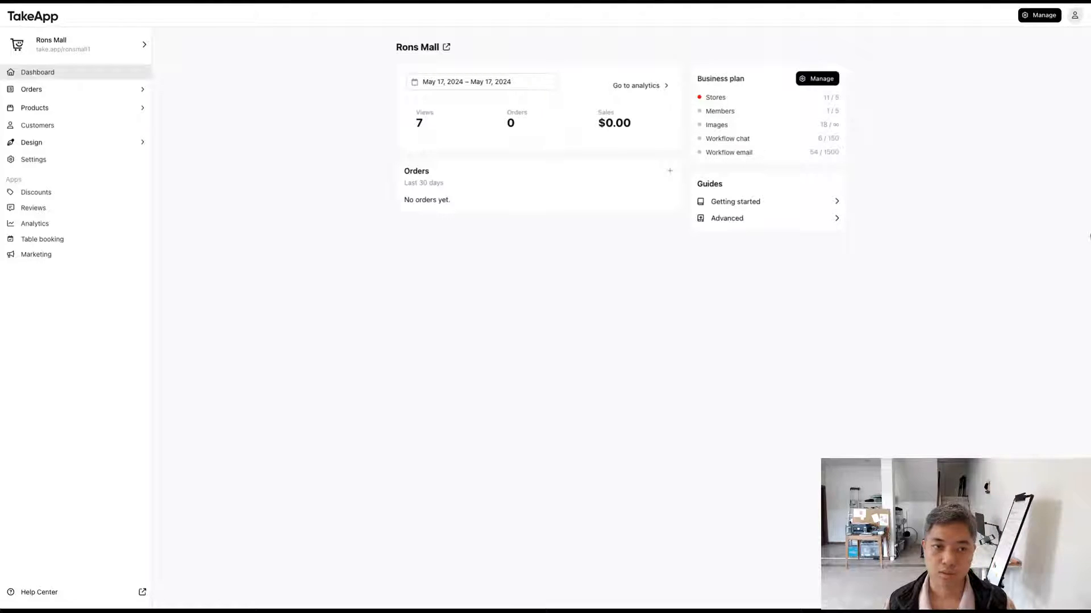
Step: Open the public storefront of the Rons Mall store
key(ctrl+plus)
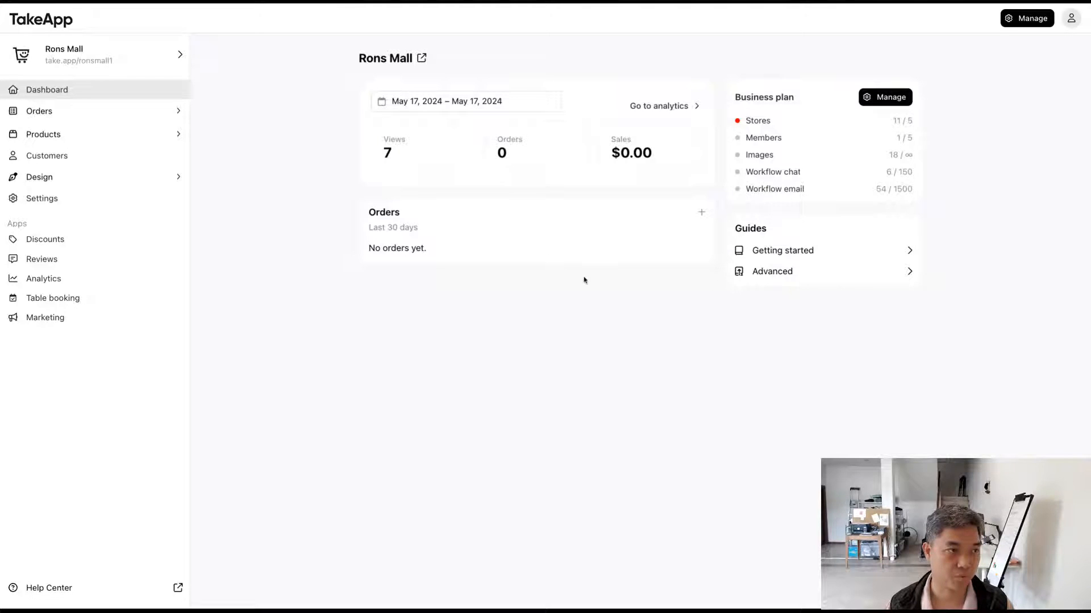
click(164, 68)
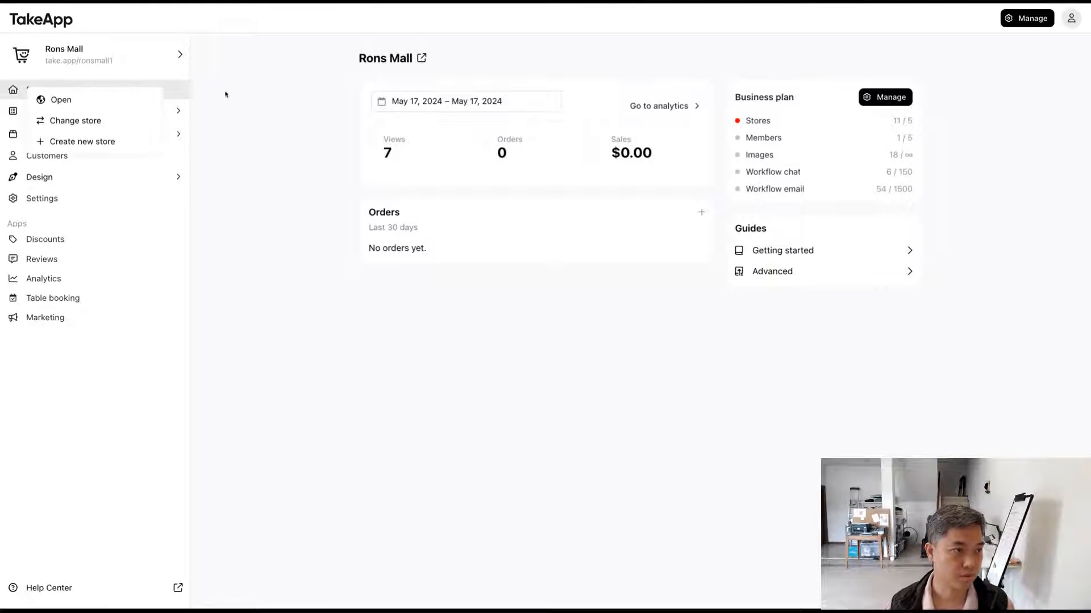
click(78, 102)
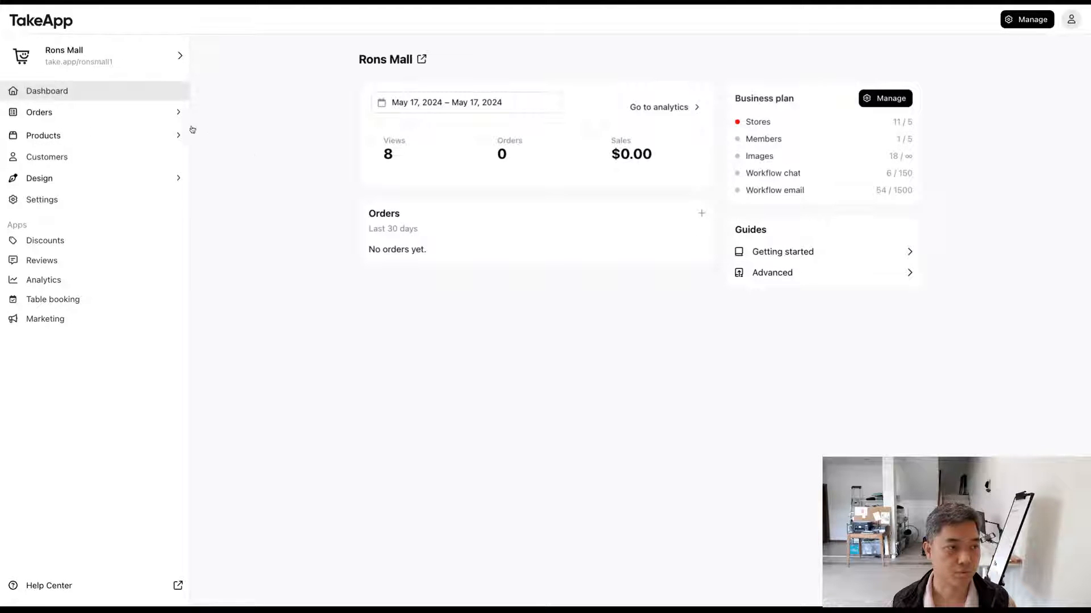
Step: Open the list of all products in the store and look through it
click(168, 115)
click(165, 113)
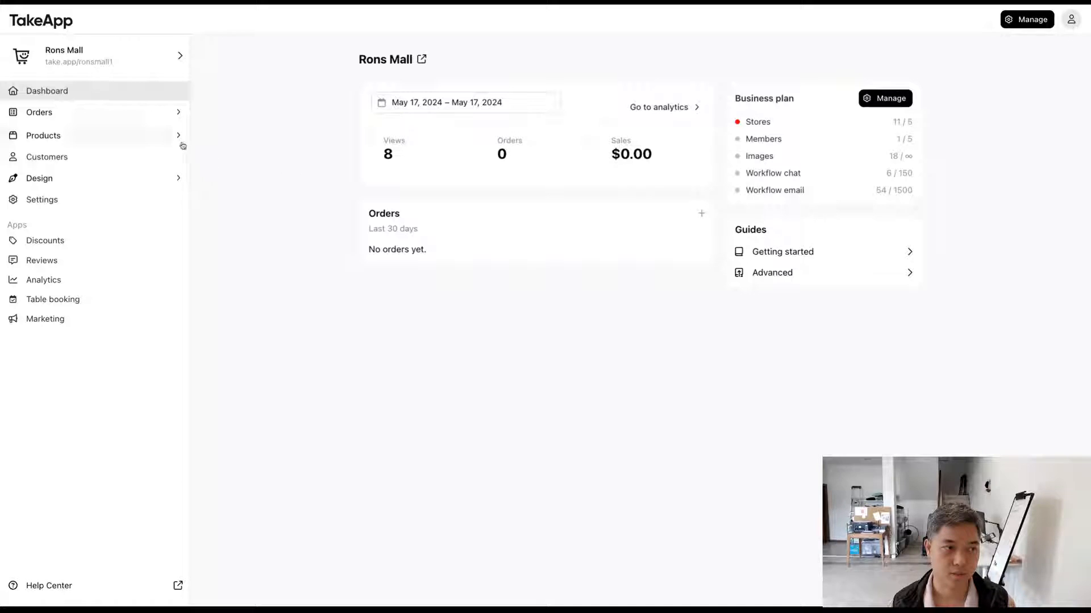
click(166, 138)
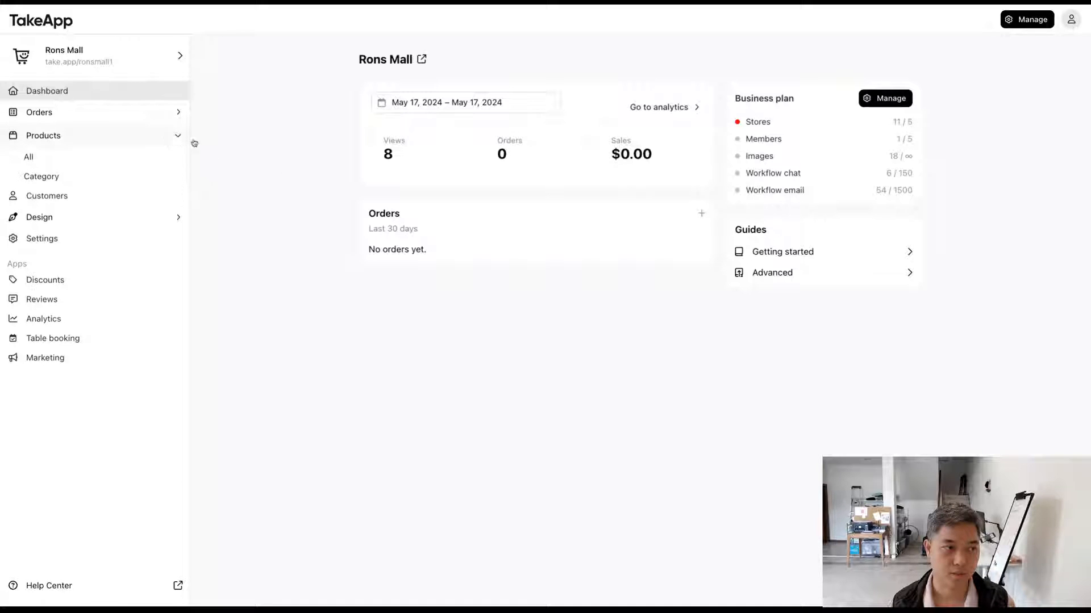
click(152, 161)
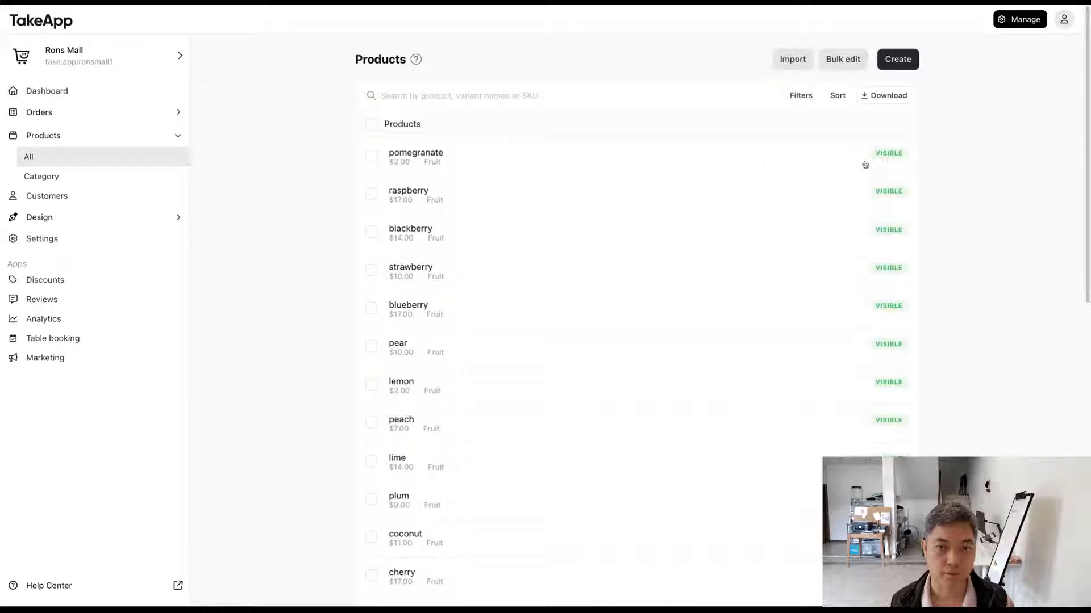
scroll(607, 148, down, 10)
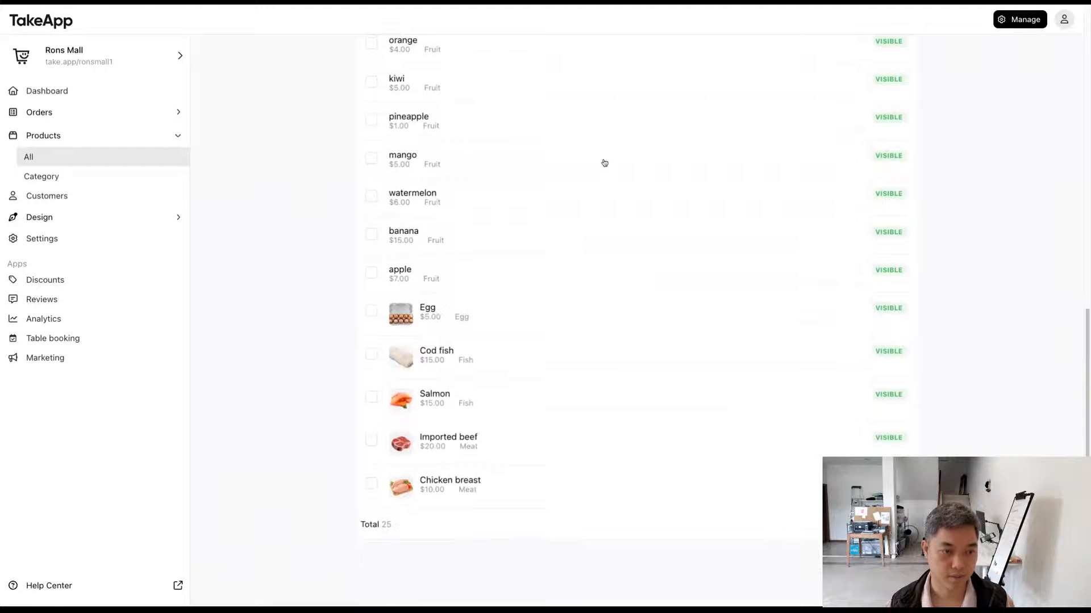
scroll(604, 163, up, 10)
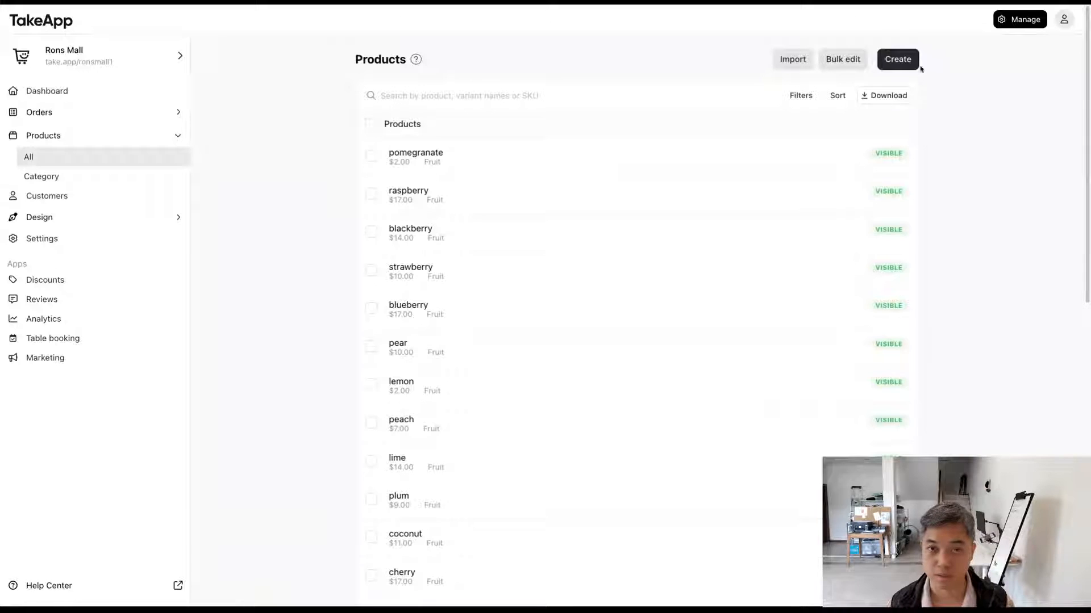
Step: Create a new product and name it Pizza
click(901, 62)
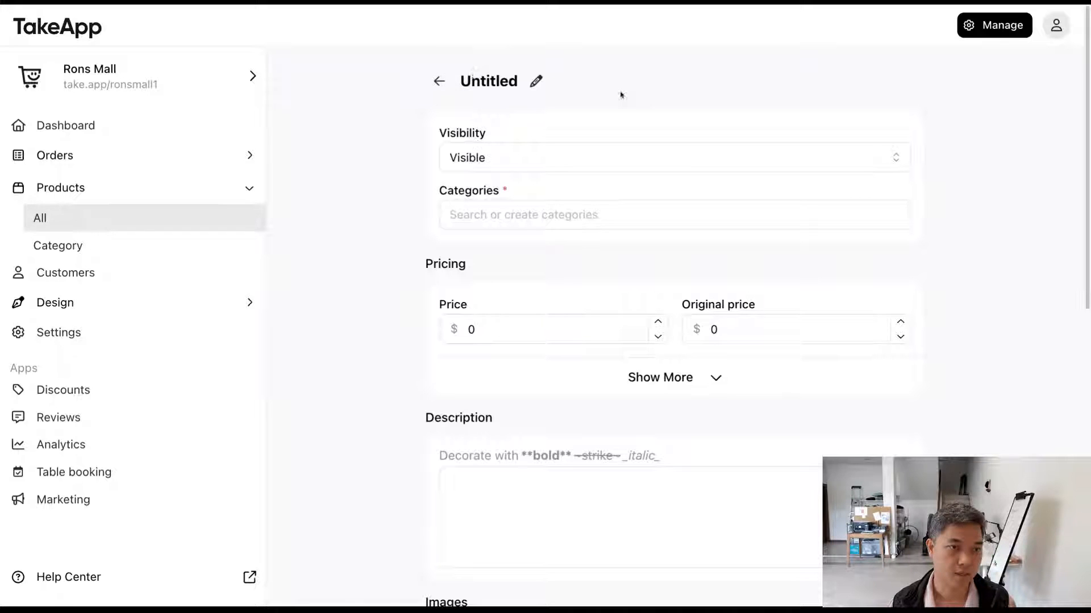
scroll(621, 386, down, 10)
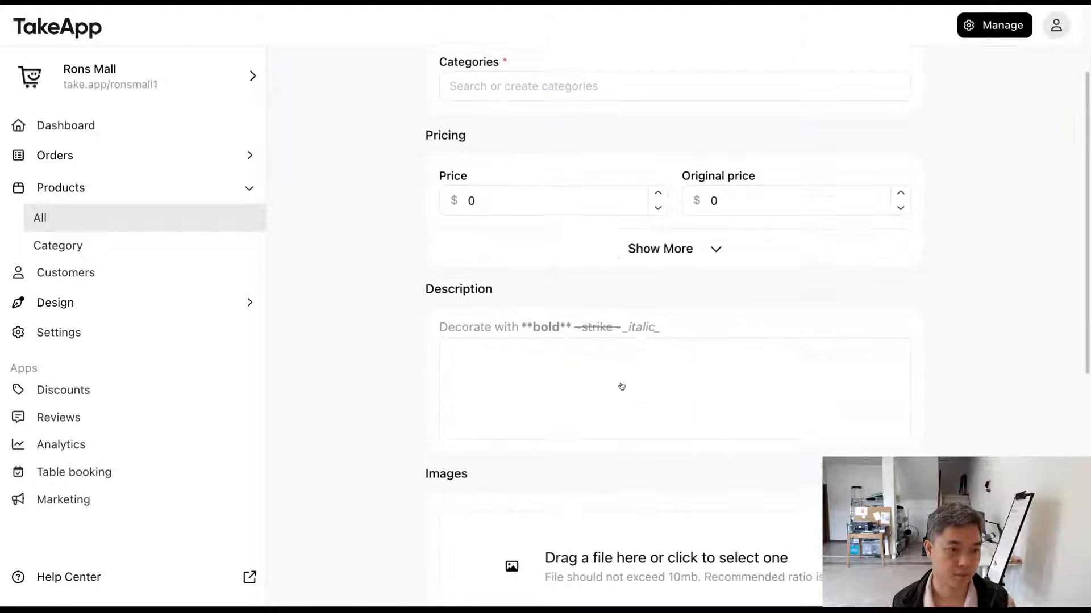
scroll(621, 386, up, 12)
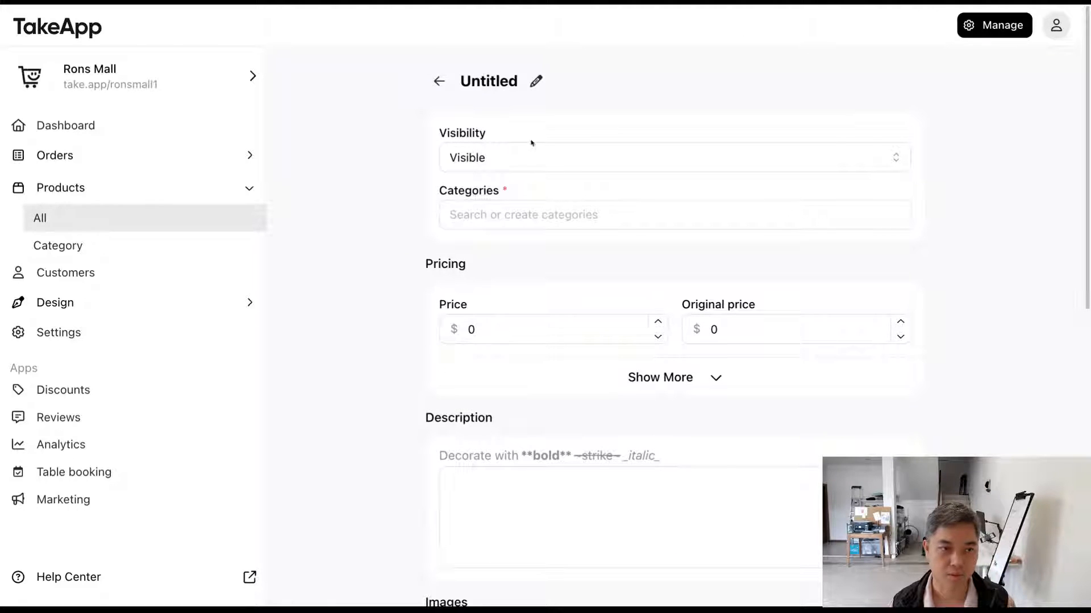
click(535, 81)
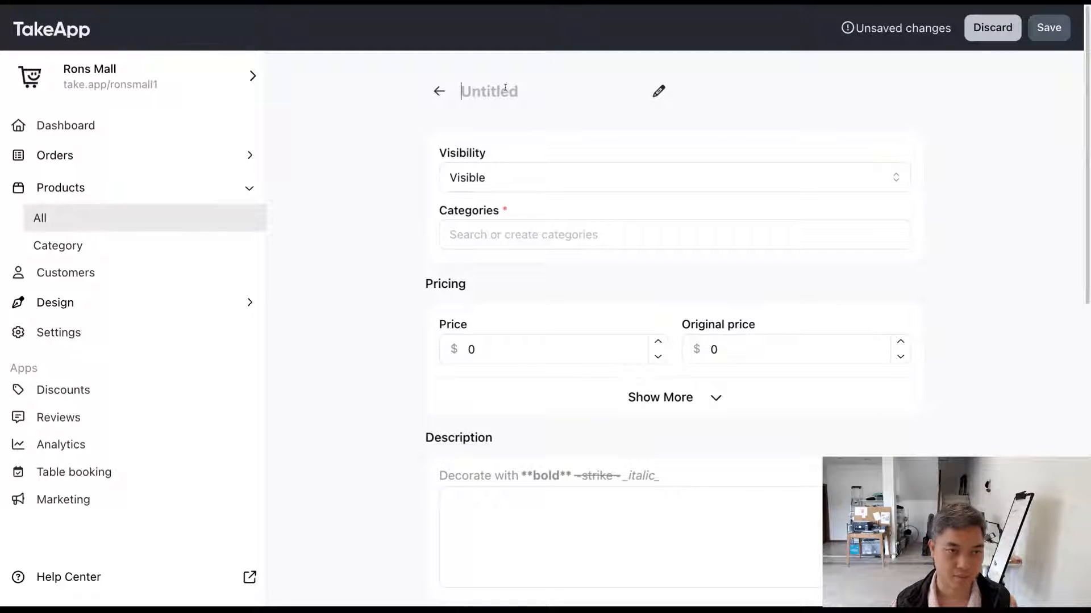
text(Pizza)
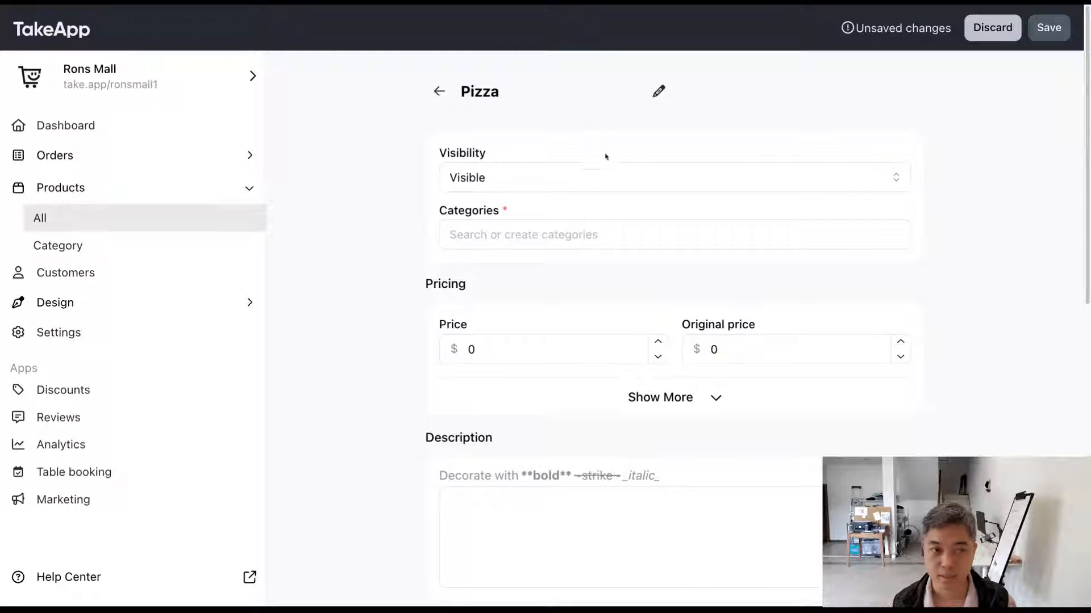
Step: Switch the product's visibility to Hidden and back to Visible
scroll(611, 142, down, 1)
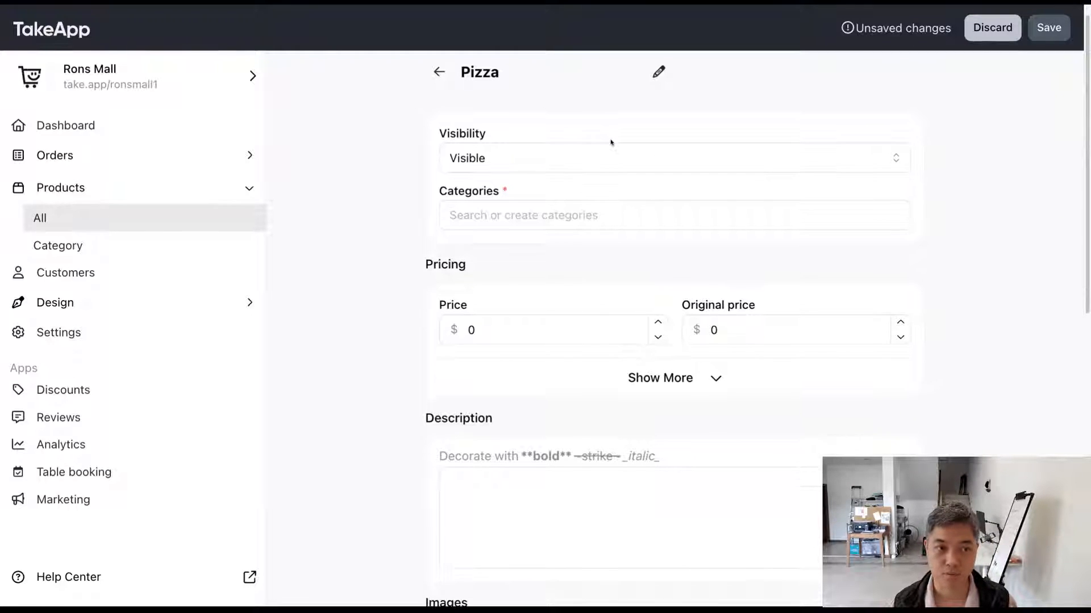
click(534, 163)
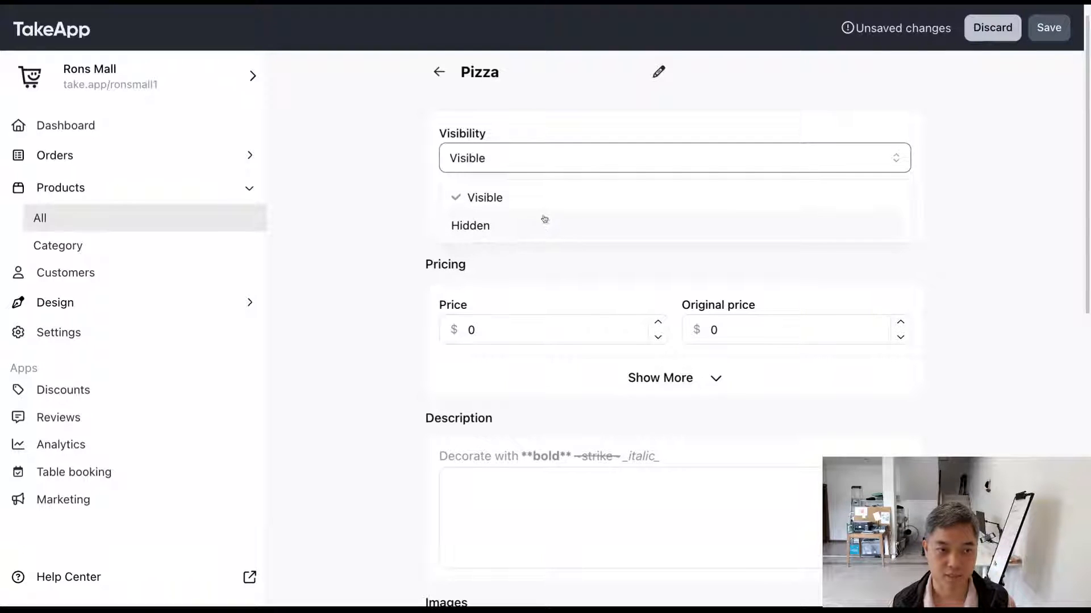
click(546, 200)
click(549, 164)
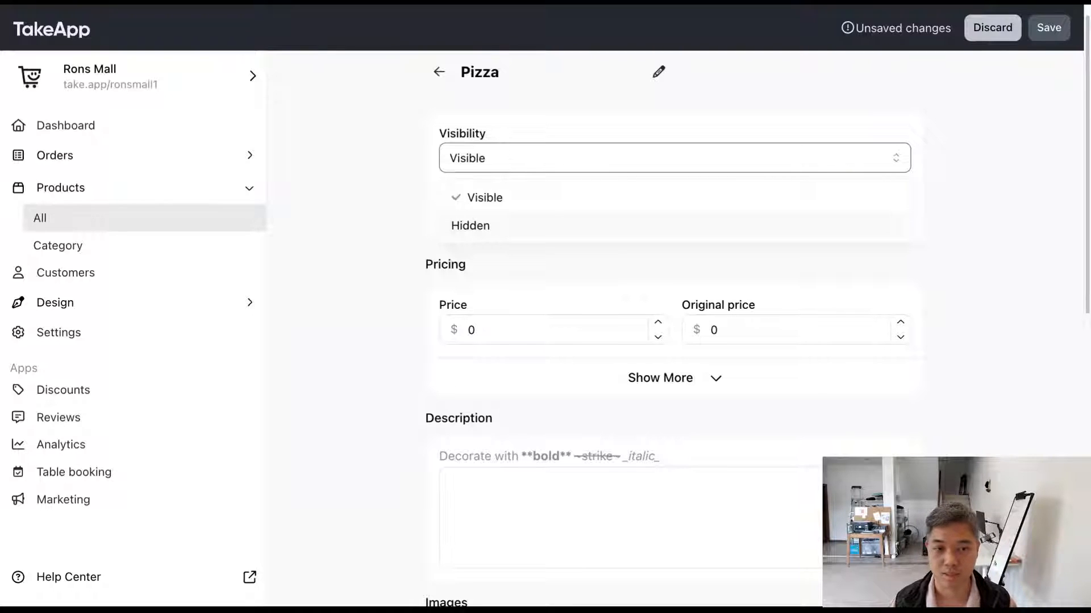
click(525, 223)
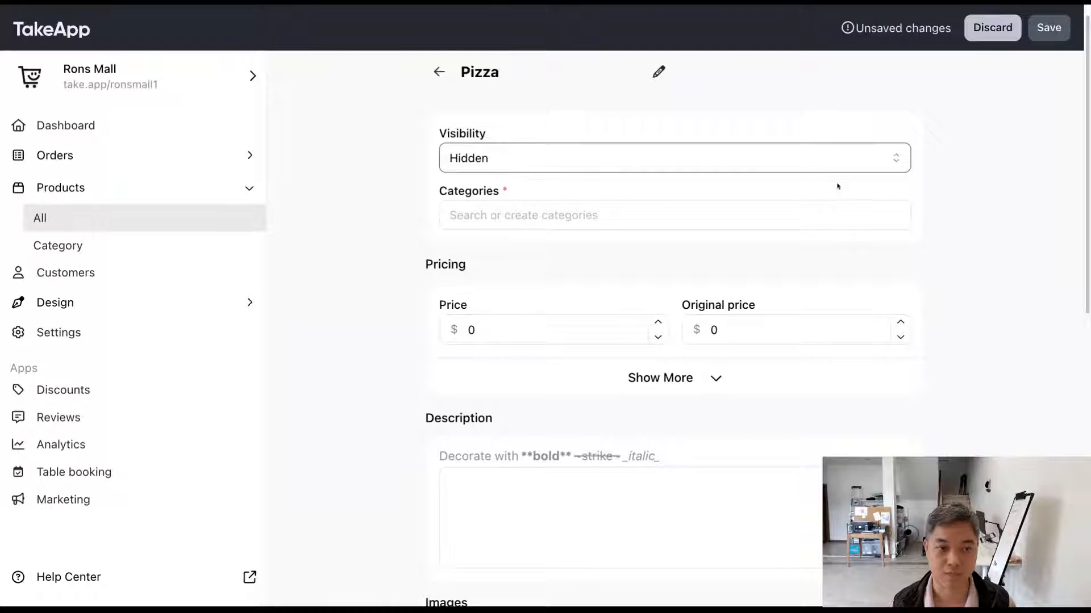
click(686, 155)
click(591, 193)
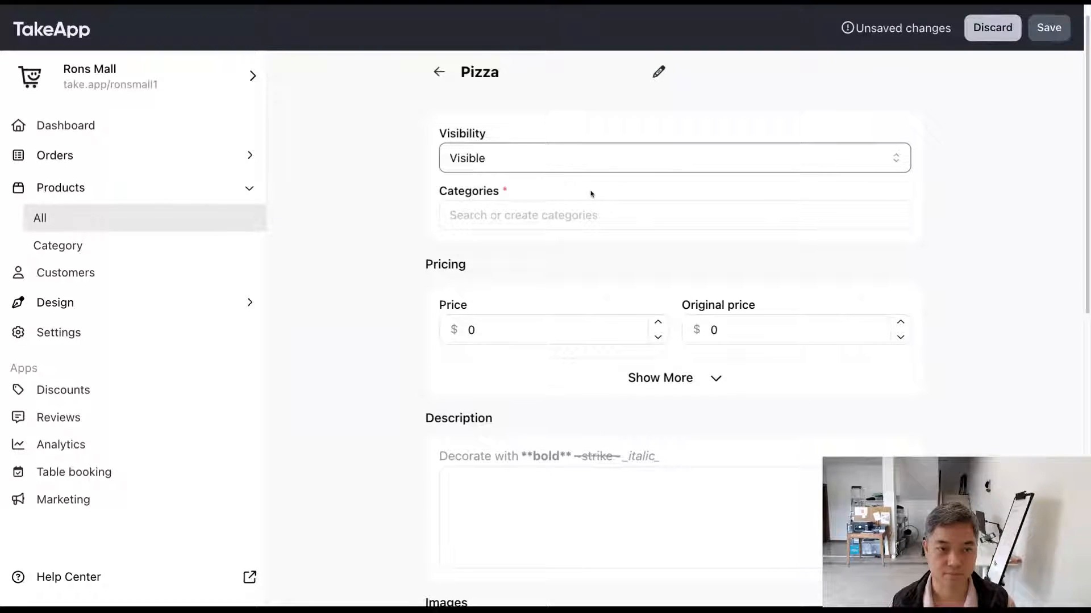
Step: Create a new category named main and assign it to the product
drag(429, 195, 530, 193)
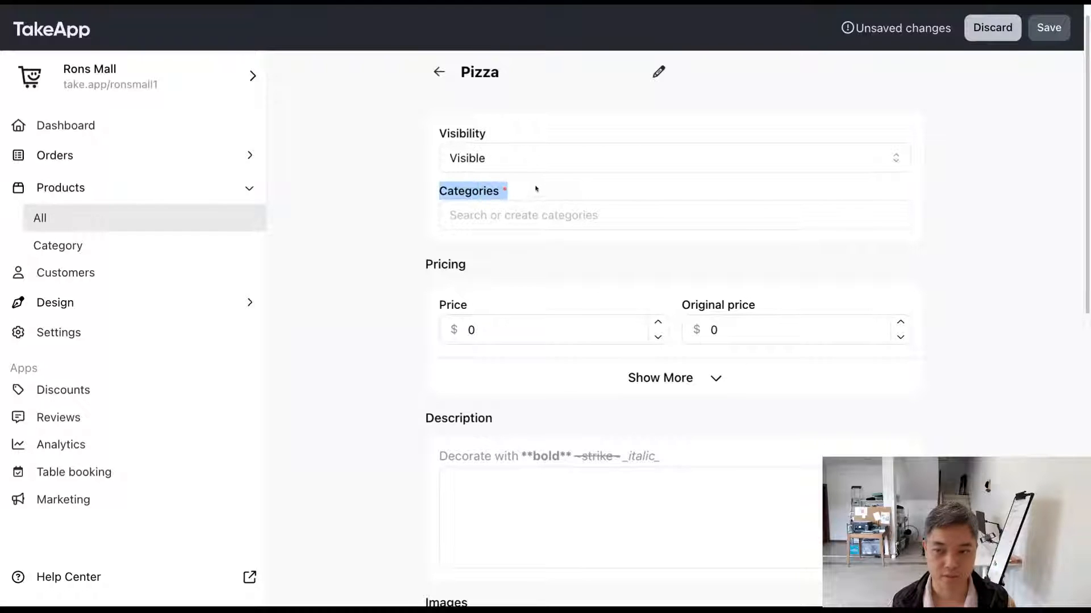
scroll(536, 188, down, 1)
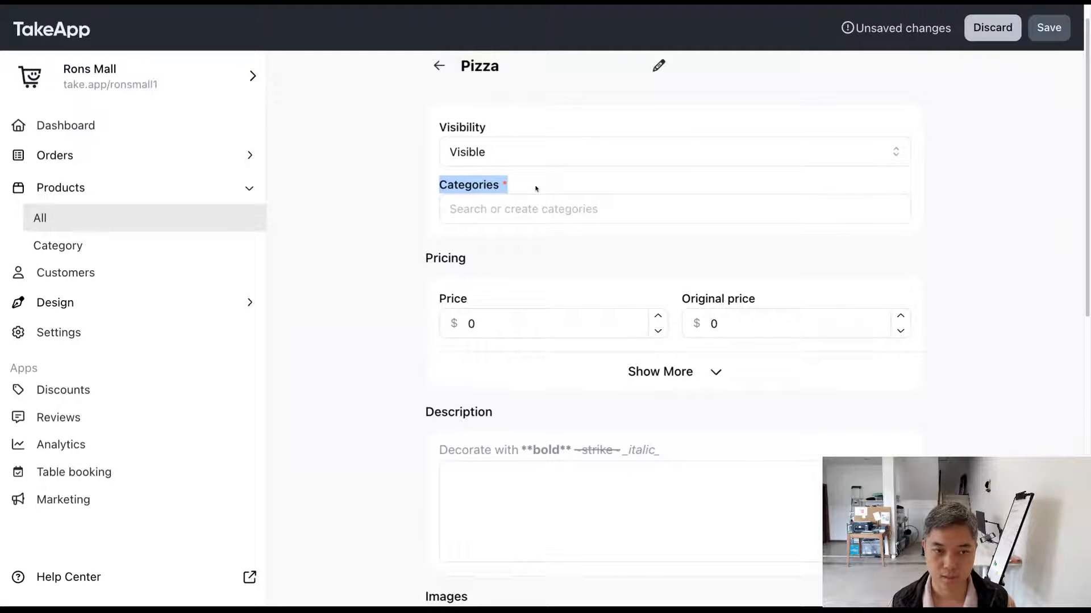
click(407, 187)
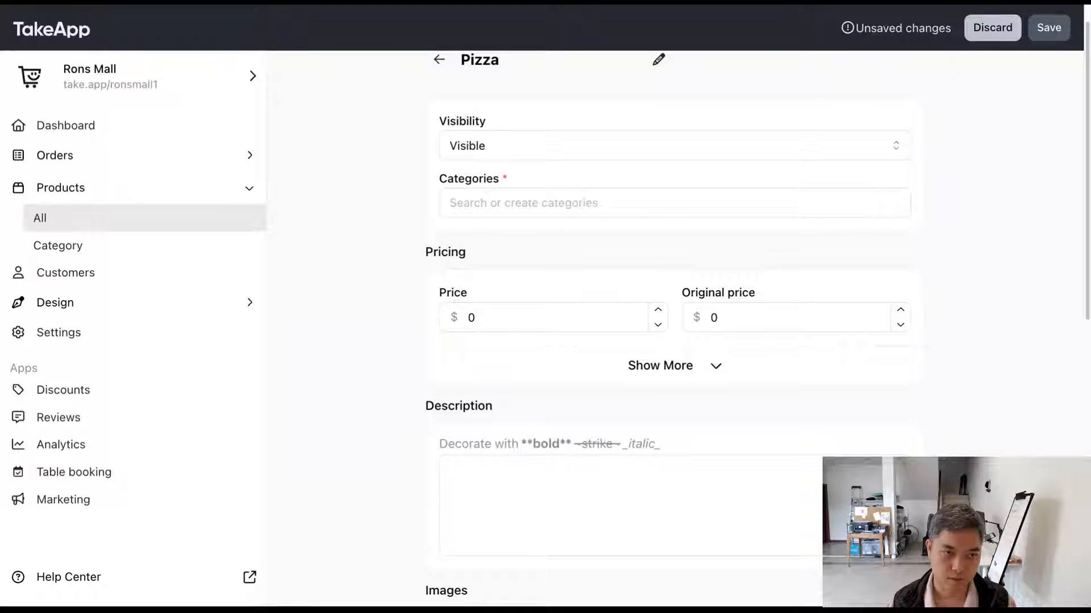
scroll(446, 193, up, 1)
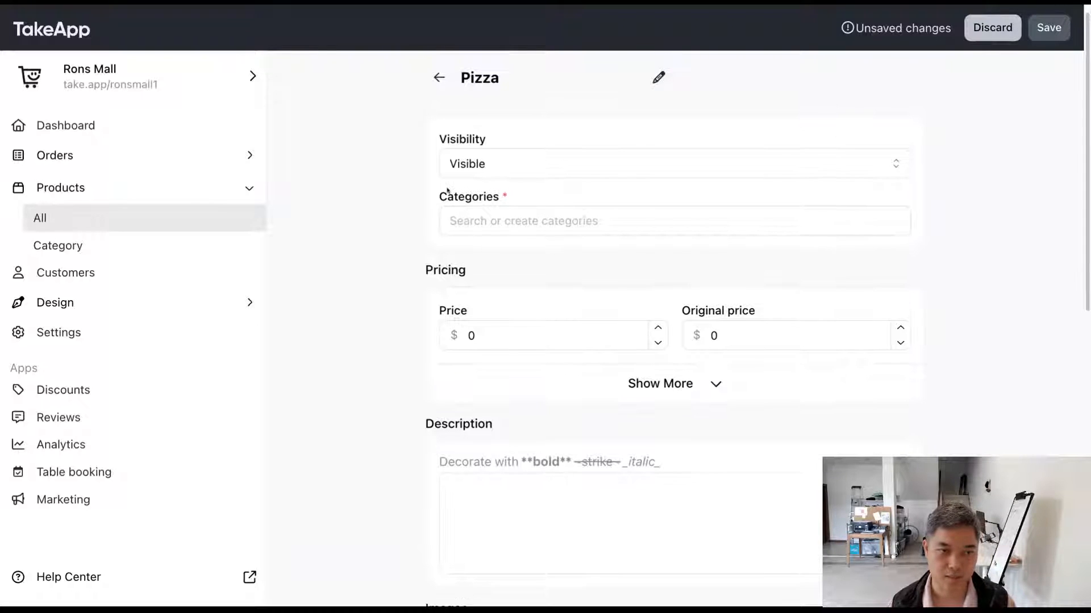
click(460, 219)
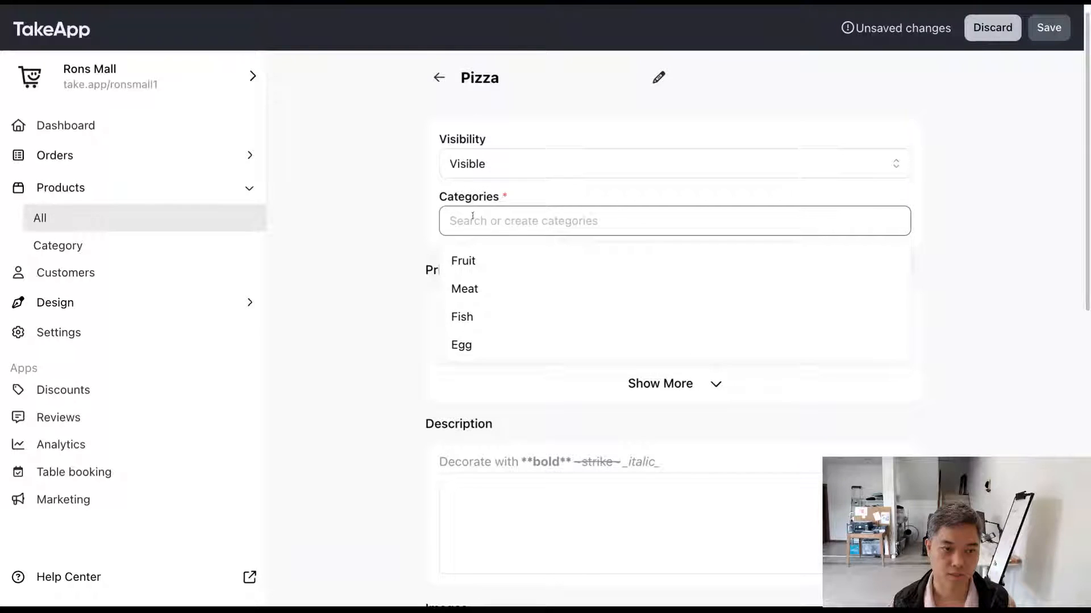
scroll(472, 215, down, 1)
text(main)
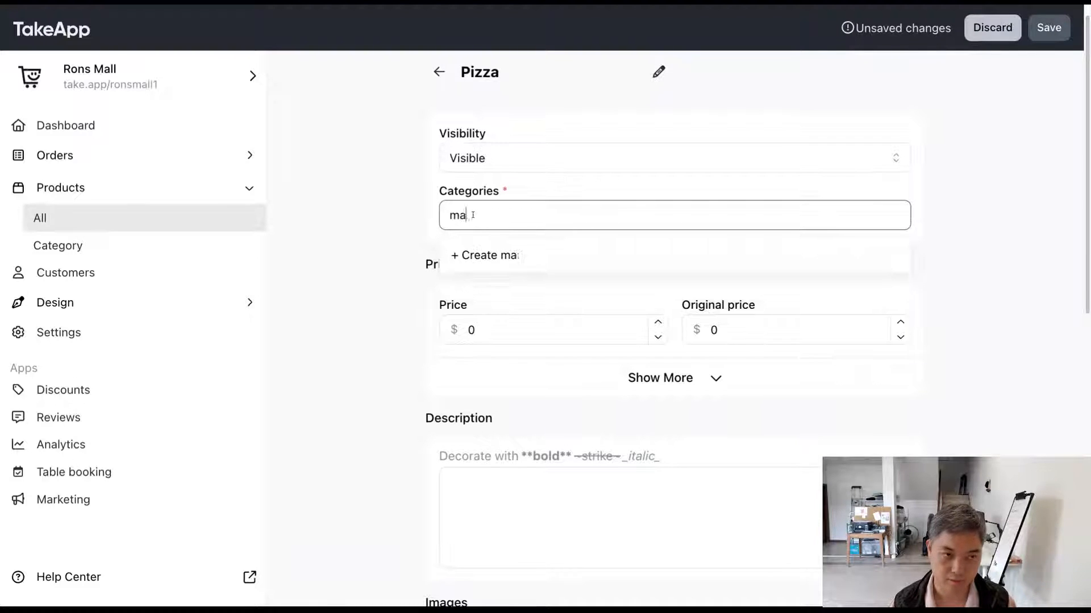
click(519, 254)
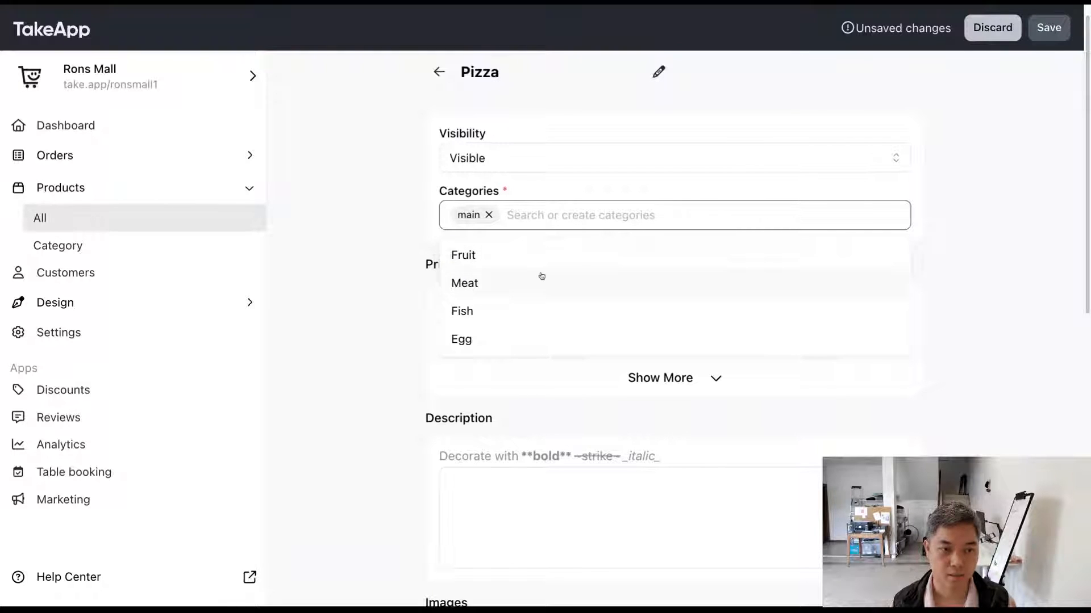
Step: Assign the existing Meat category to the product as well
scroll(575, 279, down, 1)
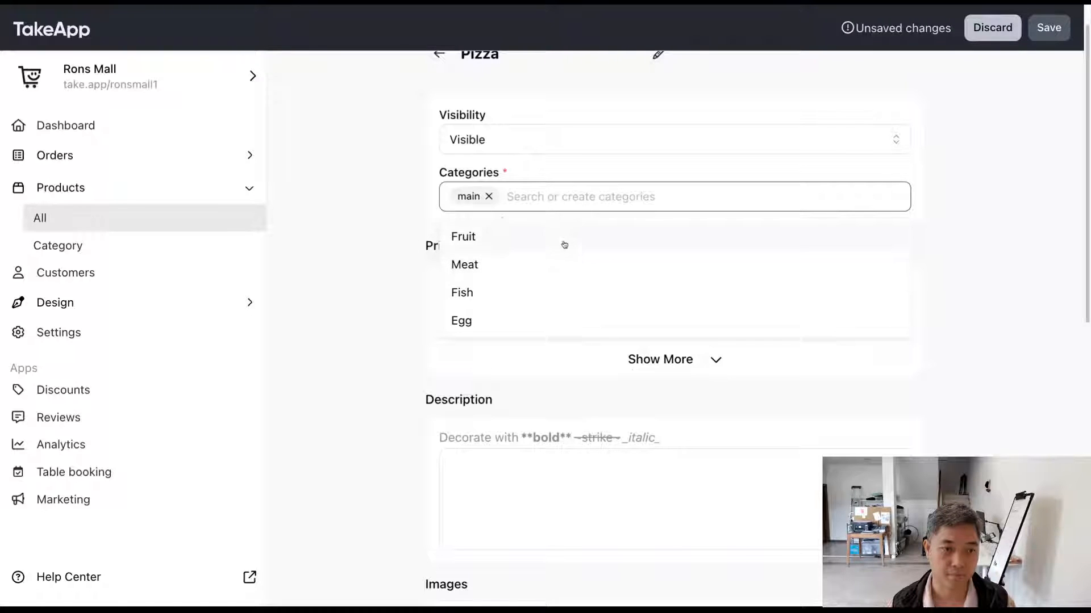
click(480, 267)
click(421, 219)
Step: Rename the product to Meat Pizza and save it
scroll(418, 221, up, 2)
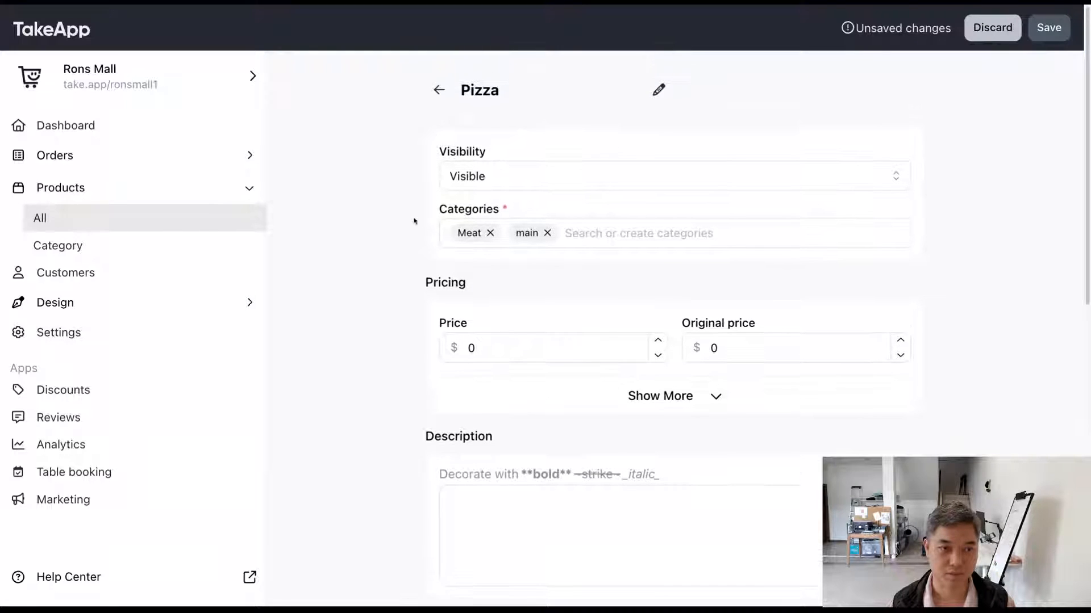
click(472, 95)
text(Meat)
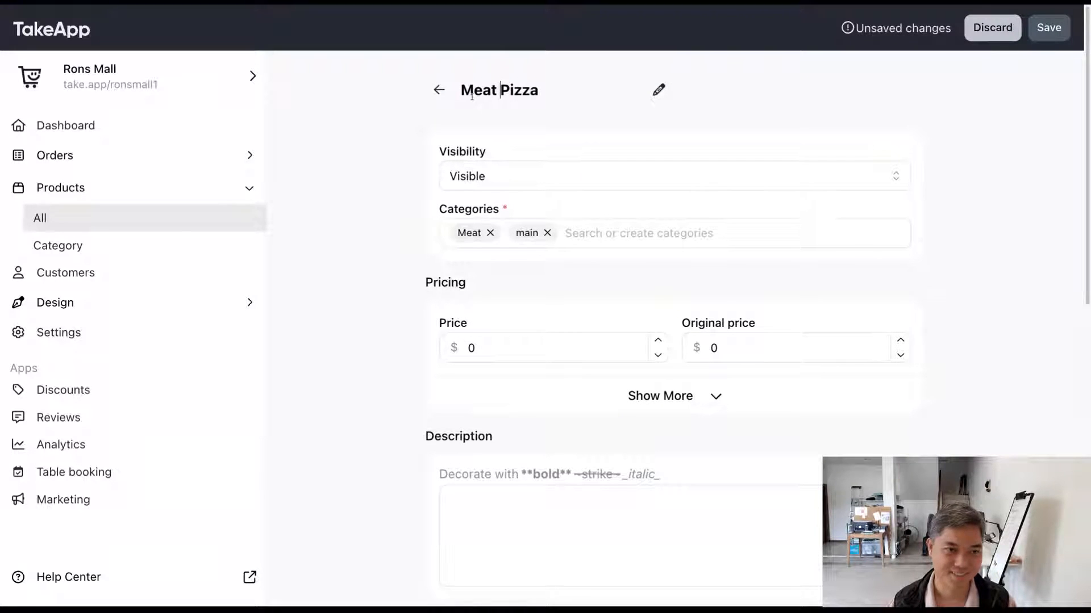
scroll(388, 187, down, 1)
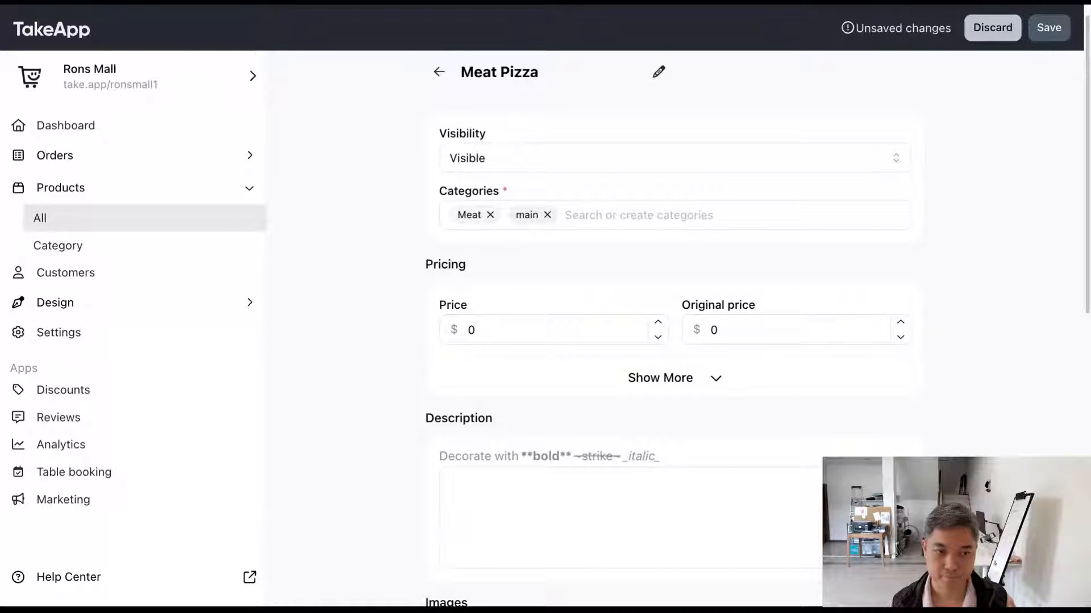
scroll(609, 329, down, 1)
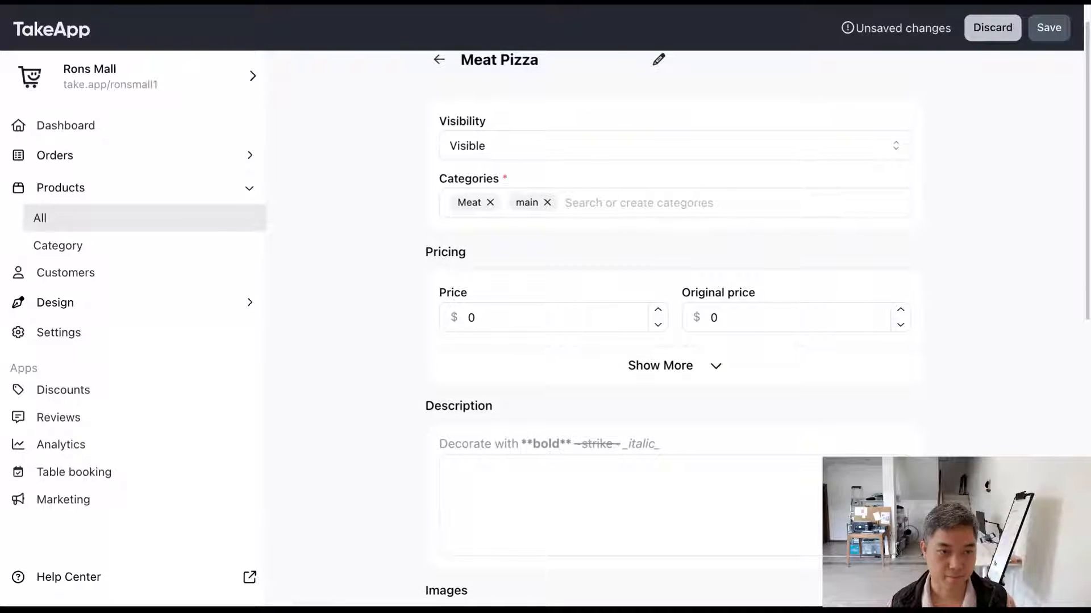
scroll(491, 204, up, 1)
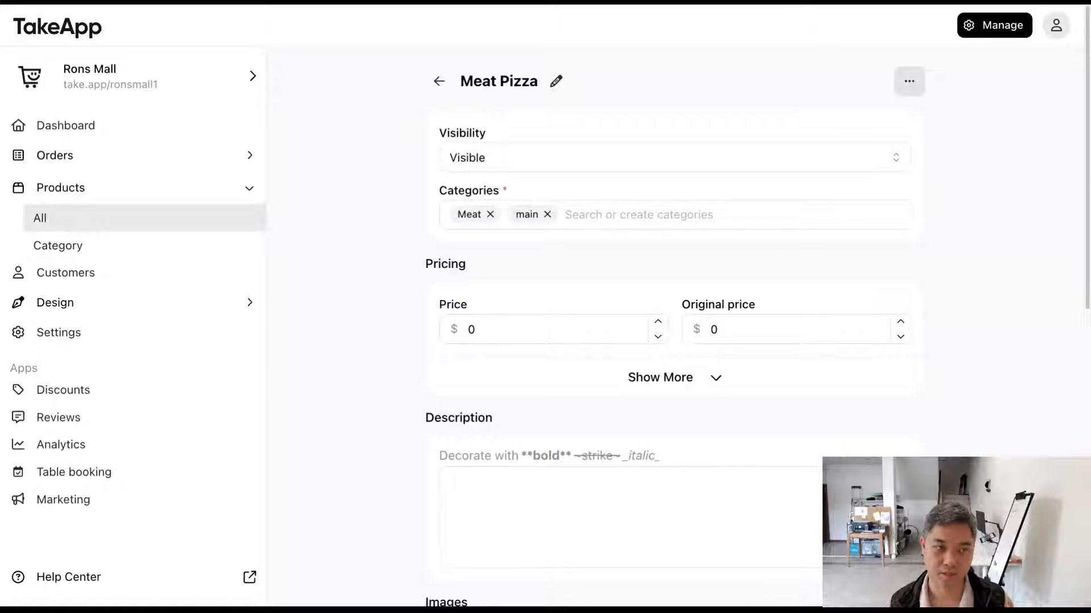
Step: Set the product's price to $14 and expand the additional pricing options
scroll(670, 307, down, 1)
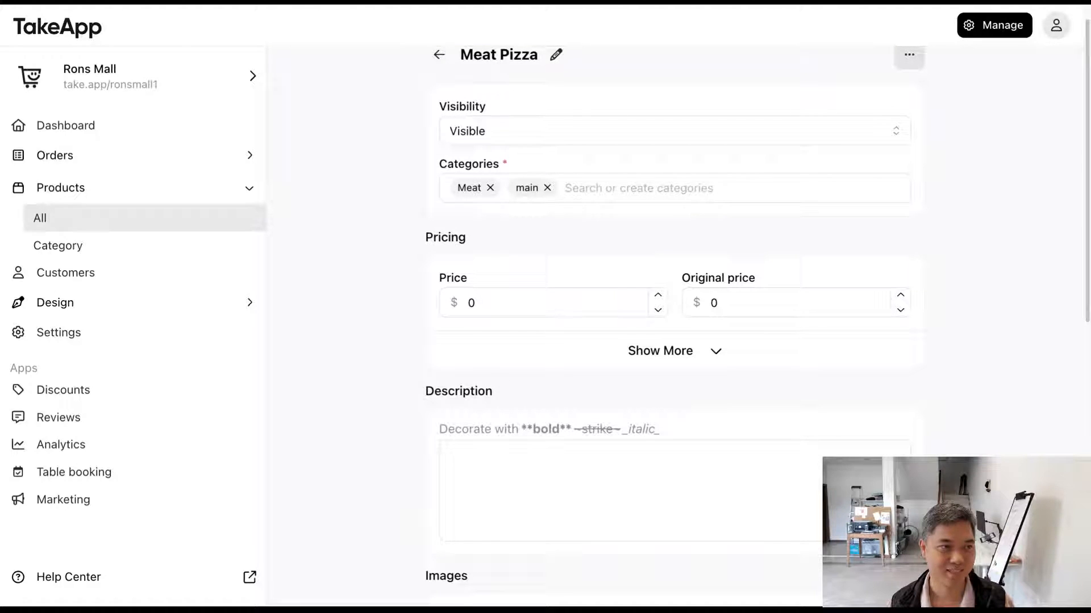
double_click(472, 303)
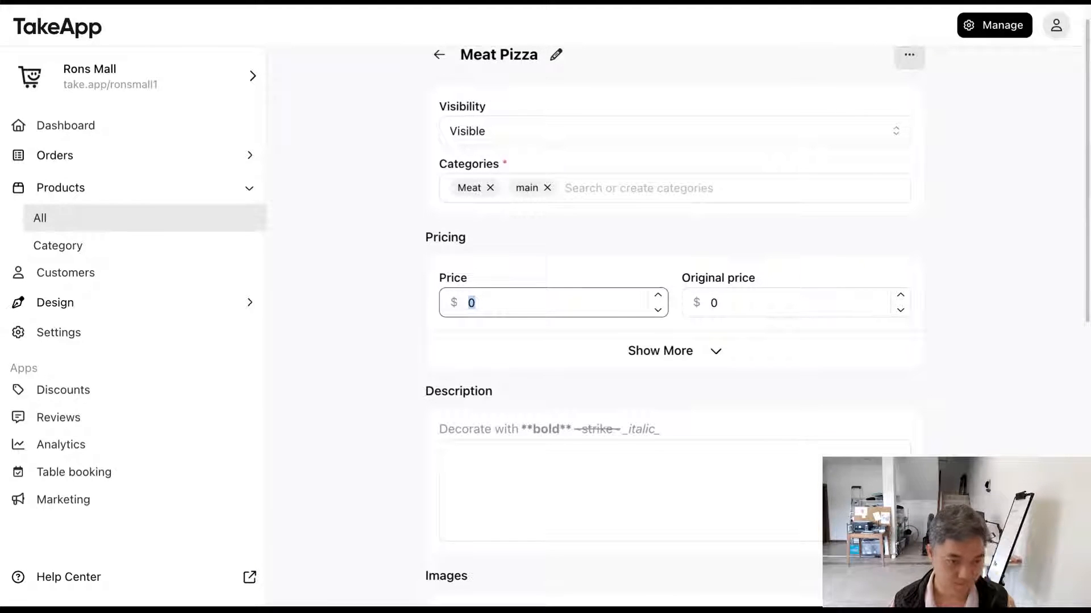
text(14)
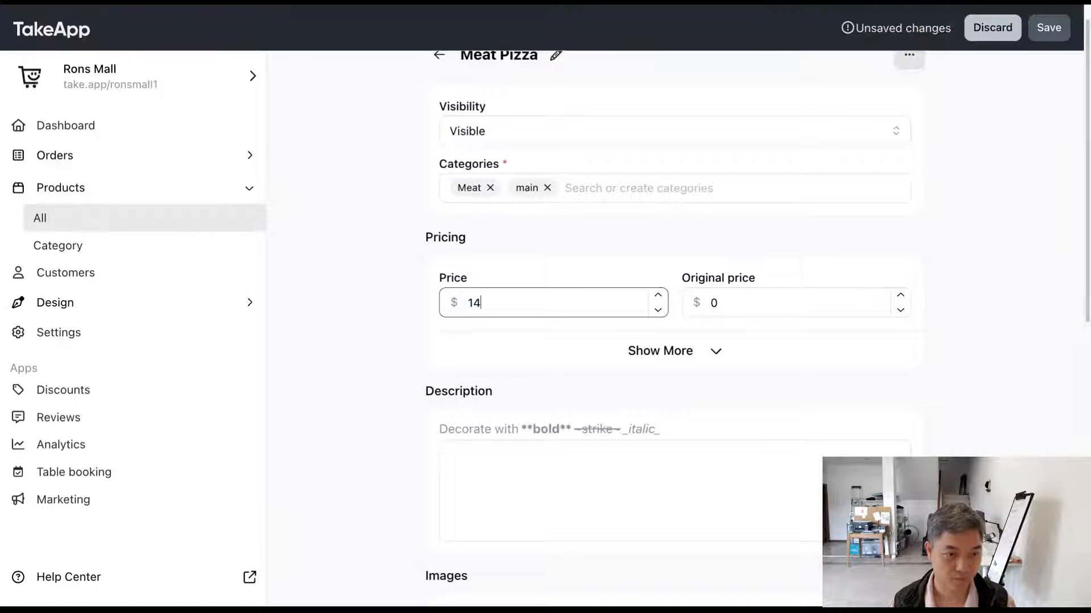
click(522, 336)
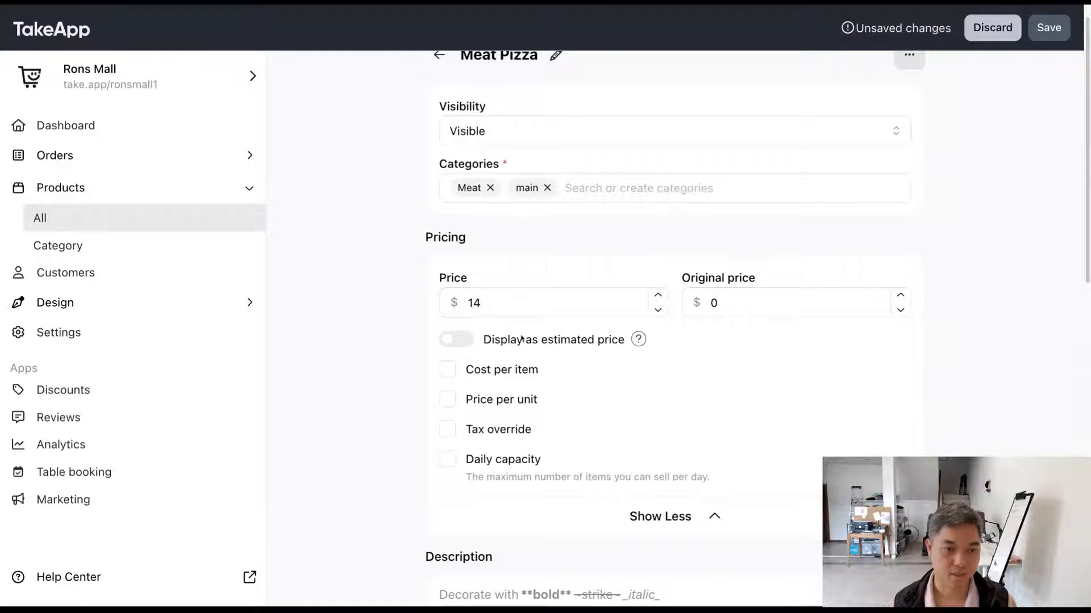
click(529, 337)
click(680, 511)
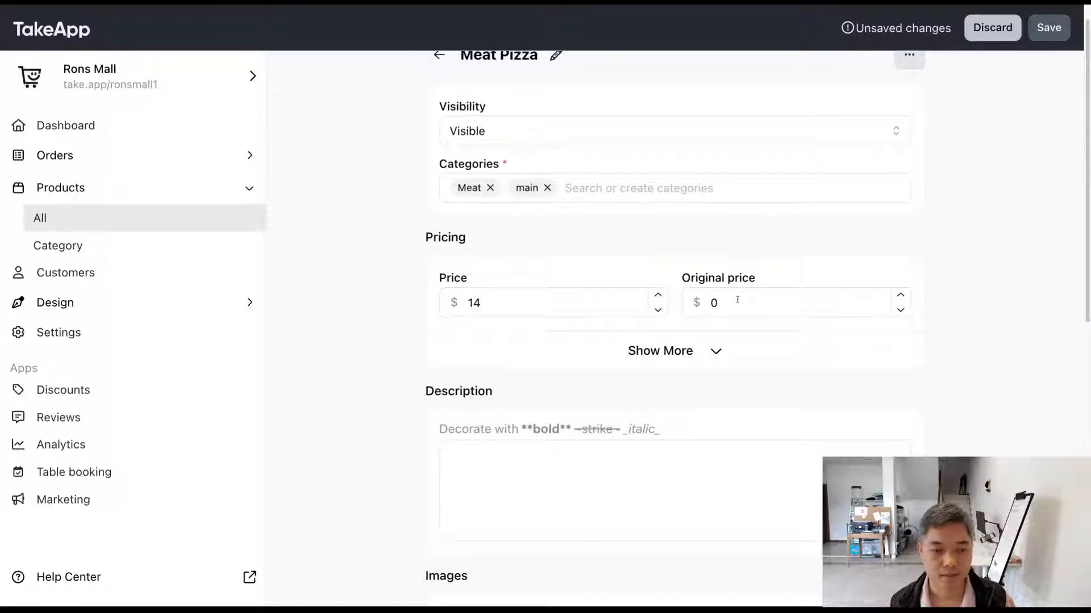
click(699, 355)
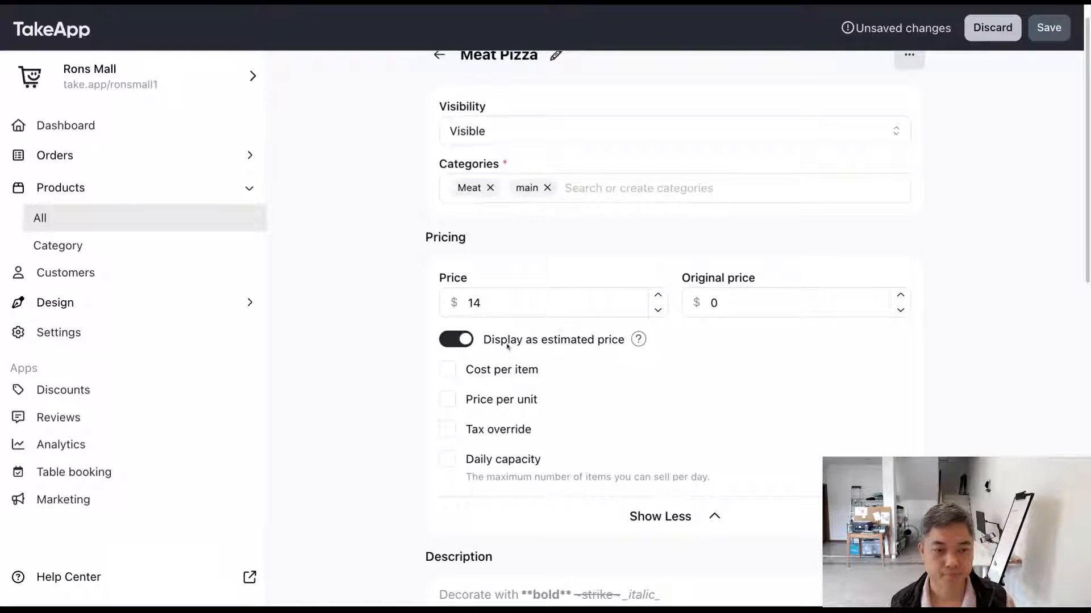
click(473, 341)
click(688, 524)
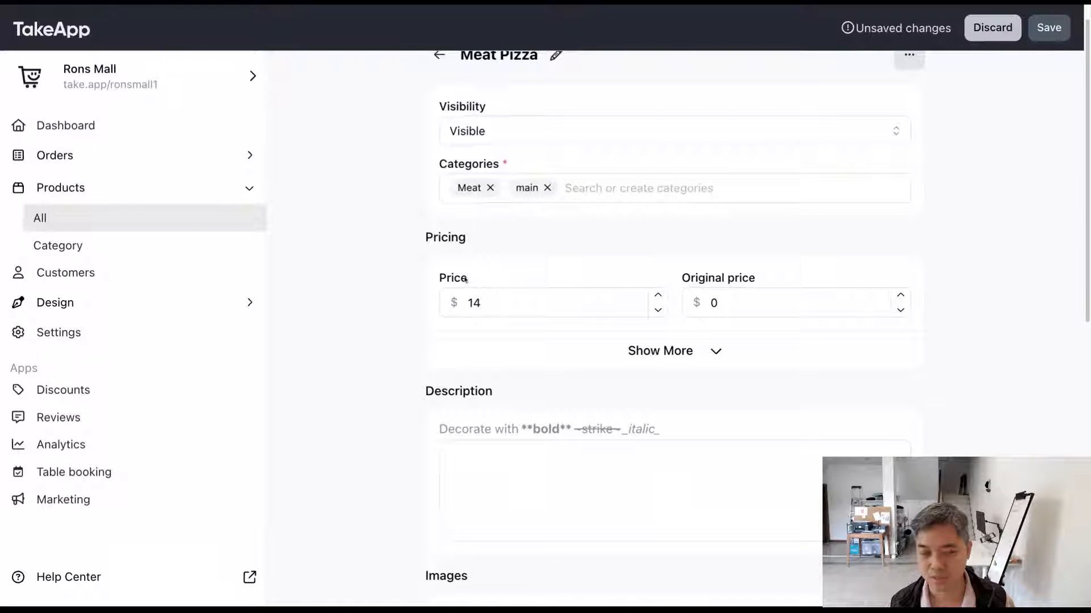
Step: Save the Meat Pizza product with its current price and leave the original price unset
mouse_move(464, 280)
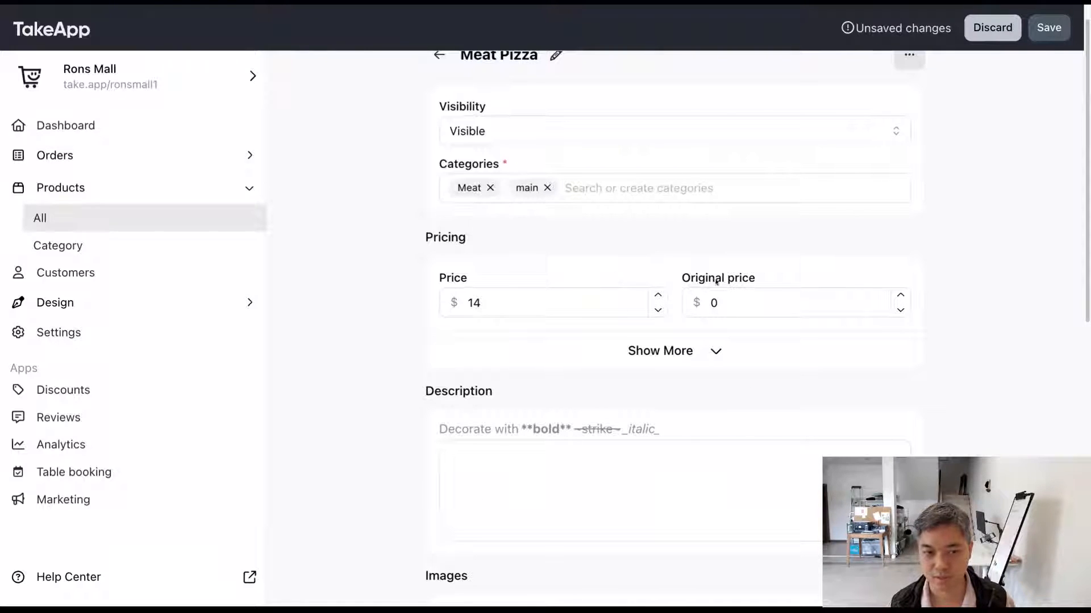
double_click(485, 278)
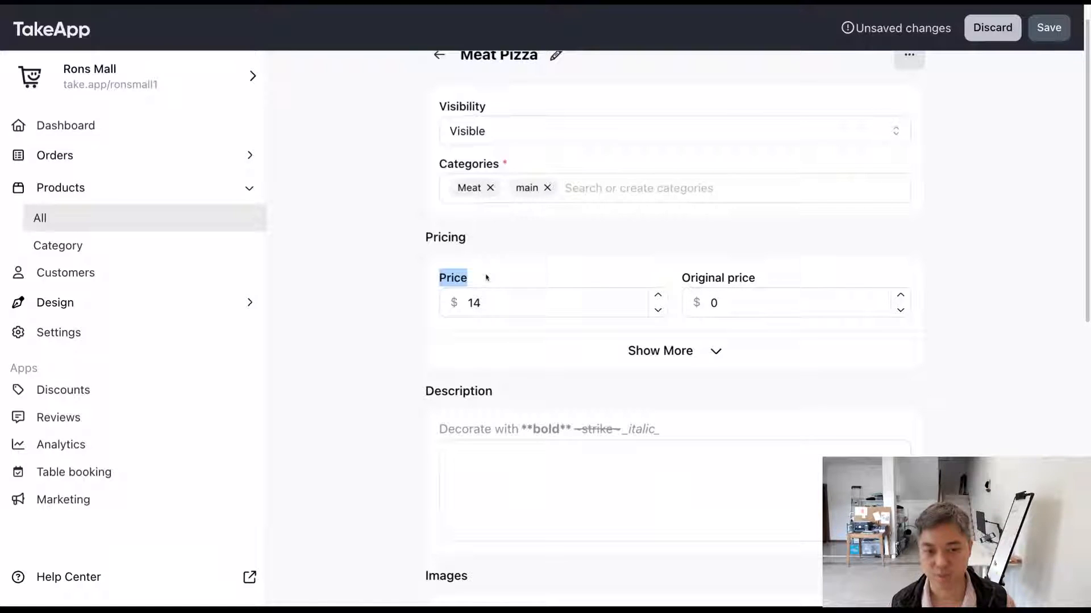
double_click(744, 305)
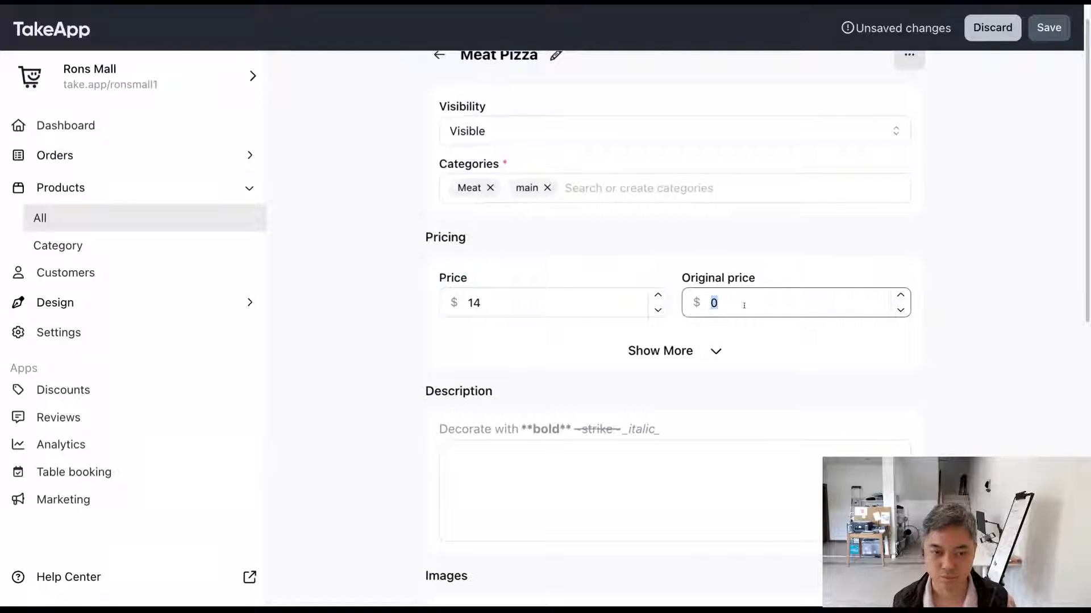
click(944, 234)
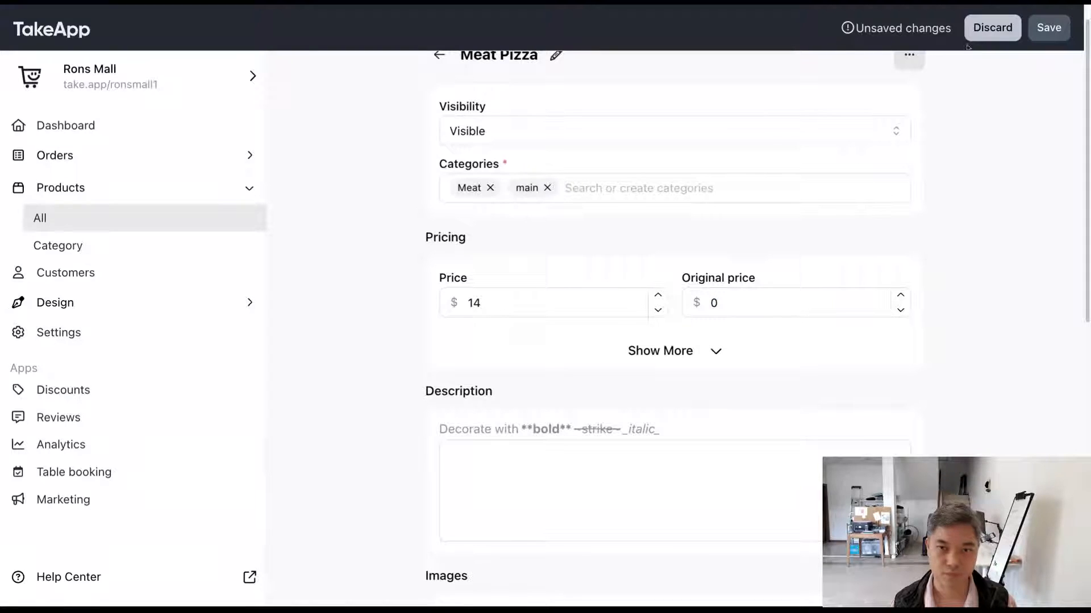
click(1048, 29)
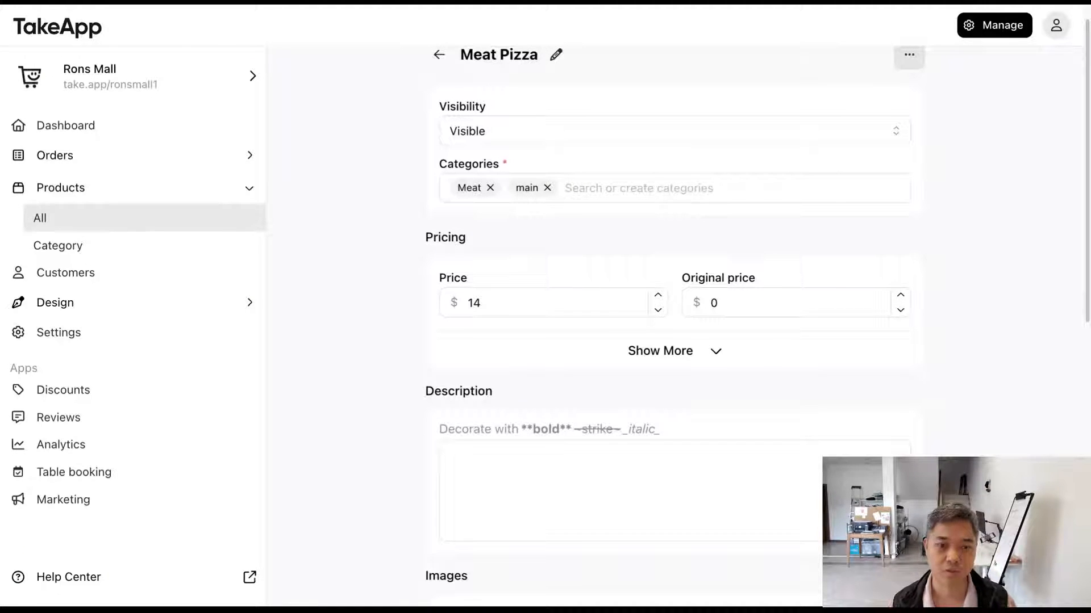
Step: Set the product's original price to $24 and save the change
double_click(714, 303)
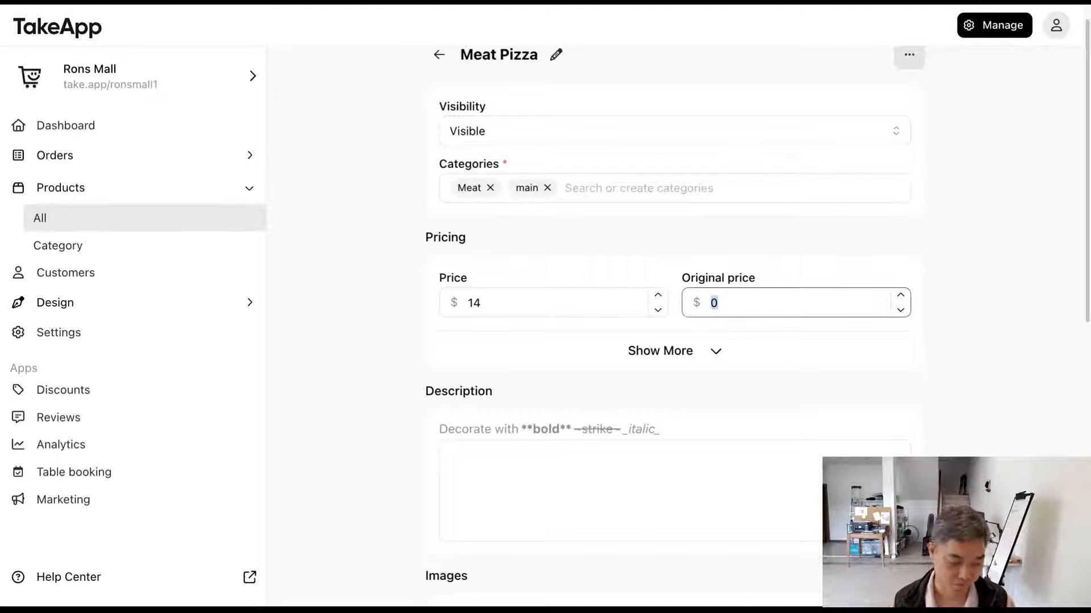
text(24)
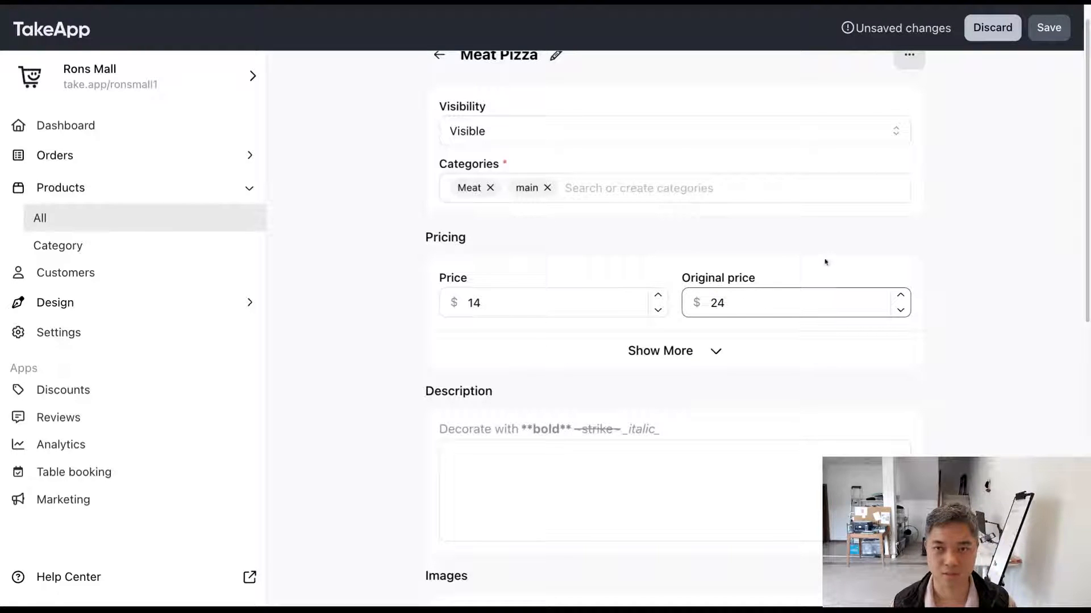
click(1070, 24)
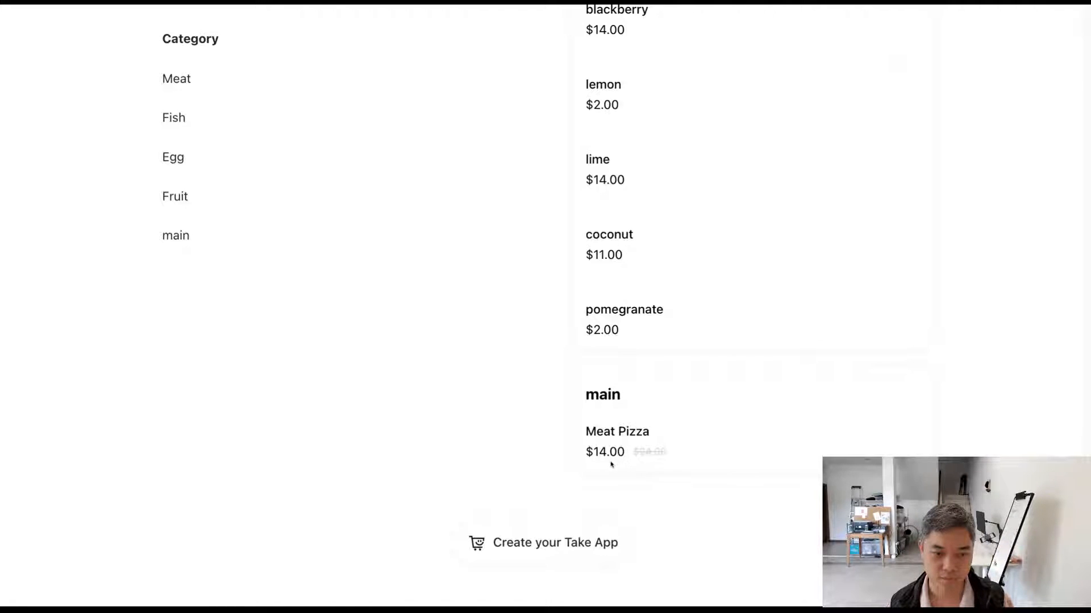
Step: Open Meat Pizza in the storefront, examine how its current and original prices are displayed, and return to the product editor
click(647, 456)
drag(715, 245, 623, 246)
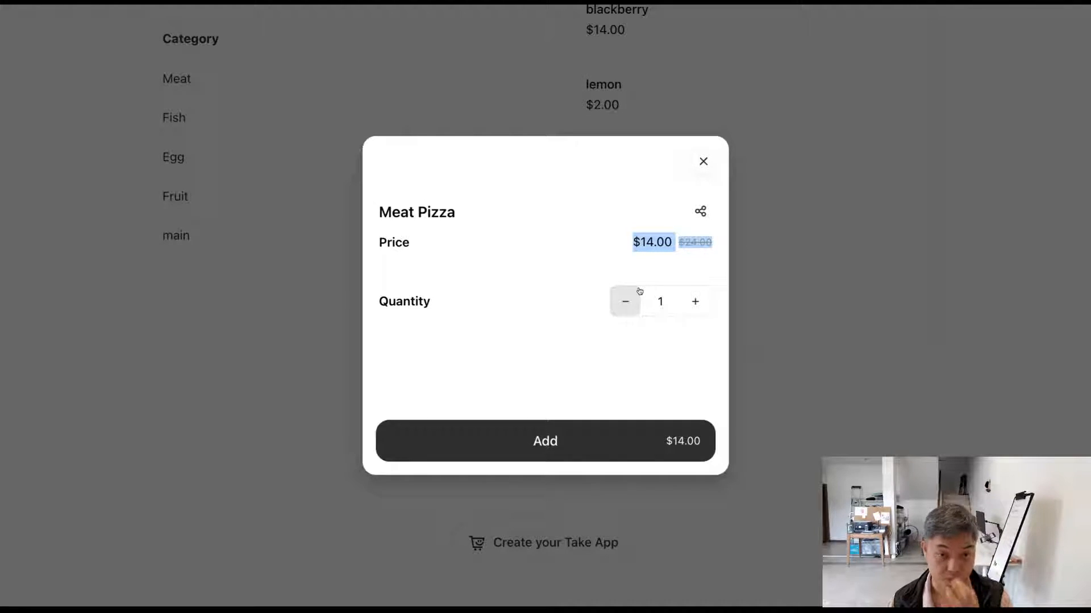
drag(704, 255, 624, 254)
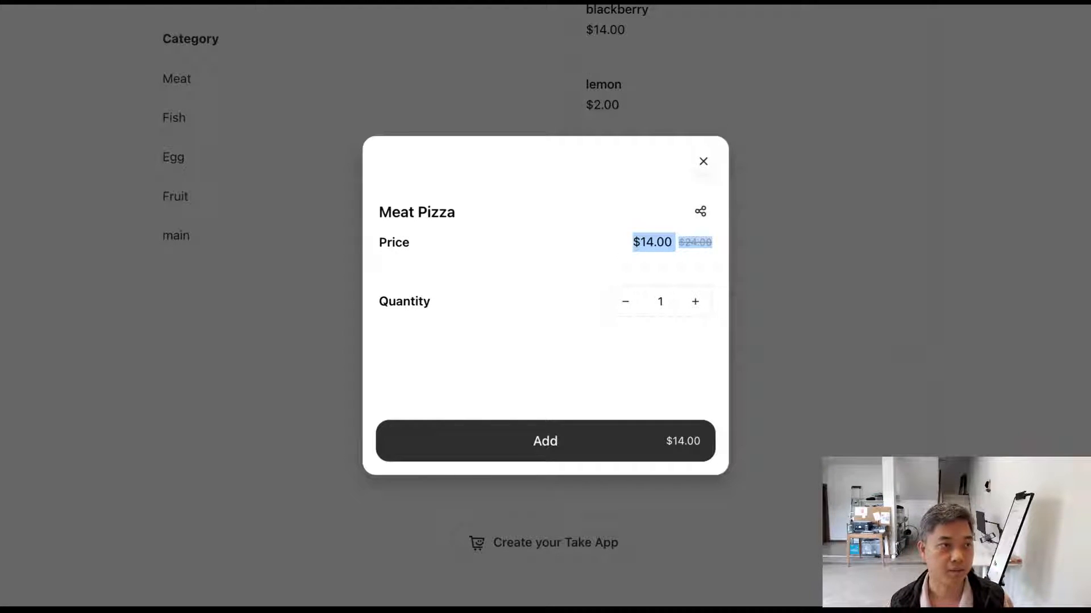
click(270, 3)
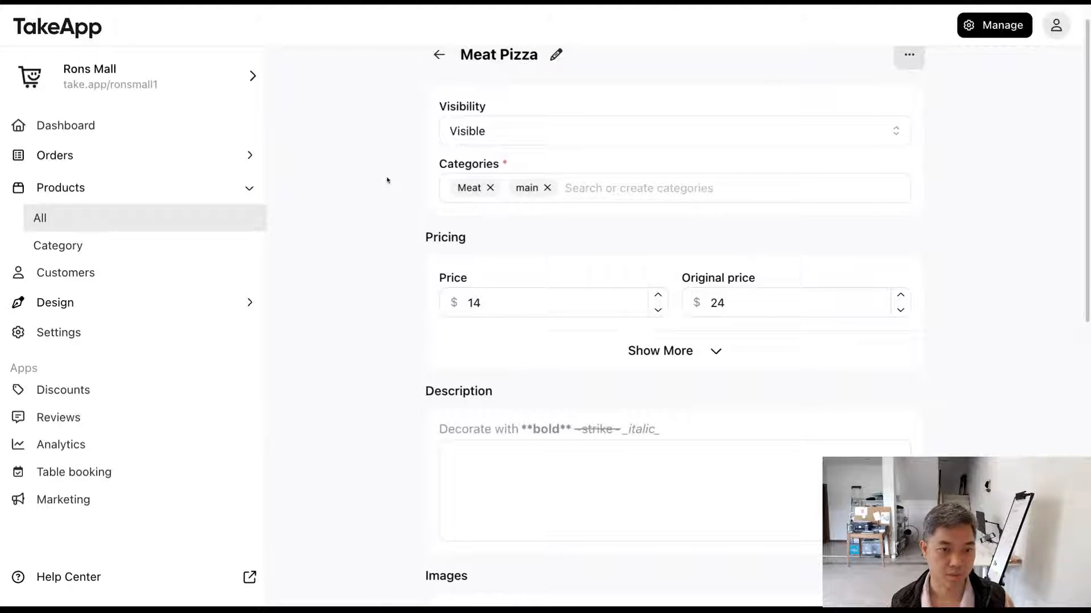
Step: Expand the additional pricing options and bring up the help for the estimated price setting
scroll(387, 180, down, 3)
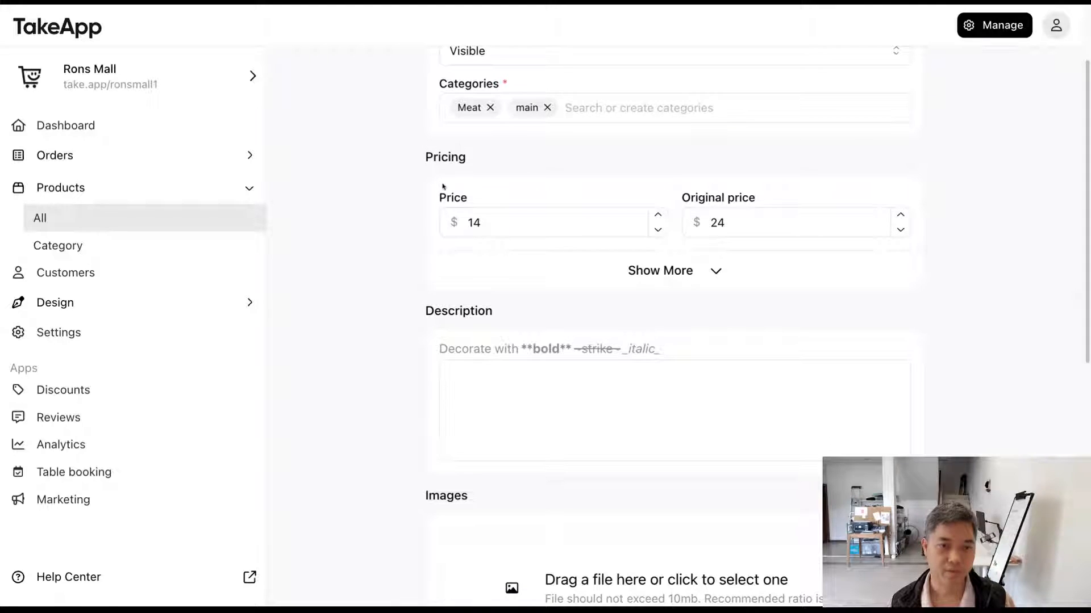
click(651, 271)
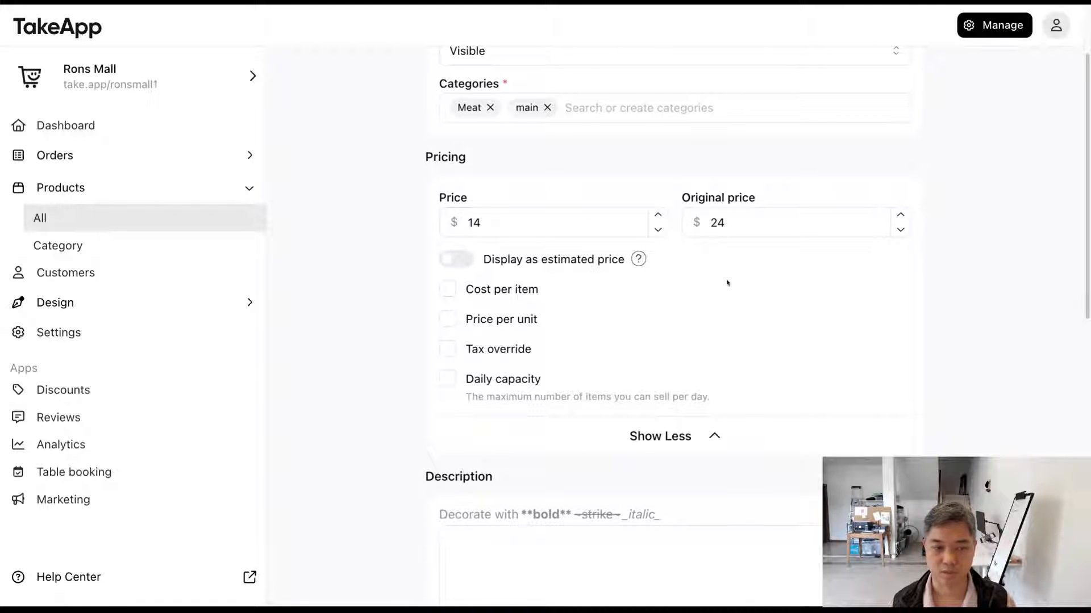
scroll(727, 282, down, 1)
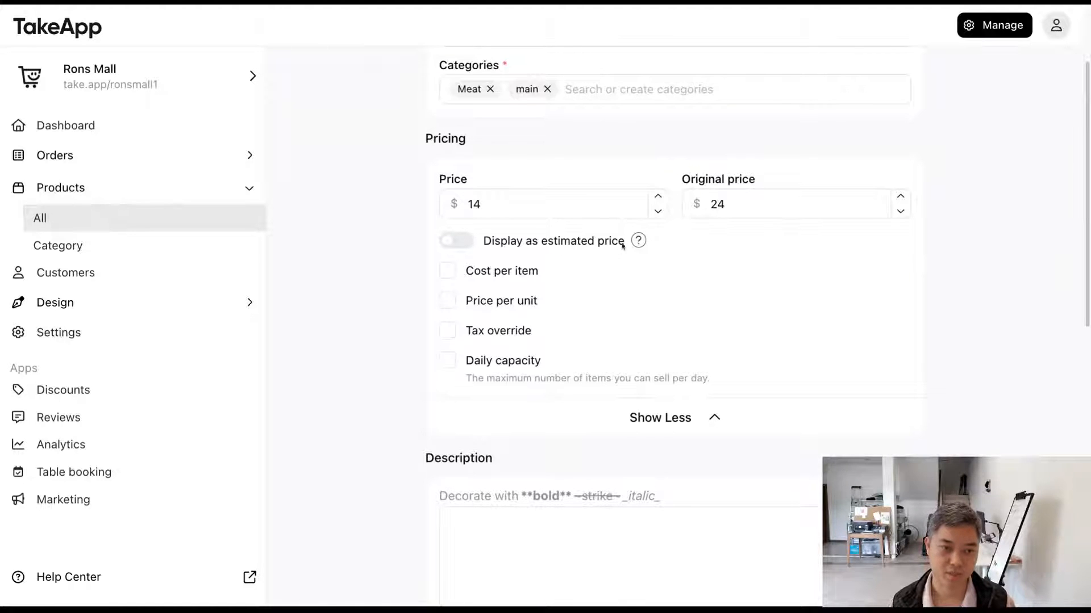
mouse_move(639, 243)
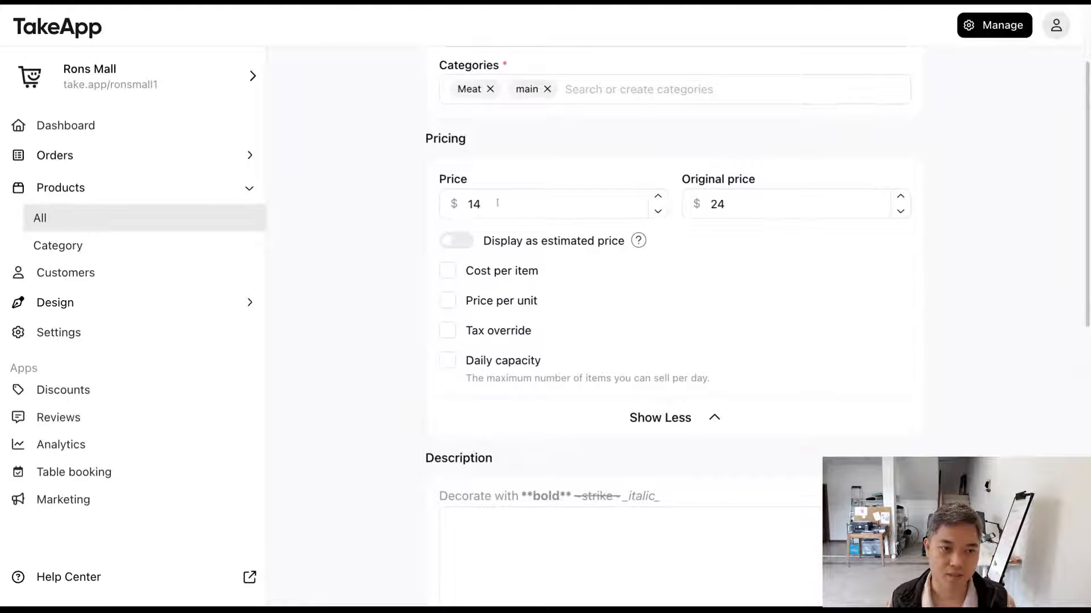
Step: Try displaying the product's price as an estimated price, and switch the option back off
click(478, 240)
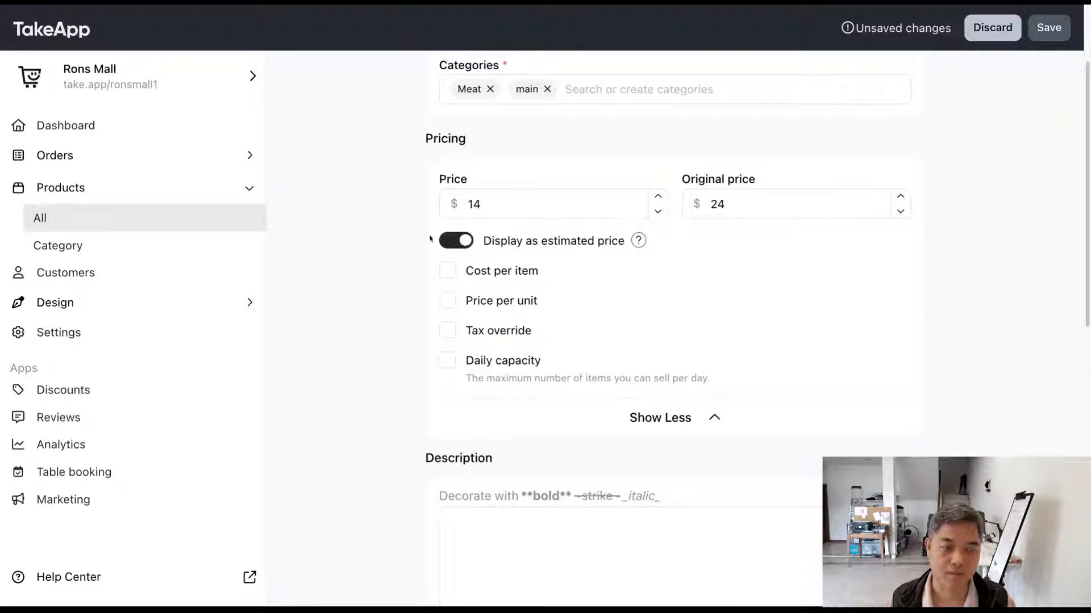
click(459, 212)
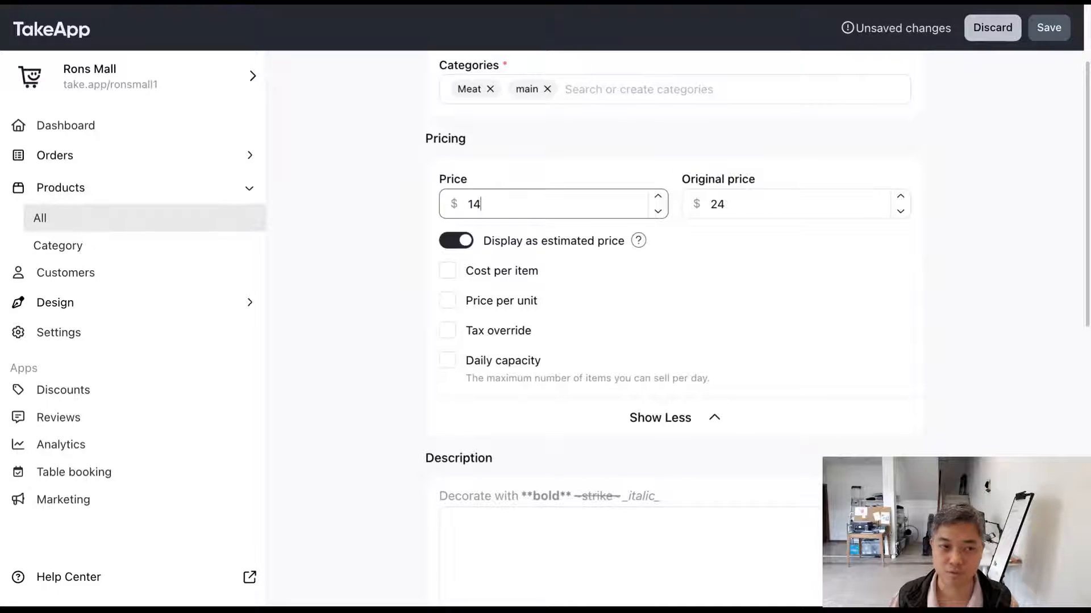
click(501, 243)
drag(501, 243, 570, 246)
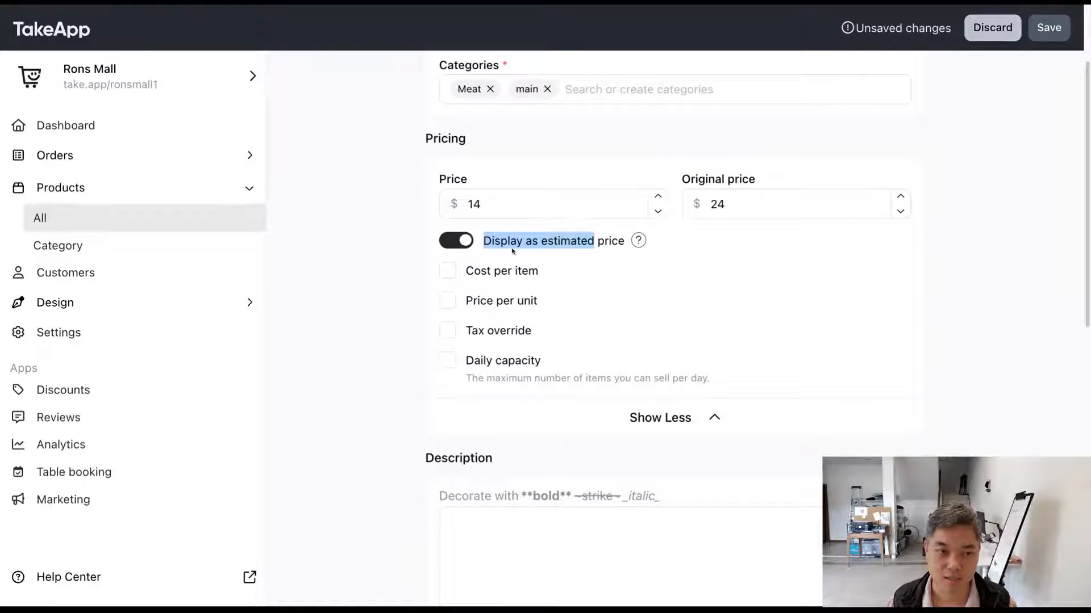
mouse_move(534, 245)
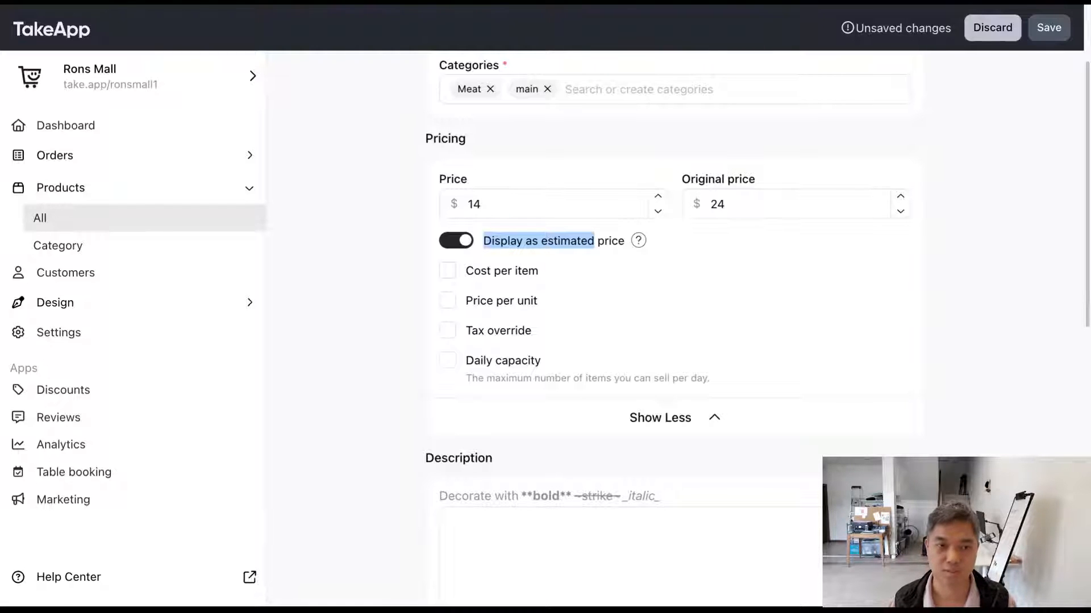
click(523, 256)
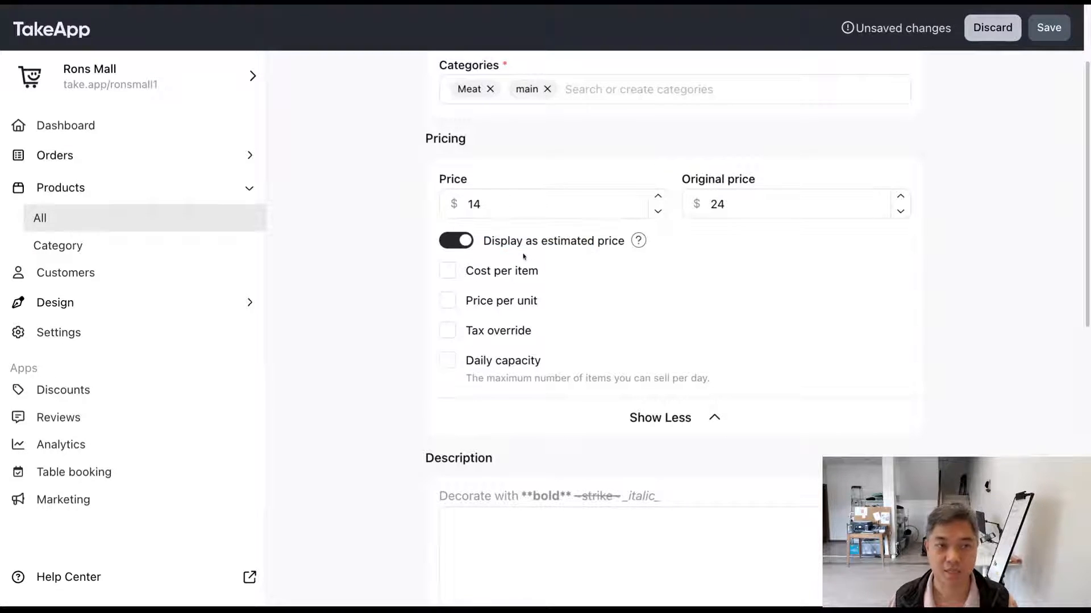
scroll(523, 256, up, 3)
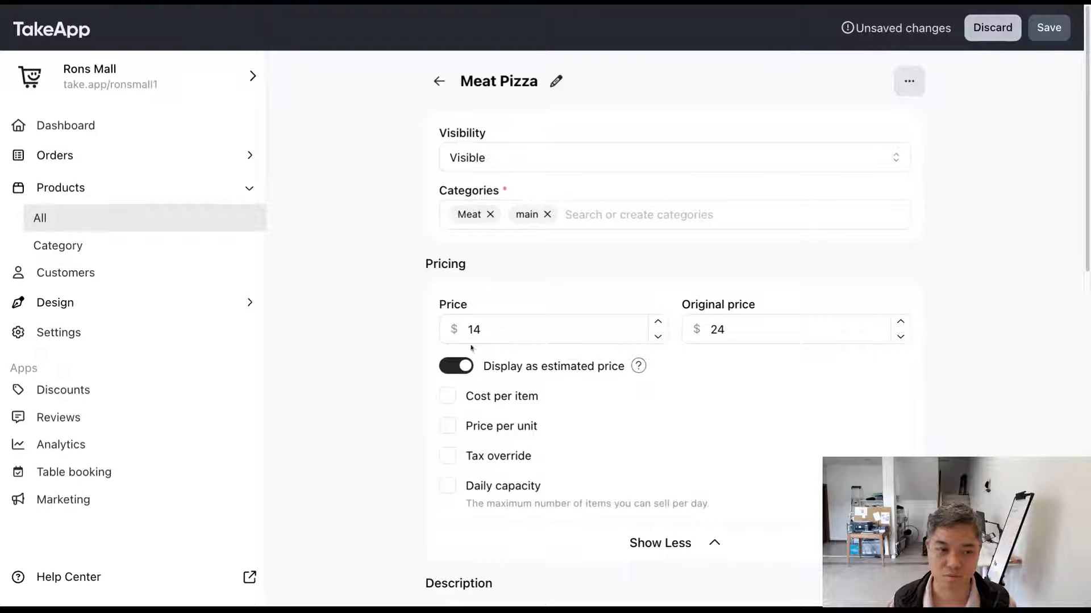
click(467, 367)
Step: Enable the cost per item for the product, set it to $10, and save
scroll(419, 365, down, 1)
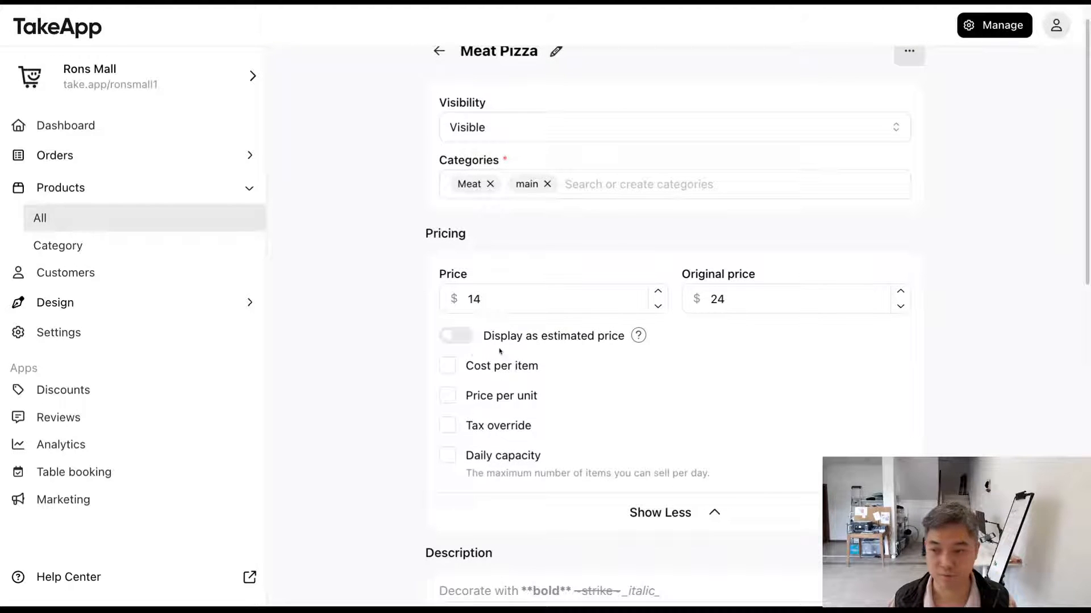
scroll(500, 351, down, 2)
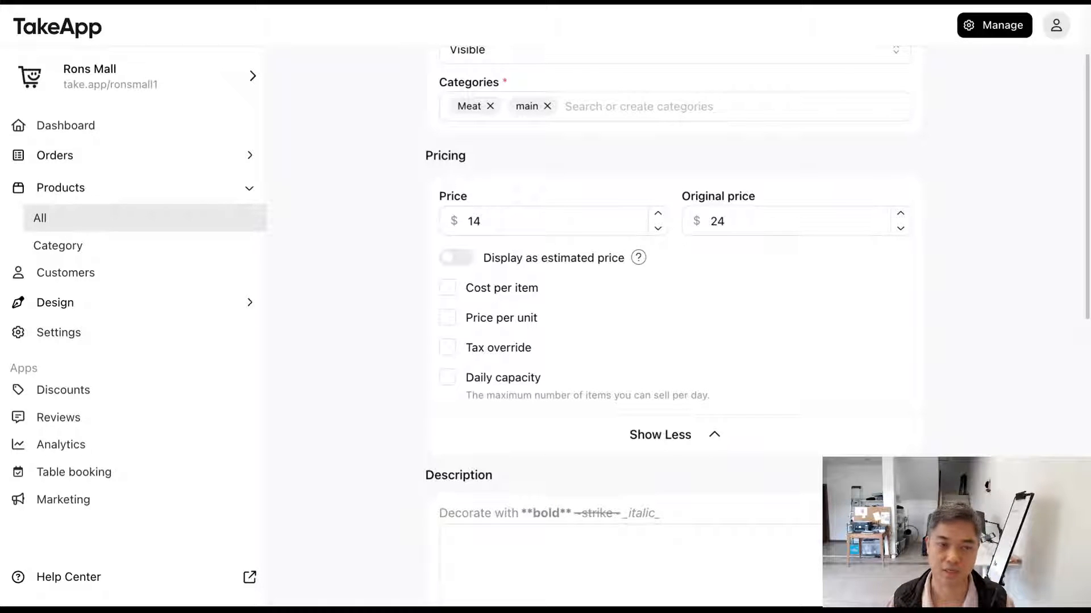
mouse_move(563, 265)
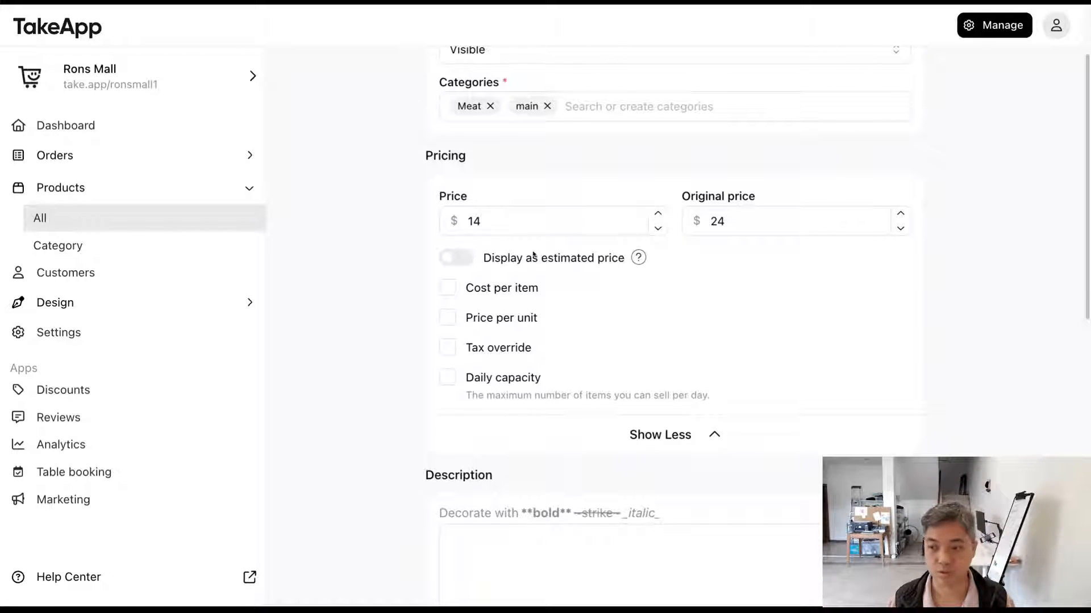
mouse_move(534, 256)
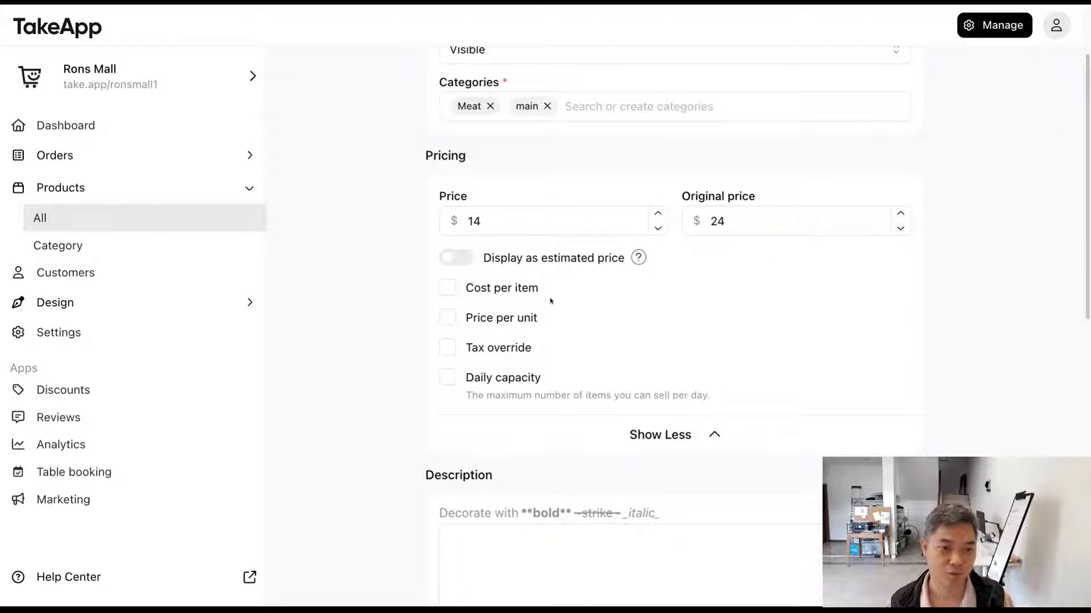
click(452, 291)
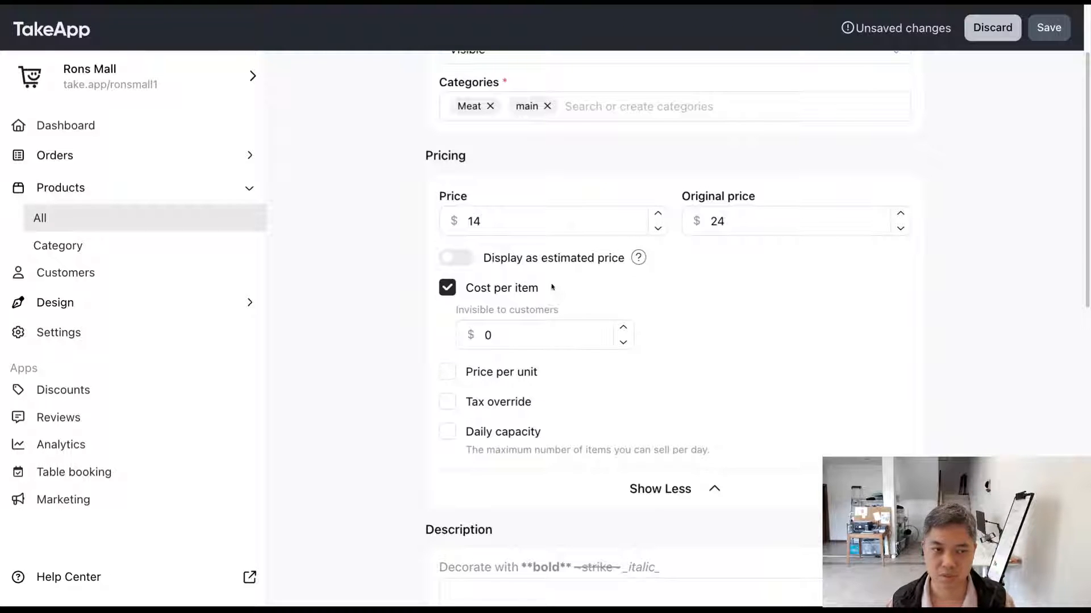
double_click(497, 223)
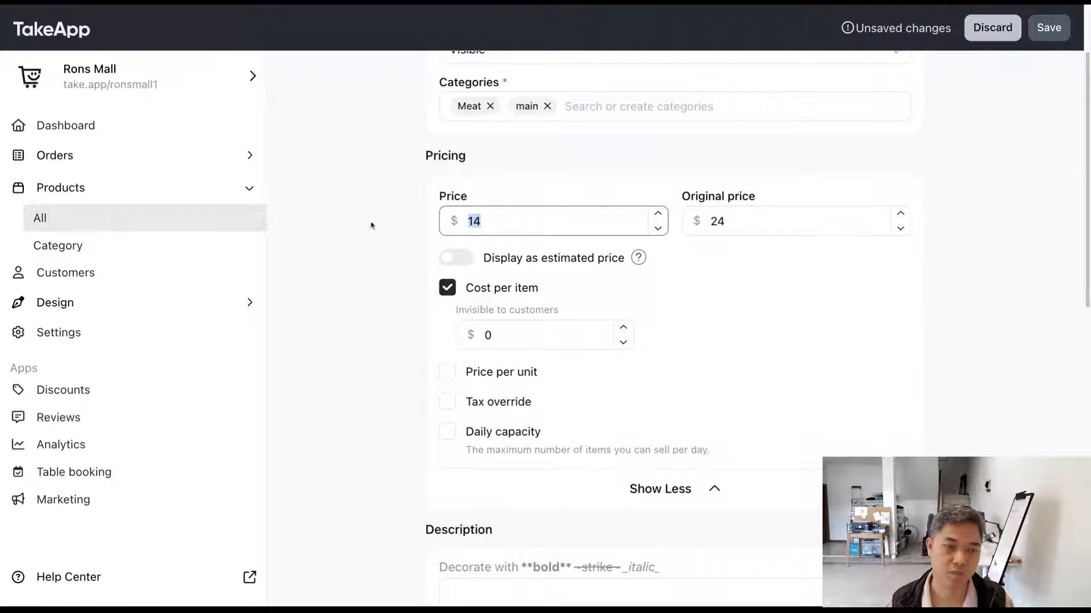
double_click(516, 336)
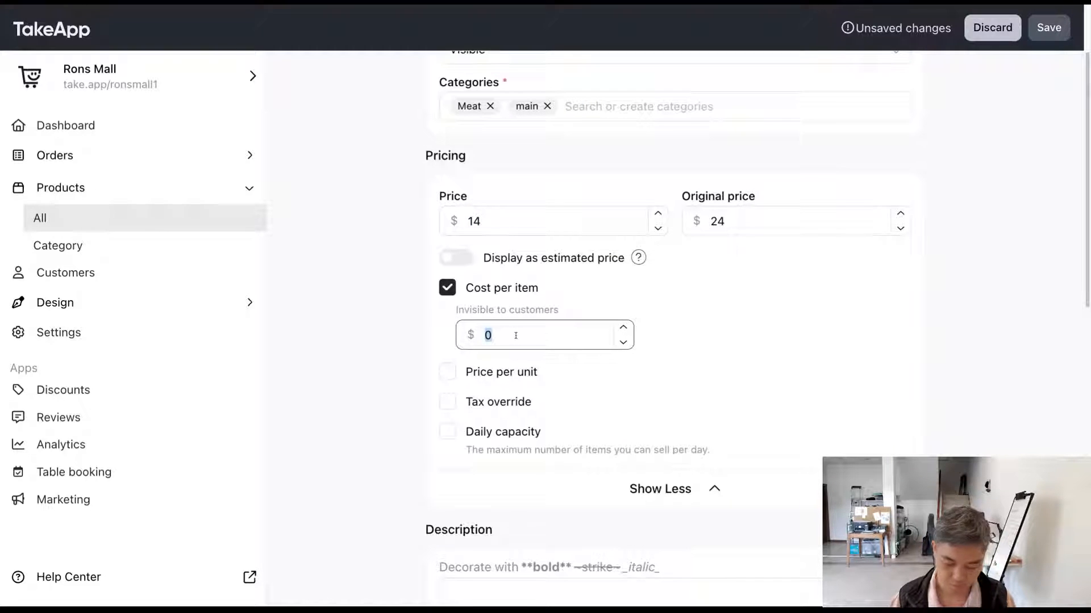
text(10)
click(682, 322)
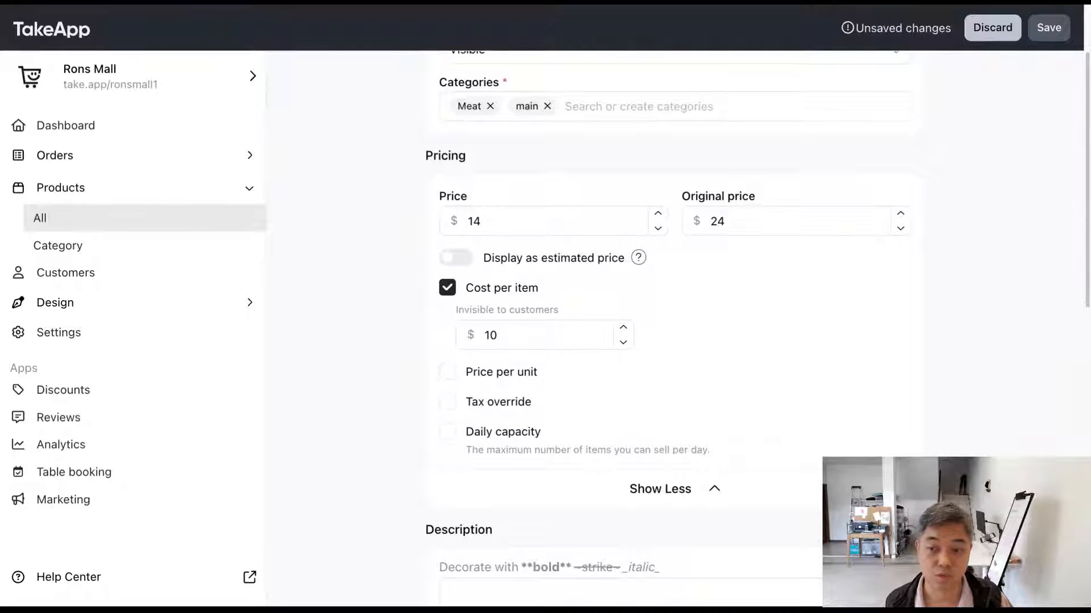
click(1048, 28)
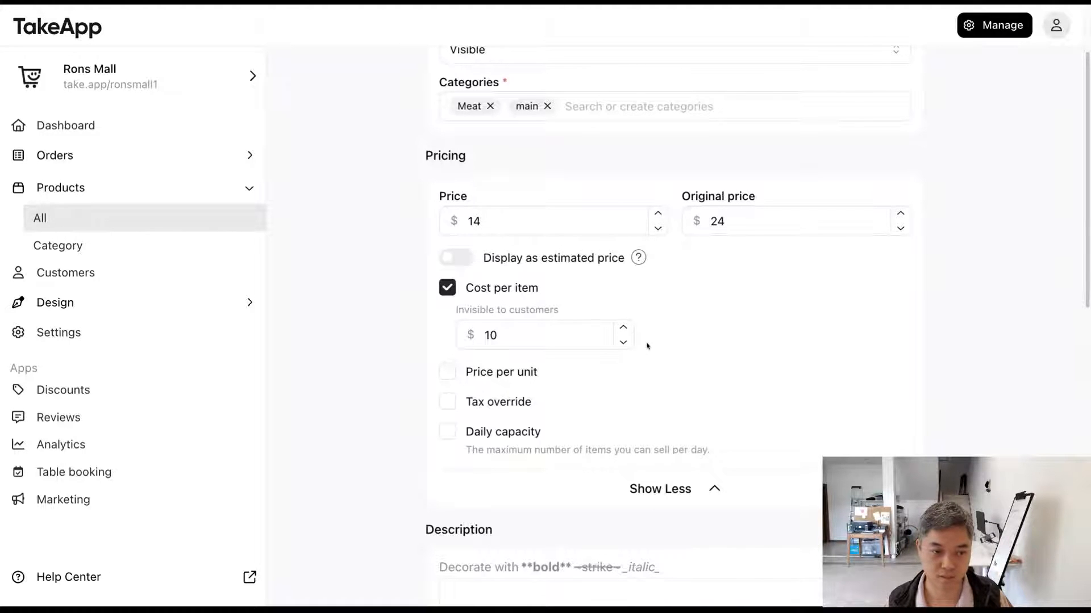
Step: Enable the price per unit for Meat Pizza and set its weight, volume, or count to 2
scroll(647, 346, down, 1)
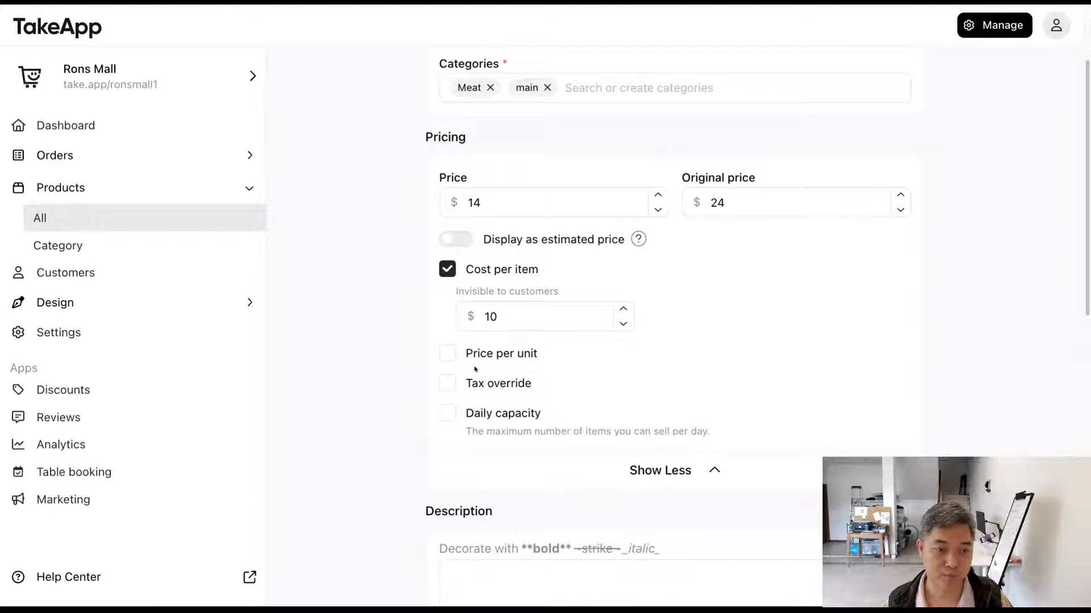
click(446, 355)
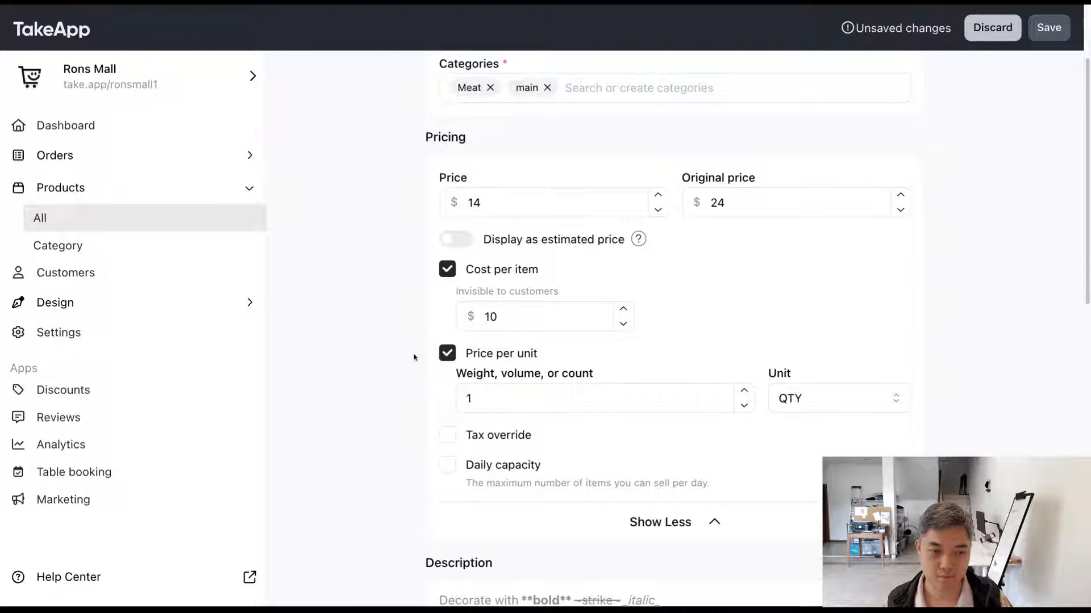
click(455, 351)
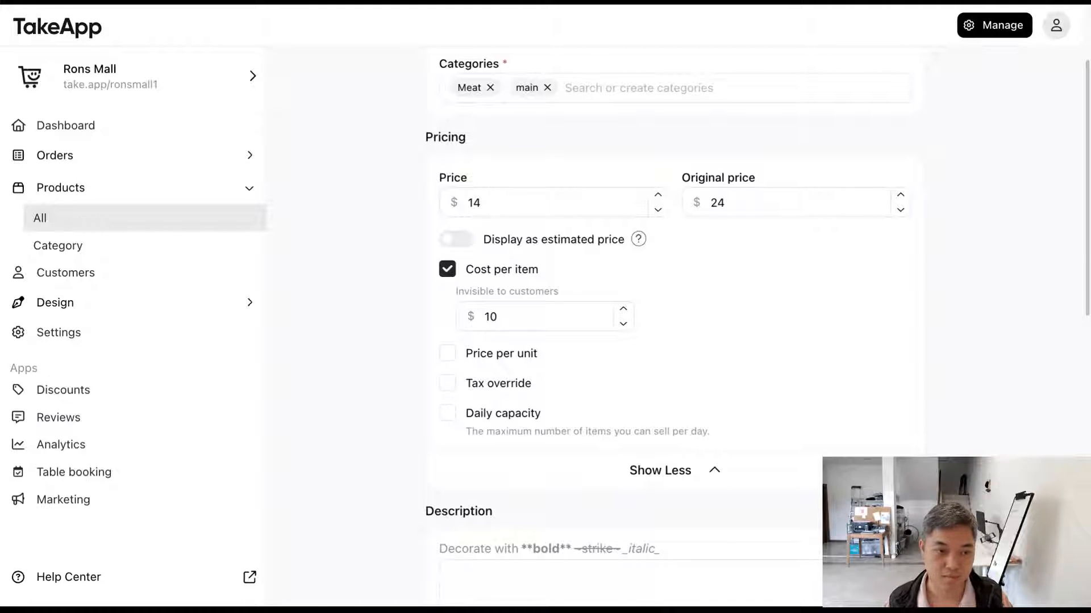
click(515, 353)
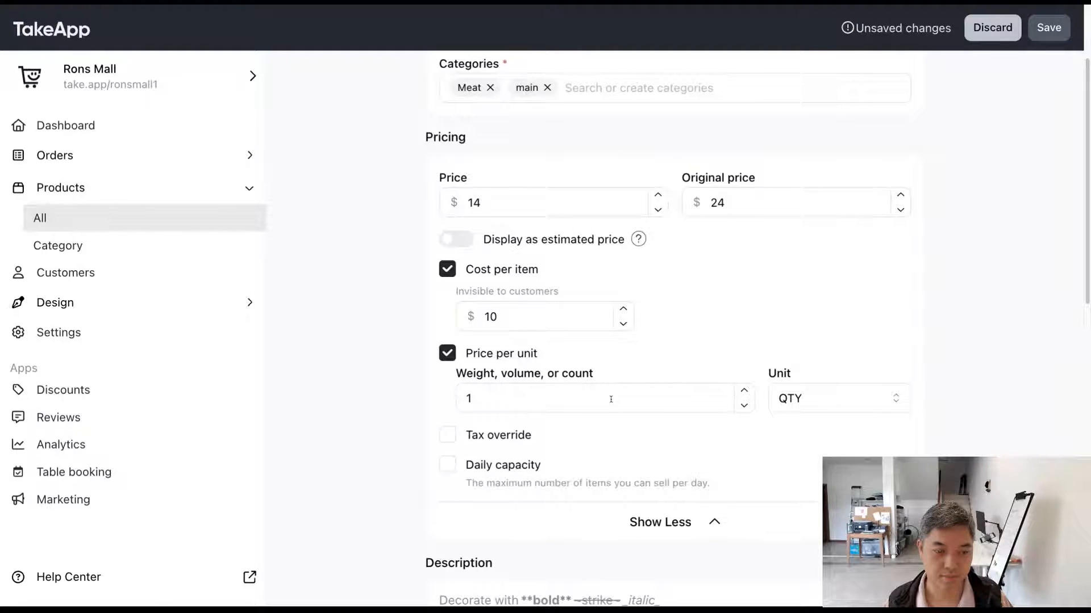
scroll(500, 340, up, 2)
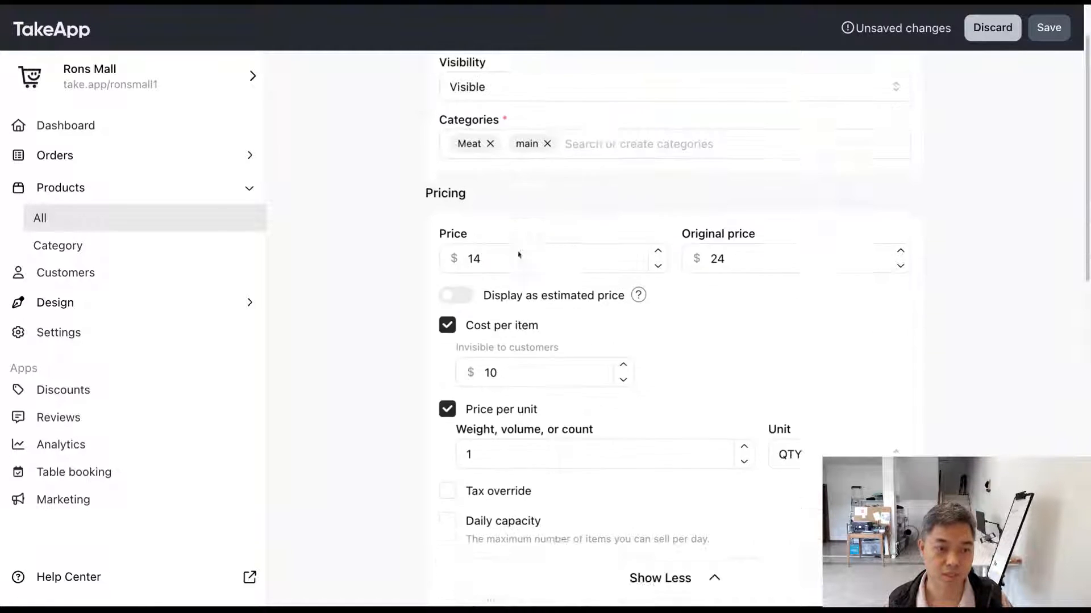
scroll(518, 255, down, 3)
double_click(512, 303)
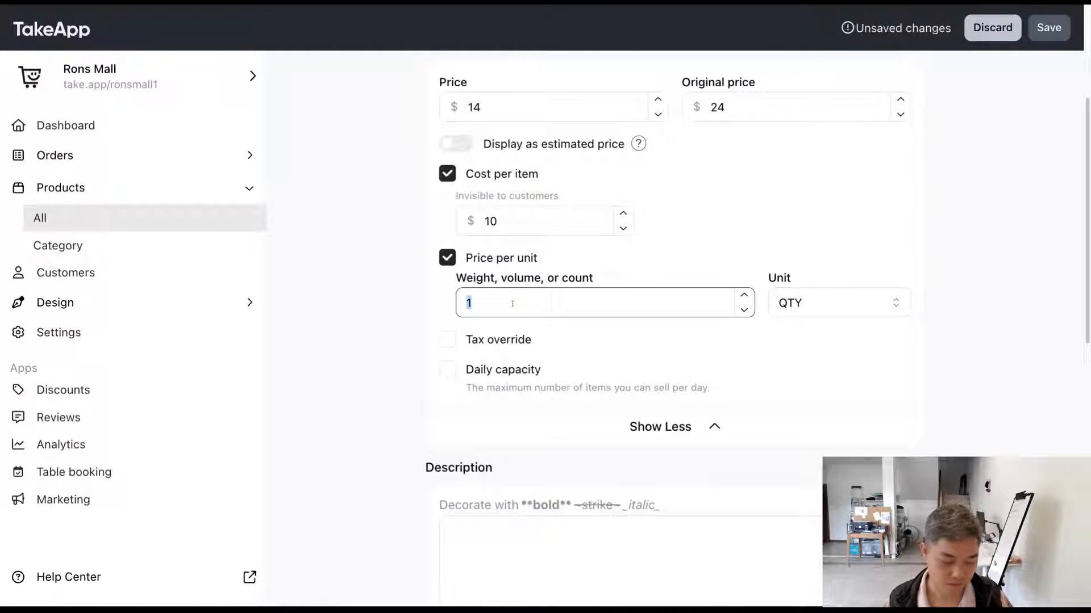
text(2)
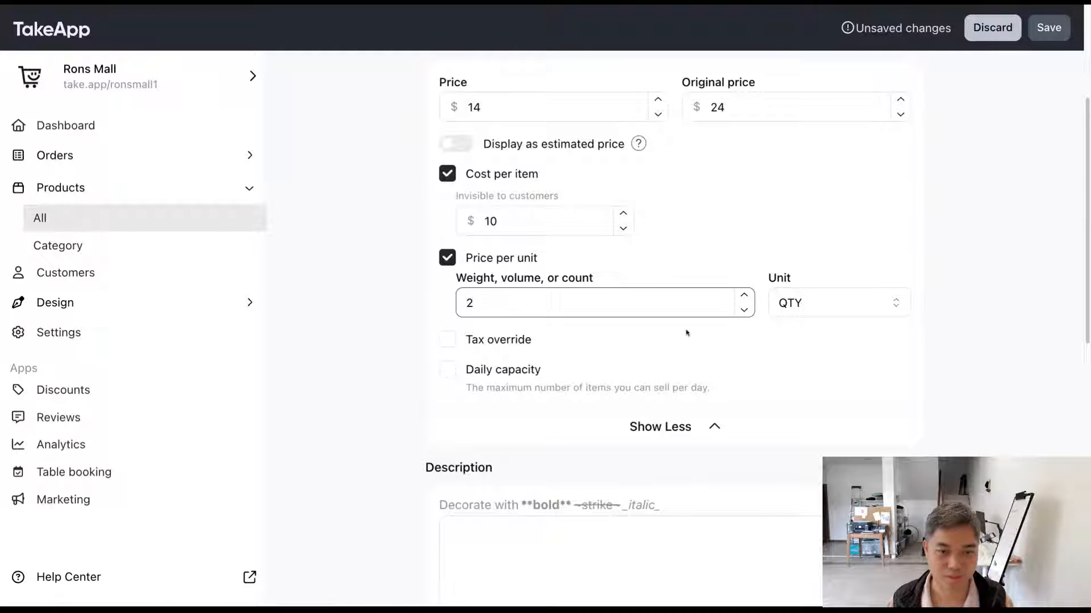
Step: Look through the available measurement units for the price per unit and set the unit to L
click(800, 306)
scroll(827, 380, down, 1)
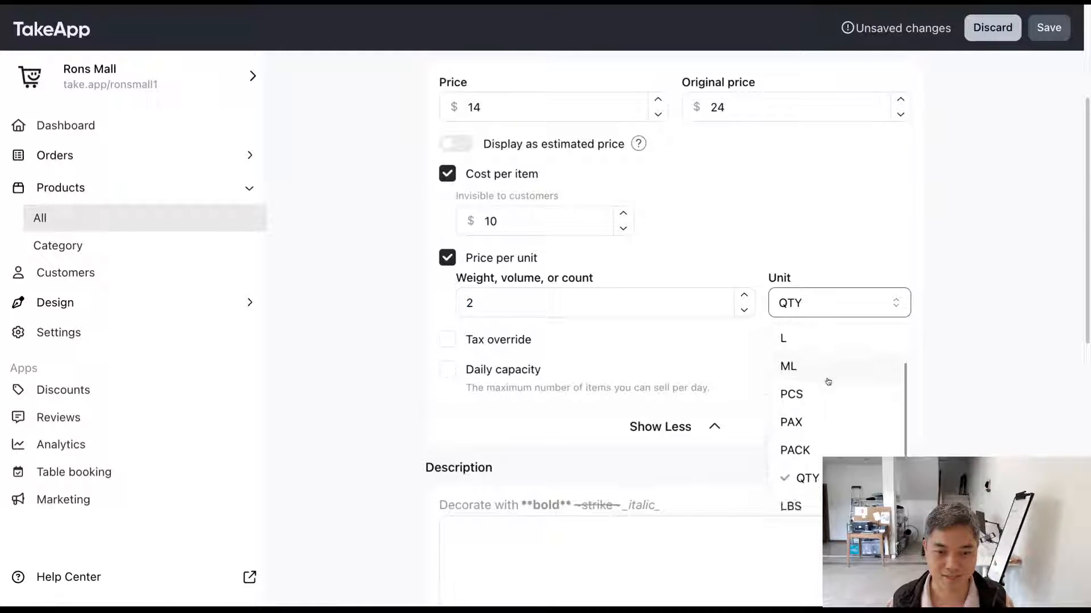
click(858, 479)
click(895, 364)
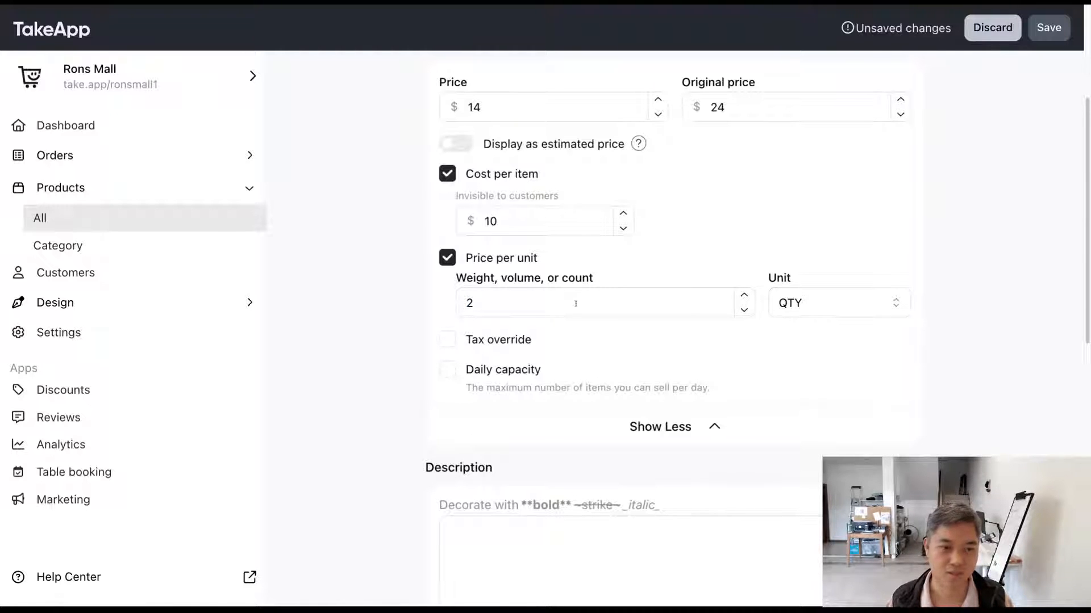
scroll(576, 303, up, 1)
scroll(575, 303, up, 3)
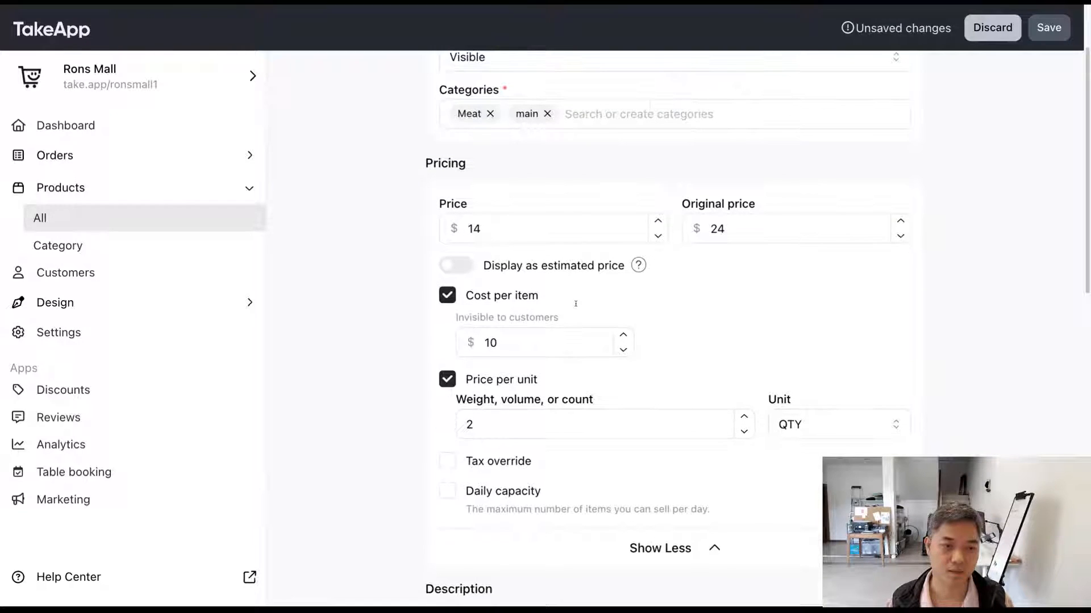
scroll(575, 303, down, 1)
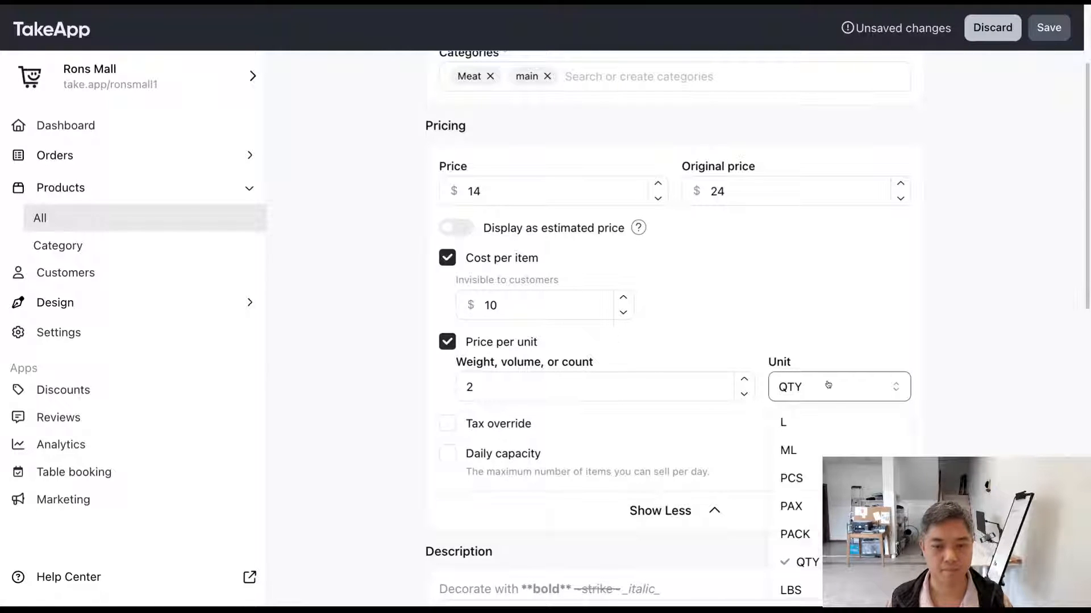
click(830, 423)
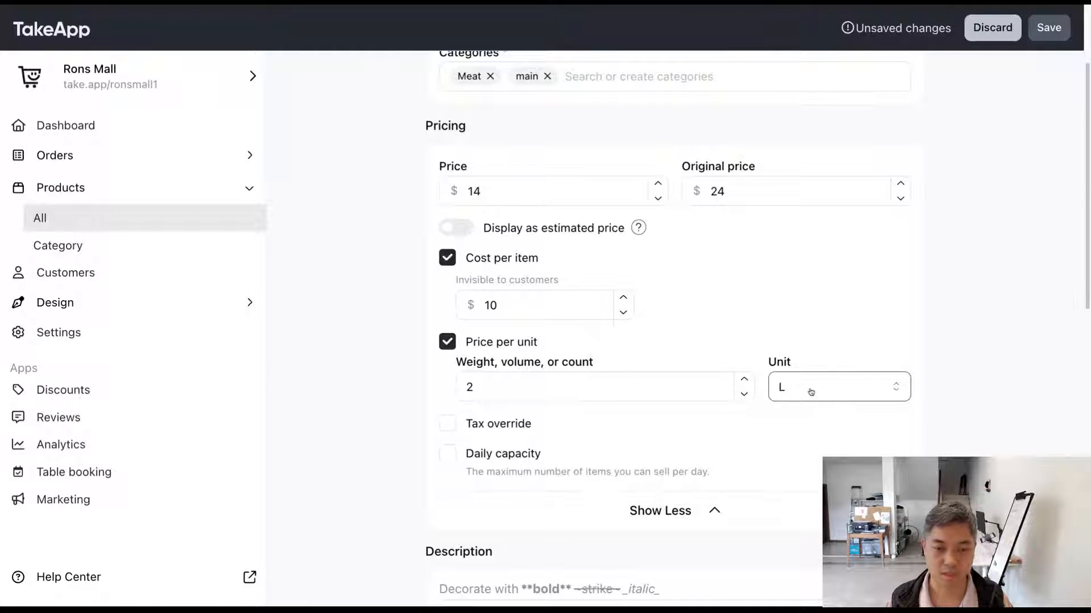
Step: Set the price per unit's weight, volume, or count to 100 and save the product
click(598, 384)
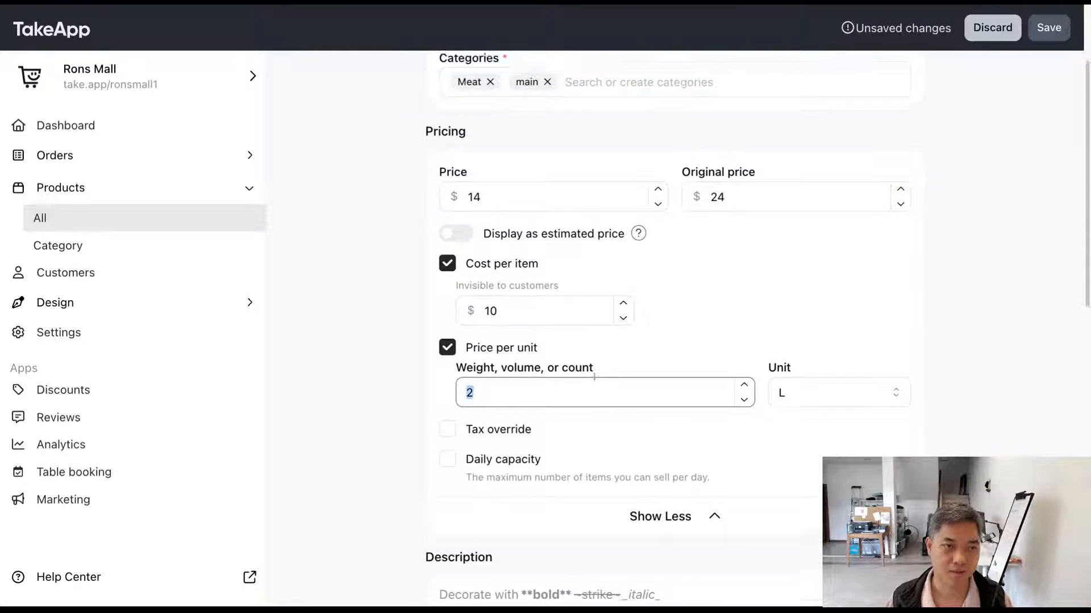
scroll(598, 384, up, 2)
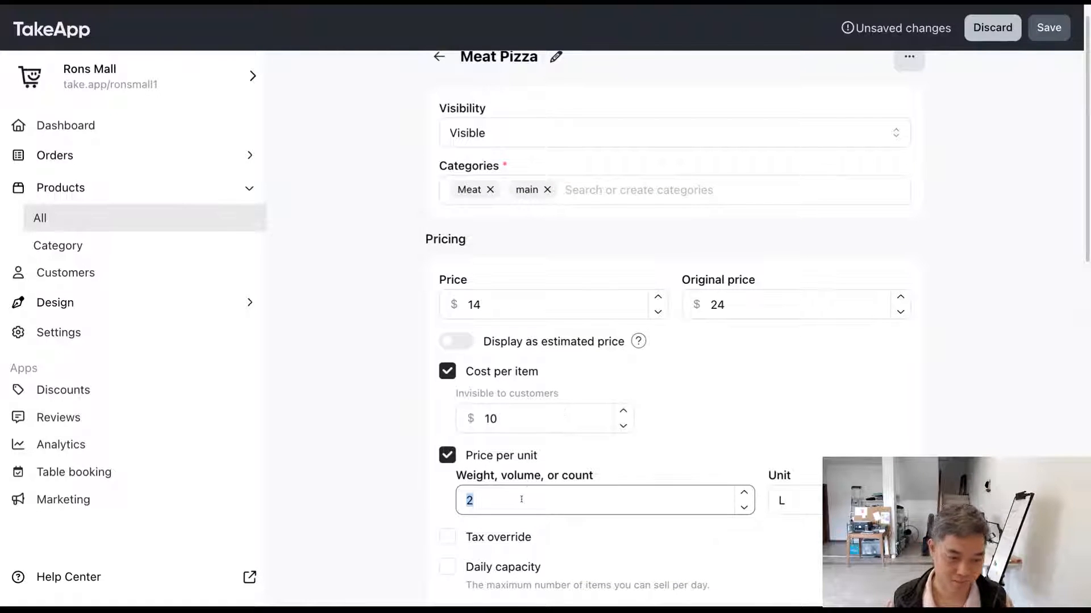
text(100)
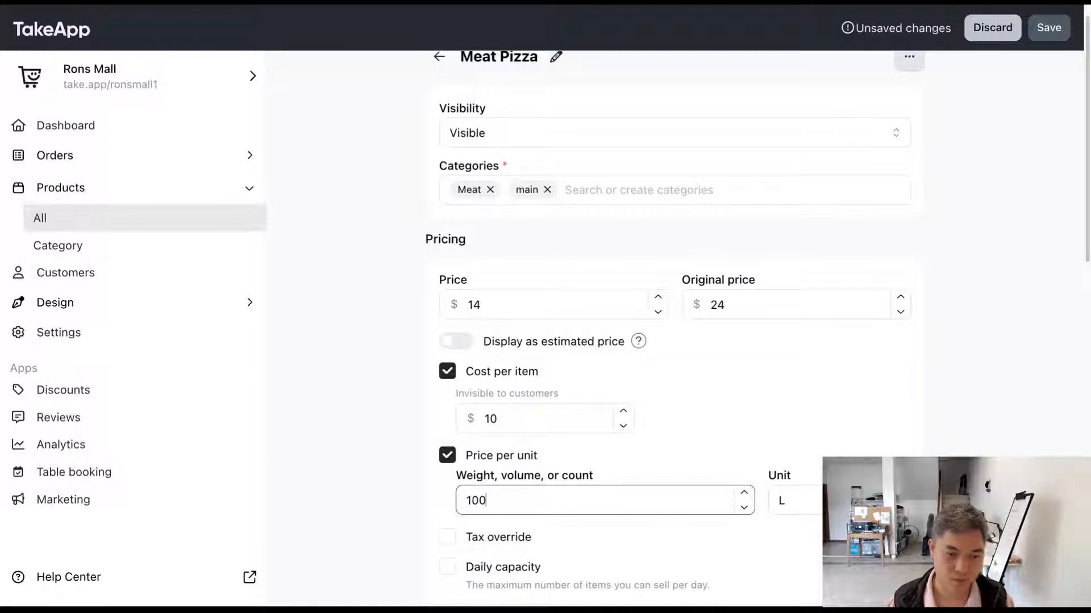
scroll(675, 329, up, 1)
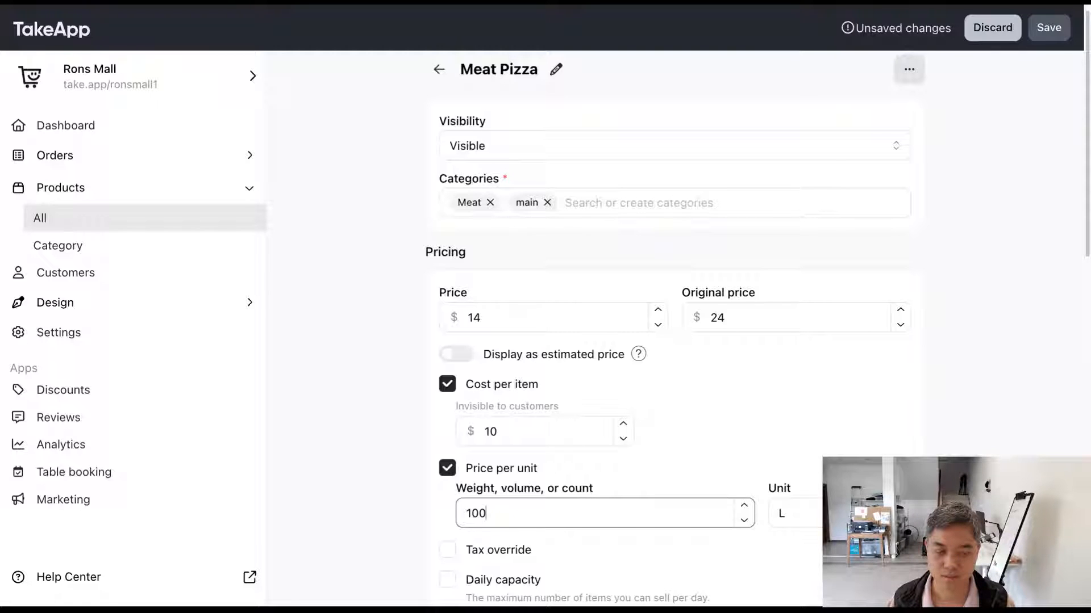
scroll(673, 329, down, 2)
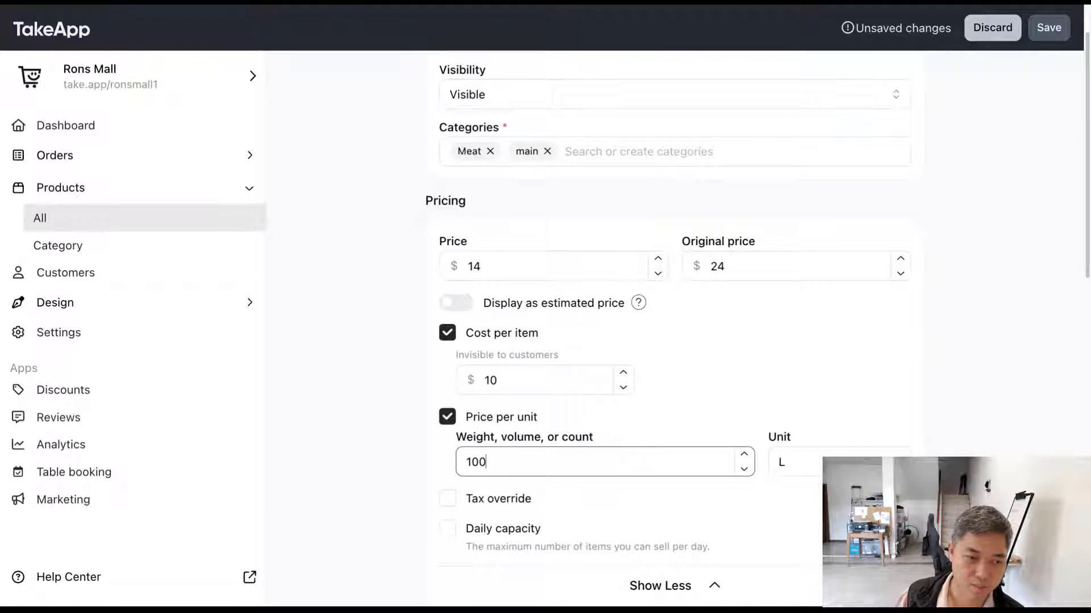
click(1068, 33)
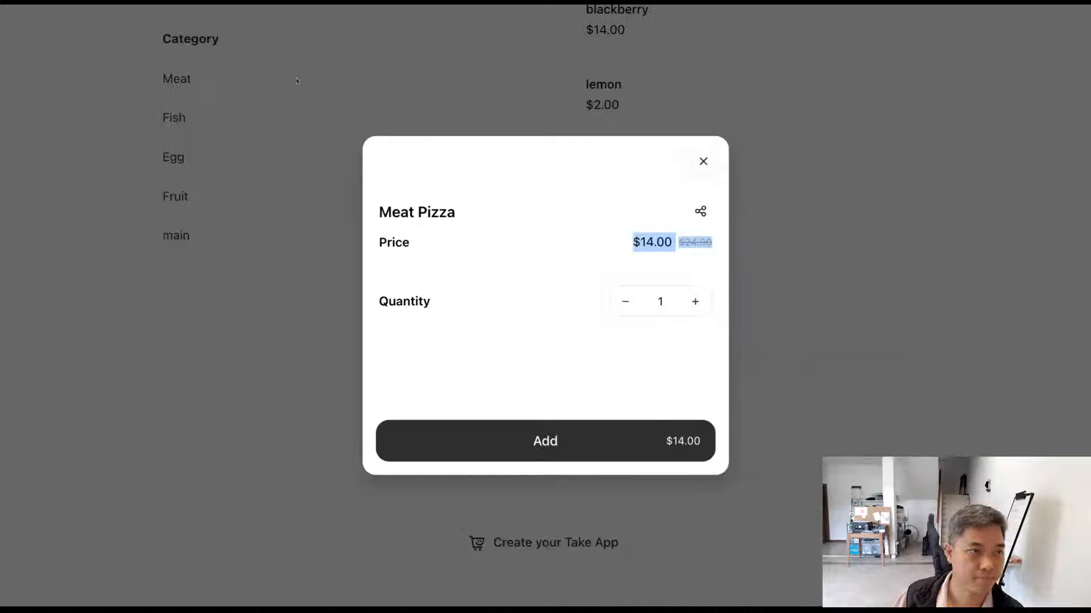
Step: Reopen Meat Pizza in the storefront and examine how its unit amount is displayed beside the quantity
click(317, 135)
click(618, 431)
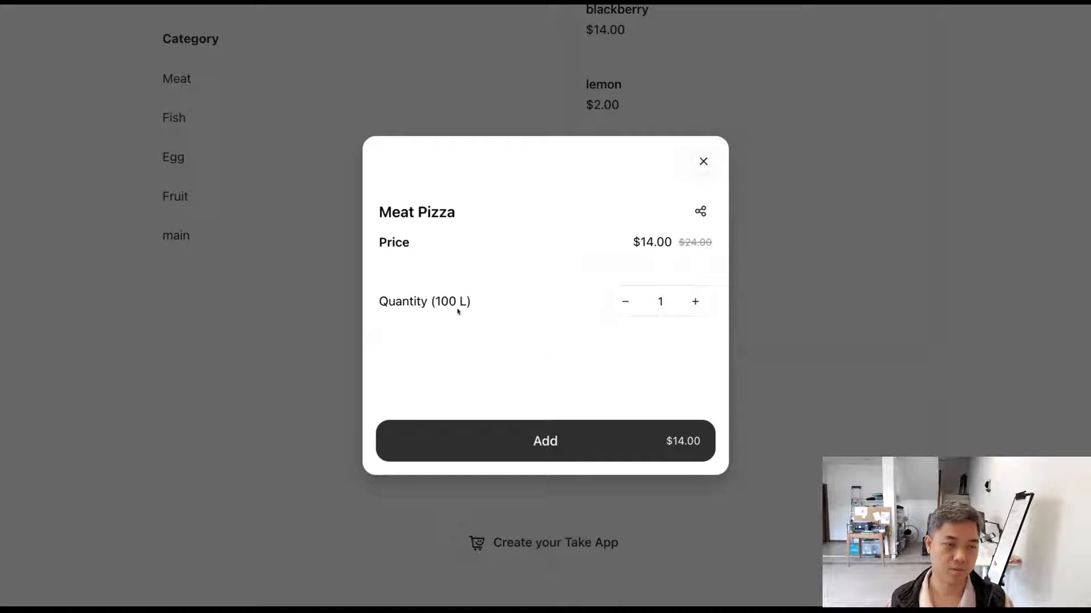
double_click(455, 218)
click(508, 251)
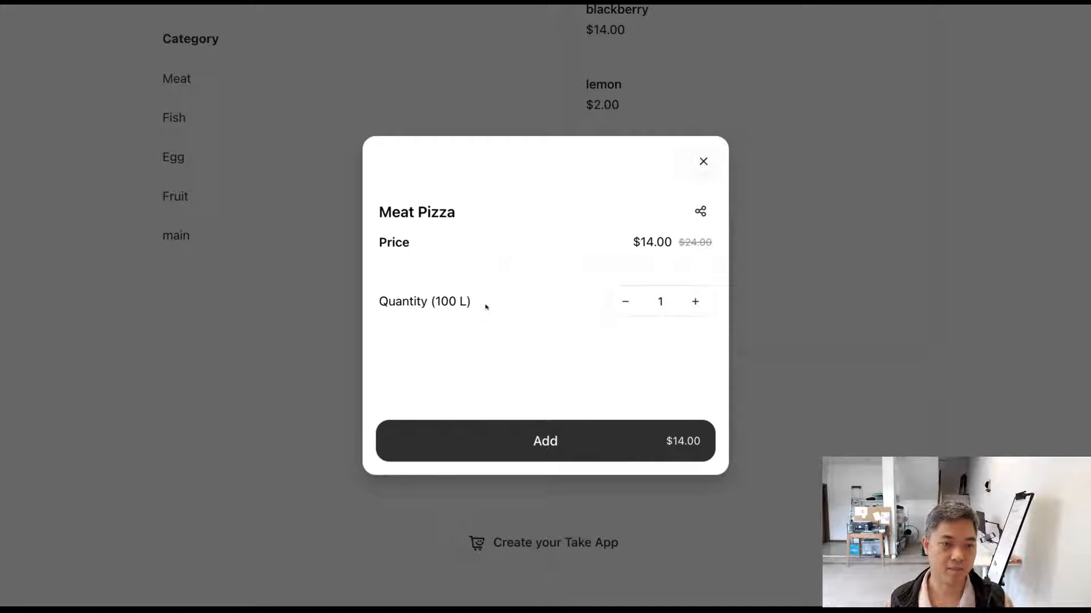
Step: Raise the Meat Pizza order quantity to 3 and examine how the unit amount changes
click(695, 302)
click(694, 302)
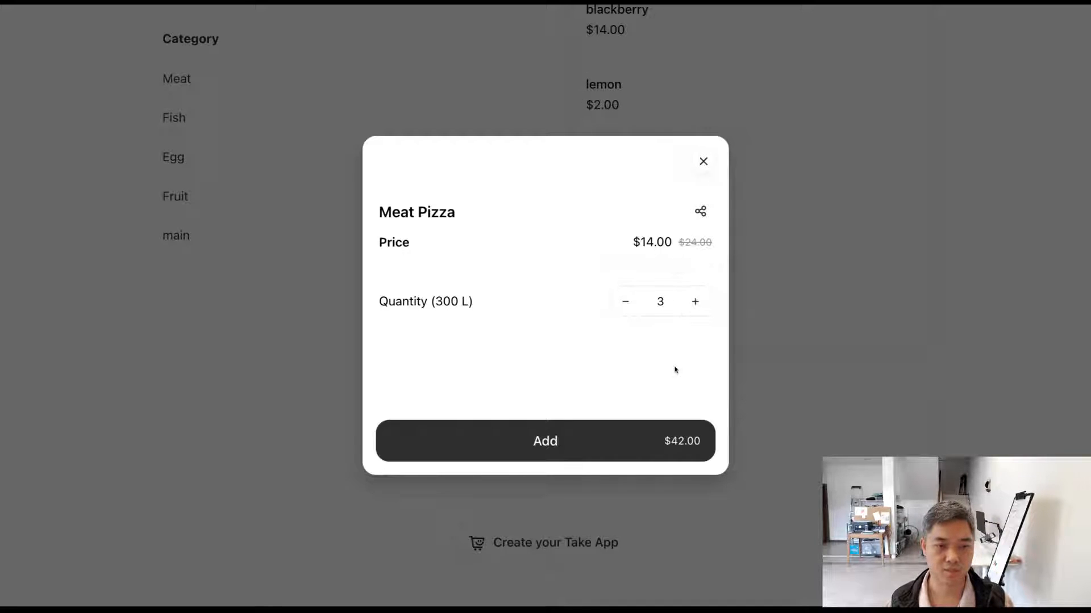
double_click(455, 305)
drag(455, 305, 528, 312)
click(532, 313)
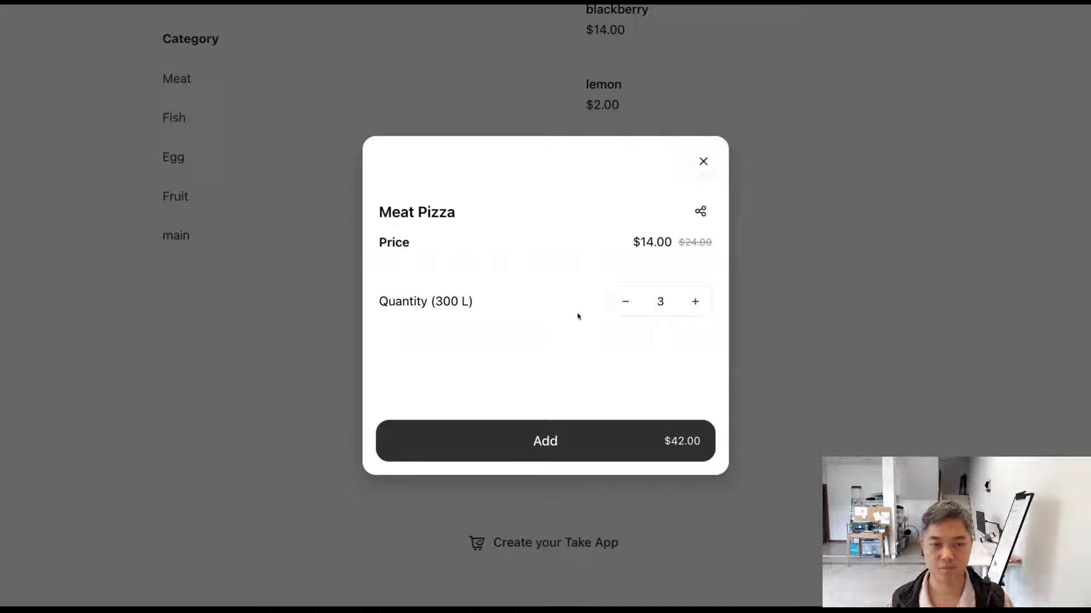
Step: Reset the order quantity to 1, raise it to 3 again, and compare the unit amounts shown
click(627, 310)
click(626, 310)
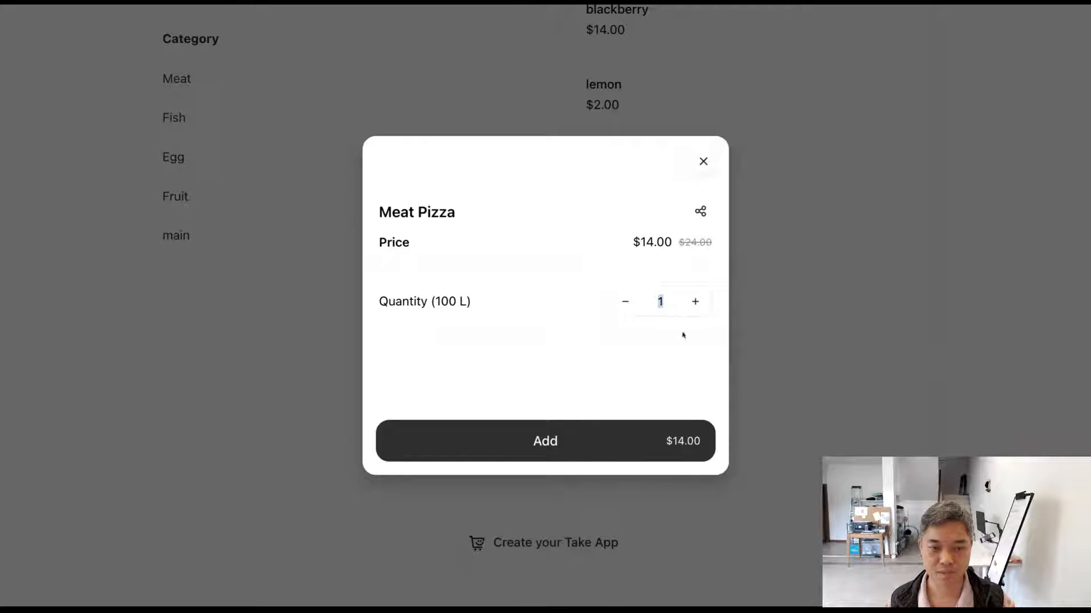
click(702, 313)
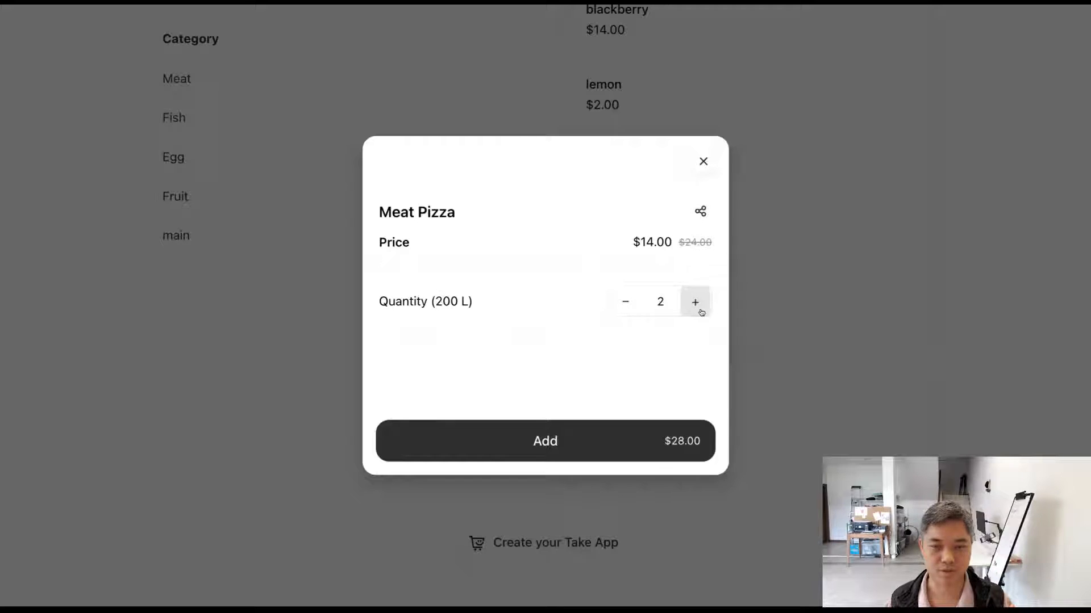
click(701, 312)
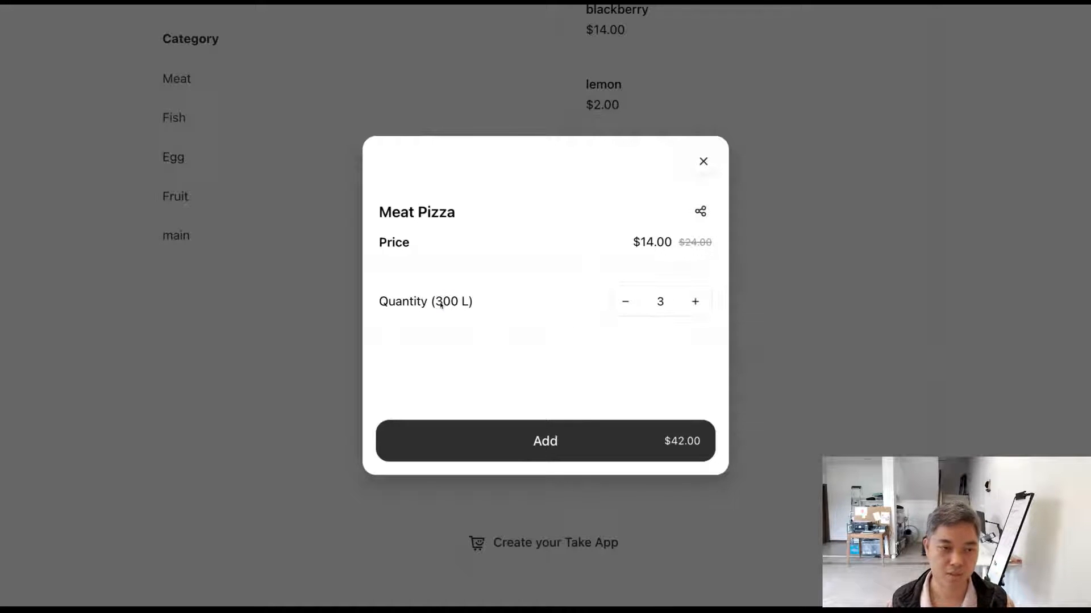
drag(441, 305, 471, 304)
click(508, 307)
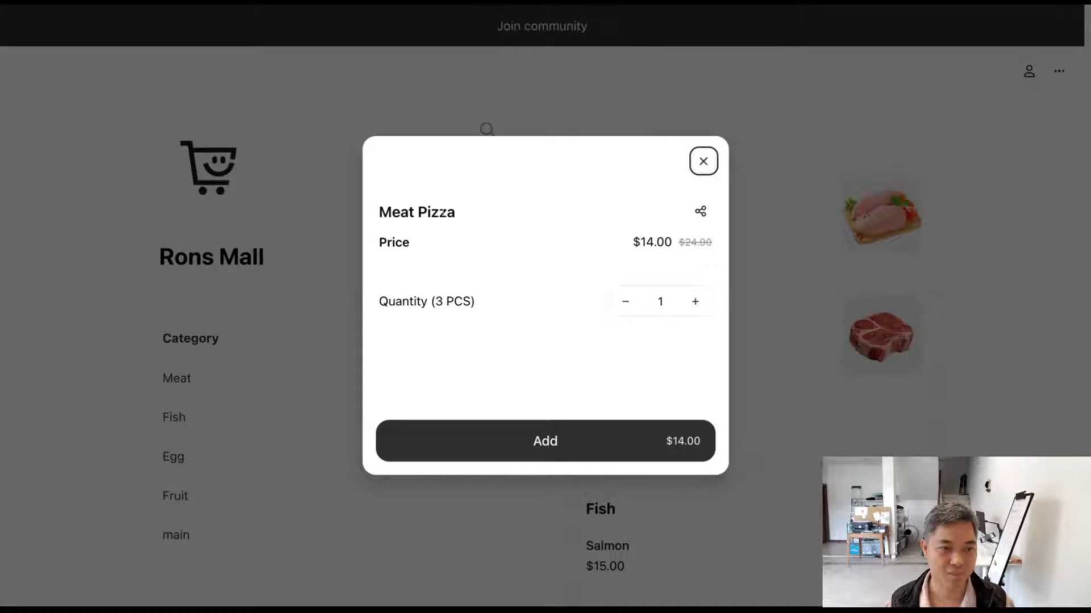
Step: Examine the Meat Pizza quantity label in pieces and increase the order quantity
drag(435, 301, 618, 311)
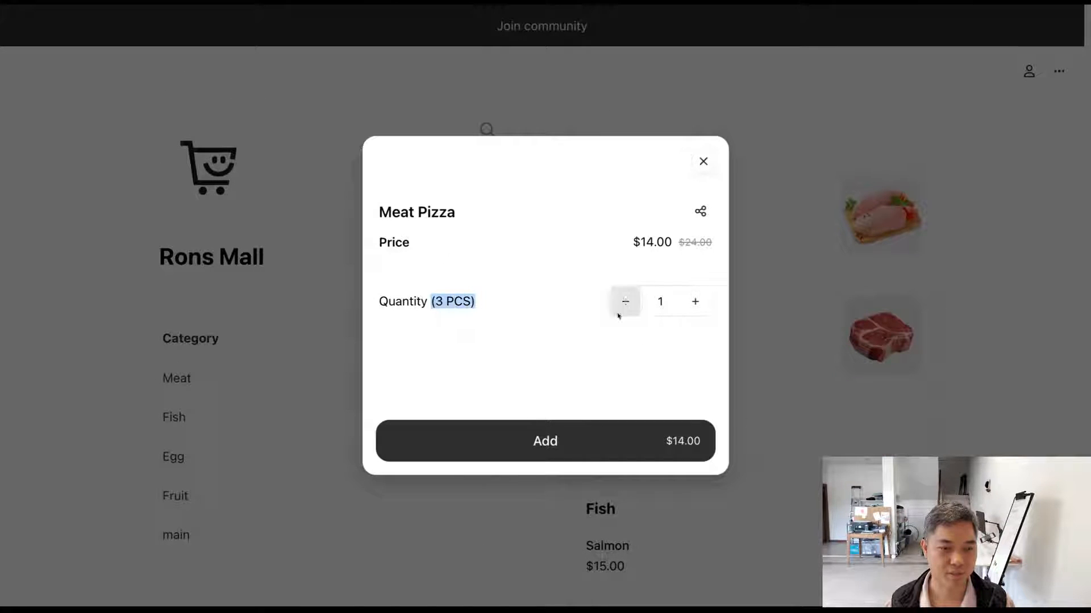
click(696, 311)
click(695, 311)
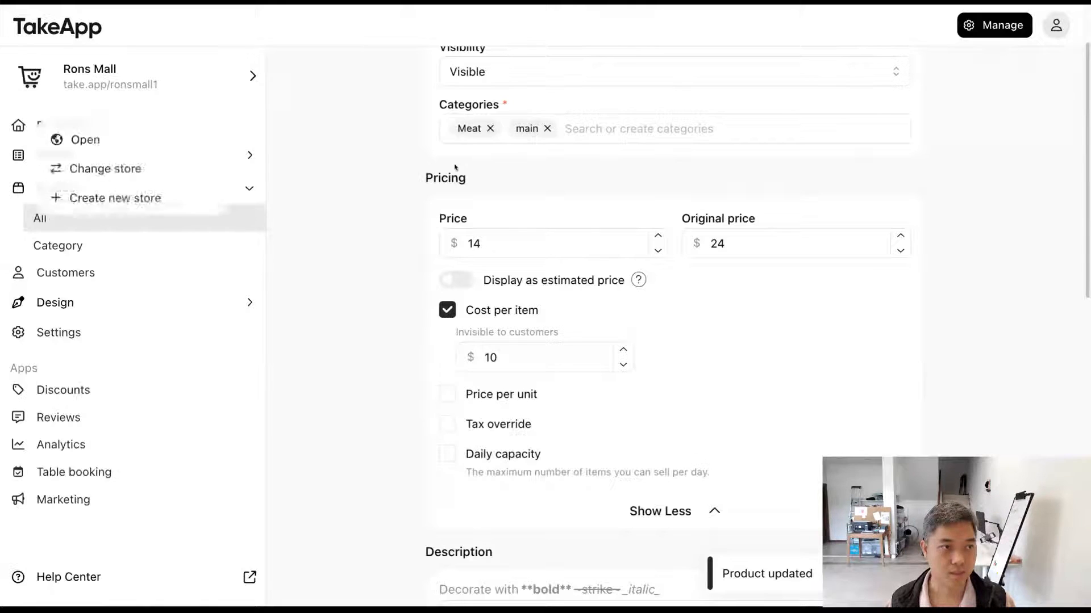
Step: Try a tax override of 3.00 for the product, and switch the override back off
scroll(528, 261, down, 1)
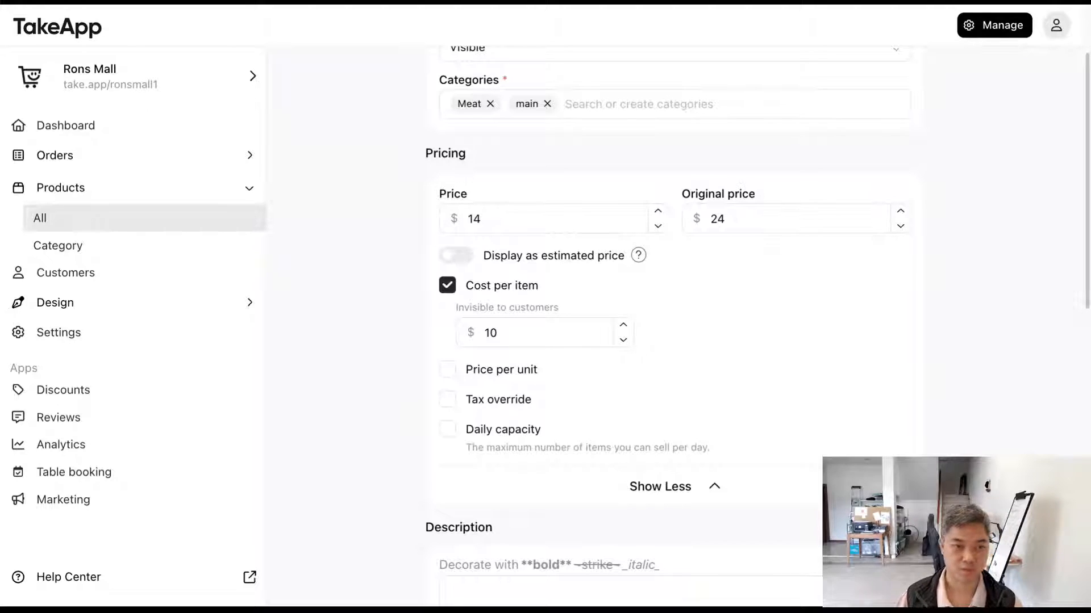
click(451, 400)
scroll(416, 390, down, 1)
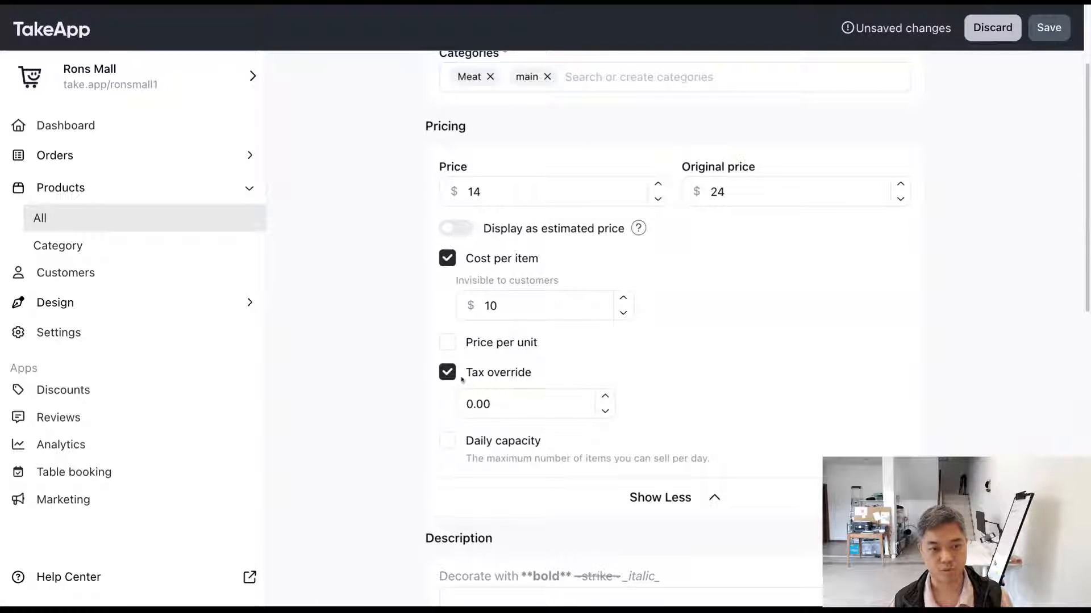
double_click(478, 404)
text(3)
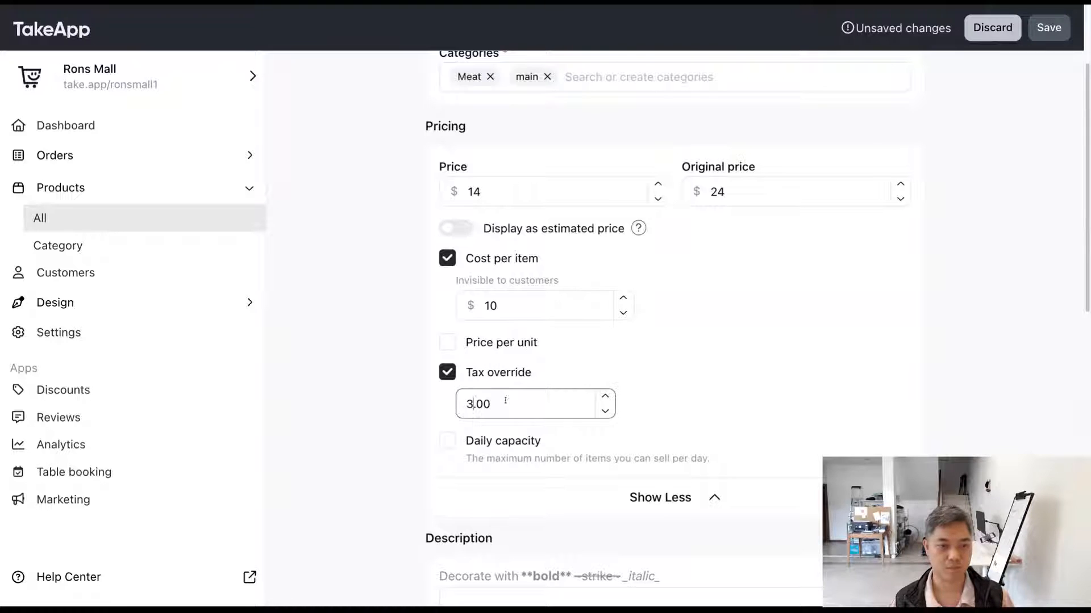
drag(490, 395, 469, 391)
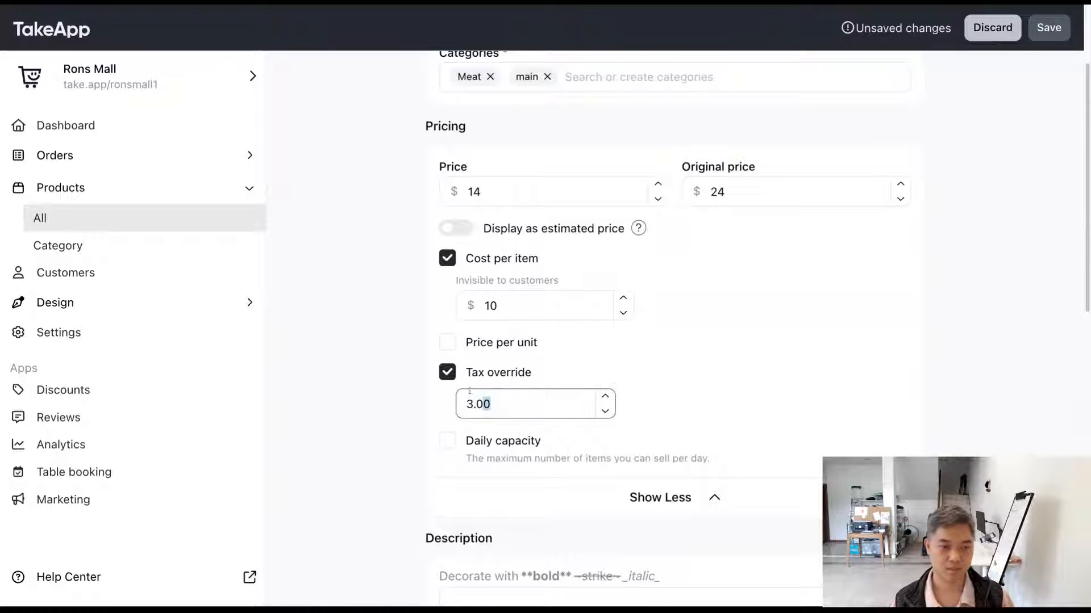
click(453, 376)
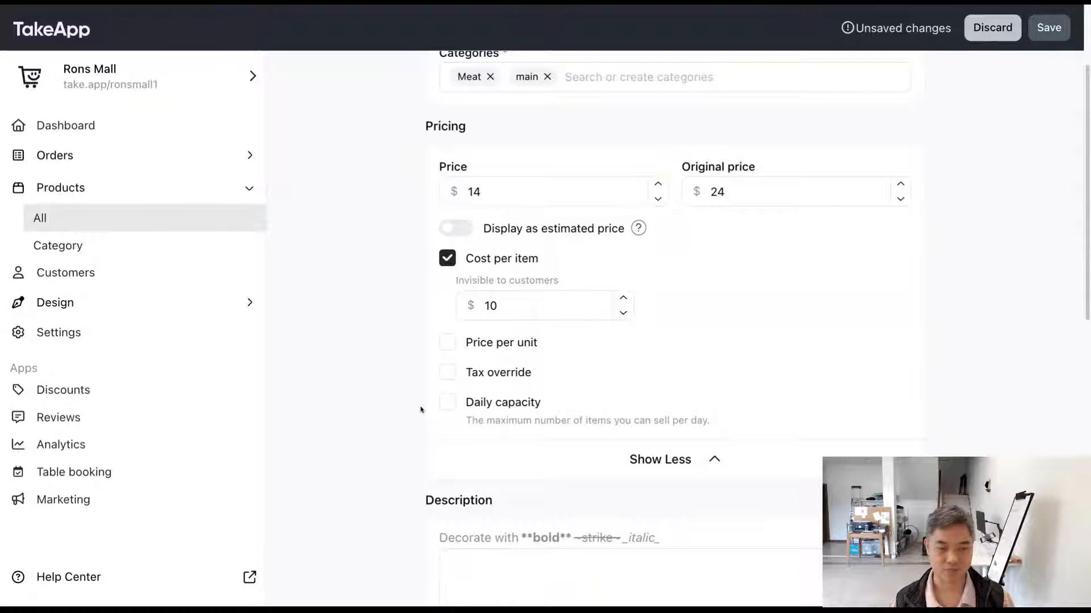
Step: Try a daily capacity limit of 100 for the Meat Pizza product
scroll(420, 409, down, 1)
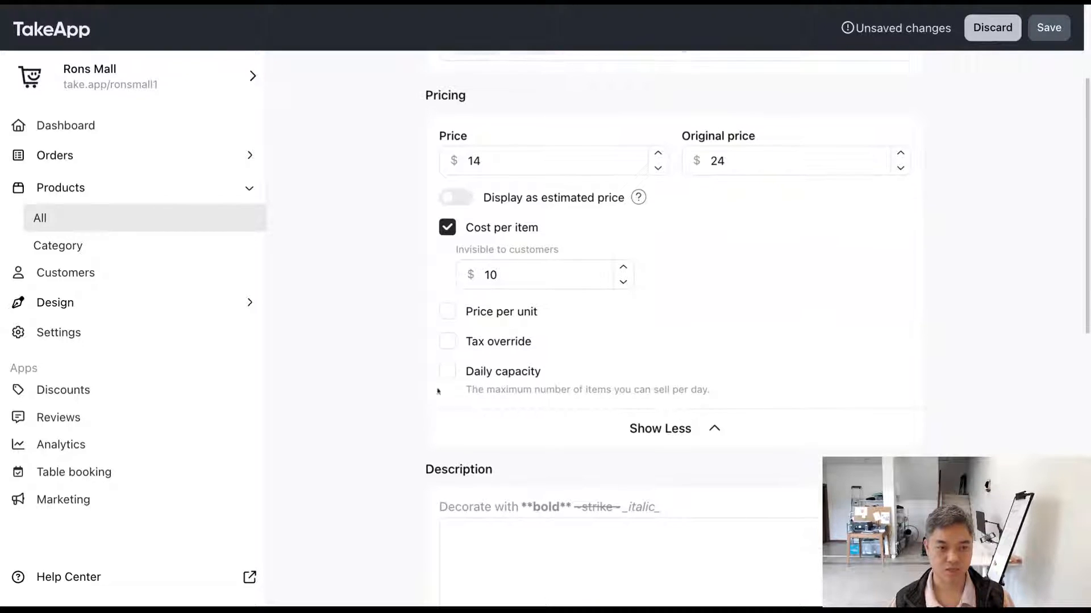
click(447, 372)
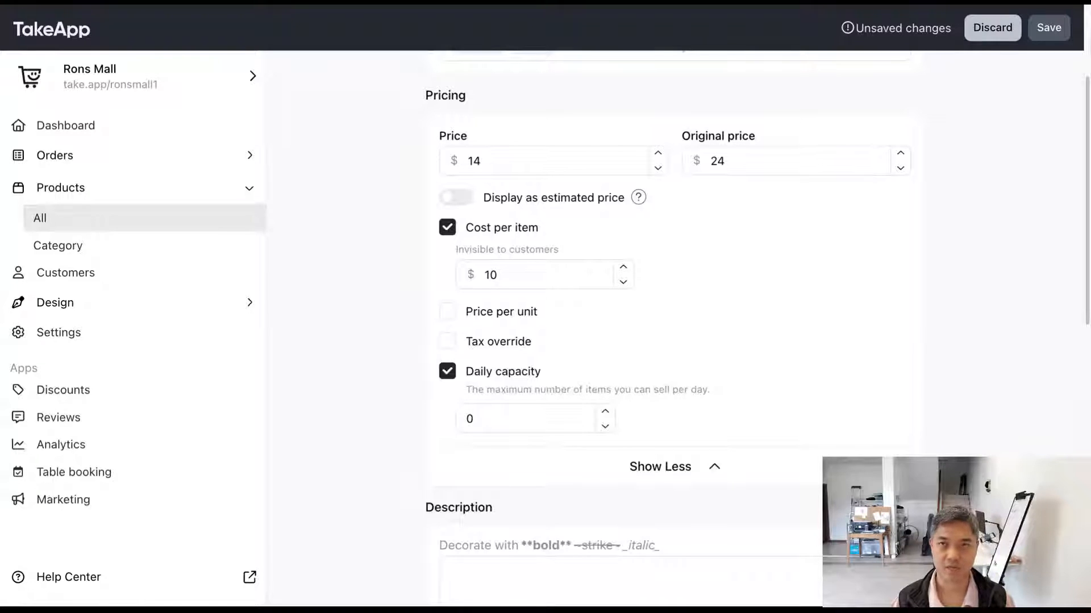
click(474, 414)
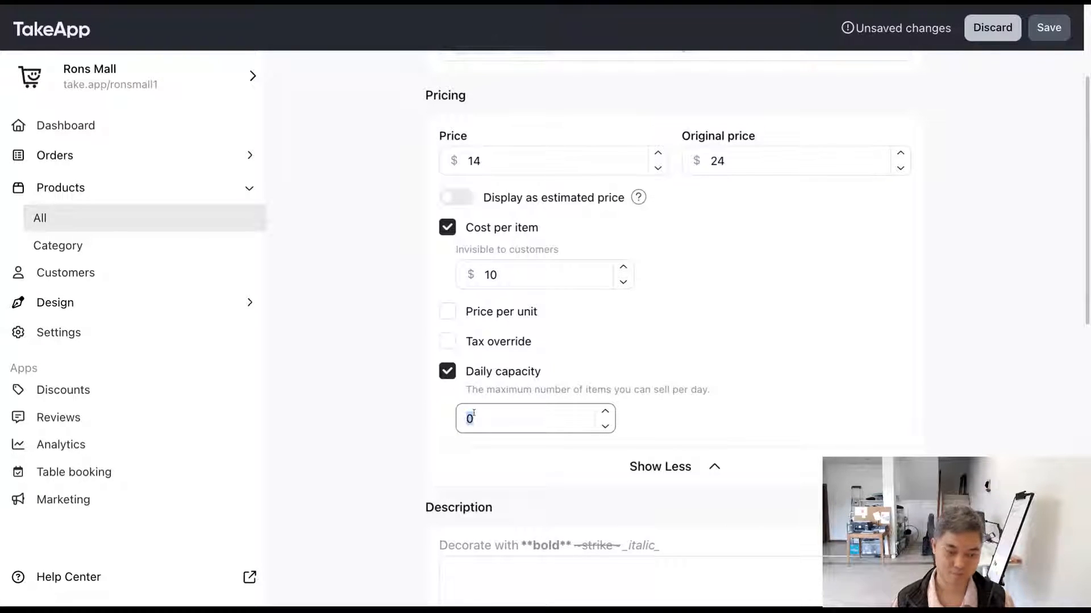
text(100)
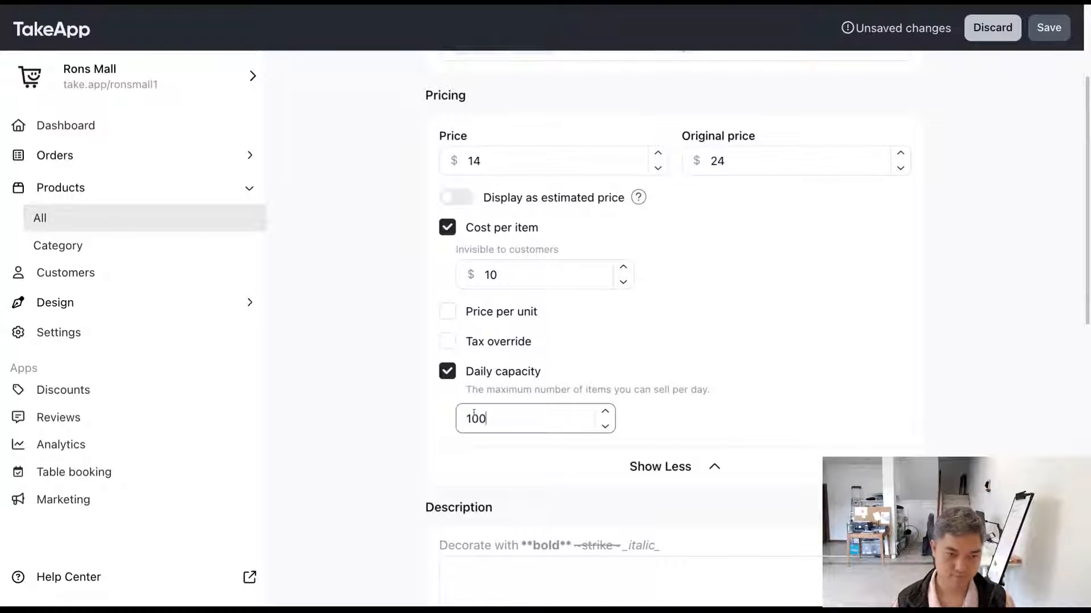
click(377, 418)
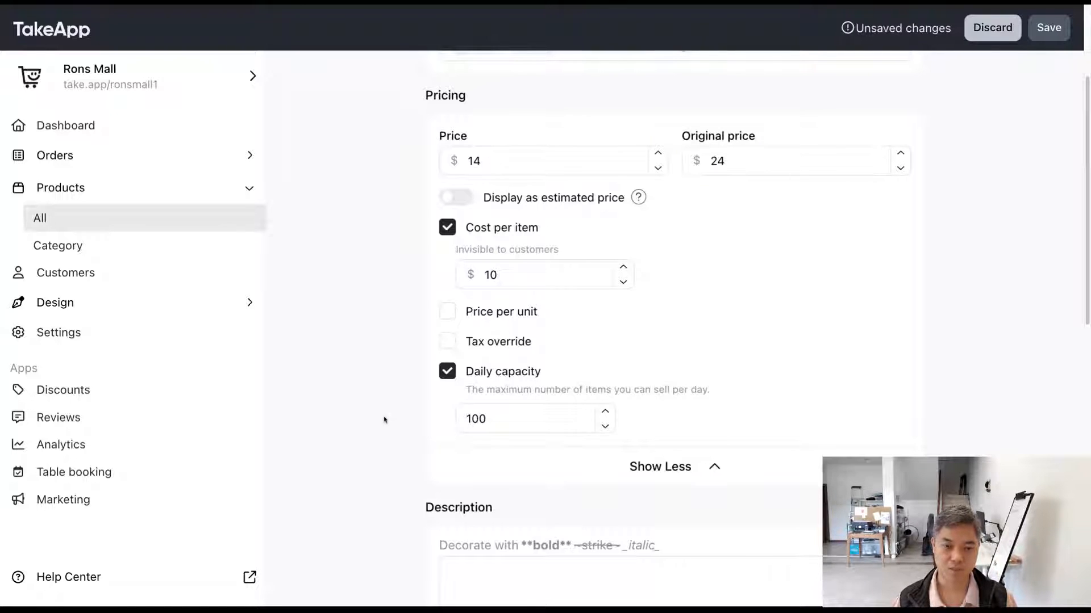
click(478, 373)
drag(478, 372, 547, 374)
Step: Switch on quantity tracking in the product's inventory settings and set the stock to 100
scroll(488, 400, down, 10)
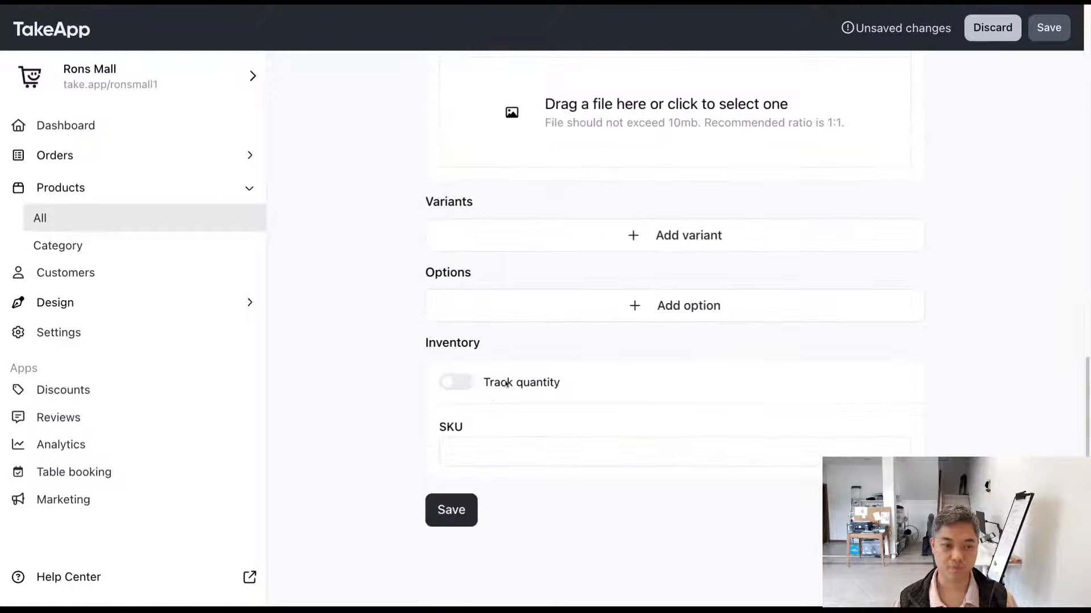
drag(646, 388, 381, 381)
click(382, 381)
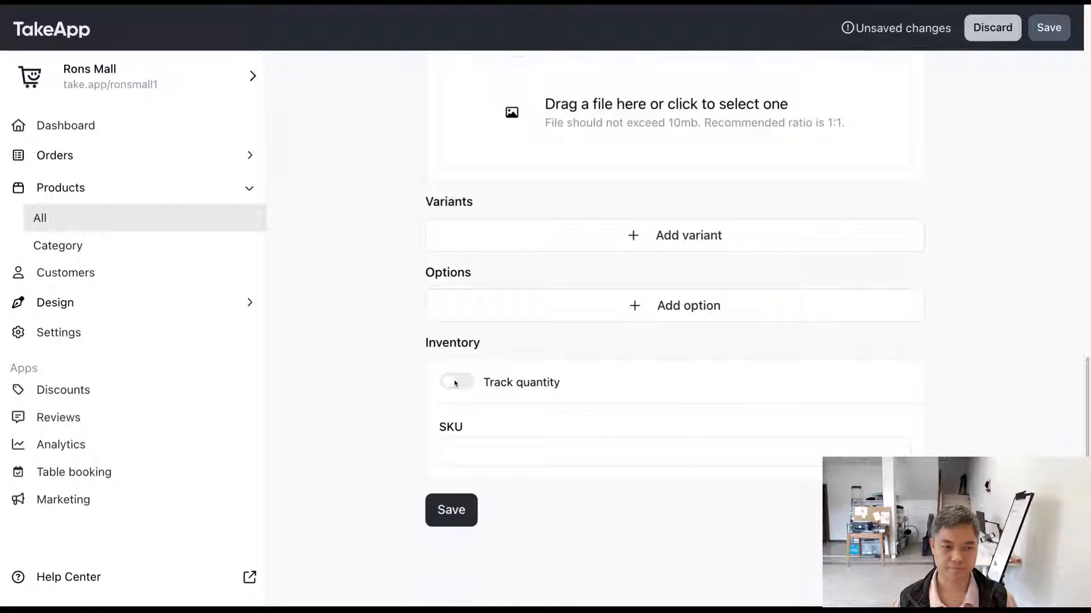
click(455, 382)
click(505, 419)
text(10)
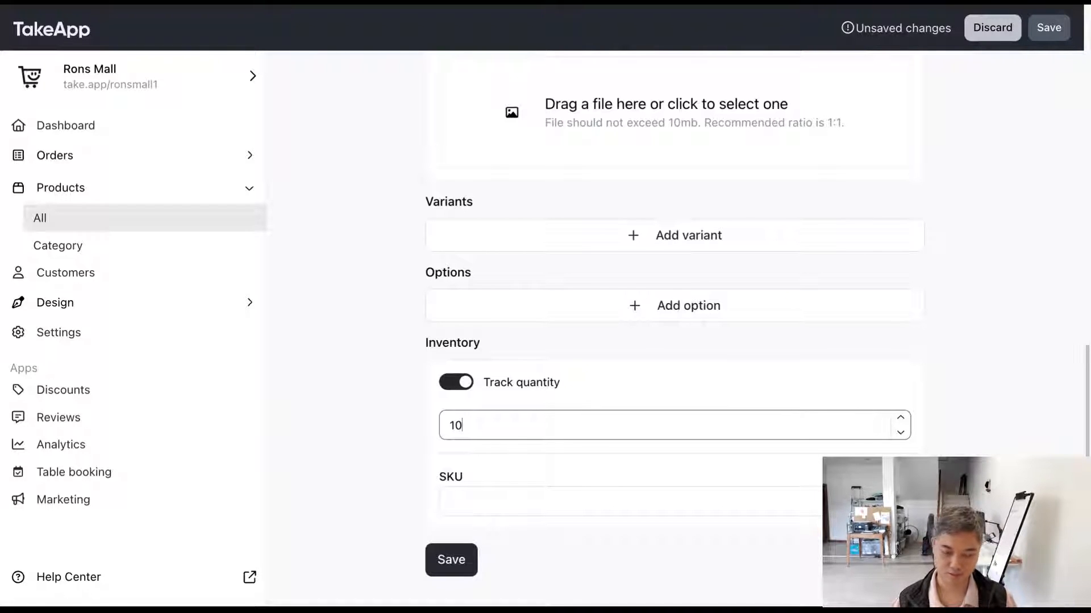
text(0)
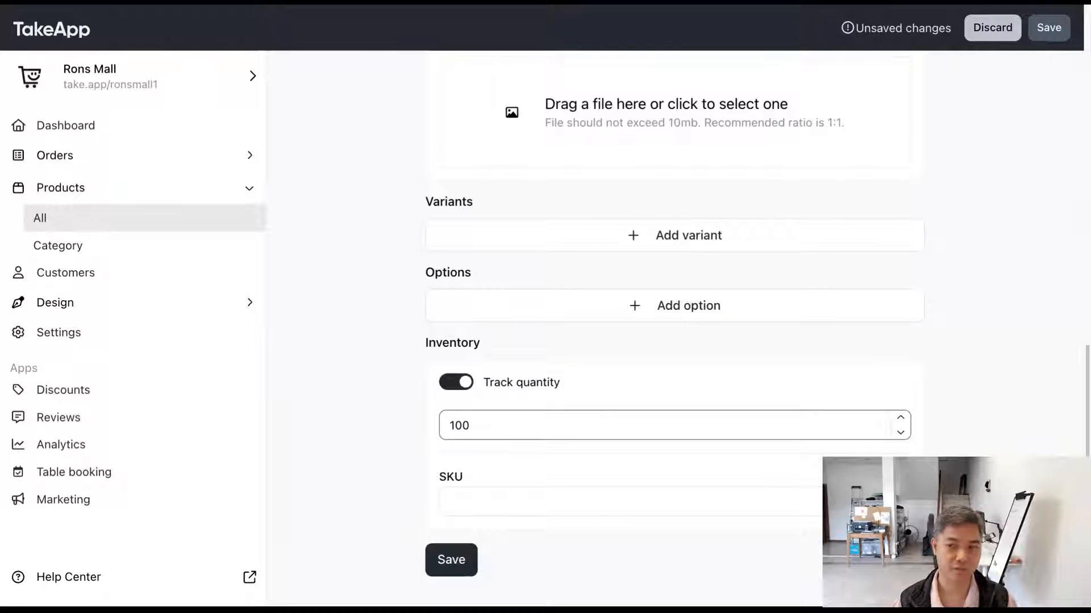
Step: Compare the tracked stock with the daily capacity setting, try a stock of 80, and set the tracked quantity to 10
scroll(674, 329, up, 2)
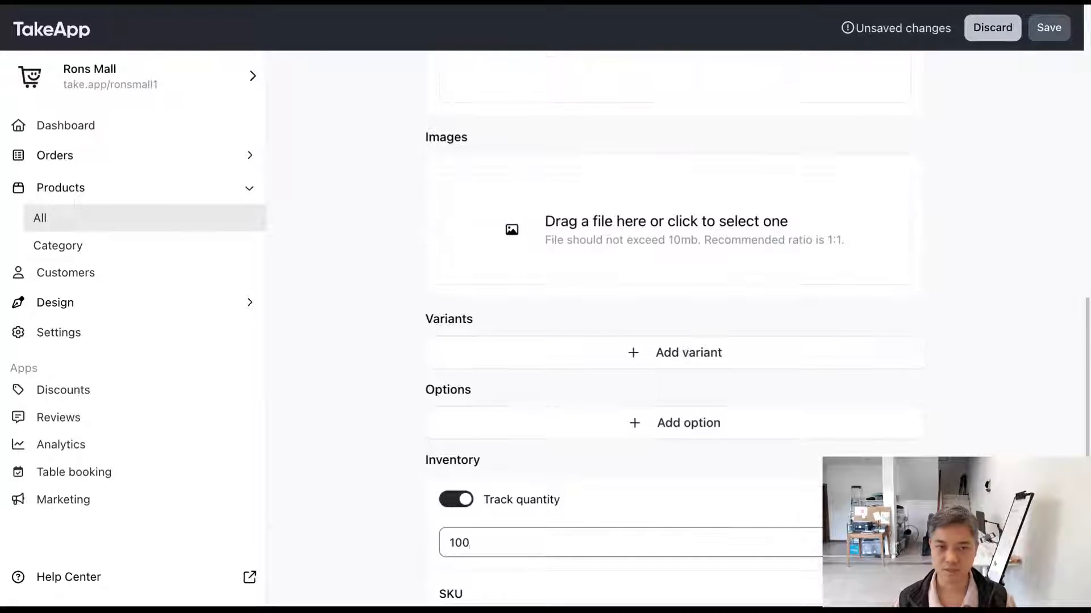
scroll(674, 329, up, 10)
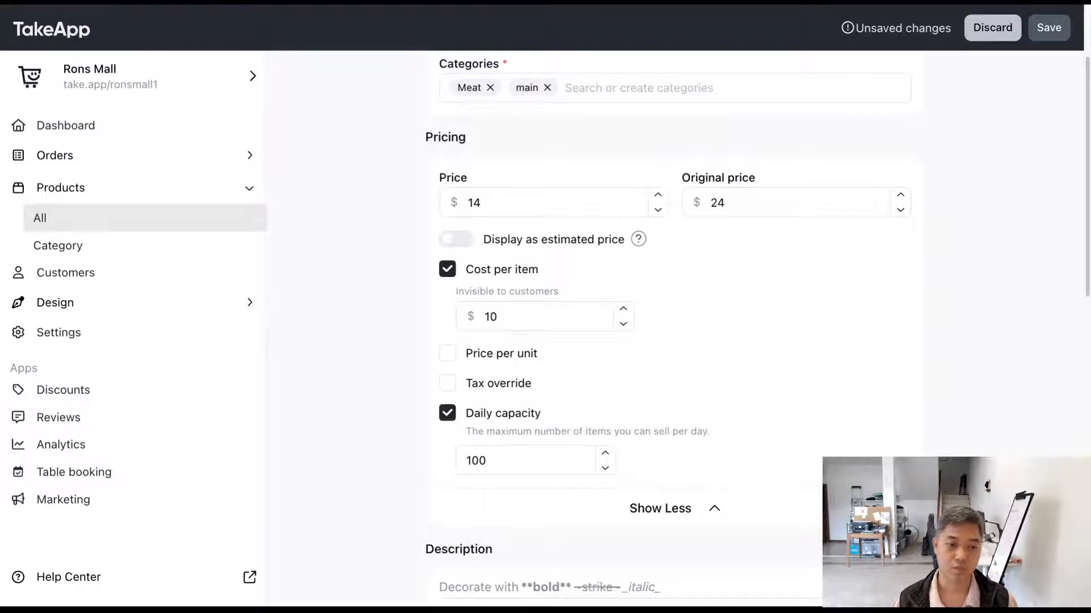
scroll(738, 449, down, 10)
scroll(724, 457, down, 3)
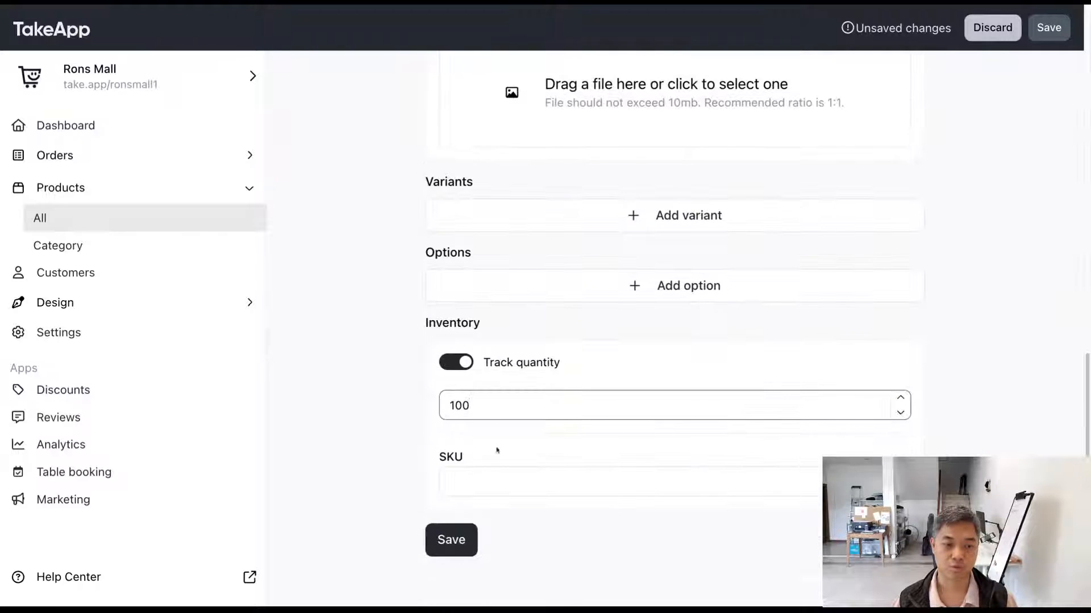
double_click(485, 413)
text(80)
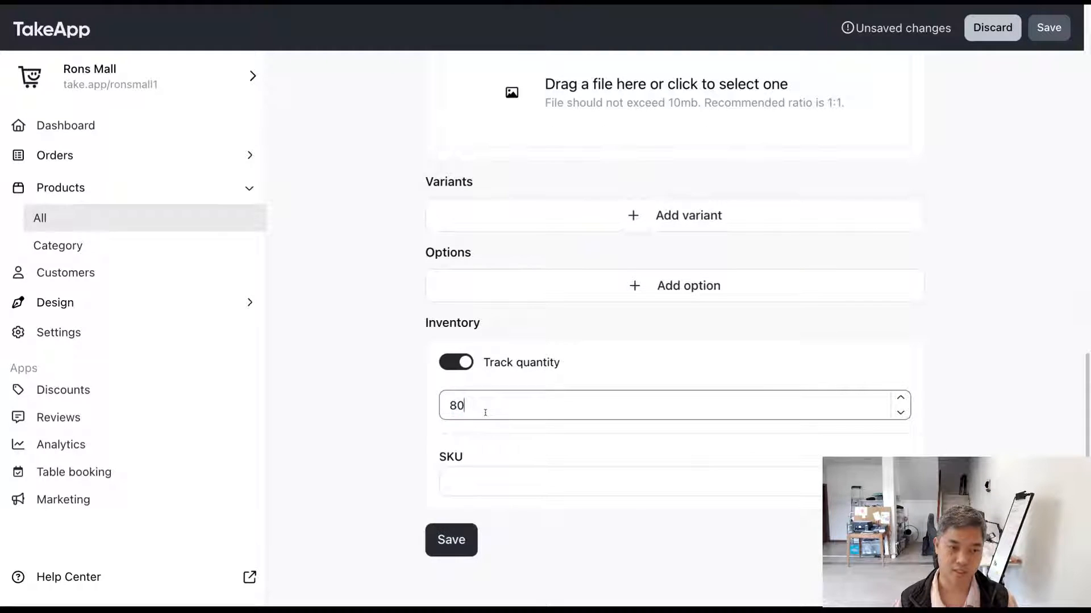
key(BackSpace)
key(BackSpace)
text(010)
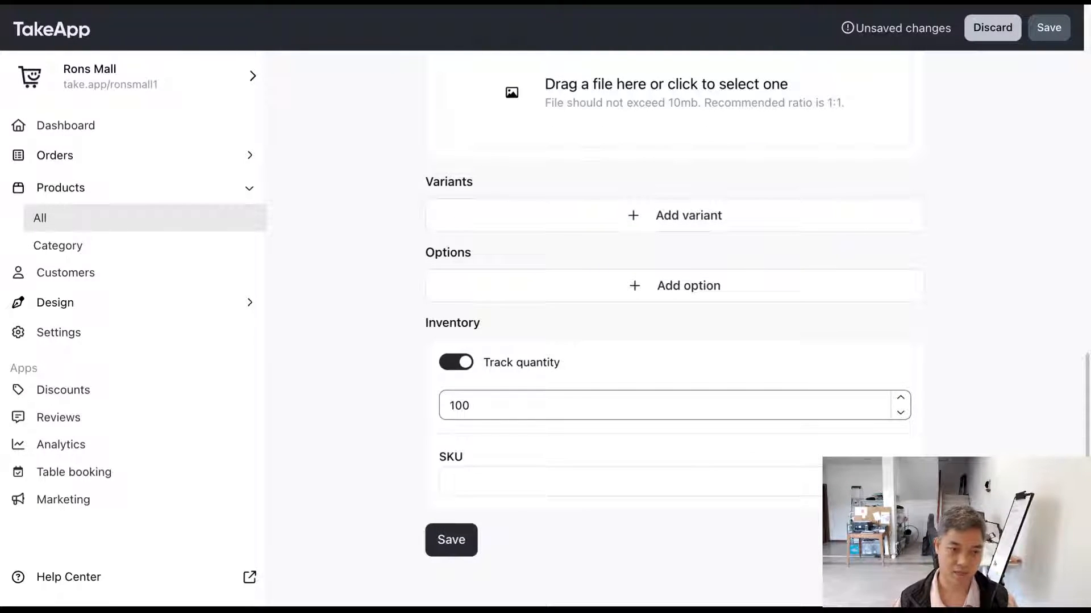
key(BackSpace)
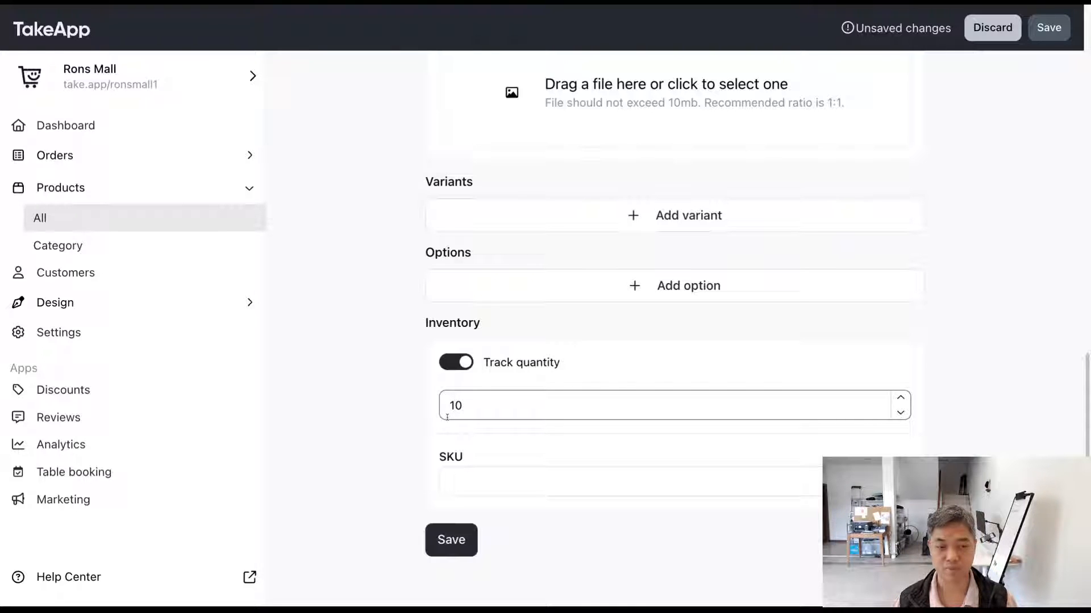
click(393, 419)
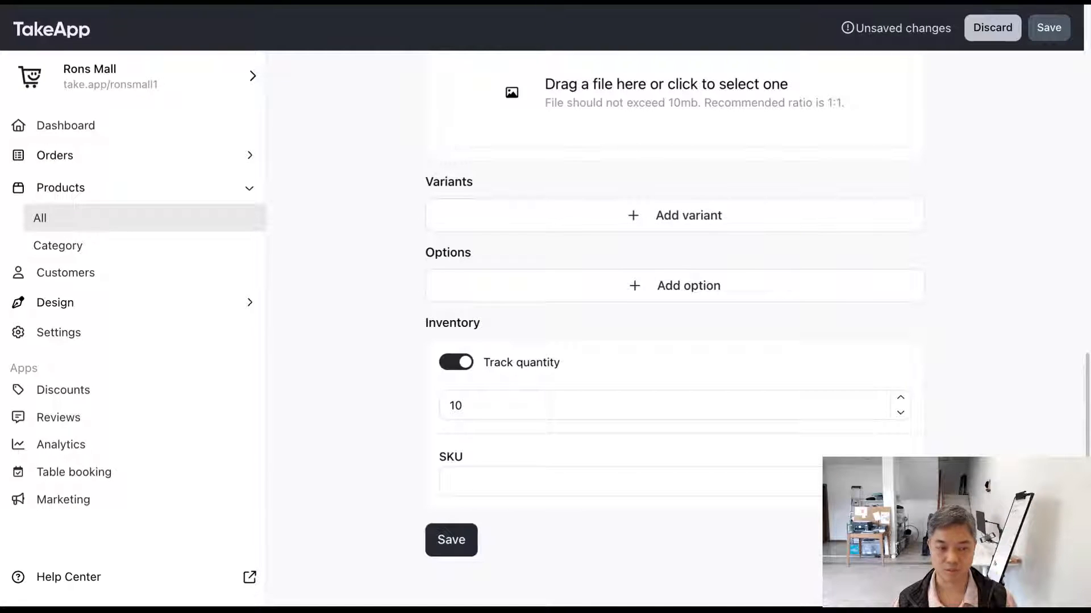
Step: Set the tracked stock quantity back to 100 and switch off quantity tracking
click(492, 410)
text(0)
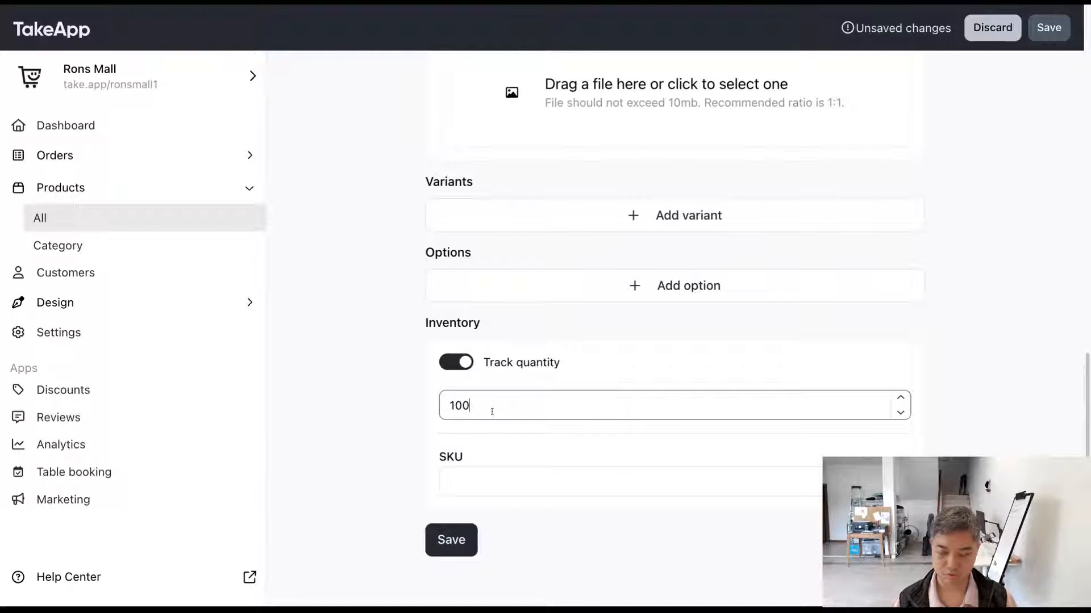
click(369, 412)
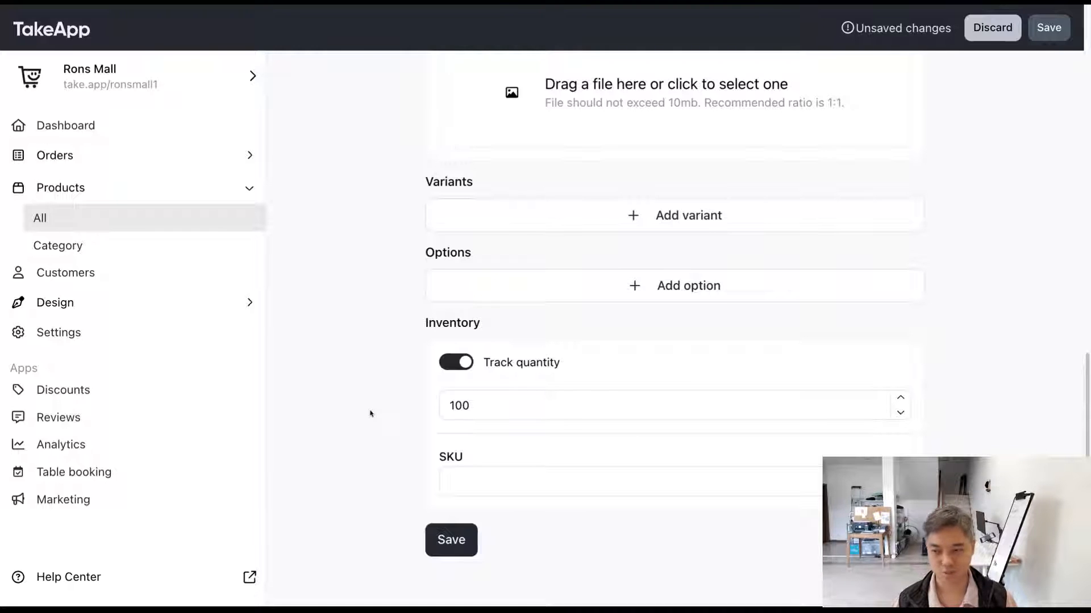
click(455, 363)
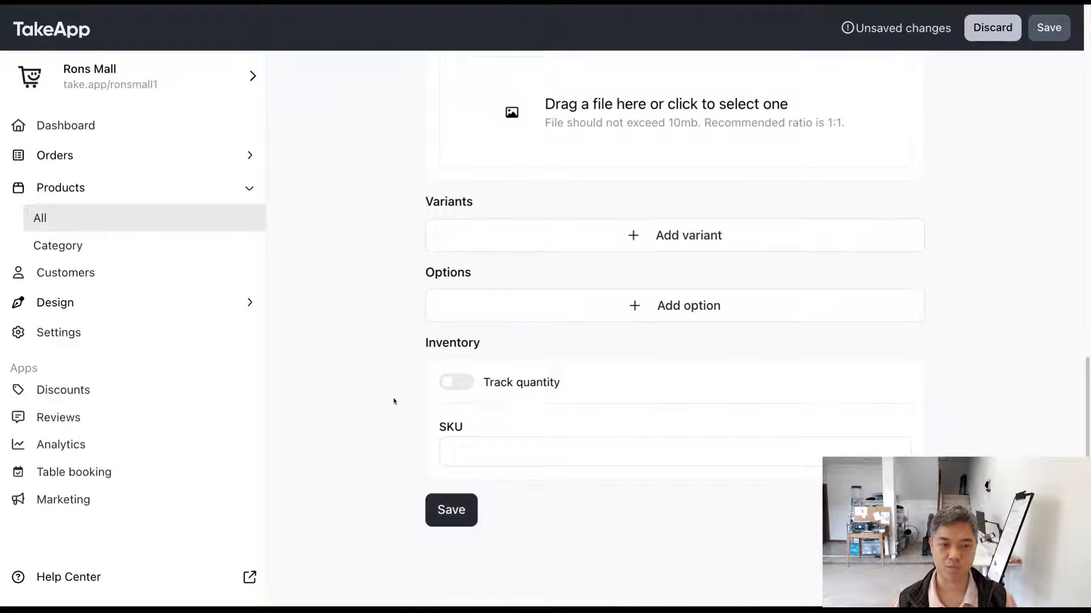
Step: Switch off the daily capacity limit and save the product
scroll(392, 401, up, 10)
scroll(393, 403, up, 3)
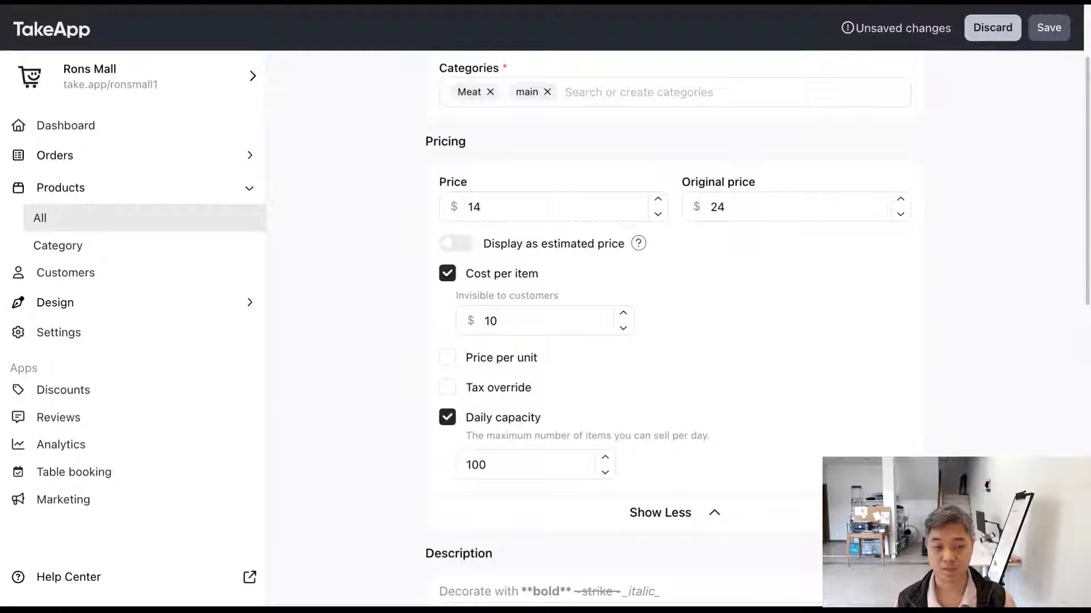
click(448, 418)
click(1049, 27)
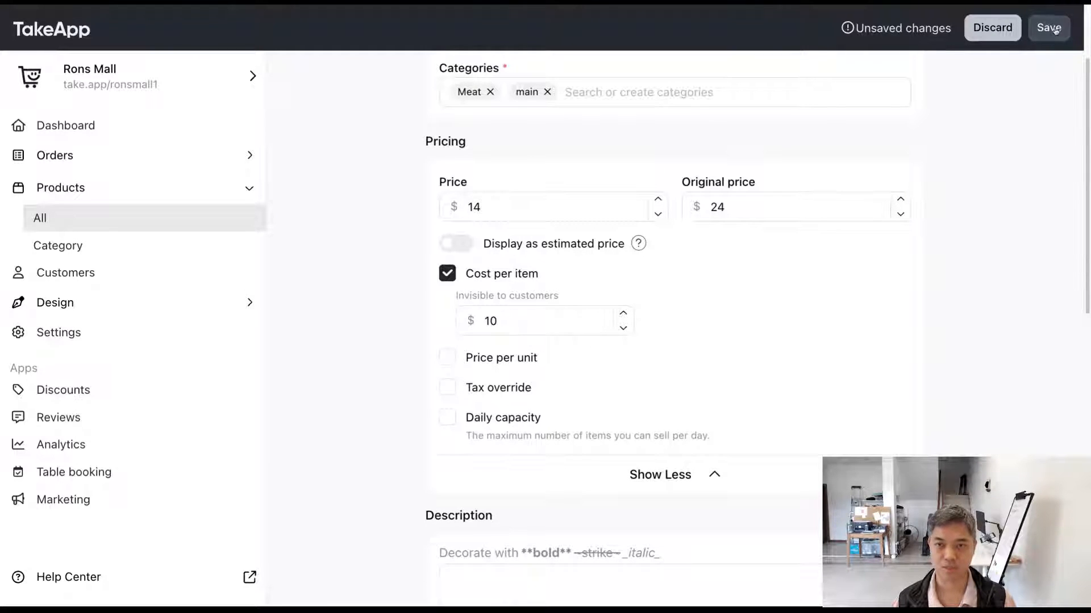
Step: Enter "This is a nice pizza!" as the product description
scroll(1014, 251, down, 5)
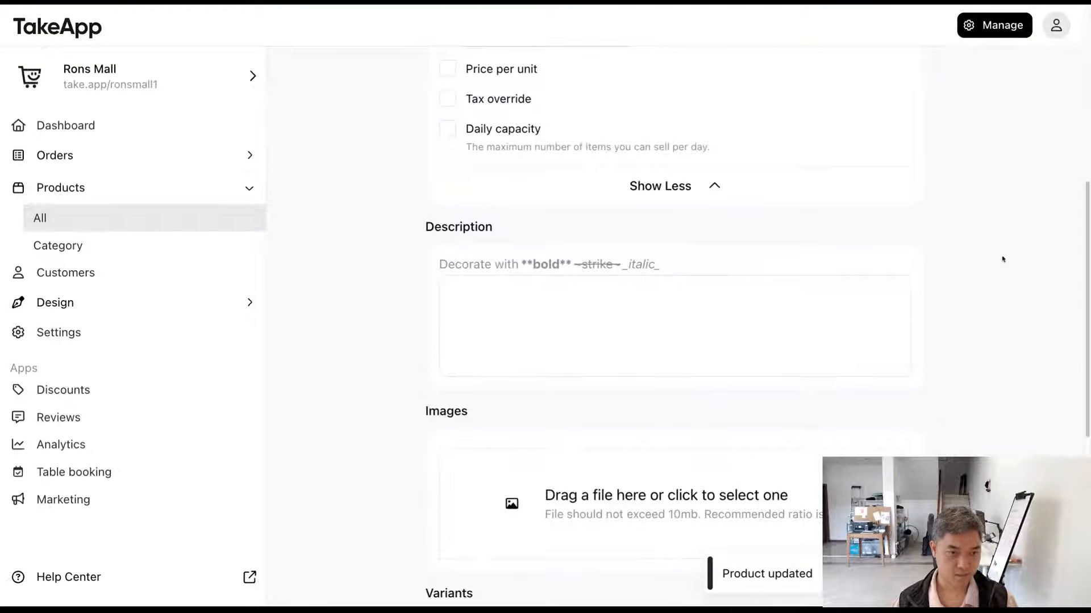
click(739, 313)
click(986, 297)
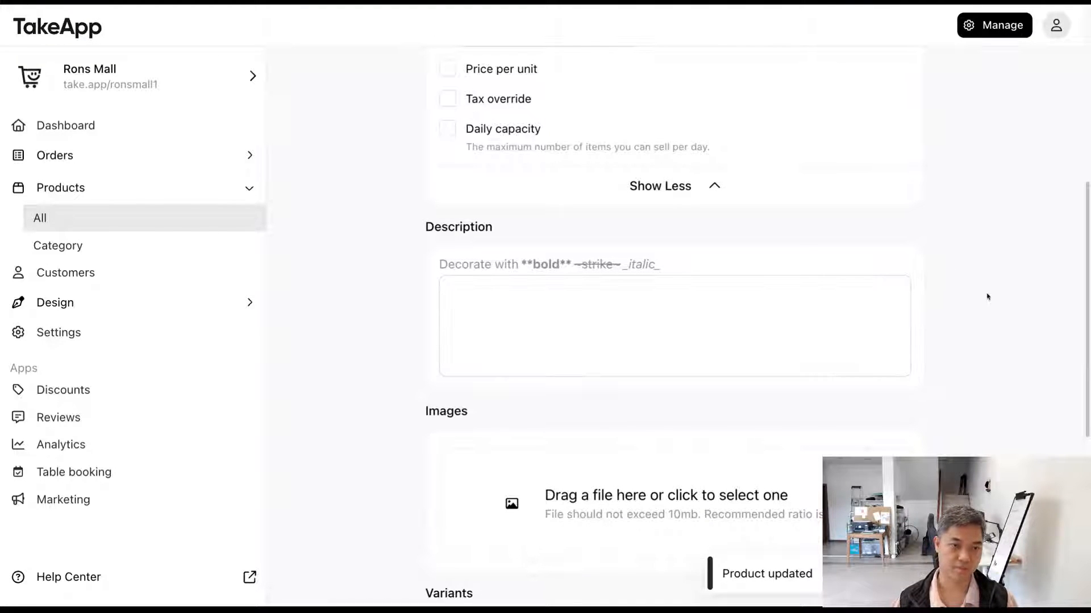
click(789, 326)
text(This is )
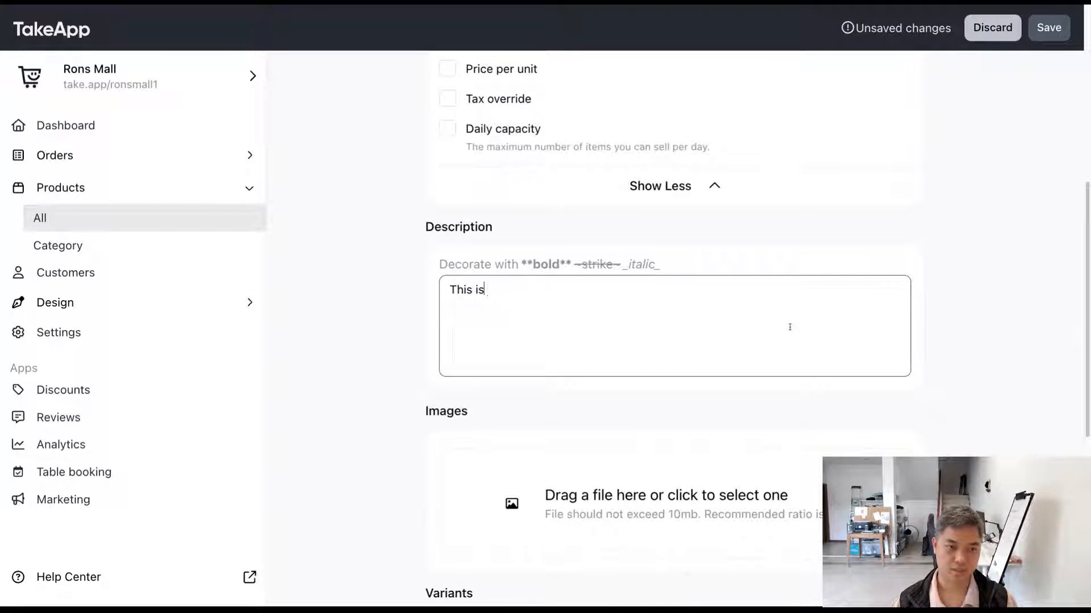
text(a nice piz)
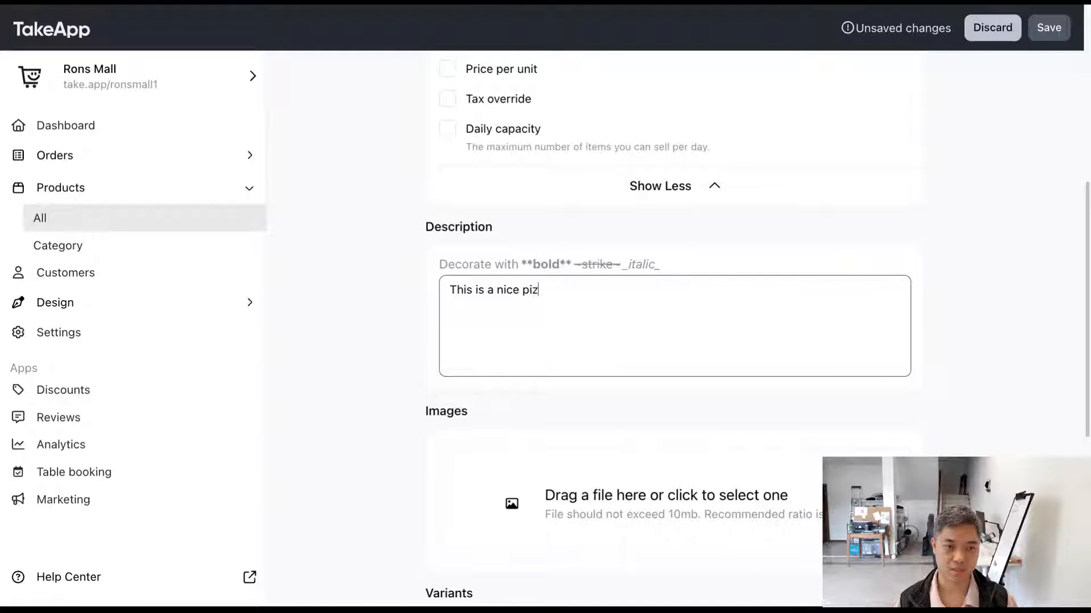
text(za!)
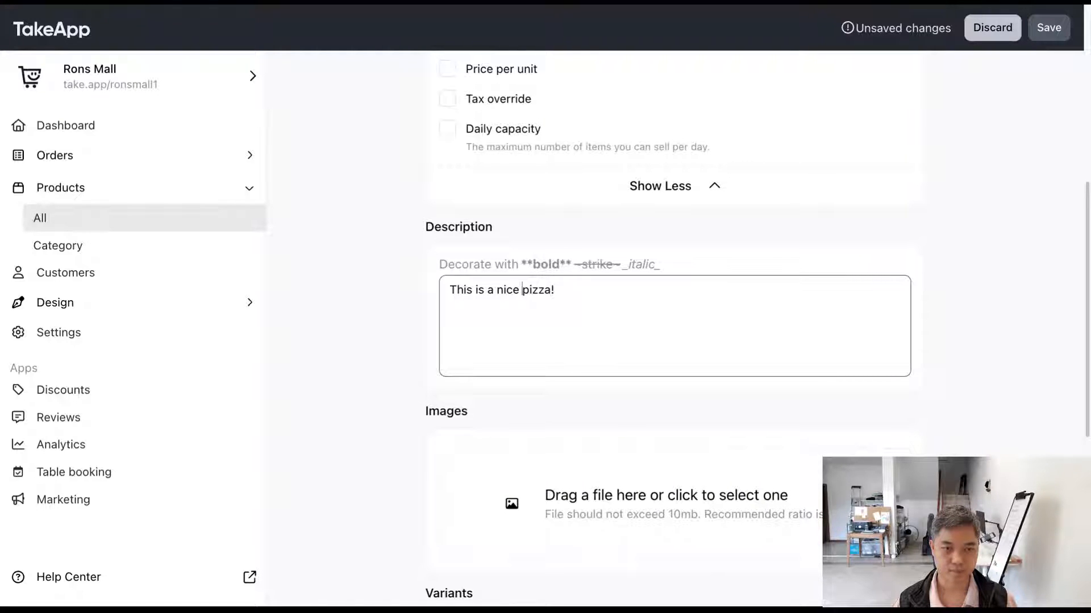
text(**)
Step: Mark the word "nice" in the description as bold with ** on both sides
key(Right)
key(Right)
key(Right)
key(Right)
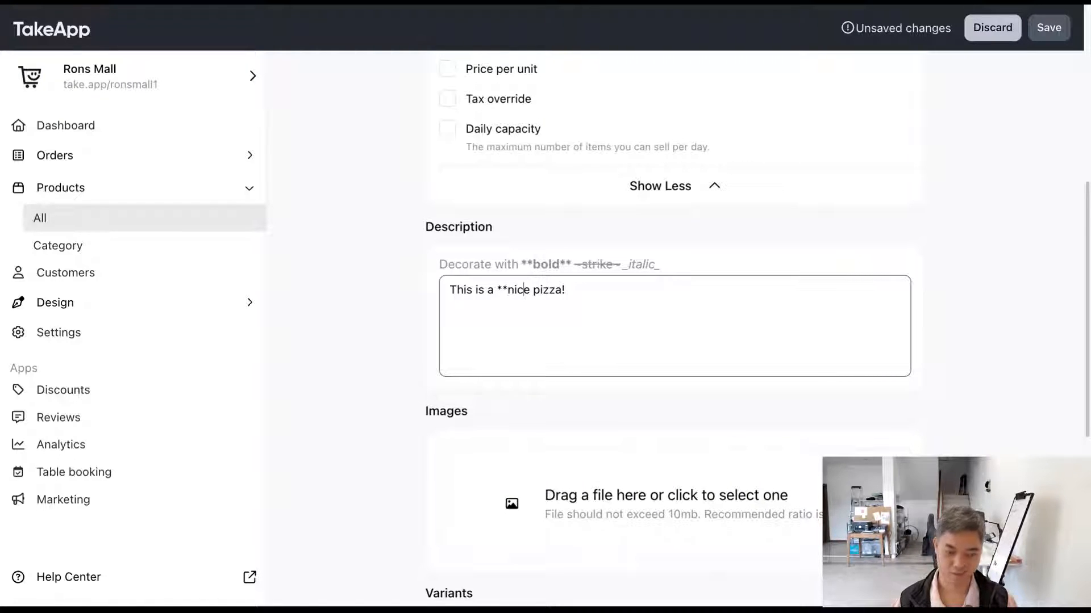
text(**)
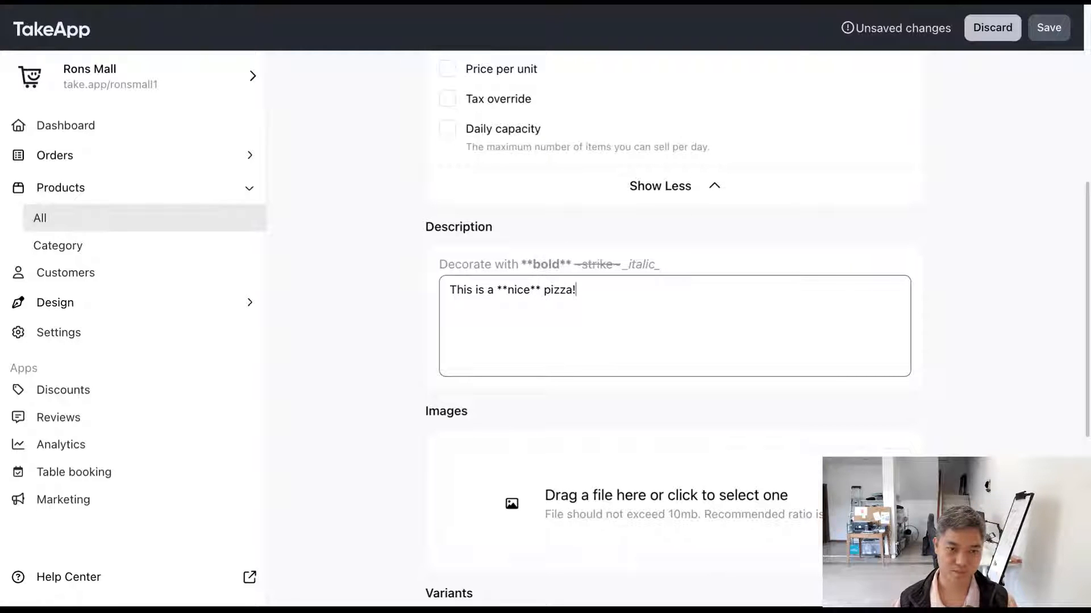
Step: Append "Not ~pasta~." to the description, marking "pasta" as struck through
key(End)
text(Not ok)
key(BackSpace)
key(BackSpace)
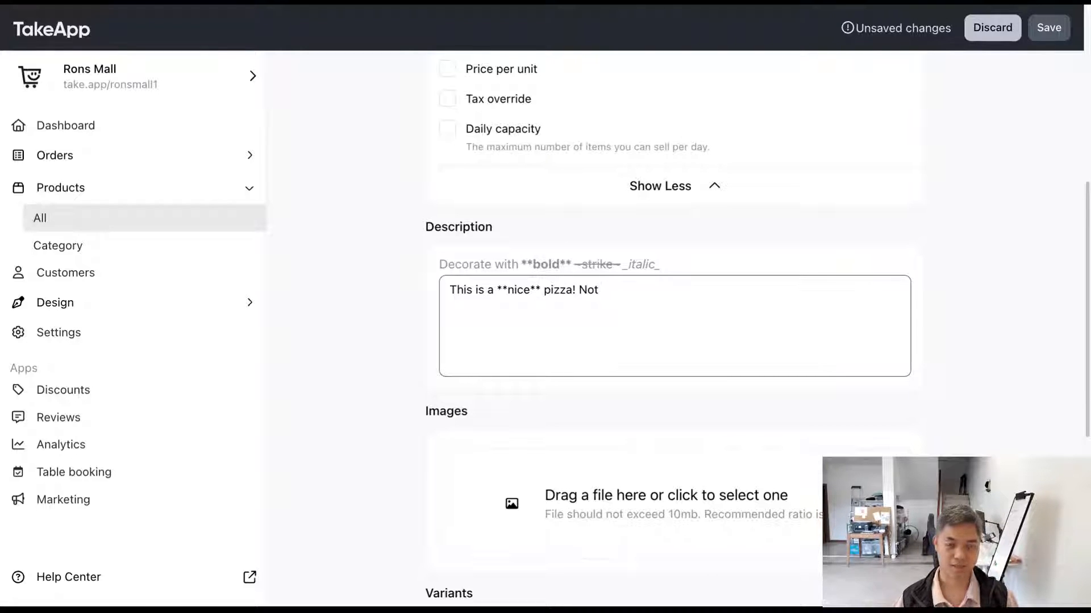
text(pasta)
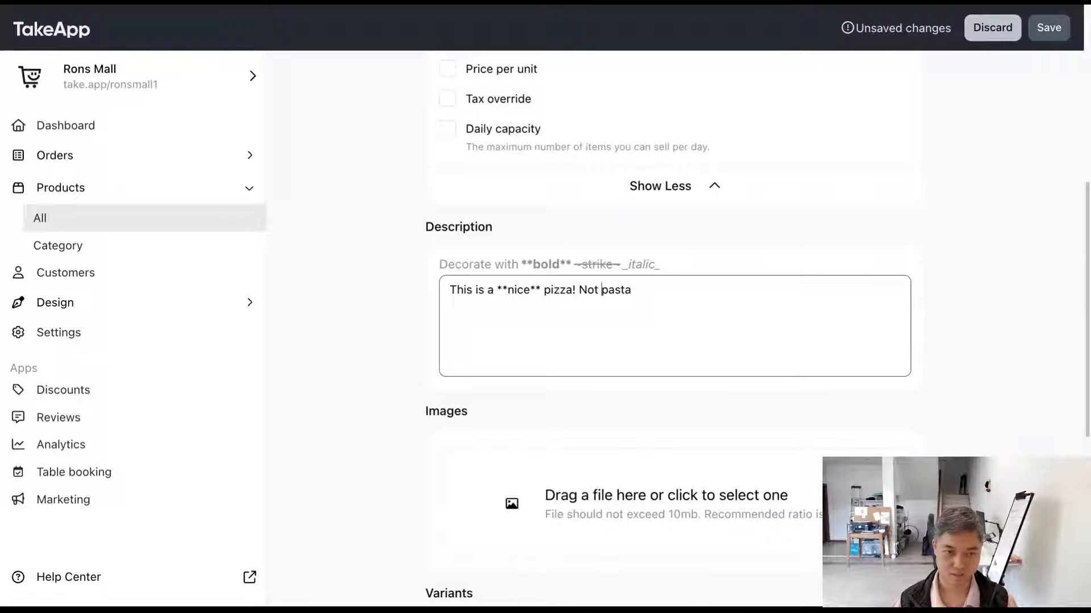
text(~)
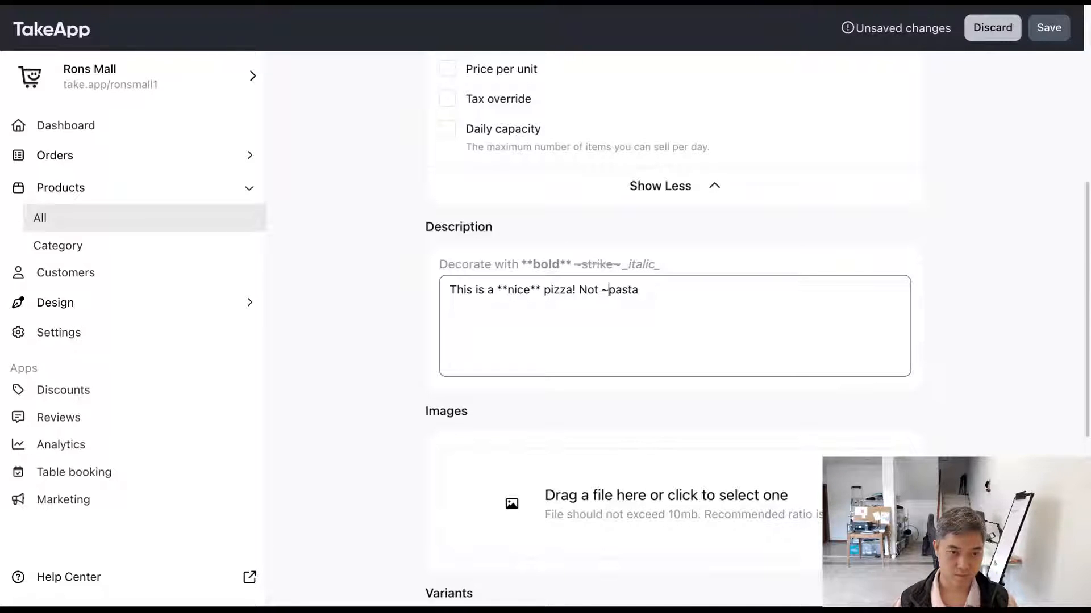
text(~.)
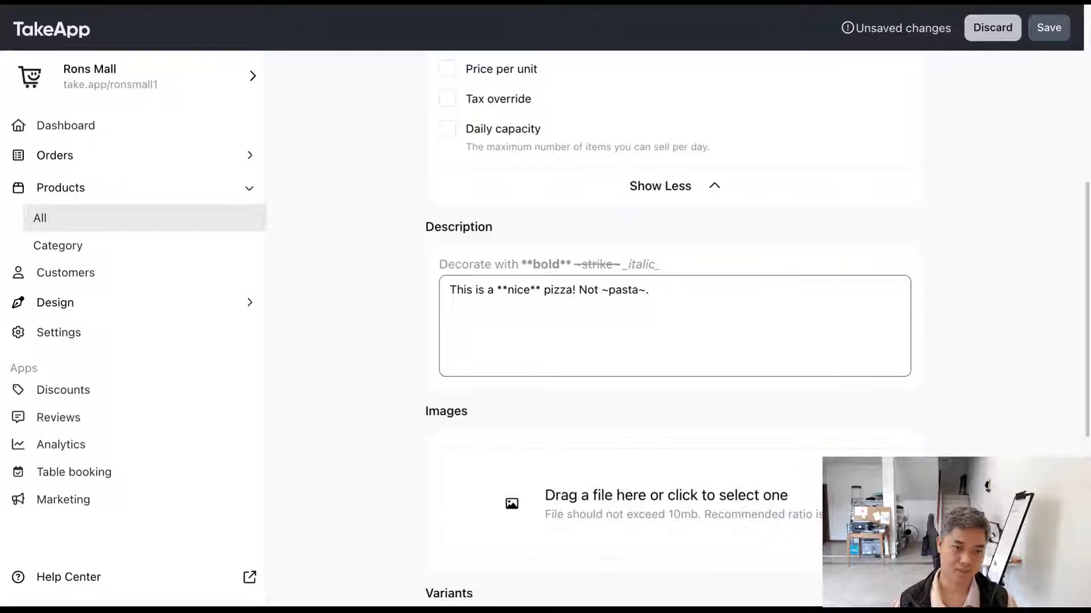
Step: Save the product with its new description and switch to the Meat Pizza view in the Rons Mall storefront
drag(759, 353, 392, 278)
click(735, 312)
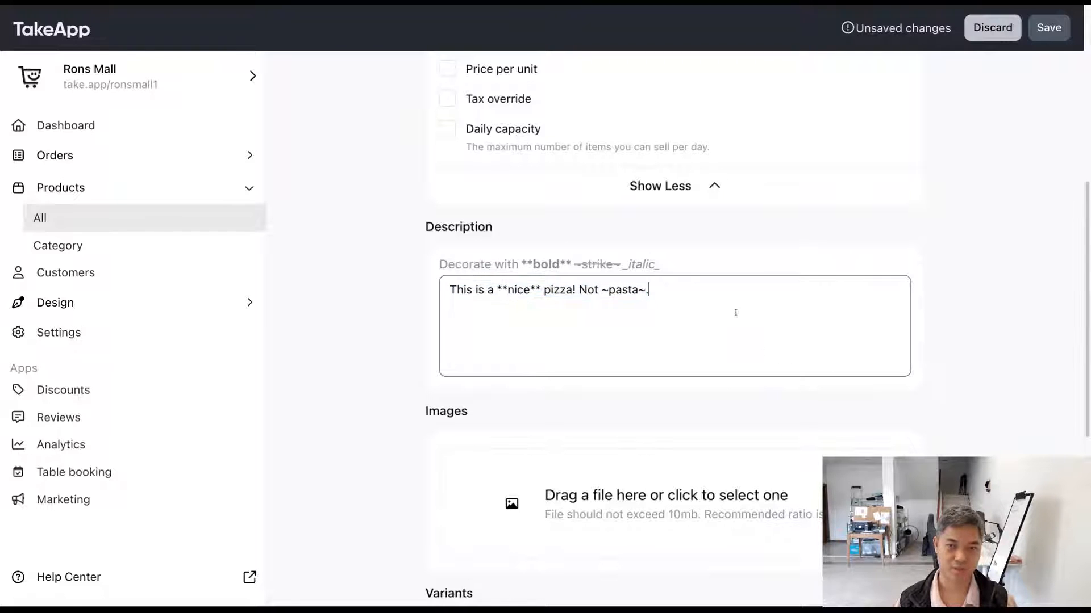
click(1052, 37)
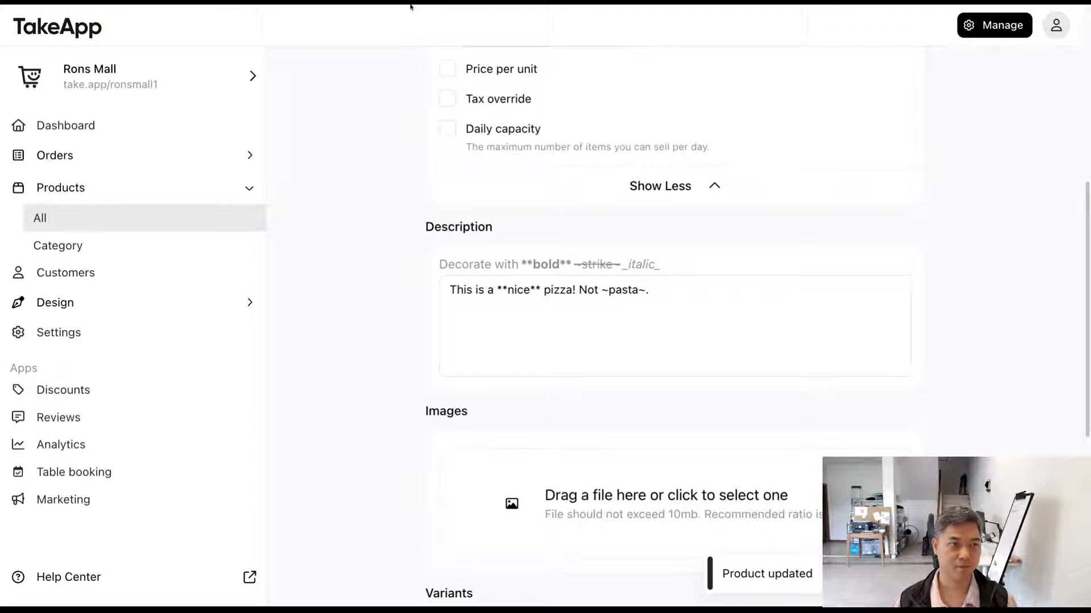
click(410, 4)
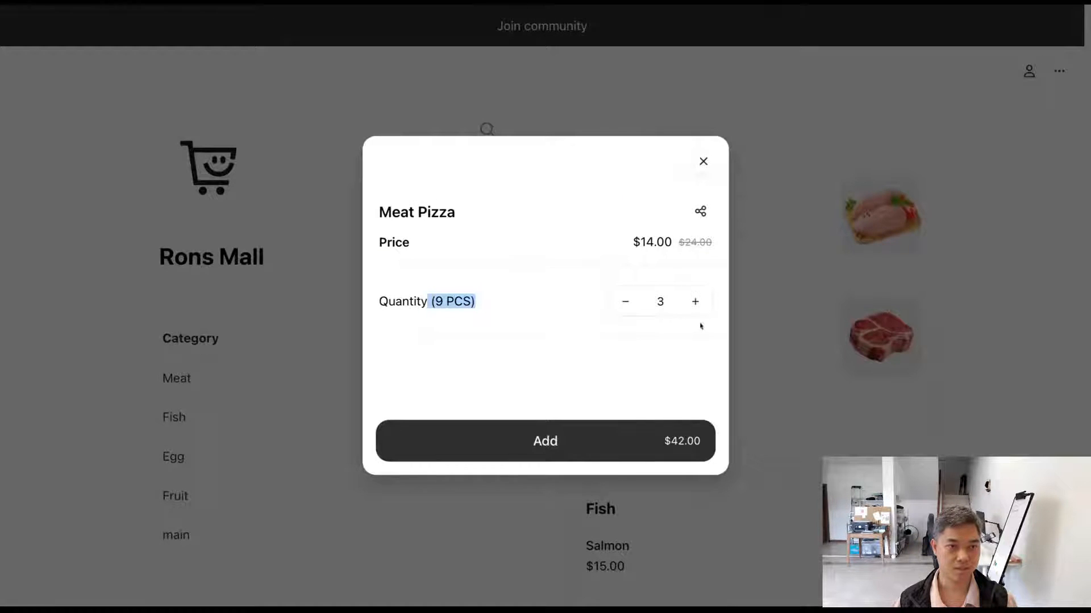
Step: Reload the Meat Pizza storefront page and check the bold and strikethrough formatting in its description
click(300, 6)
key(Return)
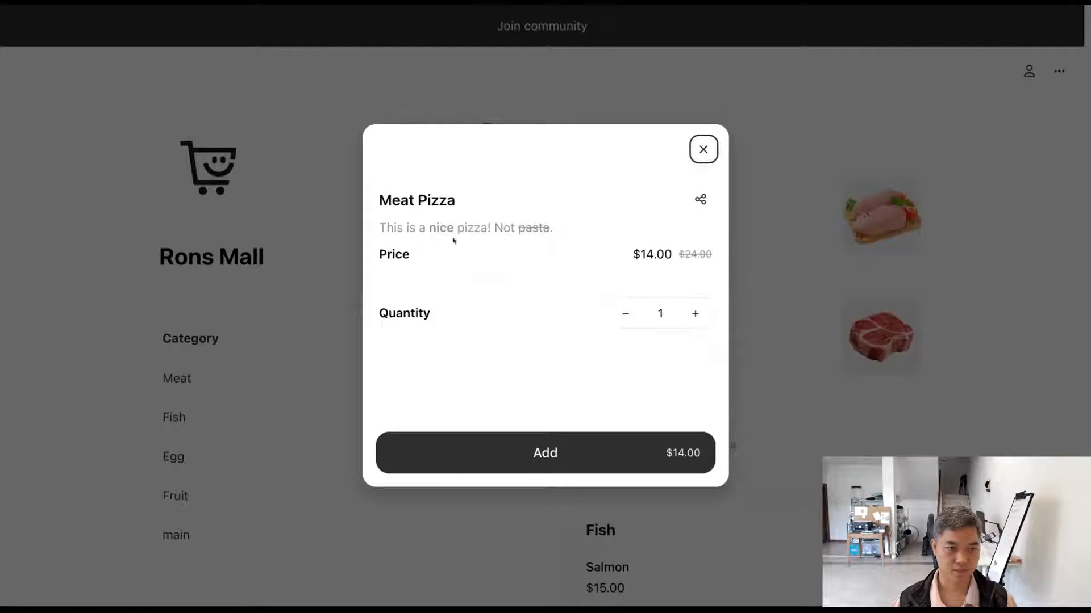
drag(389, 232, 454, 228)
double_click(441, 228)
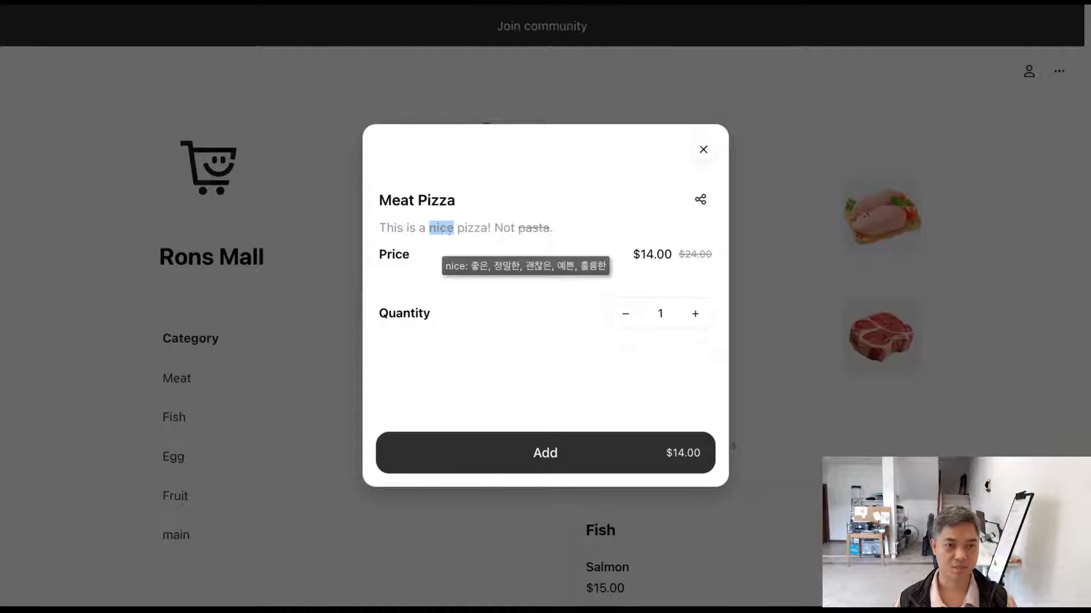
click(459, 242)
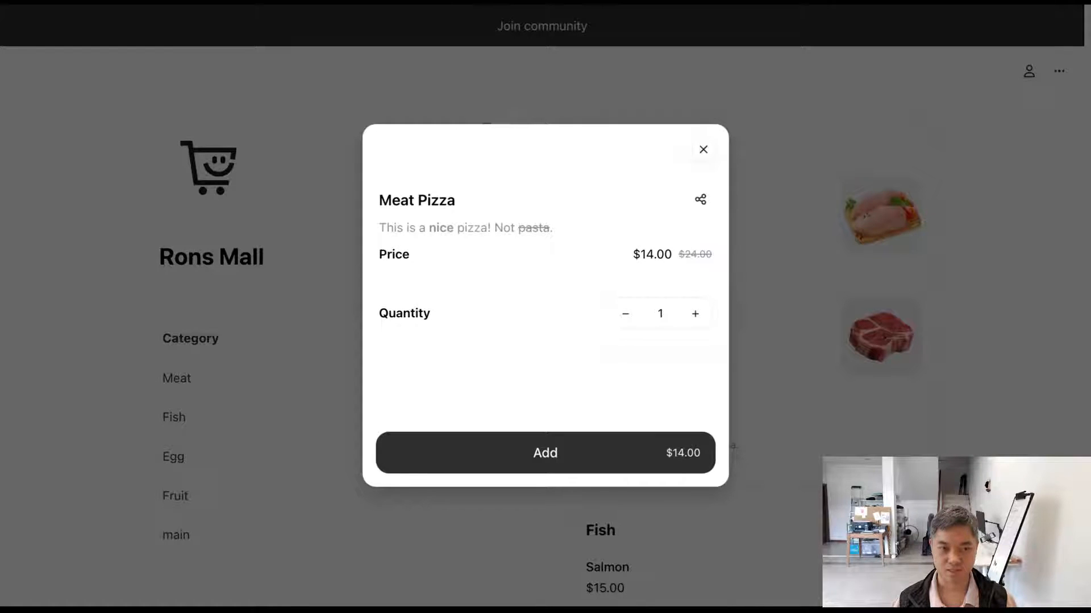
drag(553, 226, 585, 227)
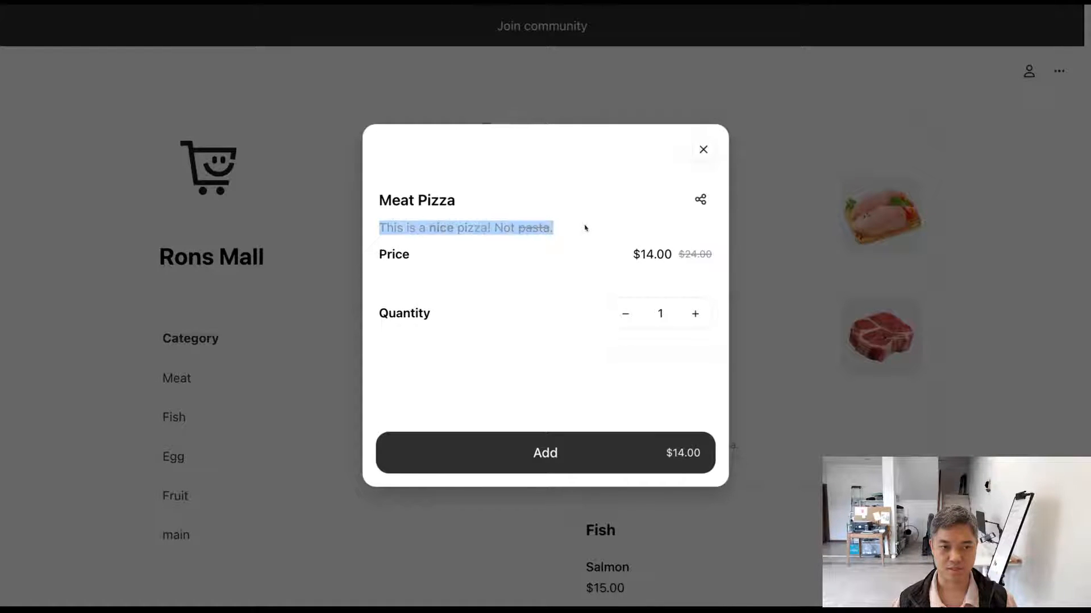
click(582, 220)
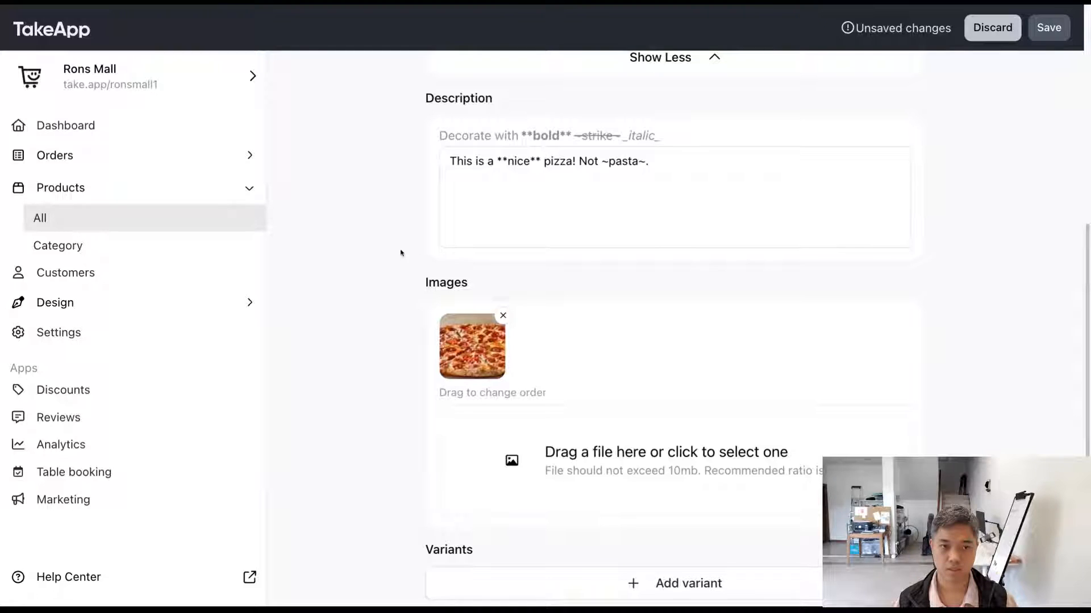
Step: Review the description and image sections of the product, then save it with its pizza photo
scroll(401, 251, up, 1)
scroll(402, 251, down, 2)
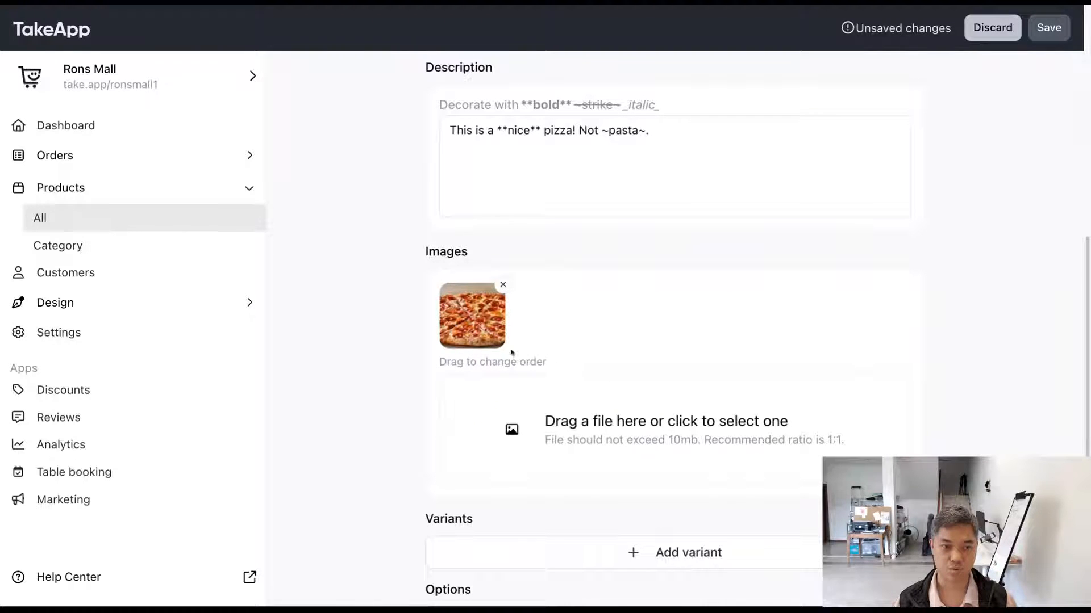
click(1049, 28)
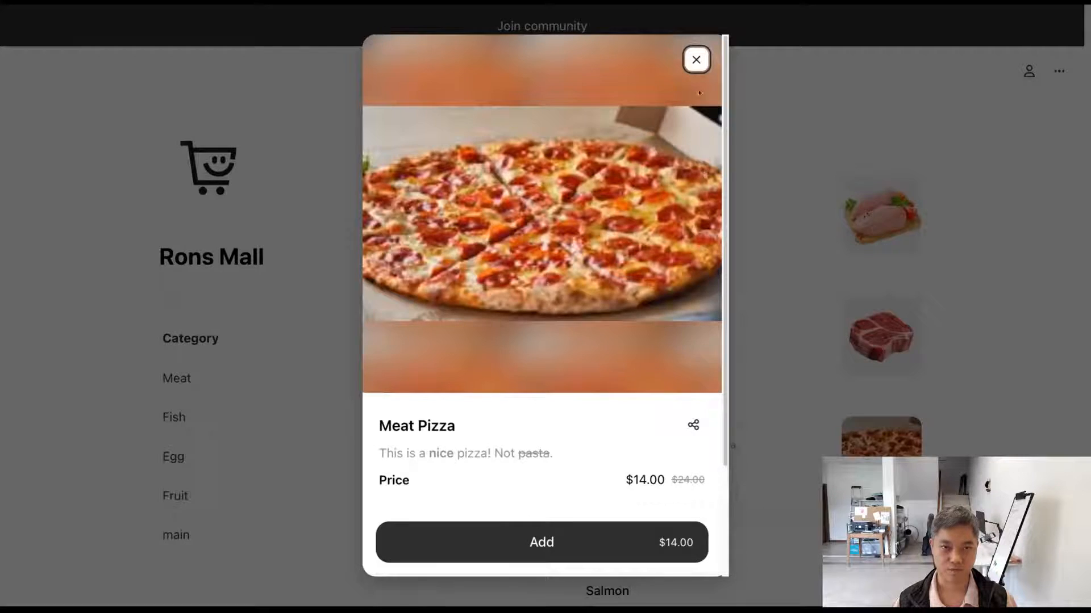
Step: Check the Meat Pizza photo in the storefront, both as list thumbnail and enlarged from the product view
click(694, 68)
scroll(725, 335, down, 3)
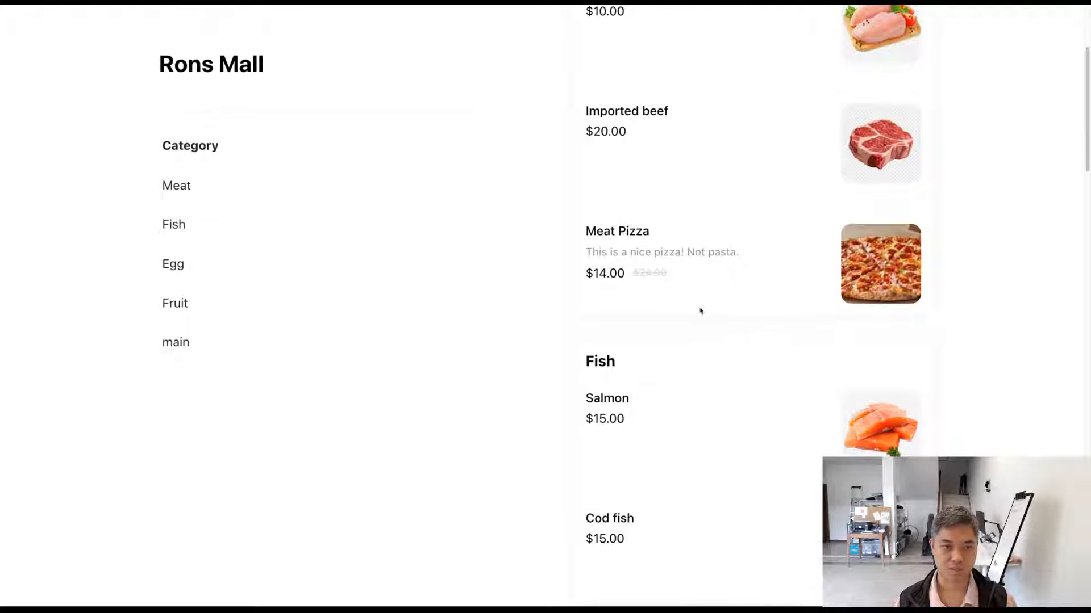
drag(664, 289, 864, 286)
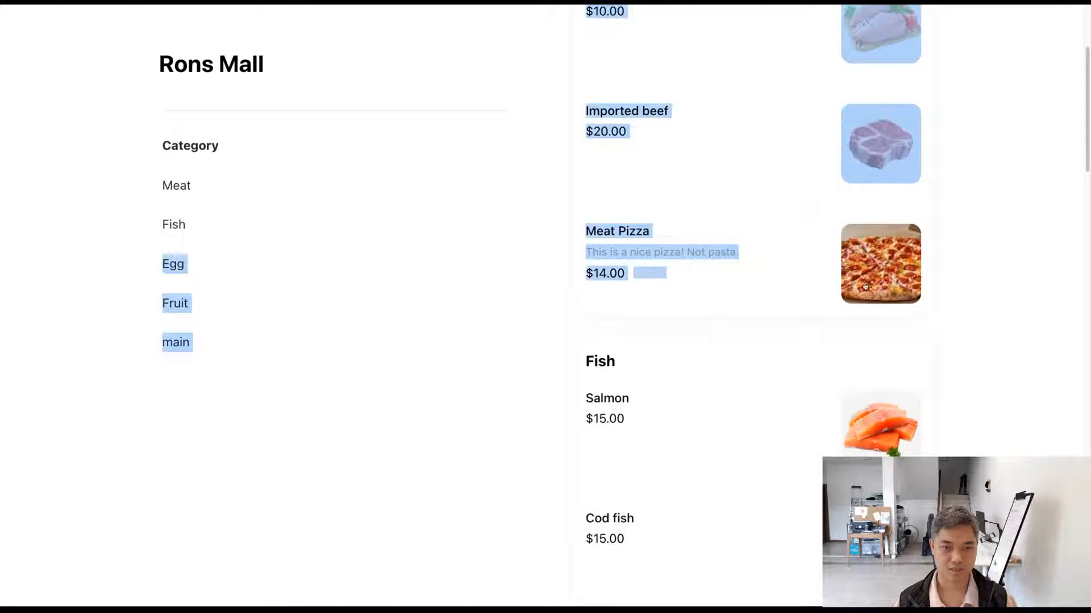
click(989, 285)
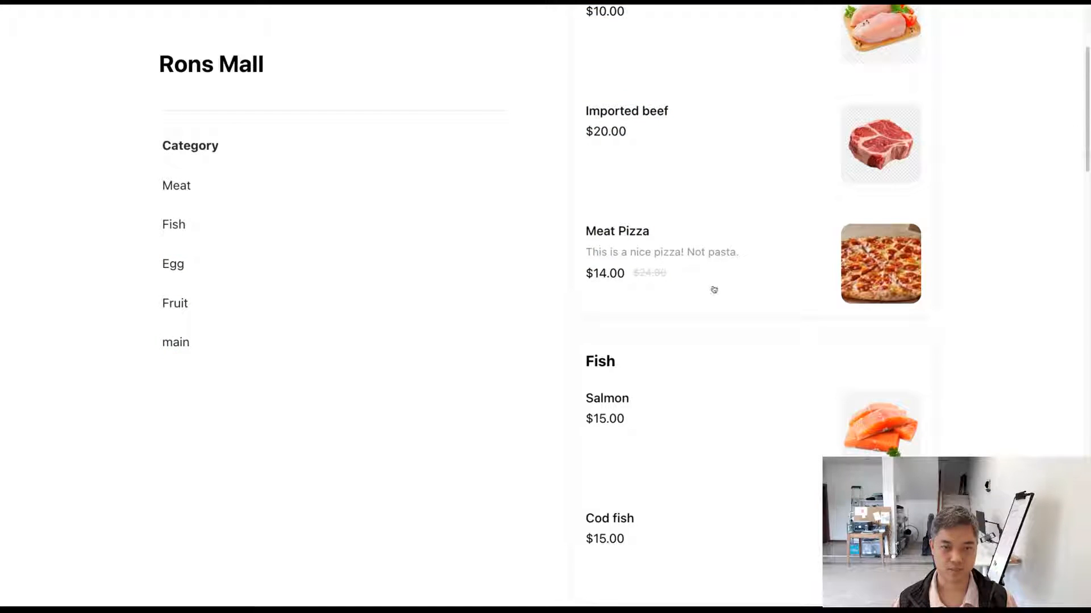
click(865, 276)
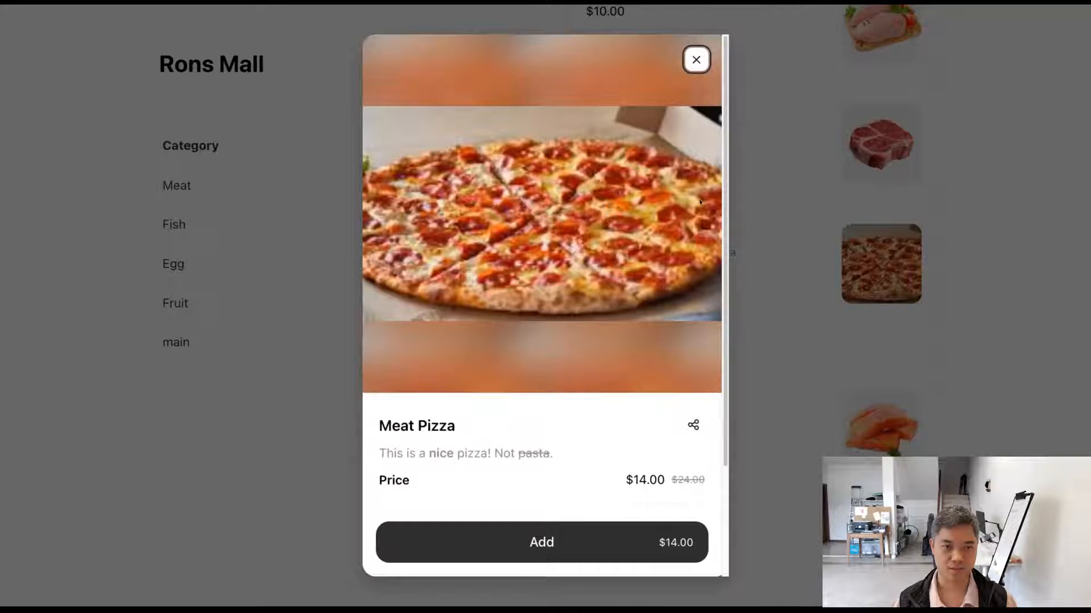
click(552, 208)
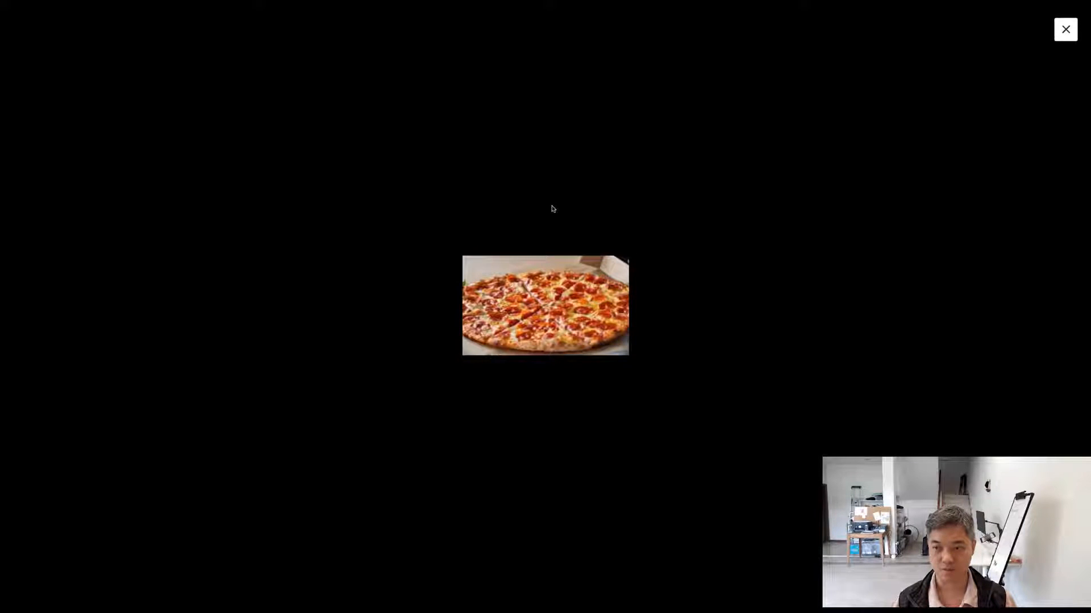
key(Escape)
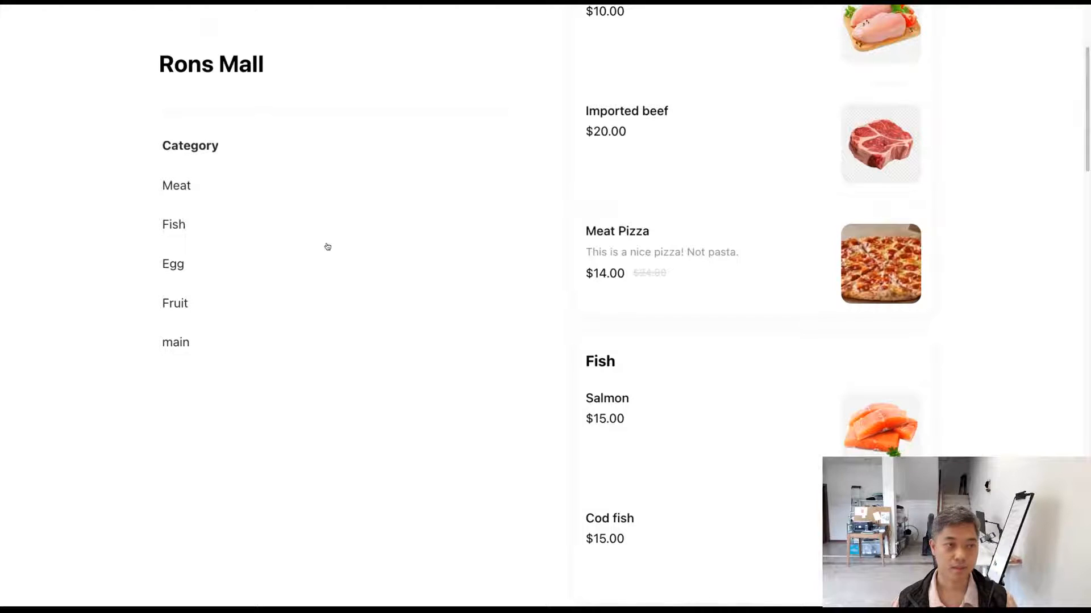
click(346, 244)
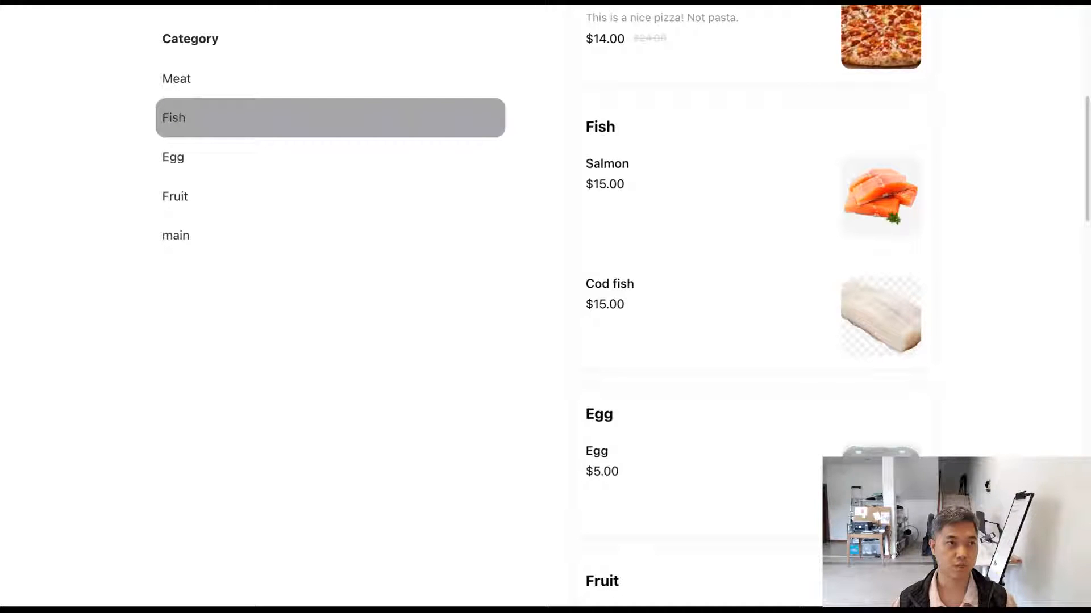
Step: Open Meat Pizza in the storefront and browse back and forth between its two photos
scroll(562, 353, up, 5)
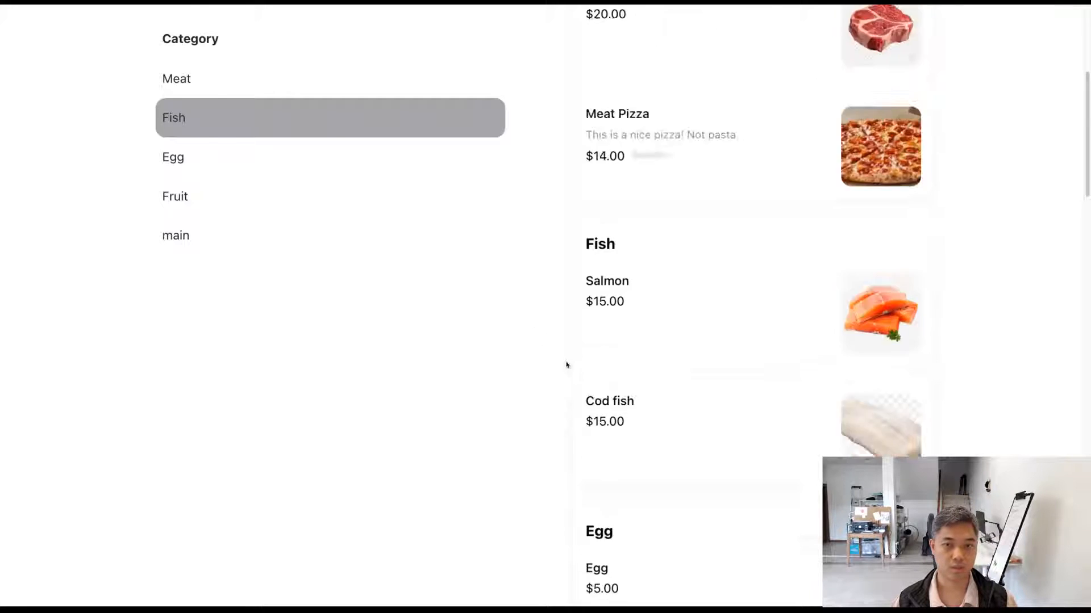
click(837, 331)
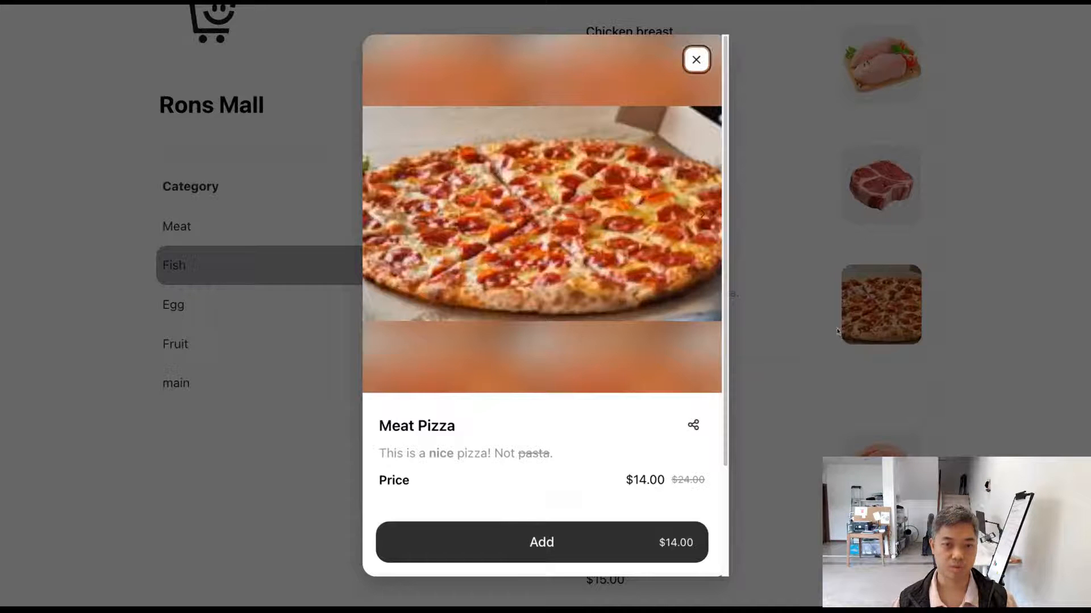
click(704, 215)
click(381, 215)
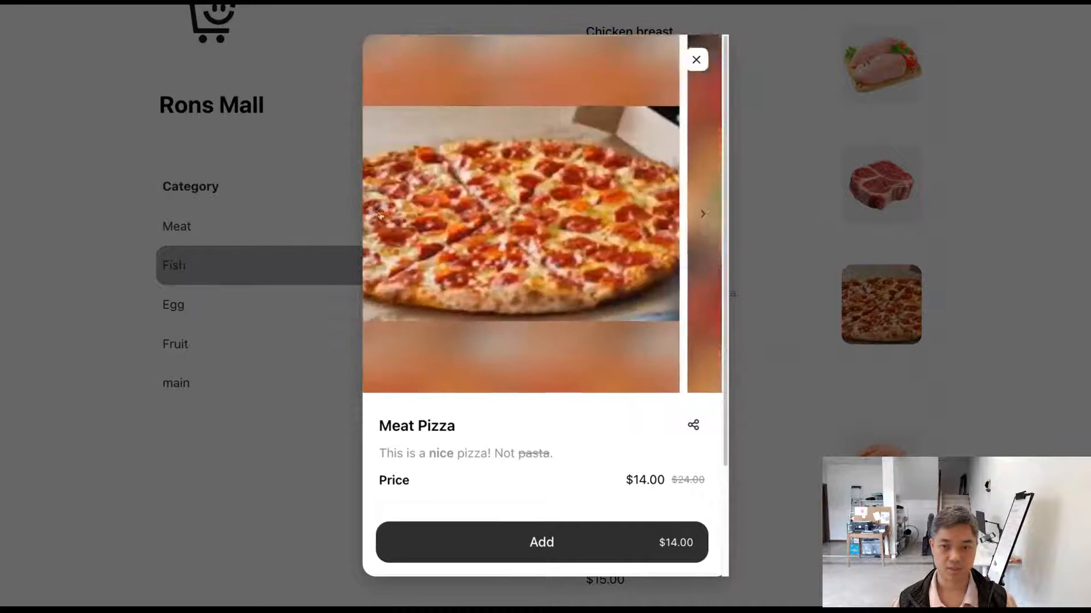
click(707, 222)
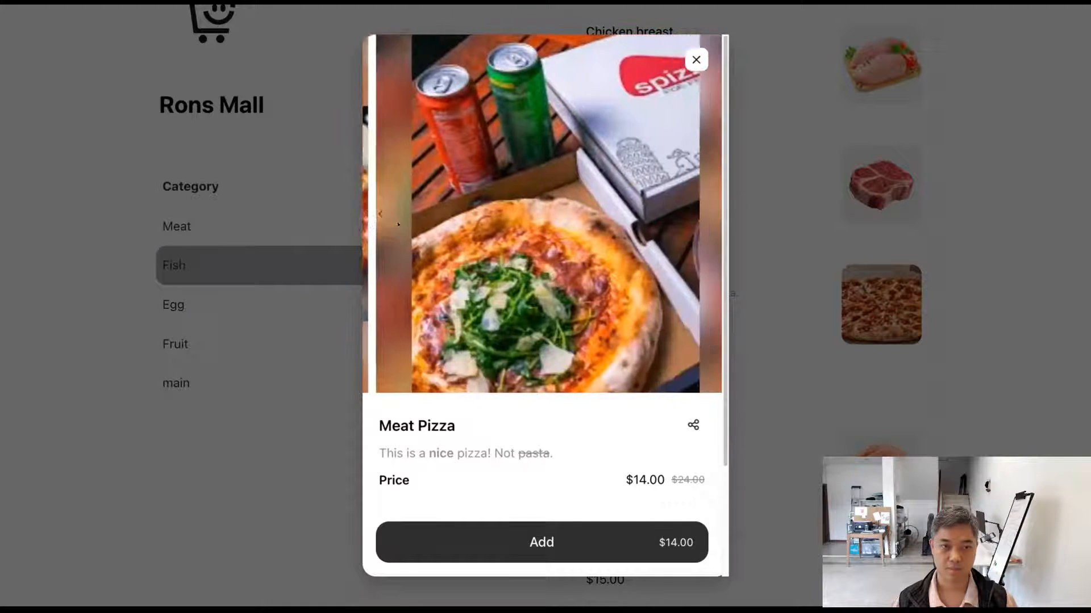
click(394, 223)
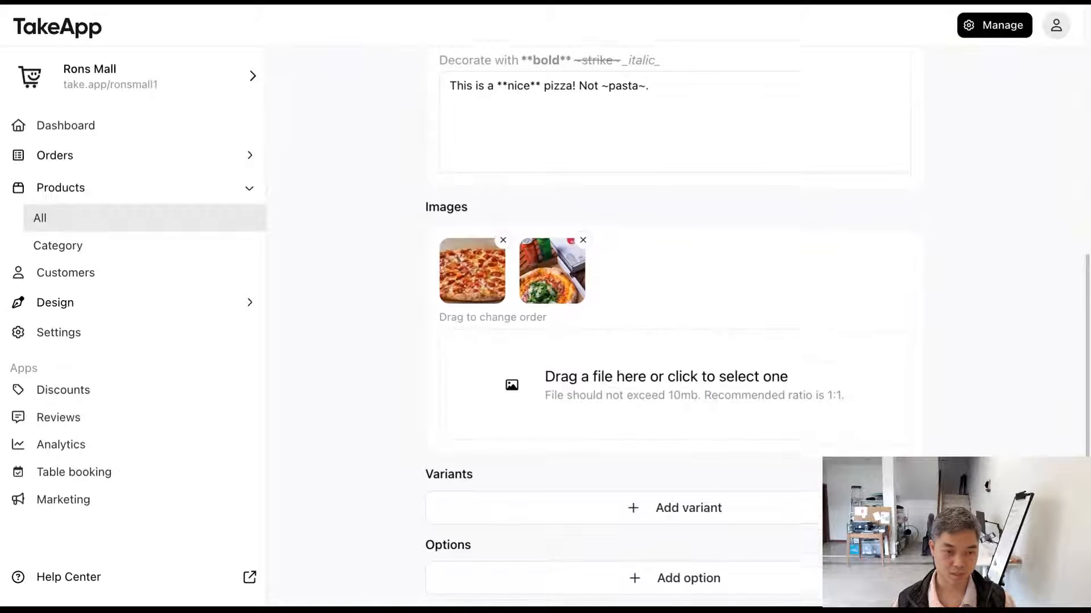
Step: Review the Images section in the product editor and reopen the Meat Pizza view from its storefront thumbnail
scroll(670, 340, down, 3)
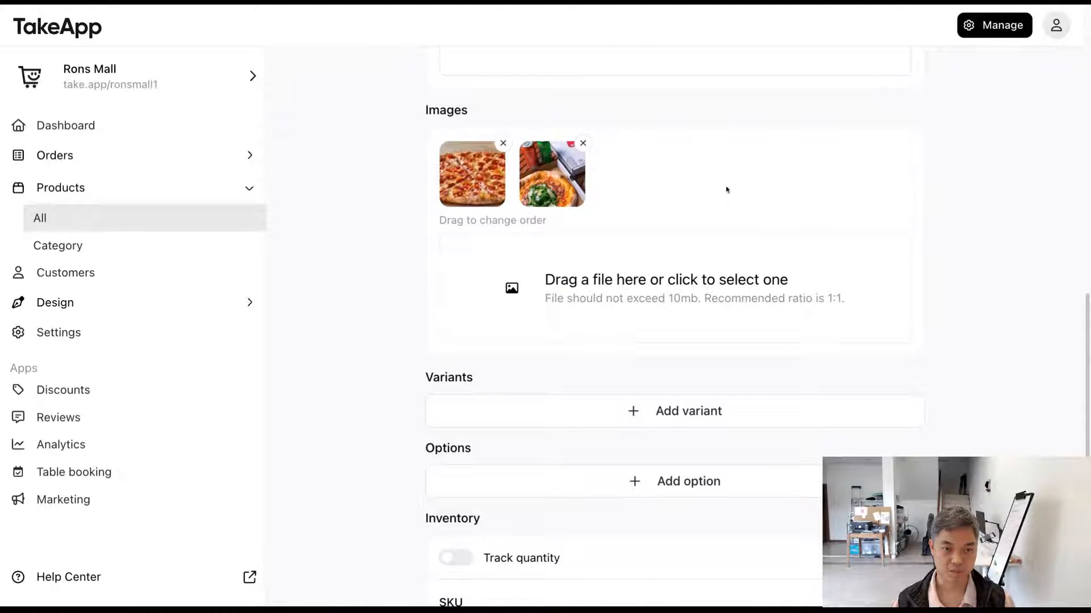
scroll(617, 297, down, 1)
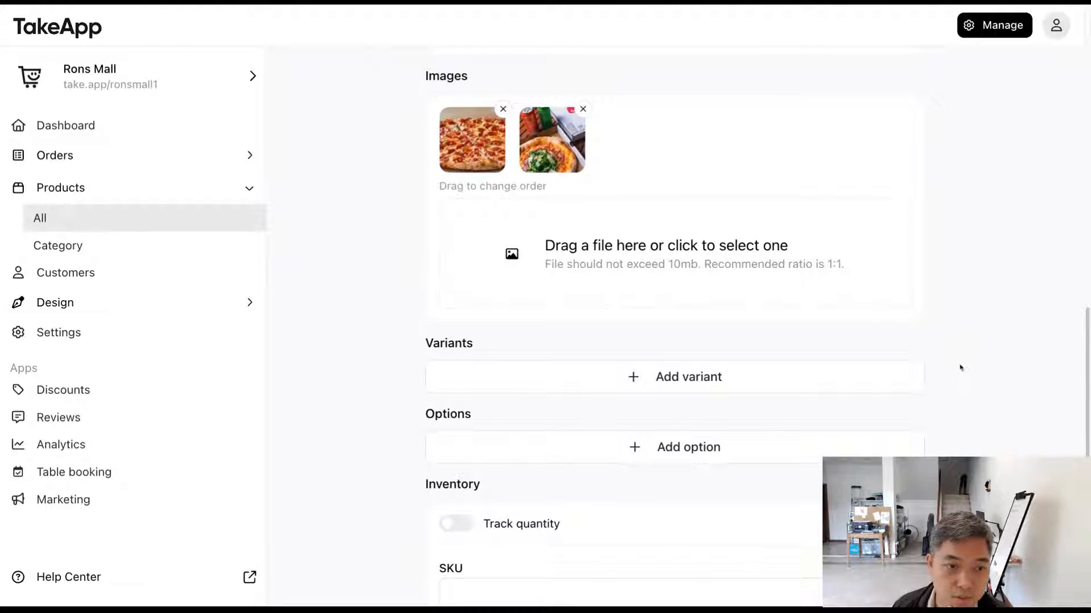
scroll(956, 367, up, 1)
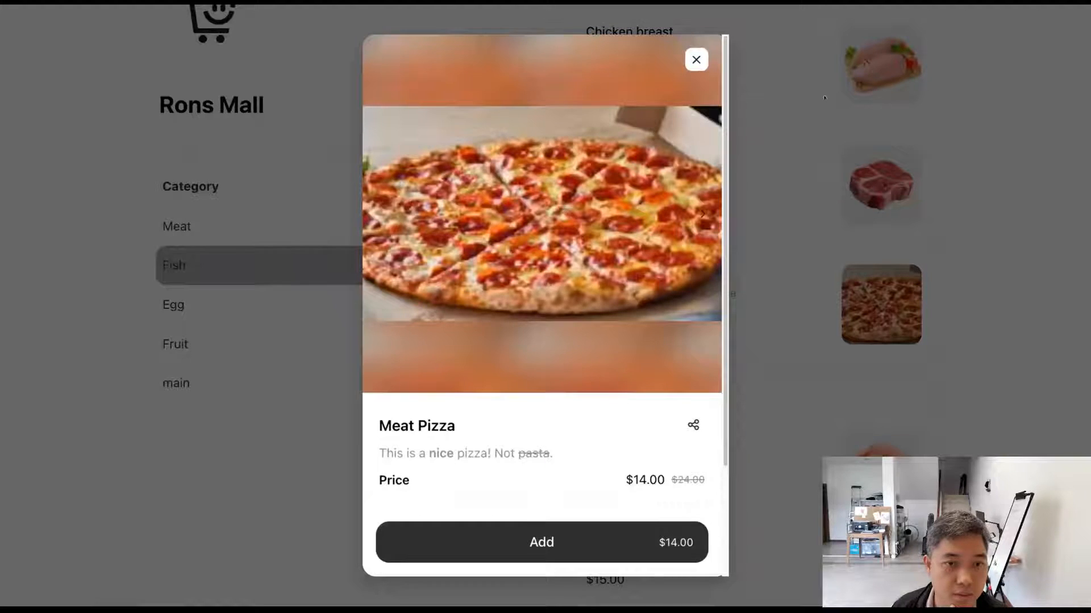
click(692, 60)
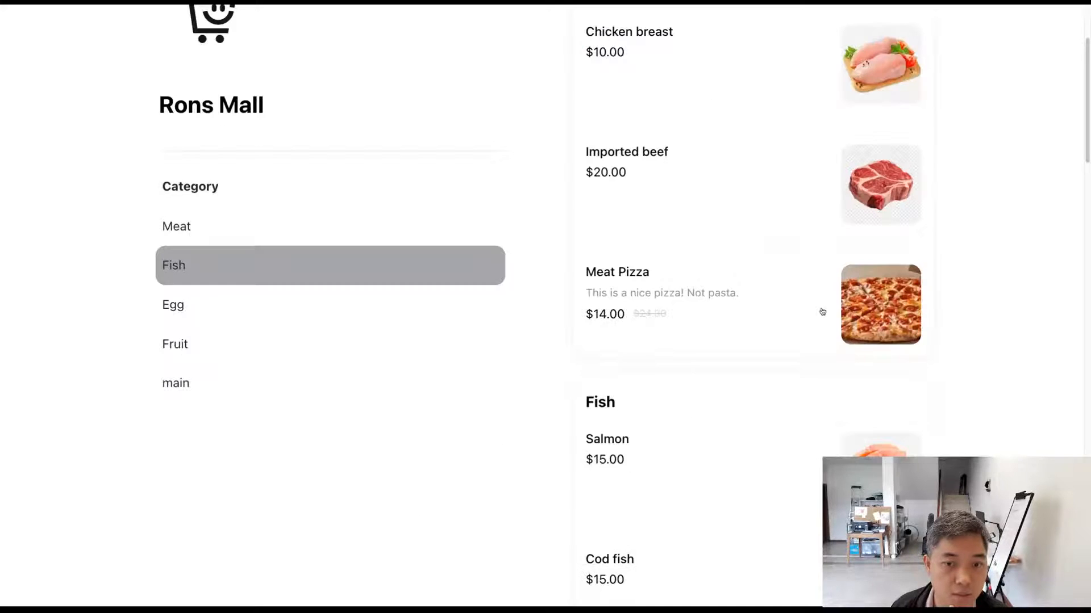
click(889, 304)
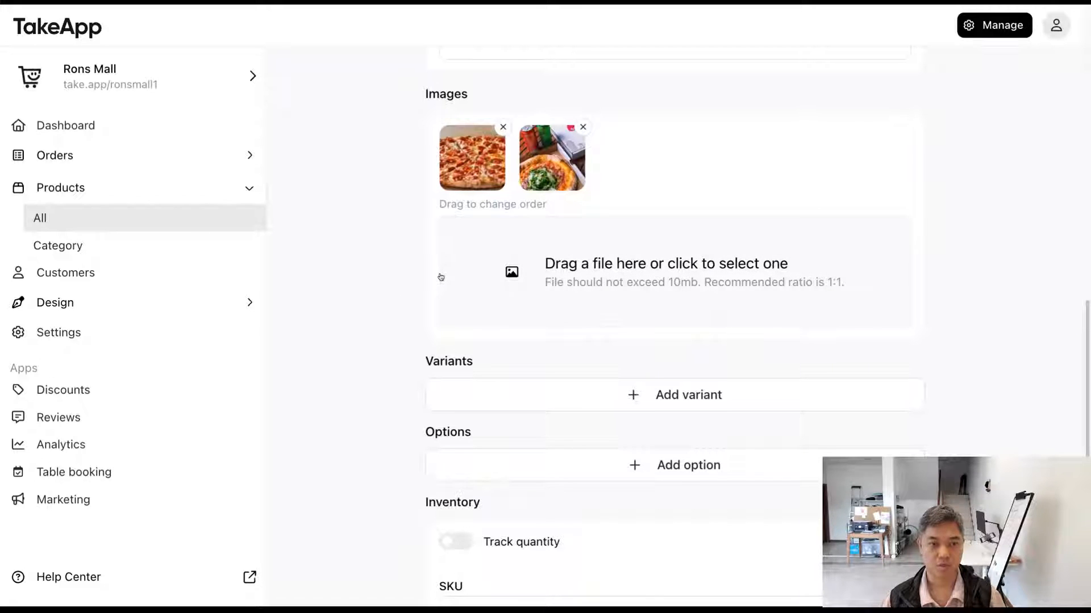
Step: Reorder the product images so the photo with the drink cans and pizza box comes first, and save the product
click(552, 311)
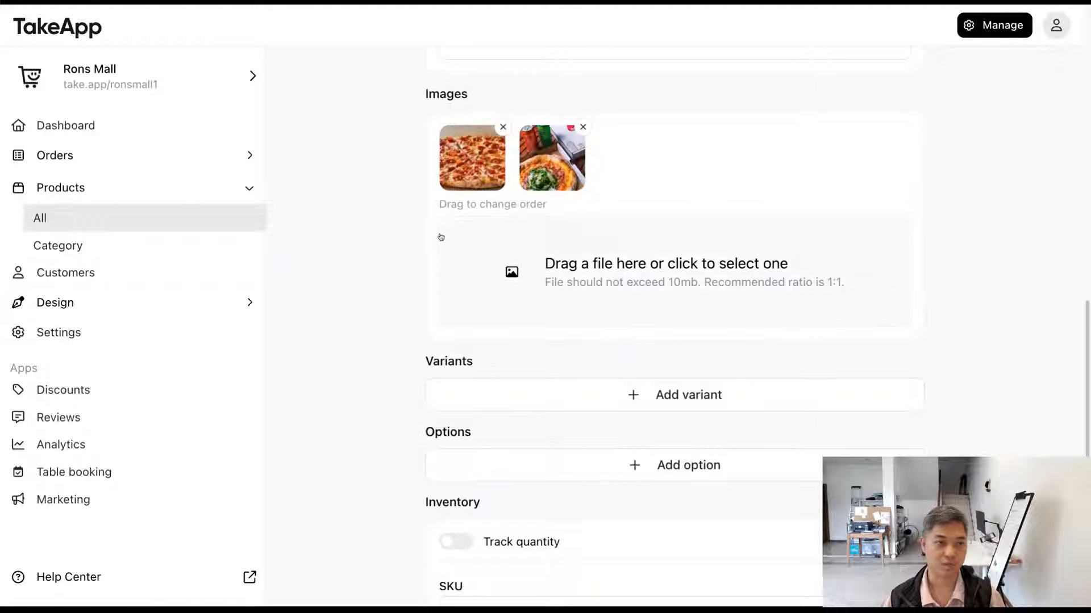
drag(472, 174, 551, 171)
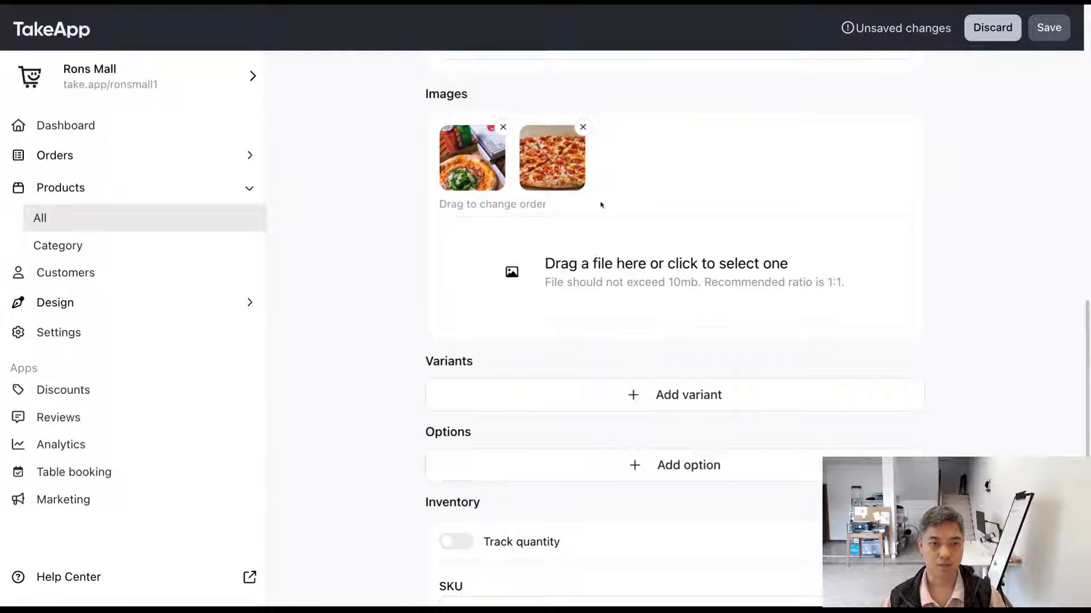
click(1048, 28)
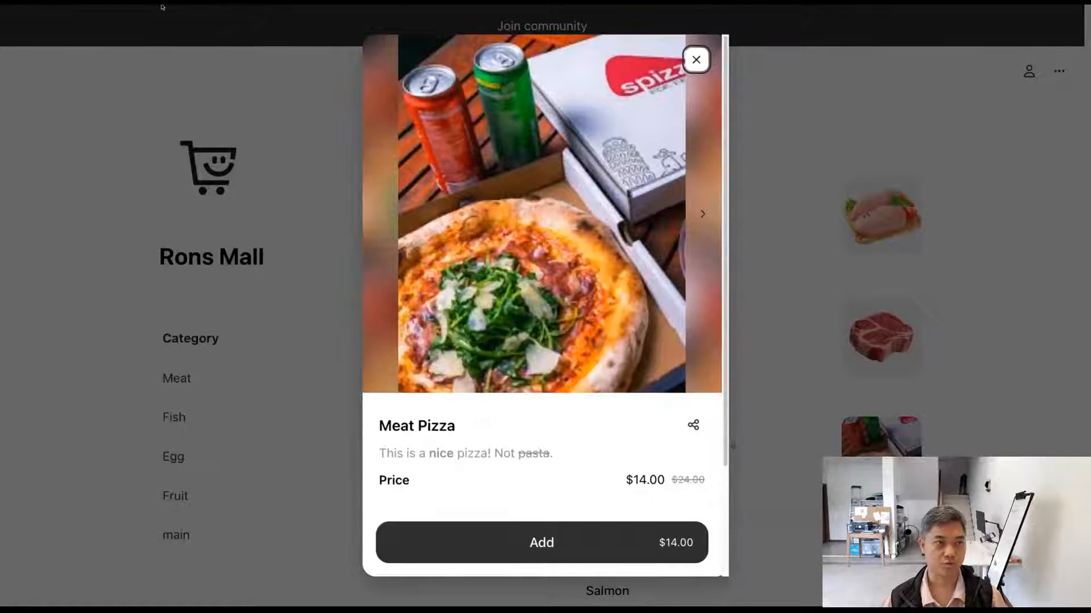
Step: Check the new photo order in the storefront list and Meat Pizza view, and return to the product editor
click(694, 66)
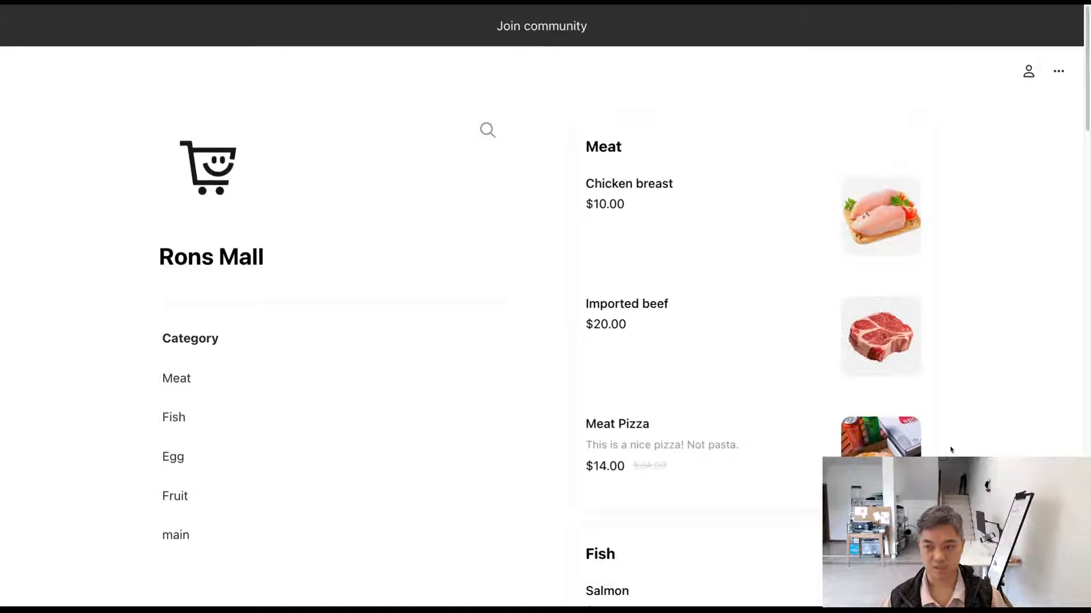
click(908, 448)
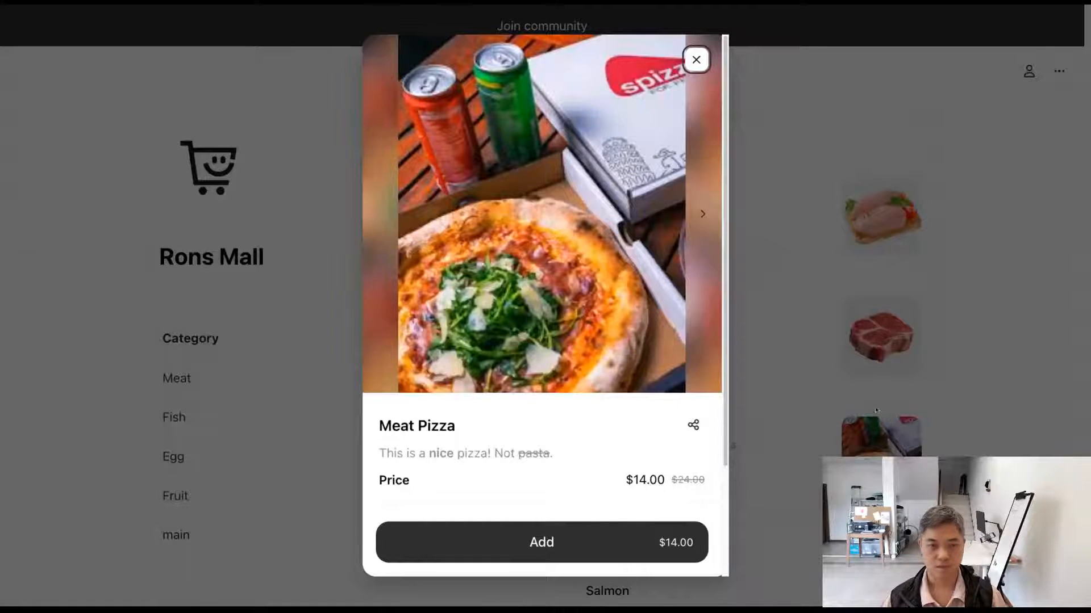
click(705, 217)
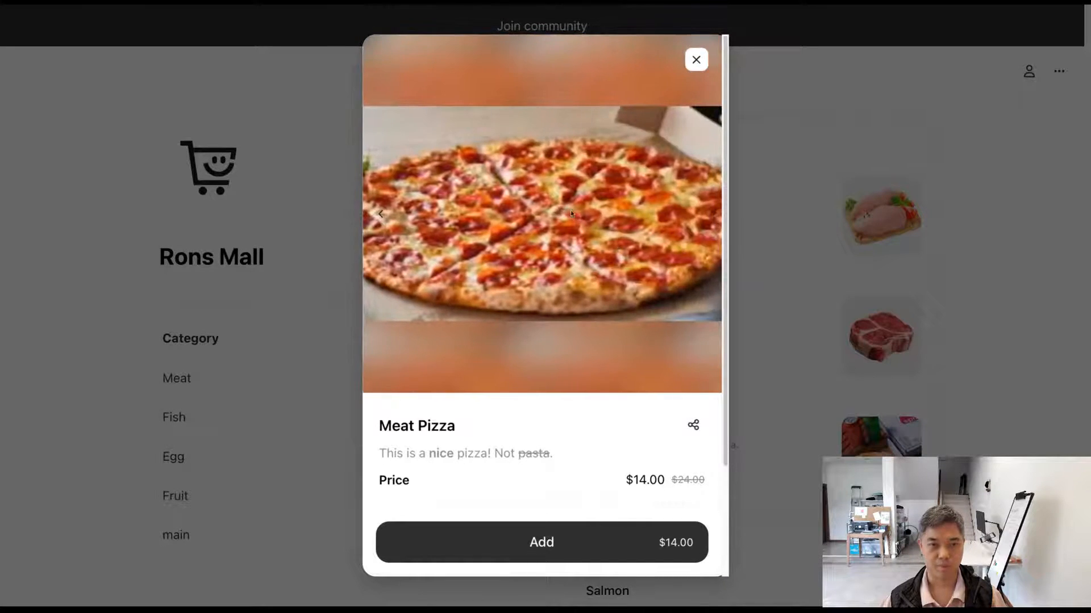
click(696, 60)
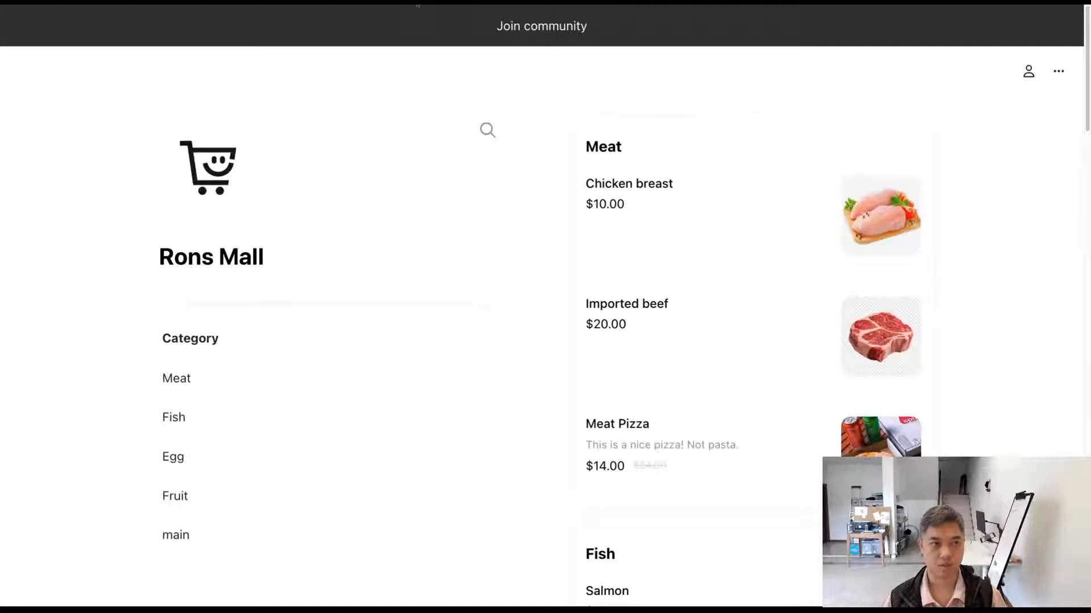
click(417, 5)
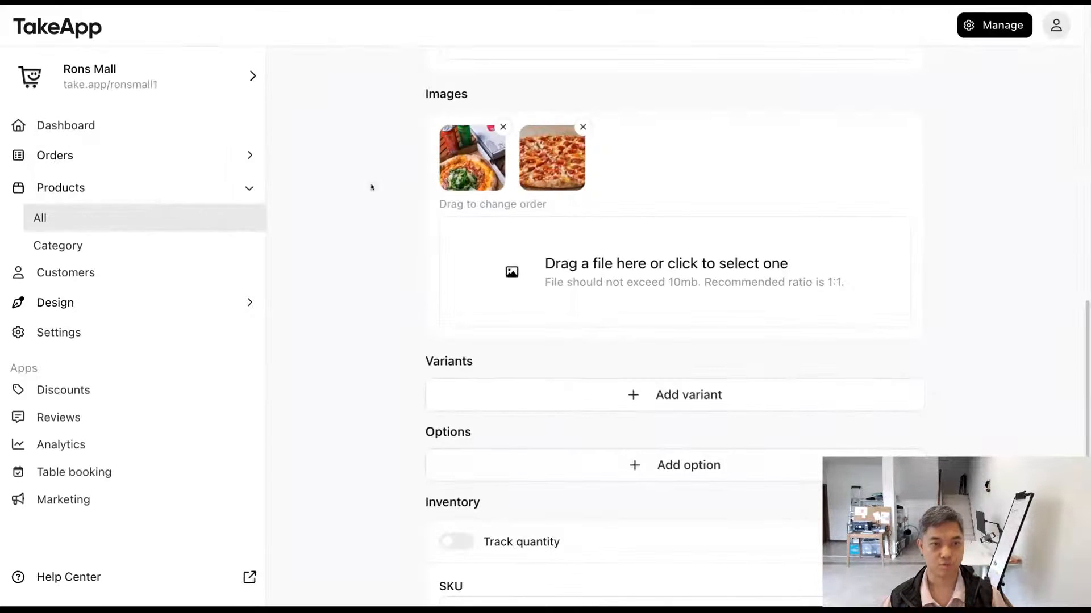
Step: Try swapping the order of the two product images again in the editor
drag(476, 171, 536, 175)
drag(484, 167, 471, 166)
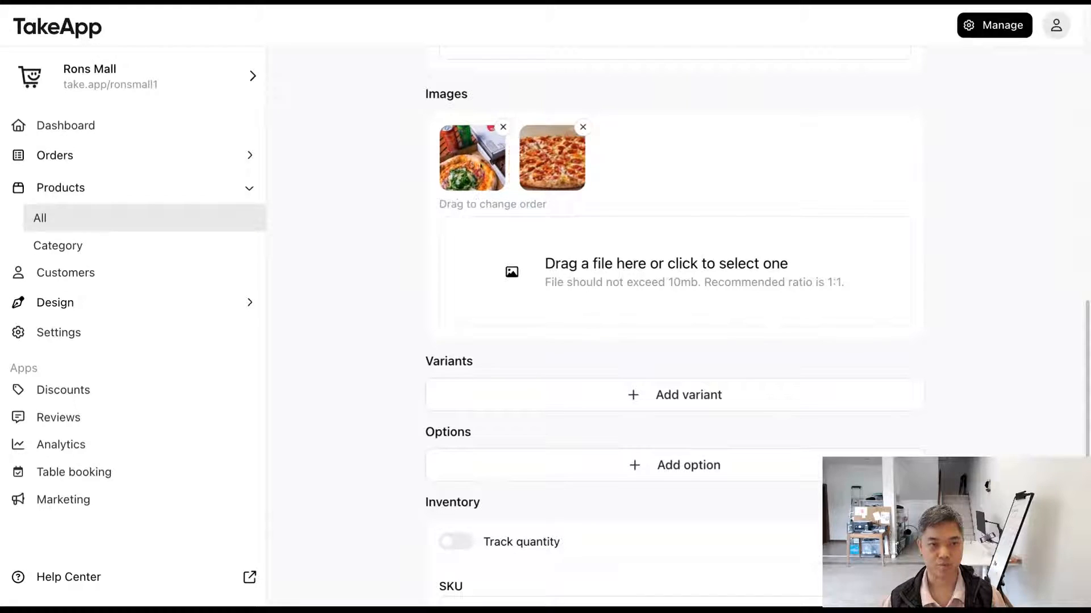
drag(540, 161, 487, 173)
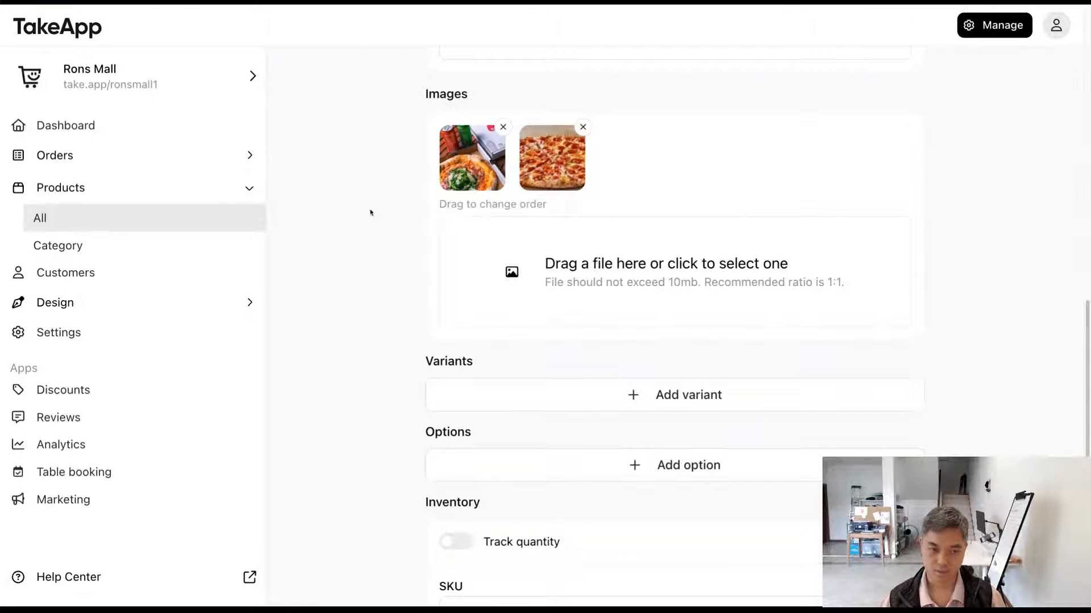
Step: Review the Variants and Options sections of the product editor along with the pricing, description and images above them
scroll(372, 215, down, 3)
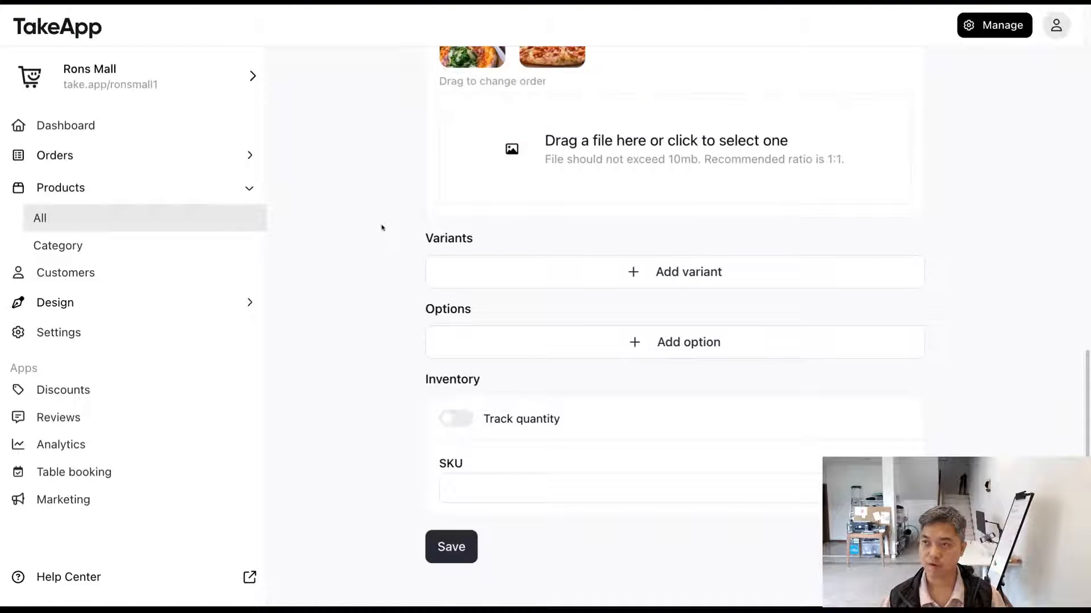
mouse_move(426, 238)
mouse_down()
mouse_move(521, 236)
mouse_move(409, 235)
mouse_up()
click(409, 235)
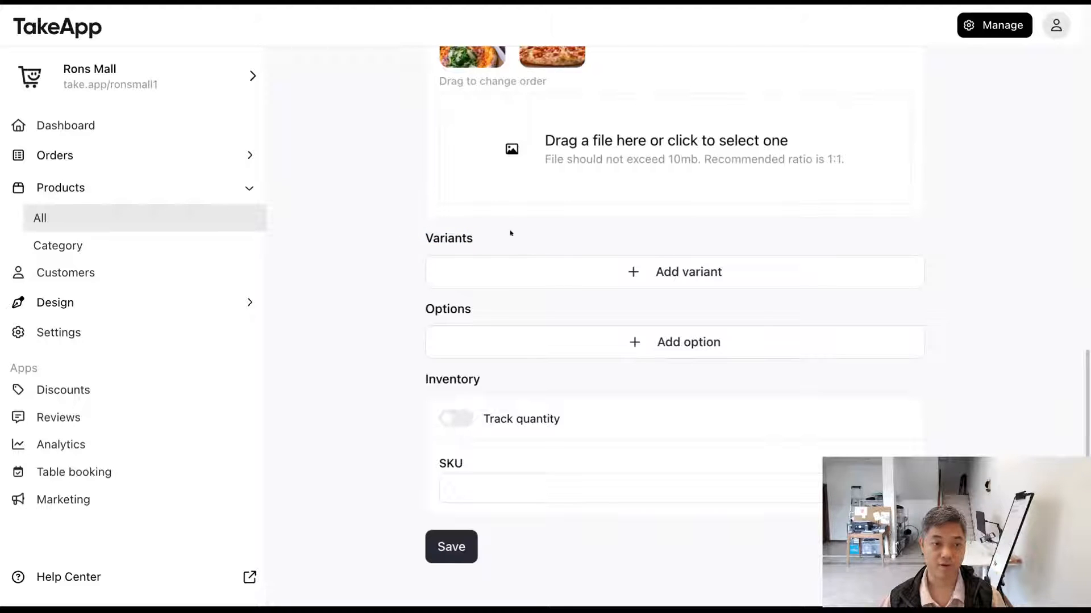
drag(409, 235, 514, 242)
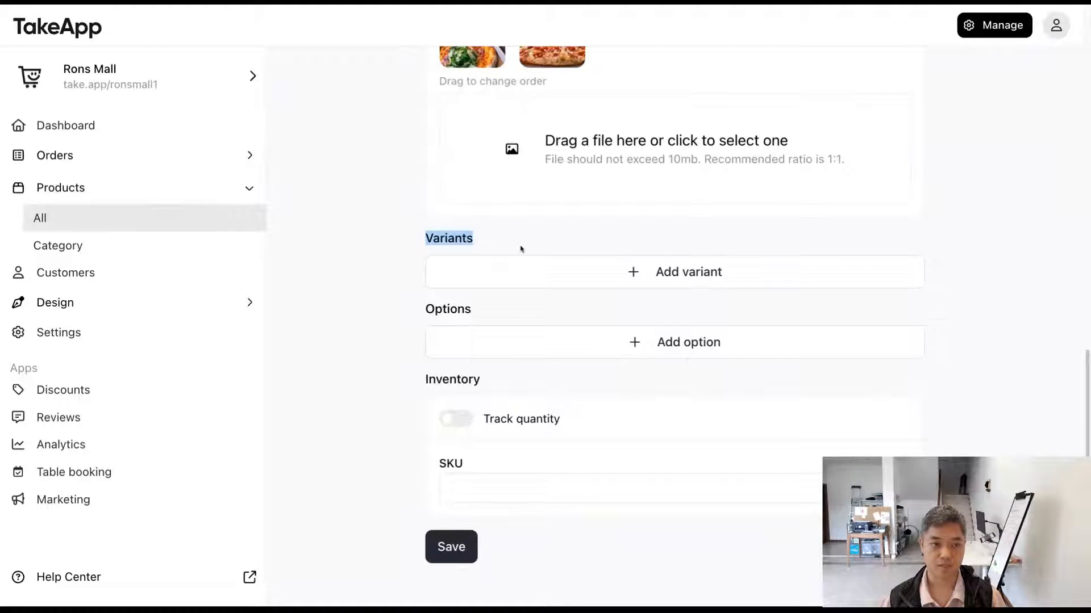
click(489, 316)
drag(415, 232, 507, 326)
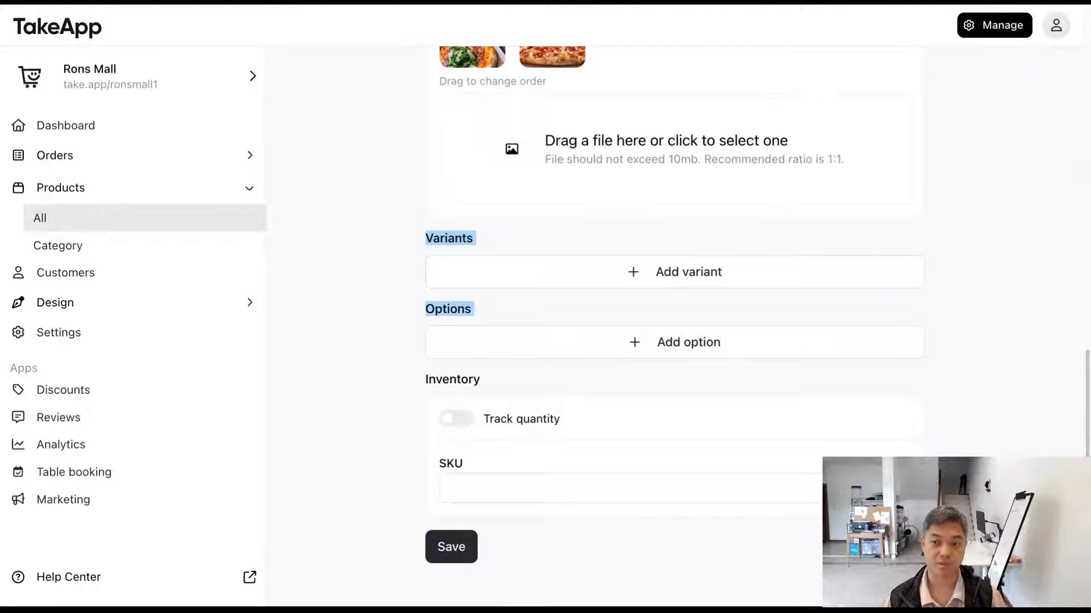
scroll(675, 319, up, 10)
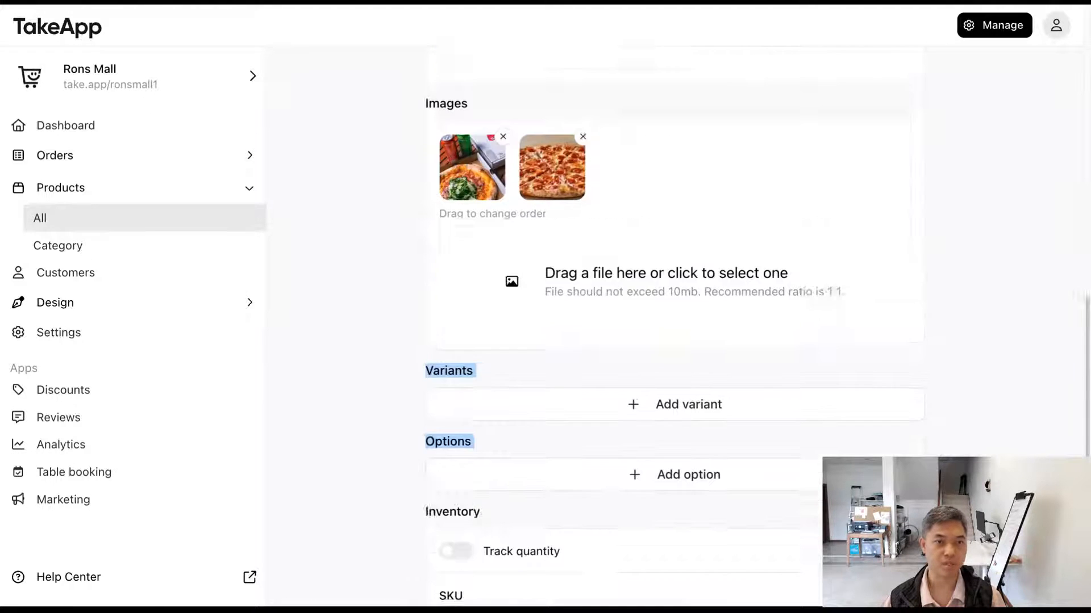
scroll(675, 318, up, 3)
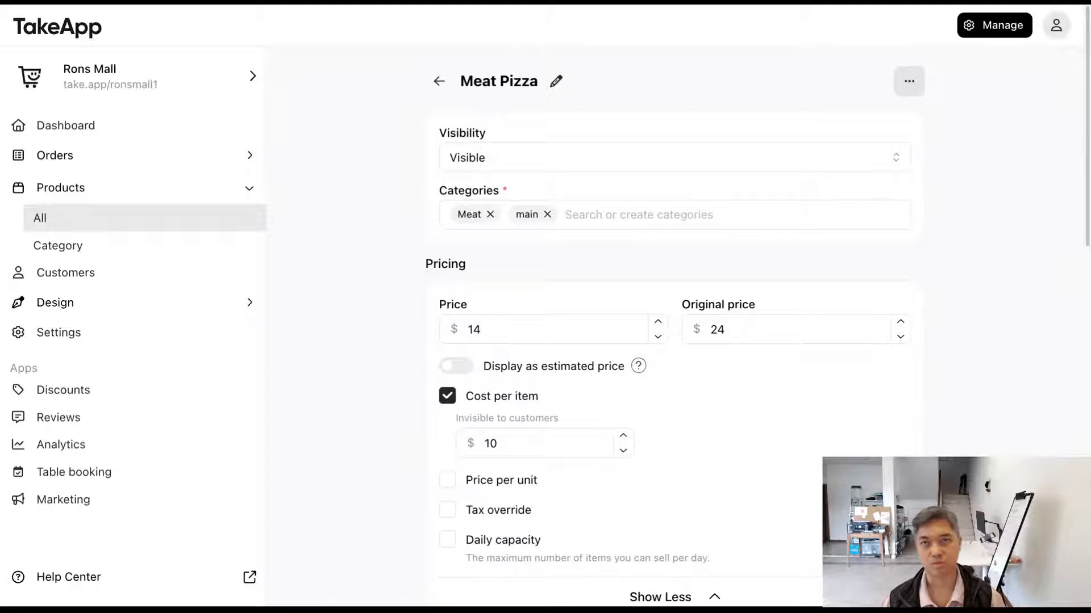
scroll(675, 318, down, 5)
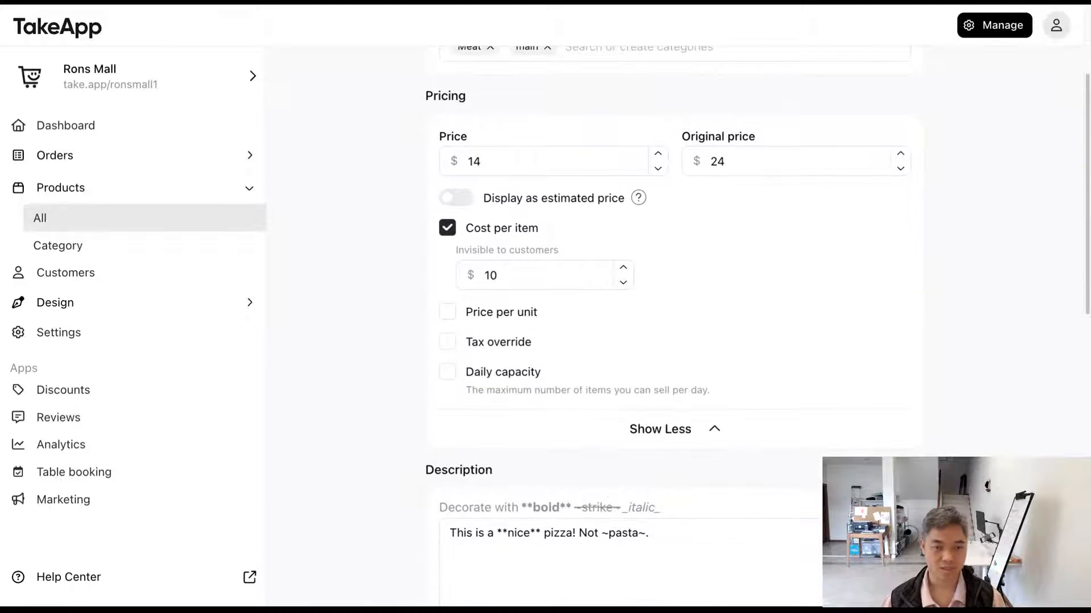
scroll(674, 318, down, 1)
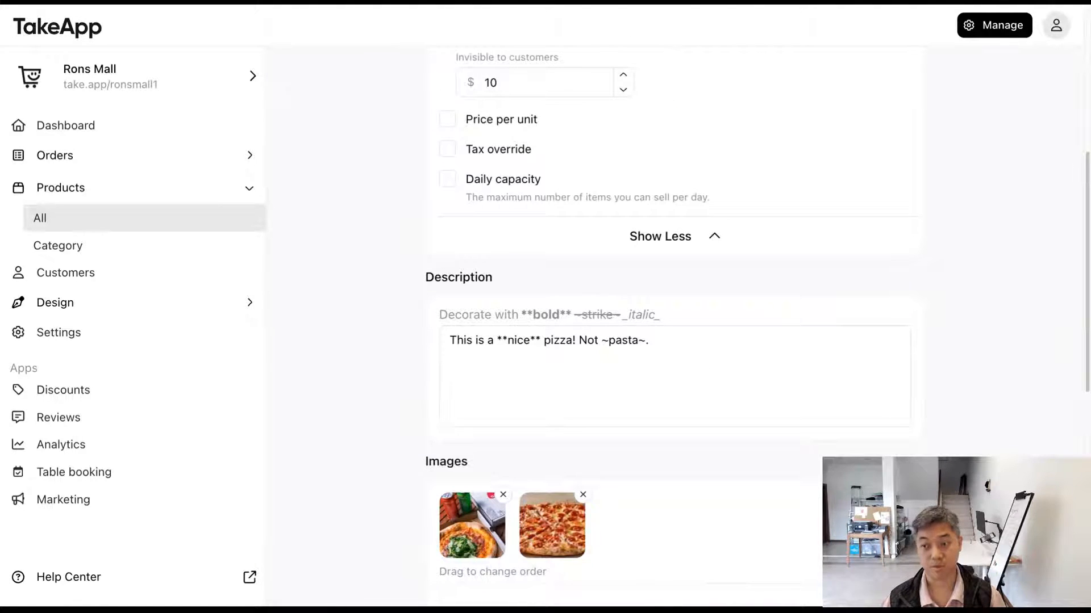
scroll(375, 285, down, 5)
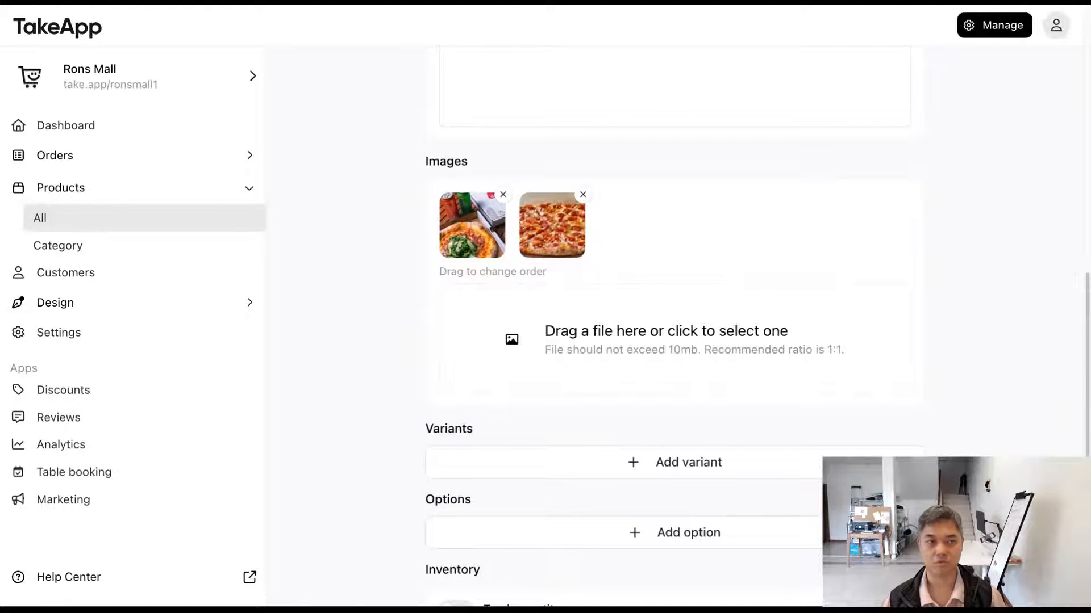
scroll(404, 344, down, 2)
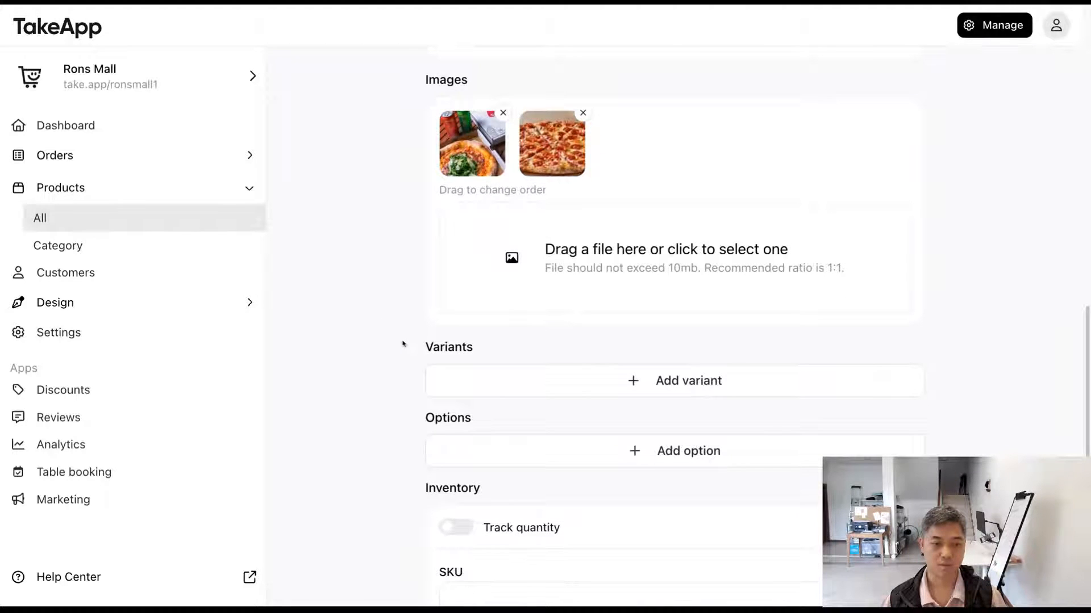
drag(406, 345, 521, 355)
Step: Add a first product variant named Vegan pizza with a price of $30
click(575, 386)
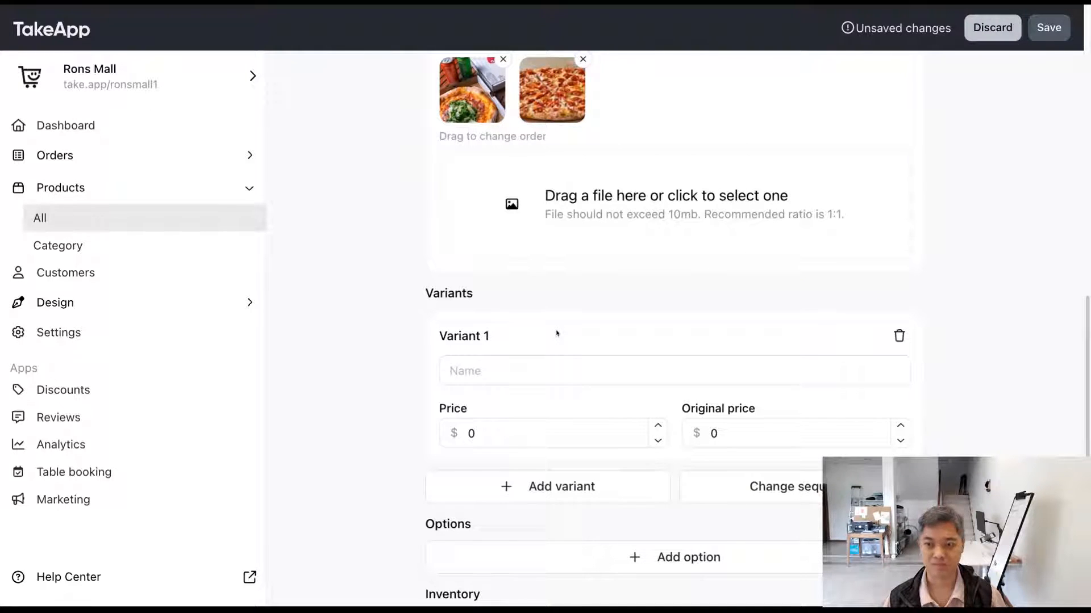
click(557, 370)
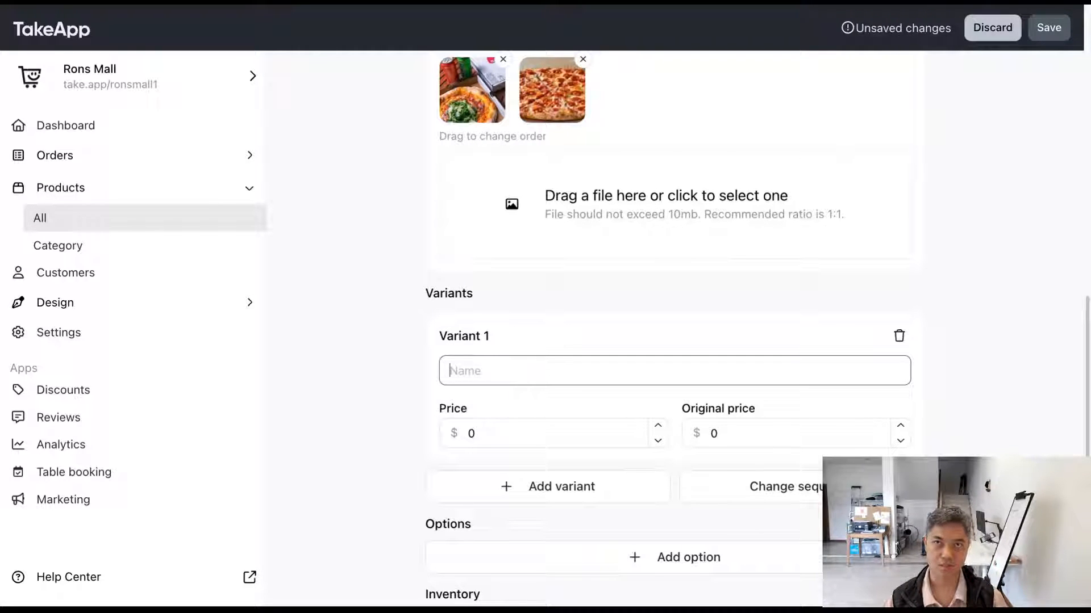
text(Vegan pizza)
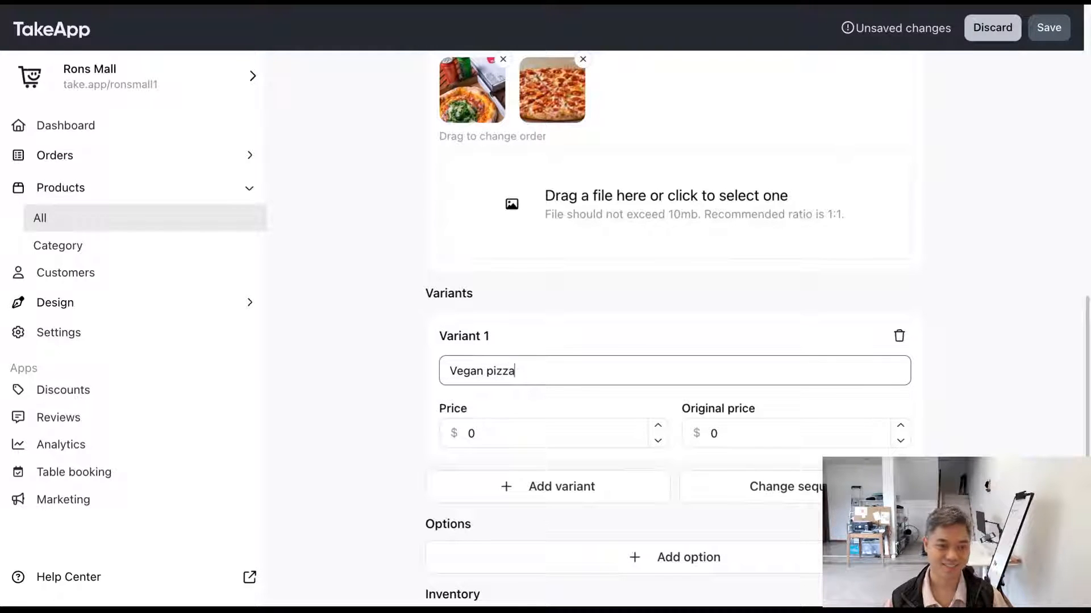
key(Tab)
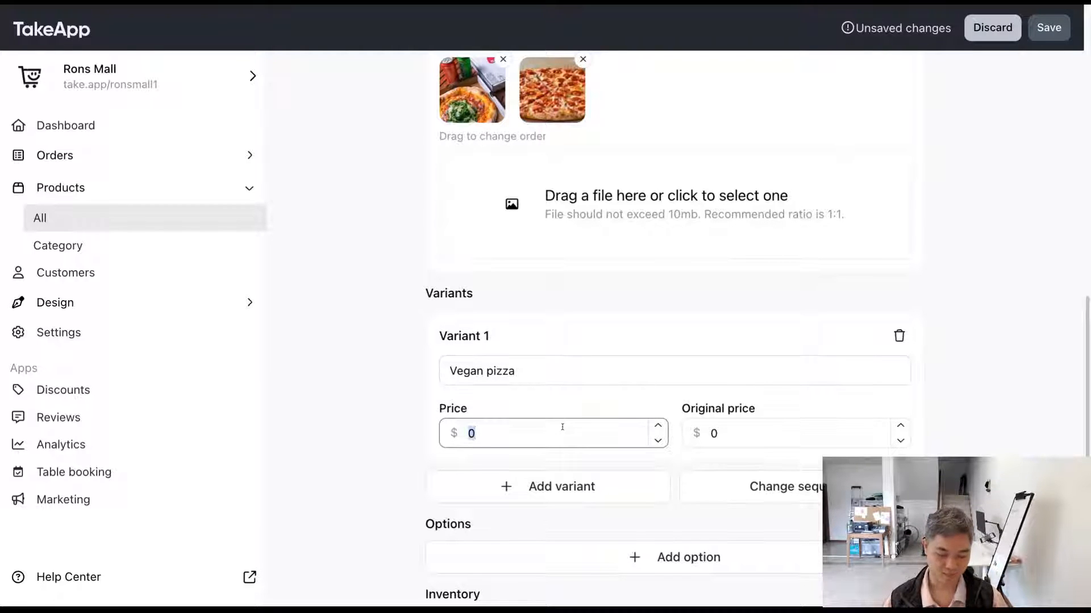
text(30)
click(420, 422)
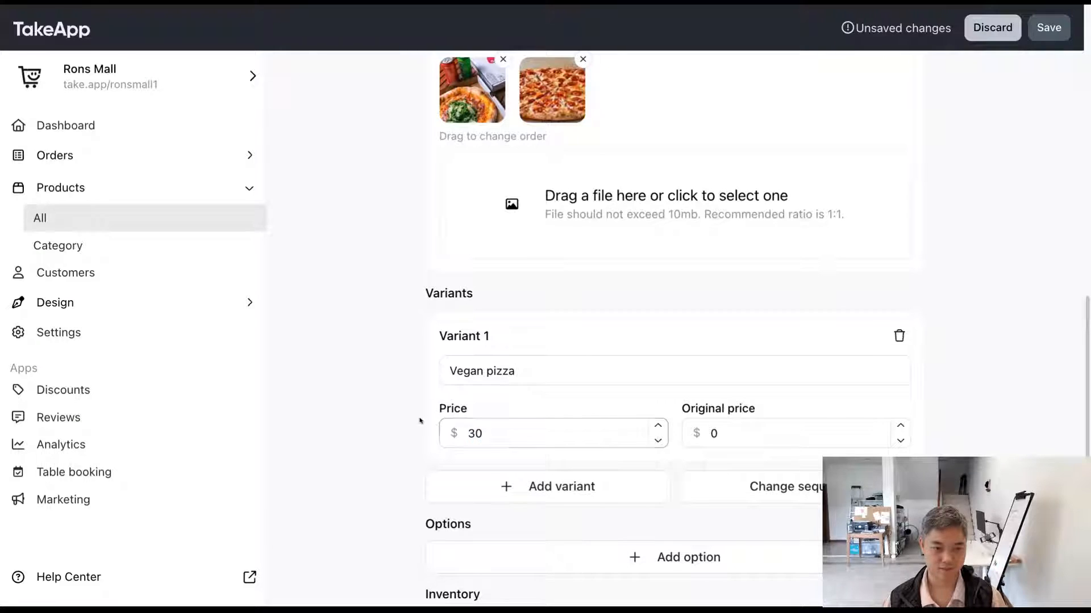
Step: Add a second product variant named Cheese pizza with a price of $50
scroll(421, 421, down, 1)
scroll(420, 420, down, 1)
click(476, 453)
scroll(480, 452, down, 1)
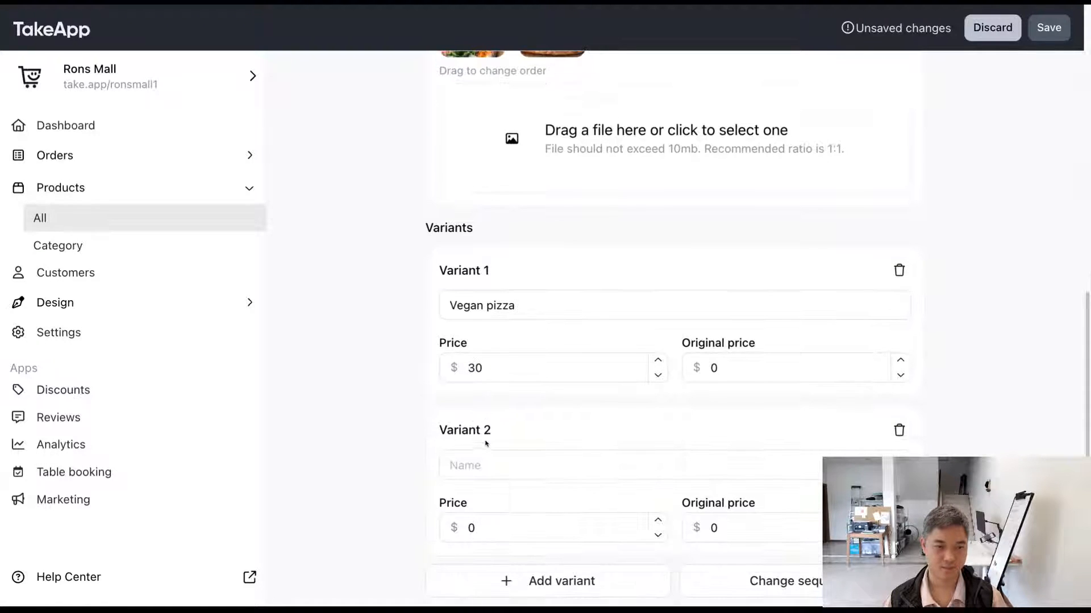
click(487, 461)
text(Cheese )
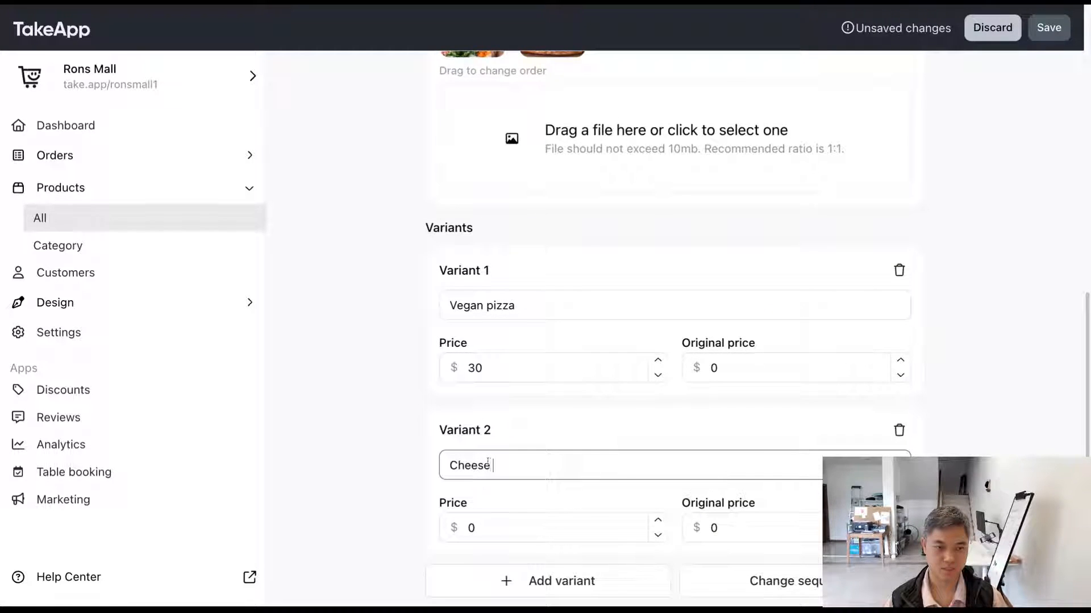
text(pizza)
scroll(513, 511, down, 1)
click(514, 516)
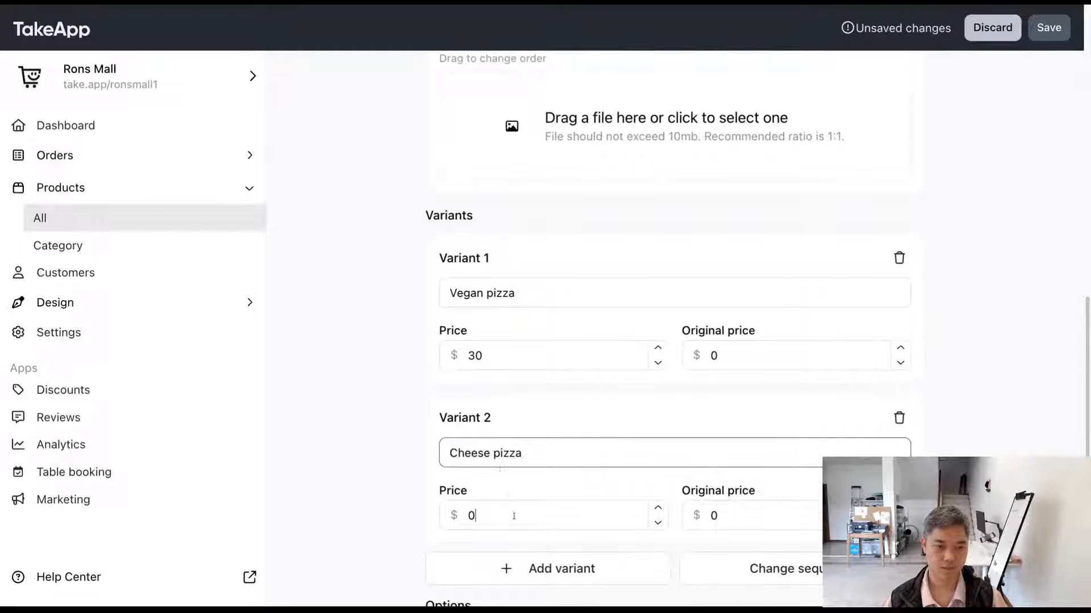
text(50)
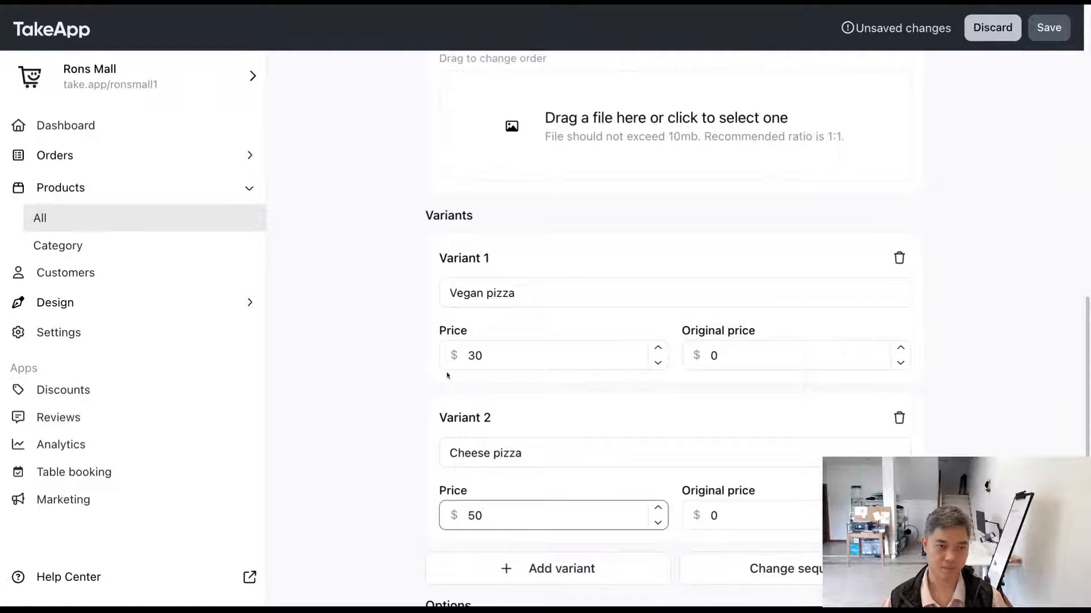
Step: Rename the product from Meat Pizza to Pizza
scroll(429, 365, up, 15)
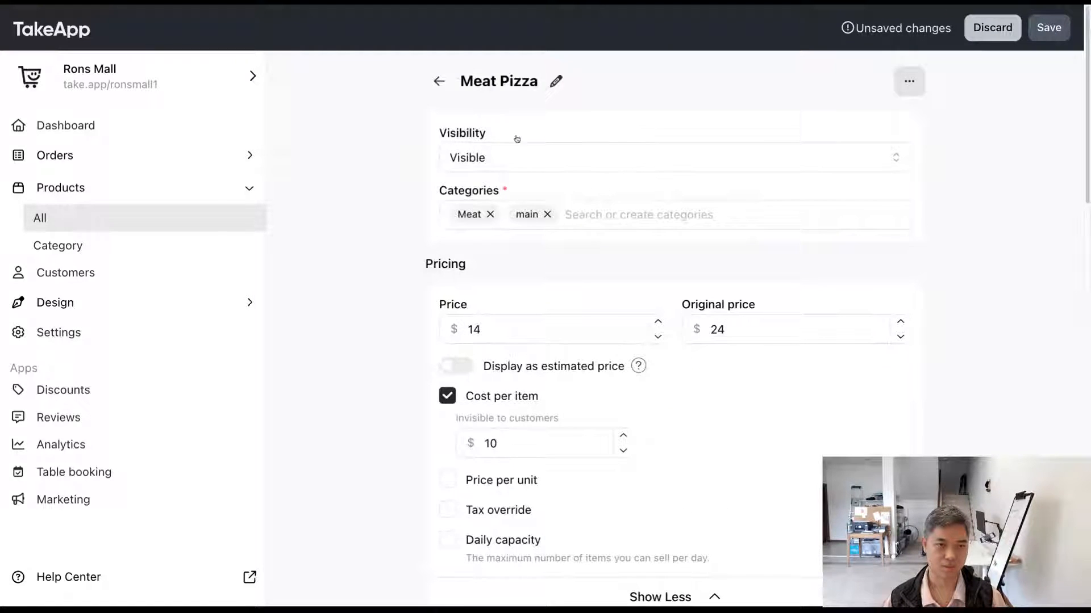
click(556, 81)
double_click(470, 91)
key(BackSpace)
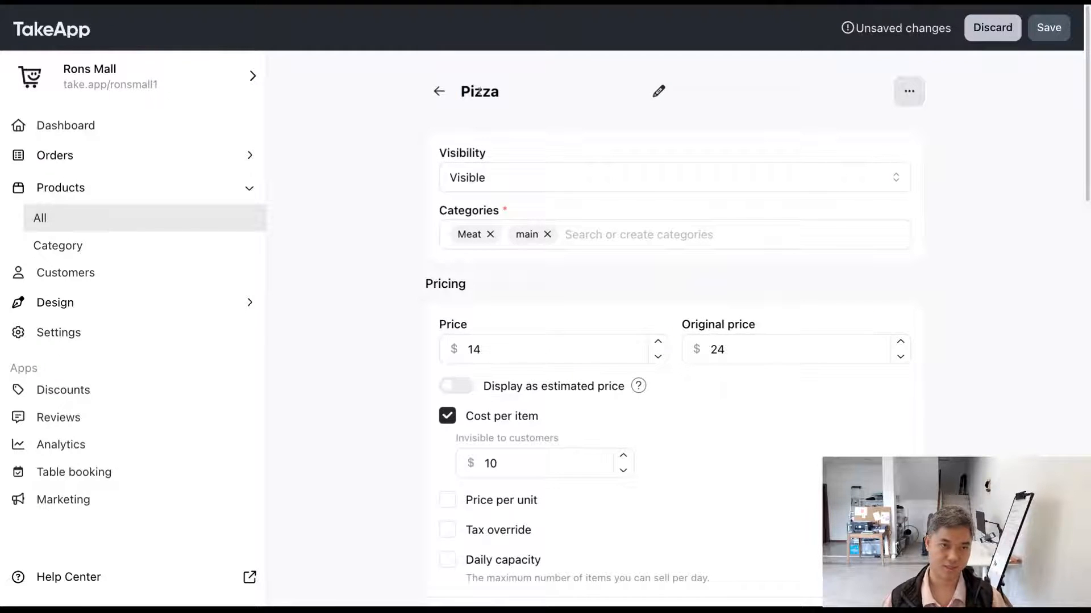
Step: Review the names and prices of the Vegan pizza and Cheese pizza variants in the product editor
scroll(408, 168, down, 10)
scroll(406, 175, down, 7)
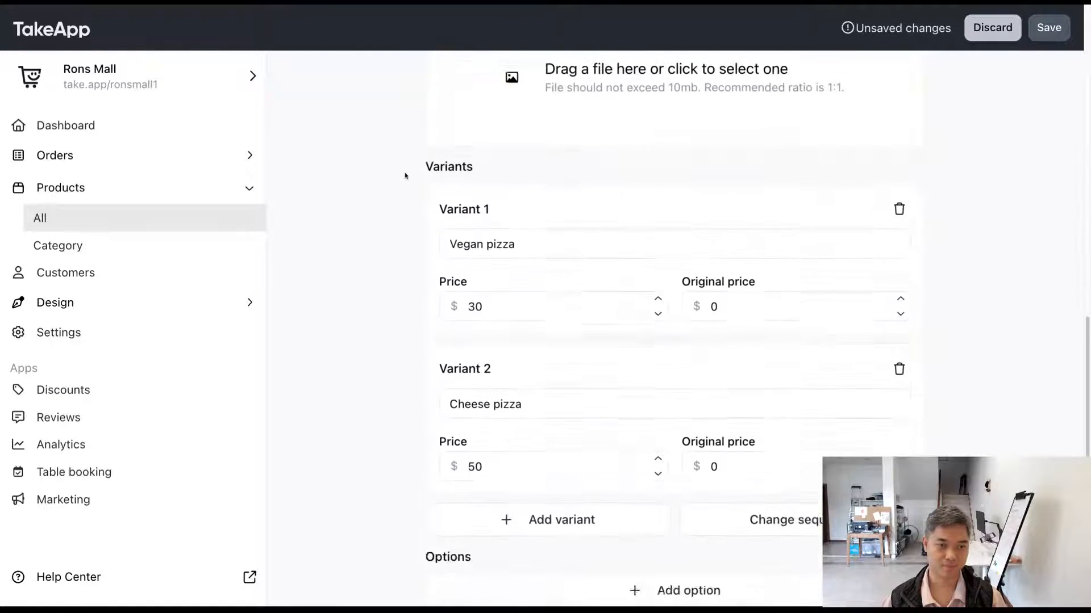
click(529, 167)
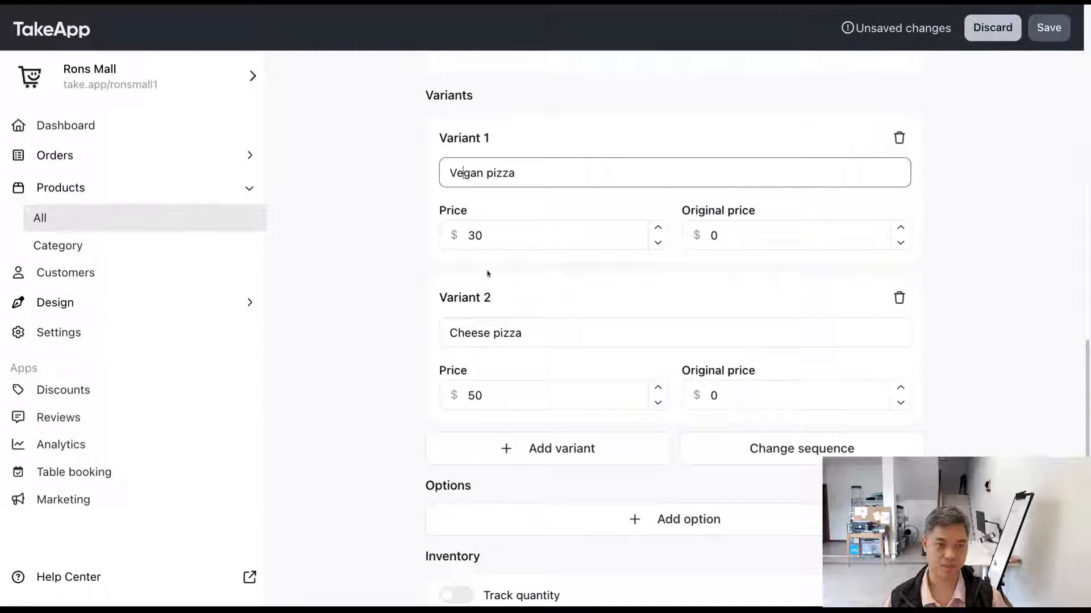
click(493, 334)
click(360, 338)
scroll(360, 336, down, 1)
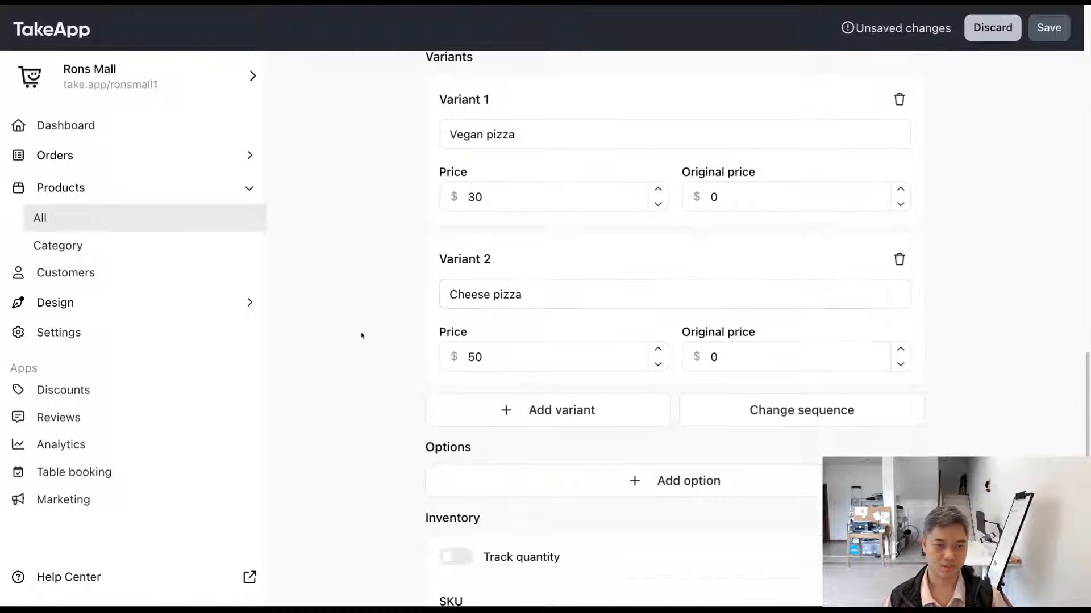
click(521, 198)
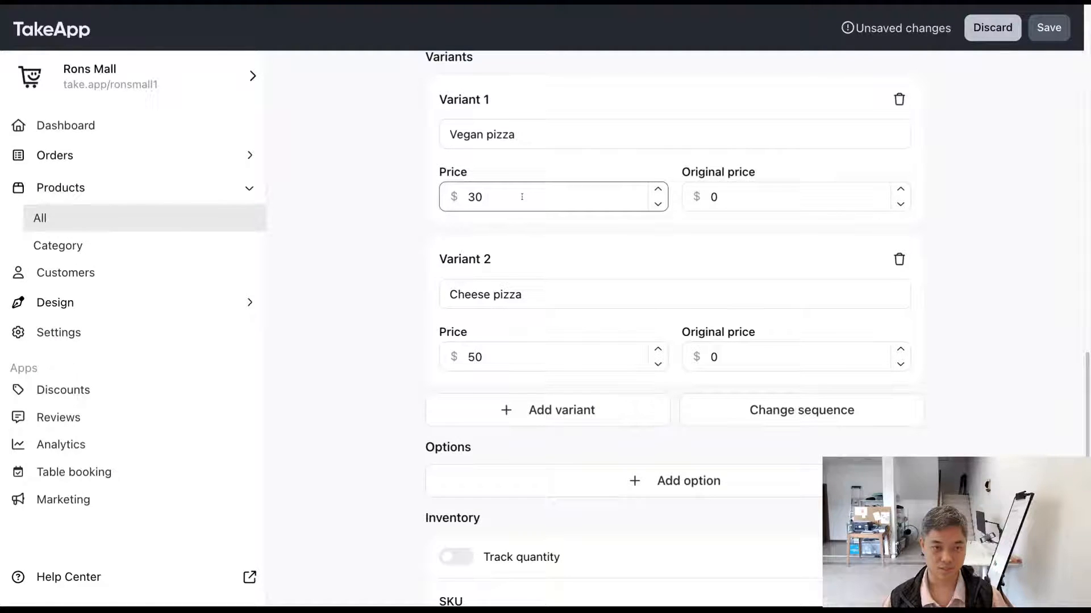
double_click(522, 198)
double_click(475, 356)
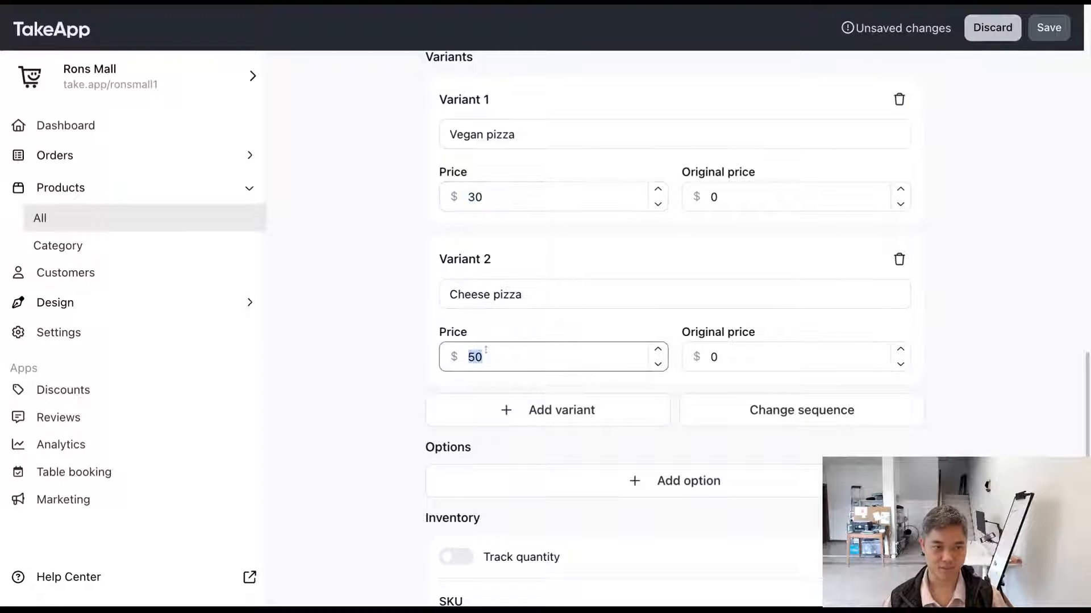
click(366, 317)
click(507, 200)
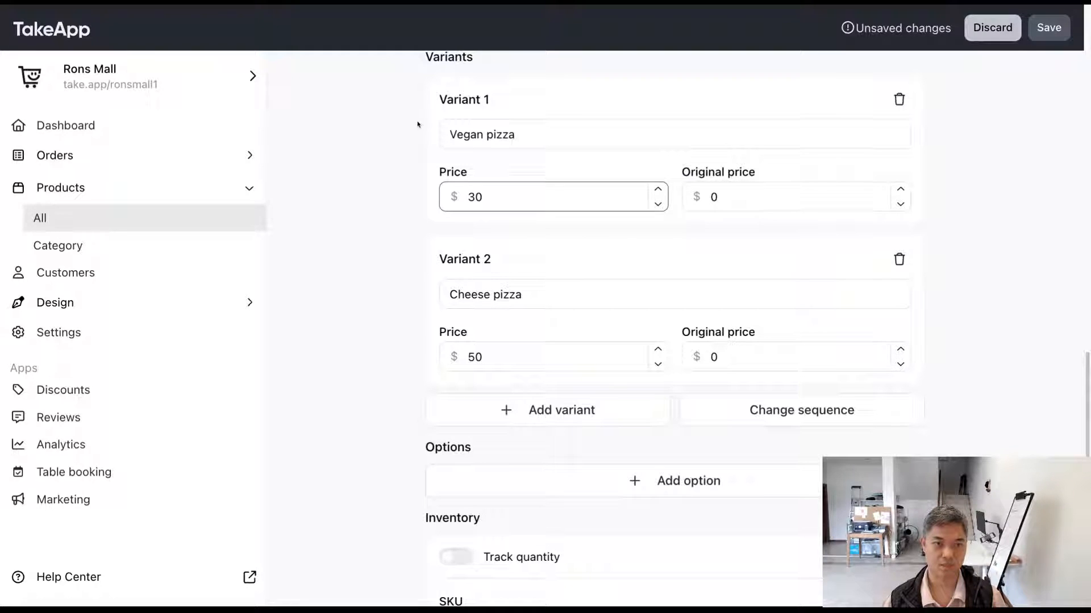
Step: Save the product and open the Pizza view in the storefront to see its variants
click(1049, 29)
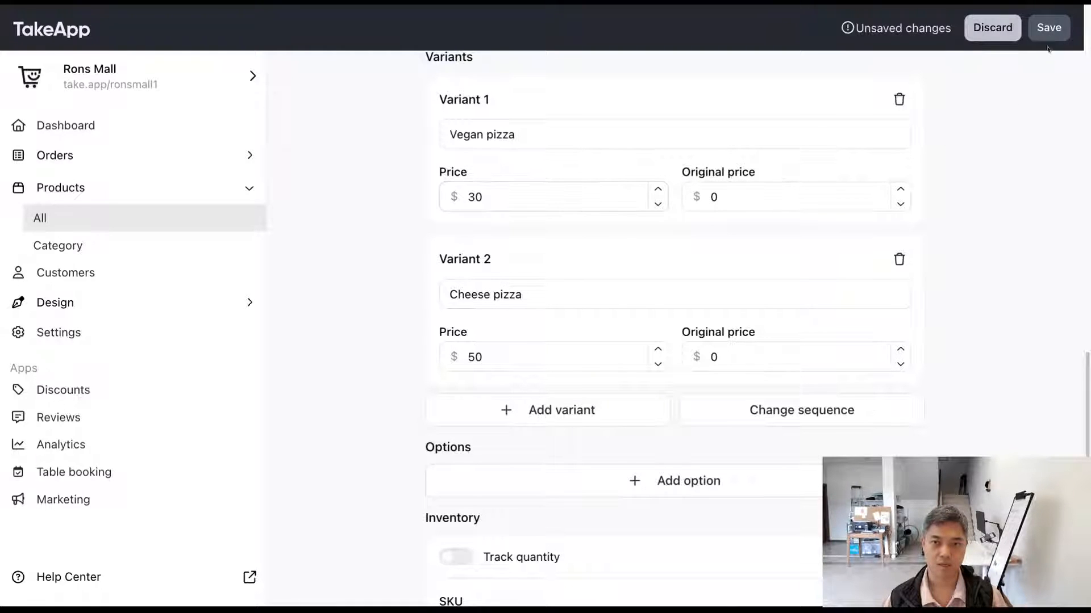
click(443, 1)
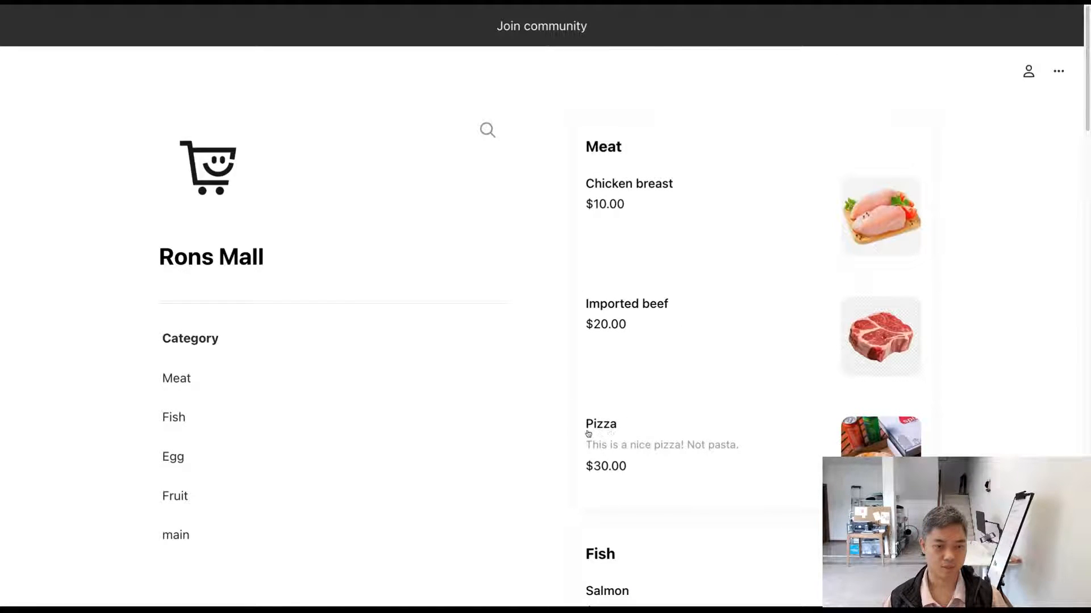
click(672, 433)
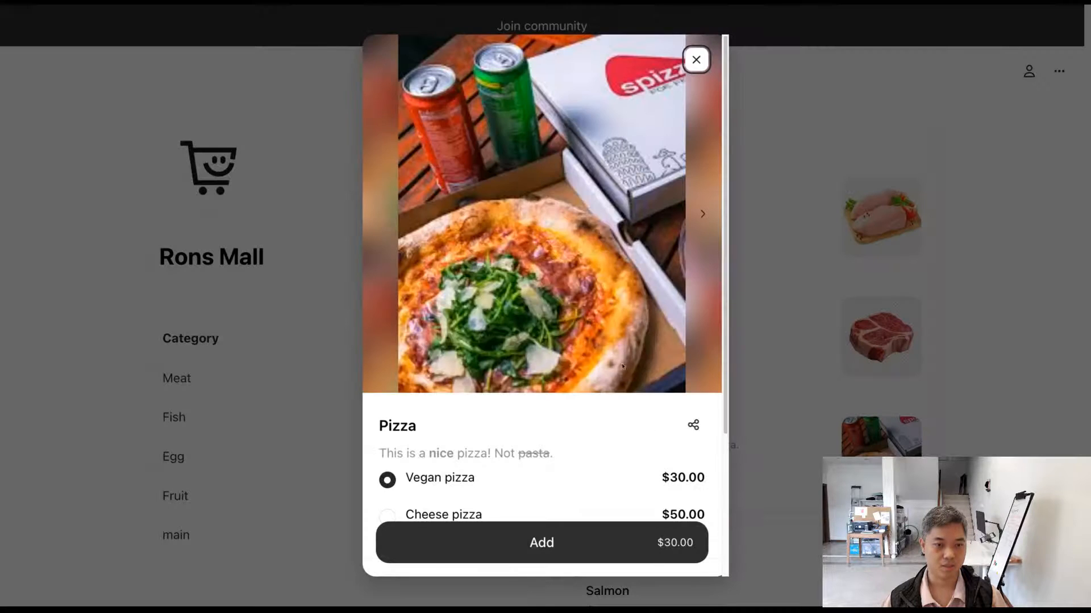
scroll(605, 373, down, 3)
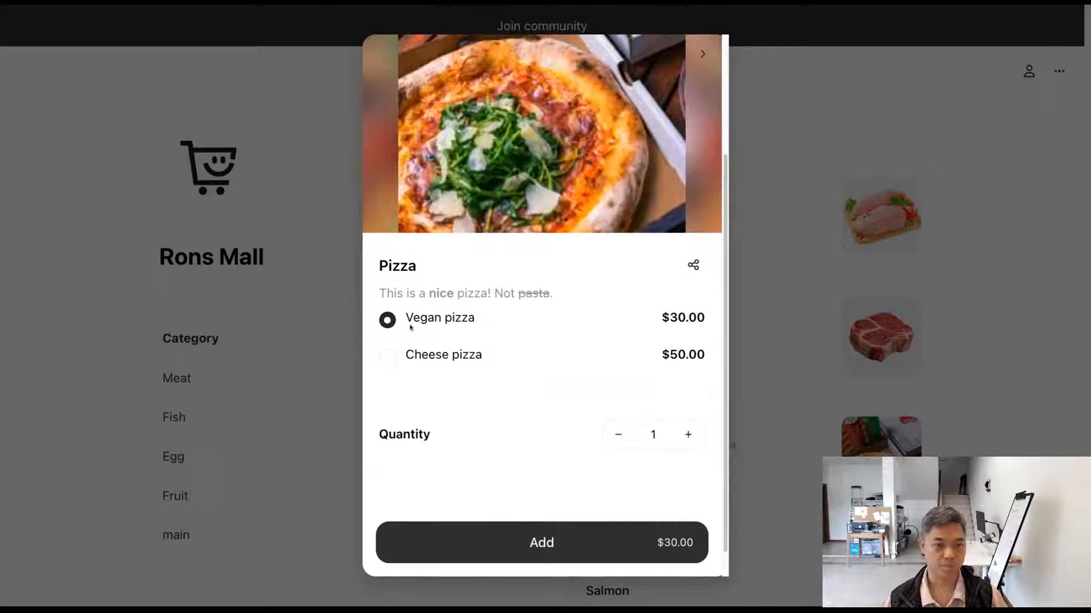
scroll(471, 340, up, 1)
Step: Switch between the Vegan pizza and Cheese pizza variants to check how the order price responds, and close the Pizza view
click(386, 423)
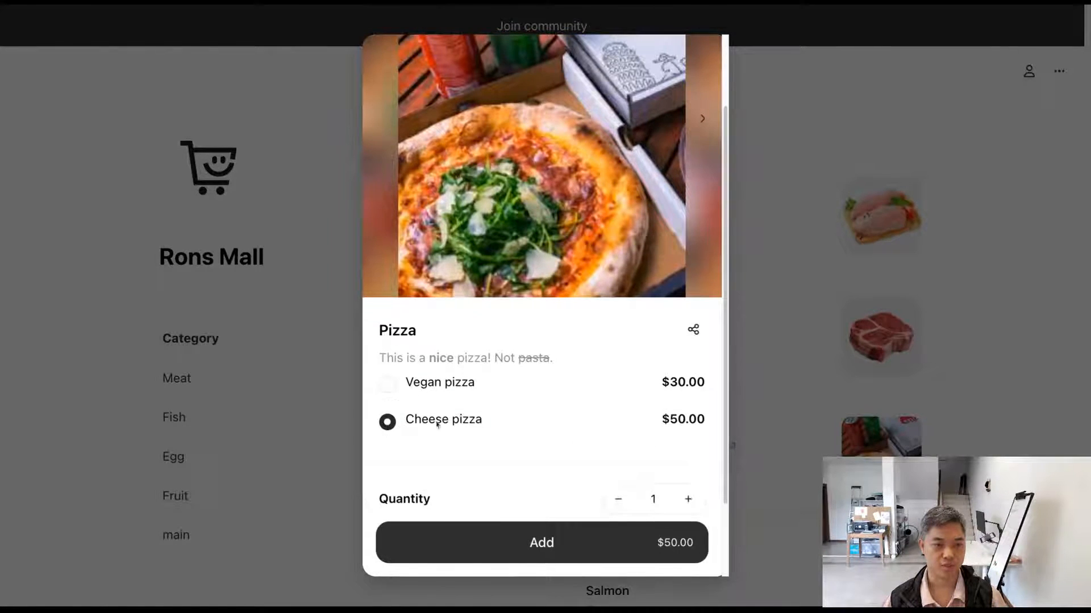
click(391, 387)
click(388, 421)
click(391, 387)
click(388, 421)
click(391, 388)
click(388, 421)
click(390, 386)
click(399, 417)
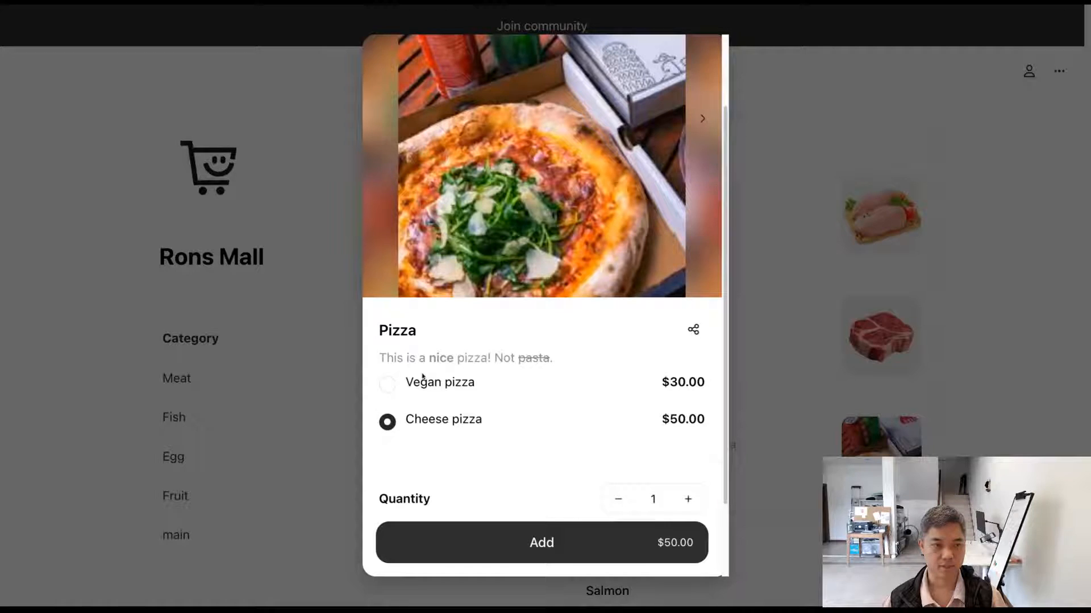
click(398, 386)
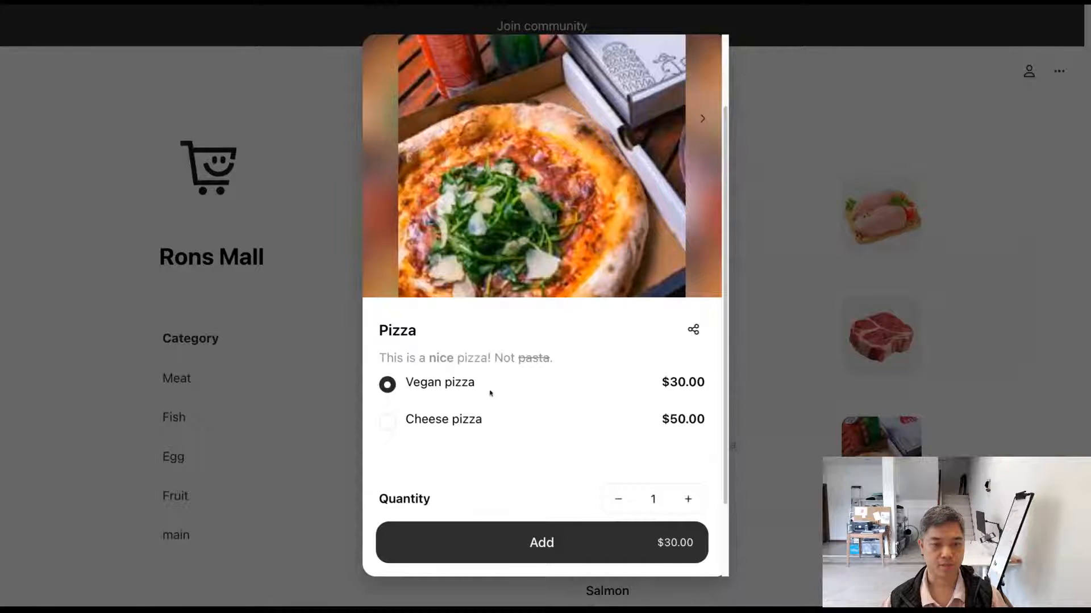
click(762, 447)
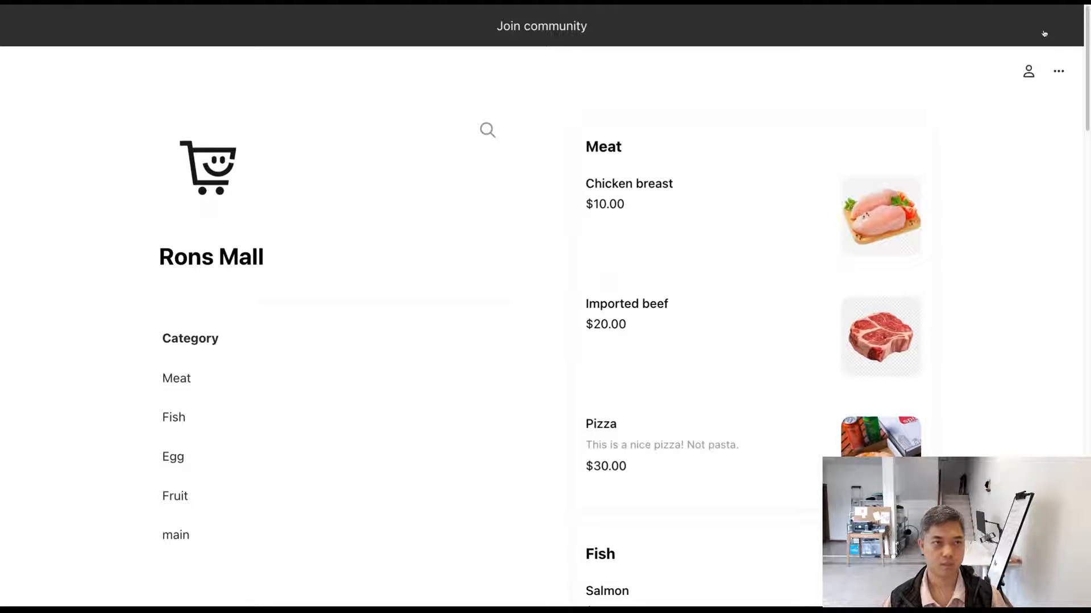
Step: Open the Pizza view in the storefront to check the order and prices of its variants, and close it
scroll(553, 312, down, 1)
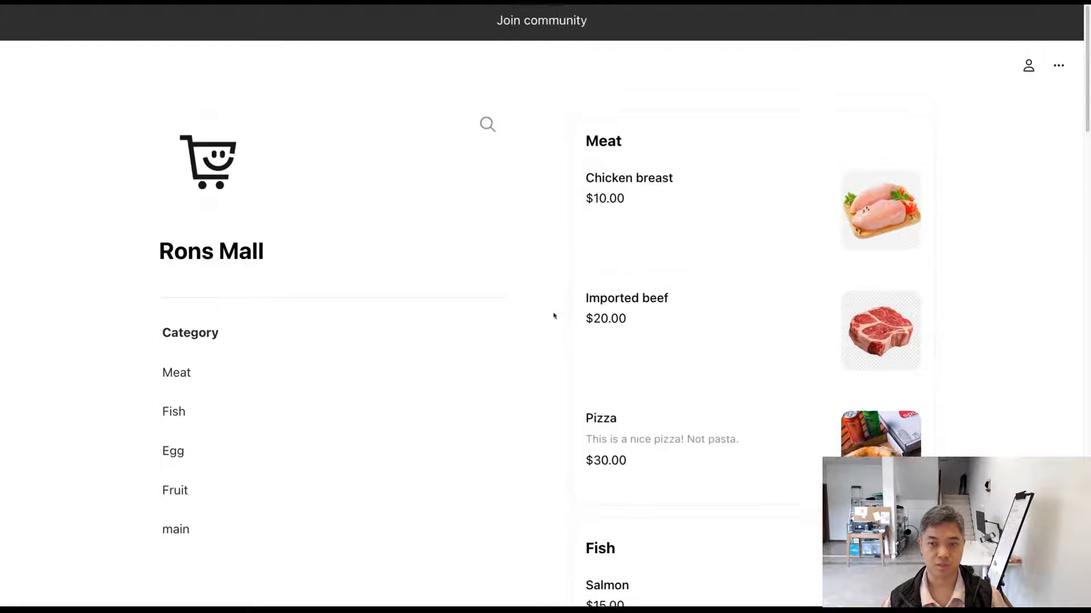
scroll(553, 316, down, 1)
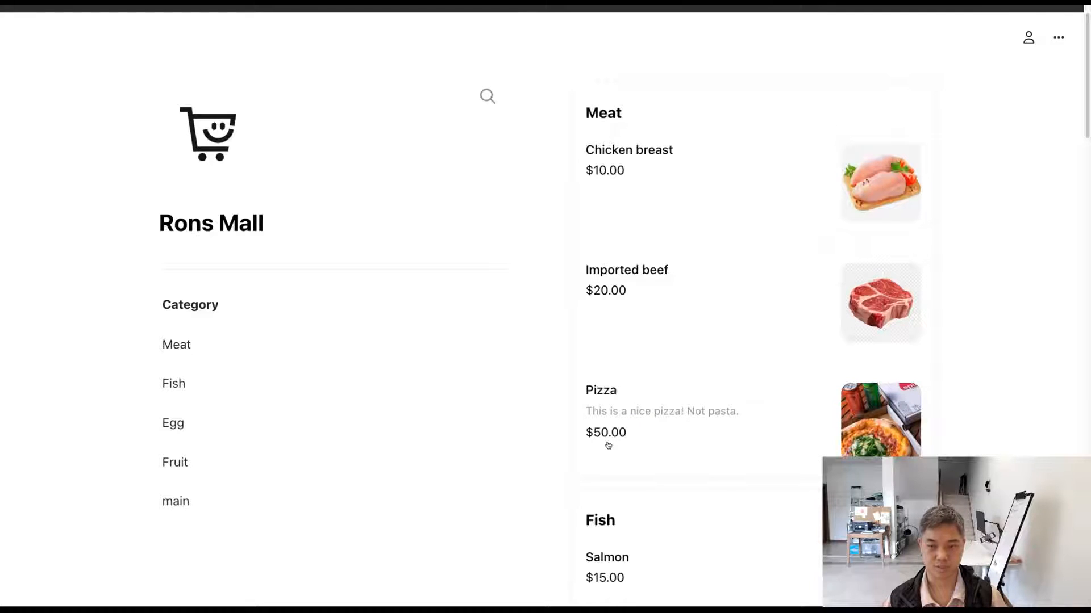
click(602, 389)
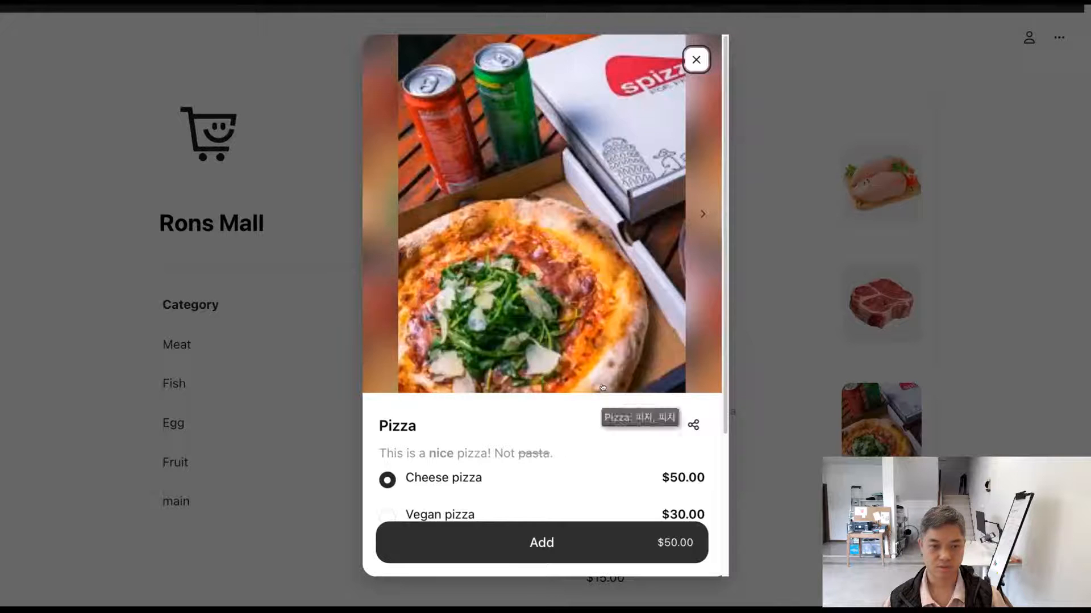
scroll(463, 460, down, 1)
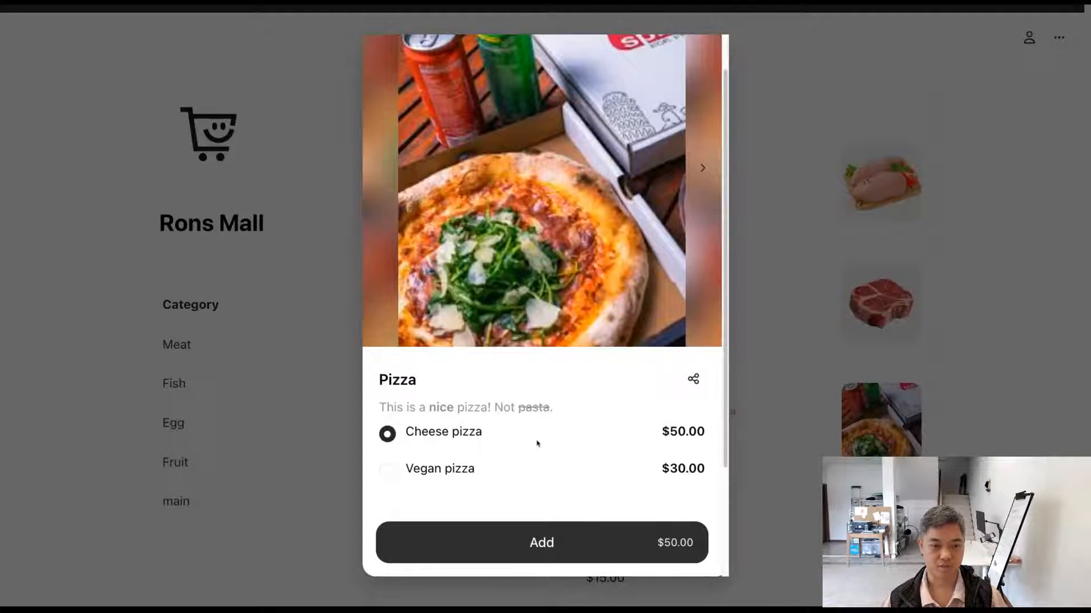
click(732, 448)
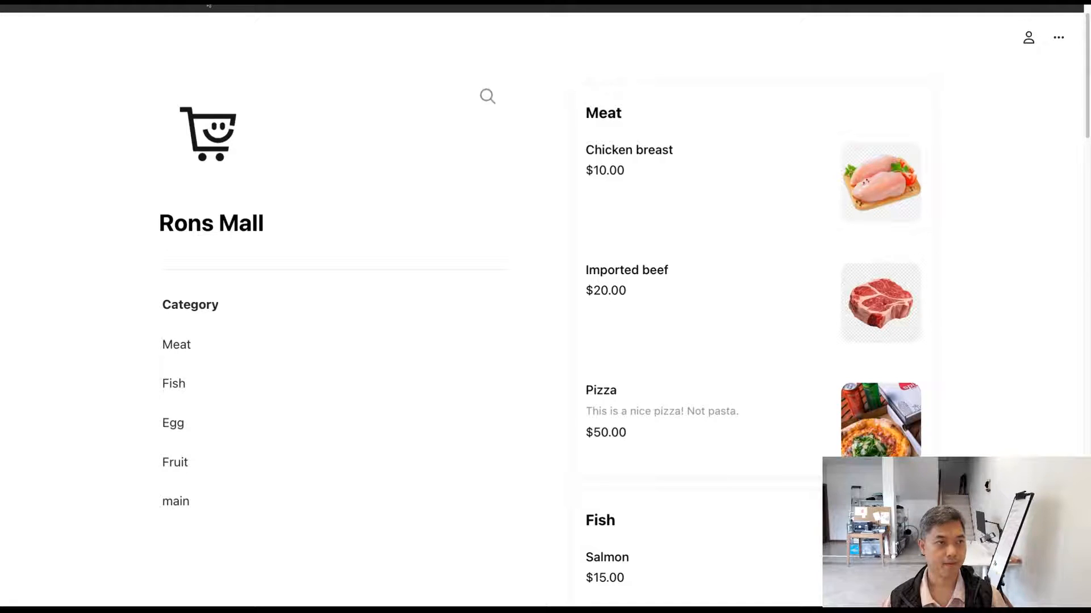
Step: Turn on quantity tracking for the product in the editor, with 3 for Cheese pizza and 6 for Vegan pizza
click(209, 6)
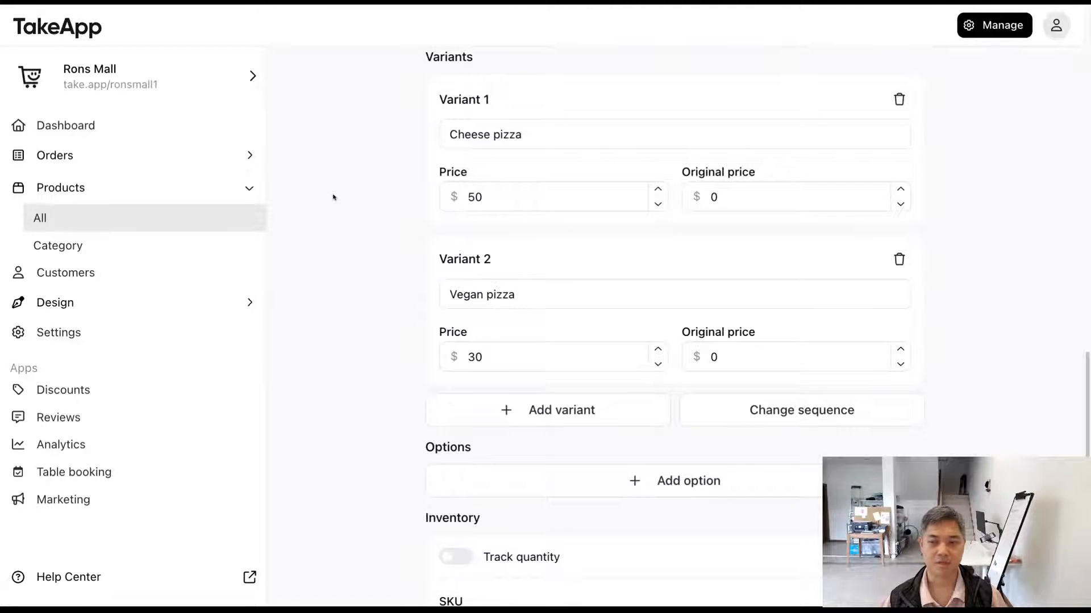
drag(426, 99, 490, 99)
click(413, 99)
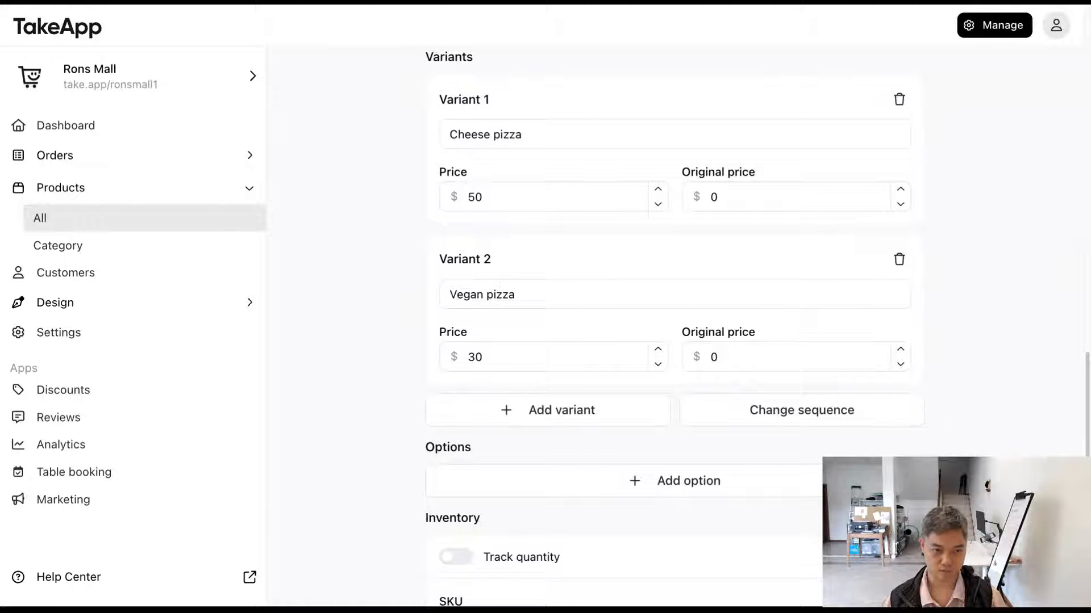
scroll(675, 330, down, 3)
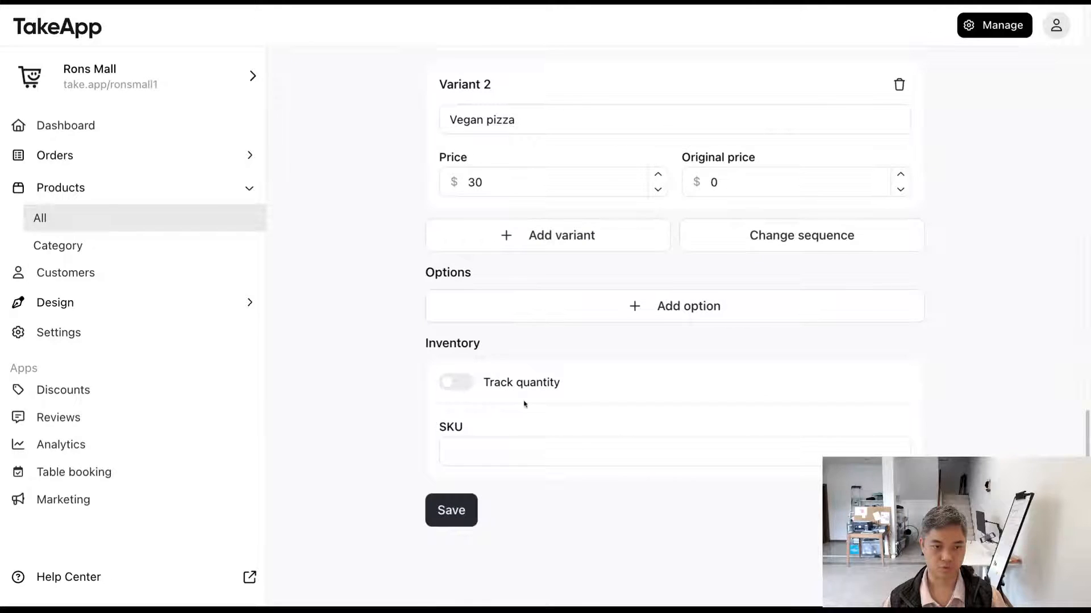
click(459, 384)
scroll(512, 384, down, 2)
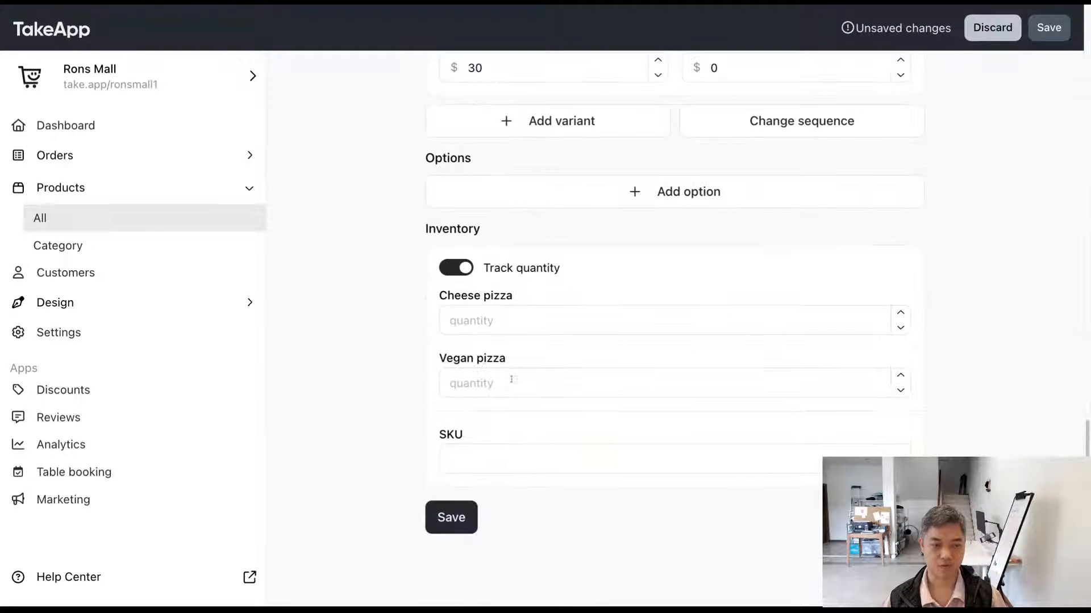
click(494, 321)
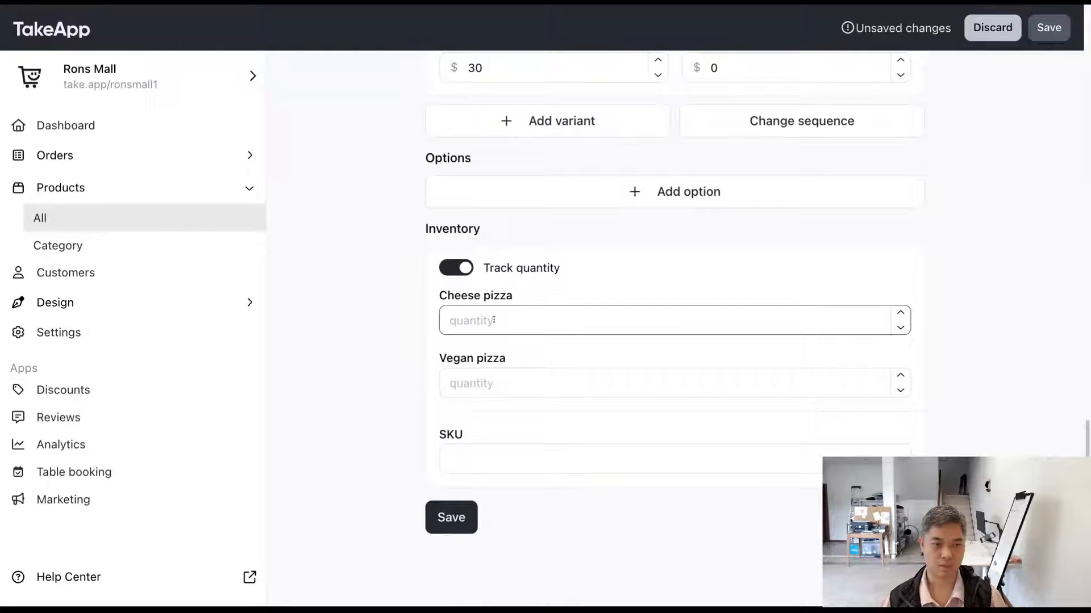
text(3)
key(Tab)
text(6)
click(395, 393)
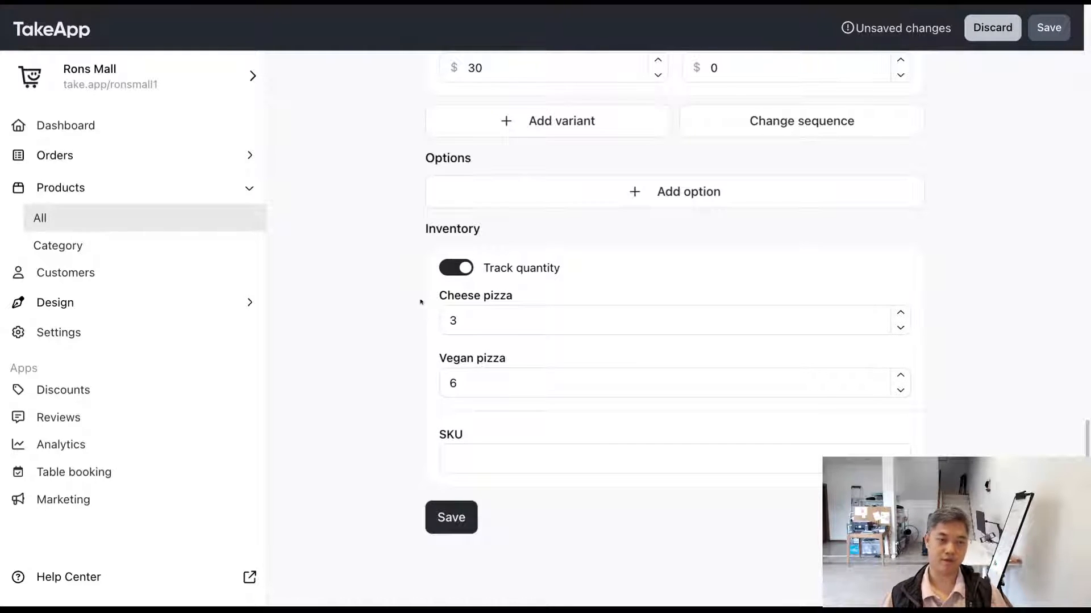
Step: Examine the Variants, Options and Inventory sections of the product editor
scroll(379, 358, up, 5)
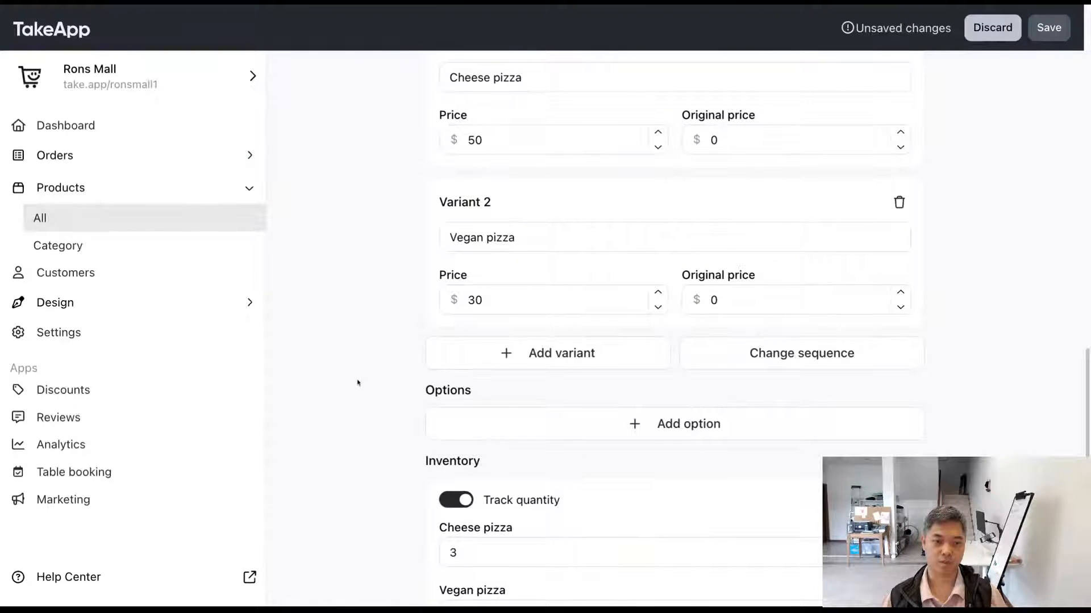
drag(357, 383, 497, 389)
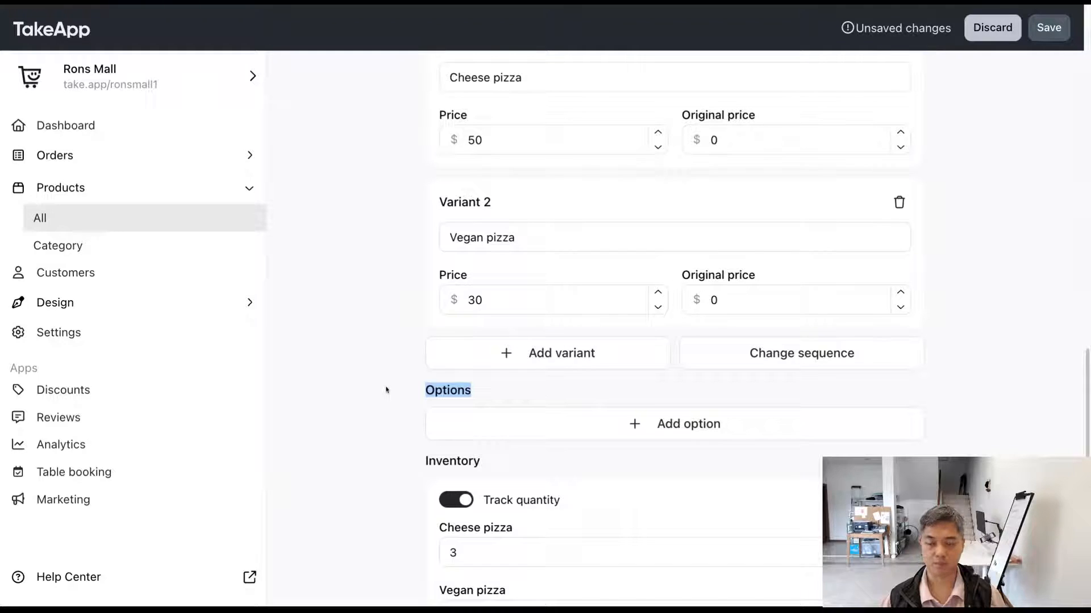
scroll(674, 324, down, 5)
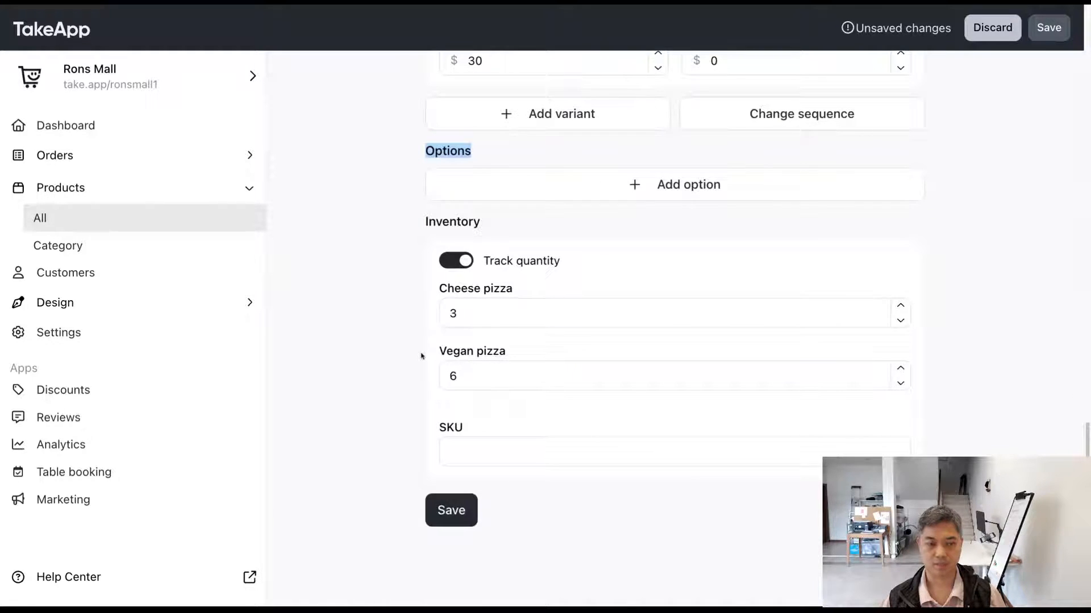
scroll(417, 353, up, 4)
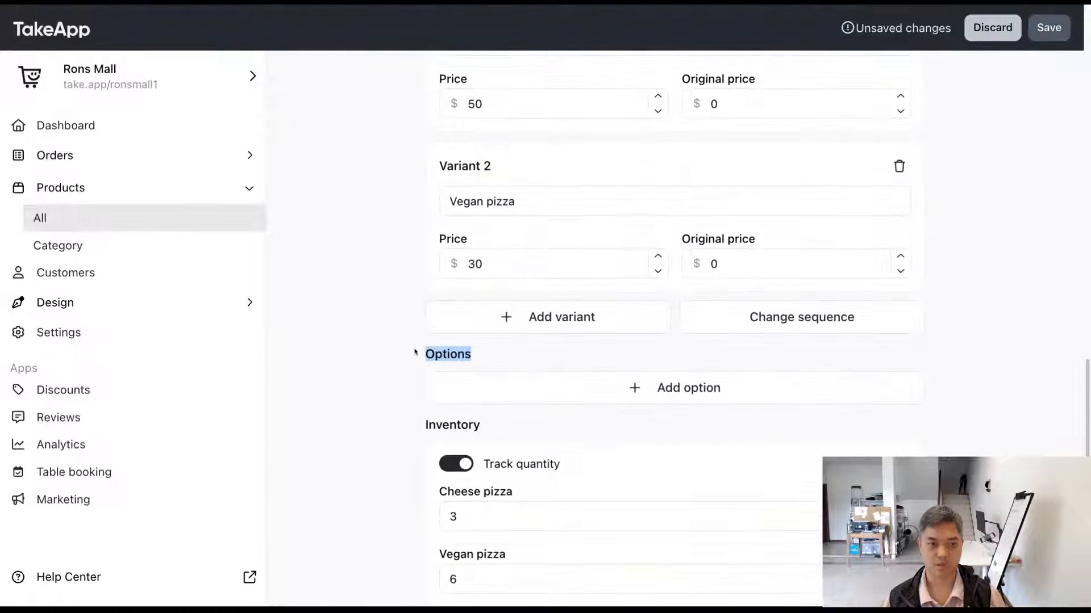
click(422, 256)
scroll(404, 273, up, 2)
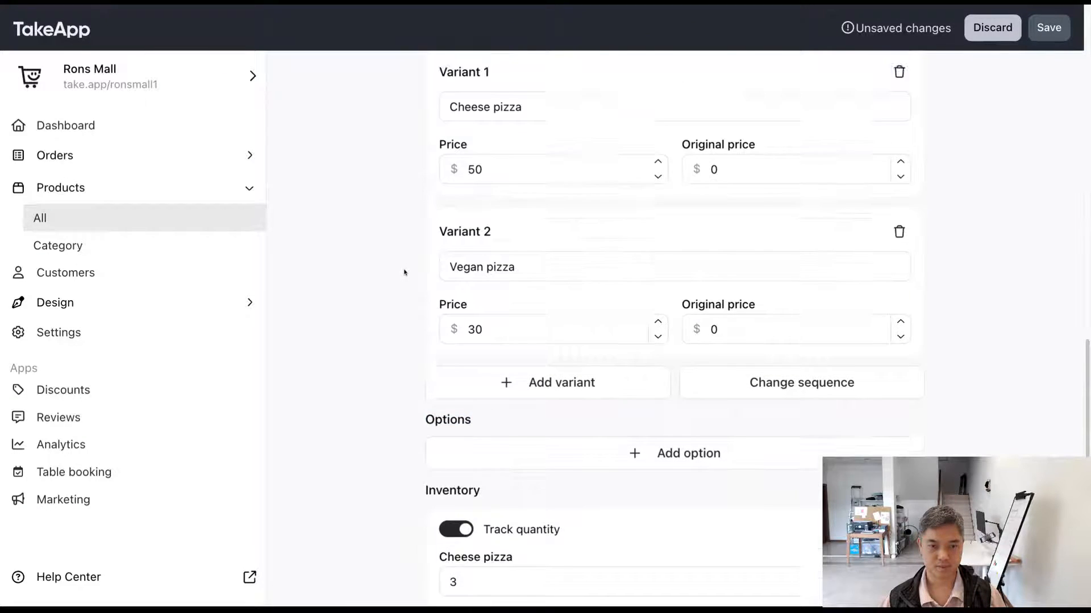
scroll(404, 272, down, 2)
scroll(404, 270, down, 1)
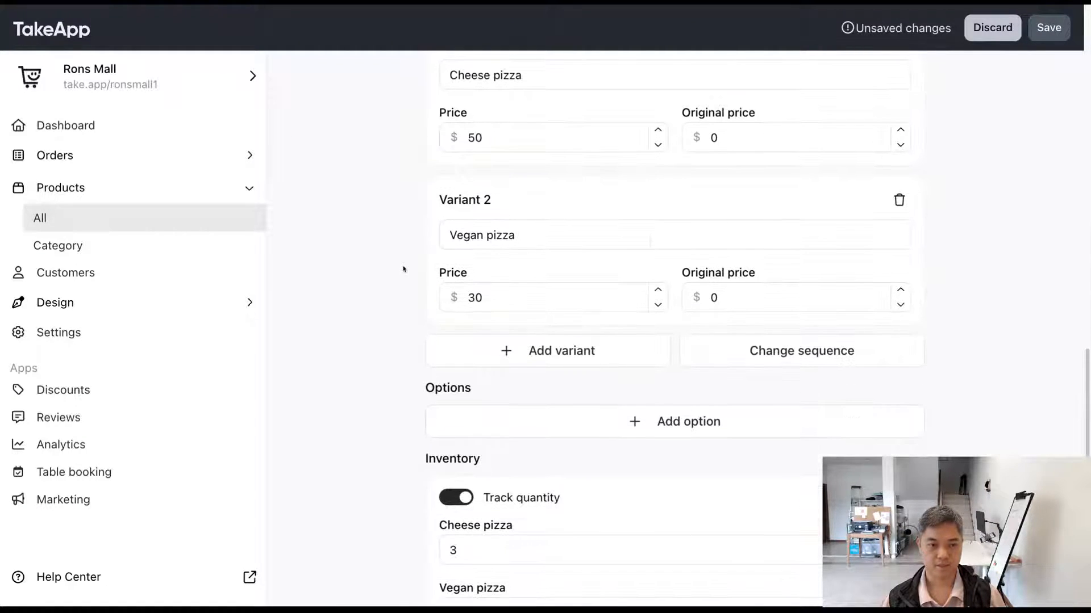
scroll(404, 269, up, 3)
scroll(404, 270, down, 3)
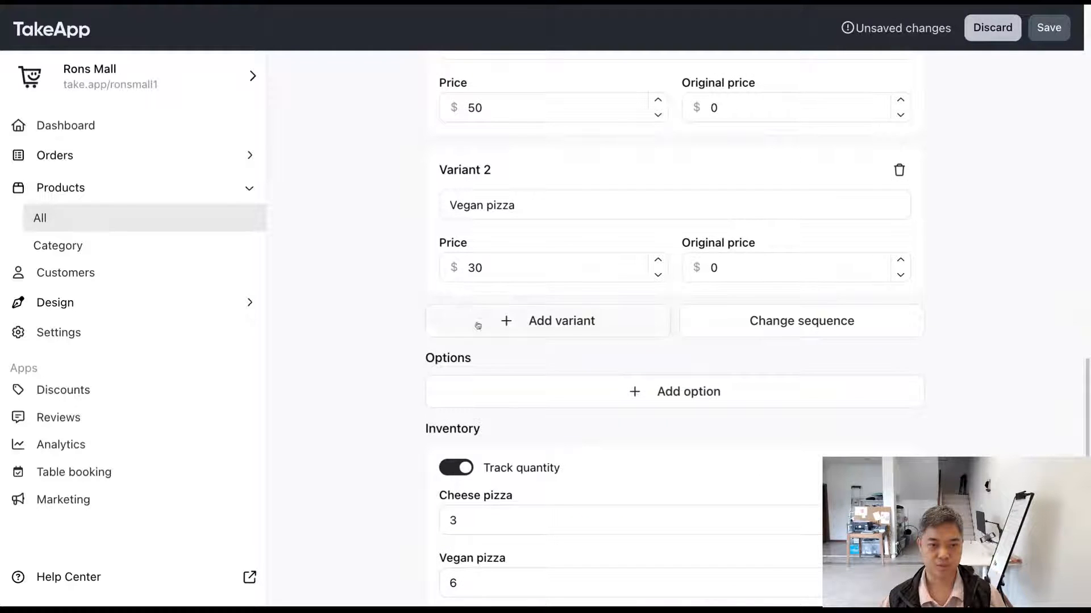
Step: Add a required text option named "Do you need pepper?" to the product
click(558, 402)
scroll(558, 401, down, 3)
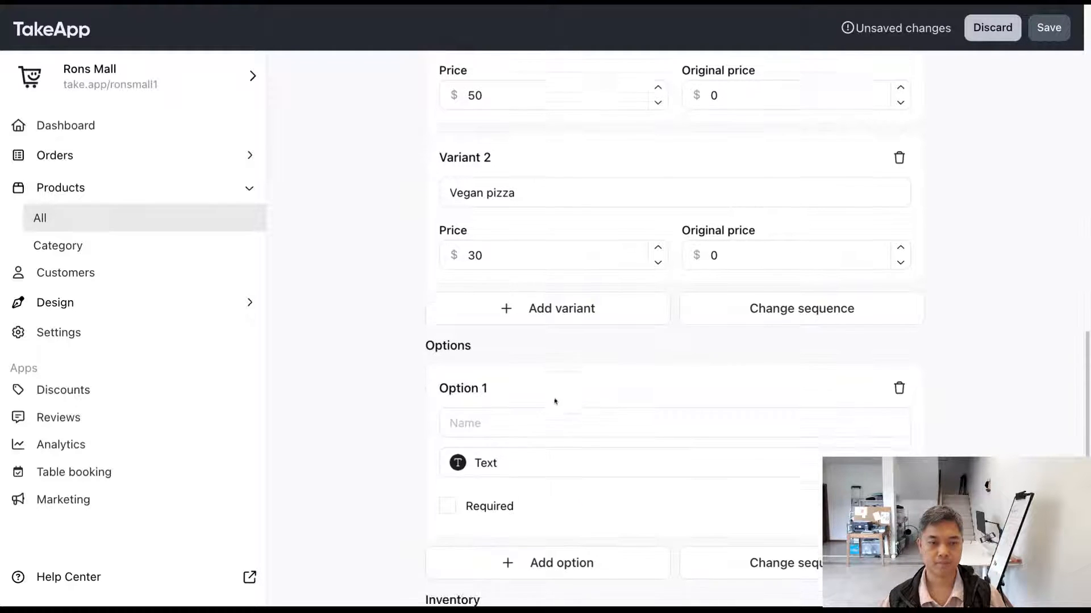
click(533, 291)
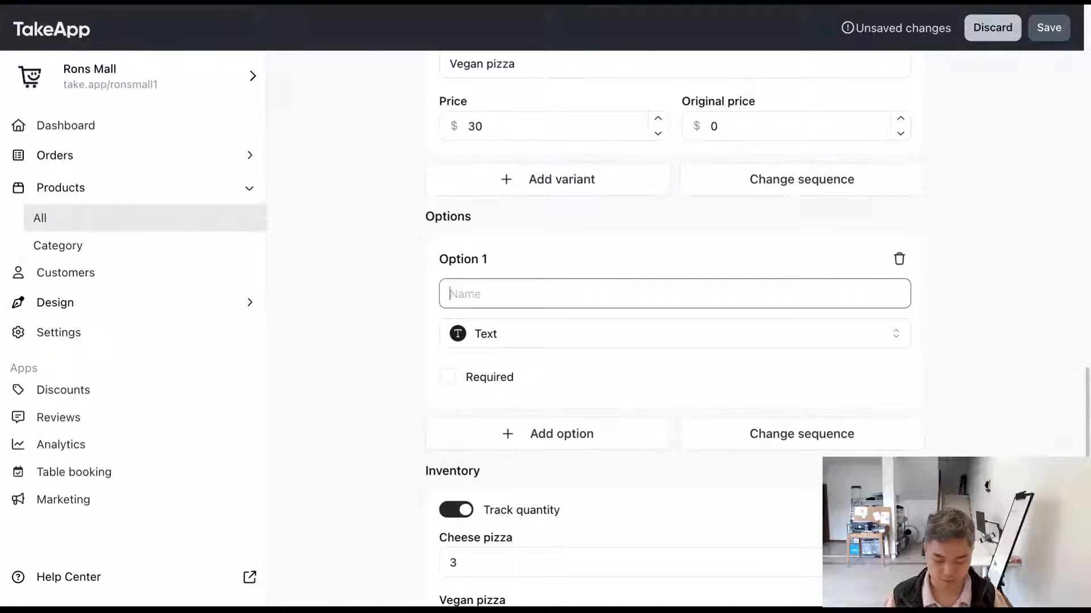
text(Do you need k)
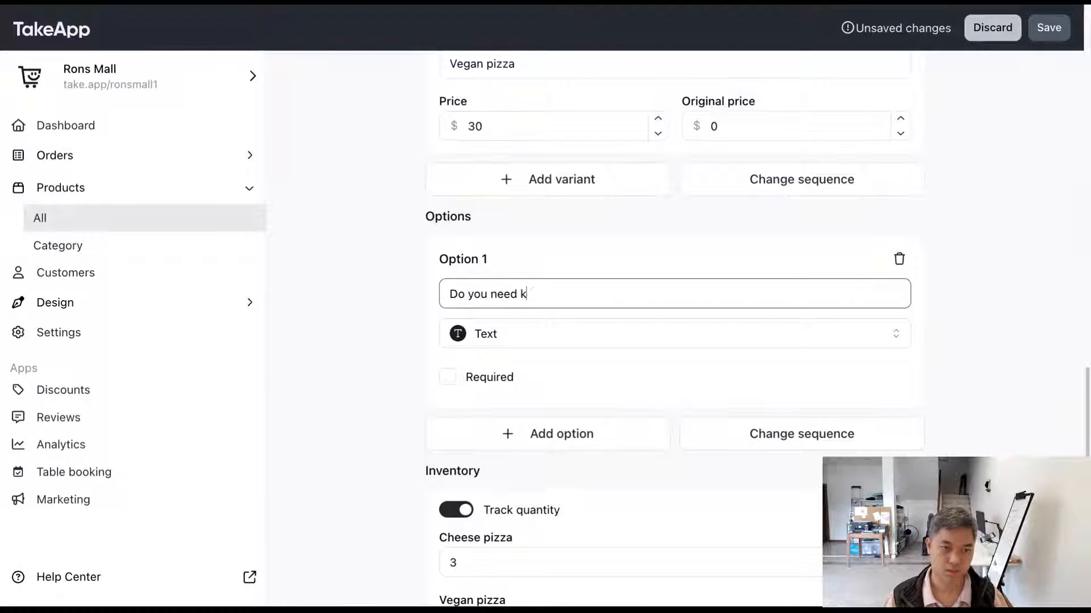
key(BackSpace)
text(pepper?)
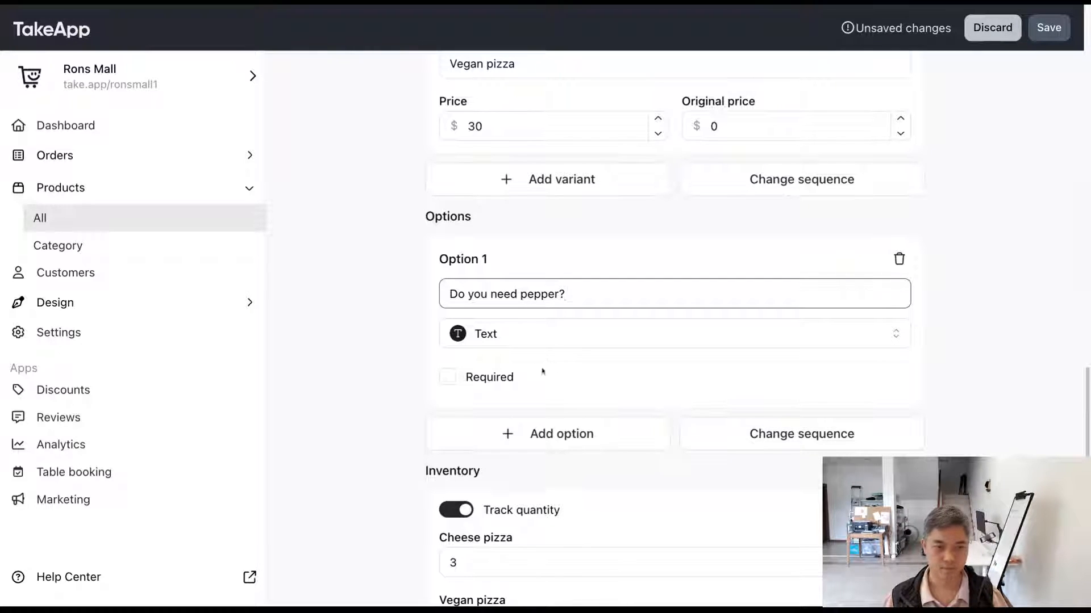
click(455, 380)
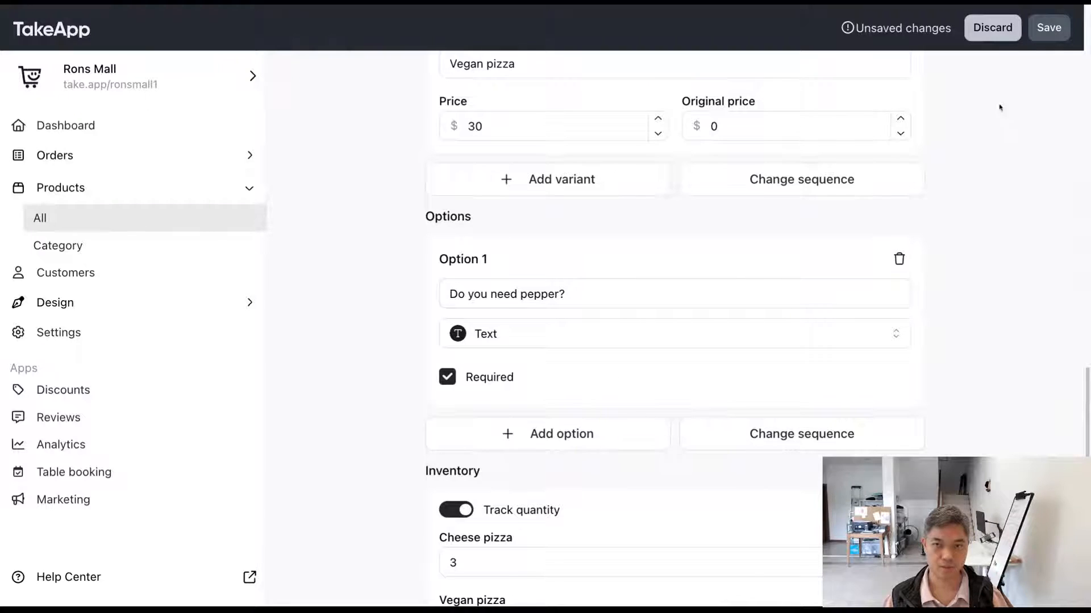
Step: Save the product and check the variant stock and the pepper question in the storefront's Pizza view
click(1059, 28)
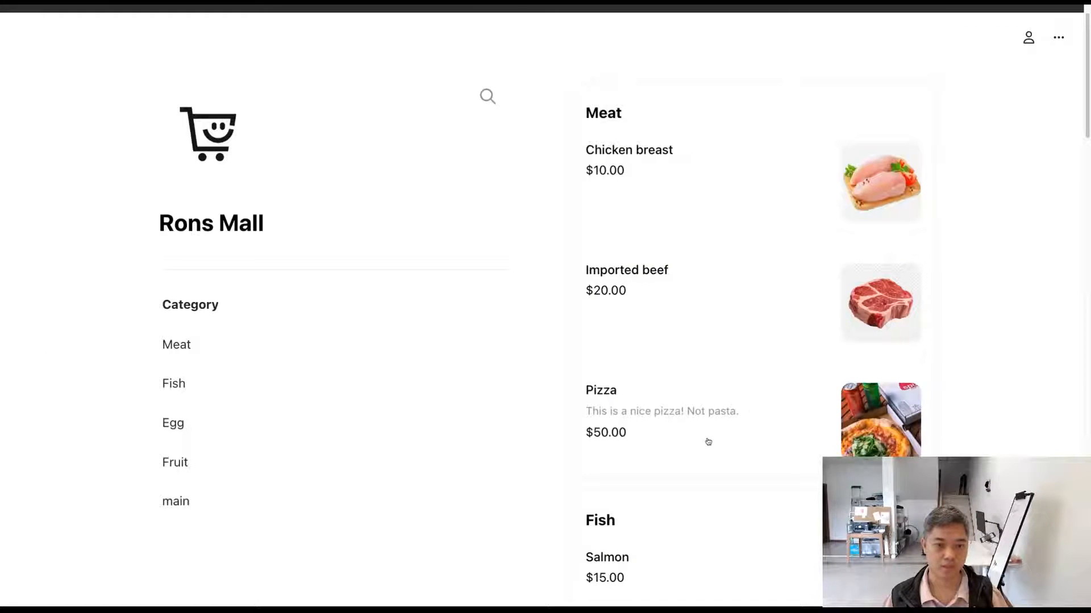
click(708, 440)
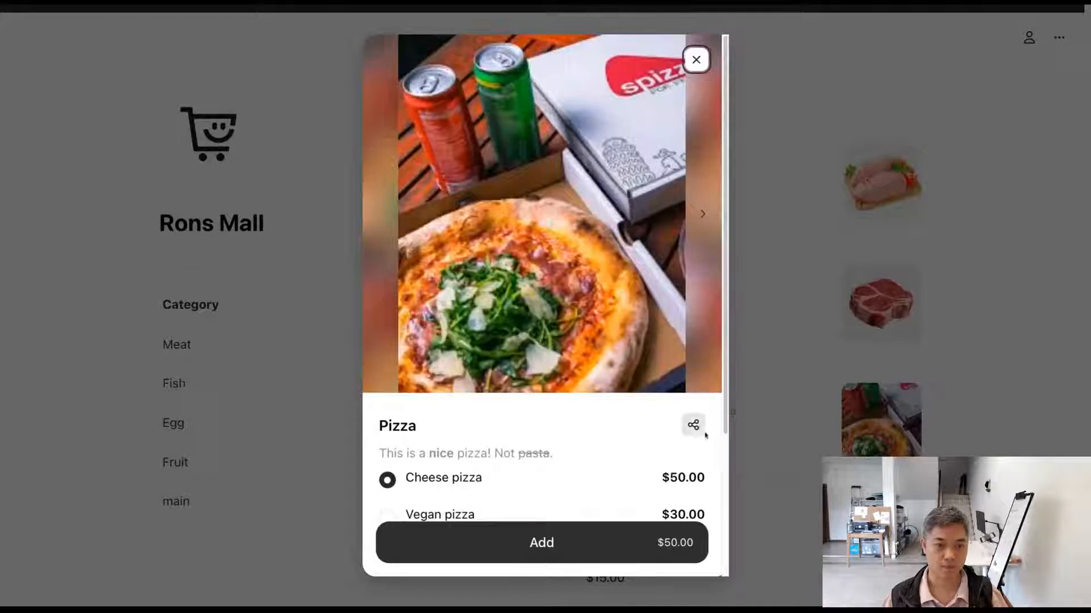
scroll(615, 398, down, 5)
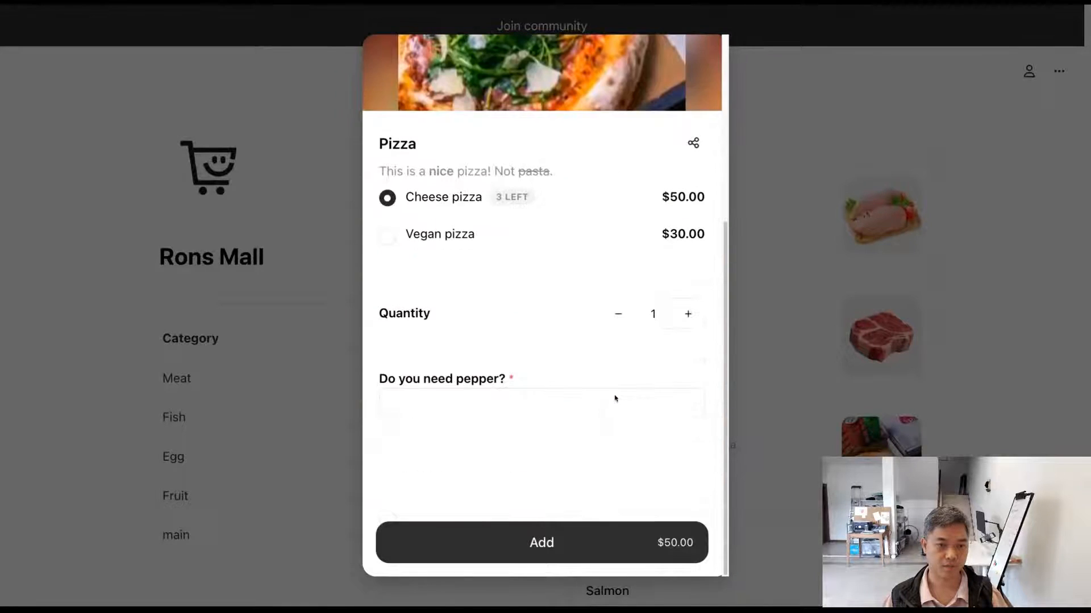
scroll(578, 385, up, 1)
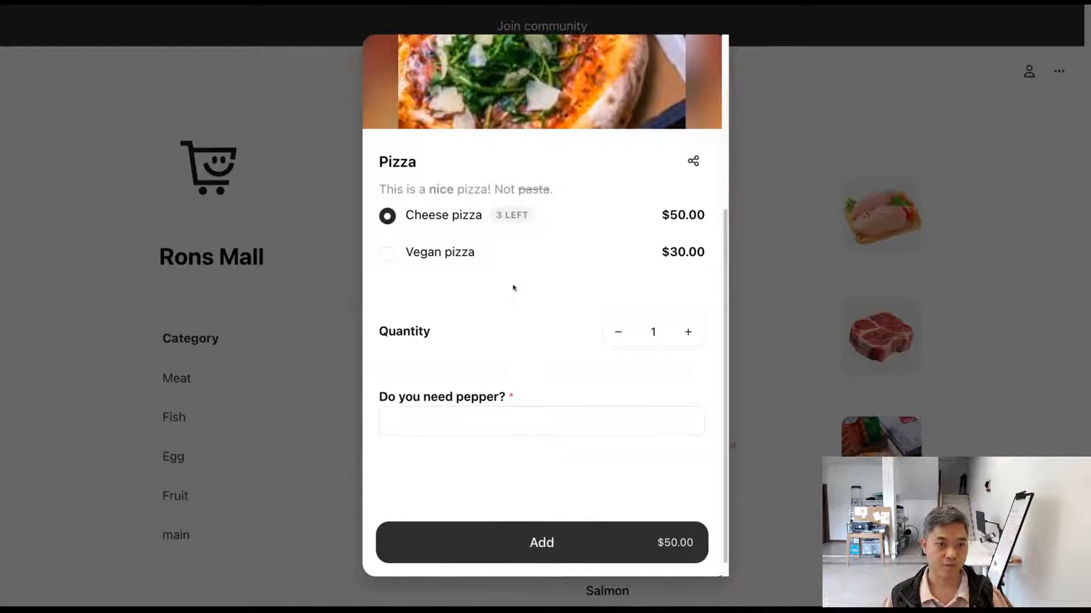
scroll(531, 316, down, 1)
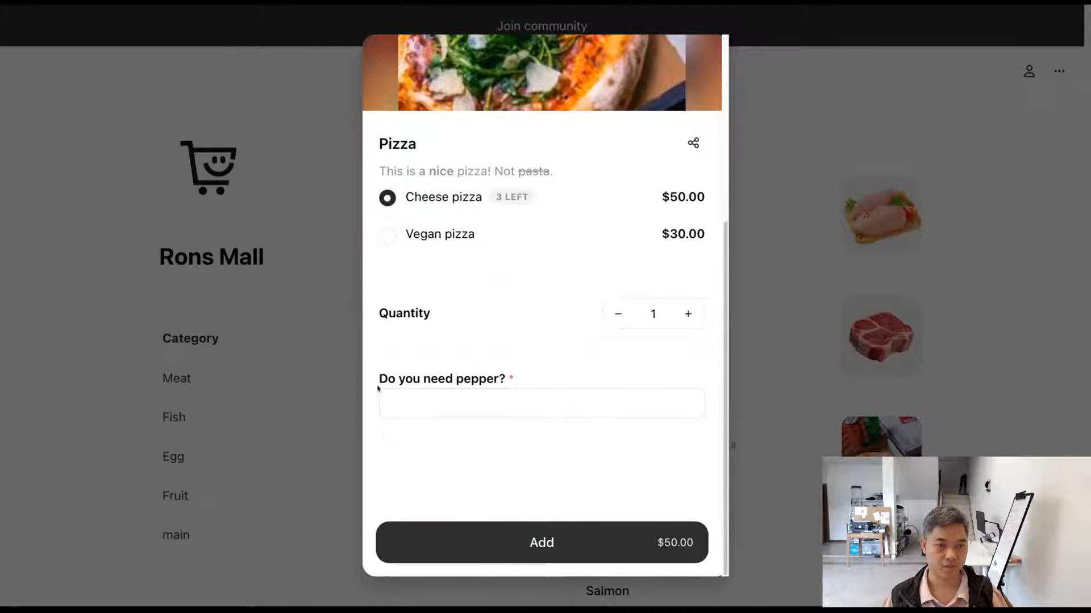
drag(374, 379, 541, 386)
click(563, 380)
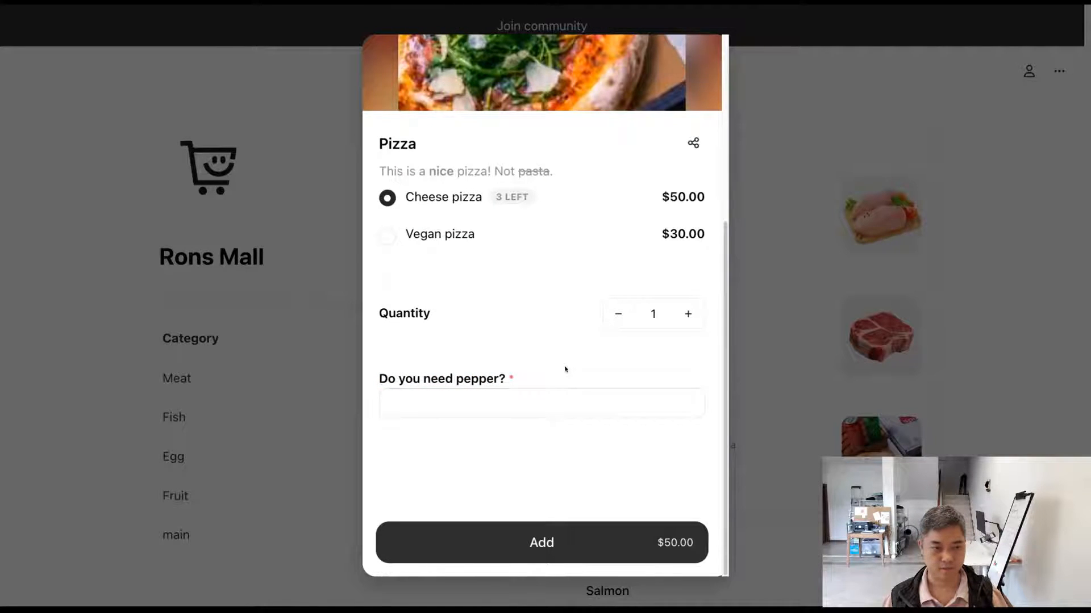
Step: Test the required pepper question by submitting it blank, and add the Cheese pizza to the cart with the answer "Yes"
click(551, 543)
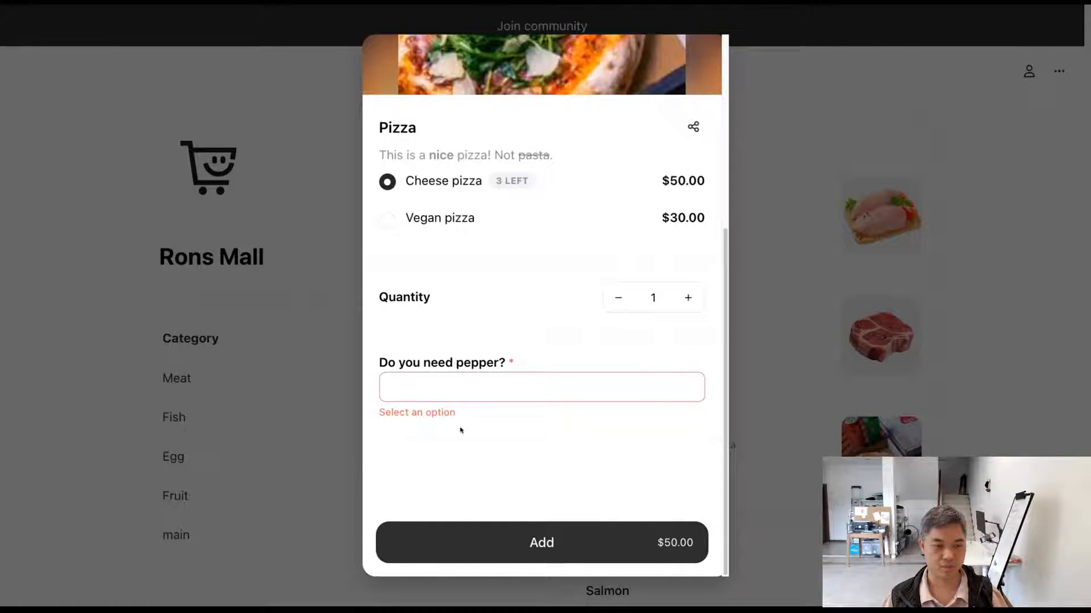
text(Yes)
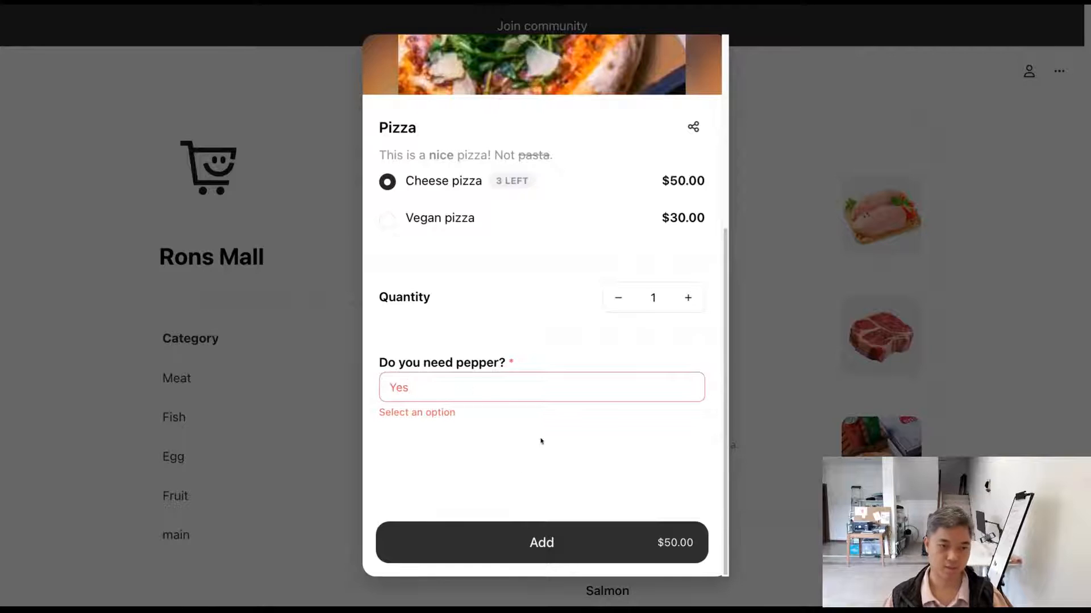
click(550, 541)
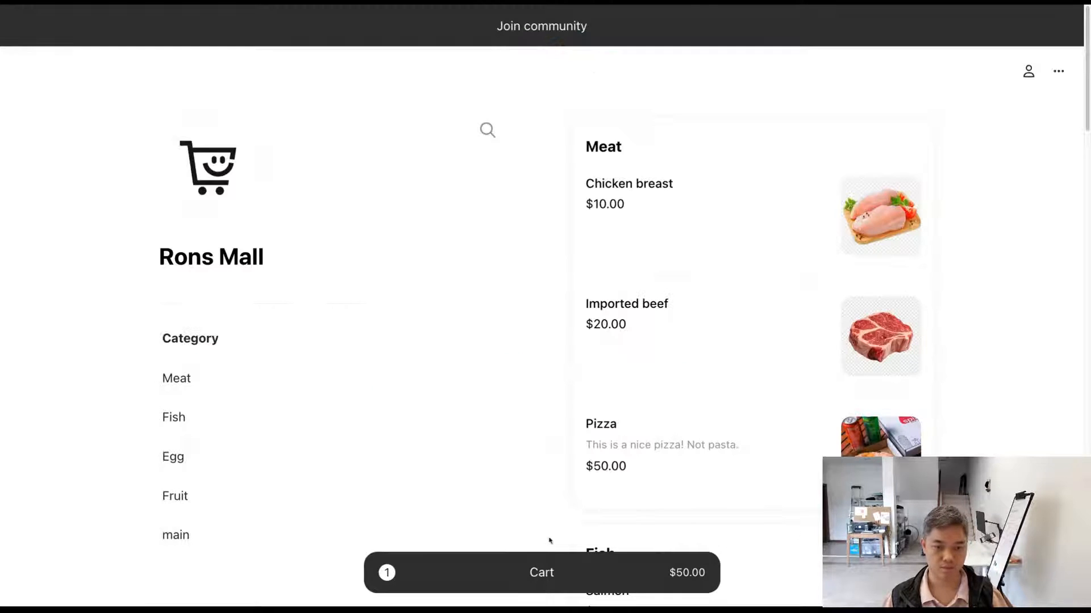
Step: Open the cart to check the pepper answer listed under the Cheese pizza, and close the cart
click(579, 573)
drag(777, 124, 814, 125)
click(954, 188)
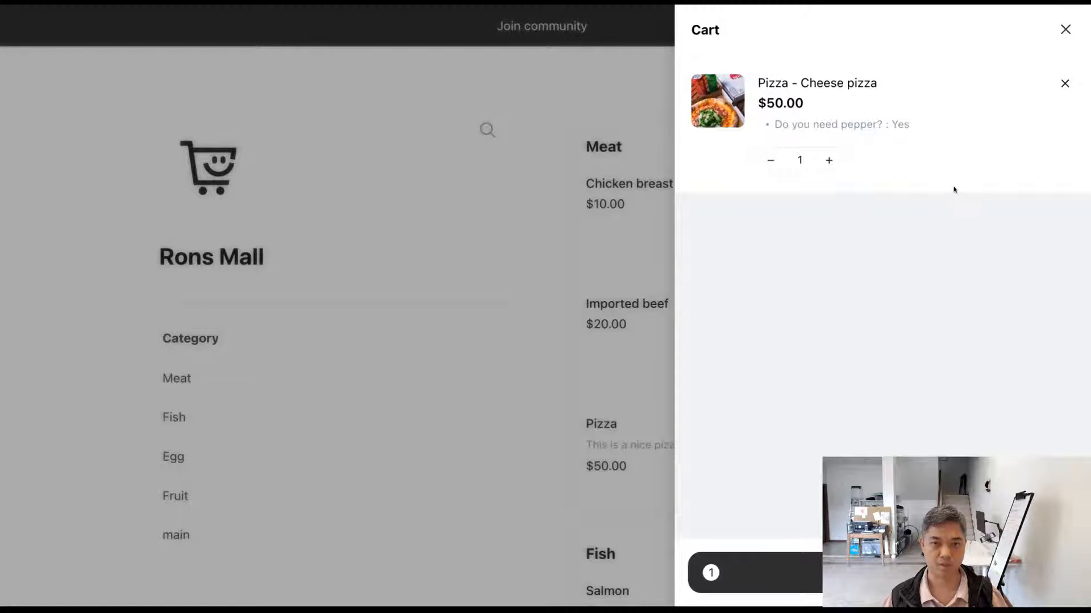
click(616, 242)
Step: Reopen the storefront's Pizza view to review its order form, and return to the variants in the product editor
click(736, 467)
scroll(591, 371, down, 3)
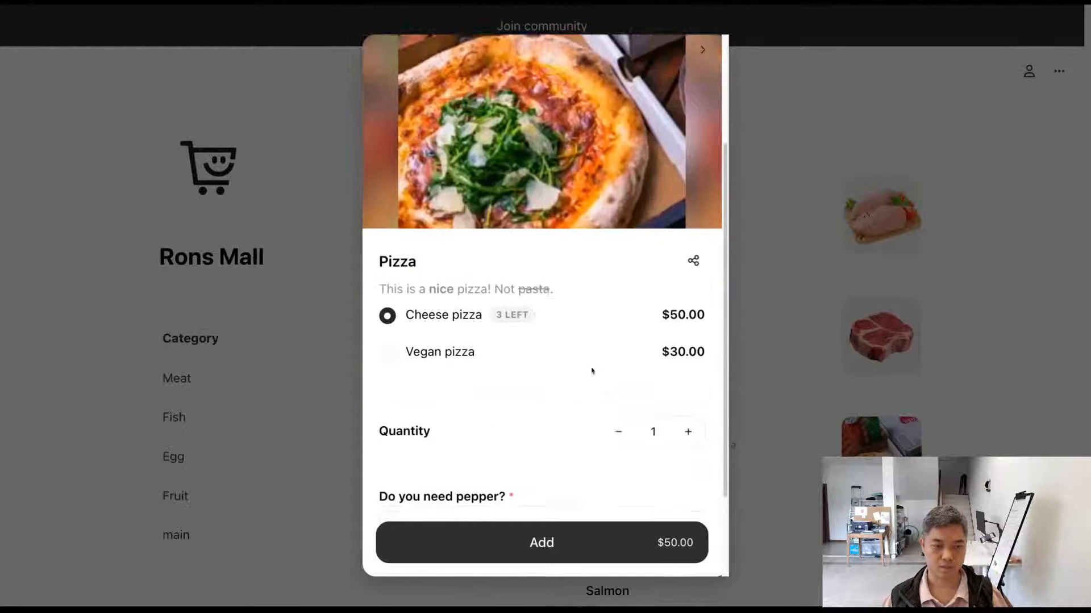
scroll(585, 386, down, 2)
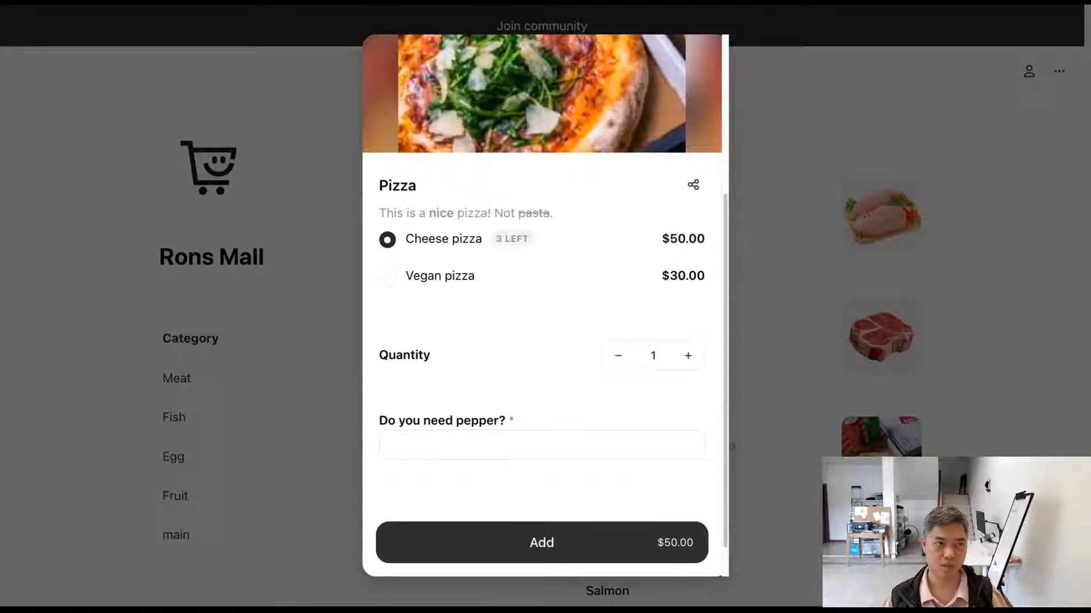
key(ctrl+shift+Tab)
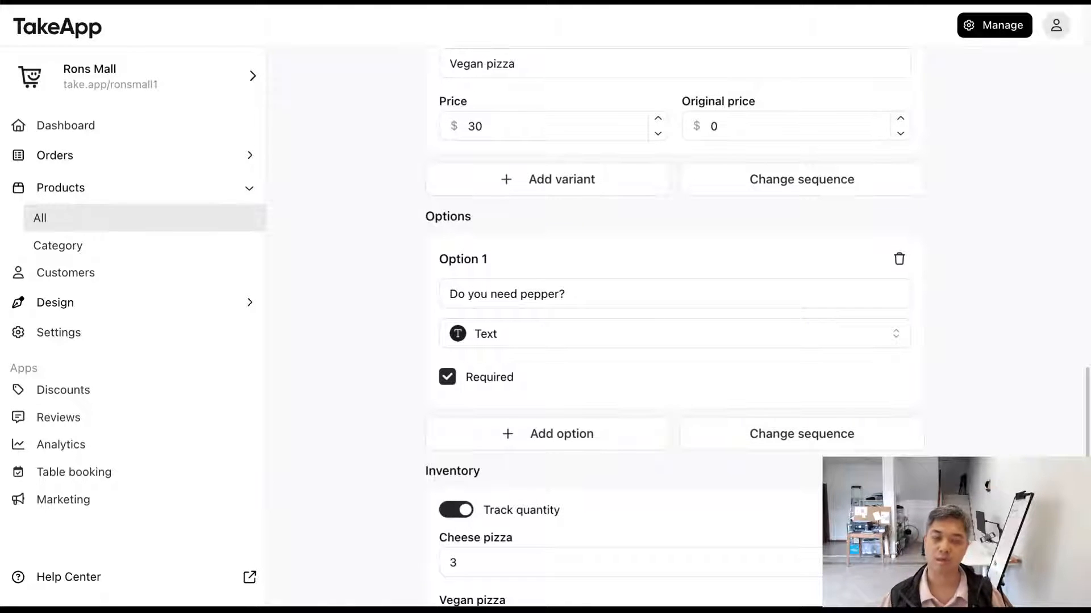
scroll(625, 358, up, 5)
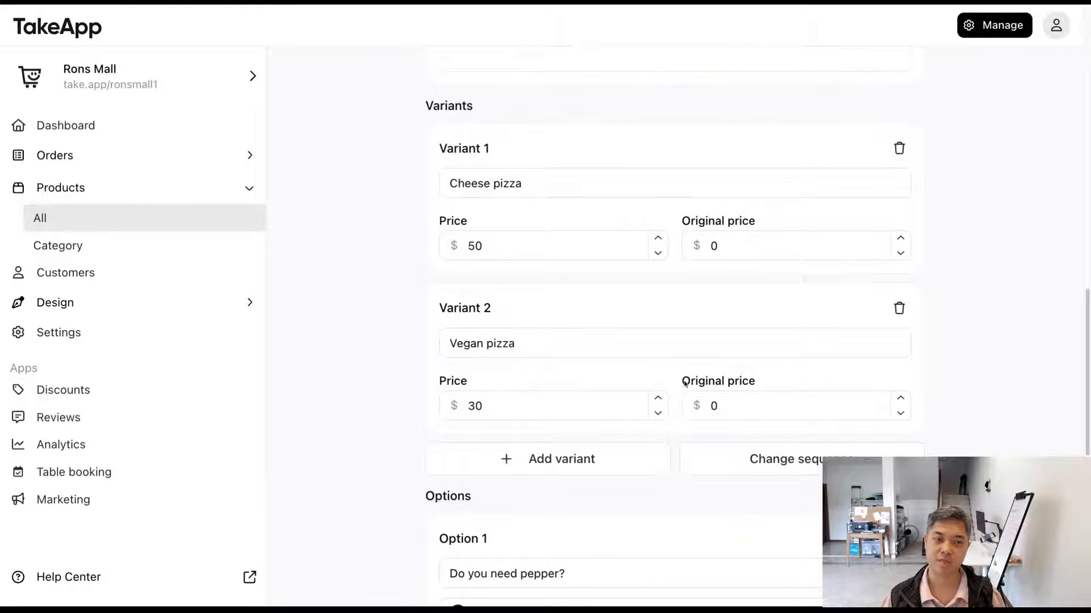
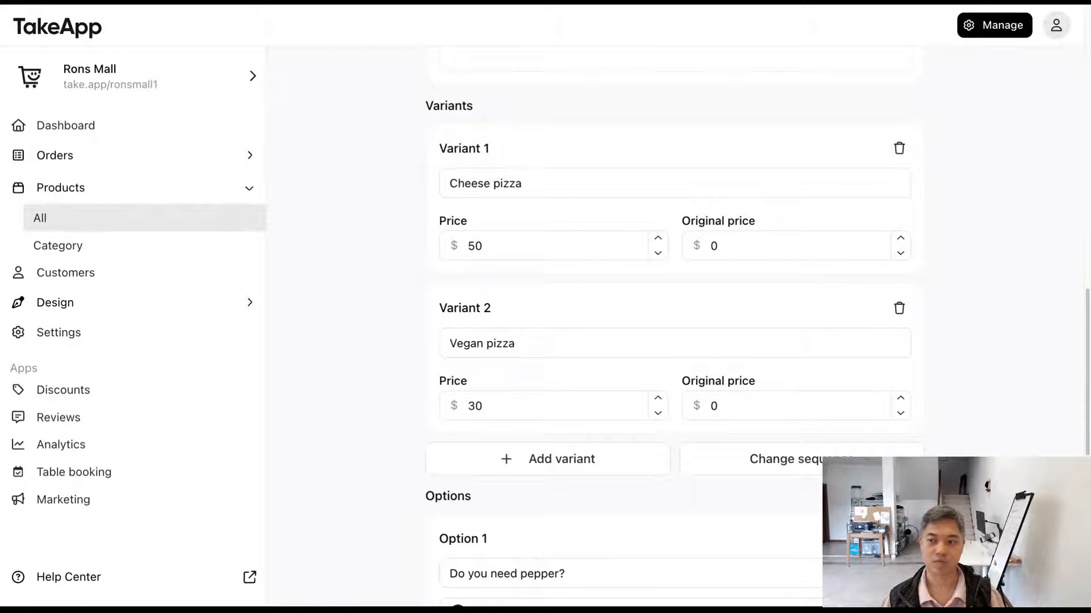
Step: Add a second option to the Pizza product and set its type to Checkbox
scroll(671, 327, down, 3)
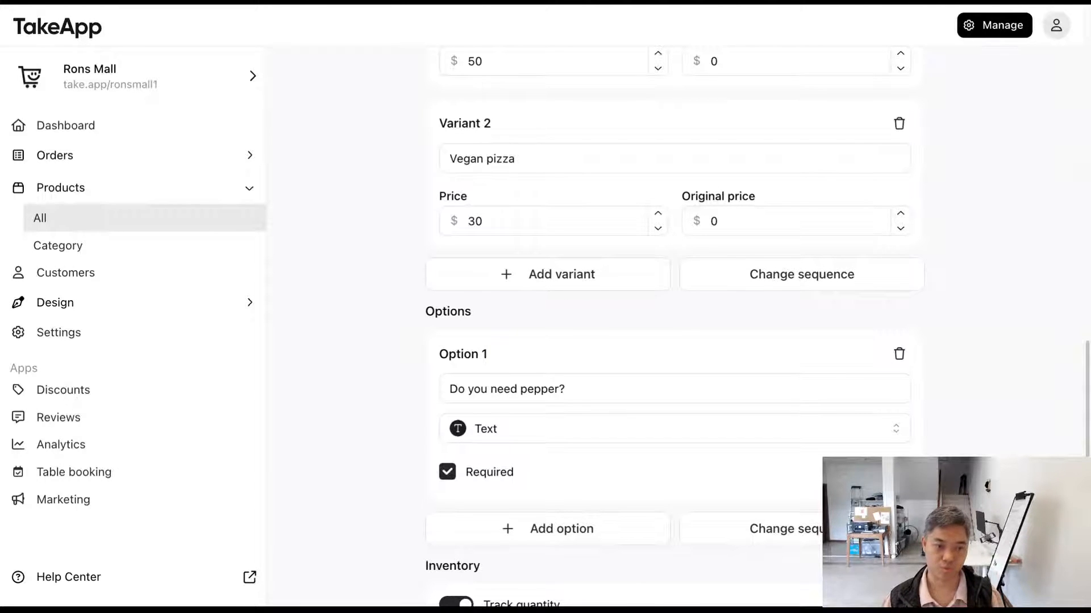
scroll(671, 326, down, 2)
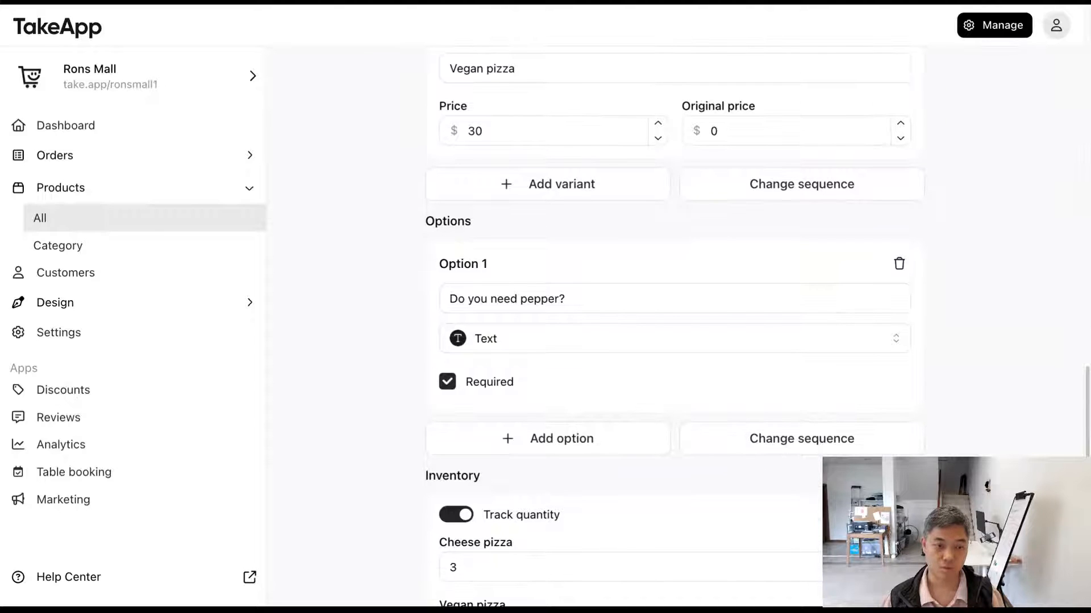
scroll(671, 327, down, 2)
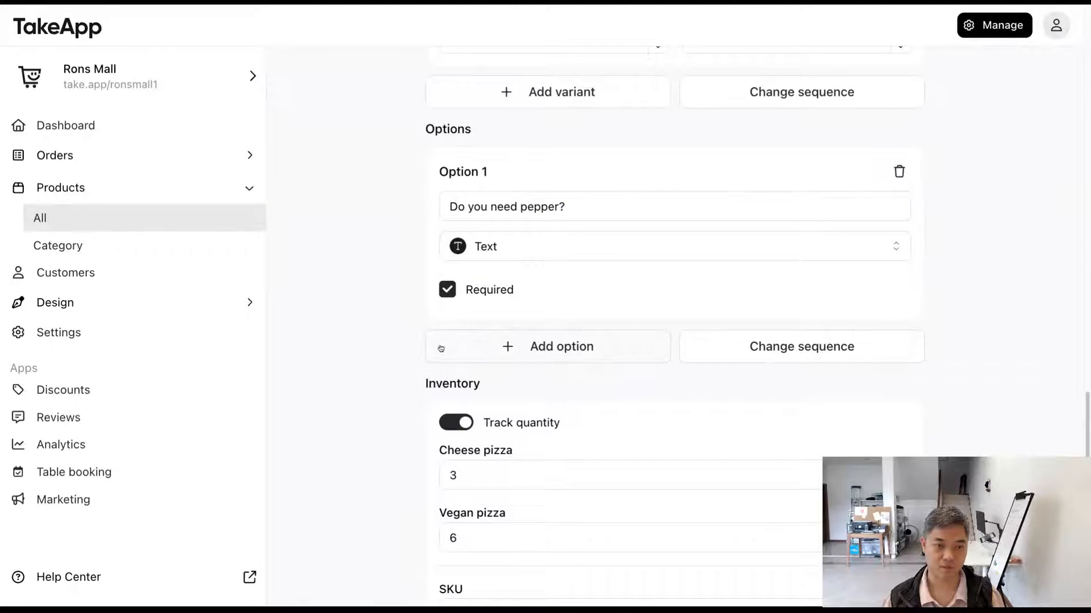
click(492, 351)
scroll(511, 355, down, 1)
scroll(537, 360, down, 1)
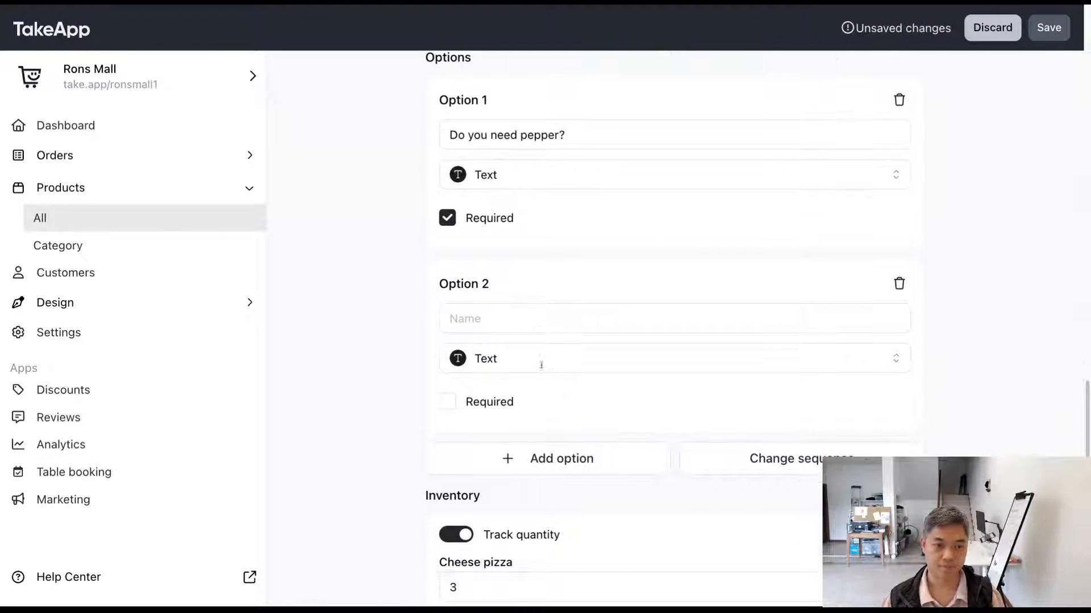
click(547, 369)
scroll(548, 380, down, 1)
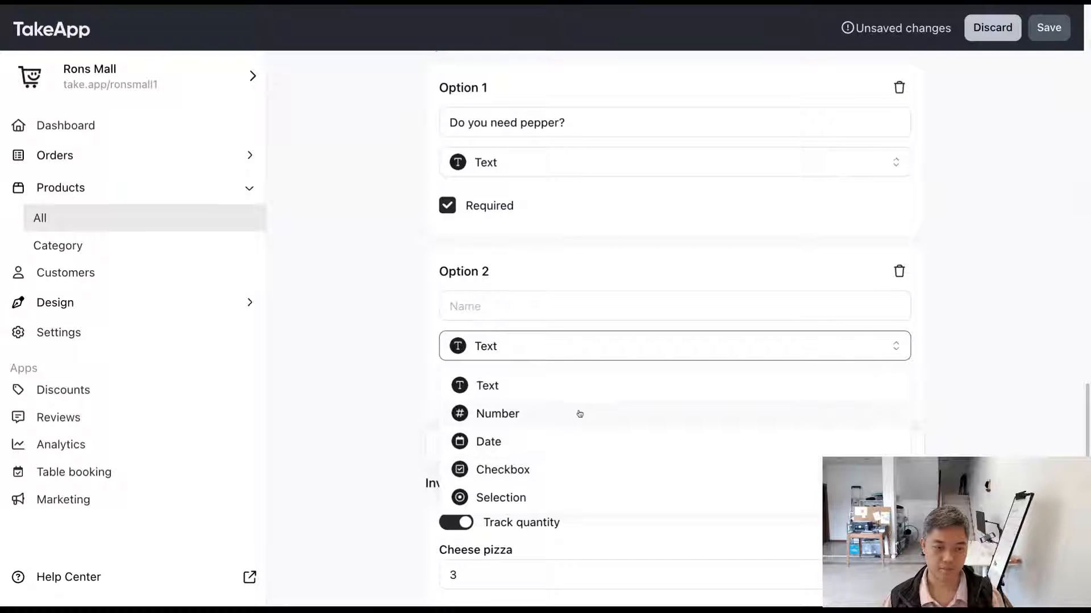
click(606, 497)
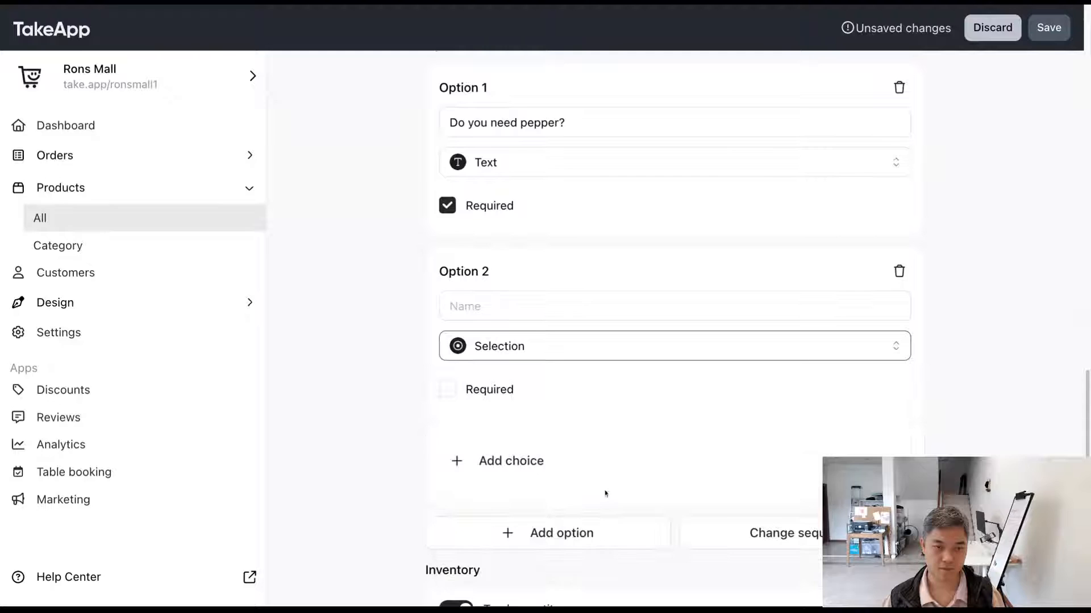
click(528, 355)
click(556, 475)
scroll(384, 386, down, 2)
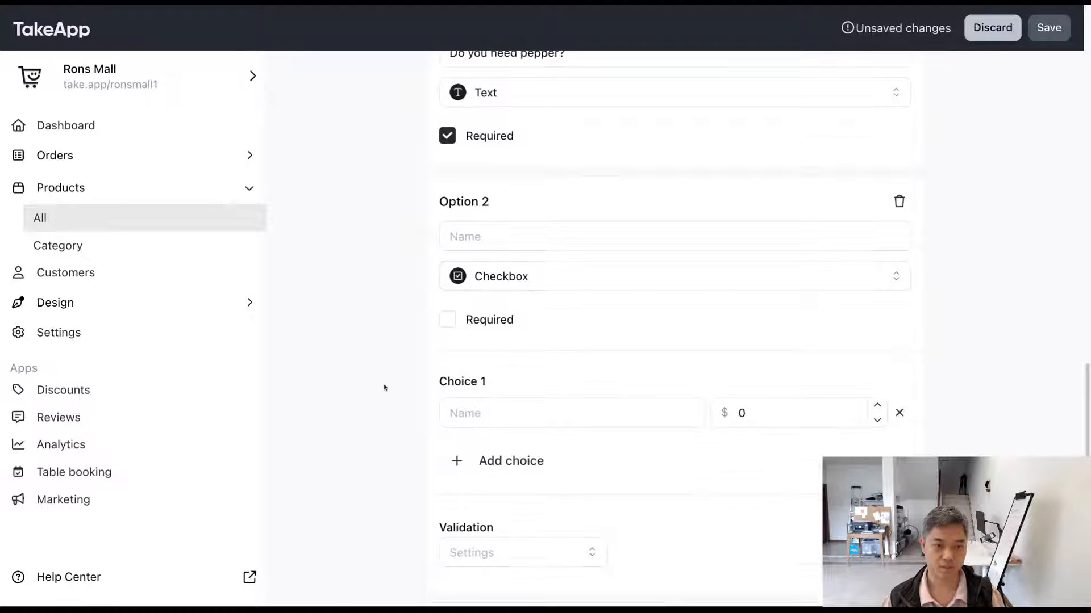
Step: Name the second option "Spicy level"
click(502, 242)
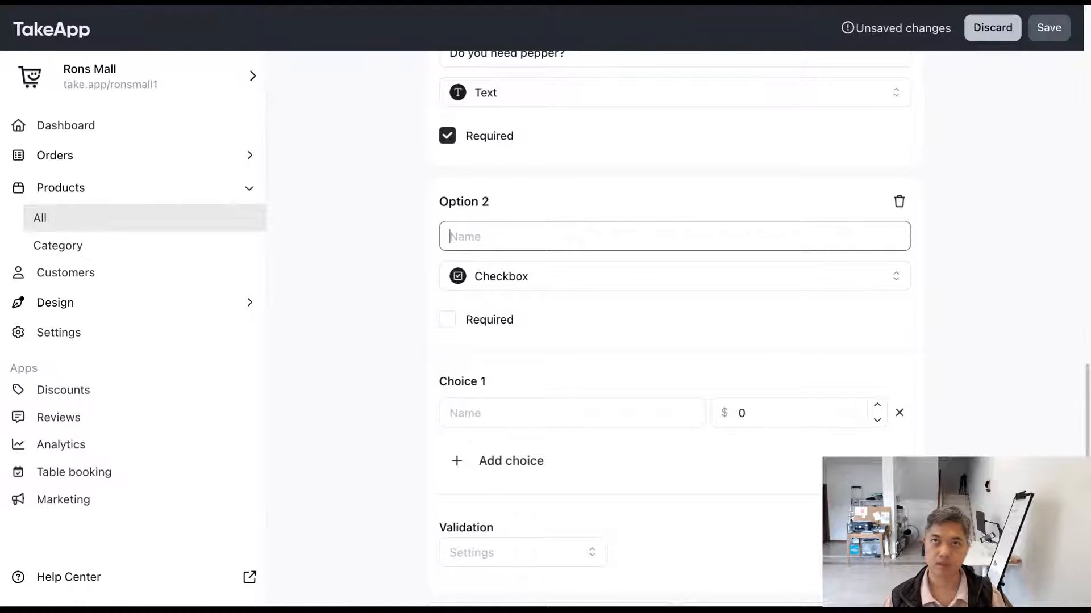
text(Spicy )
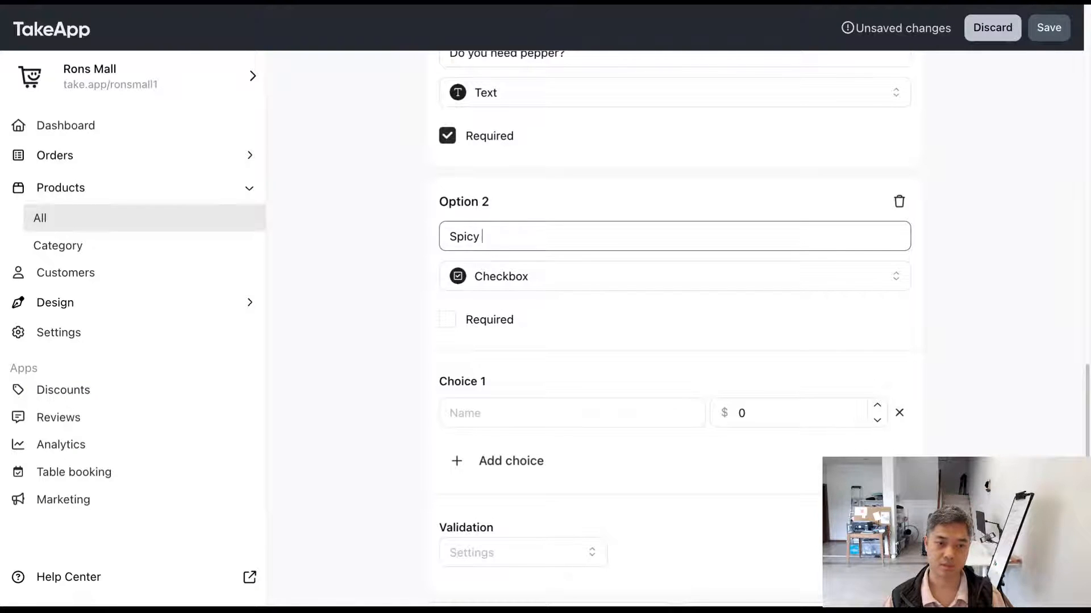
text(lelve)
key(BackSpace)
key(BackSpace)
key(BackSpace)
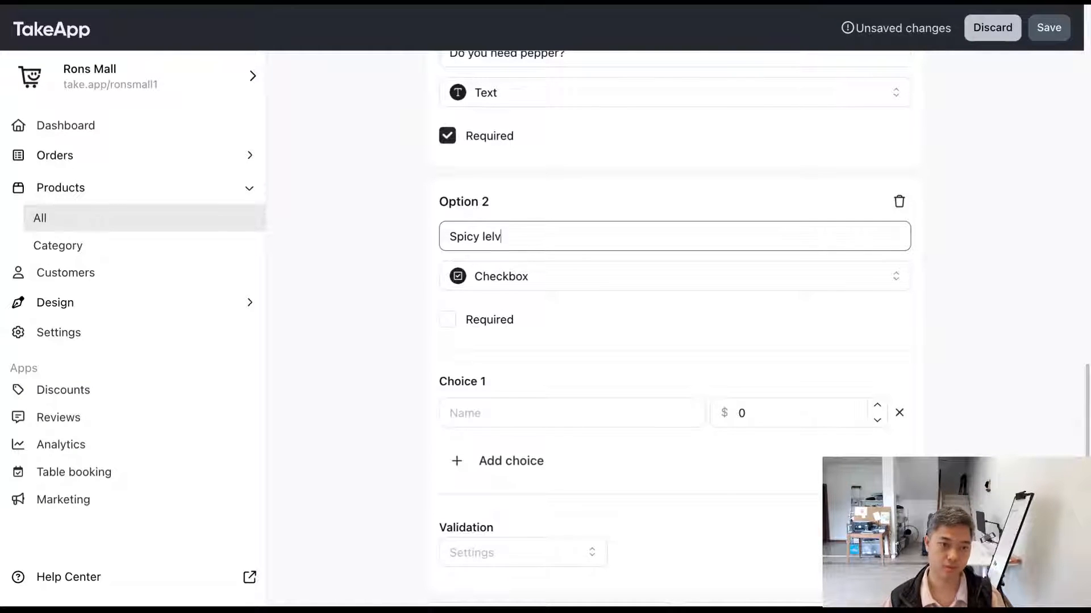
text(vel)
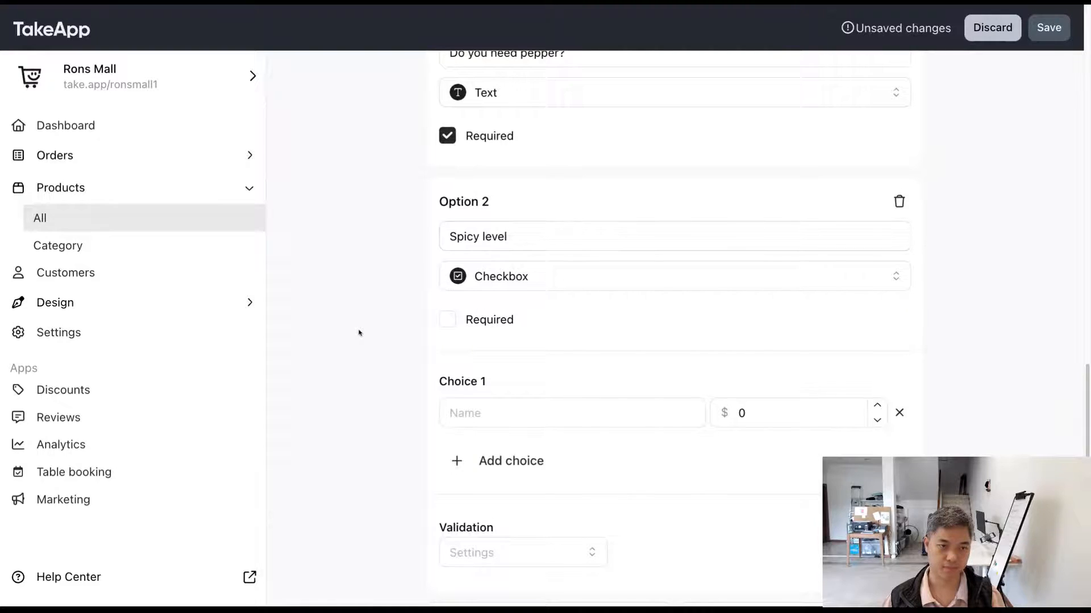
Step: Name the first choice of the Spicy level option "Not spicy"
click(498, 410)
scroll(498, 408, down, 1)
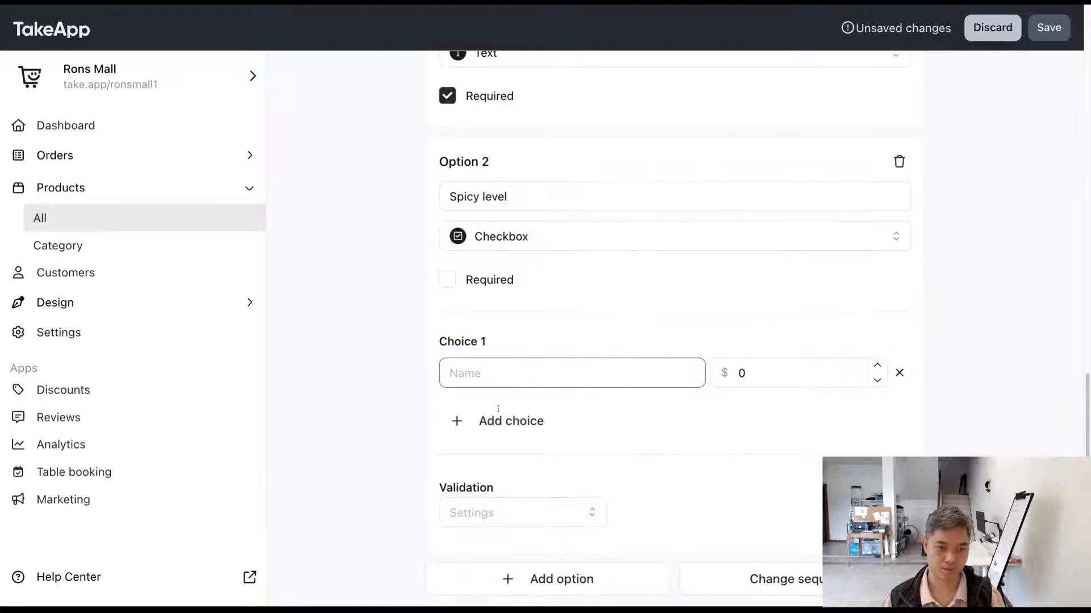
text(Not cpicy)
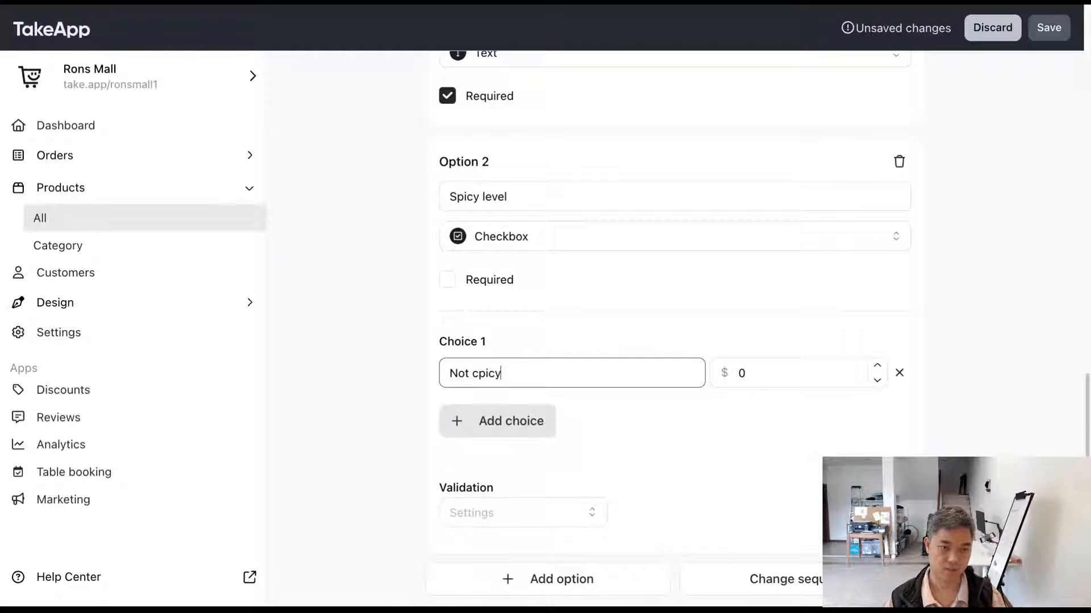
key(BackSpace)
key(BackSpace)
key(BackSpace)
key(BackSpace)
key(BackSpace)
text(spicy)
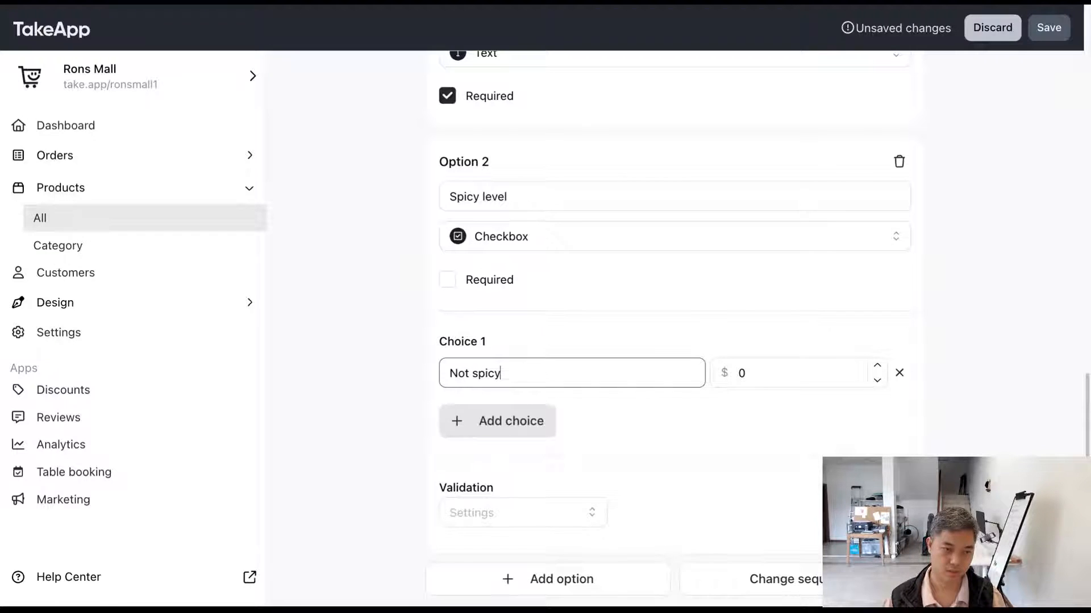
Step: Add a second choice named "Spicy" to the Spicy level option
click(498, 427)
click(495, 439)
text(S)
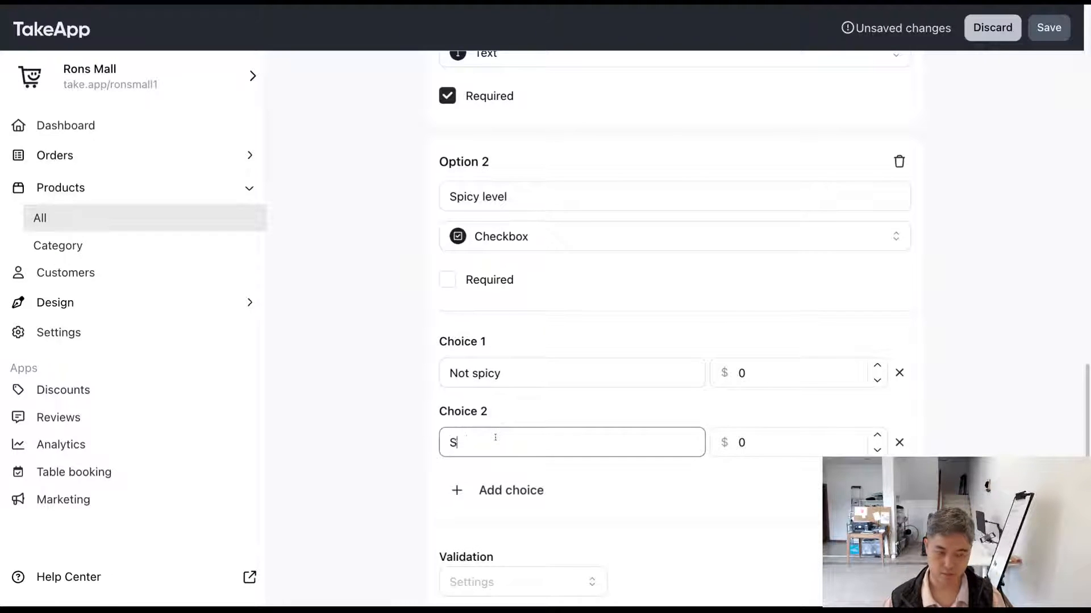
text(picy)
Step: Add a third Spicy level choice named "Veyr spicy" with a price of $10, and save the product
click(495, 480)
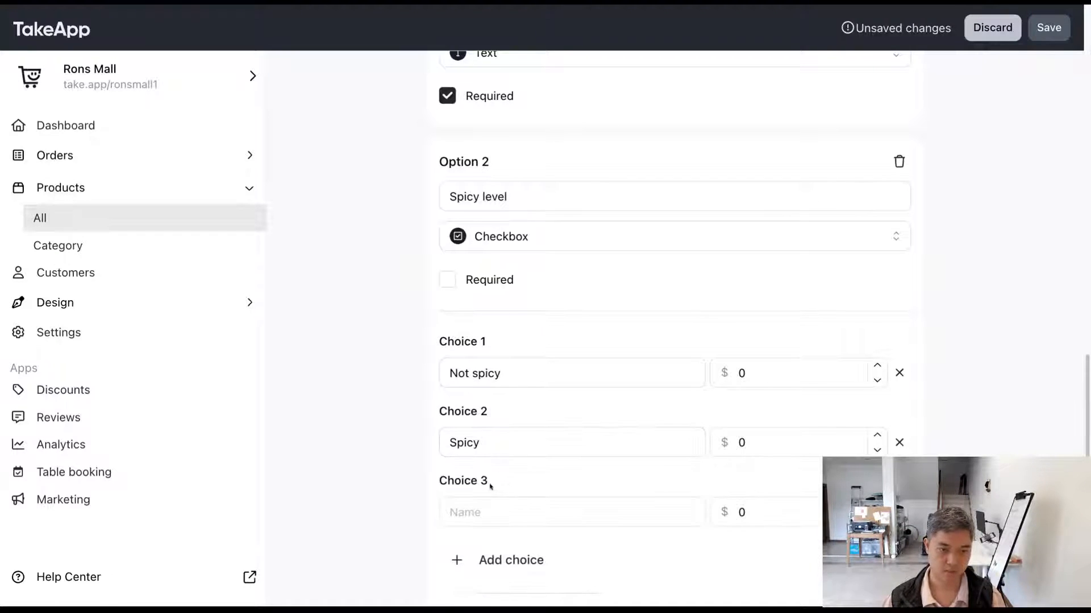
click(487, 503)
text(Veyr spicy)
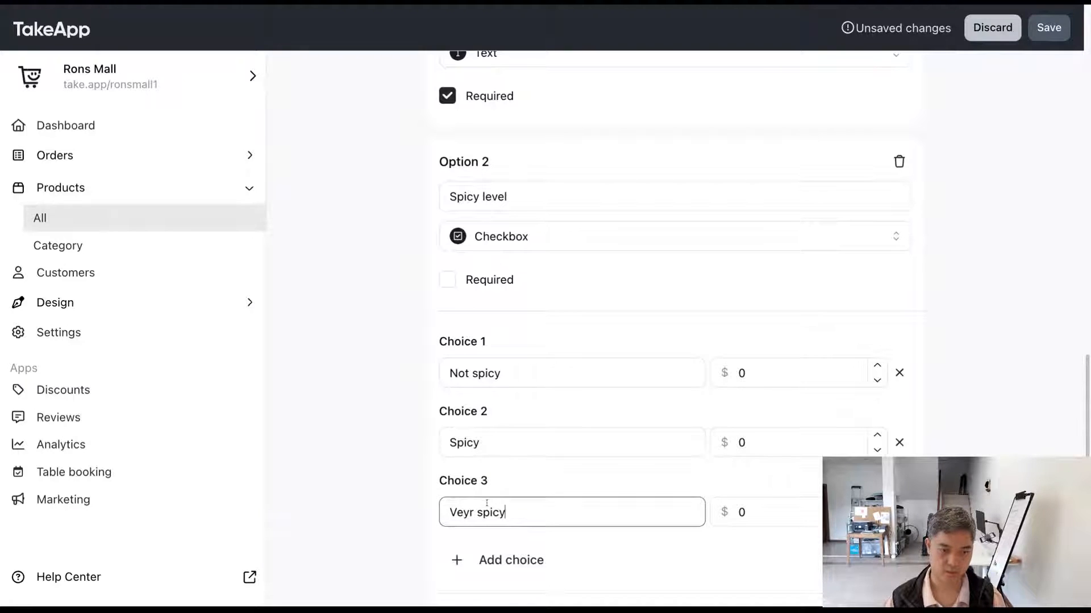
double_click(768, 509)
text(10)
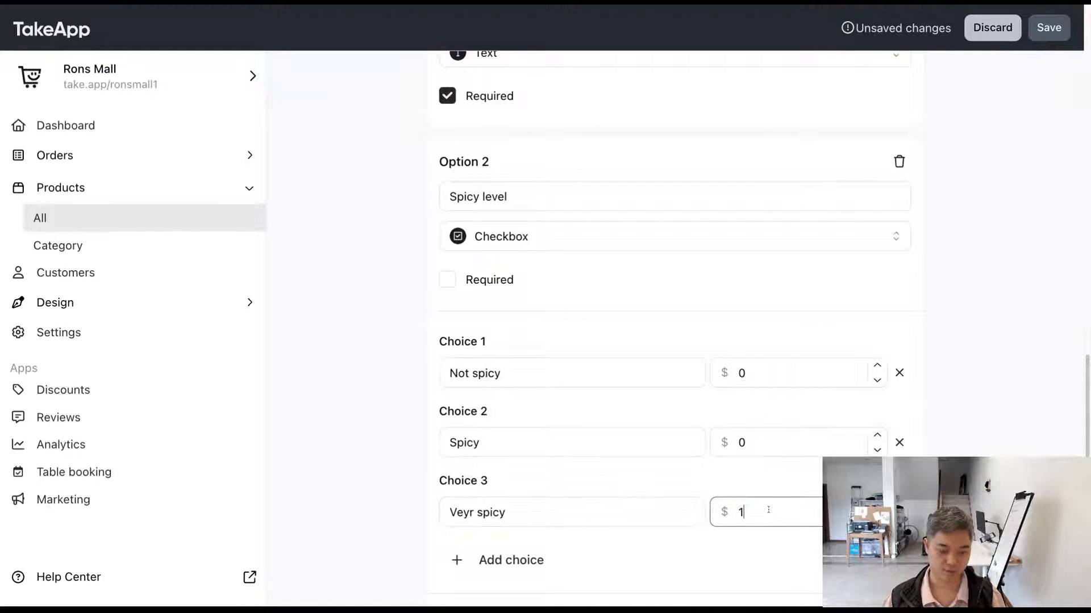
click(1048, 27)
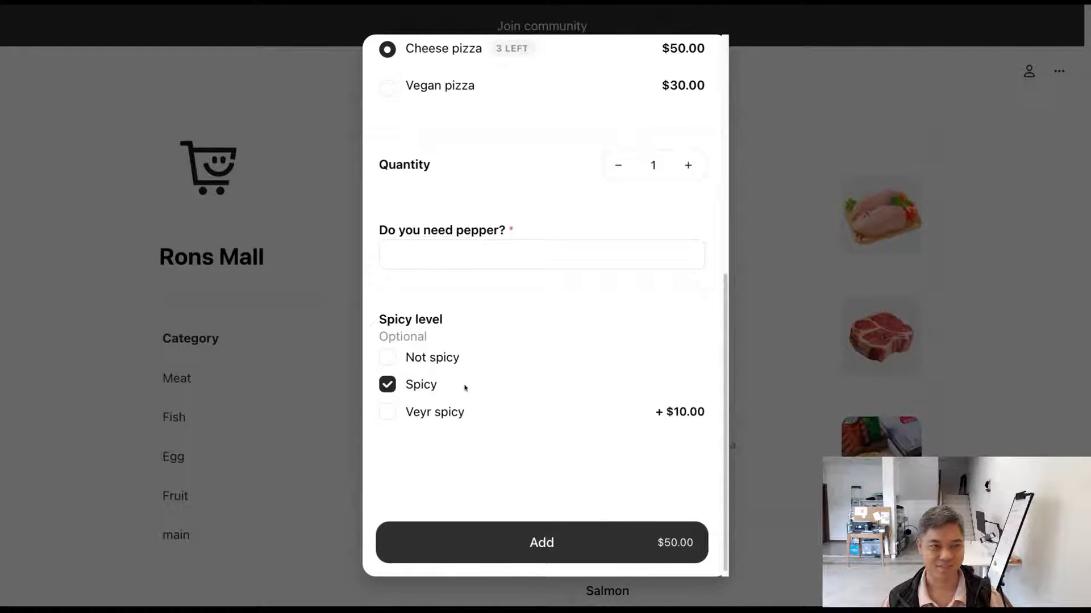
Step: Test the Spicy level checkboxes in the storefront's Pizza view by ticking and unticking several choices, leaving Spicy and Veyr spicy ticked
click(386, 358)
click(387, 411)
click(387, 385)
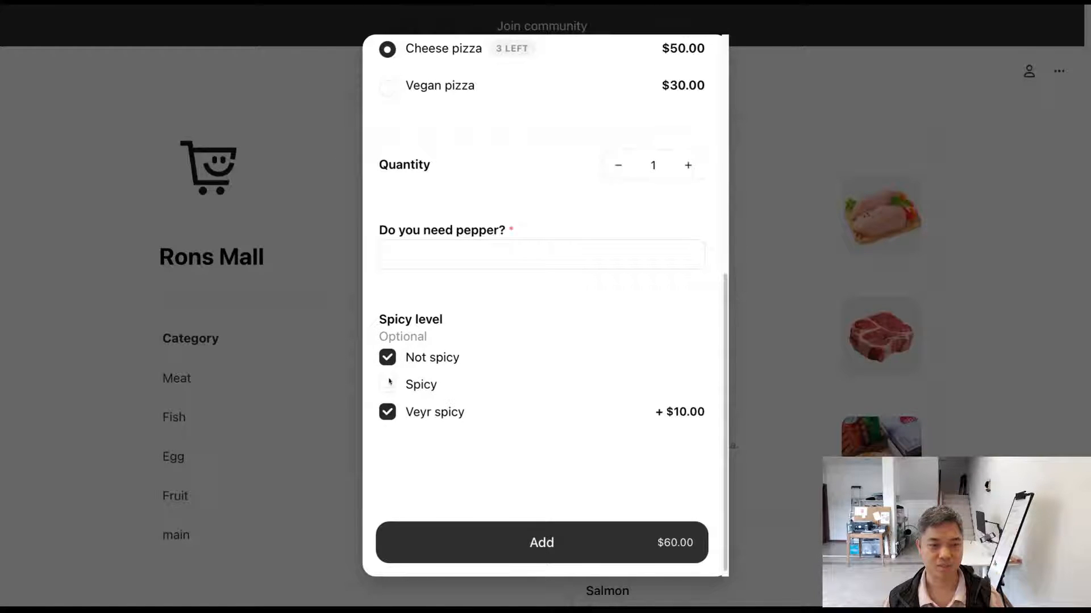
click(387, 358)
click(387, 385)
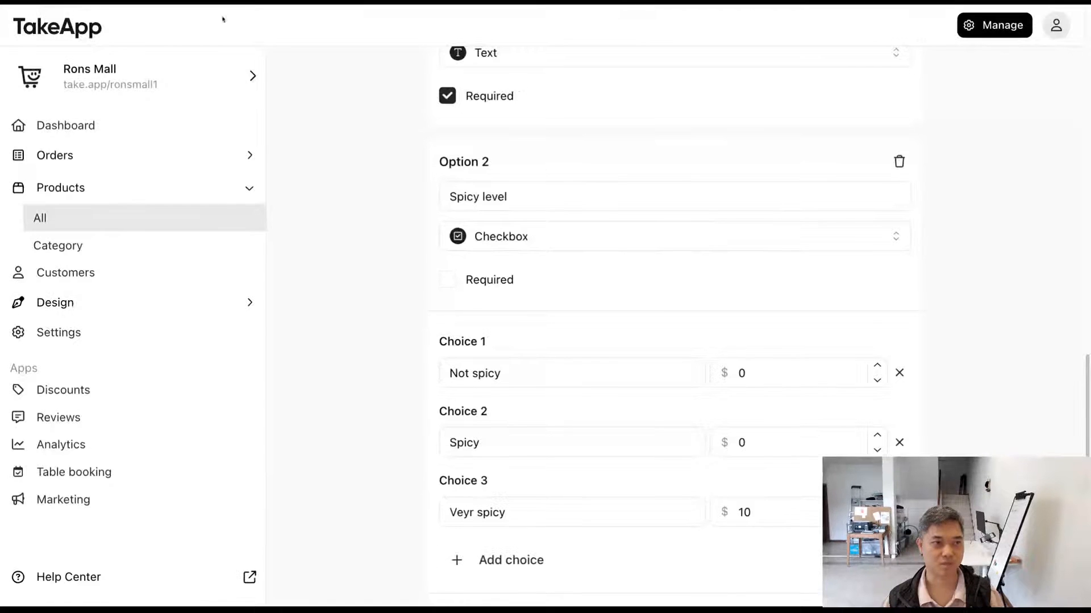
Step: Change the Spicy level option's type to Selection in the product editor and save the product
scroll(503, 300, down, 2)
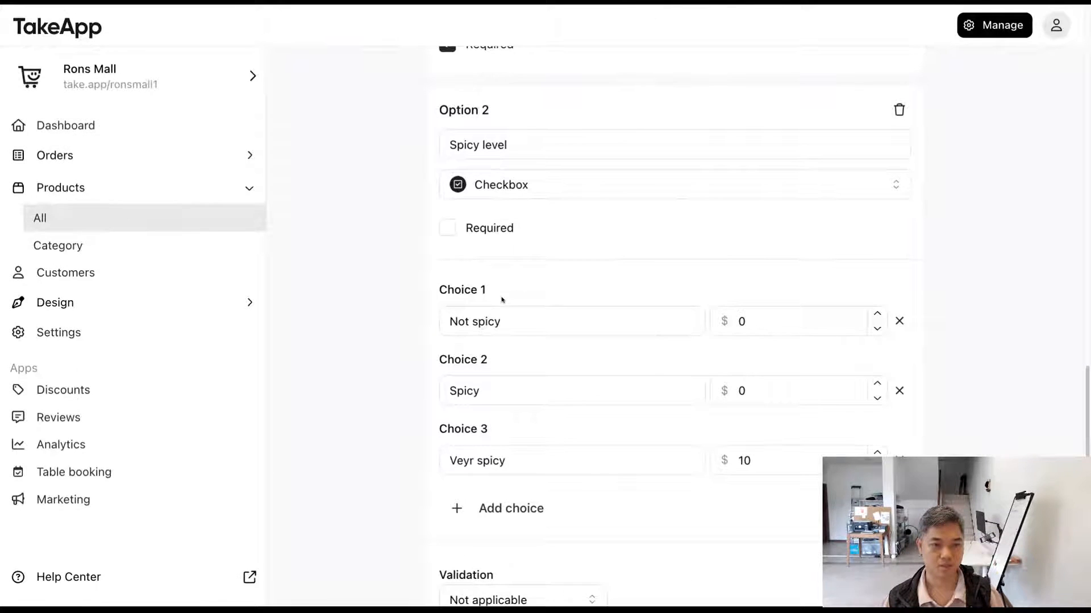
click(579, 195)
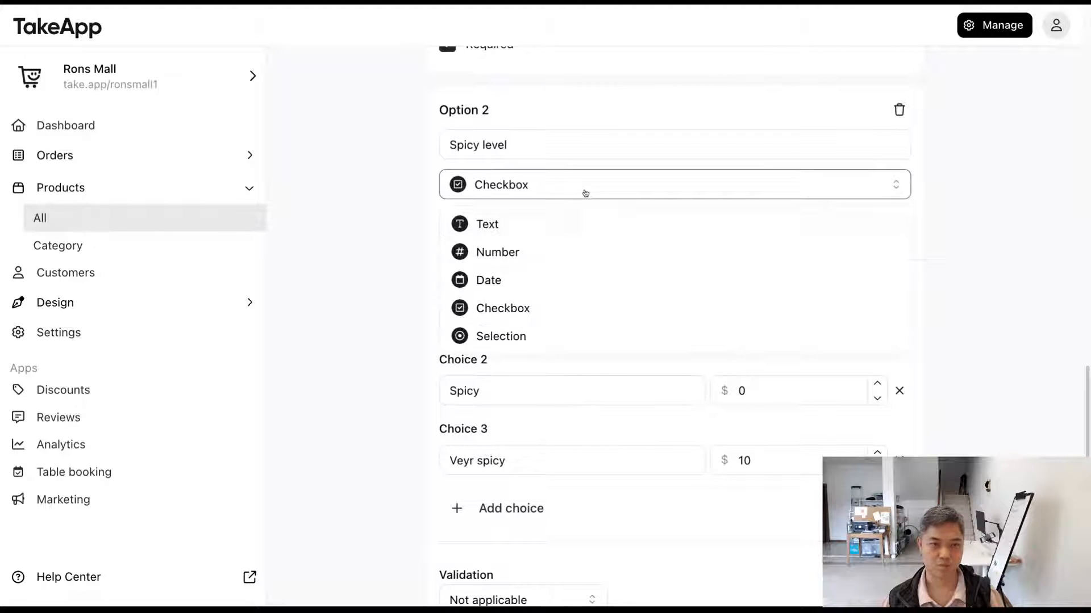
click(585, 336)
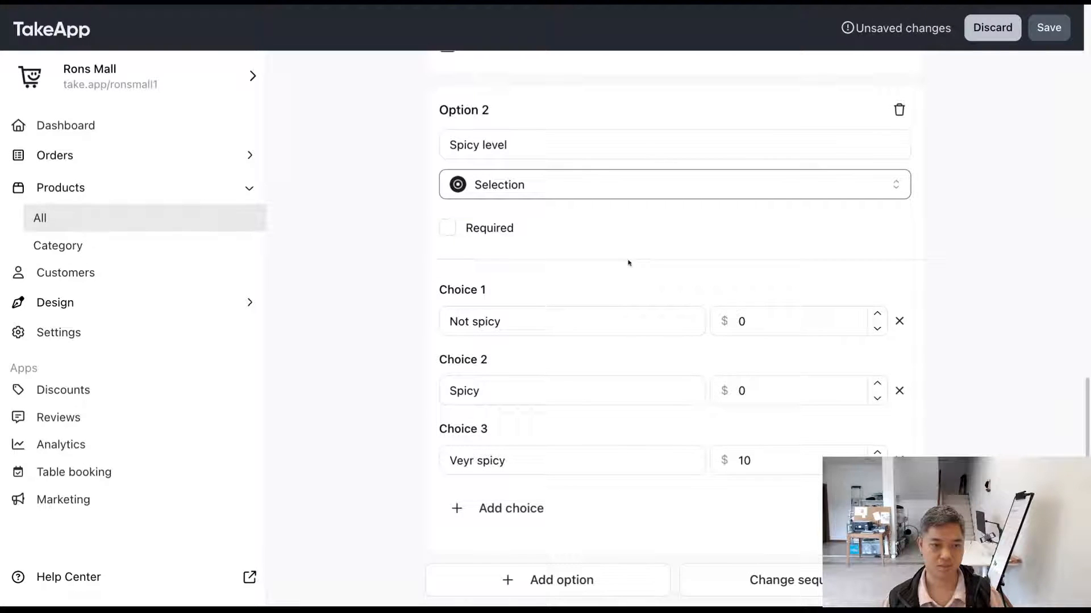
click(1049, 28)
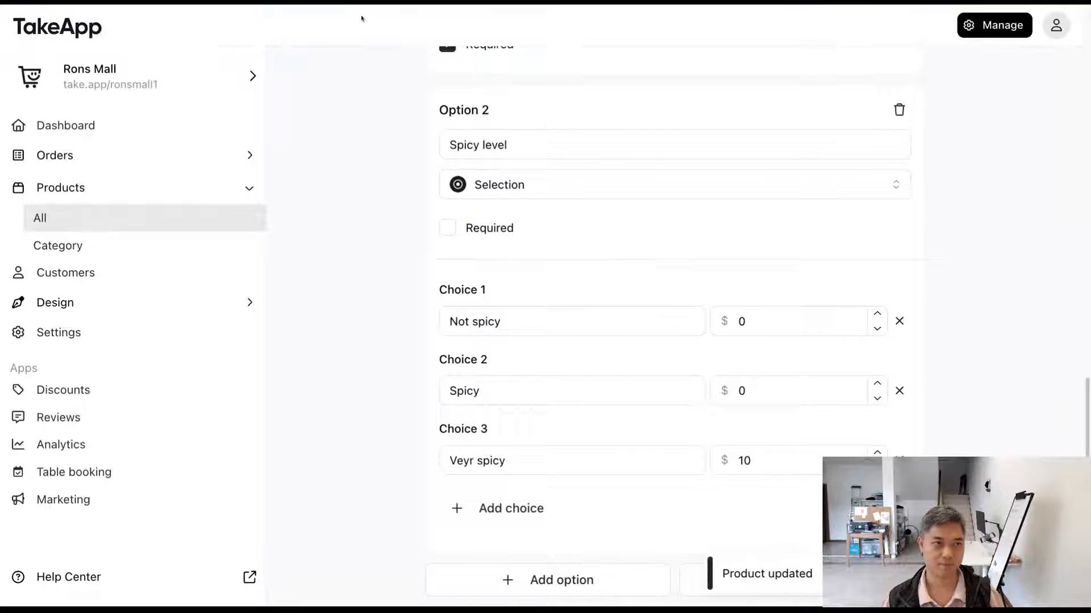
Step: Reload the storefront's Pizza view and review how the Spicy level choices are presented
click(339, 7)
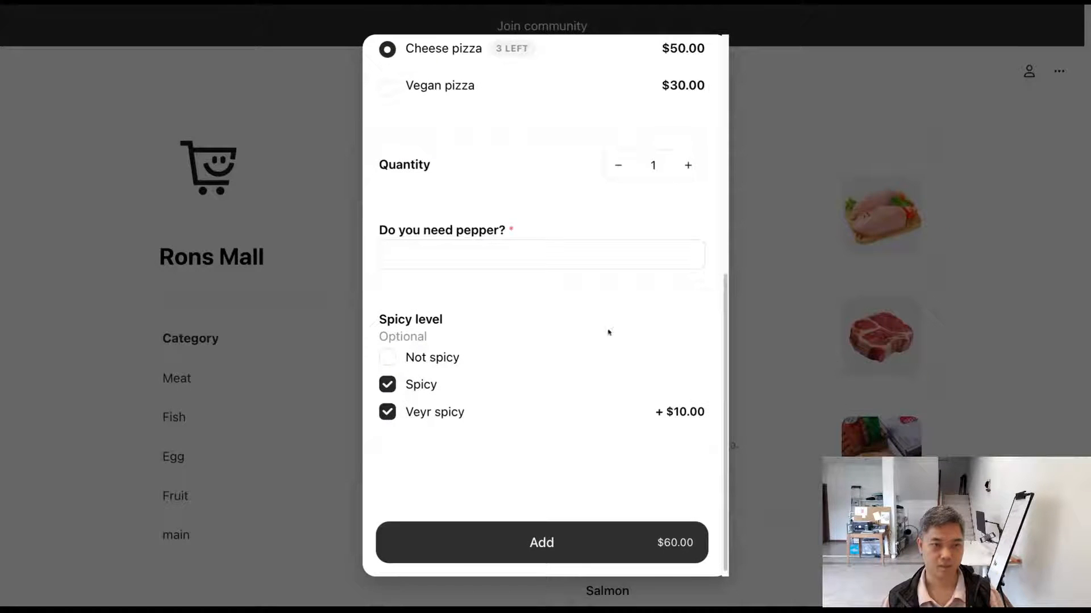
key(super+r)
click(602, 426)
scroll(594, 395, down, 5)
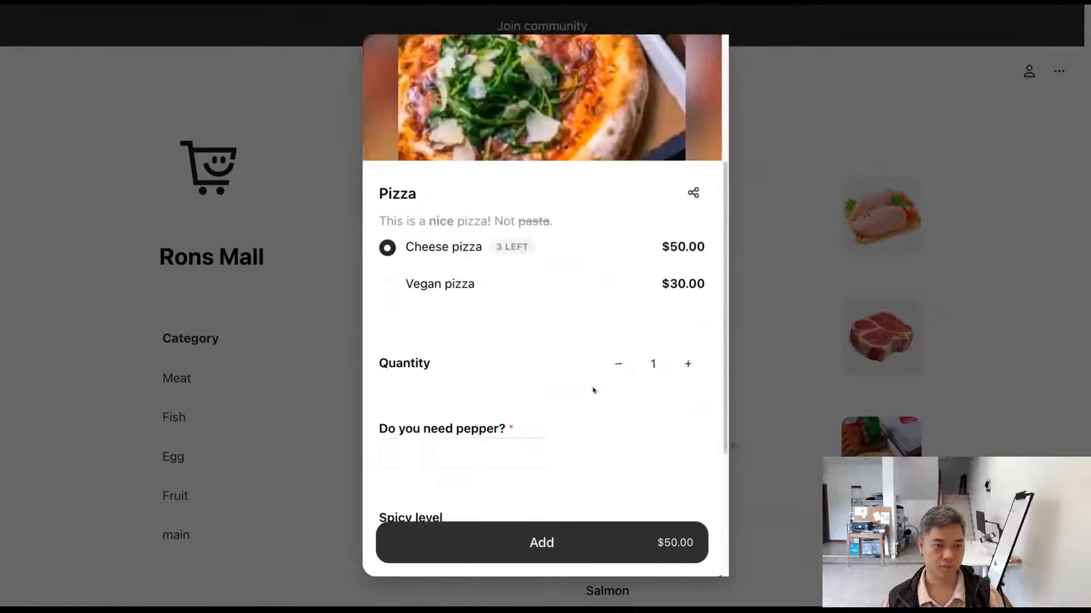
drag(418, 316, 501, 305)
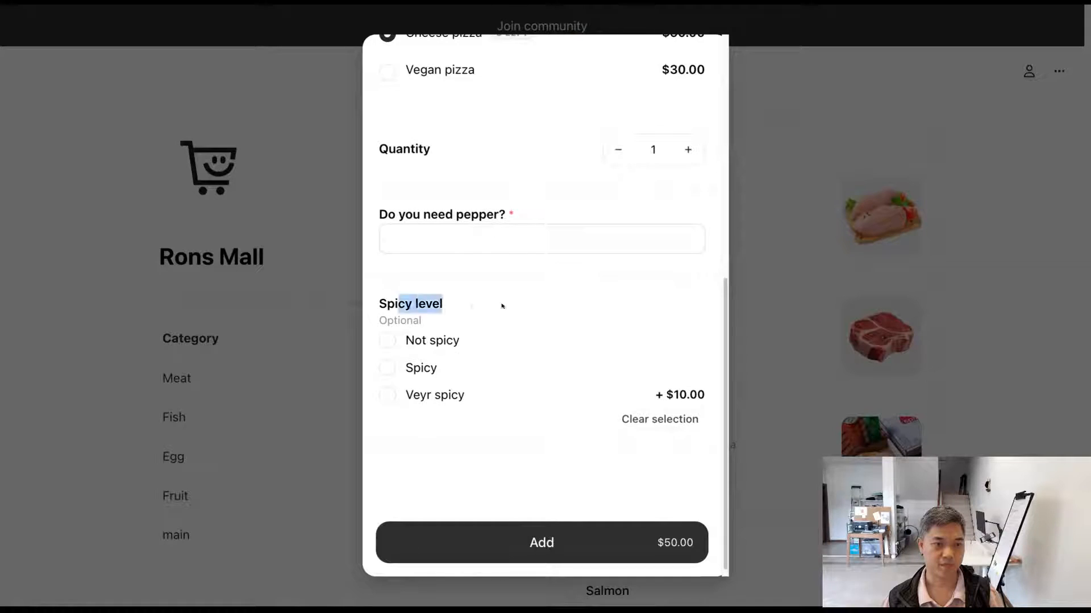
Step: Test the Spicy level's single selection by switching repeatedly between Not spicy, Spicy and Veyr spicy
click(435, 341)
click(423, 372)
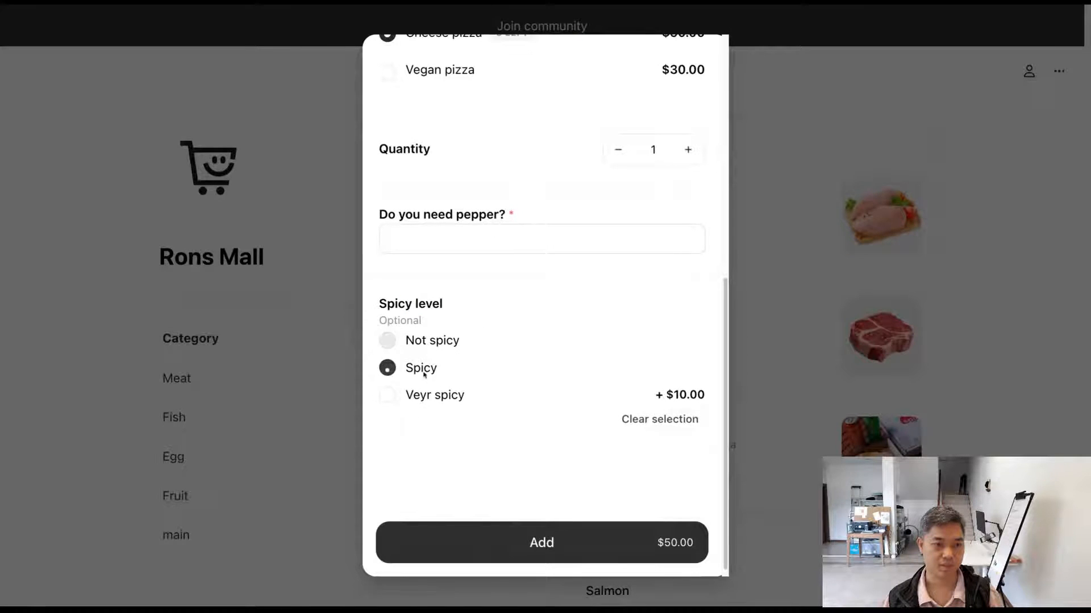
click(441, 401)
click(431, 371)
click(432, 344)
click(433, 371)
click(448, 400)
click(431, 371)
click(432, 345)
click(433, 370)
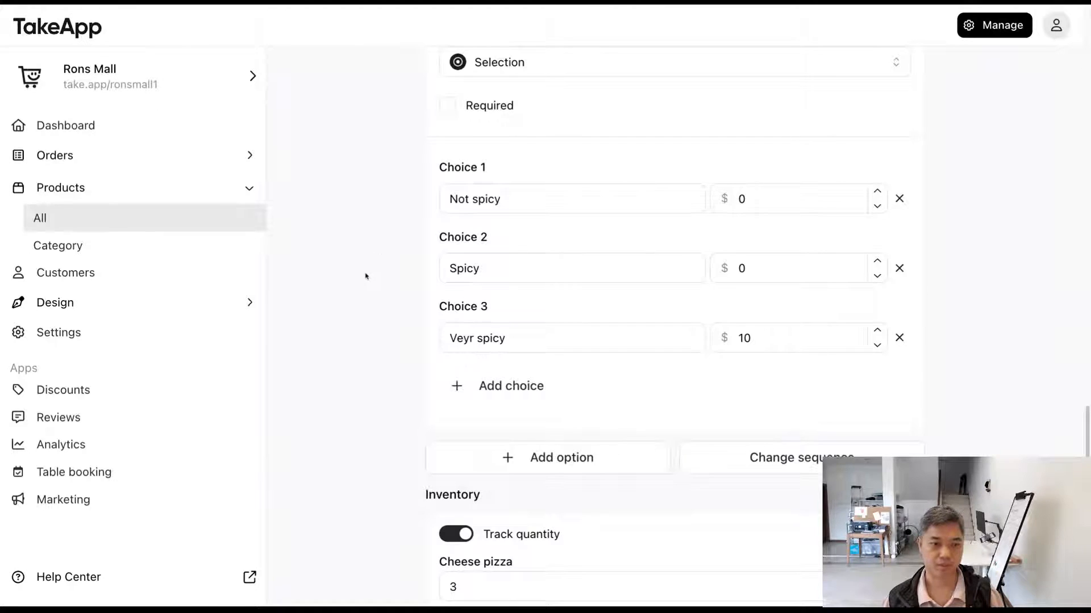
Step: Add a third option named "Add-ons" in the product editor and set its type to Checkbox
scroll(366, 275, down, 1)
click(537, 320)
scroll(526, 324, down, 1)
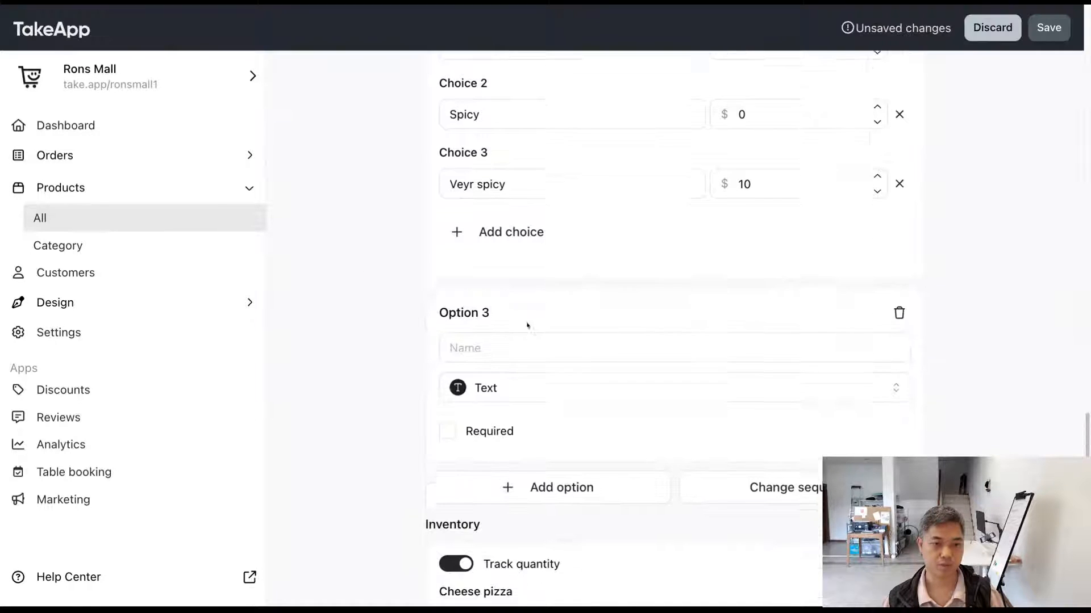
click(518, 303)
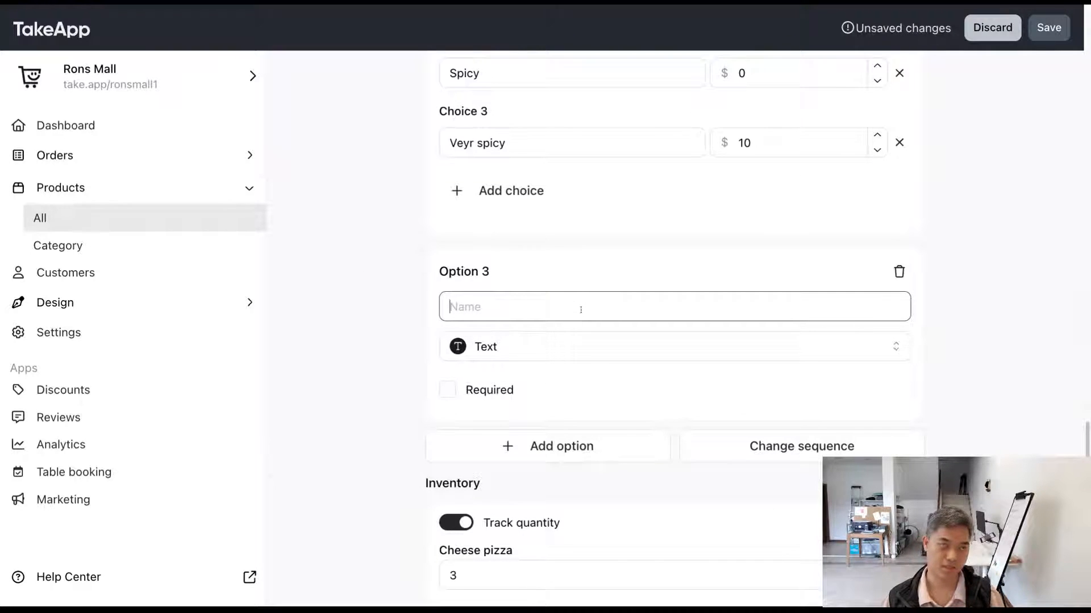
text(Add-ons)
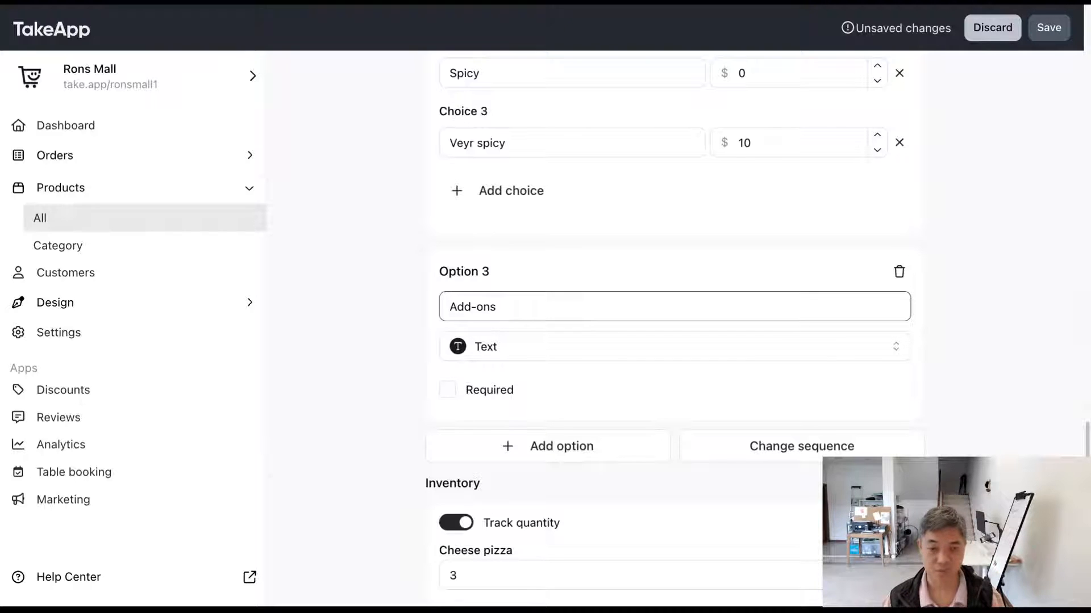
click(563, 359)
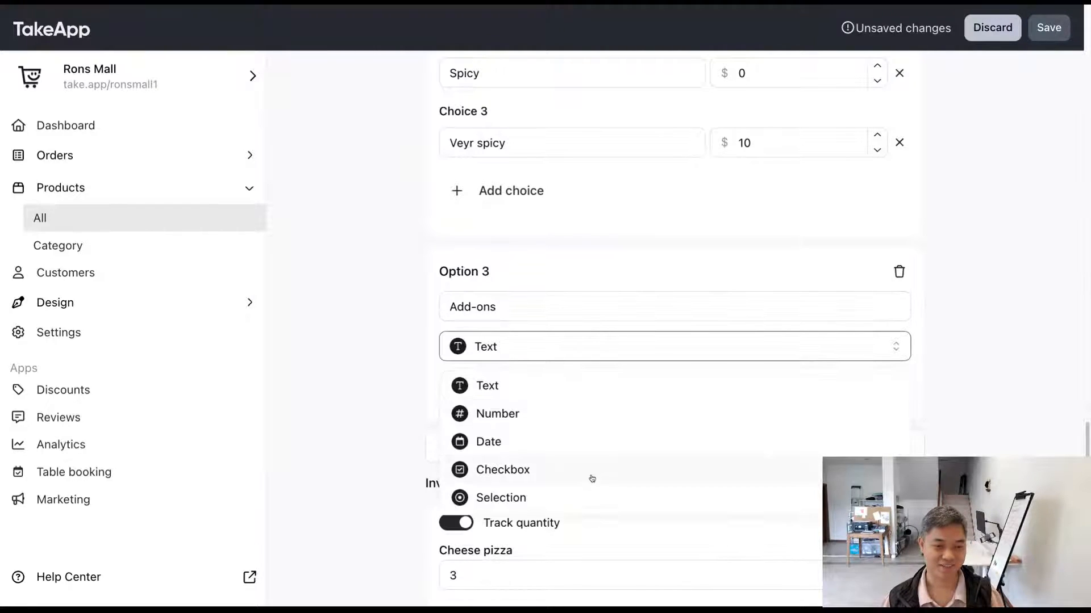
click(591, 476)
scroll(535, 426, down, 3)
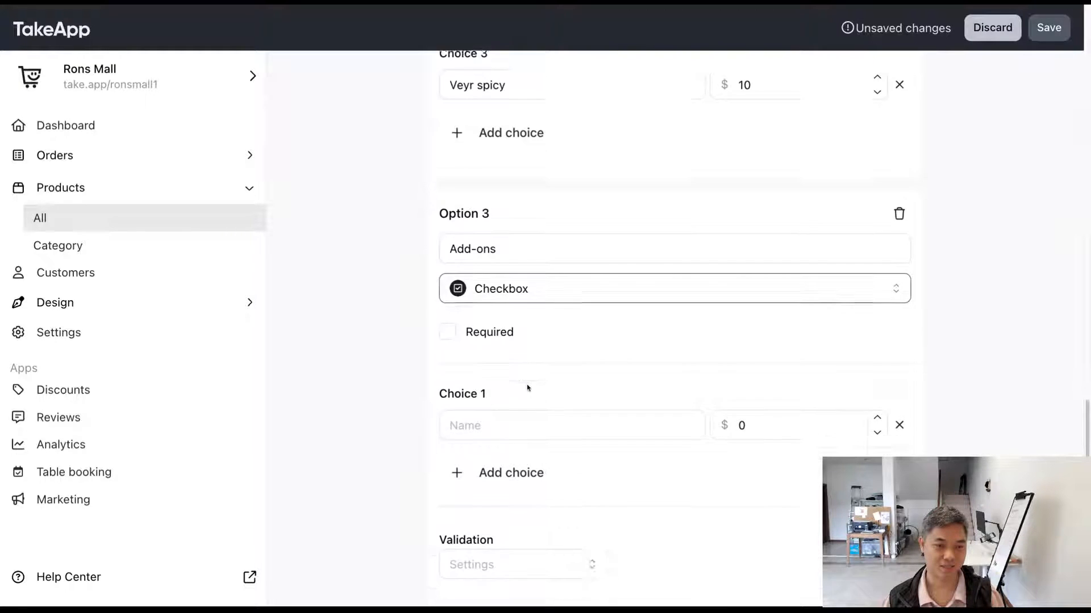
Step: Name the first Add-ons choice "Olive" and set its extra price to $3
click(521, 357)
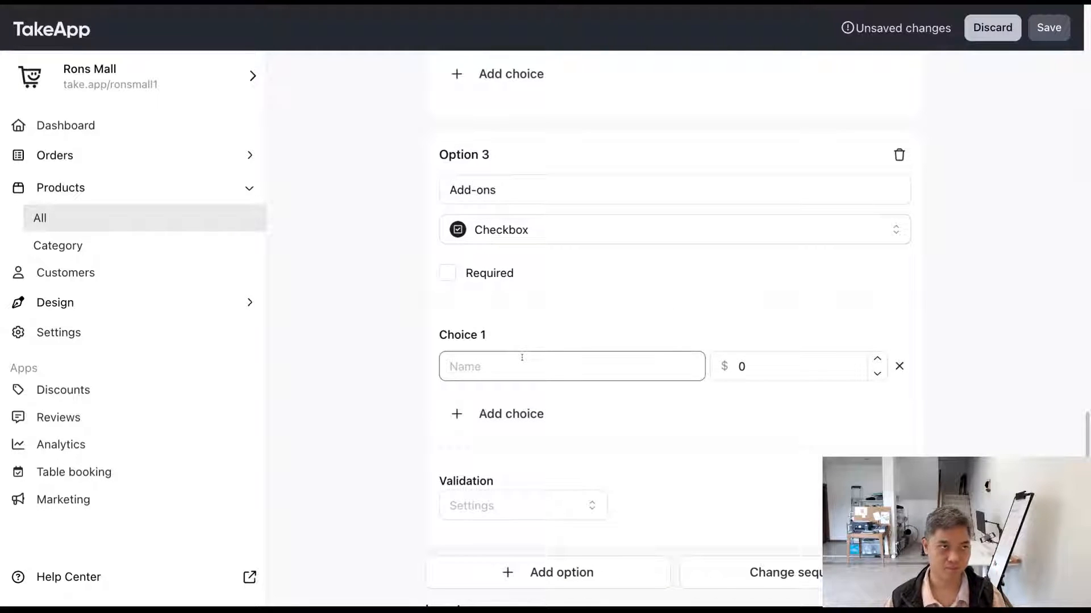
text(Olive)
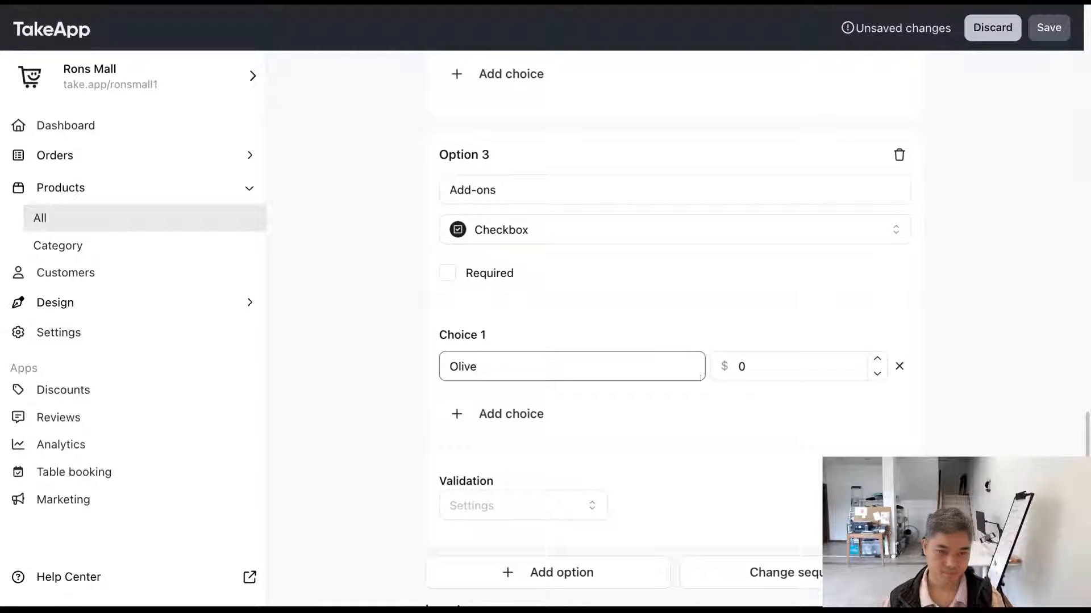
click(762, 370)
text(3)
Step: Add a second Add-ons choice named "Cheese" with an extra price of $6
click(497, 414)
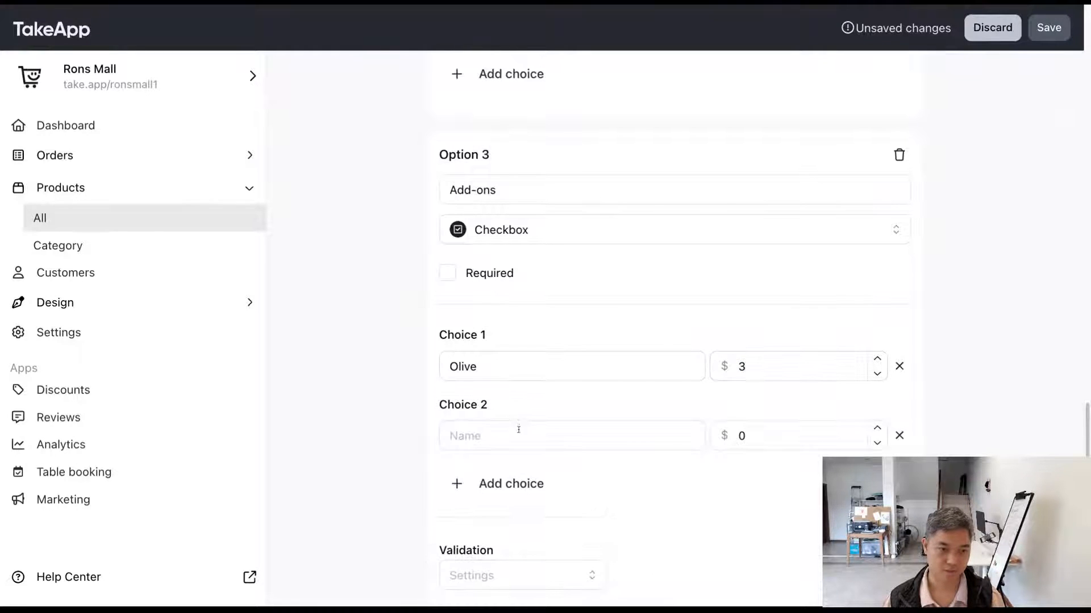
click(518, 430)
text(Chees)
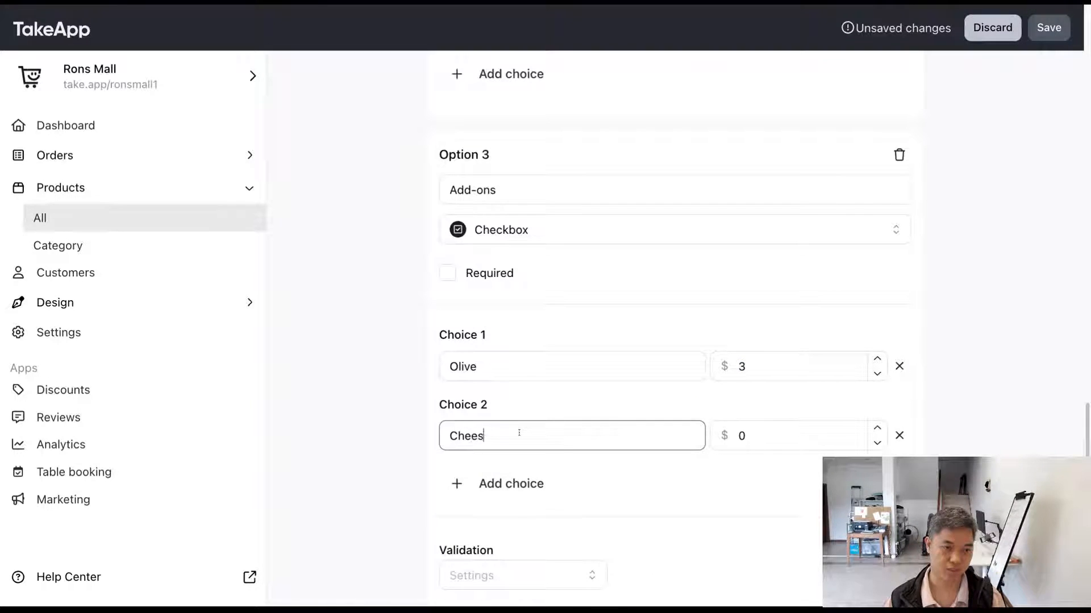
text(e)
click(766, 435)
drag(767, 436, 730, 434)
text(6)
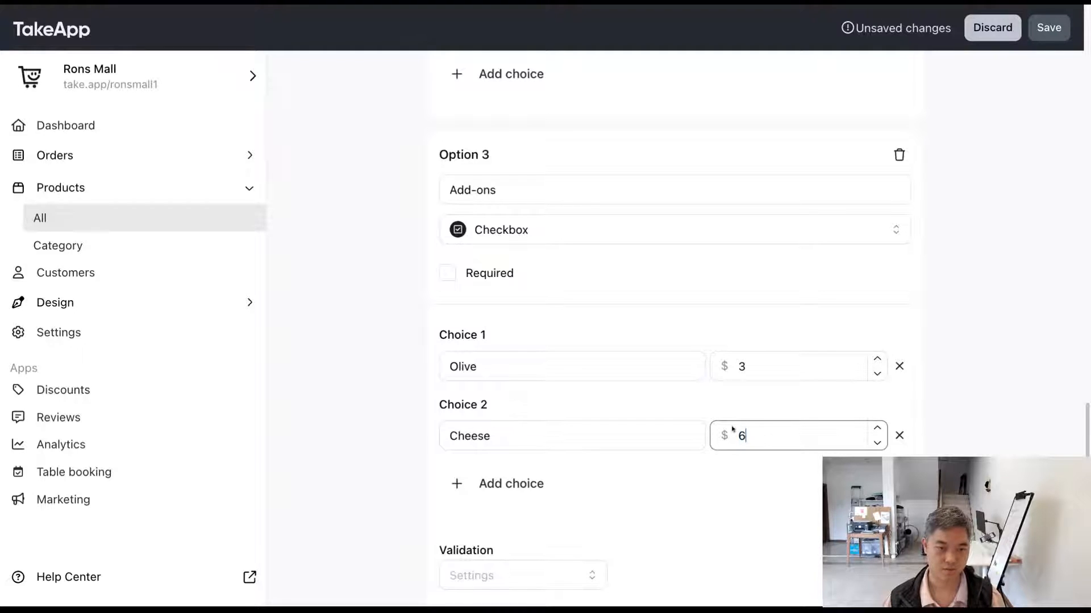
Step: Add a third Add-ons choice named "Meat" without an extra price and save the product
scroll(733, 430, down, 3)
click(464, 336)
click(524, 357)
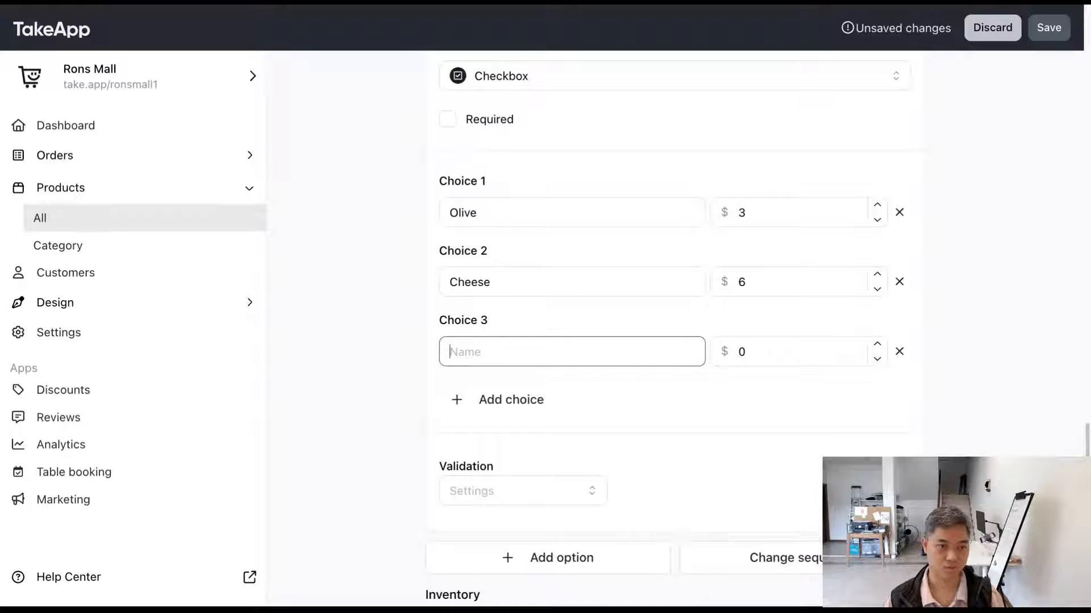
text(Mat)
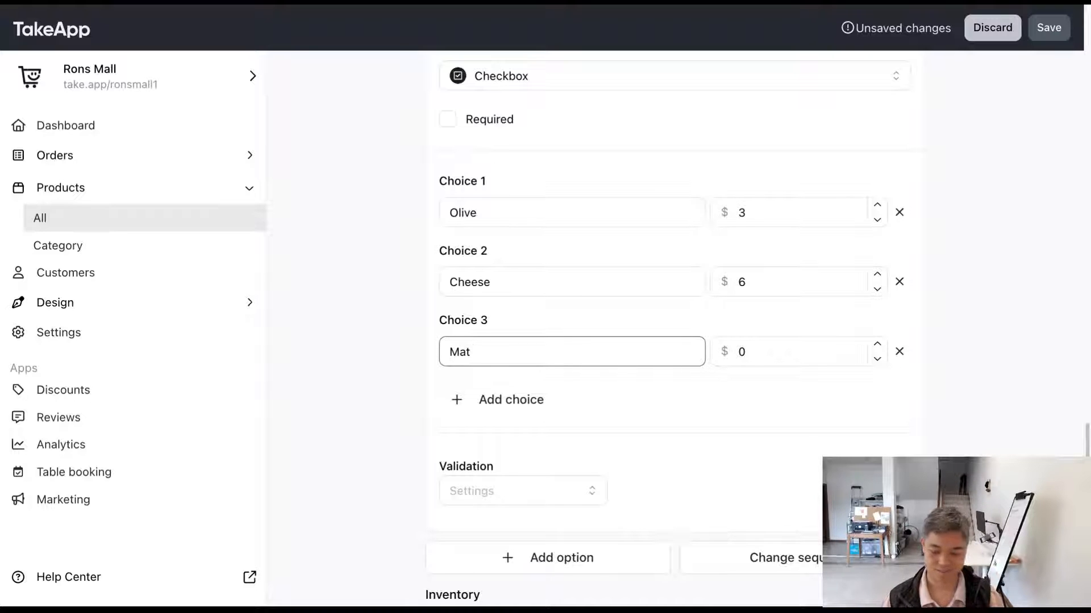
key(BackSpace)
key(BackSpace)
text(eat)
click(370, 365)
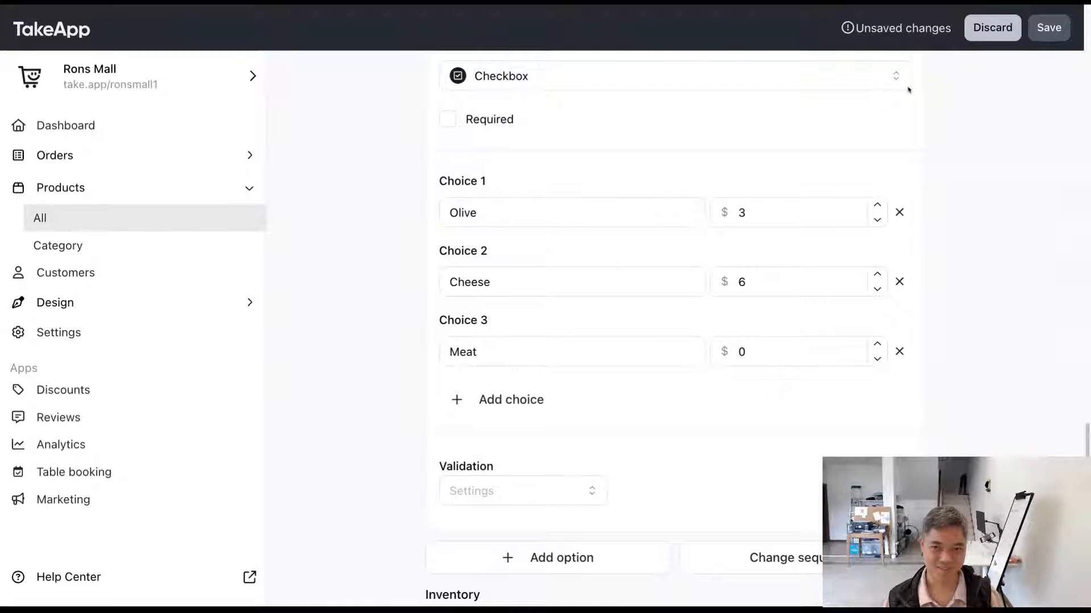
click(1049, 27)
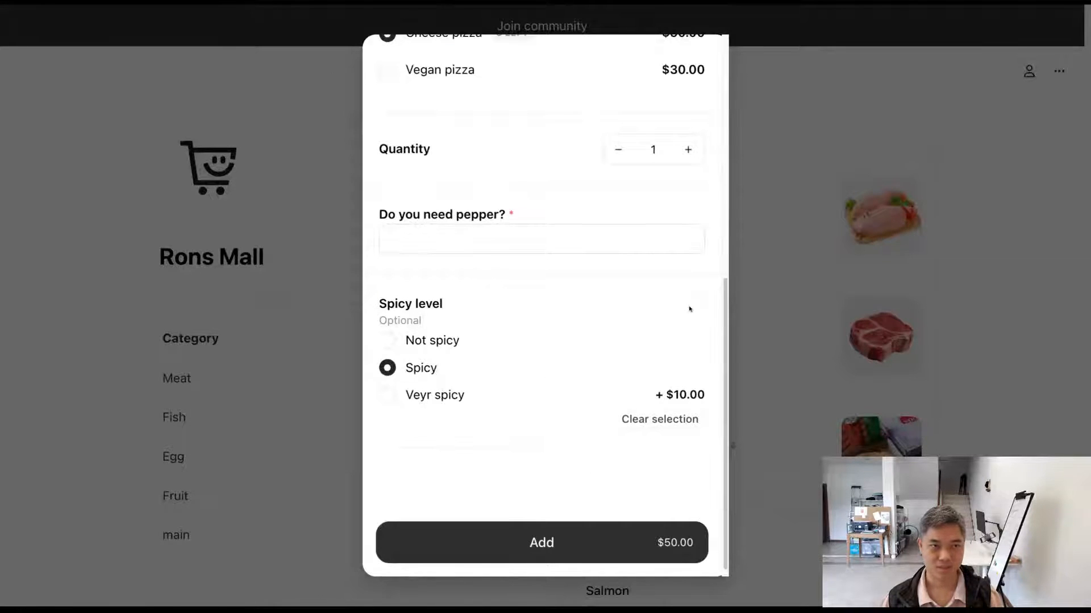
Step: Test the Add-ons checkboxes in the storefront's Pizza view by ticking and unticking Olive and Cheese
scroll(689, 309, up, 10)
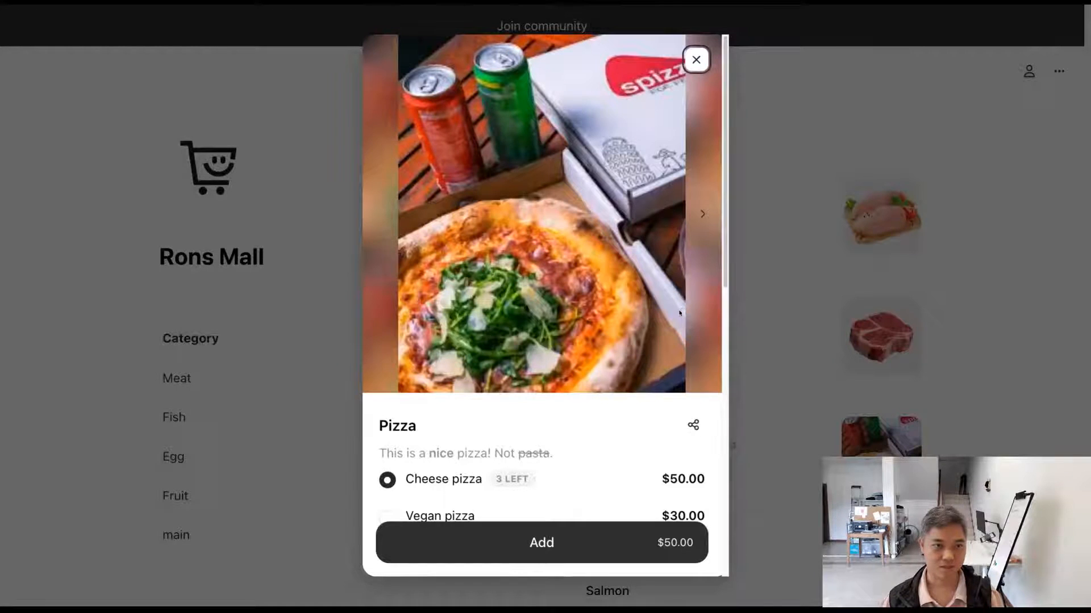
scroll(677, 315, down, 10)
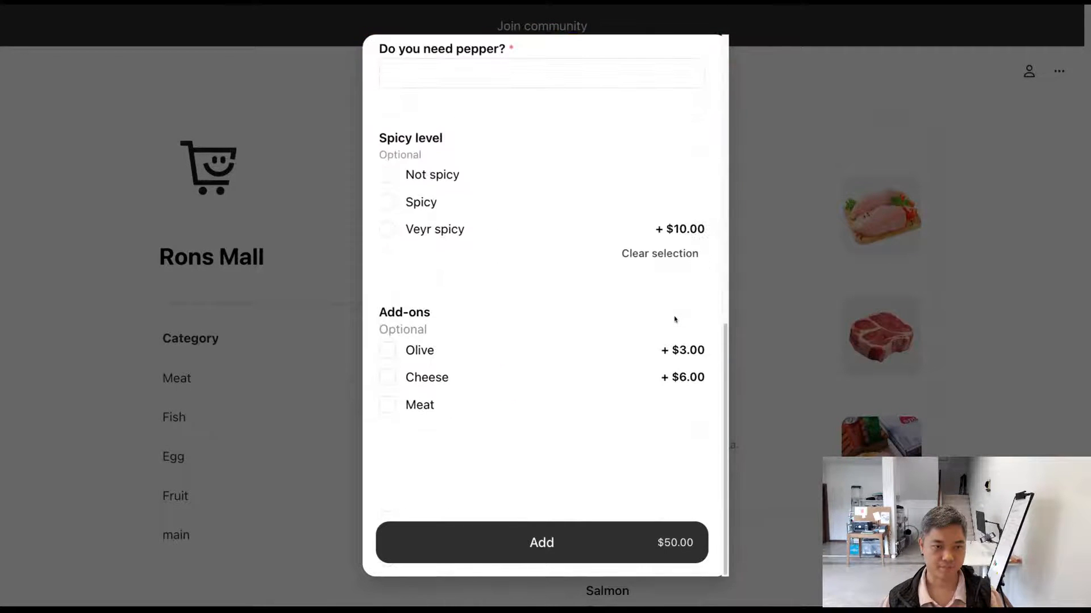
click(480, 364)
click(454, 394)
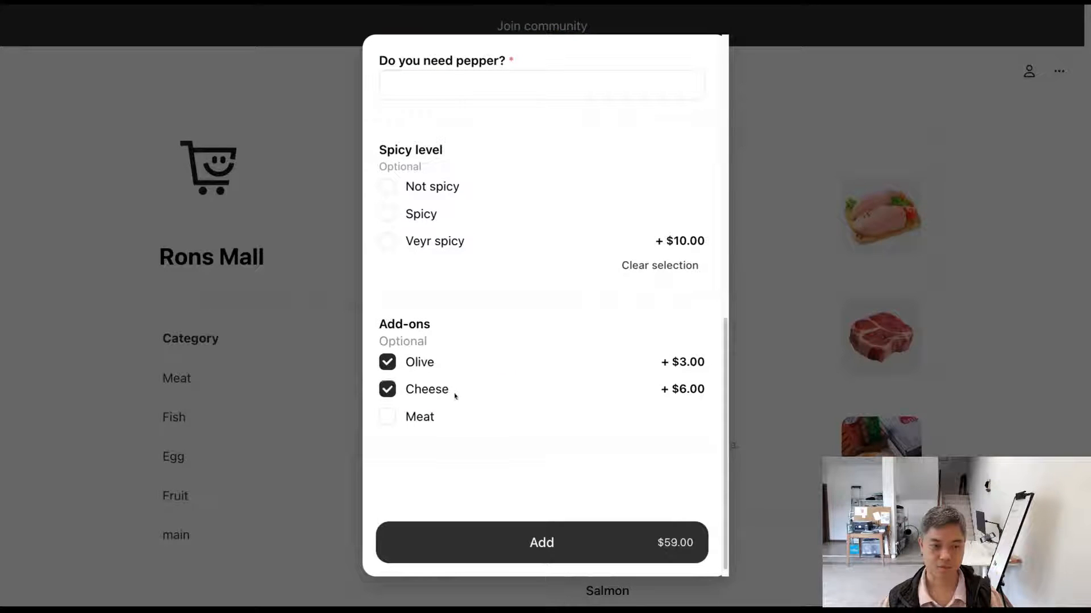
click(456, 389)
click(457, 366)
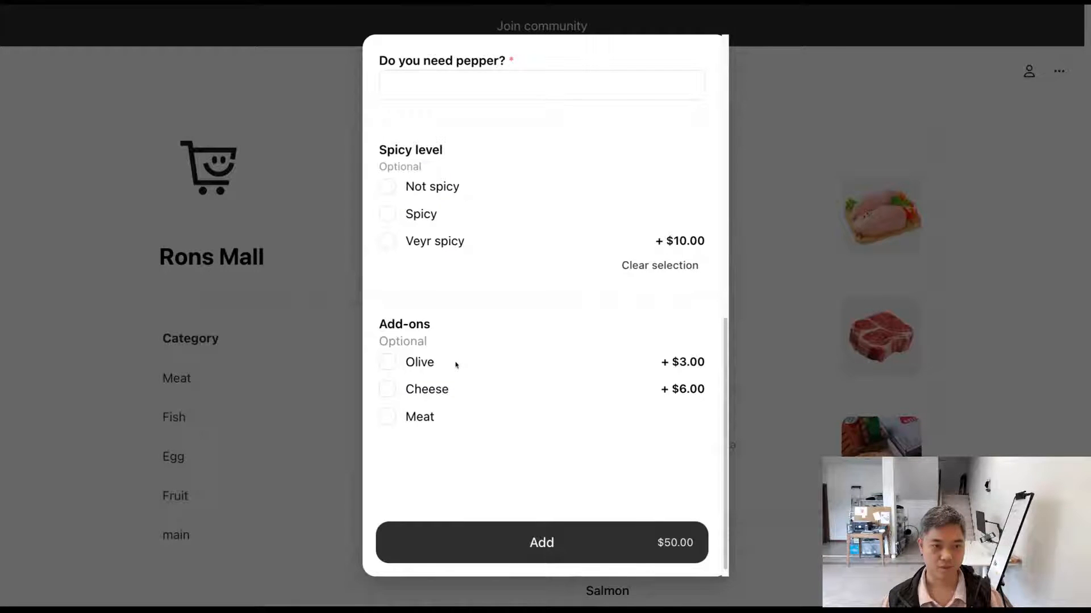
click(456, 364)
click(456, 365)
click(457, 365)
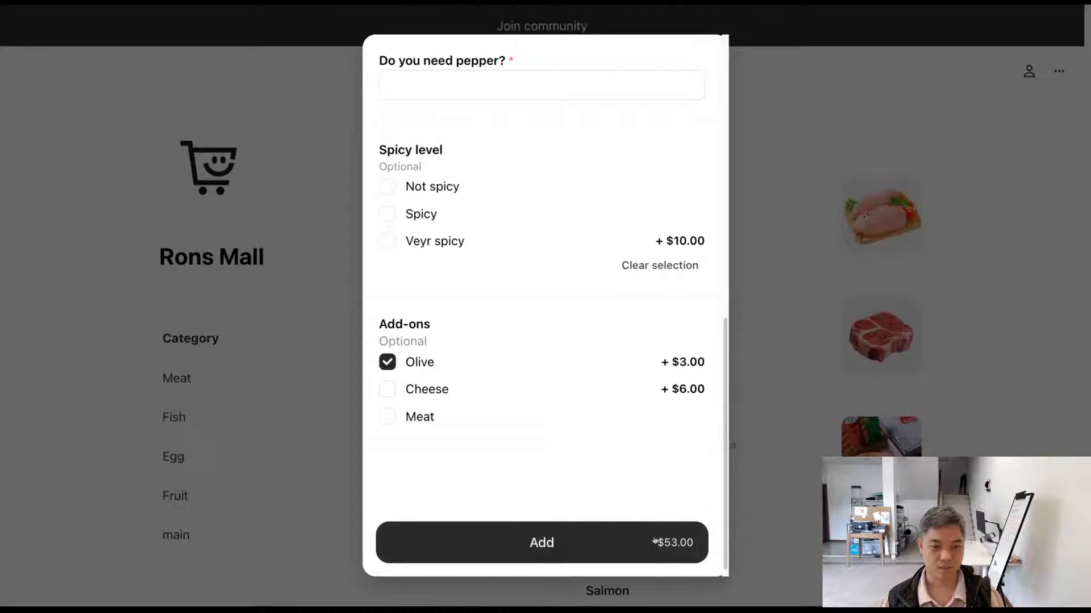
click(410, 372)
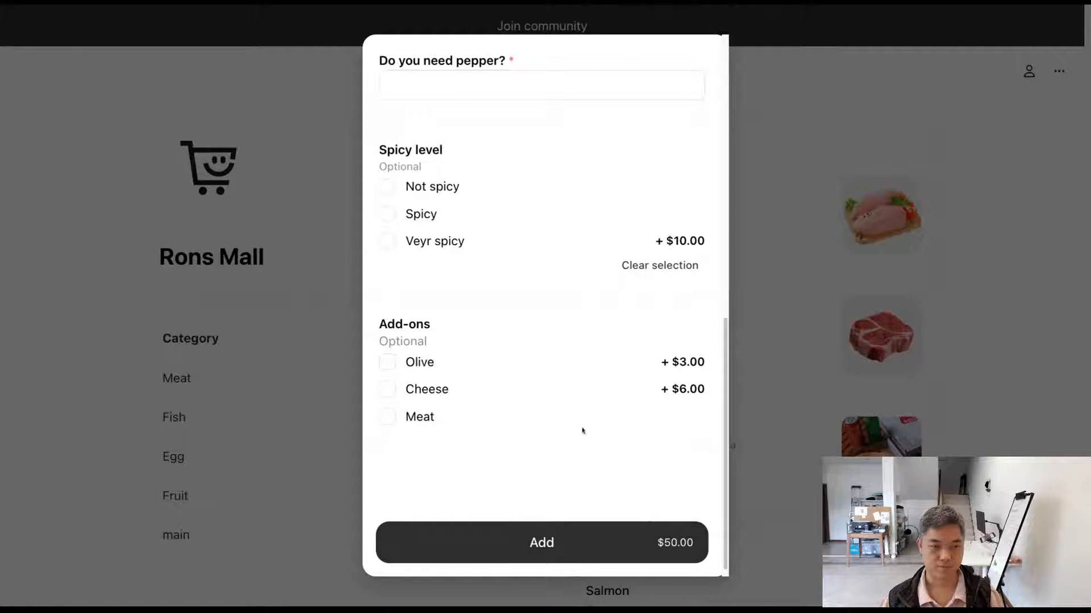
Step: Select Olive and Cheese together in the storefront's Add-ons and review the Pizza's variants, options and price
scroll(582, 368, up, 6)
scroll(582, 368, up, 2)
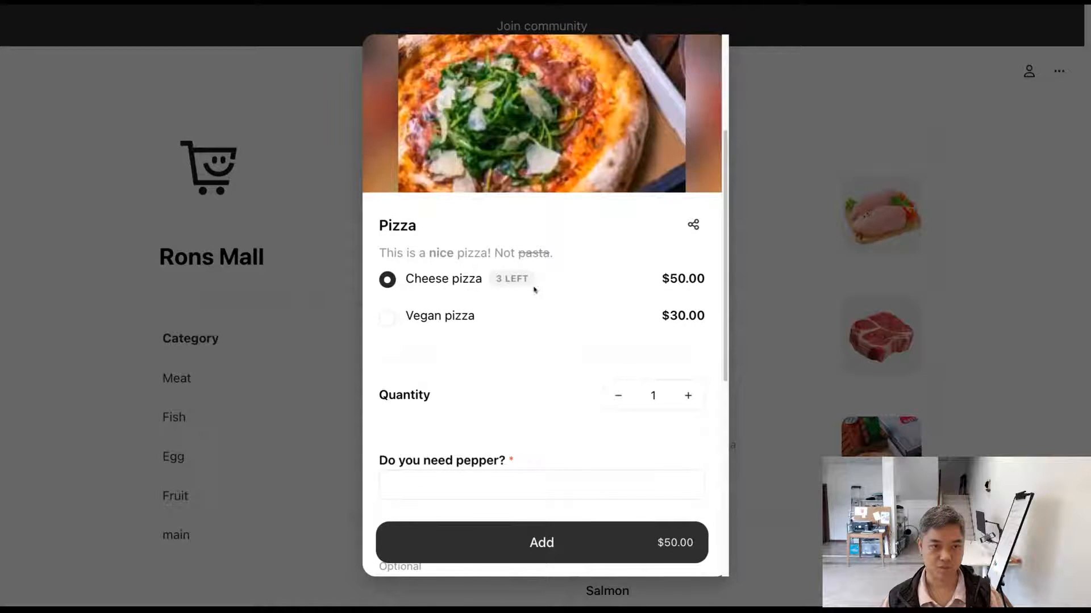
scroll(565, 321, down, 10)
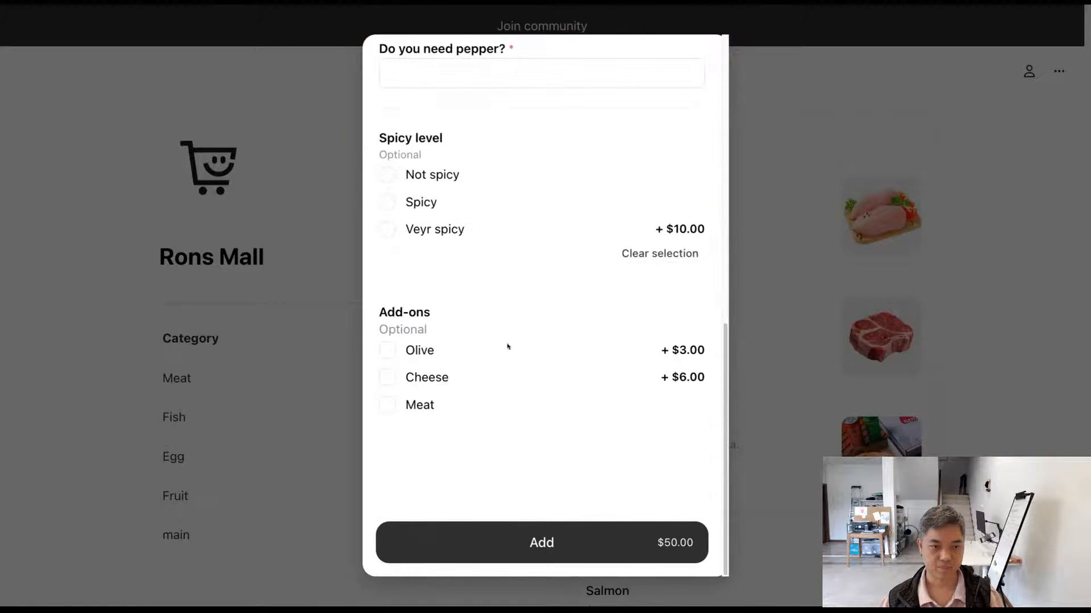
click(397, 354)
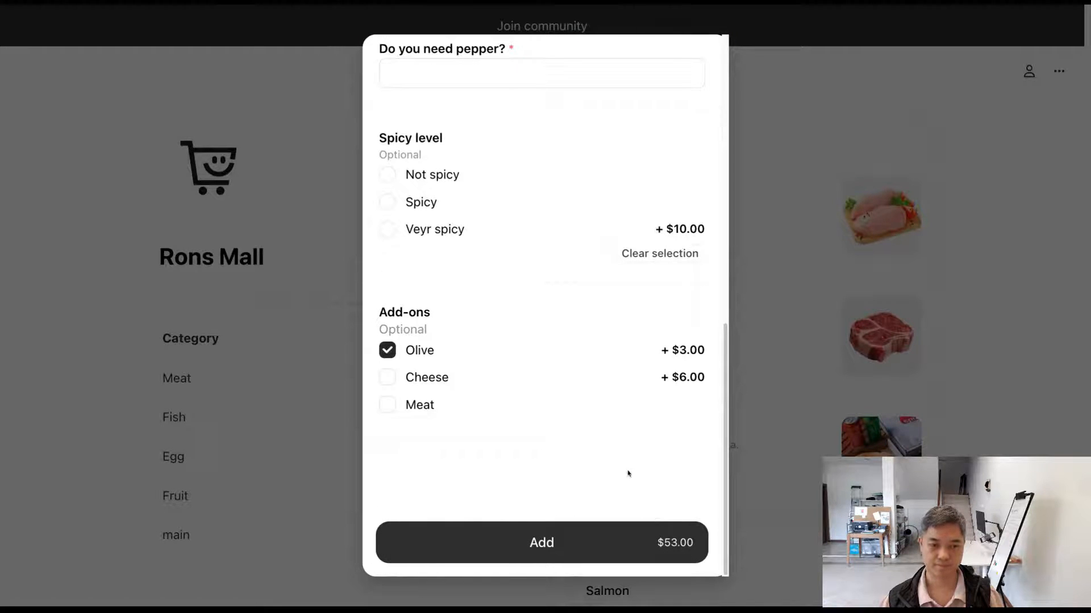
click(388, 377)
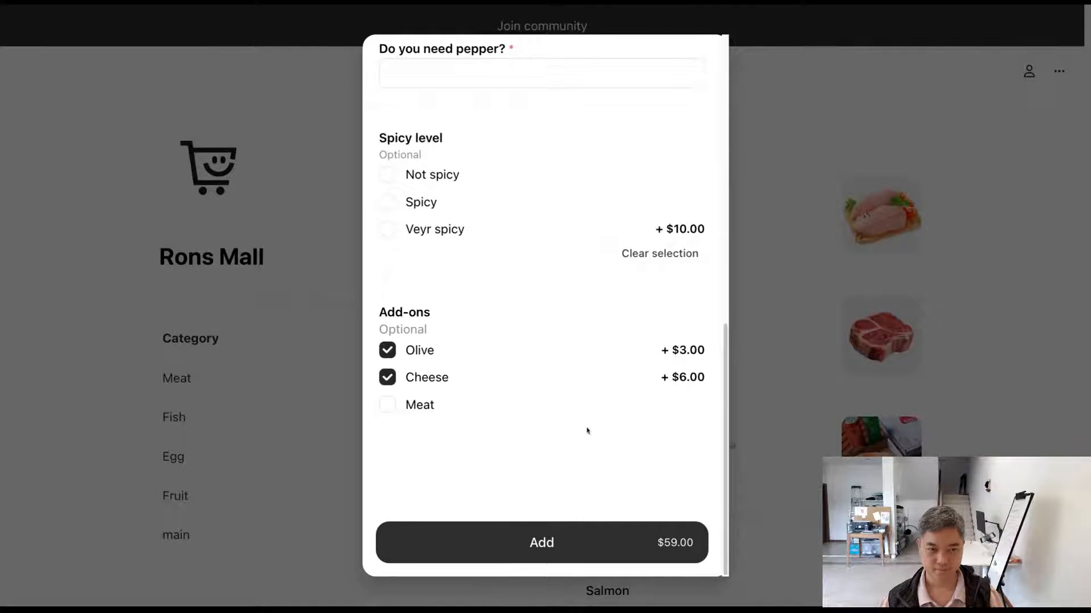
scroll(588, 431, up, 1)
scroll(587, 430, down, 1)
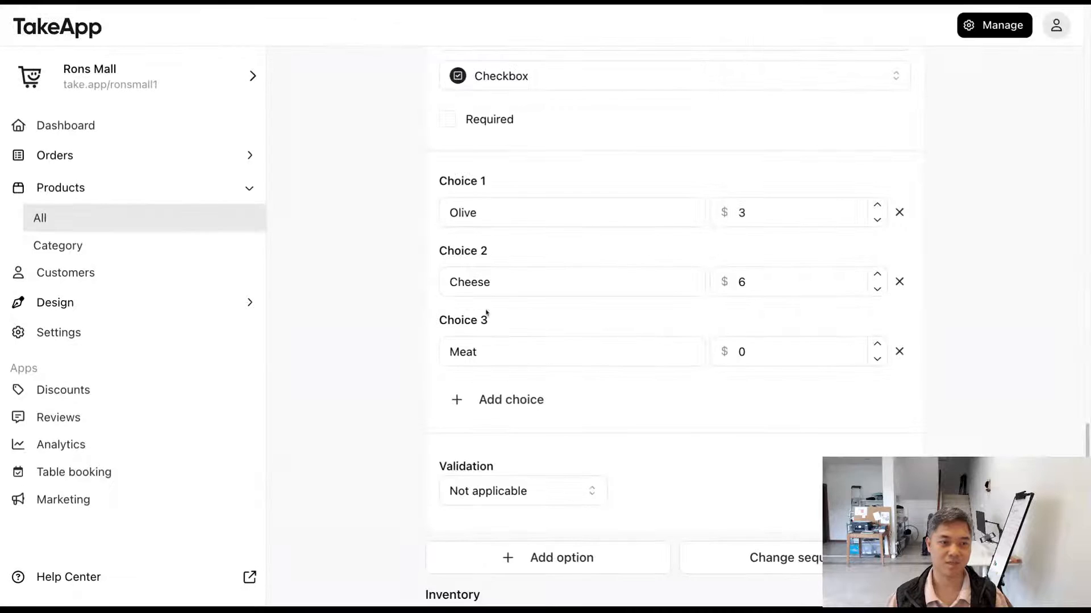
Step: Add a fourth Add-ons choice named "Cheese" priced at $6 in the product editor and save the product
scroll(492, 326, down, 4)
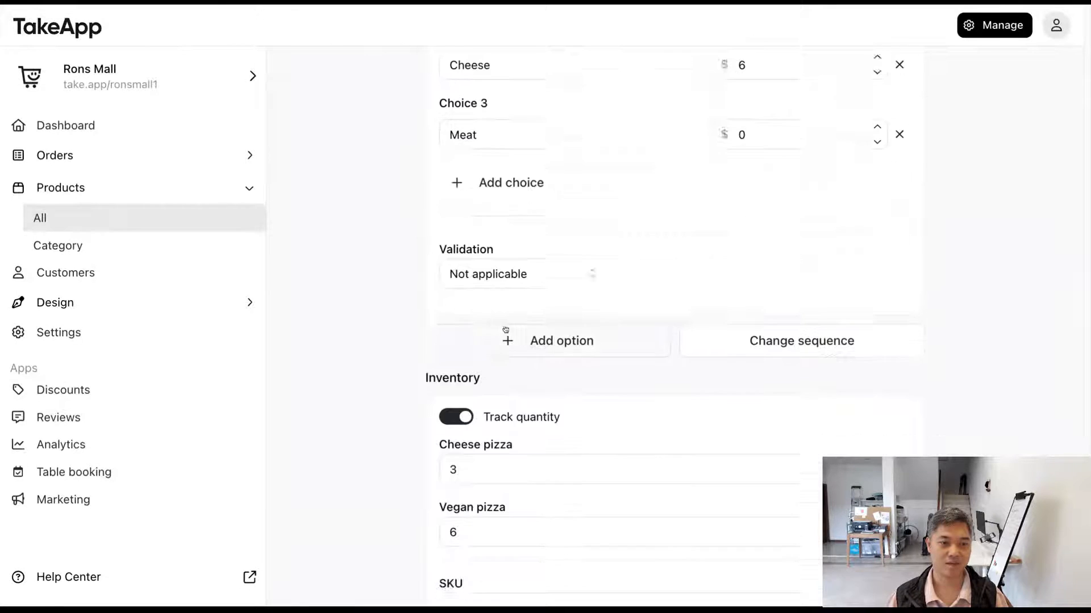
scroll(492, 325, up, 2)
click(493, 312)
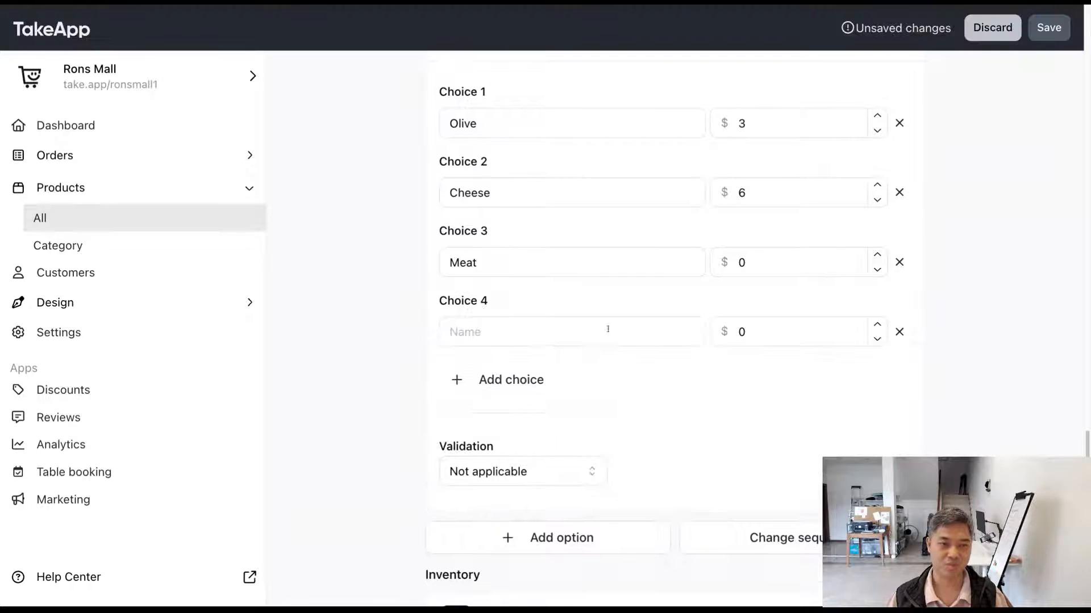
click(577, 330)
text(Cheese)
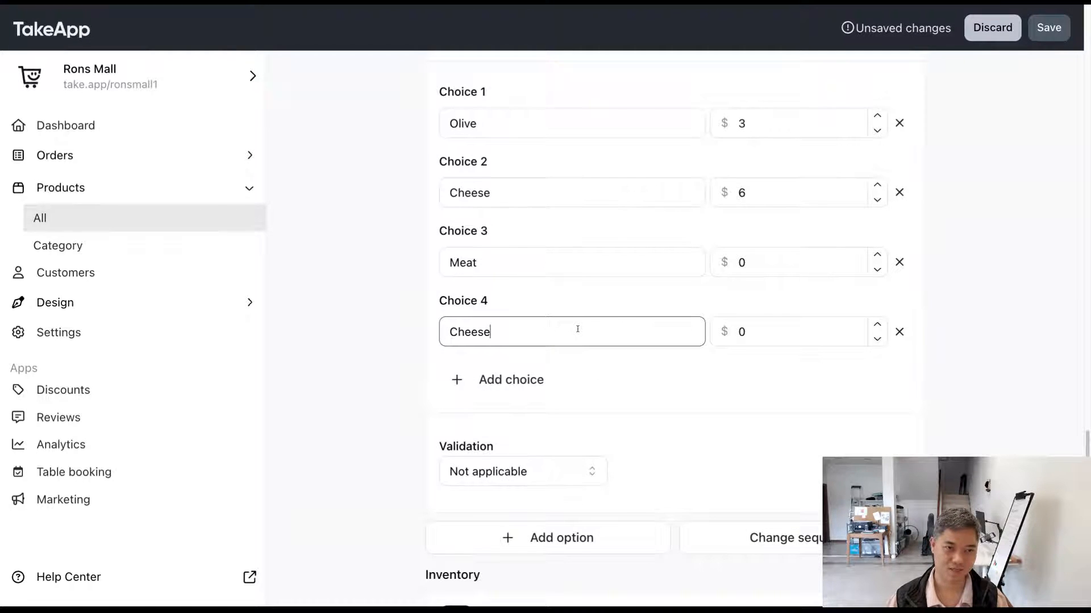
click(763, 334)
text(6)
click(788, 391)
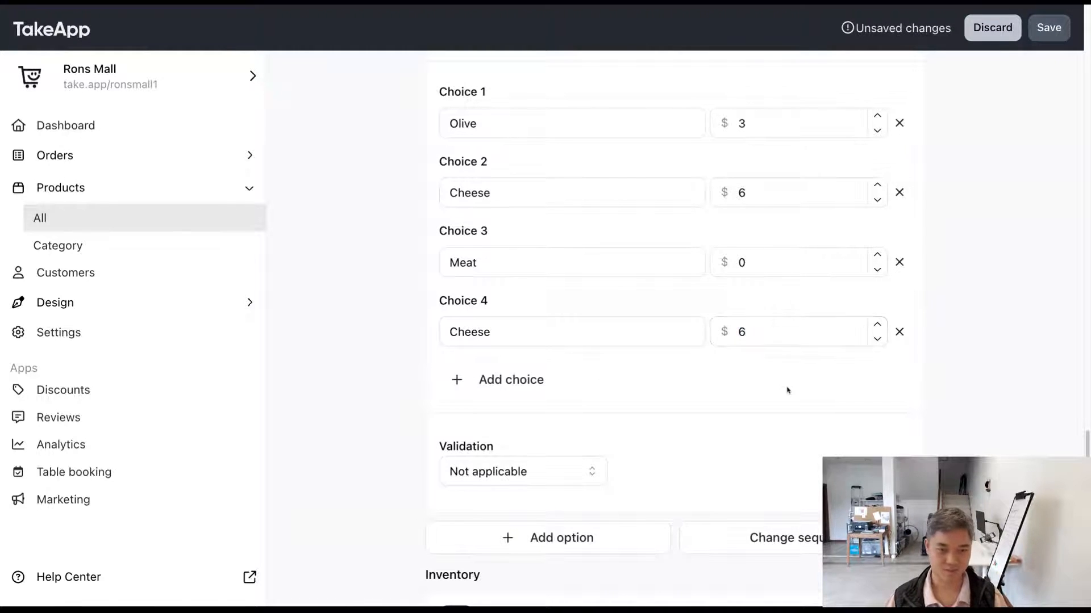
click(1048, 29)
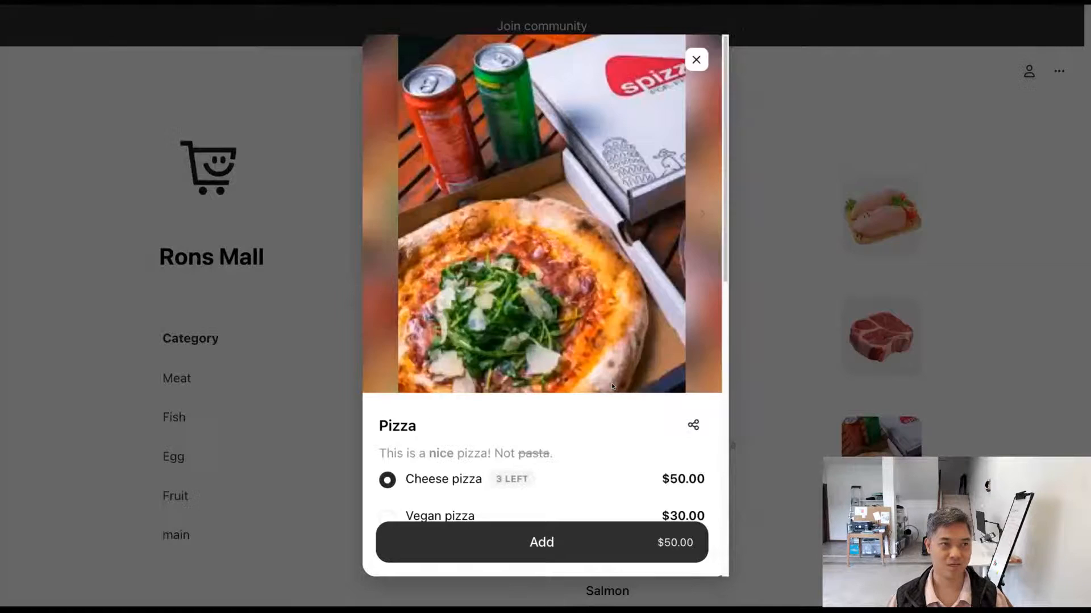
Step: Select both Cheese add-ons in the storefront's Pizza view
scroll(612, 387, down, 10)
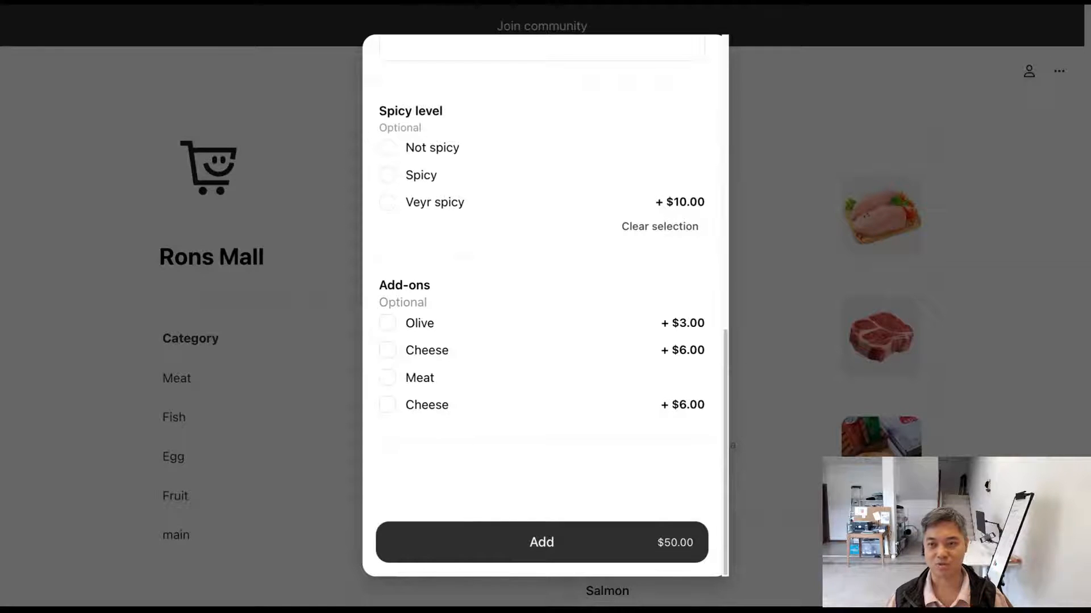
click(387, 350)
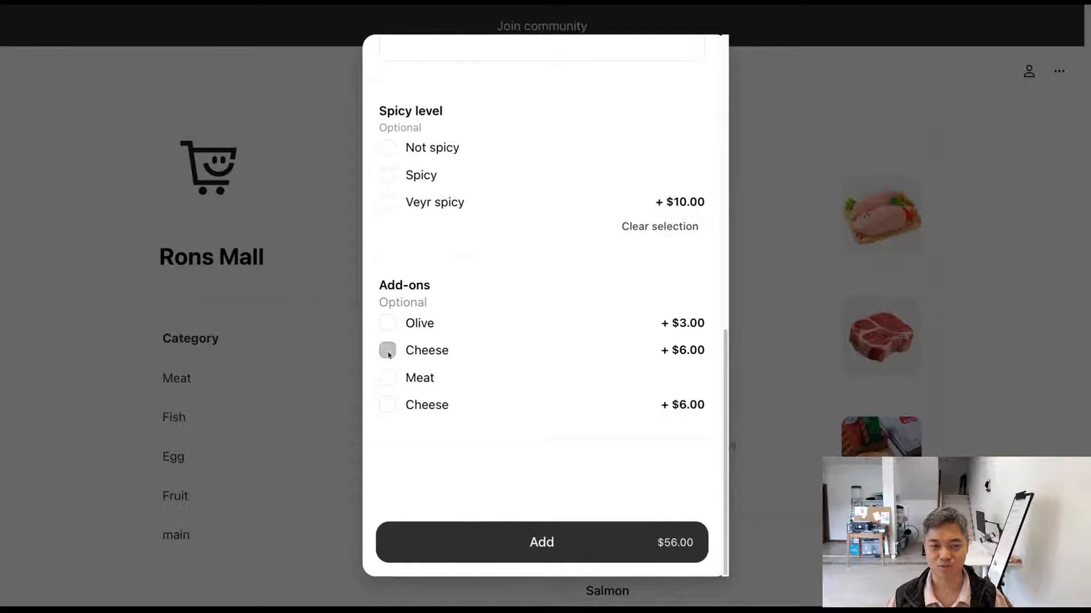
click(388, 404)
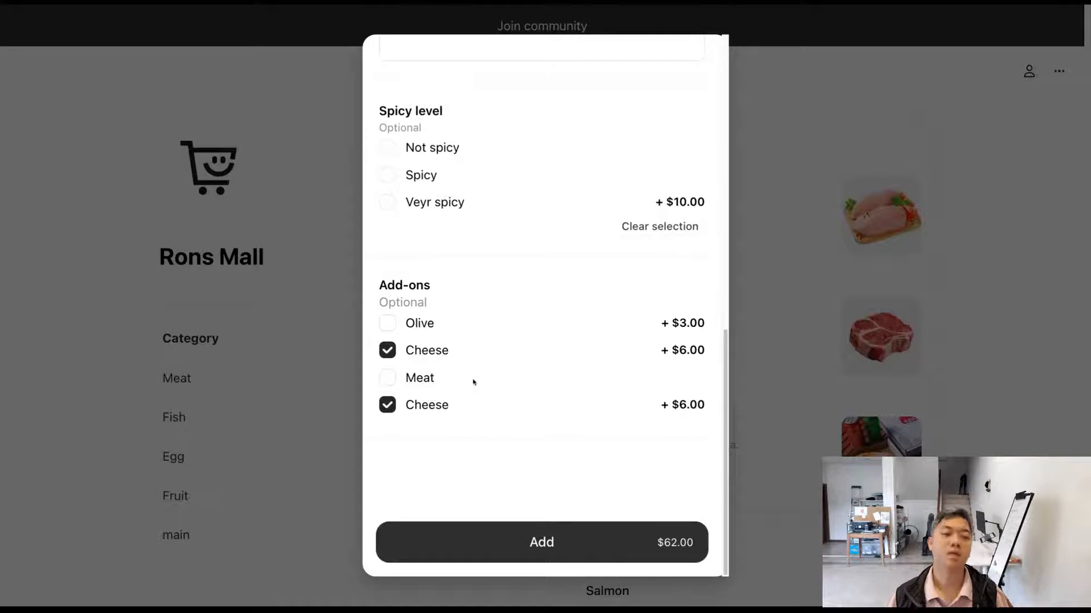
Step: Choose Spicy as the Spicy level and answer the pepper question with "yes"
click(413, 178)
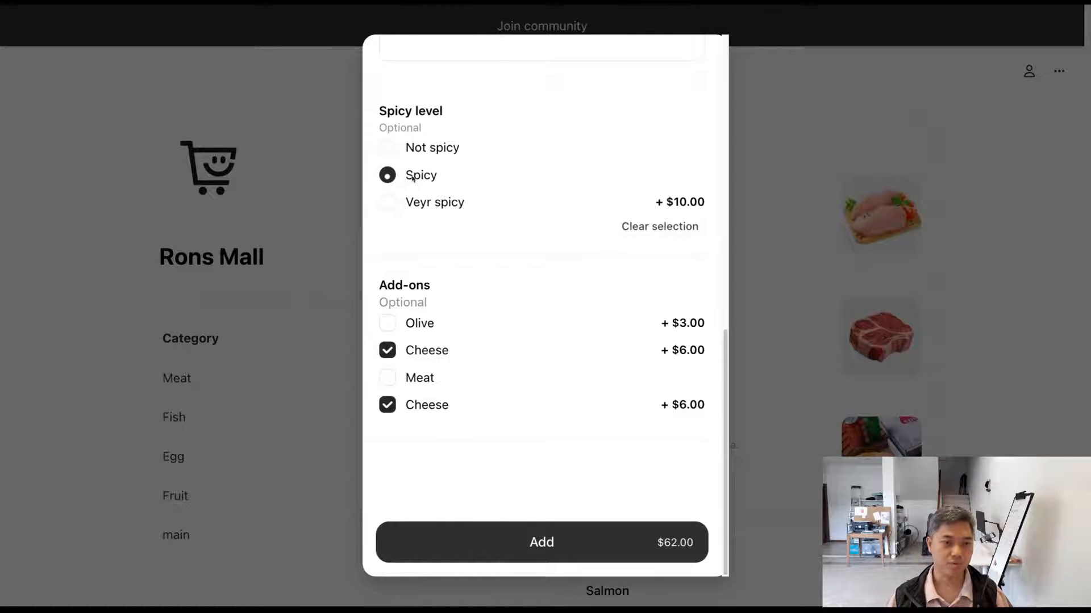
scroll(540, 306, up, 4)
click(499, 270)
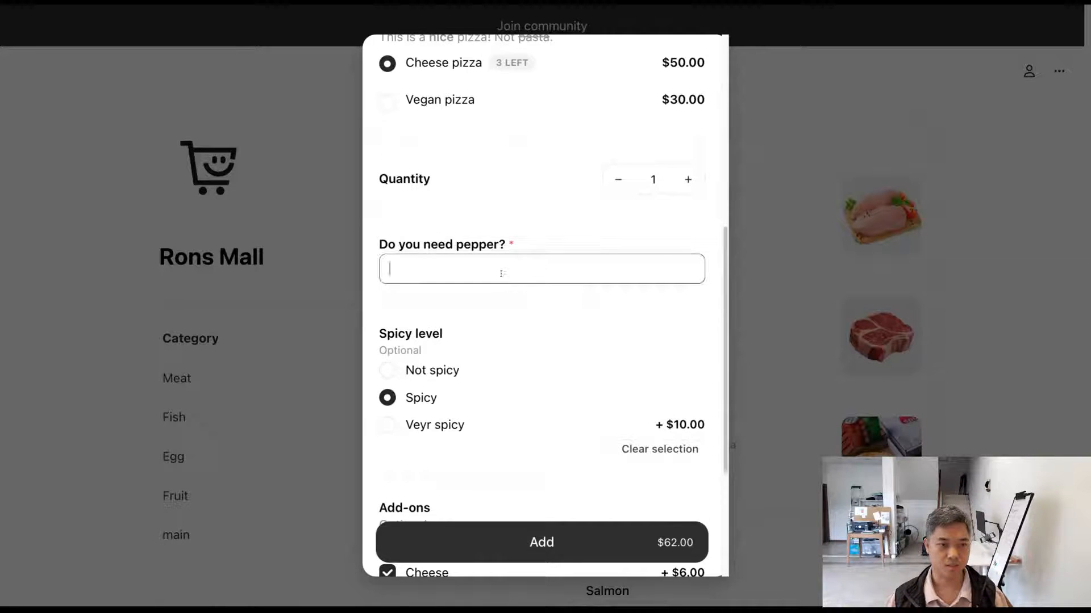
text(e)
key(BackSpace)
text(yes)
scroll(561, 354, down, 3)
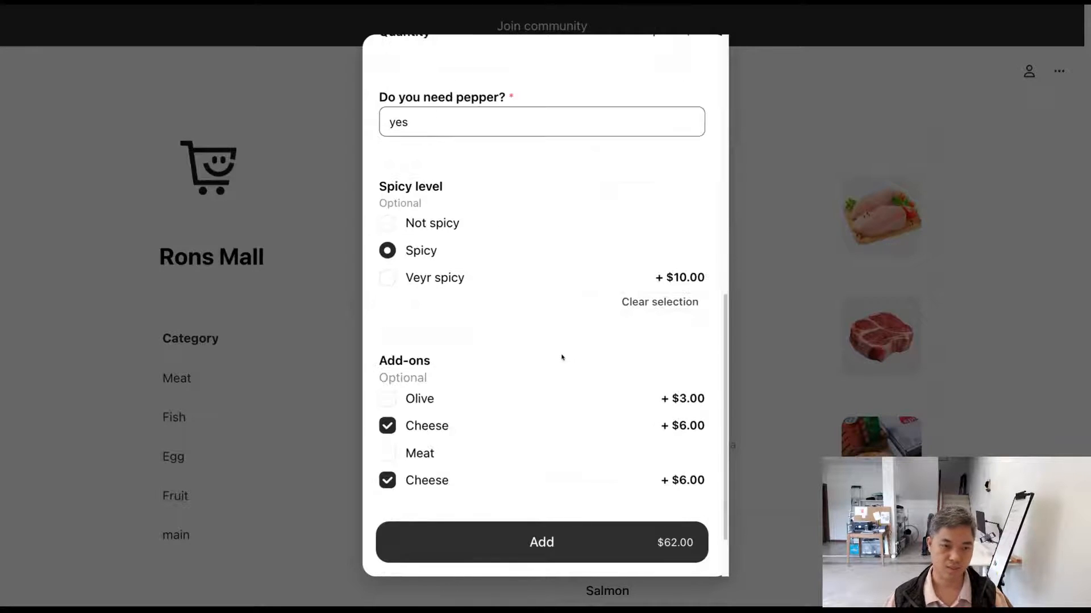
Step: Add the configured pizza to the cart and check its variant and option answers in the cart
click(597, 546)
click(631, 573)
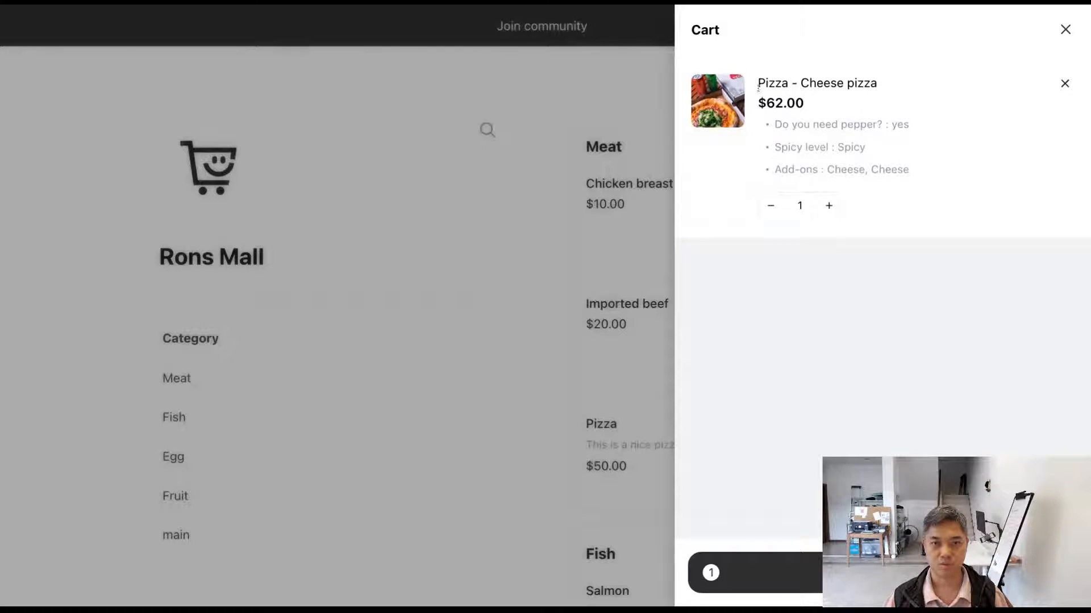
drag(757, 88, 884, 88)
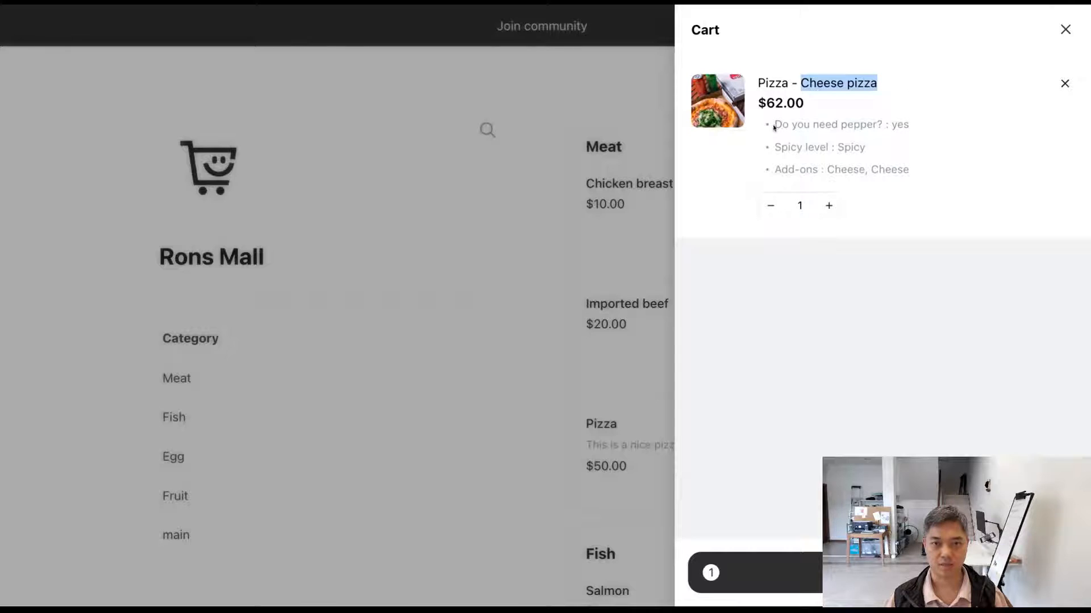
drag(772, 126, 925, 127)
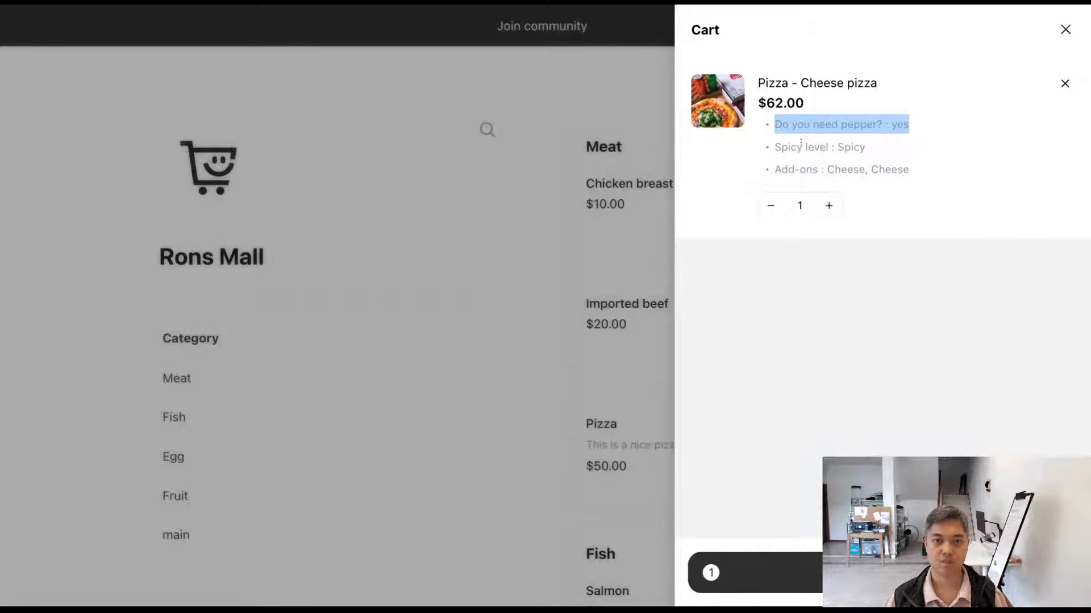
drag(777, 147, 932, 149)
drag(816, 169, 920, 224)
click(921, 310)
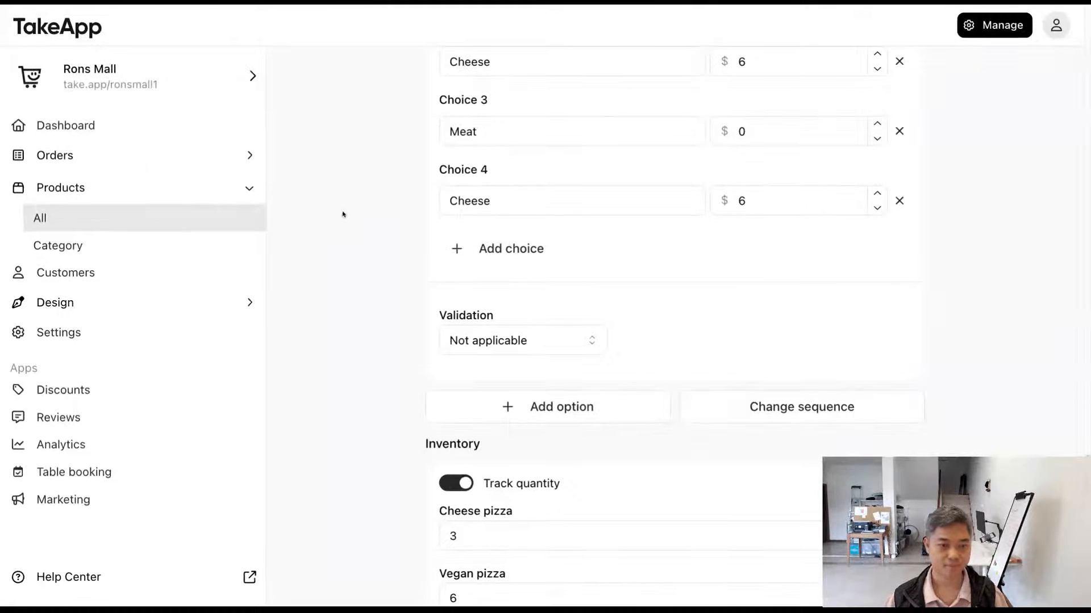
Step: Review the Pizza product's inventory quantities, variants, options and pricing settings in the product editor
scroll(342, 216, down, 4)
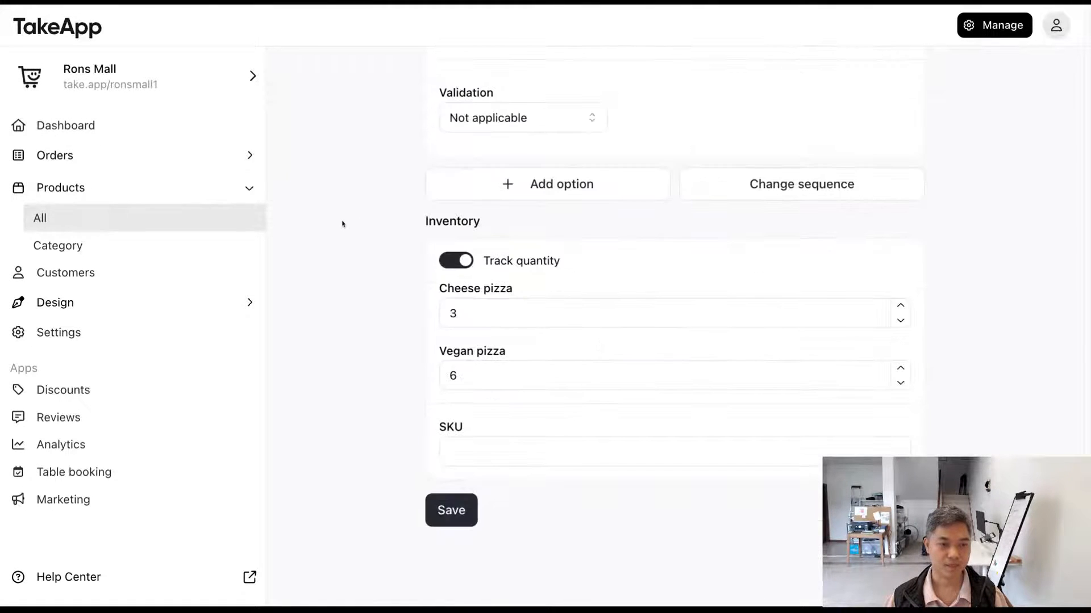
drag(377, 208, 537, 370)
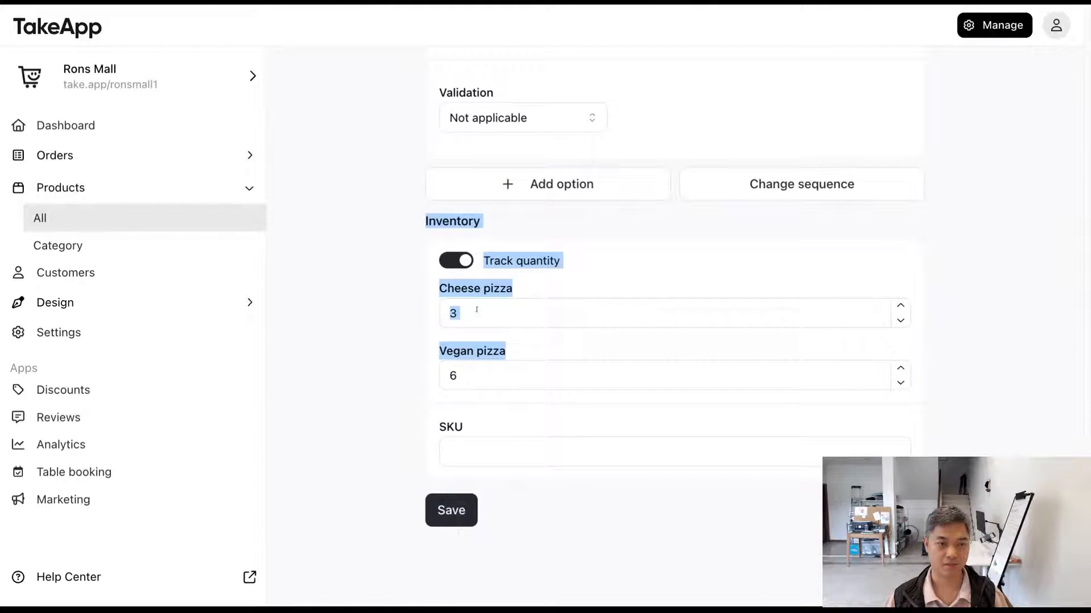
drag(413, 224, 604, 297)
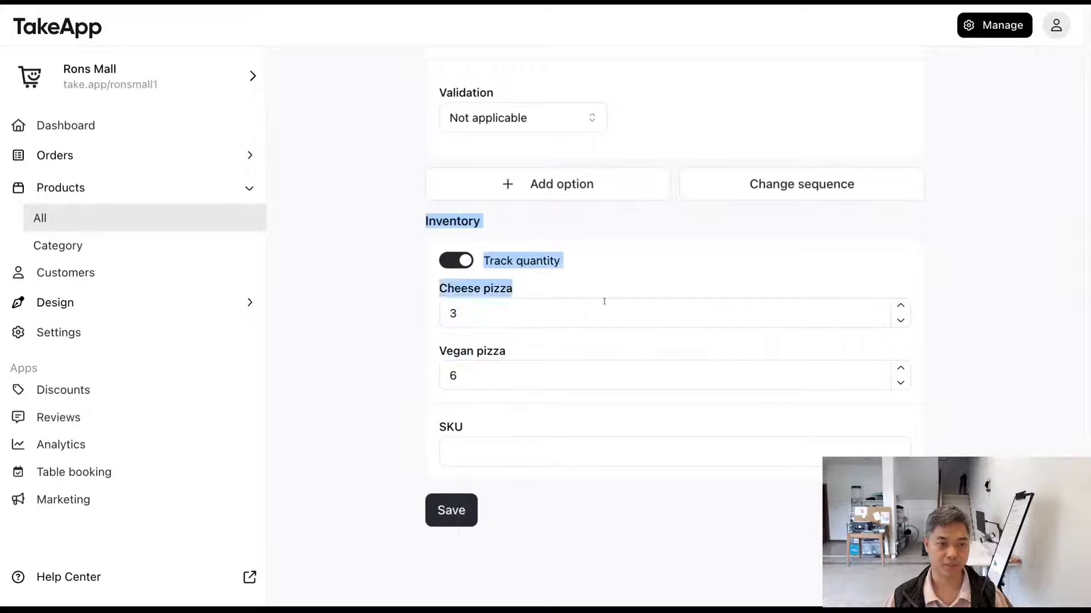
click(516, 335)
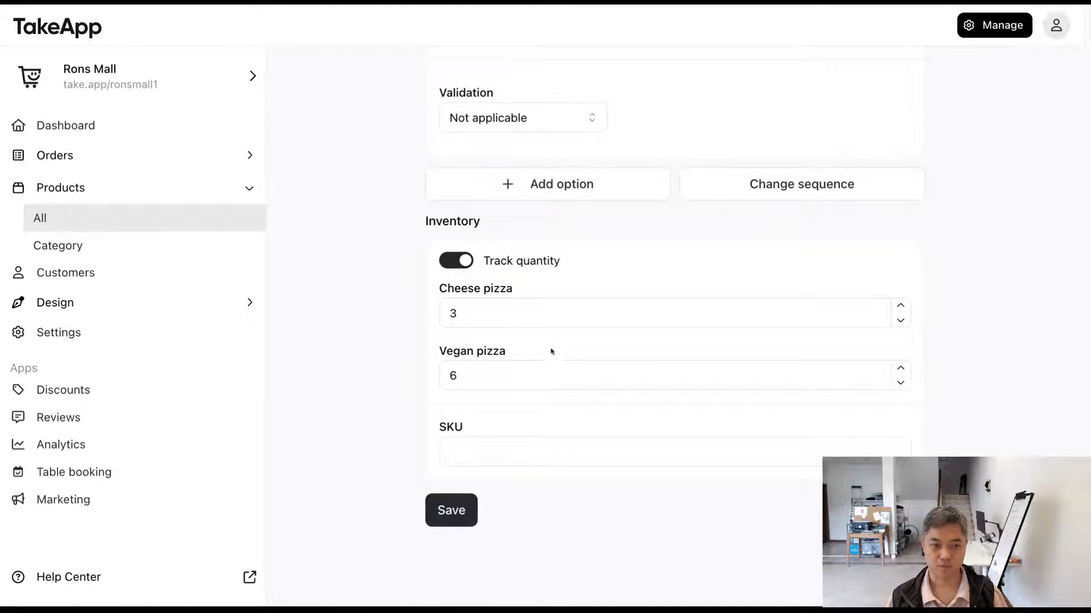
scroll(421, 396, up, 15)
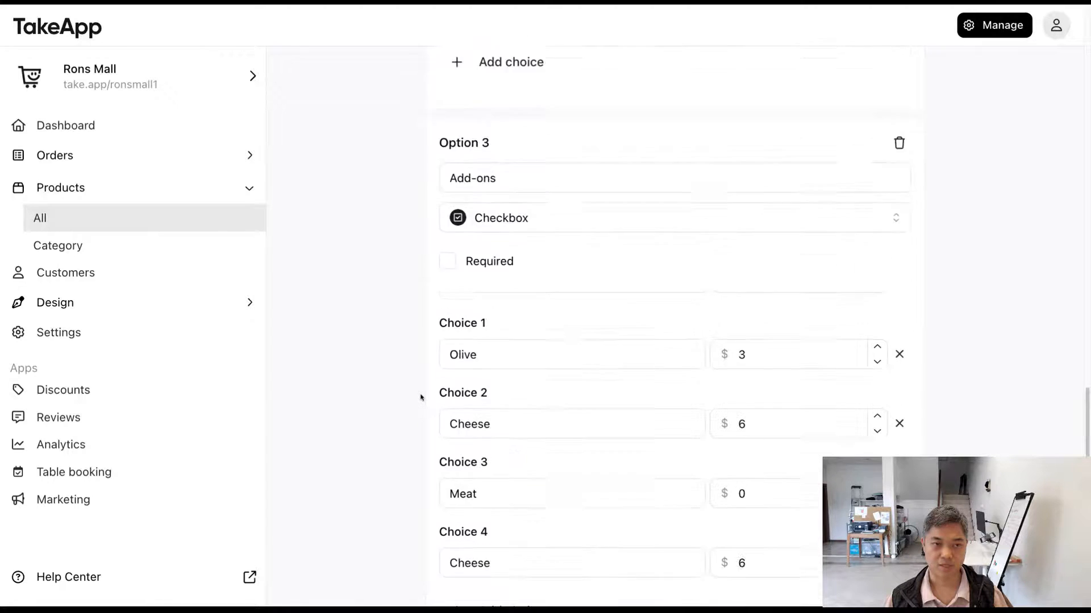
scroll(420, 396, up, 15)
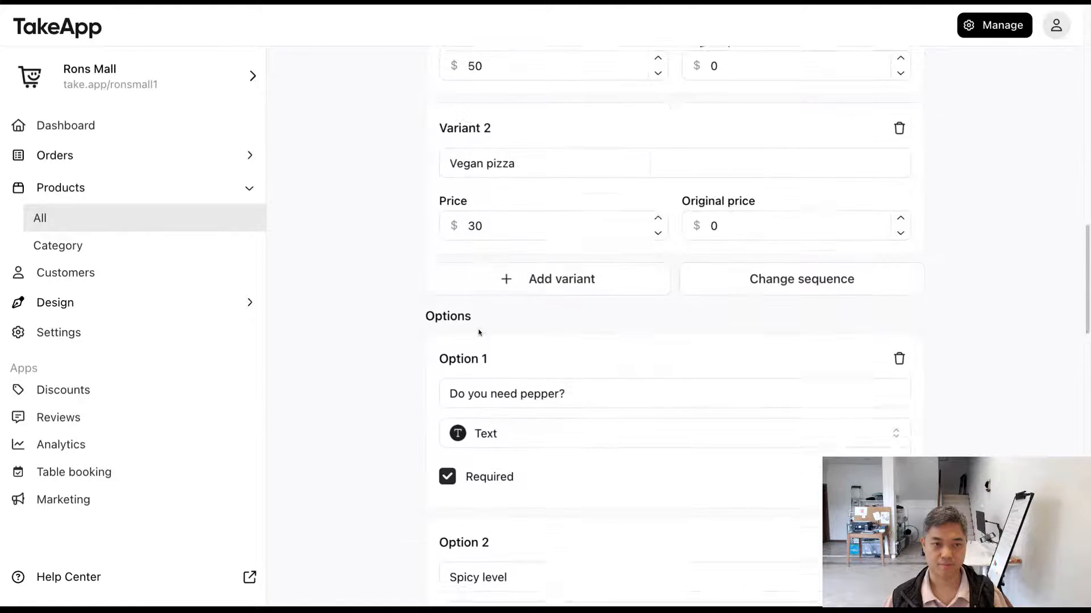
scroll(494, 279, up, 5)
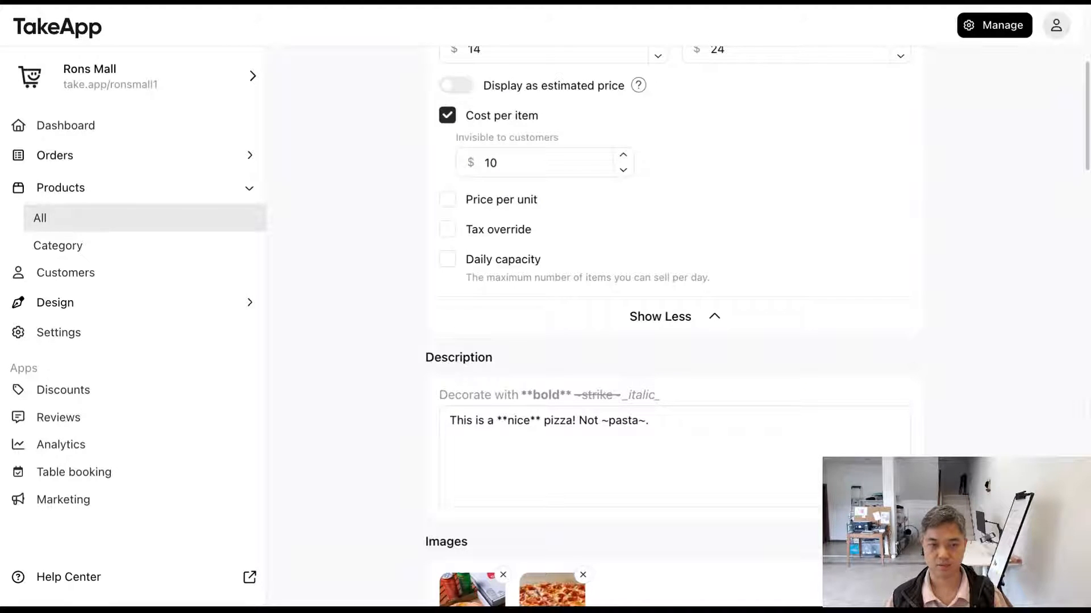
scroll(392, 299, down, 20)
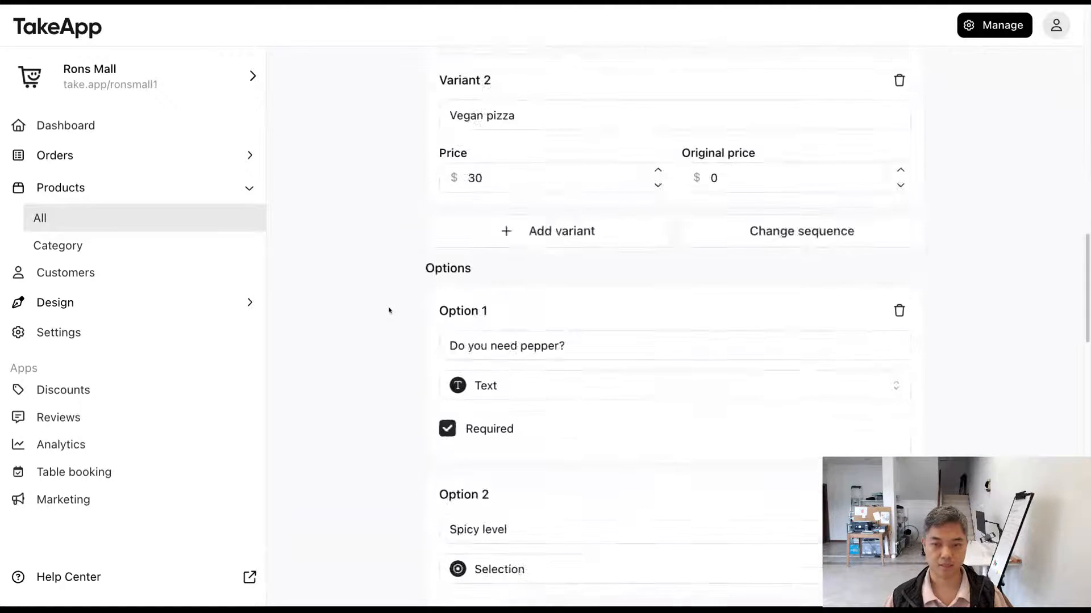
scroll(388, 311, down, 9)
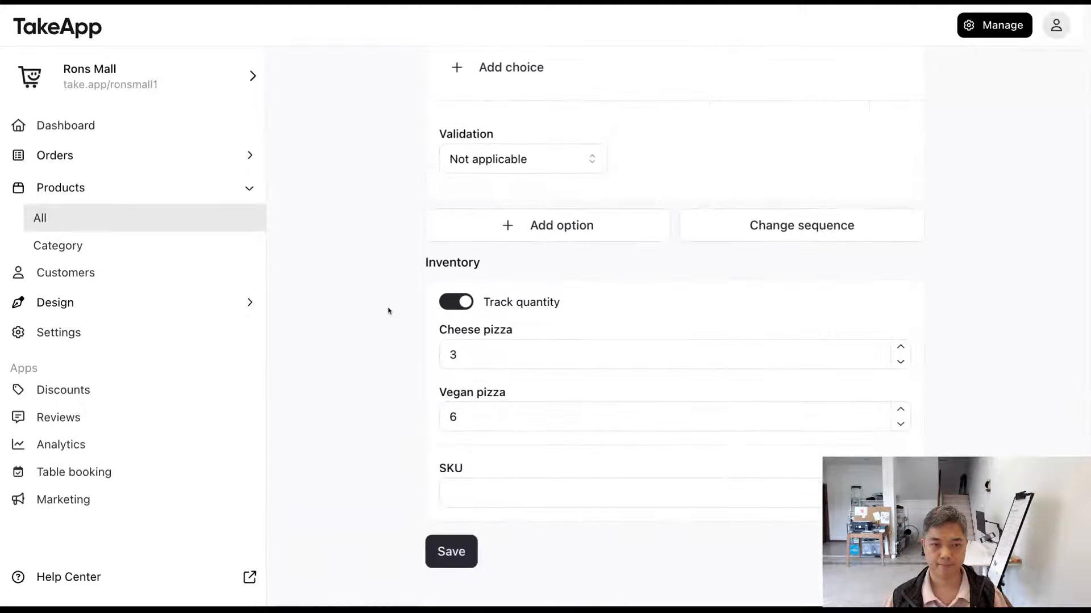
Step: Set the Pizza product's SKU to "PZ" and save the product
drag(490, 423, 365, 427)
click(365, 428)
click(442, 445)
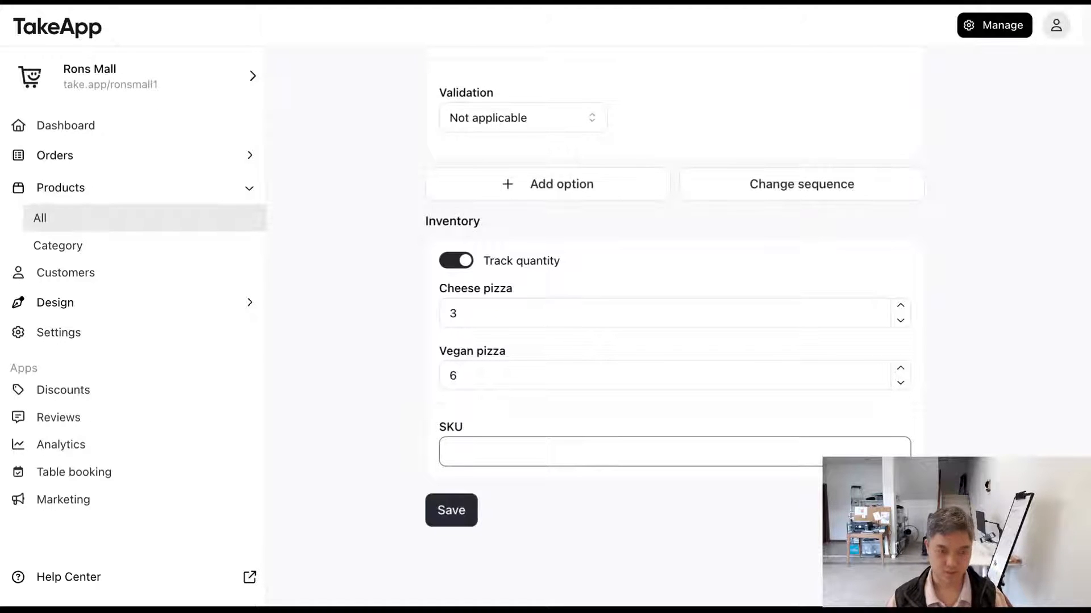
text(PZ)
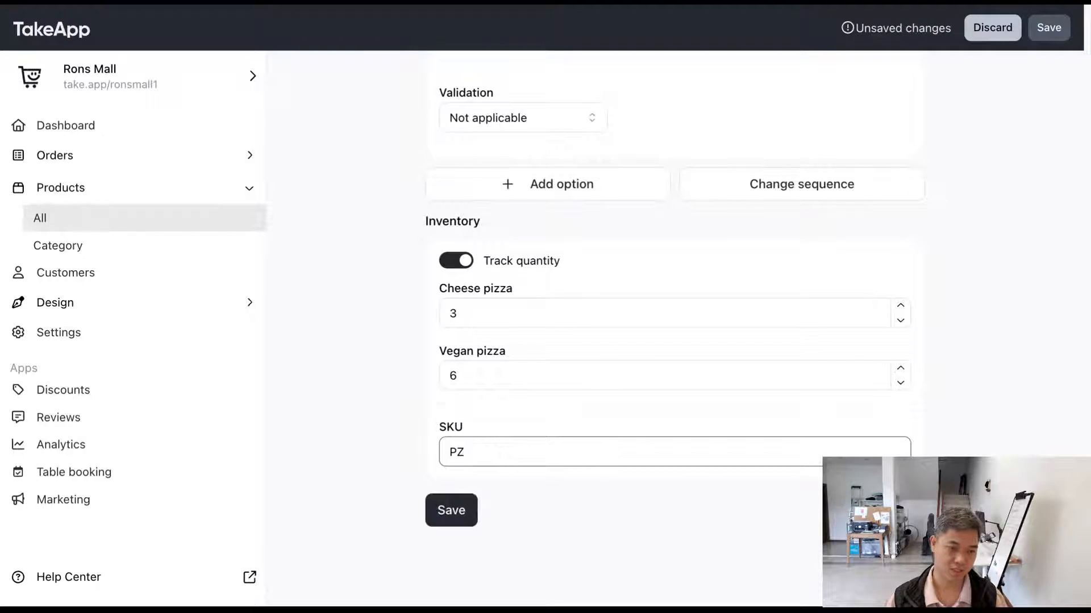
click(542, 543)
click(463, 515)
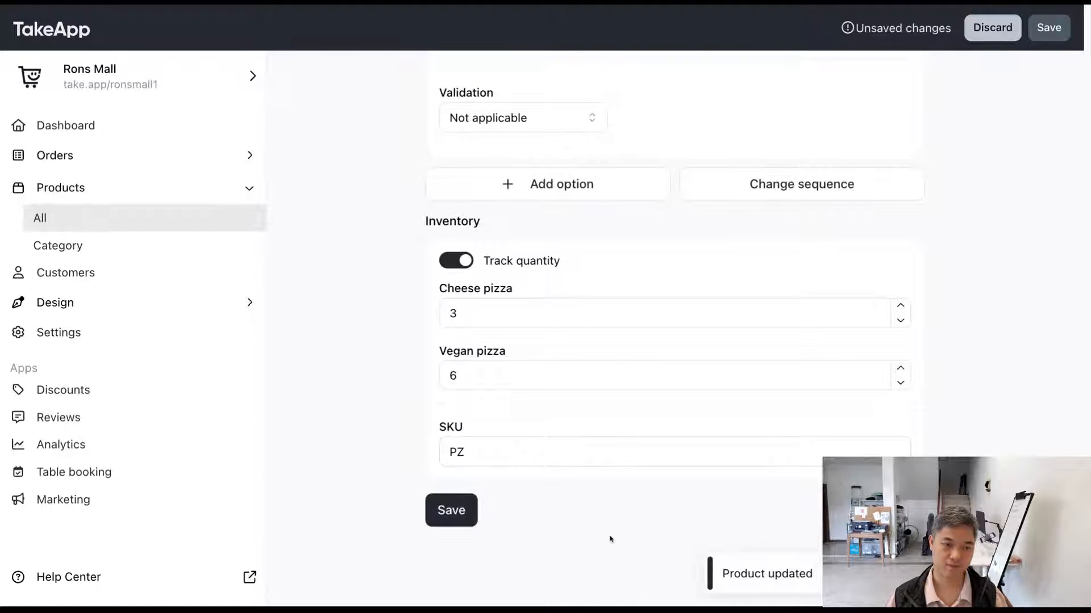
click(500, 452)
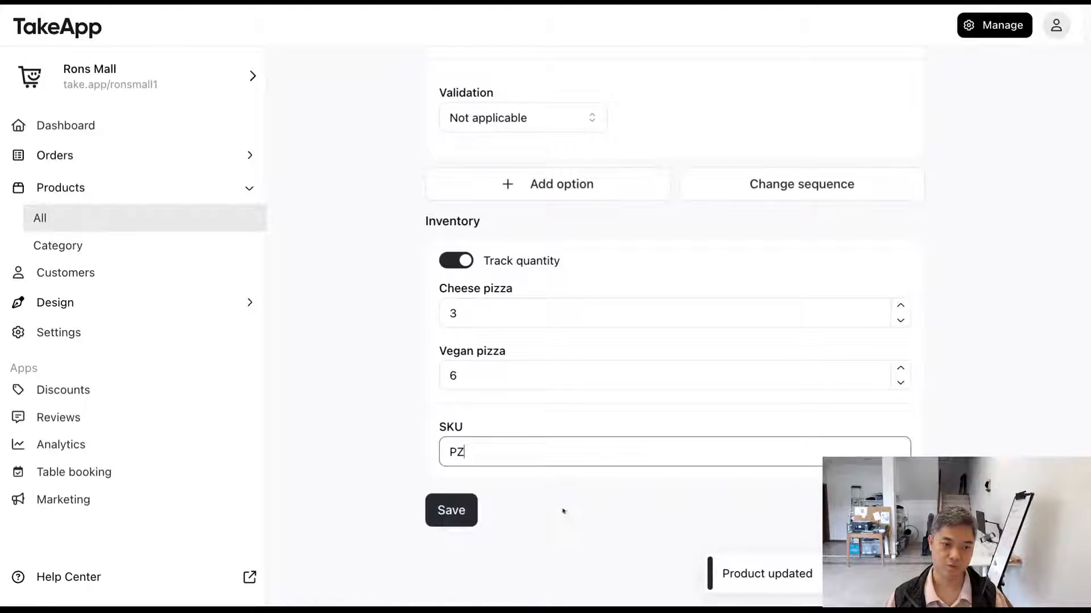
click(363, 413)
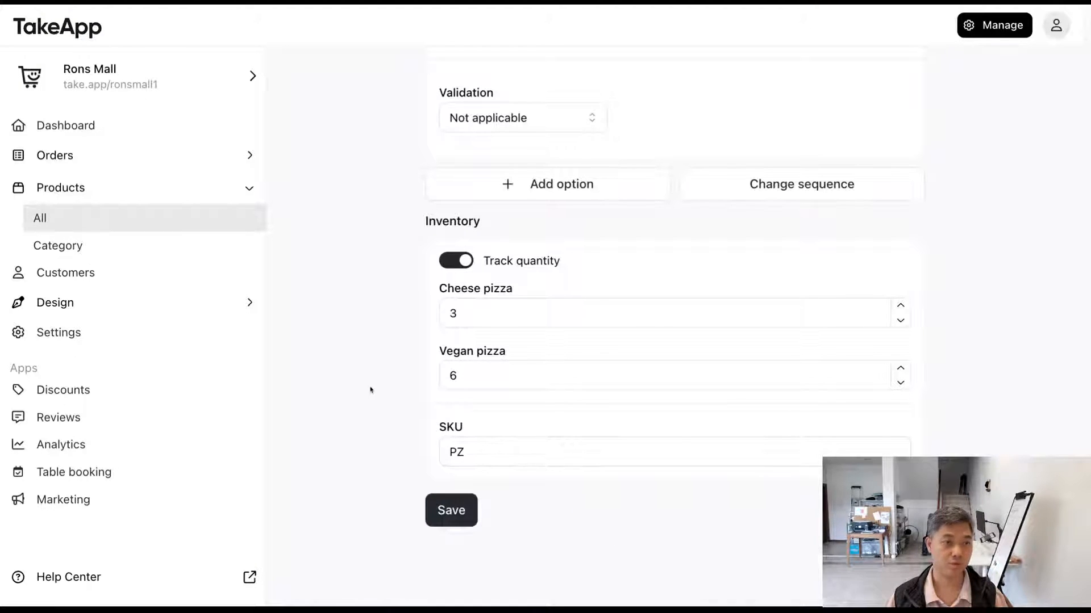
Step: Compare the Cheese pizza stock quantity in the product editor with the stock label in the storefront's Pizza view
click(487, 314)
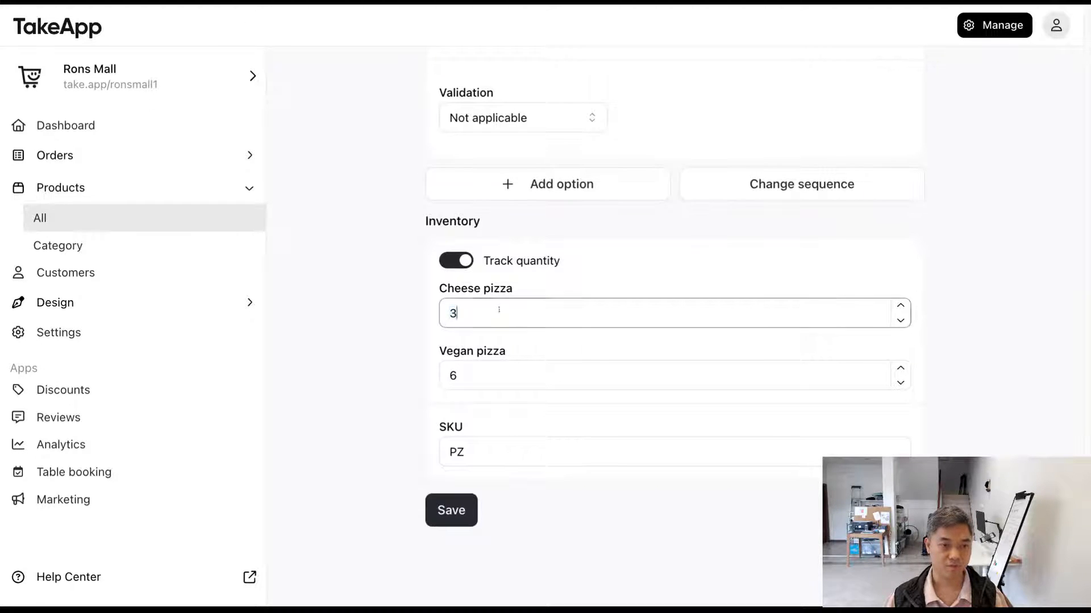
click(368, 319)
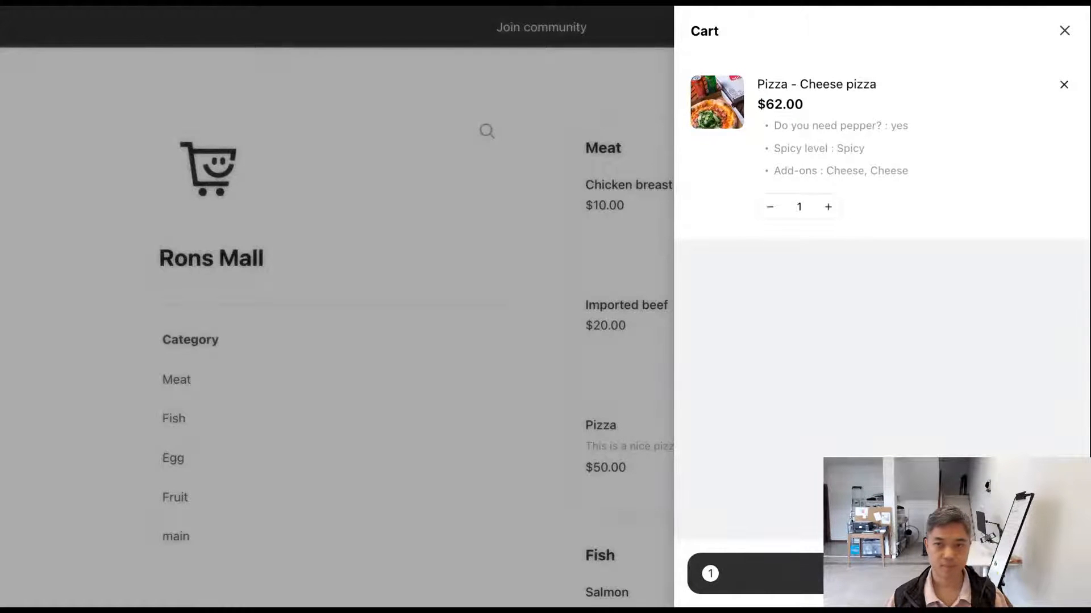
click(1064, 30)
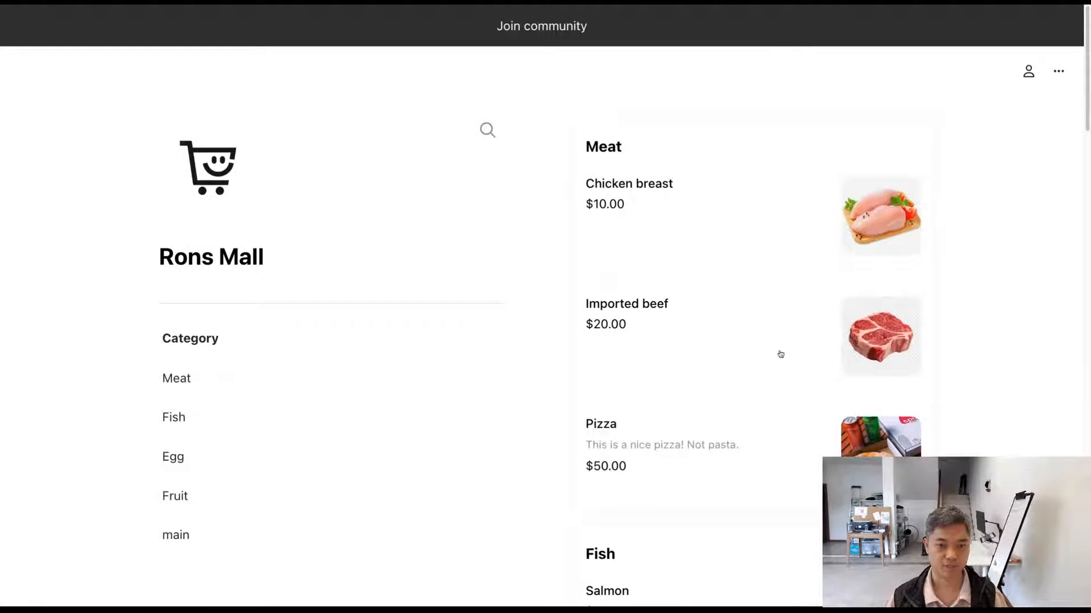
scroll(780, 354, down, 2)
click(755, 386)
scroll(497, 412, down, 3)
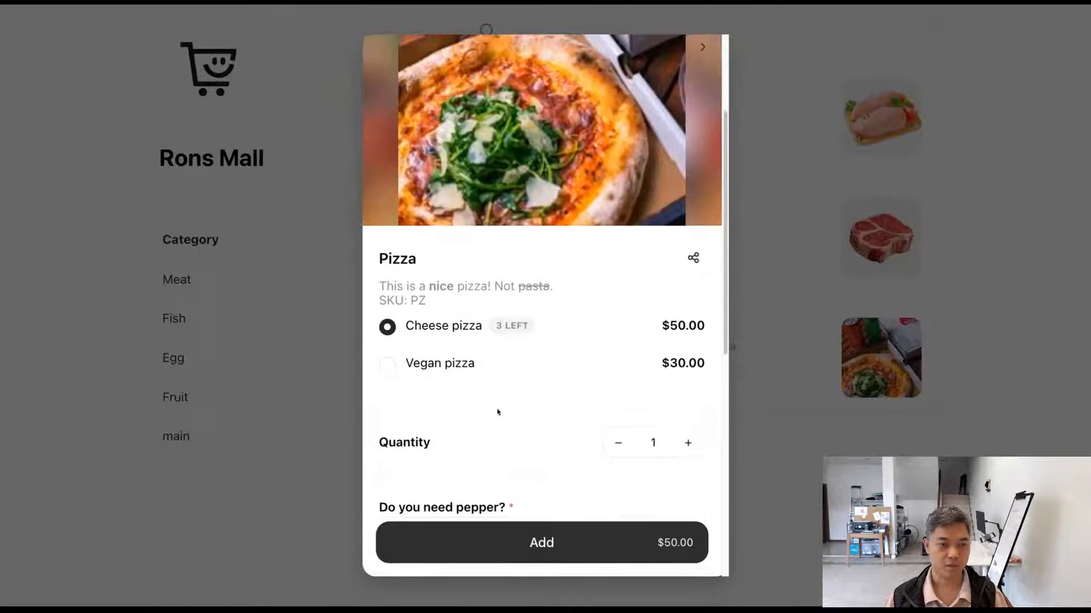
drag(554, 326, 497, 325)
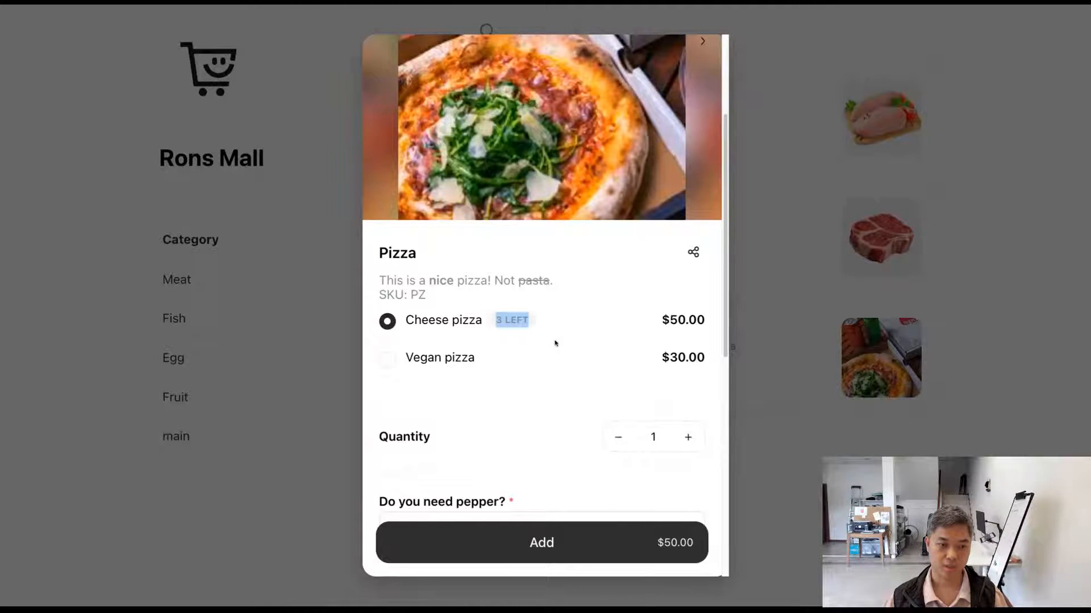
Step: Answer the pepper question with "3" and add one Cheese pizza to the cart
scroll(547, 354, down, 2)
scroll(547, 355, down, 1)
click(519, 410)
text(3)
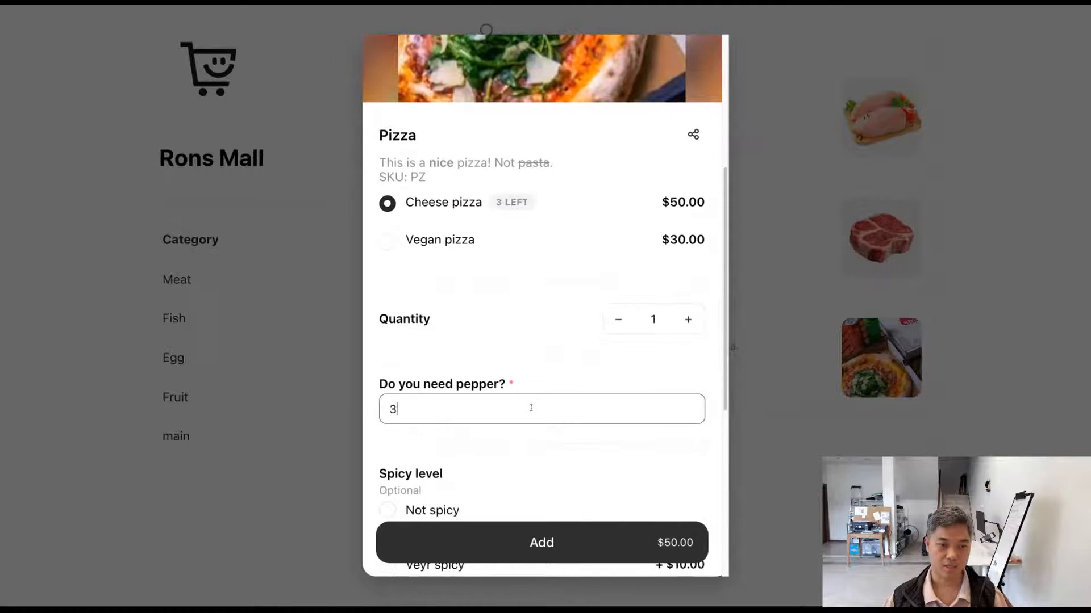
scroll(520, 413, down, 5)
click(543, 540)
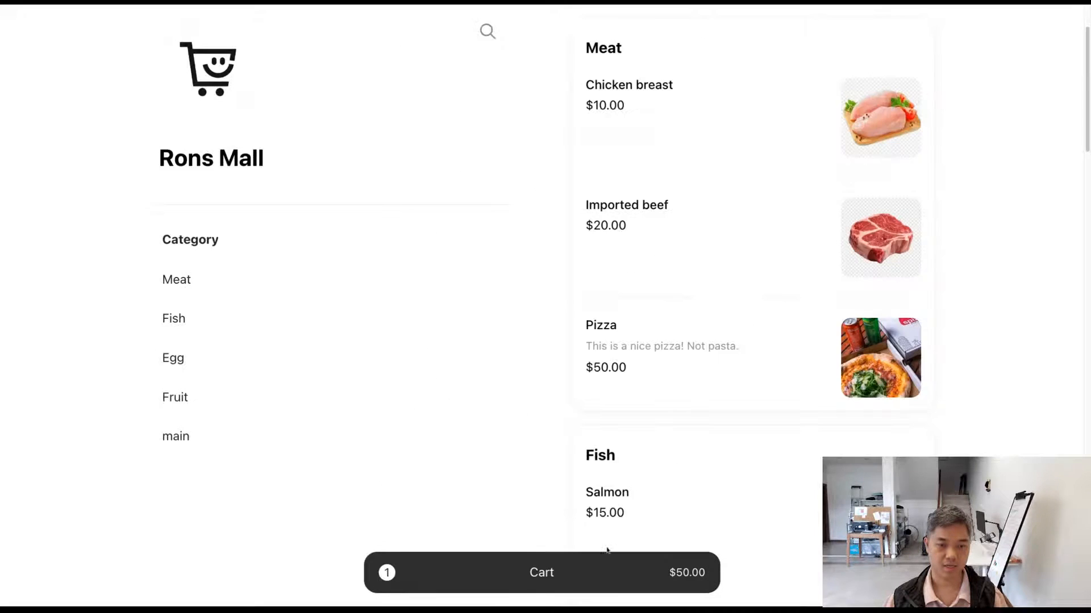
Step: Proceed from the cart to the checkout and review the customer details, pizza item and order summary
click(670, 562)
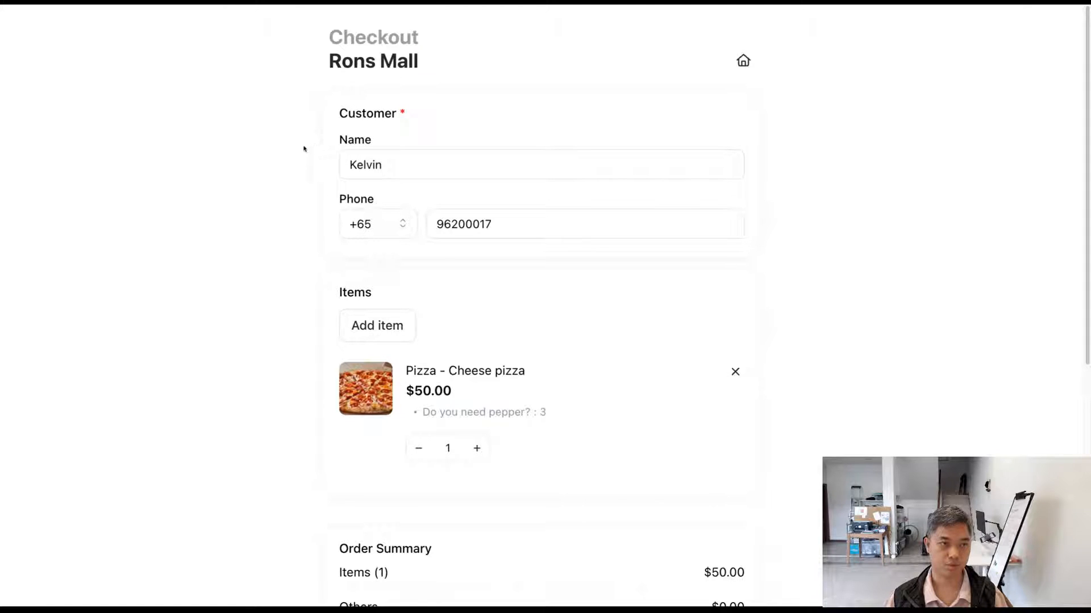
scroll(824, 267, down, 5)
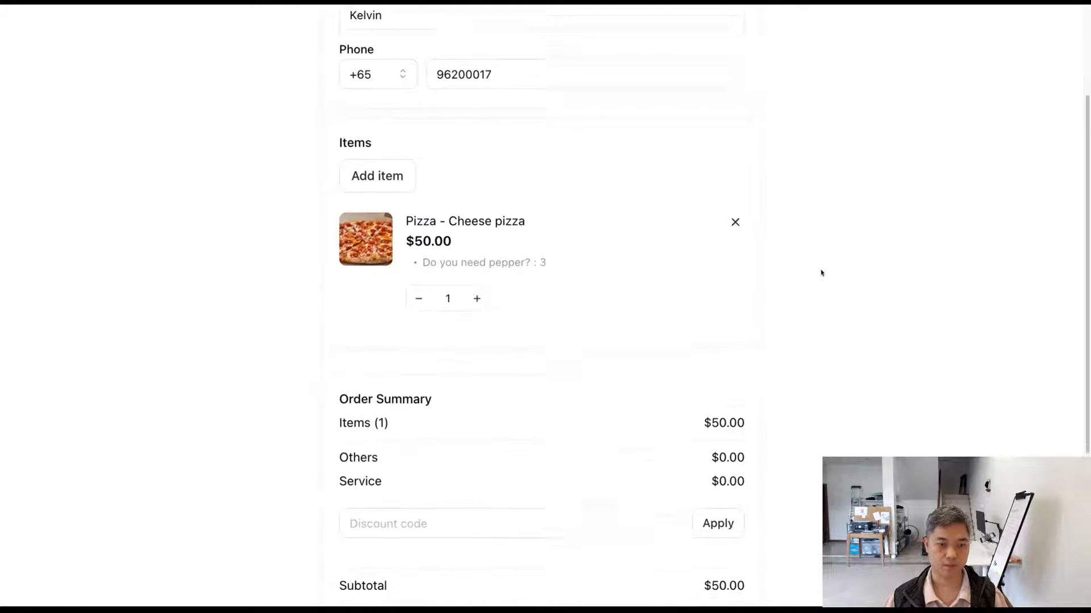
scroll(821, 273, down, 1)
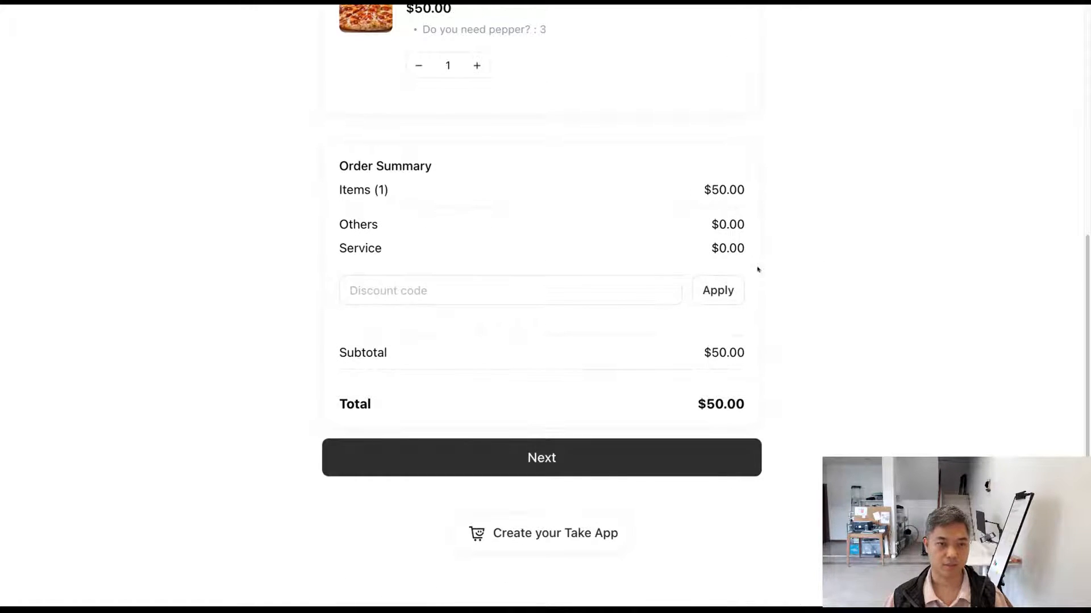
drag(688, 197, 825, 219)
click(825, 220)
drag(747, 405, 706, 404)
scroll(640, 358, up, 2)
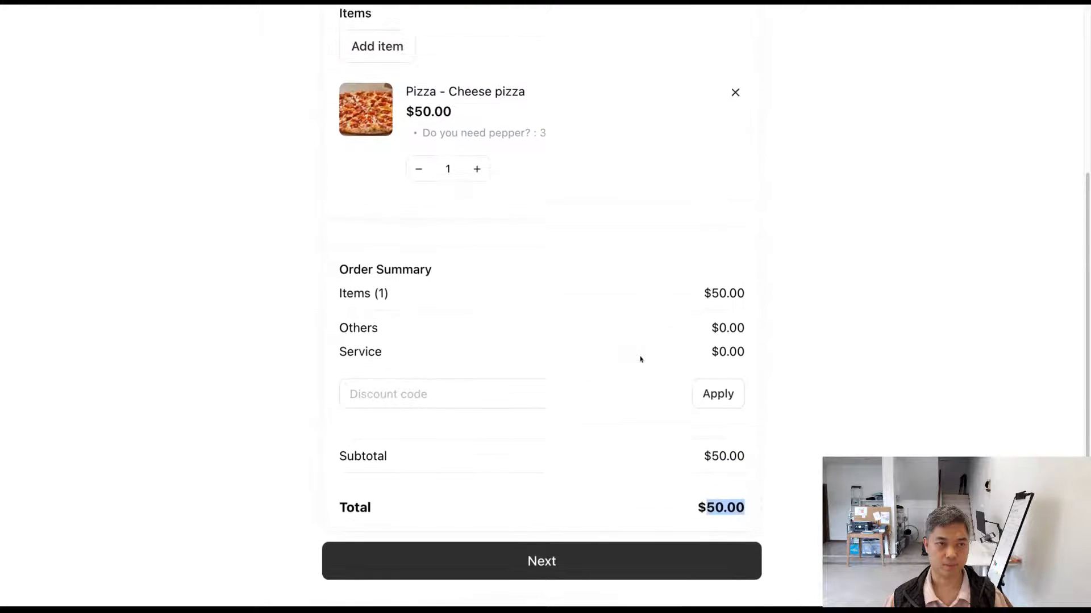
click(621, 302)
scroll(620, 302, down, 2)
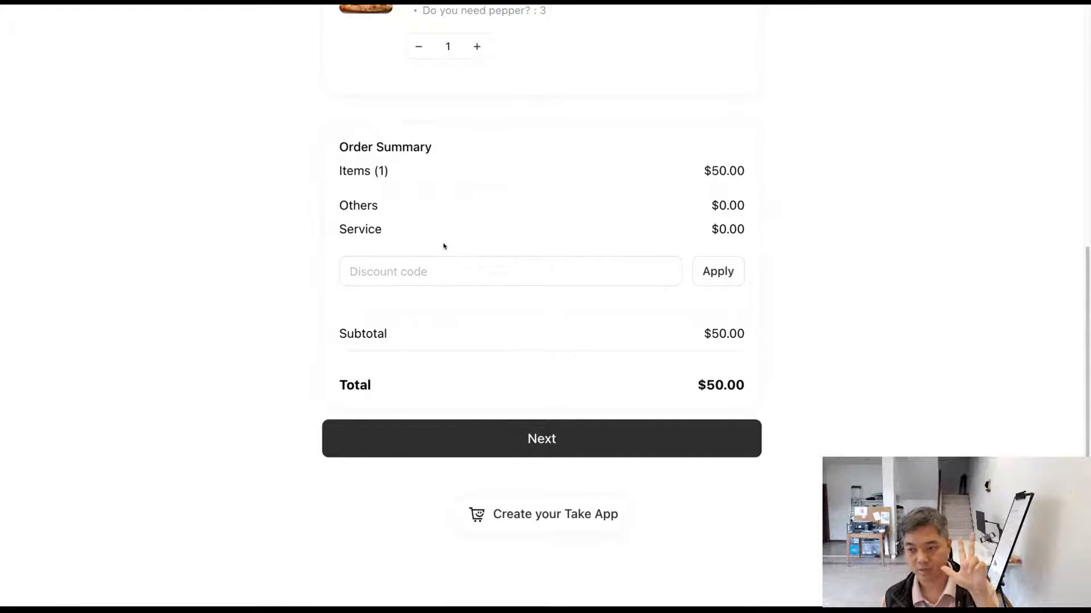
Step: Submit the order from the checkout and check the Cheese pizza stock in the product editor
click(606, 444)
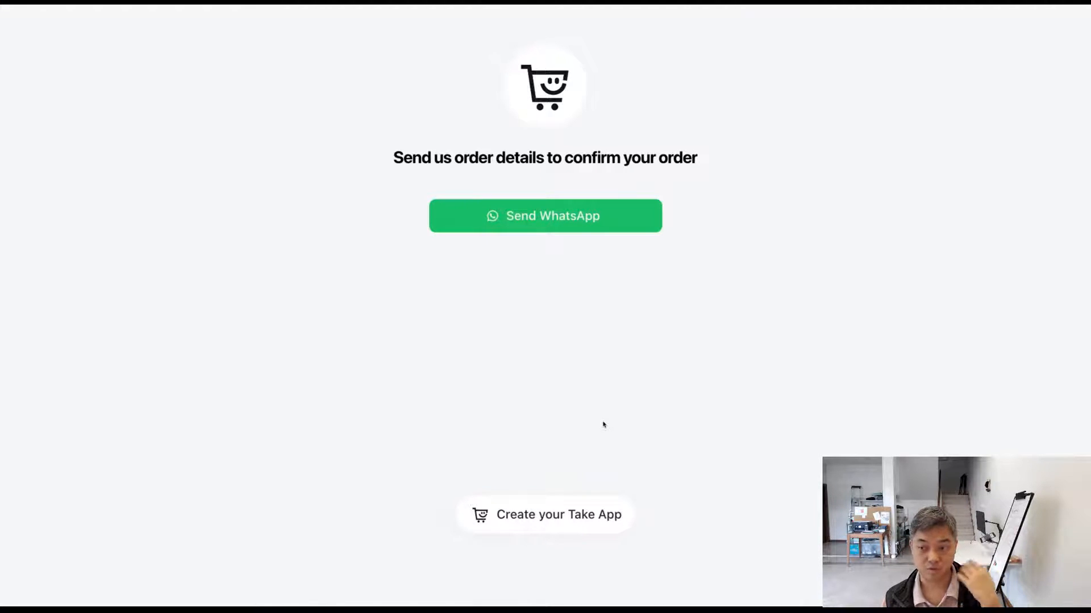
click(132, 3)
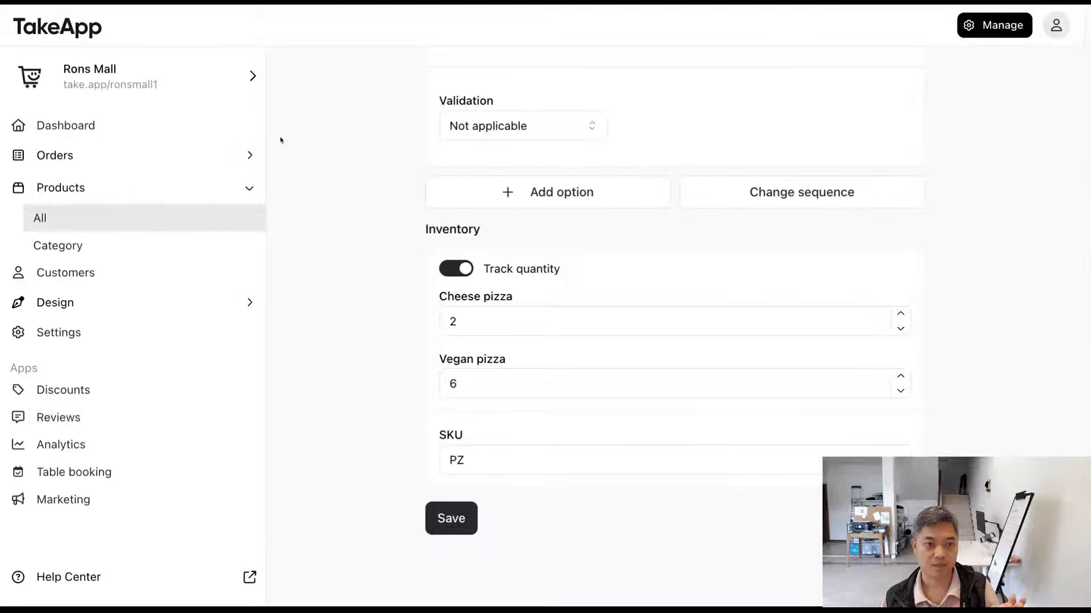
double_click(468, 317)
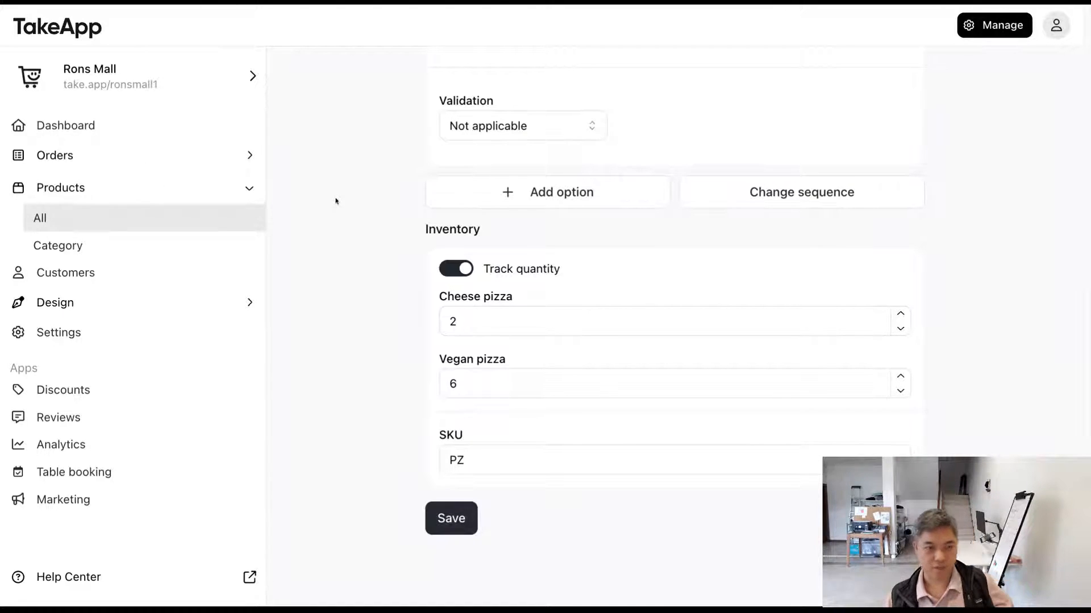
Step: Open the newly placed pizza order from the list of all orders to view its details
click(141, 155)
click(144, 192)
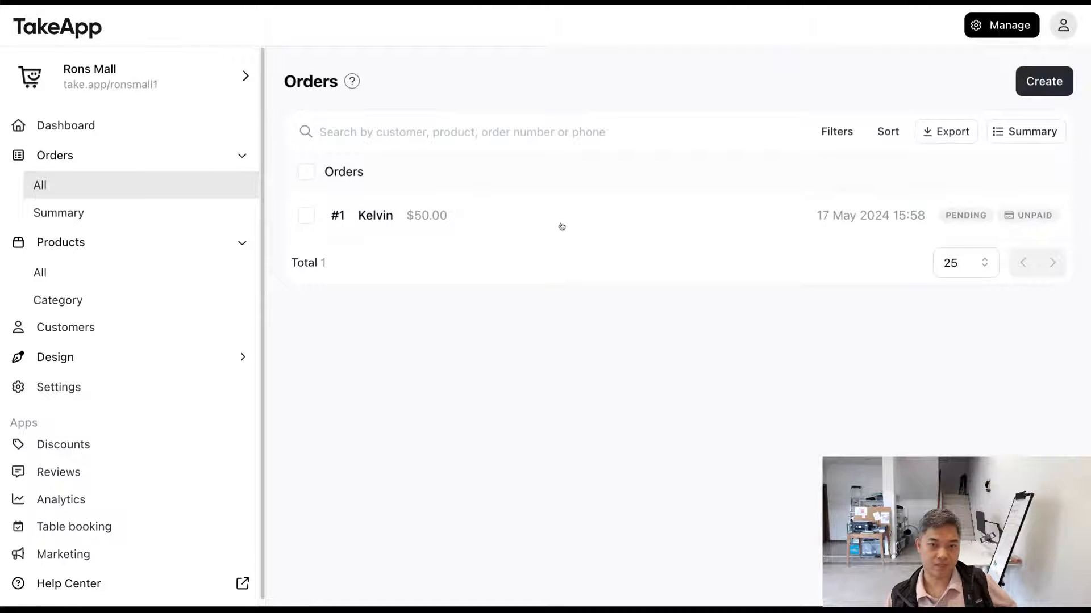
click(648, 233)
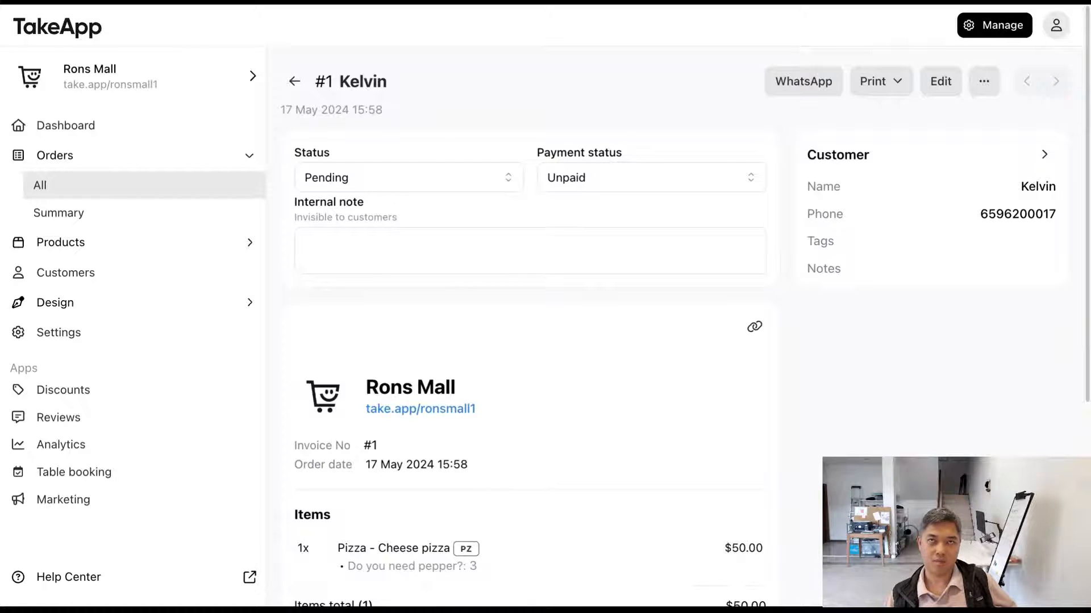
Step: Reopen the Pizza product from the list of all products and review its inventory quantities and SKU
click(200, 241)
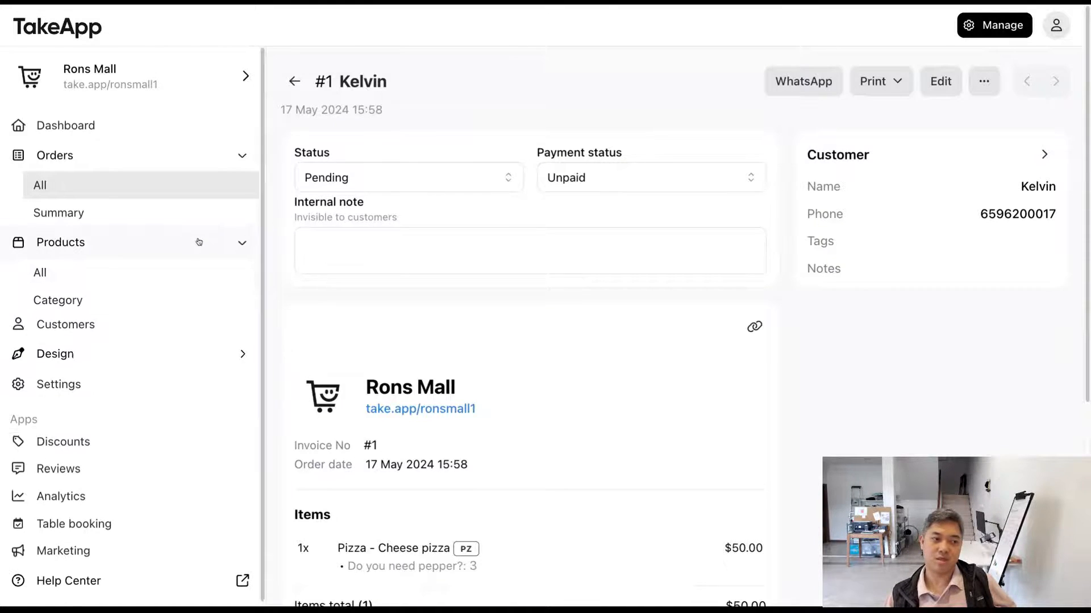
click(190, 271)
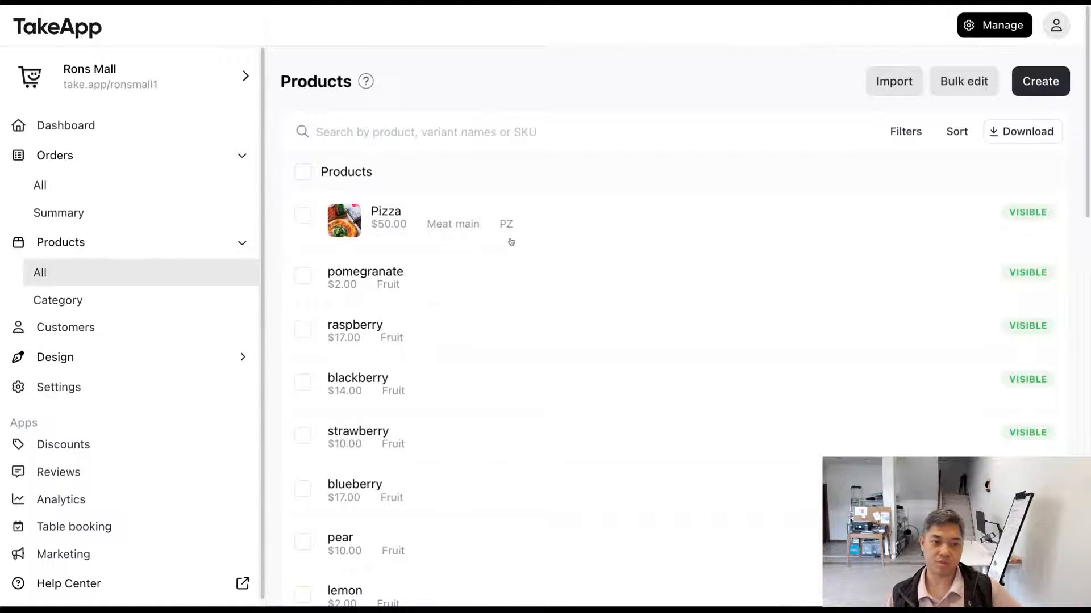
click(553, 237)
scroll(547, 347, down, 15)
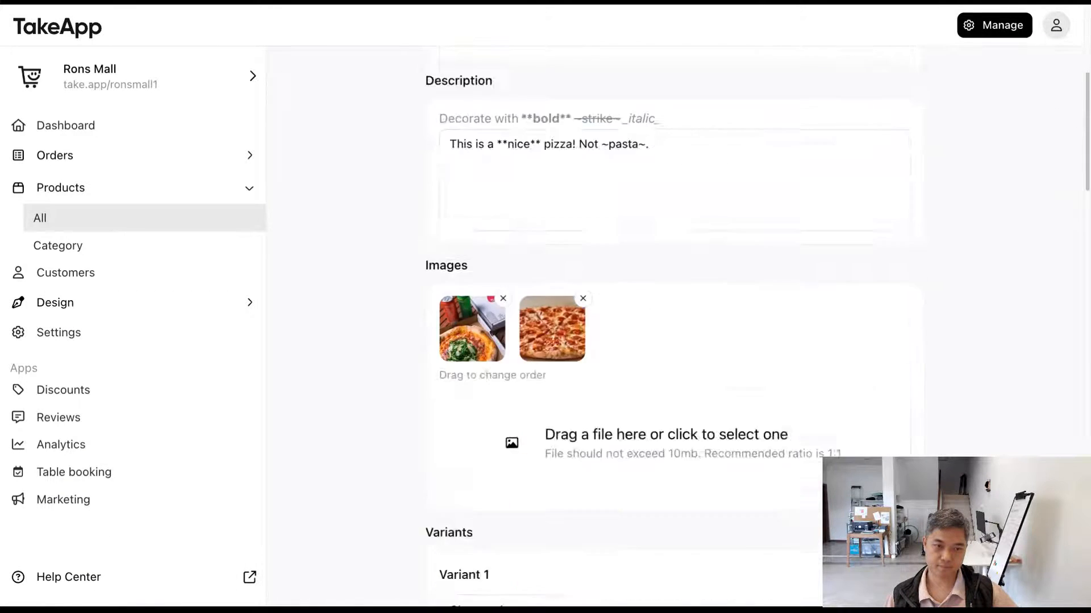
scroll(548, 348, down, 15)
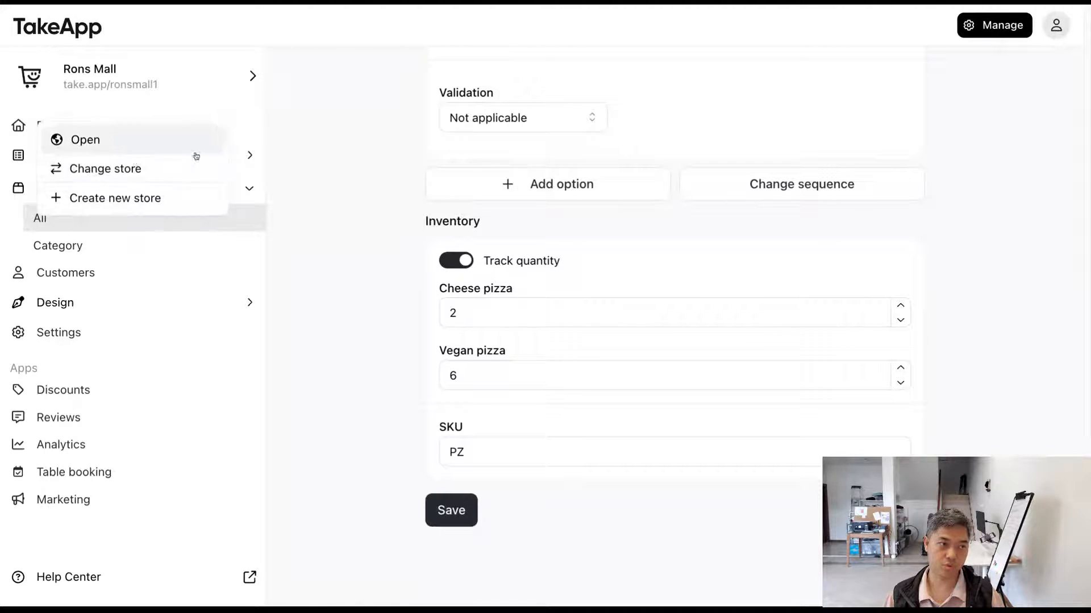
Step: Open the pizza order from the list of all orders and set its status to Cancelled
click(244, 161)
click(214, 184)
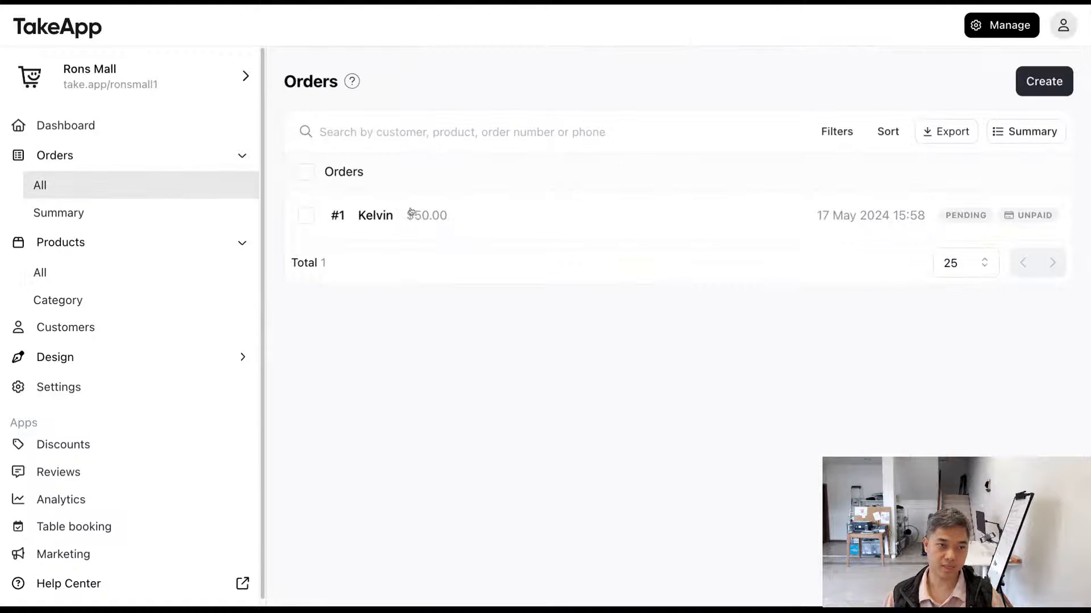
click(446, 223)
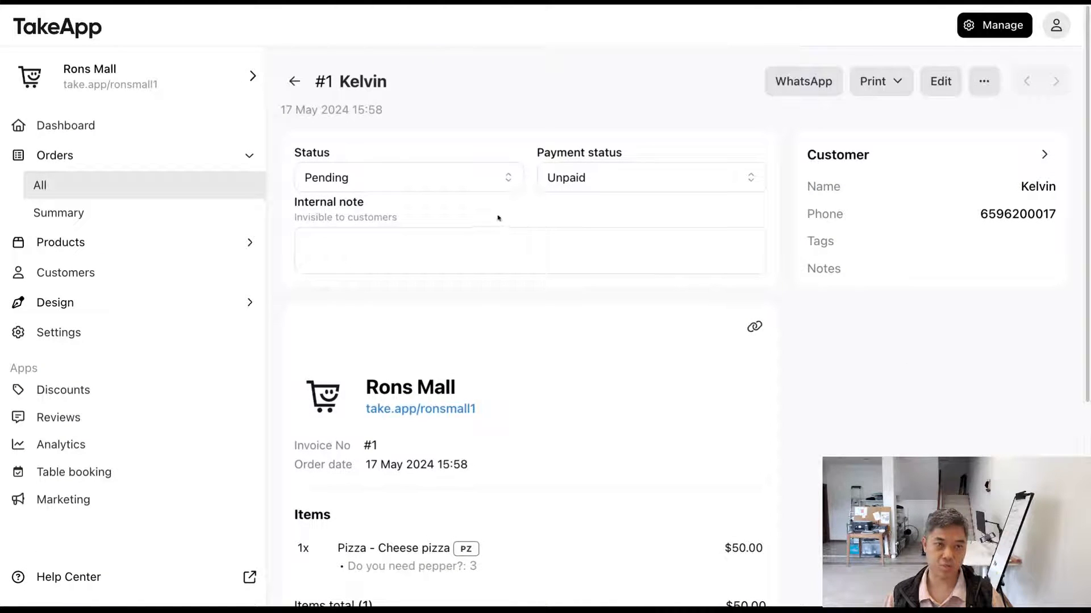
scroll(499, 219, down, 1)
click(489, 150)
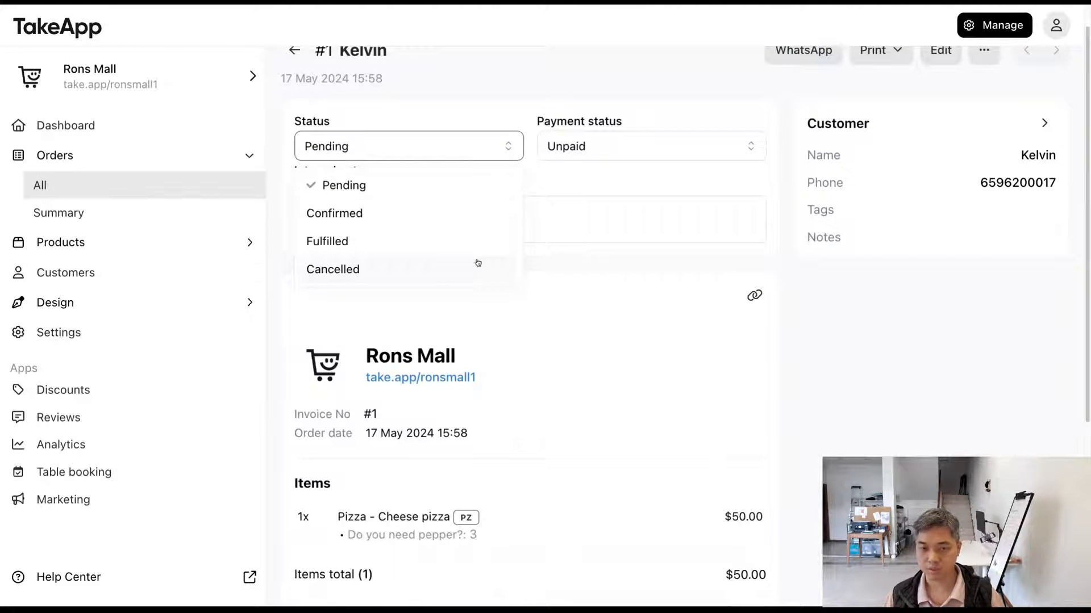
click(652, 253)
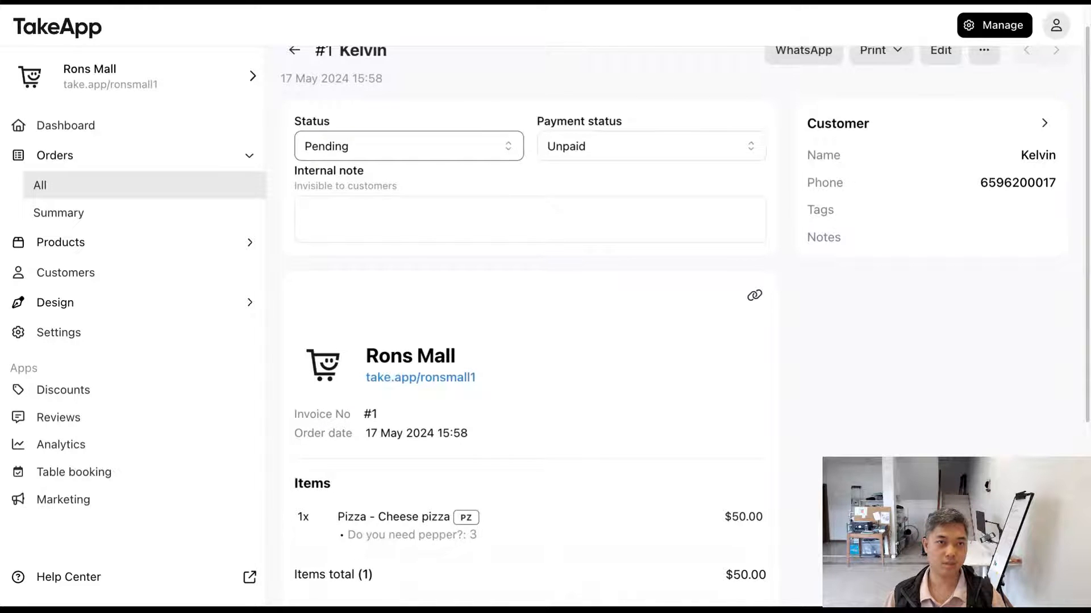
click(408, 146)
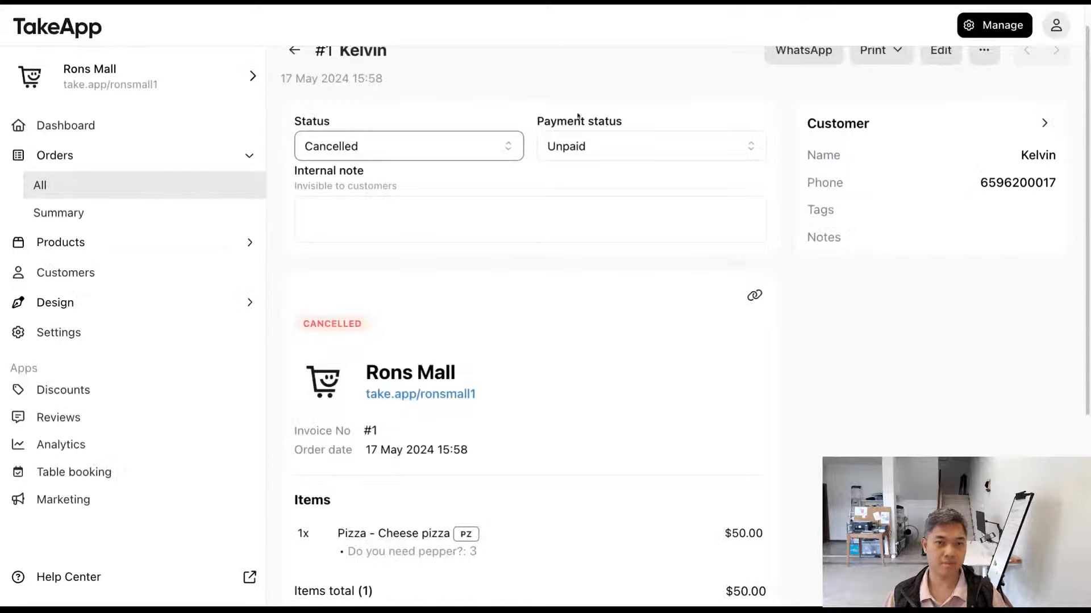
click(504, 100)
Step: Set the cancelled order's status back to Pending and accept updating the inventory quantities as well
scroll(505, 108, up, 1)
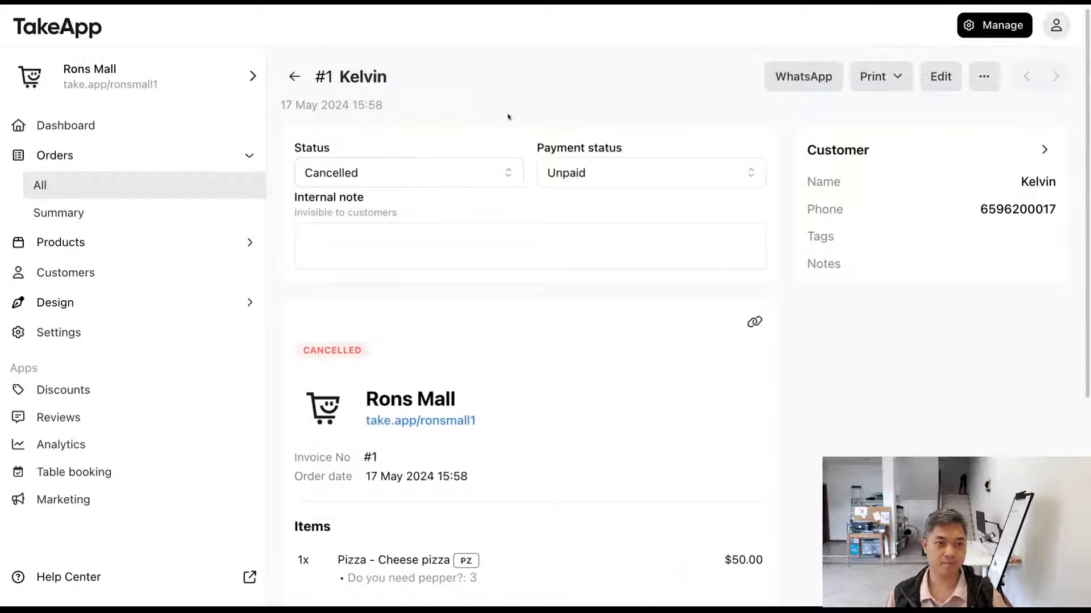
click(487, 166)
click(489, 128)
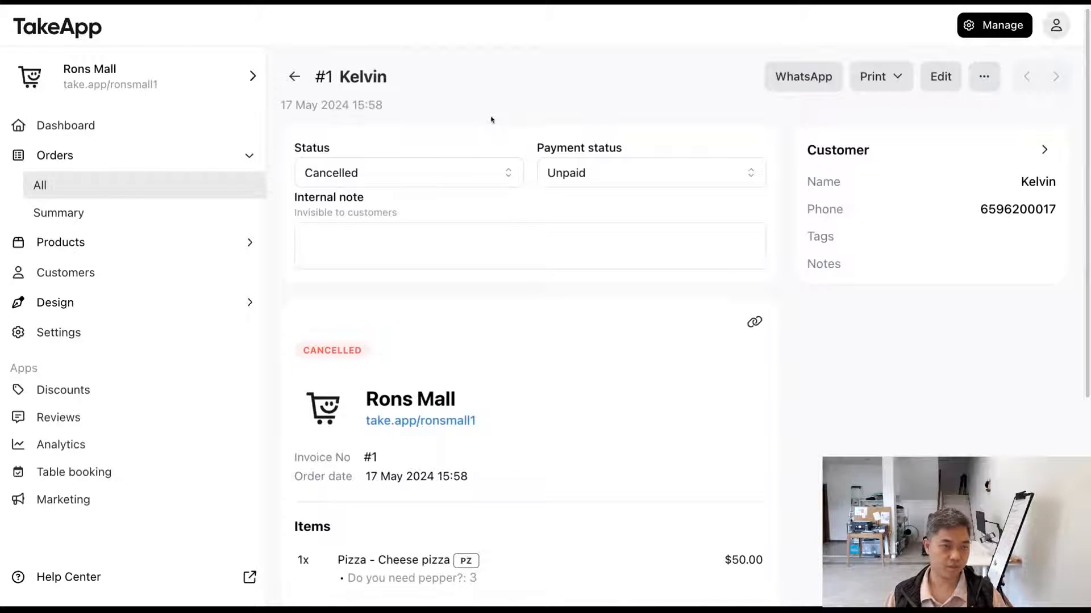
click(479, 172)
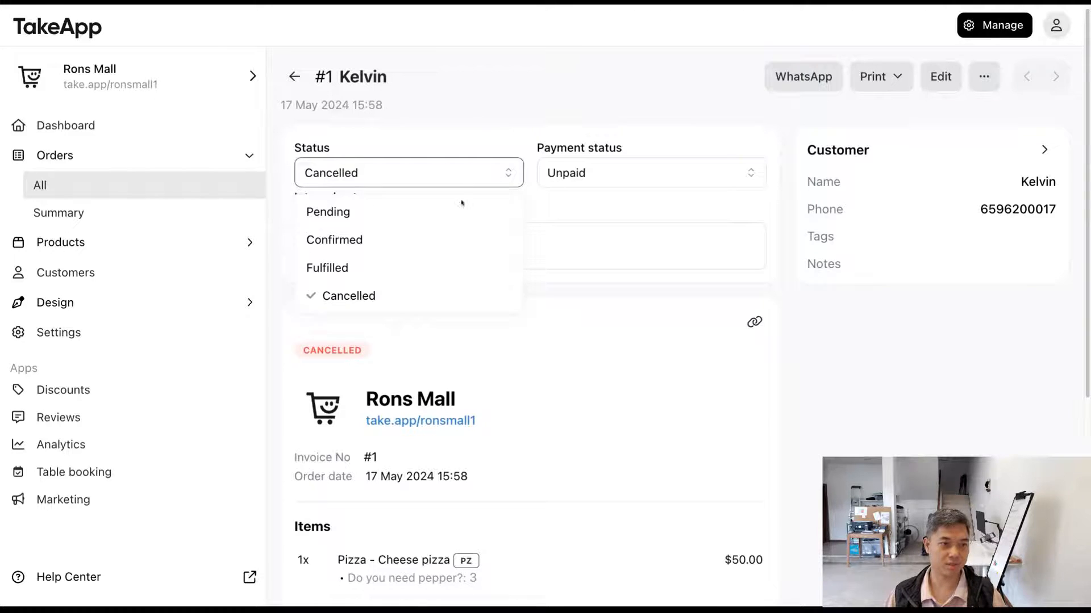
click(451, 214)
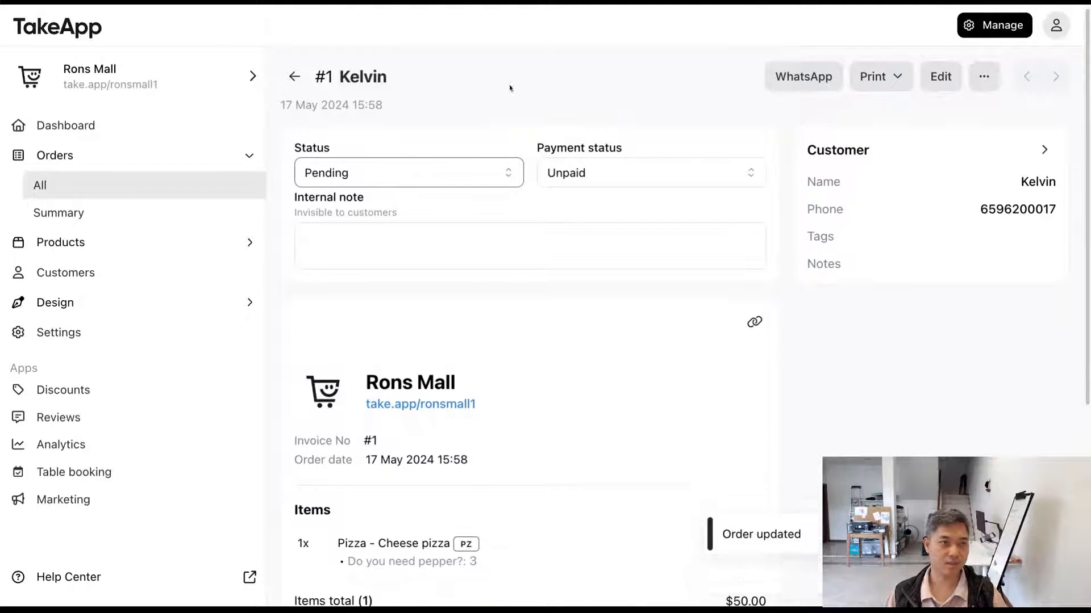
Step: Open the Pizza product from the list of all products and check its Cheese pizza stock quantity
click(190, 243)
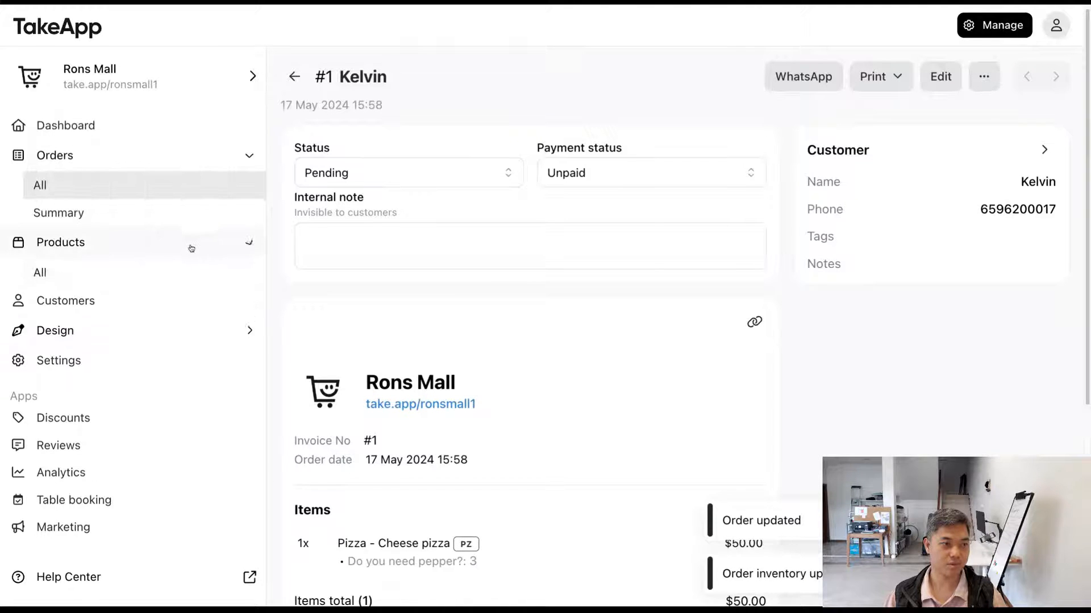
click(182, 268)
click(481, 222)
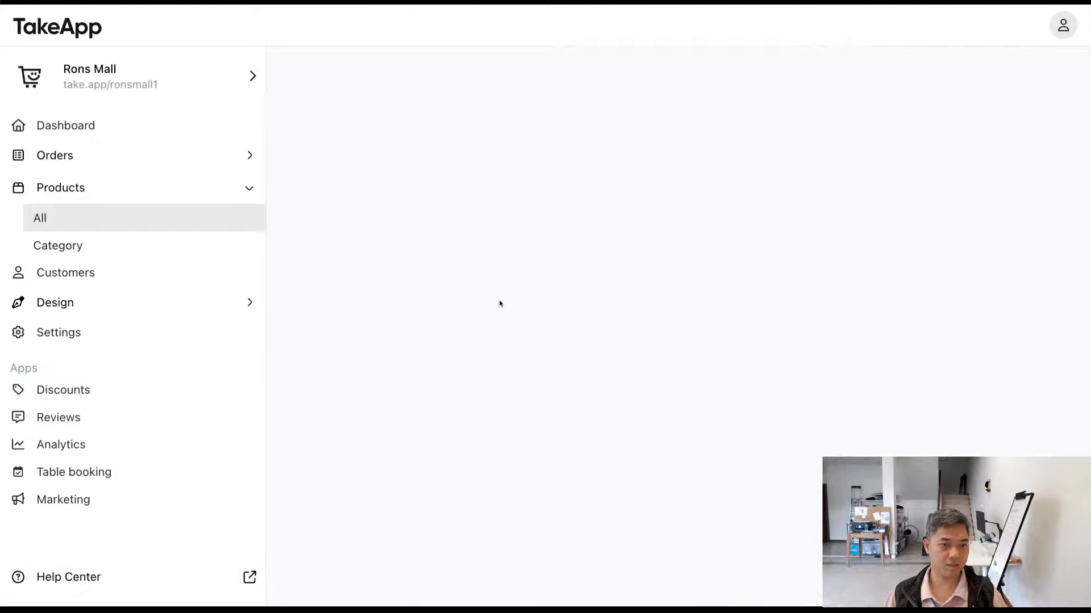
scroll(514, 368, down, 10)
scroll(515, 368, down, 15)
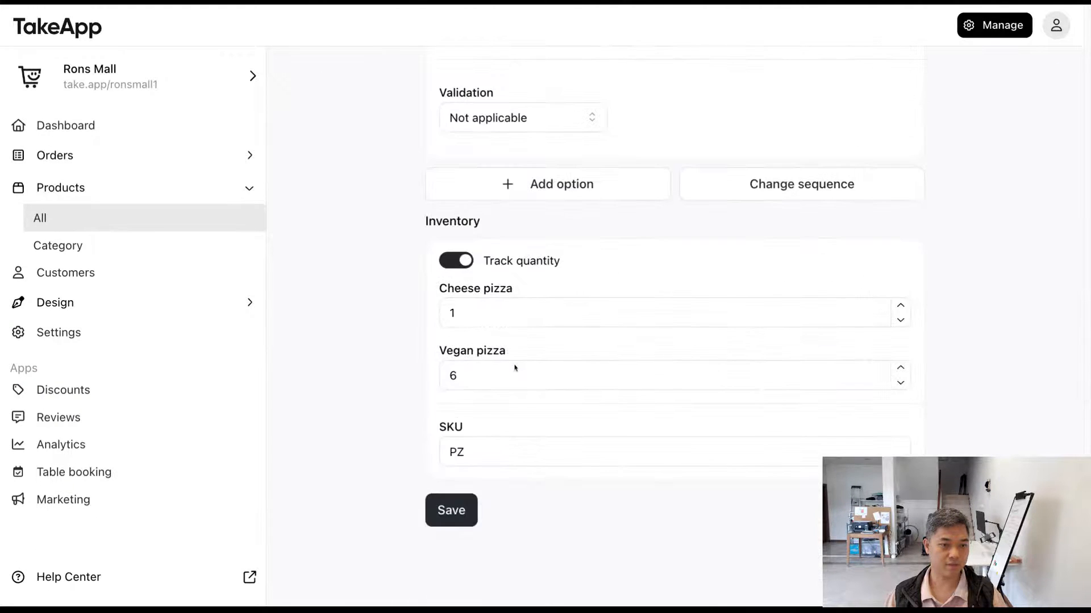
double_click(496, 318)
click(375, 327)
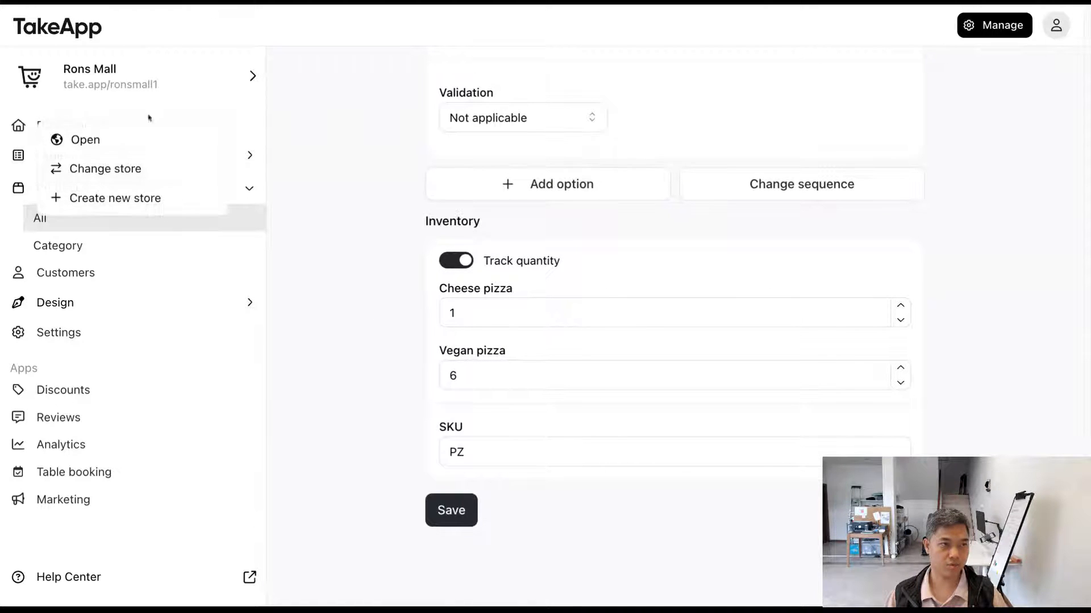
Step: Reopen the pizza order from the list of all orders and set its status to Cancelled, accepting the inventory update
click(176, 156)
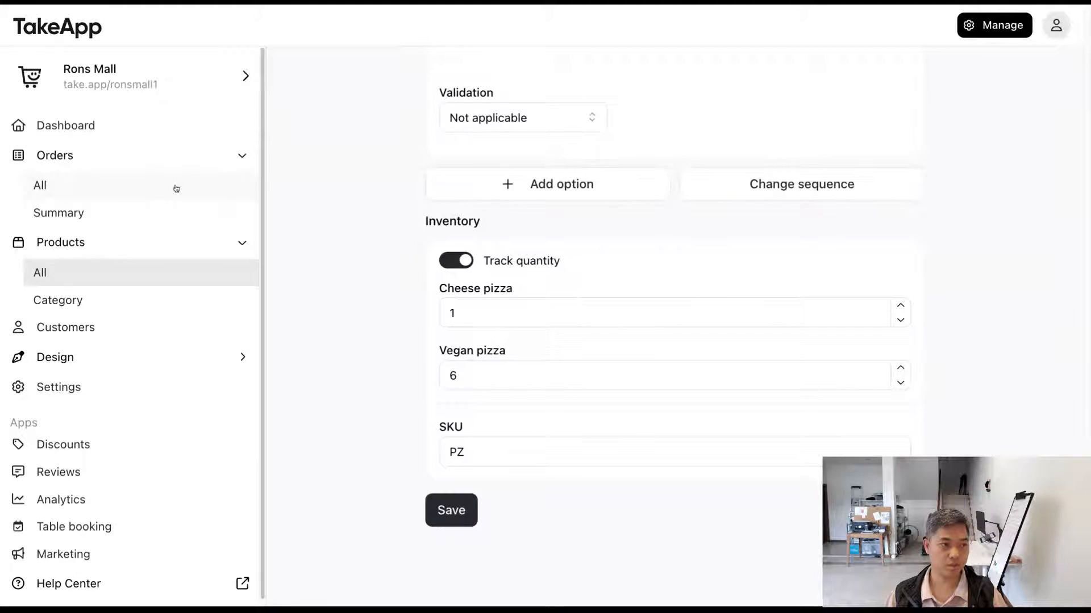
click(175, 187)
click(497, 231)
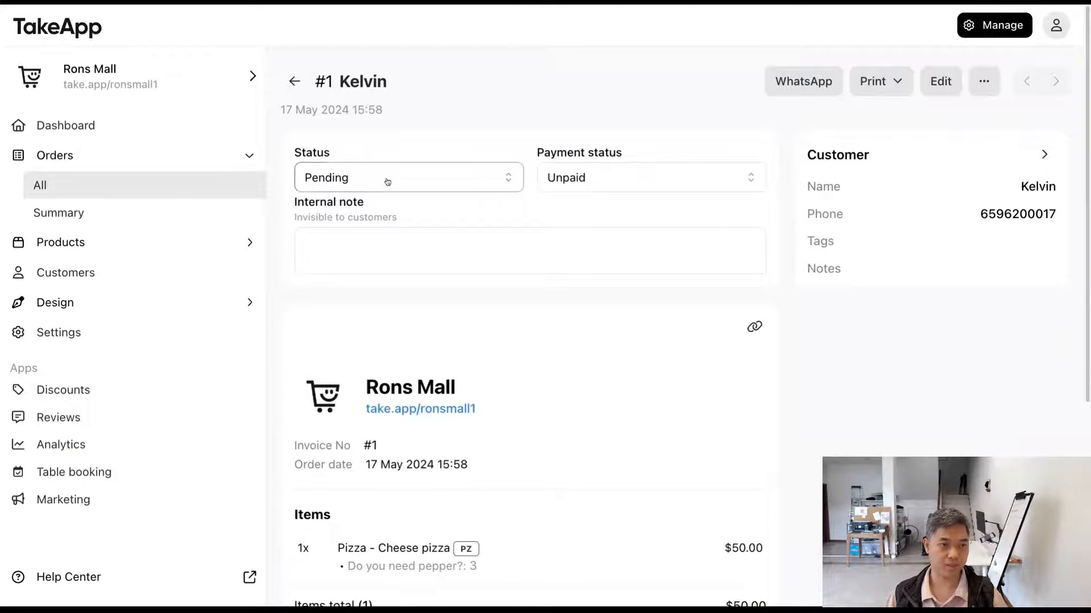
click(386, 181)
key(Escape)
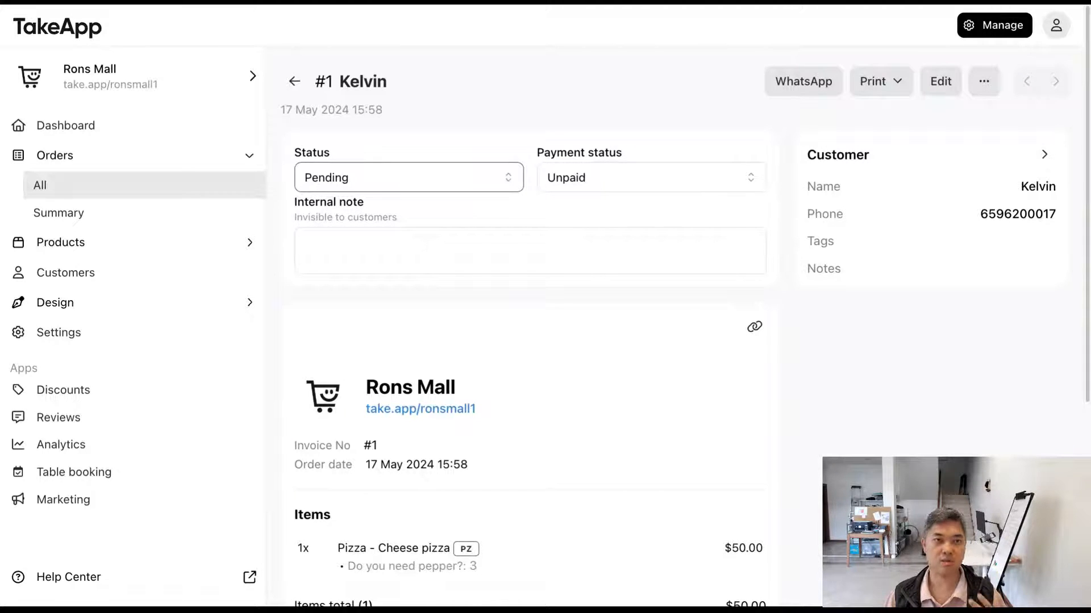
click(643, 147)
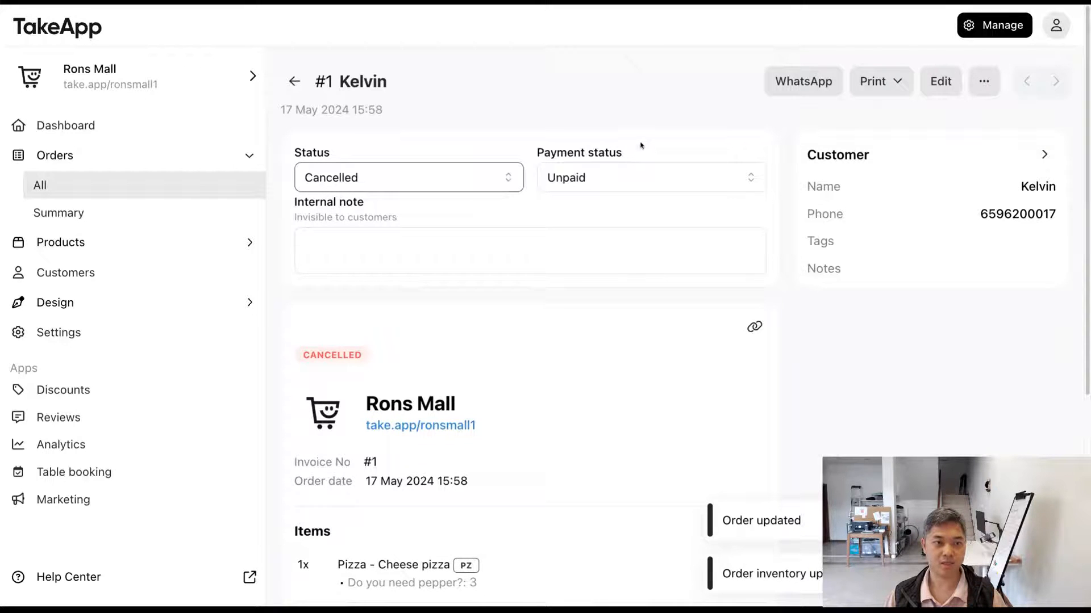
Step: Check the order's status label, and reopen the Pizza product to examine its Cheese pizza stock quantity
drag(387, 357, 297, 356)
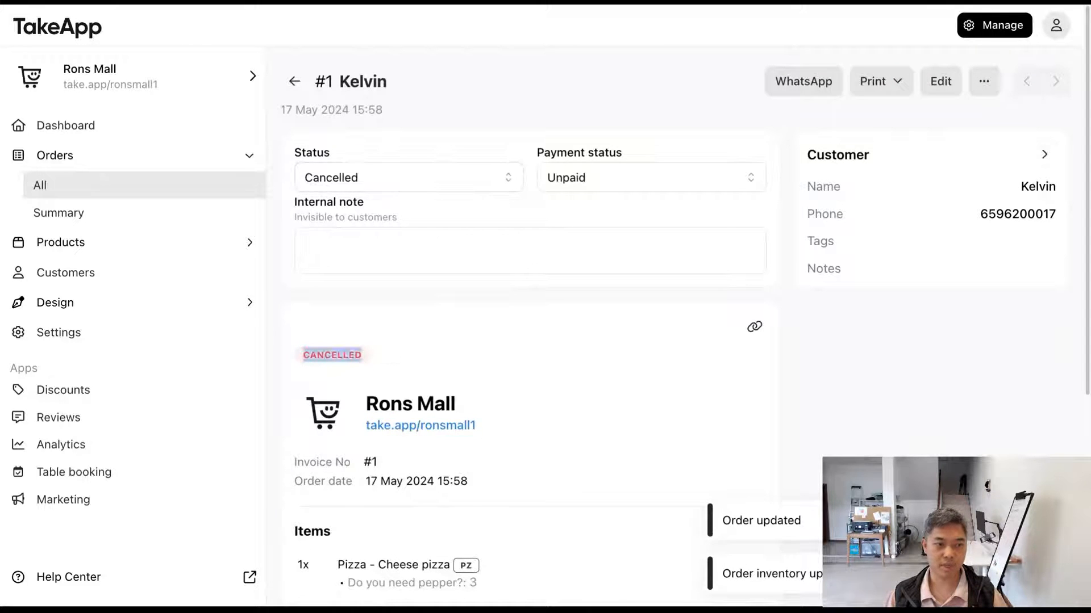
click(443, 327)
click(217, 241)
click(209, 267)
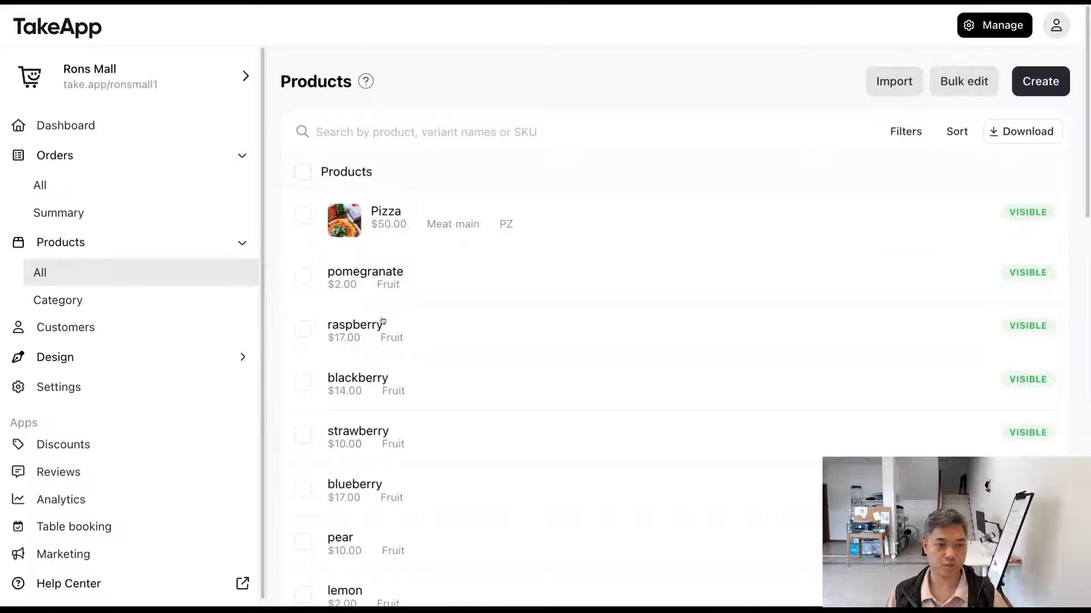
scroll(507, 373, down, 20)
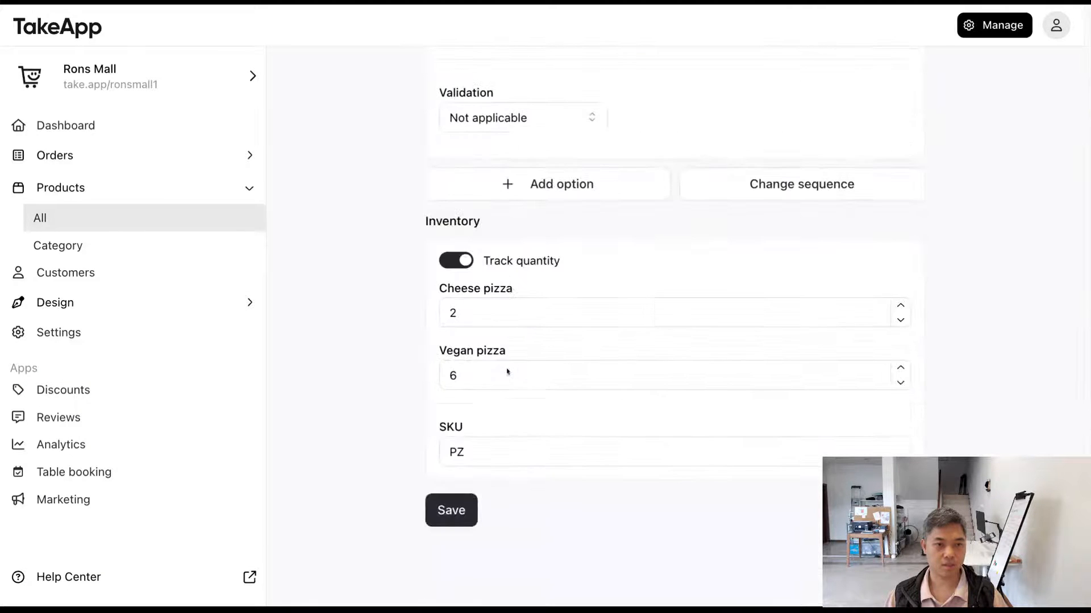
double_click(453, 324)
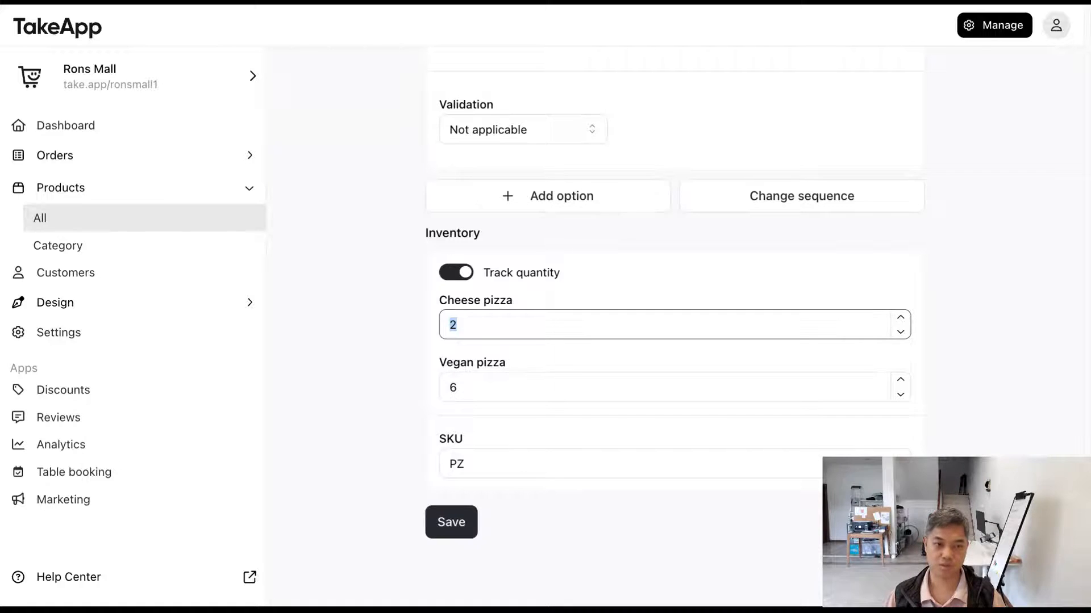
click(383, 331)
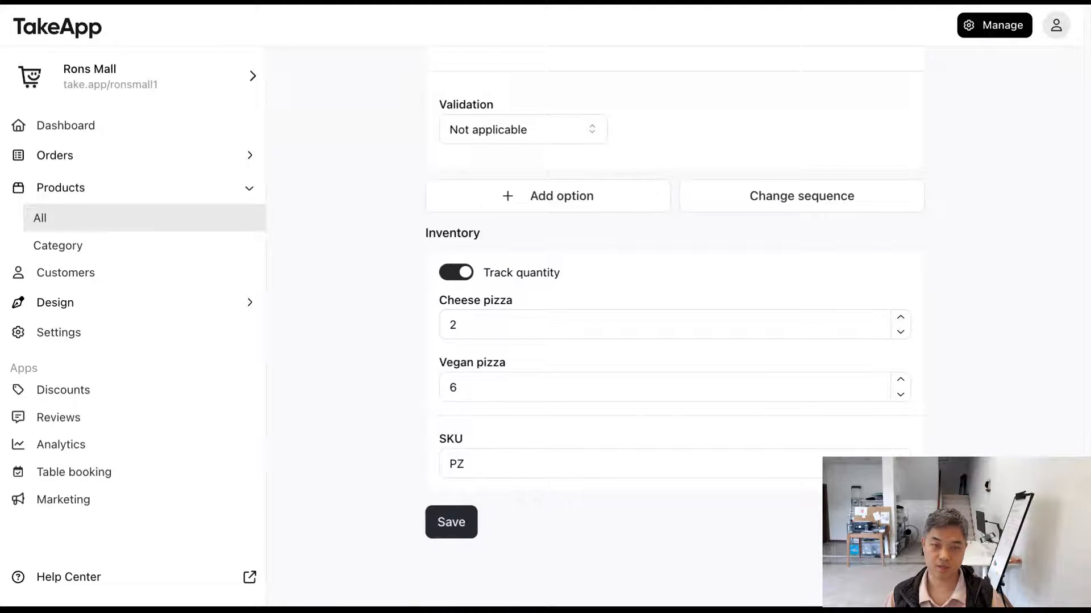
Step: Review the cancelled pizza order from the list of all orders, and return to the list of all products
click(240, 166)
click(225, 183)
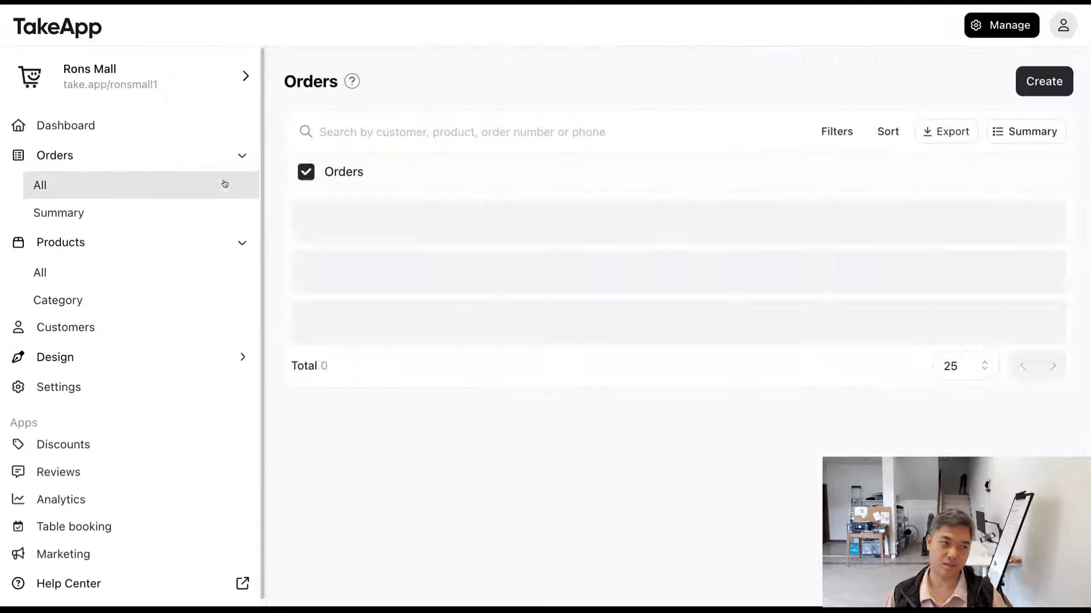
click(519, 223)
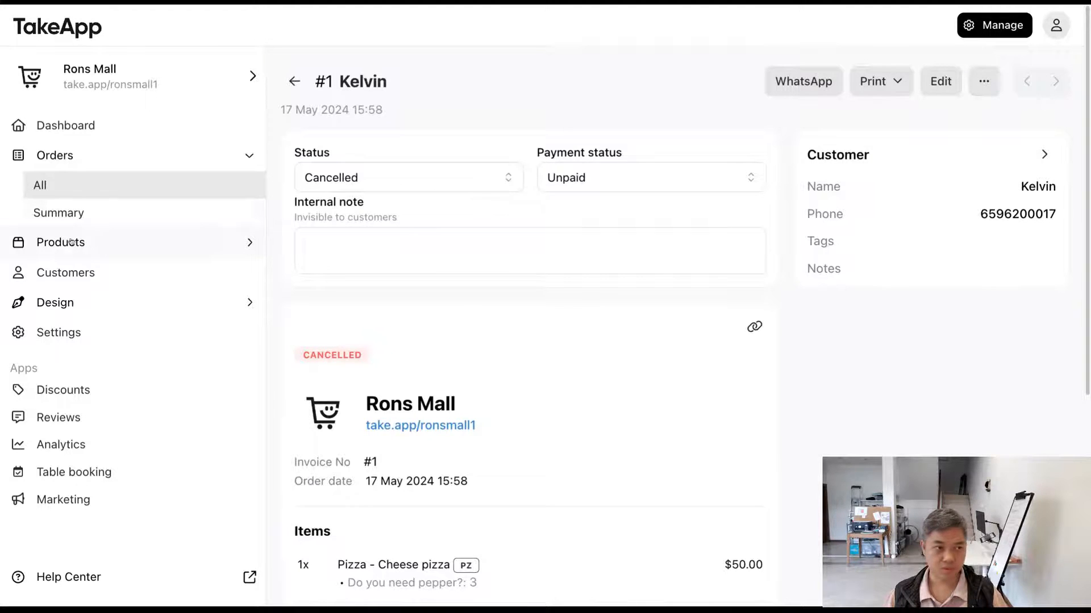
click(100, 241)
click(108, 272)
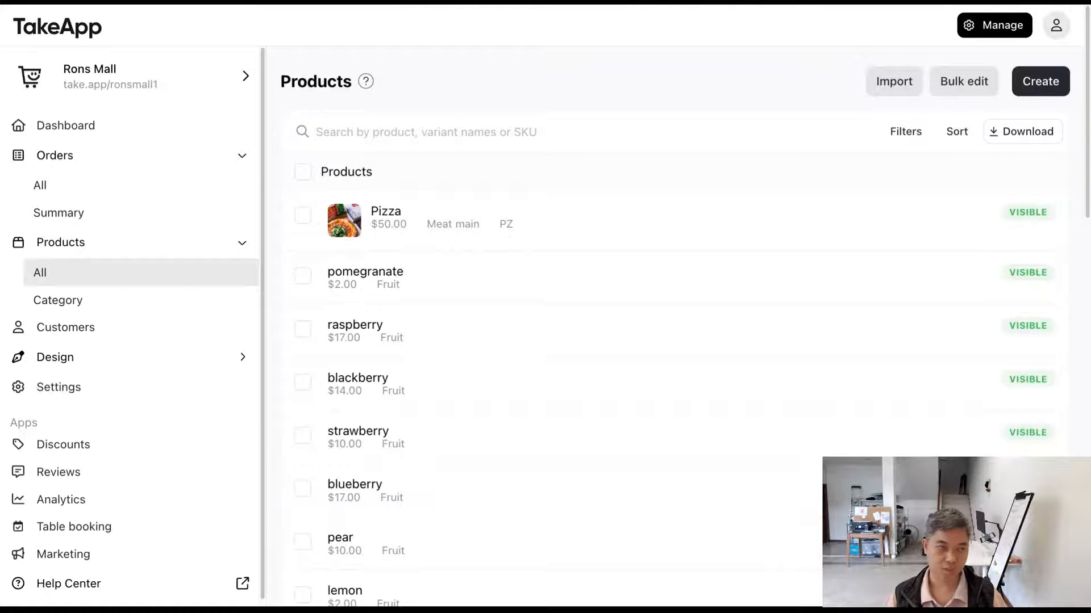
Step: Look over the product categories on the live storefront, and open the main category from the store's category list
click(221, 2)
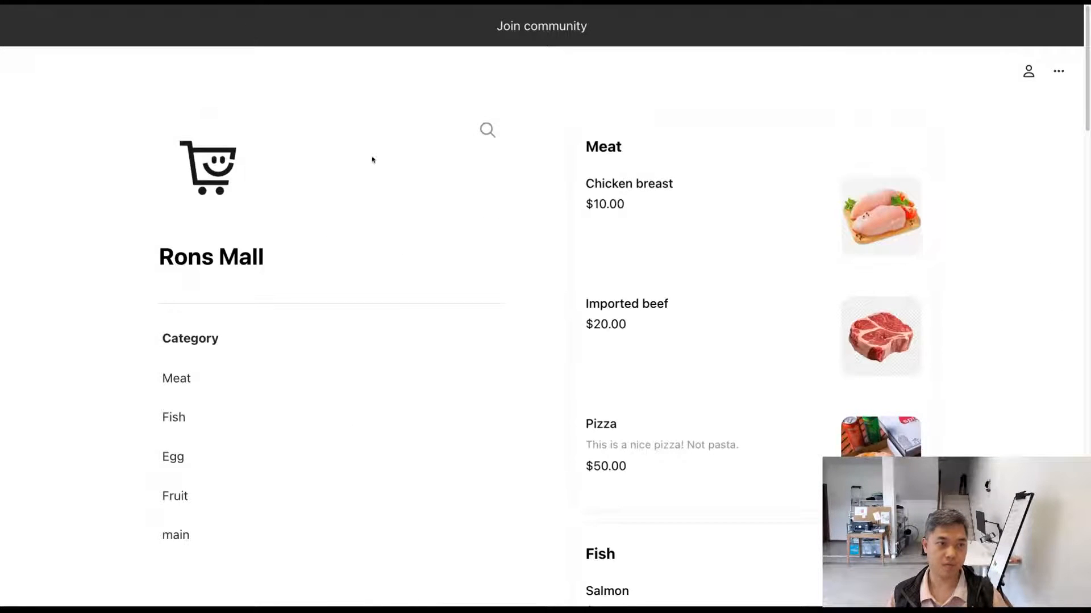
scroll(350, 216, down, 2)
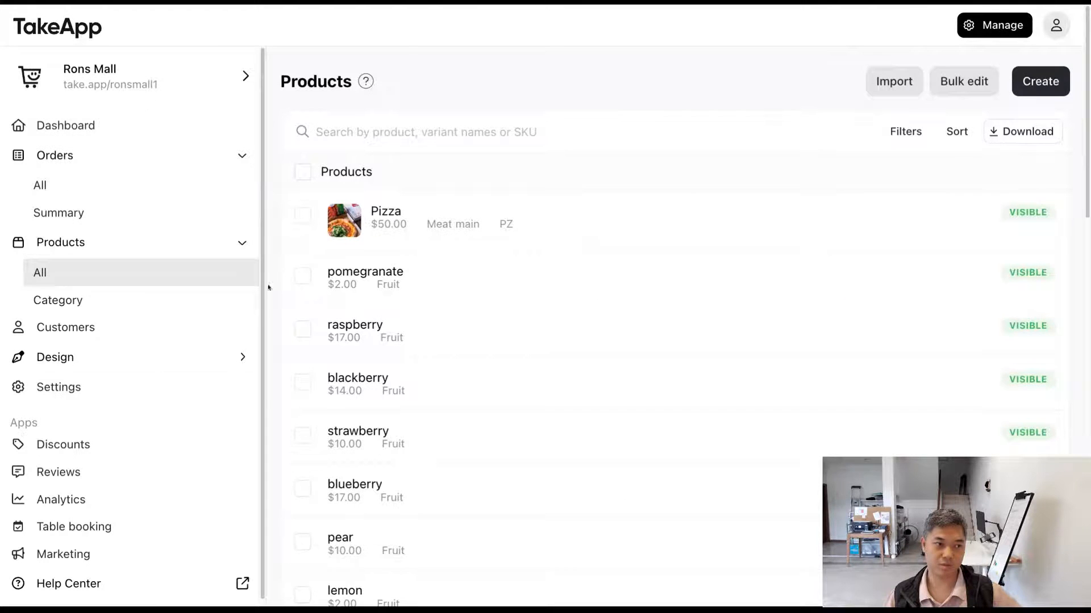
click(200, 306)
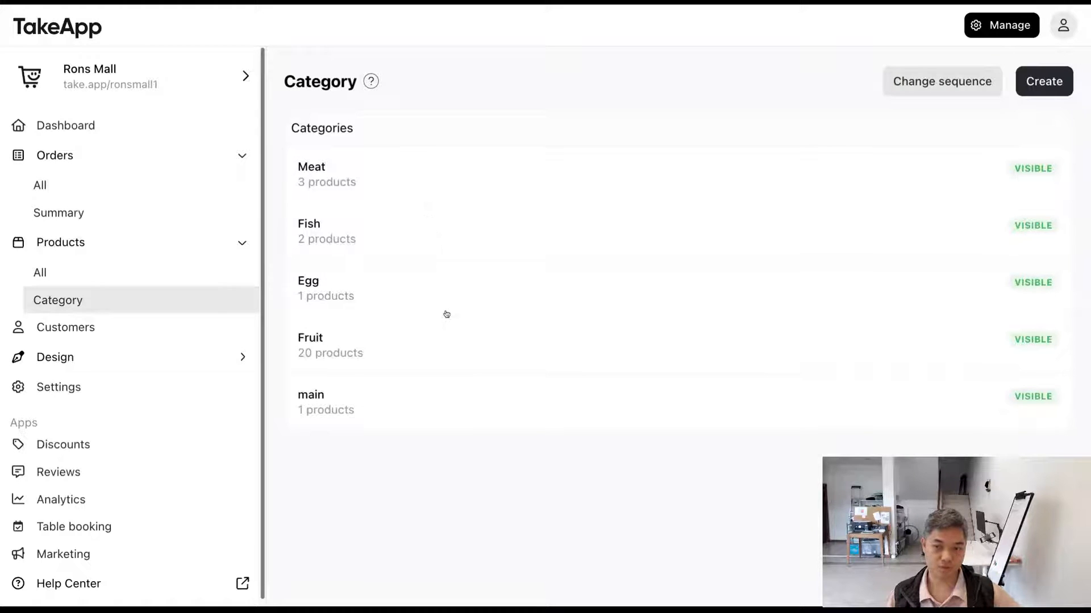
click(443, 399)
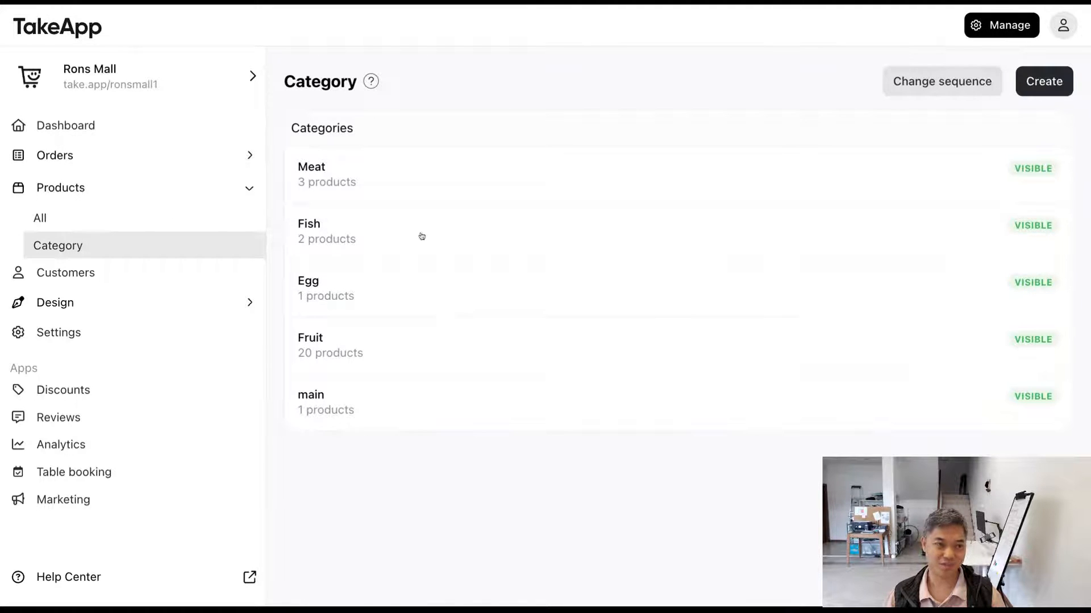
Step: Open the storefront design page and examine its product category cards alongside the mobile preview
click(189, 306)
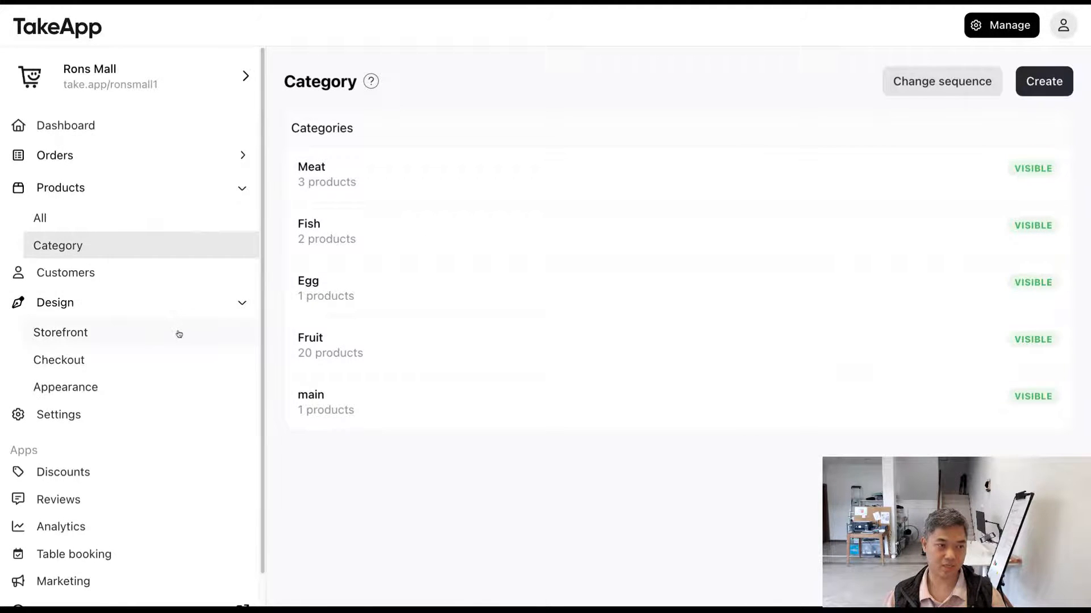
click(176, 333)
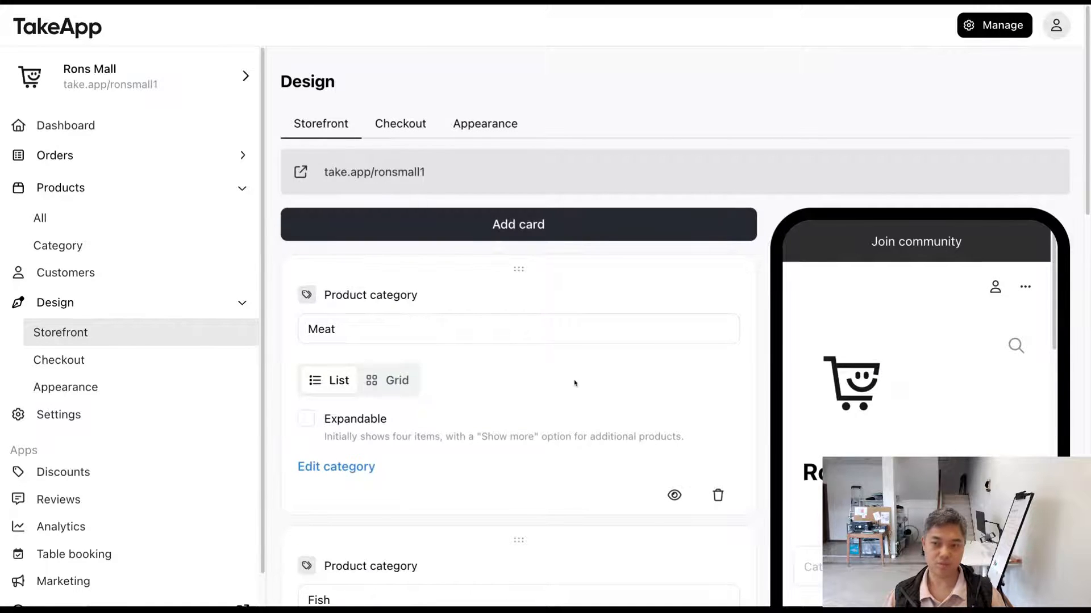
scroll(575, 382, down, 3)
scroll(575, 383, down, 2)
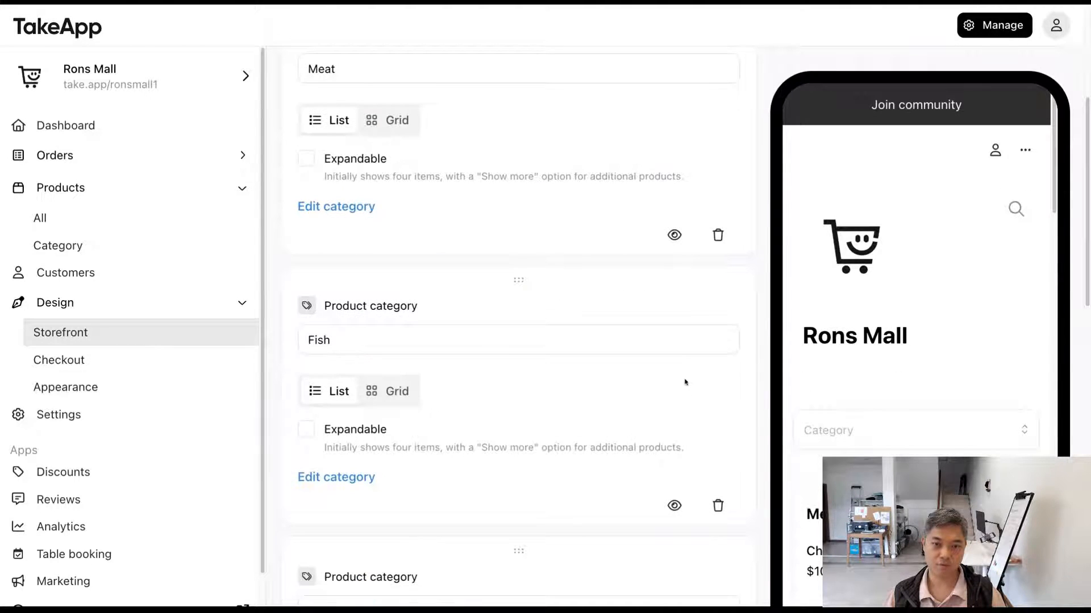
scroll(684, 380, down, 1)
scroll(905, 376, down, 2)
scroll(905, 376, down, 2)
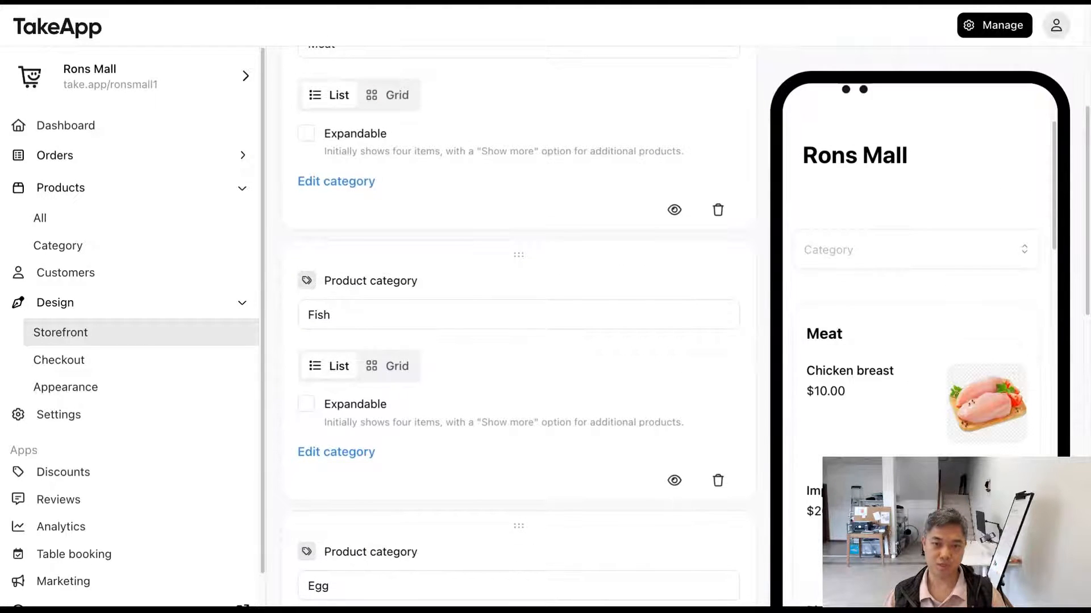
scroll(606, 406, up, 4)
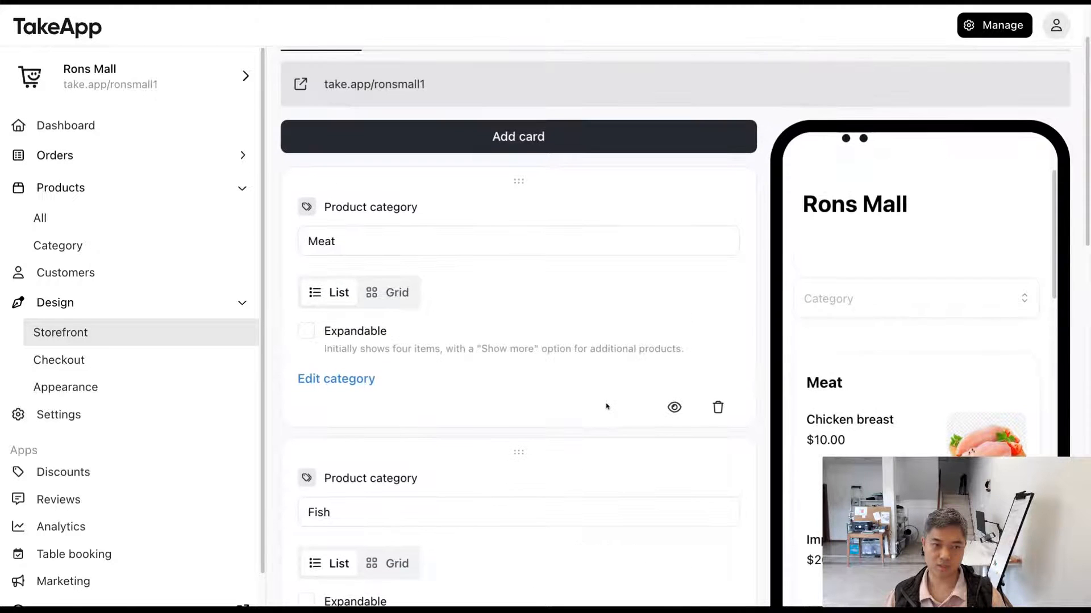
drag(335, 207, 461, 207)
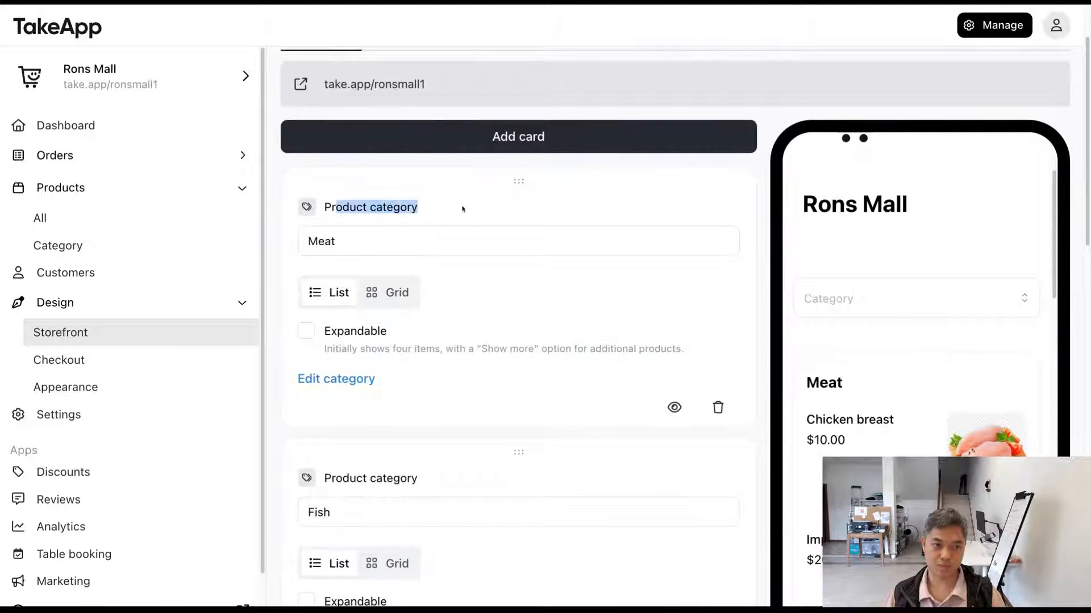
Step: Compare the Meat, Fish and Egg product category cards with their matching sections in the mobile preview
scroll(437, 274, down, 2)
drag(336, 400, 462, 400)
scroll(461, 400, down, 4)
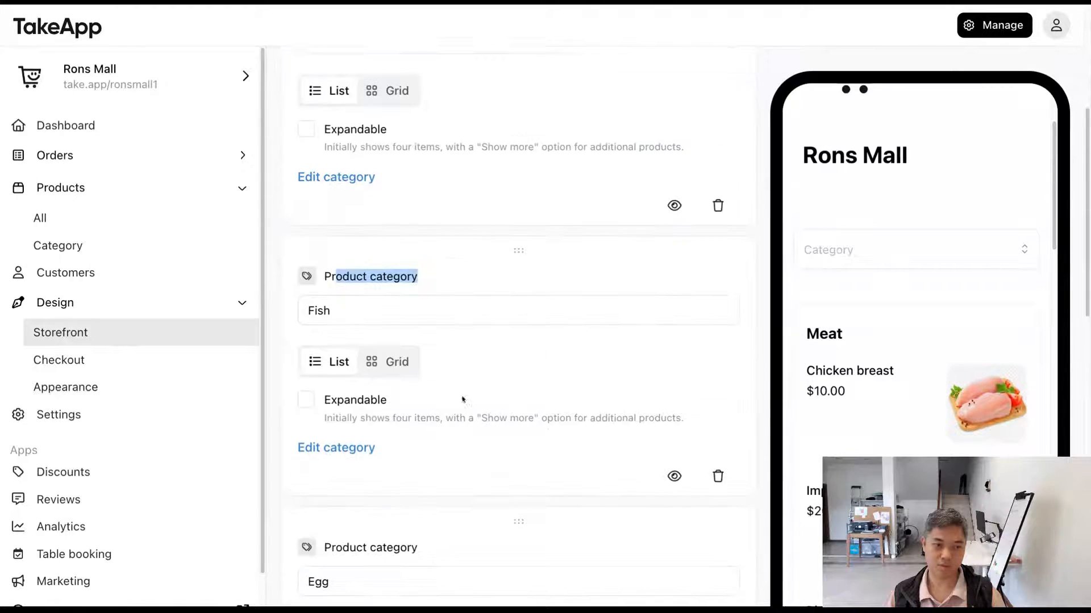
drag(357, 449, 450, 459)
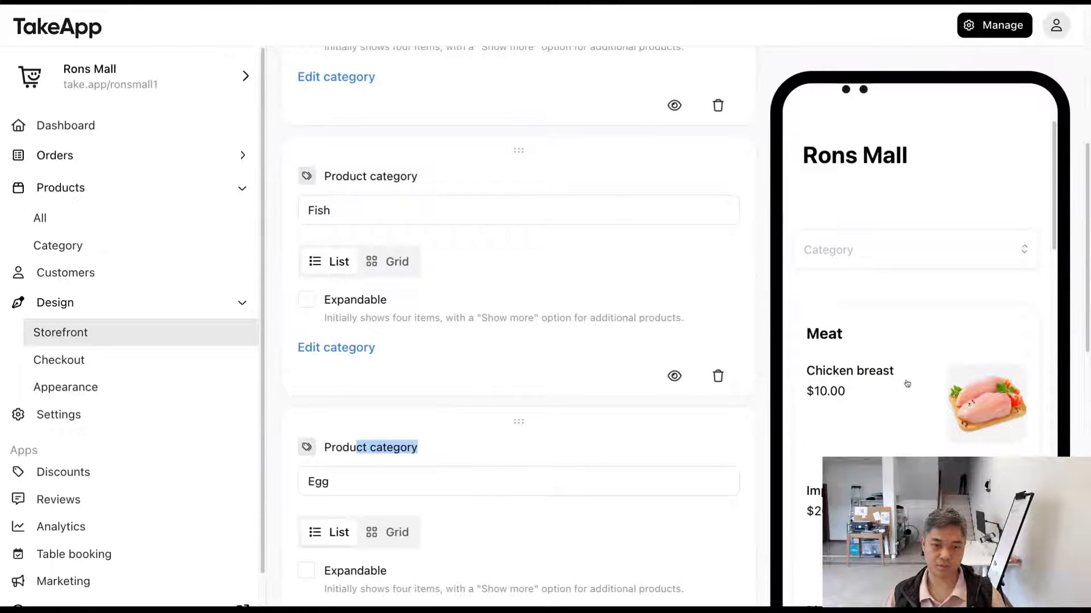
scroll(905, 382, down, 3)
scroll(855, 374, down, 6)
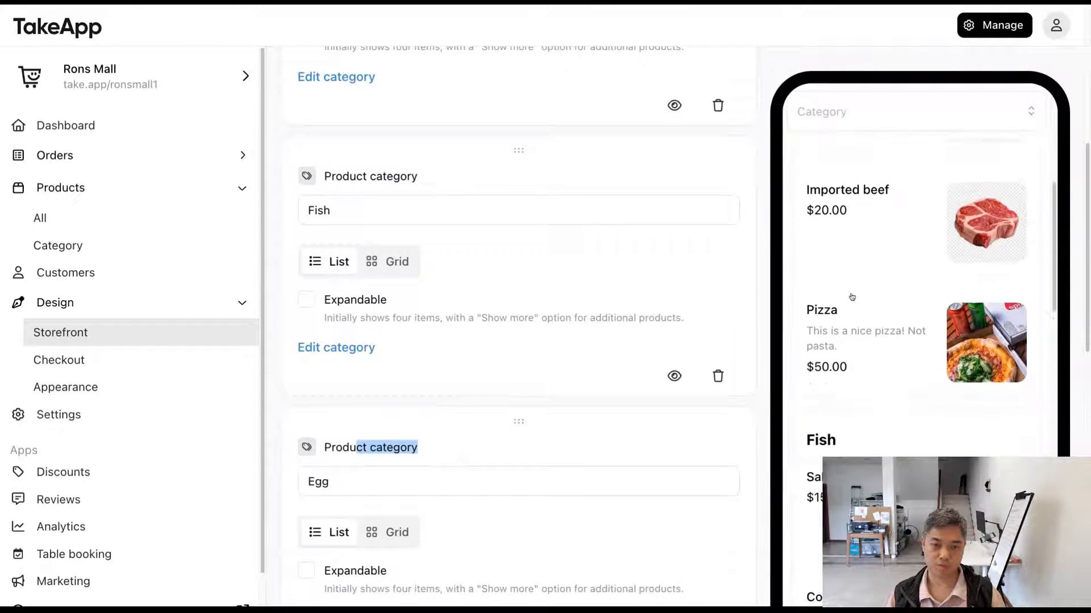
scroll(855, 374, down, 2)
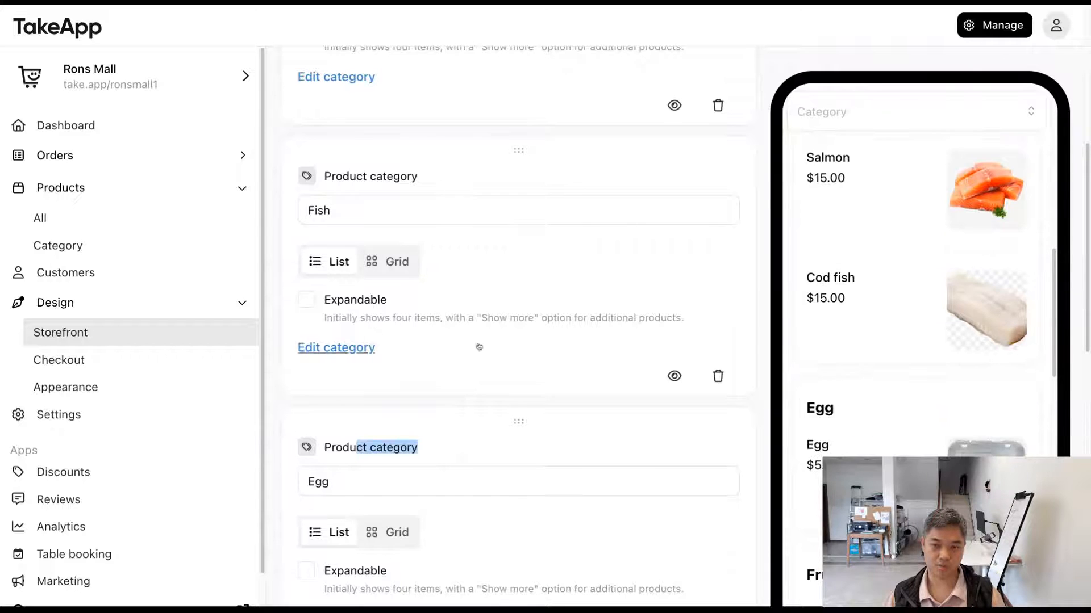
scroll(429, 332, up, 7)
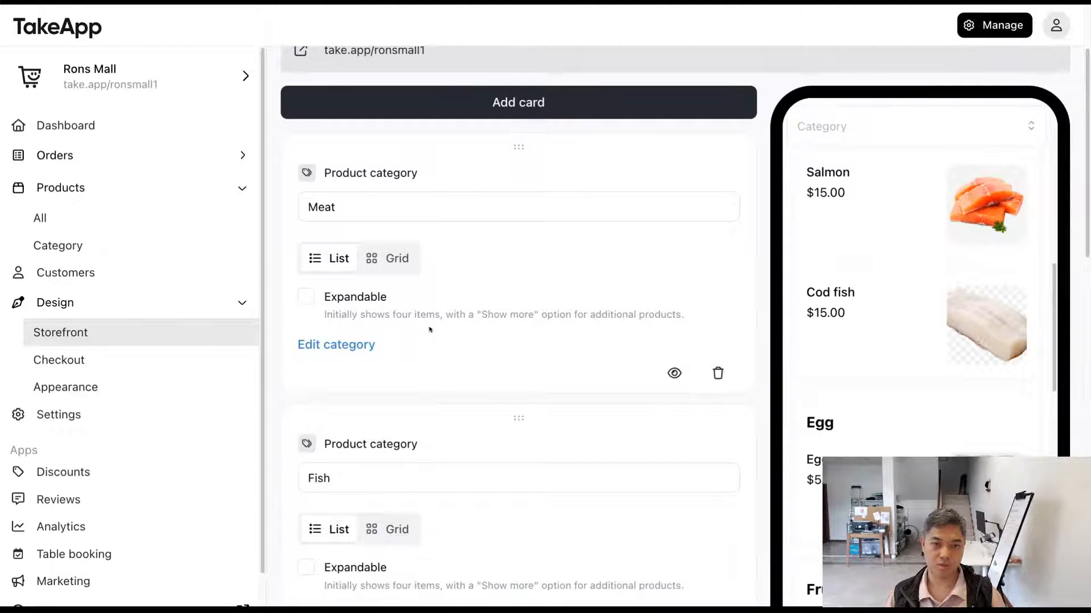
scroll(430, 329, up, 2)
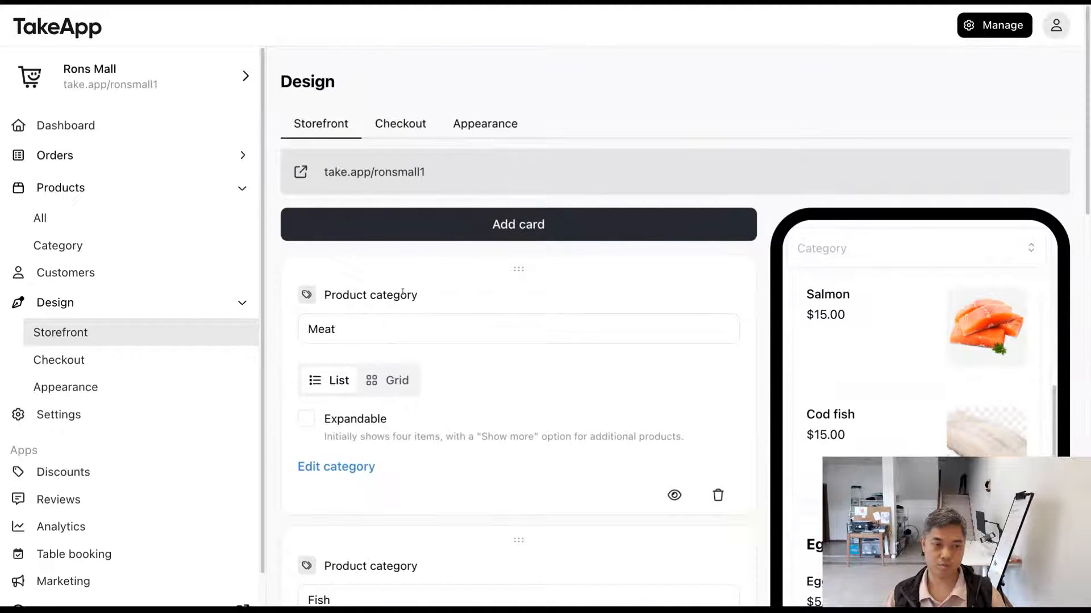
Step: Move the Meat category card to the end of the storefront, below main, and check the section order in the mobile preview
click(348, 322)
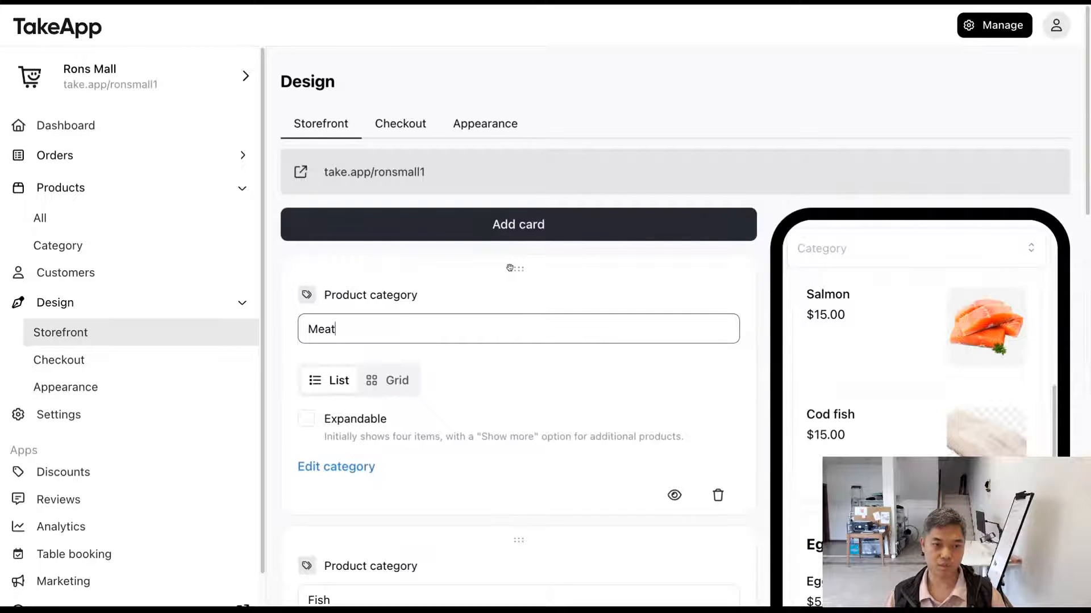
drag(510, 268, 518, 248)
scroll(919, 266, down, 7)
scroll(919, 266, up, 5)
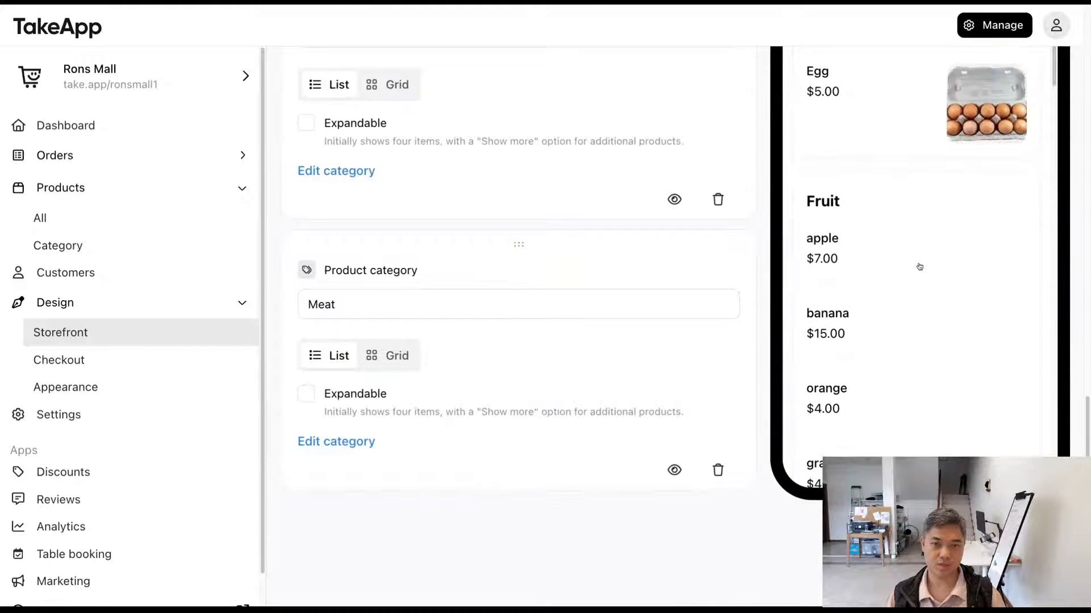
scroll(919, 267, down, 5)
scroll(919, 267, down, 2)
scroll(919, 267, up, 6)
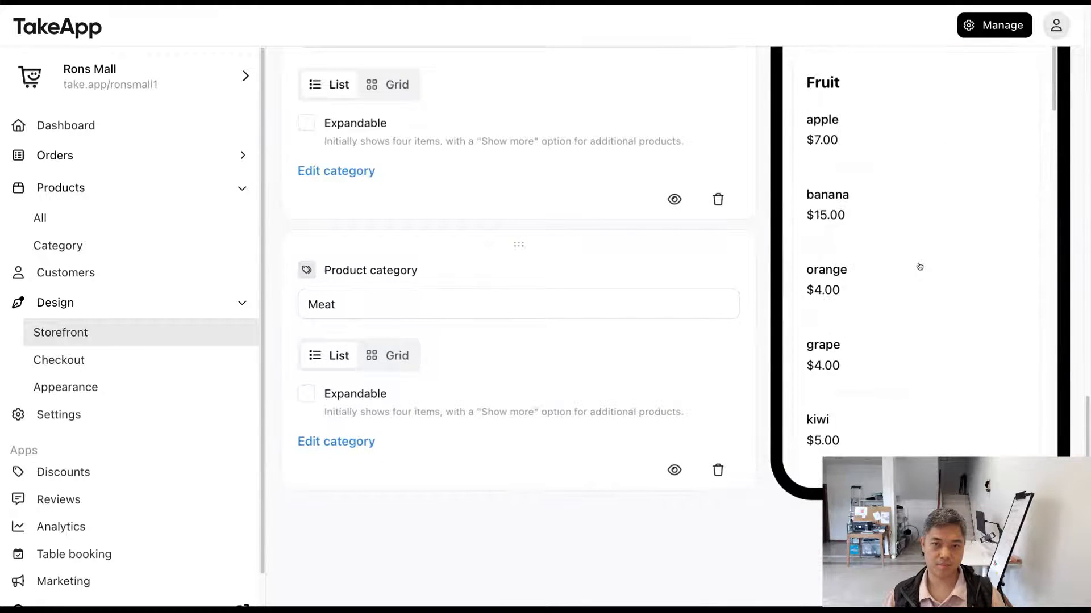
scroll(1030, 277, up, 10)
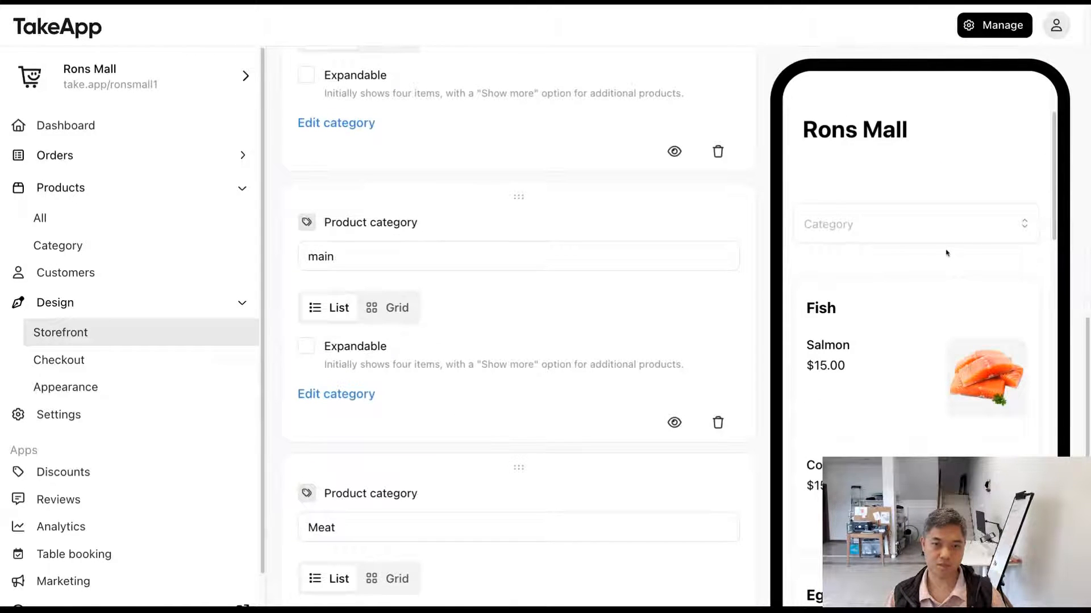
scroll(947, 252, down, 8)
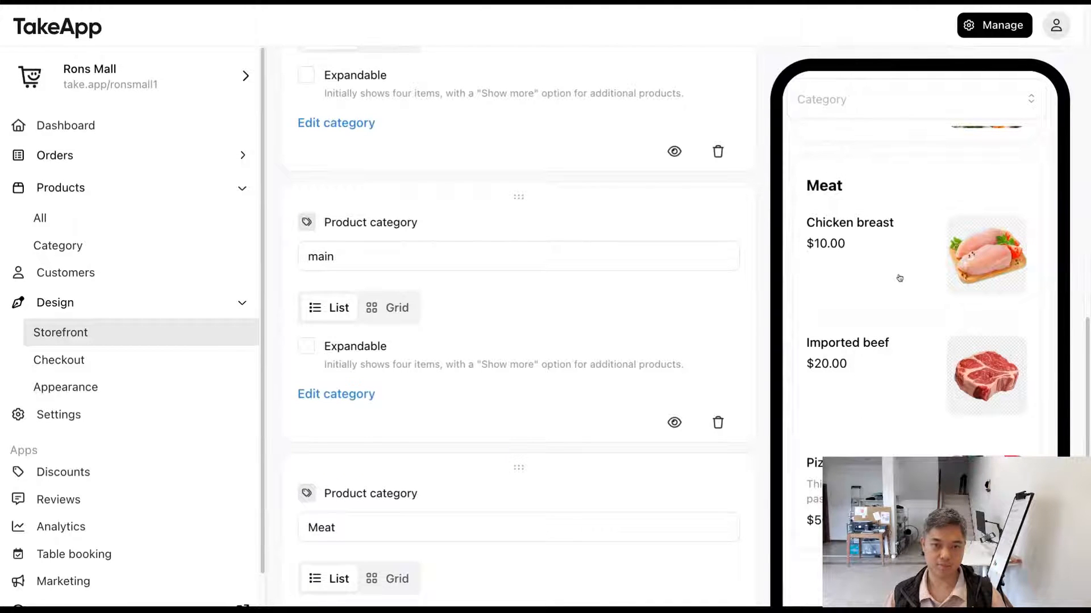
scroll(900, 316, up, 4)
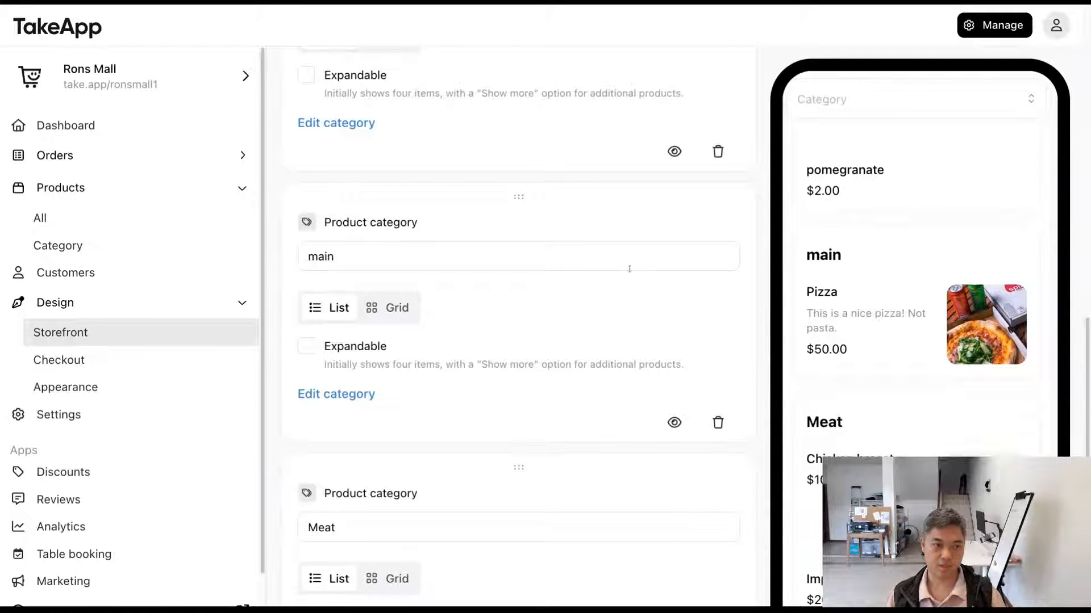
Step: Hide the main category card from the storefront and check the mobile preview's sections
click(335, 246)
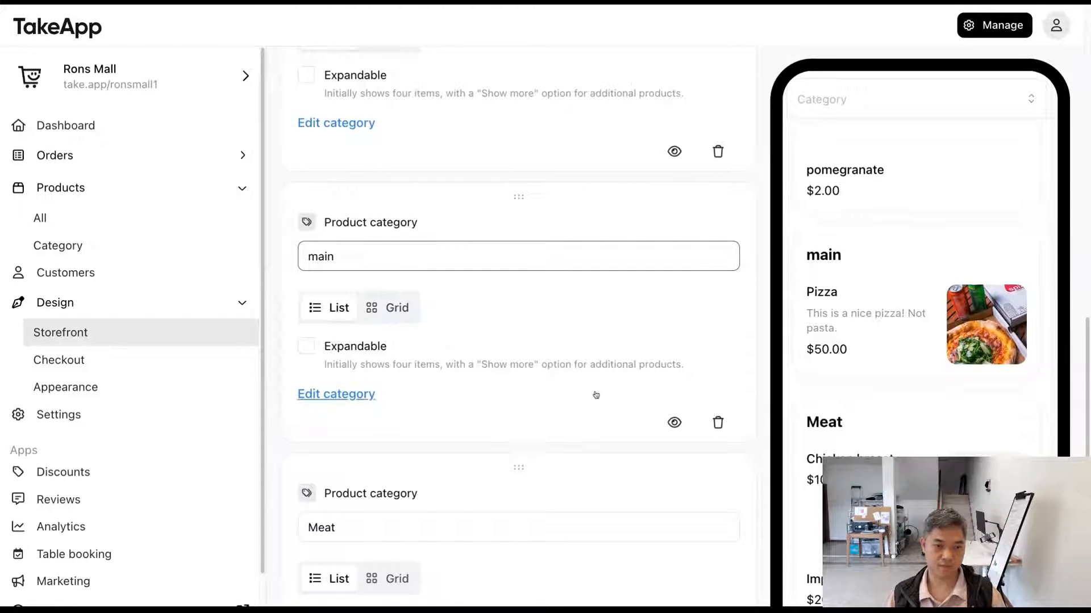
click(674, 422)
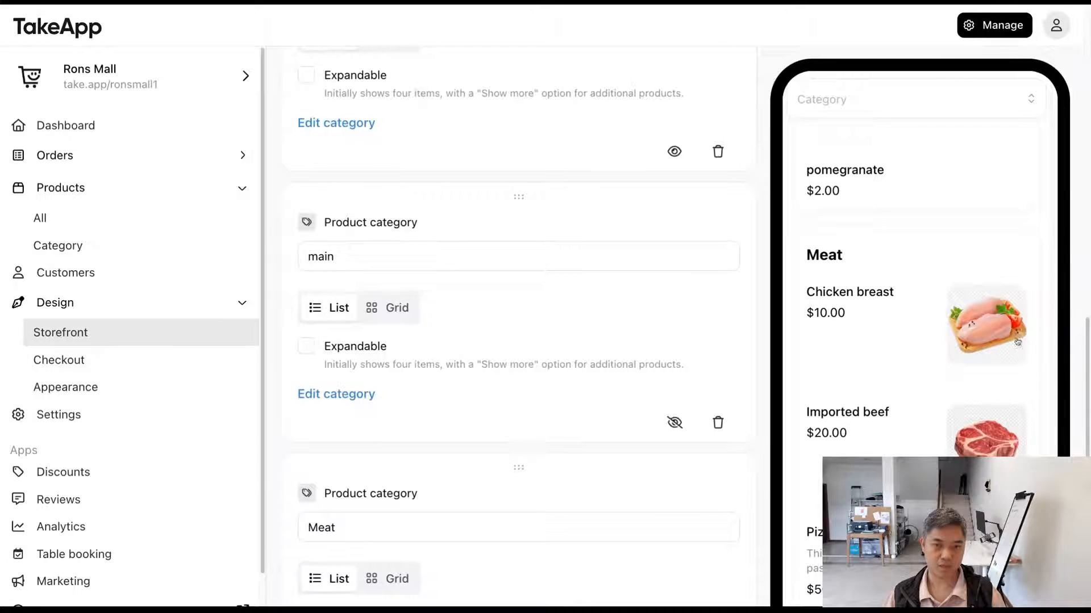
scroll(1007, 349, up, 5)
scroll(1007, 352, up, 2)
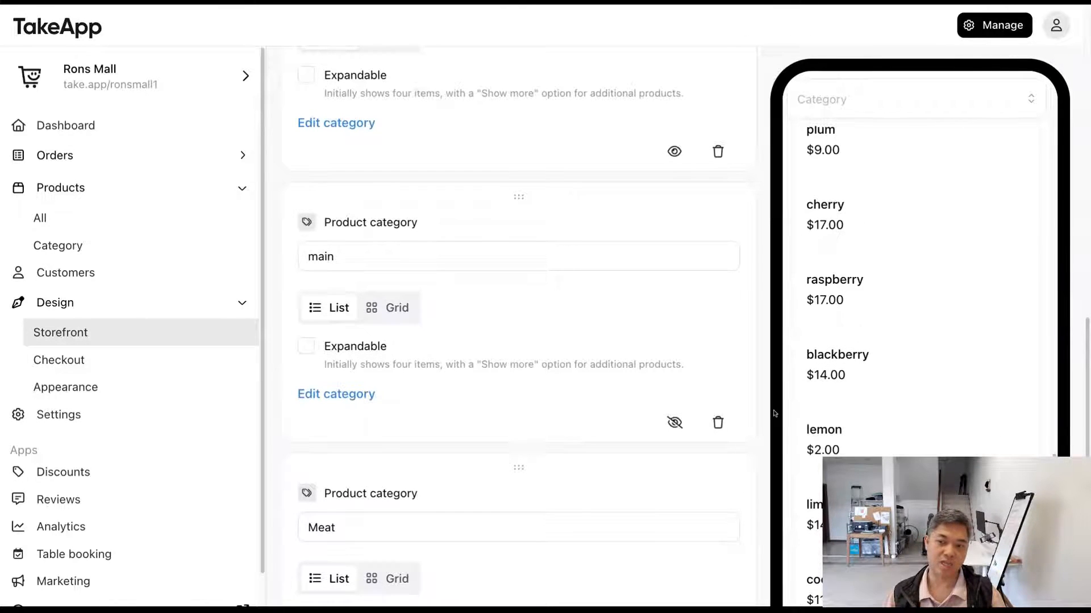
scroll(894, 390, down, 5)
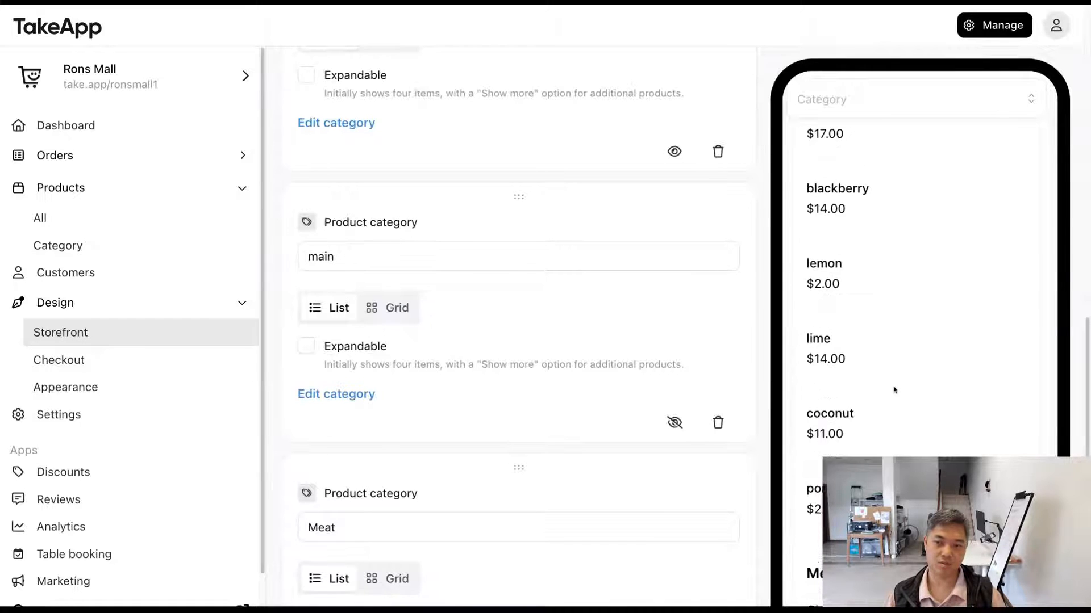
scroll(894, 391, up, 6)
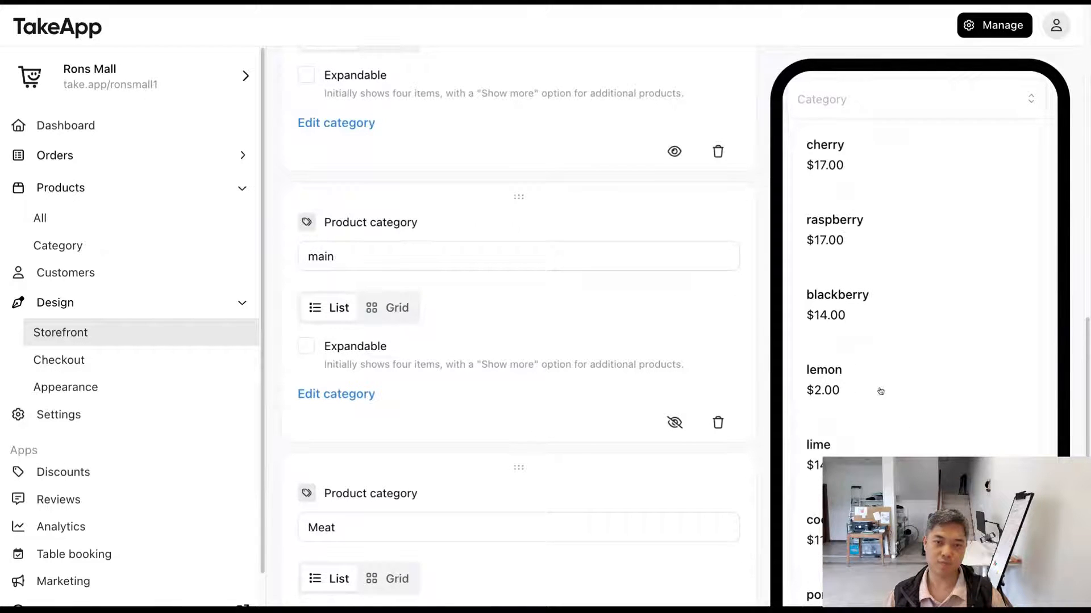
scroll(880, 391, up, 5)
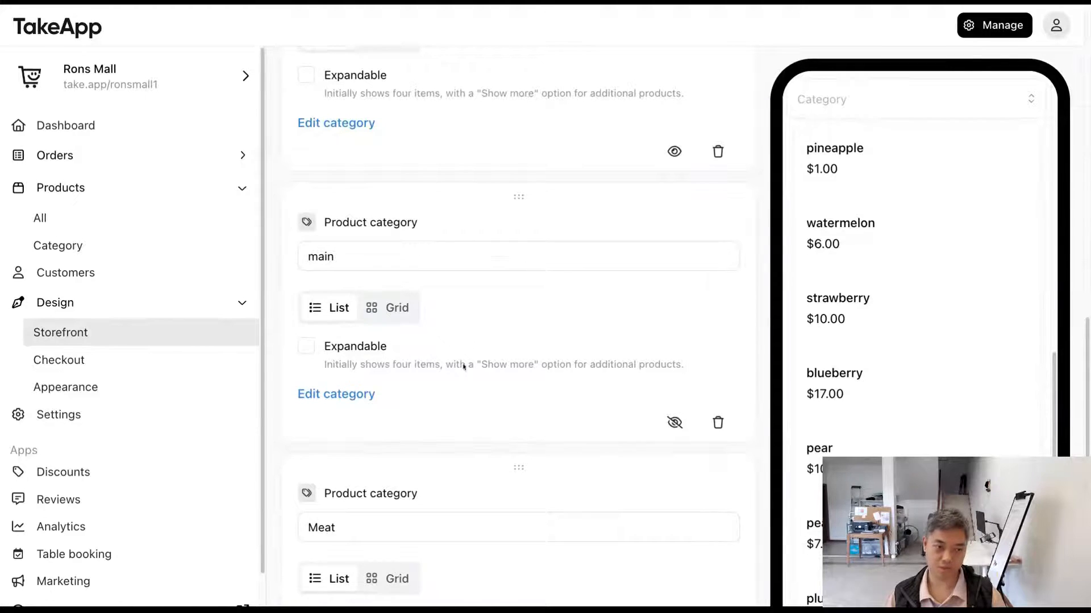
scroll(456, 387, down, 2)
scroll(975, 370, up, 15)
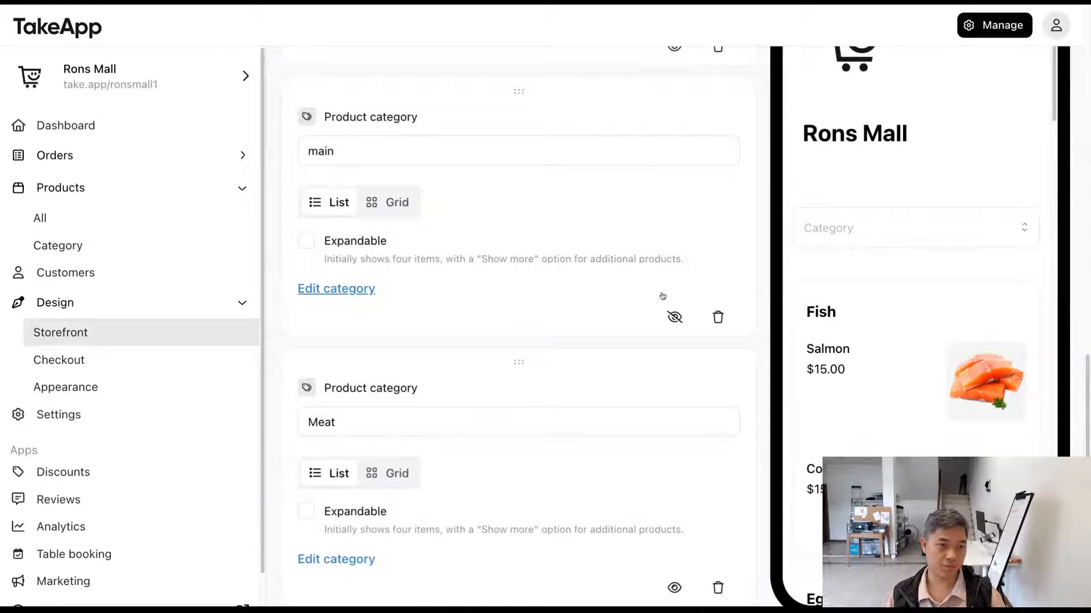
Step: Open the Fish category from the store's category list and give it the description "Delicious fish yeah"
click(165, 250)
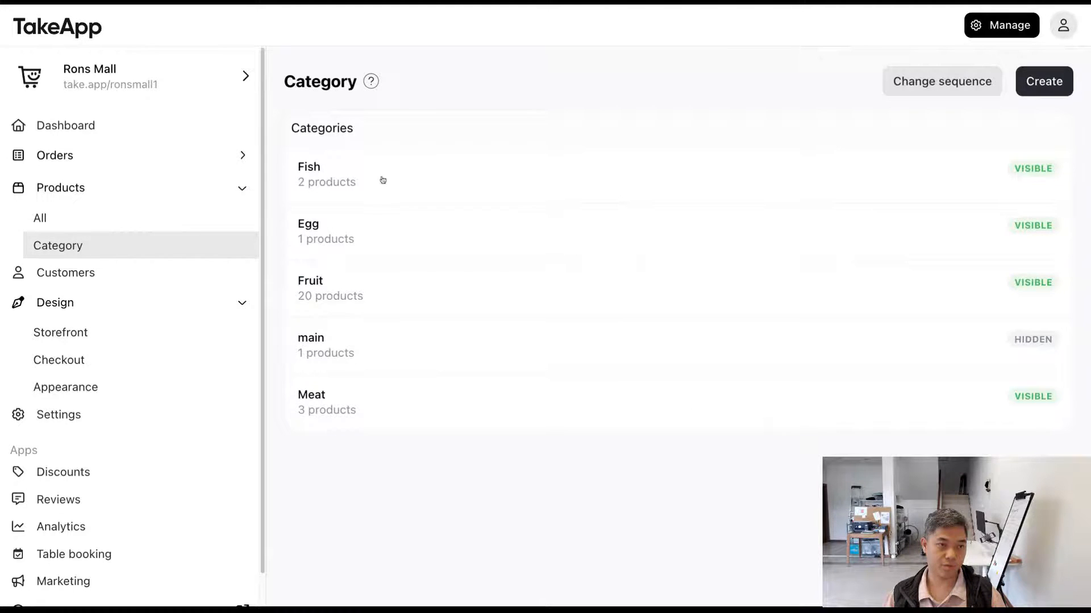
click(317, 168)
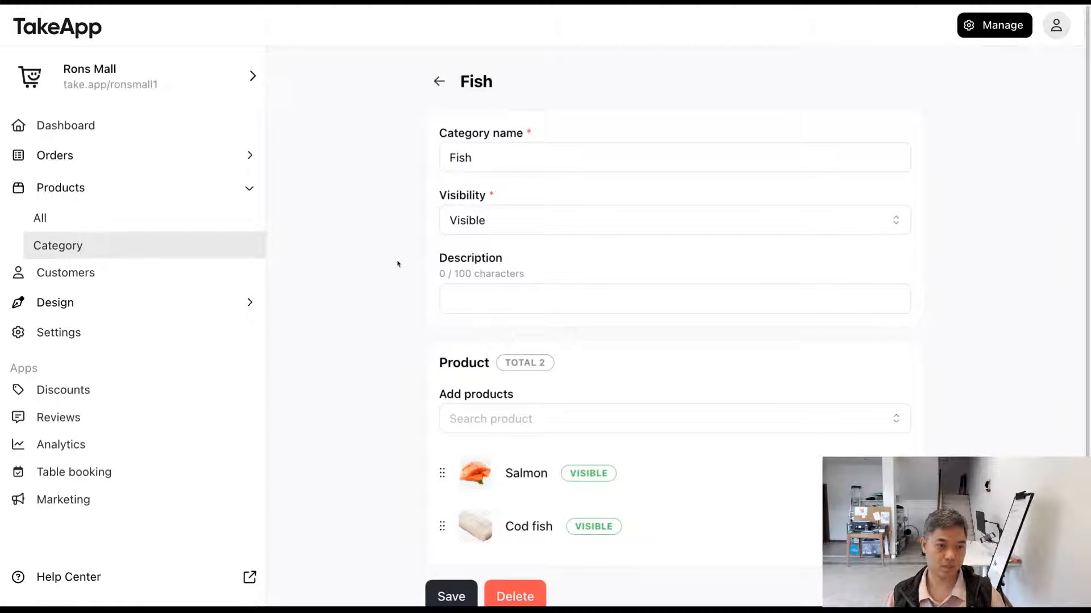
click(483, 285)
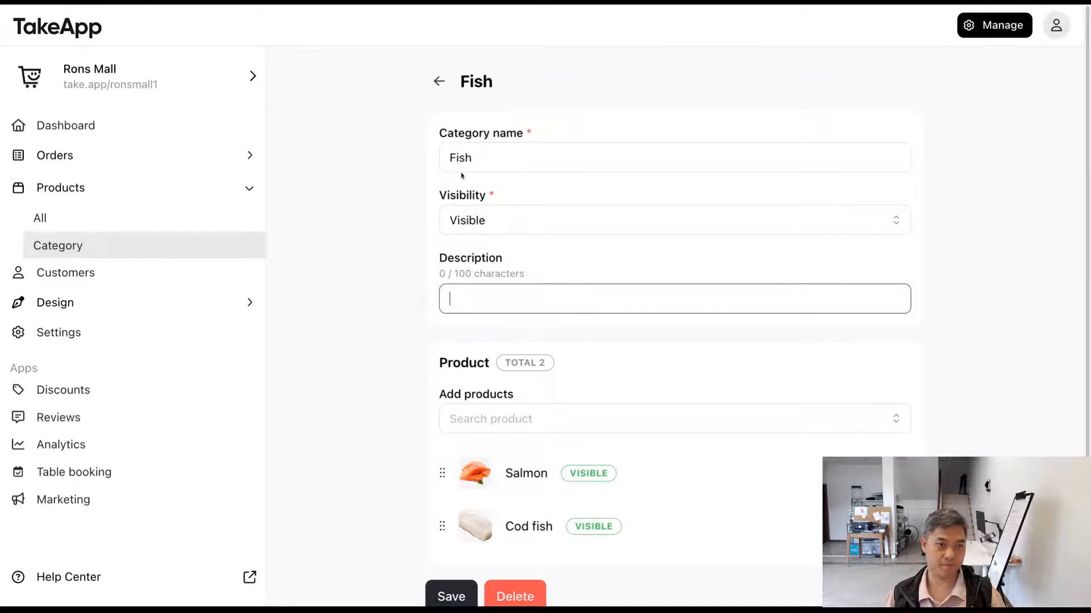
text(De)
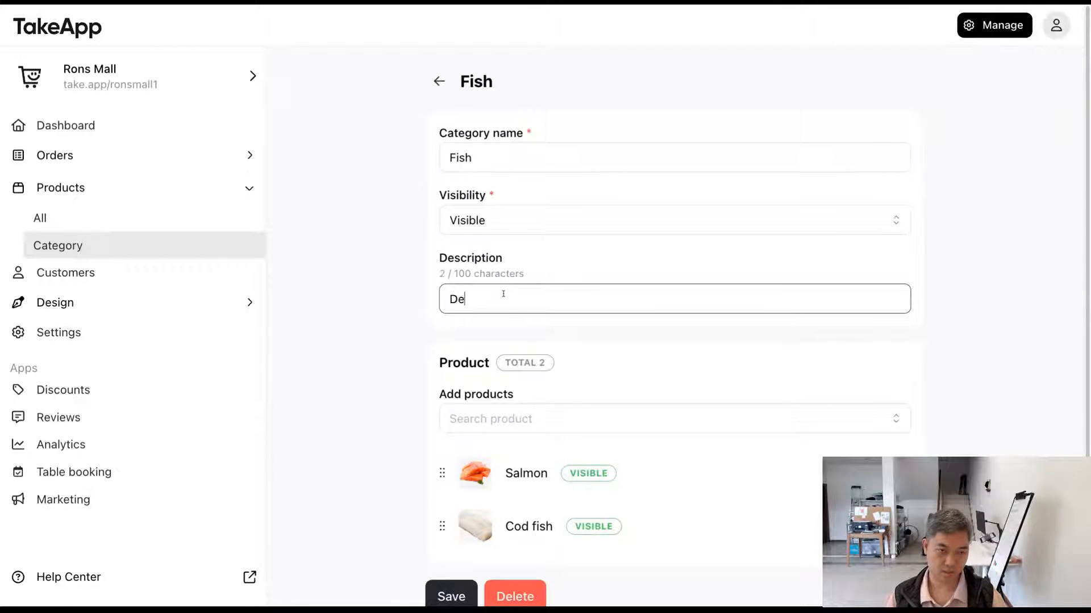
text(licious f)
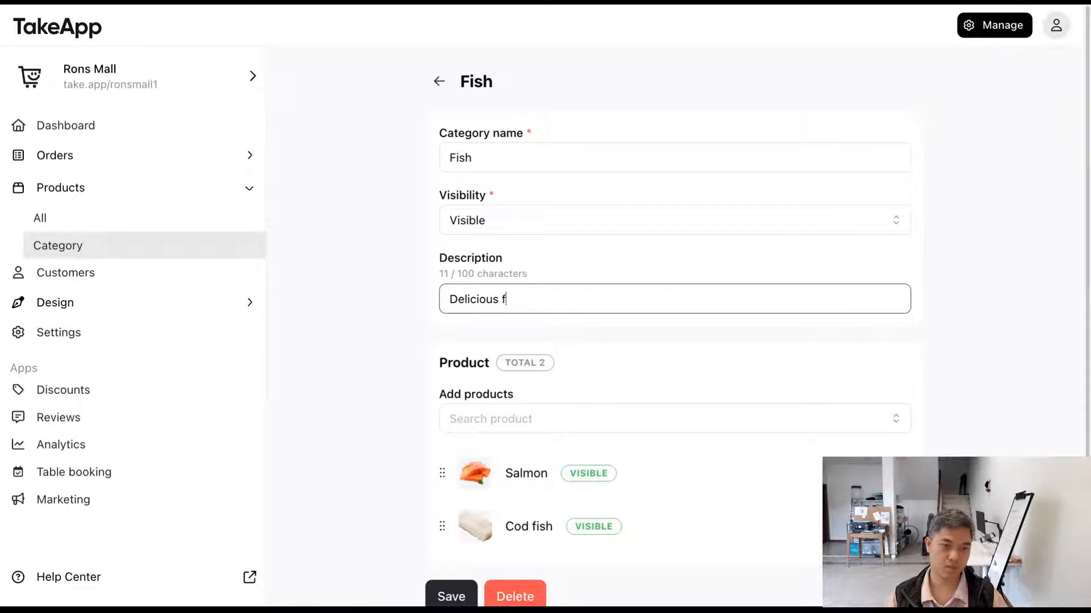
text(ish yeah)
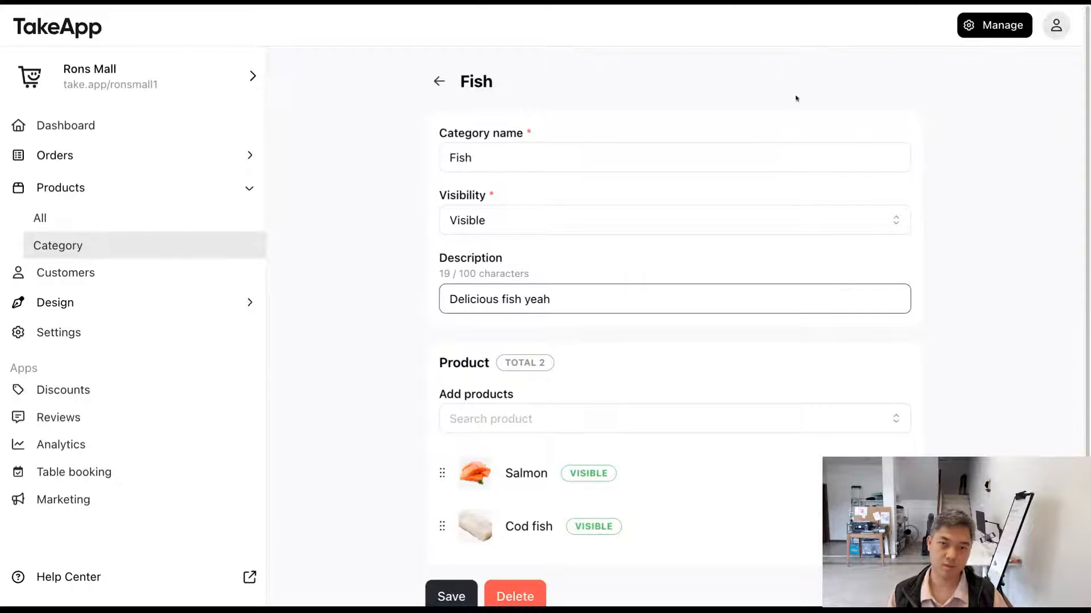
Step: Check the Fish category's description on the live storefront and jump to Fish from the store's category list
click(846, 28)
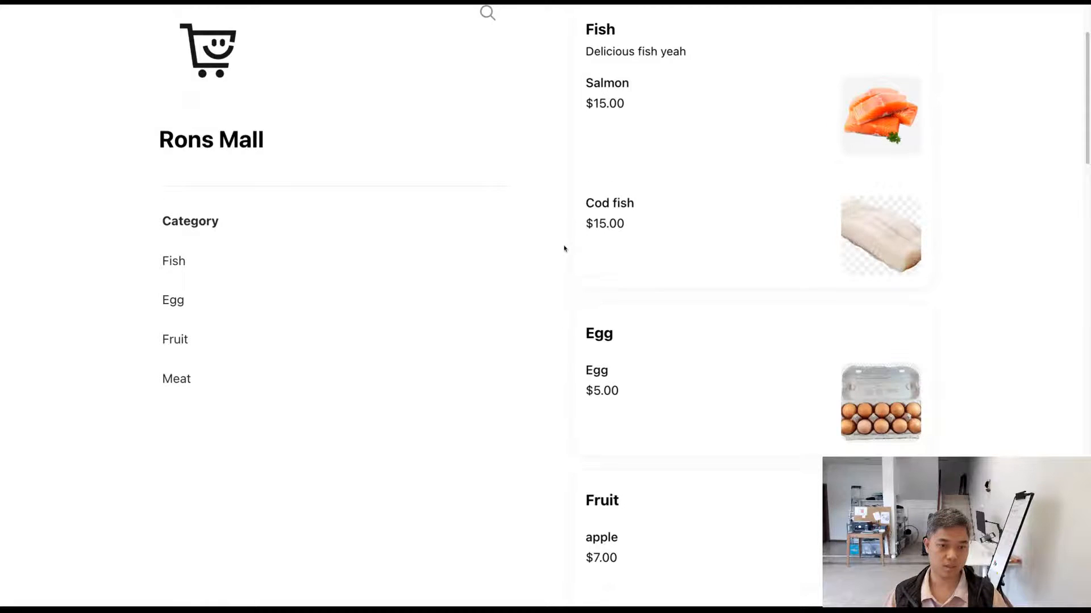
scroll(564, 244, up, 2)
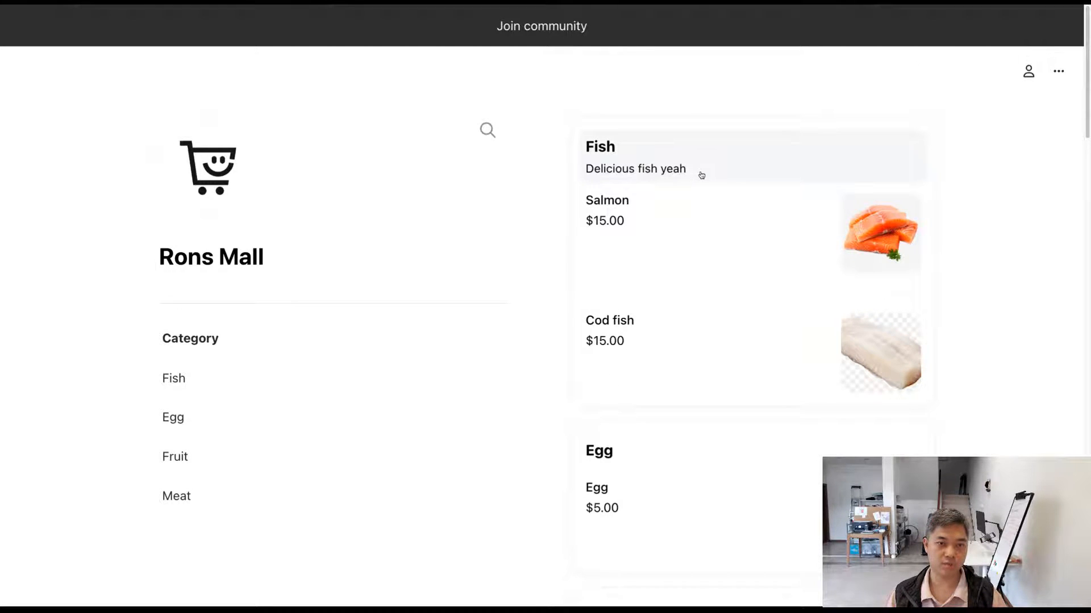
scroll(714, 173, down, 2)
scroll(613, 185, up, 1)
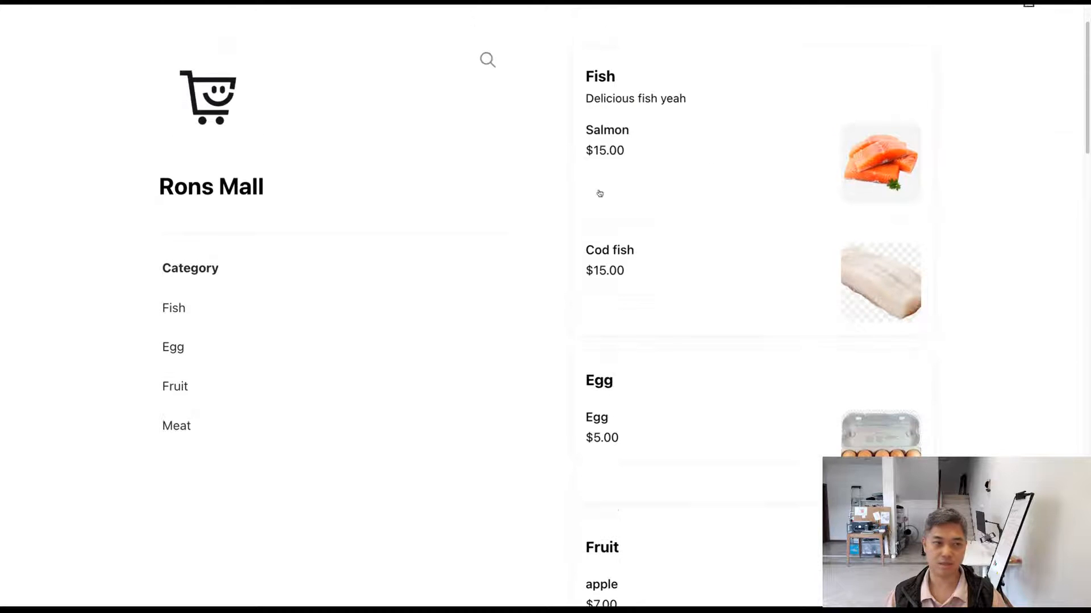
click(202, 307)
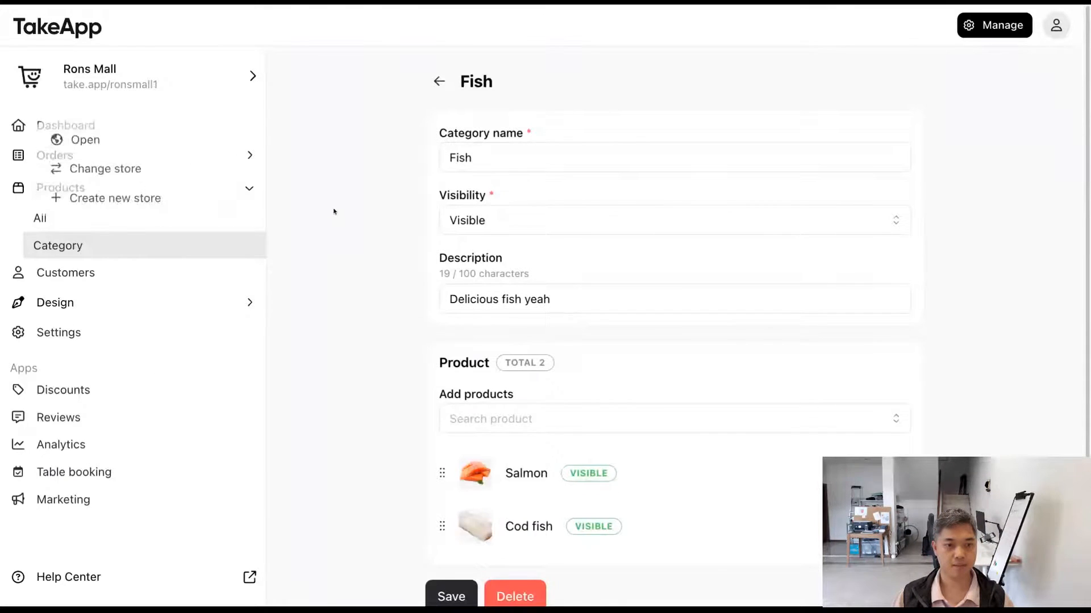
Step: Add the Pizza product to the Fish category, move it above Salmon in the product order, and save the category
scroll(335, 210, down, 3)
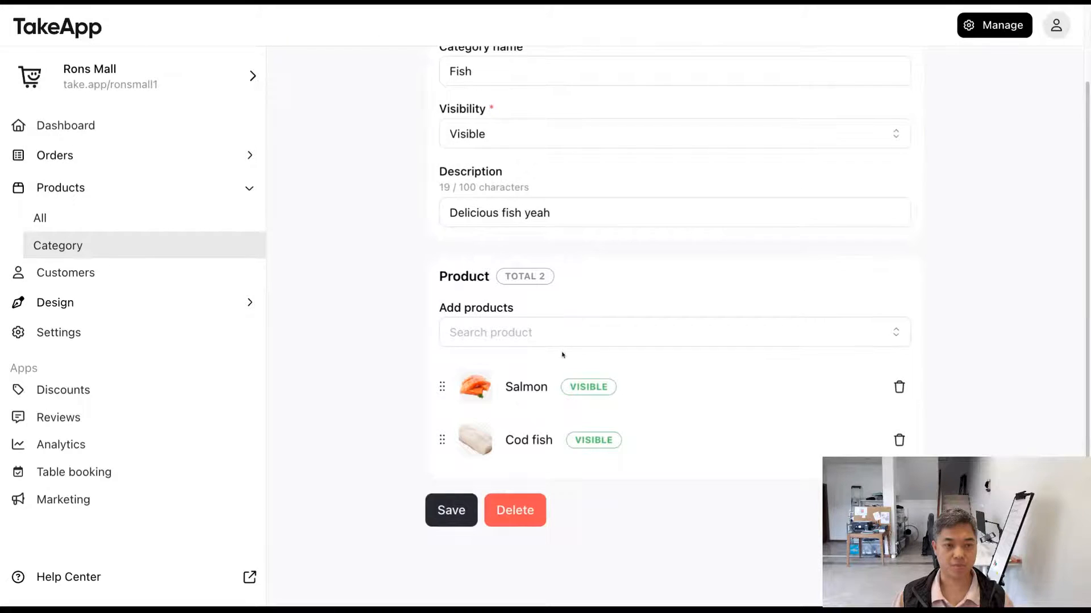
click(564, 333)
text(pizz)
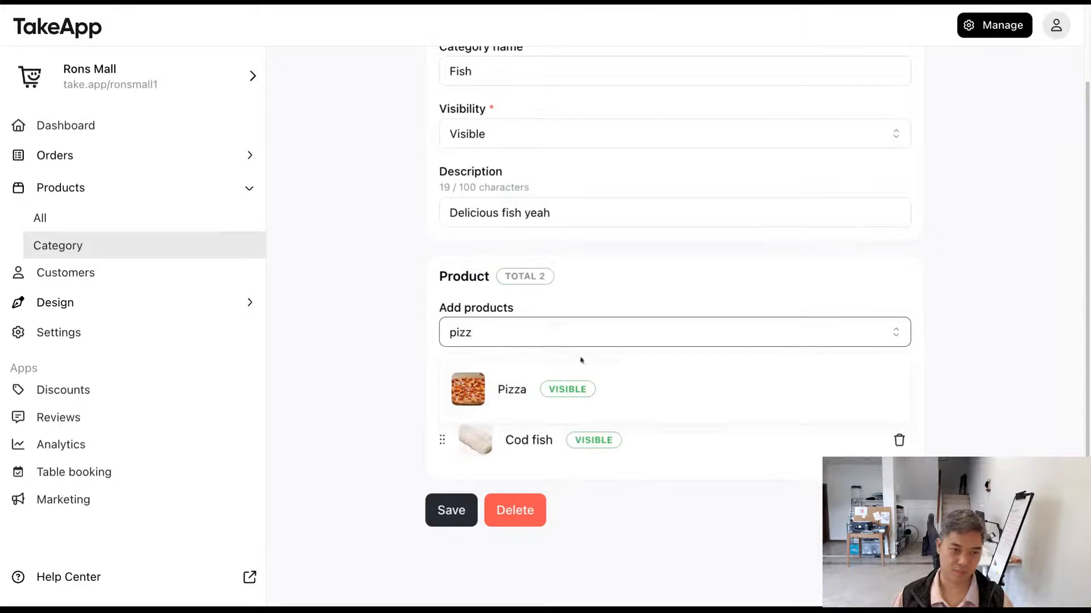
click(579, 388)
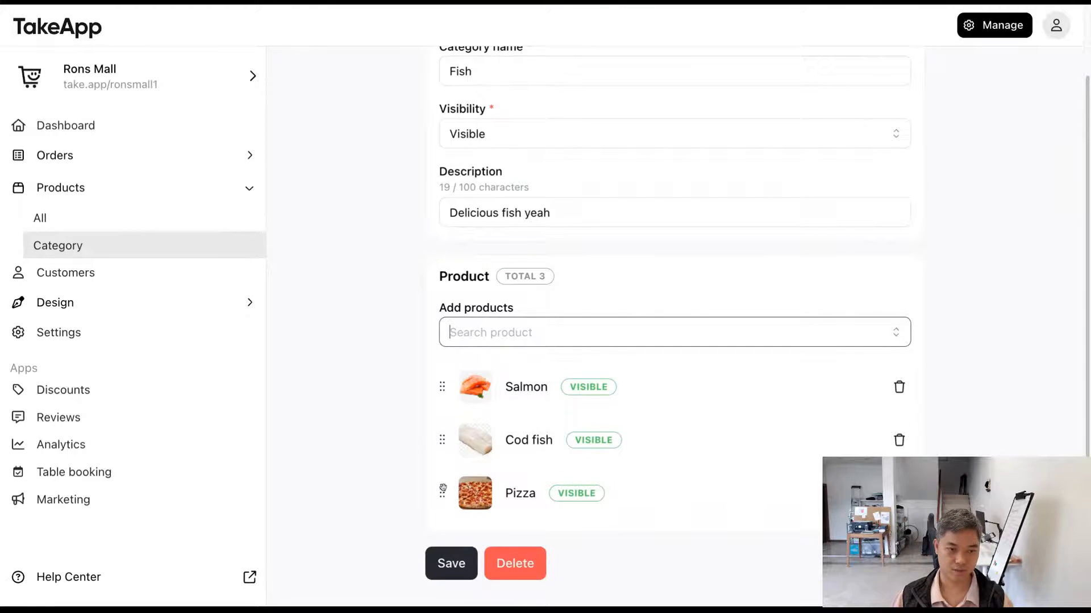
drag(442, 489, 442, 387)
scroll(399, 447, down, 1)
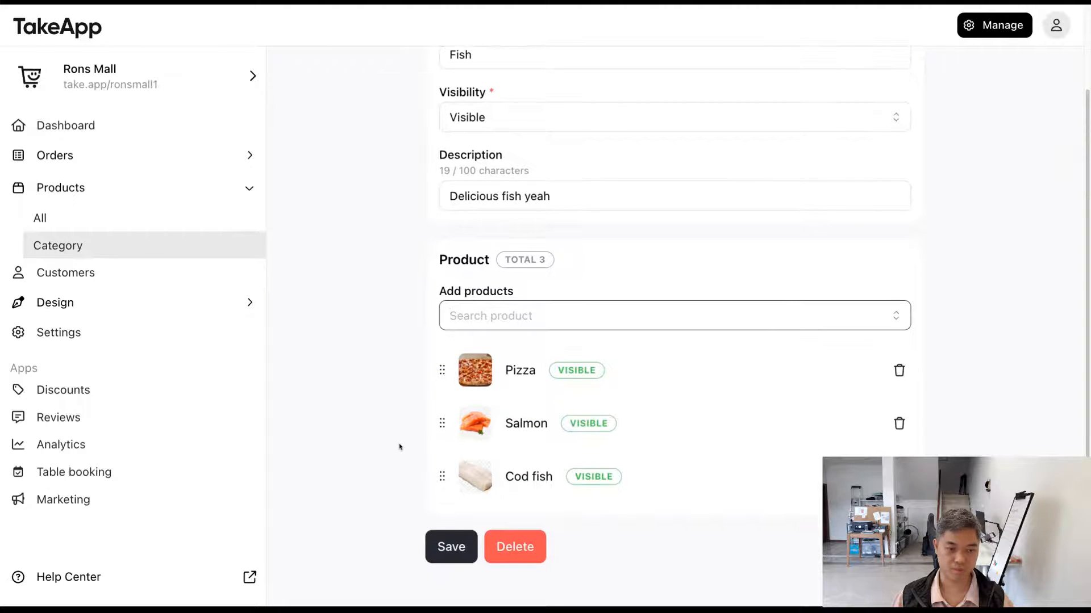
click(451, 547)
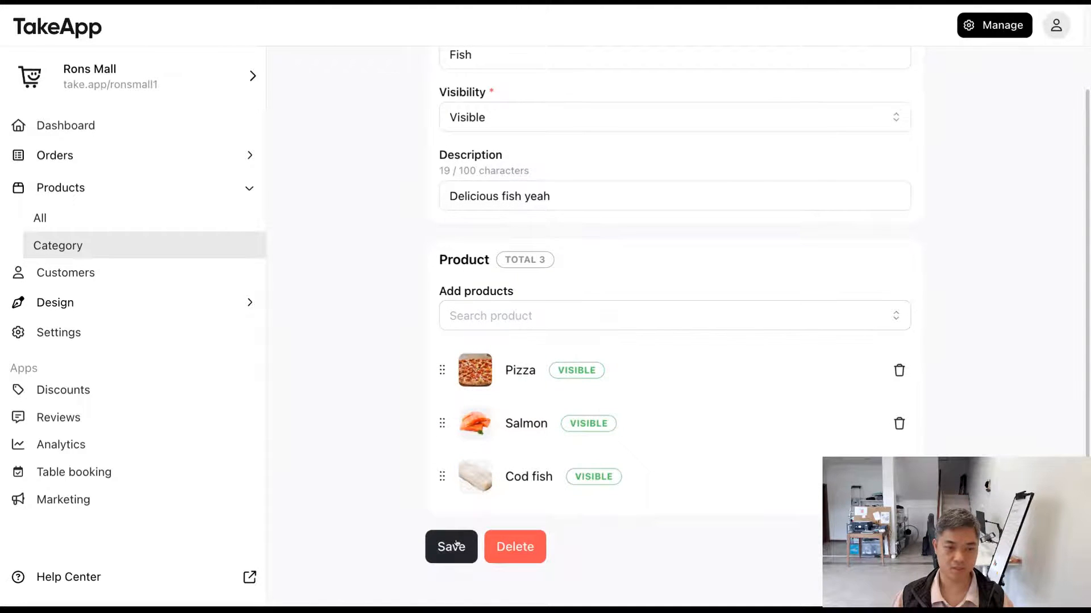
Step: Reload the live storefront and check the product order within the Fish category, then return to the store admin
click(279, 4)
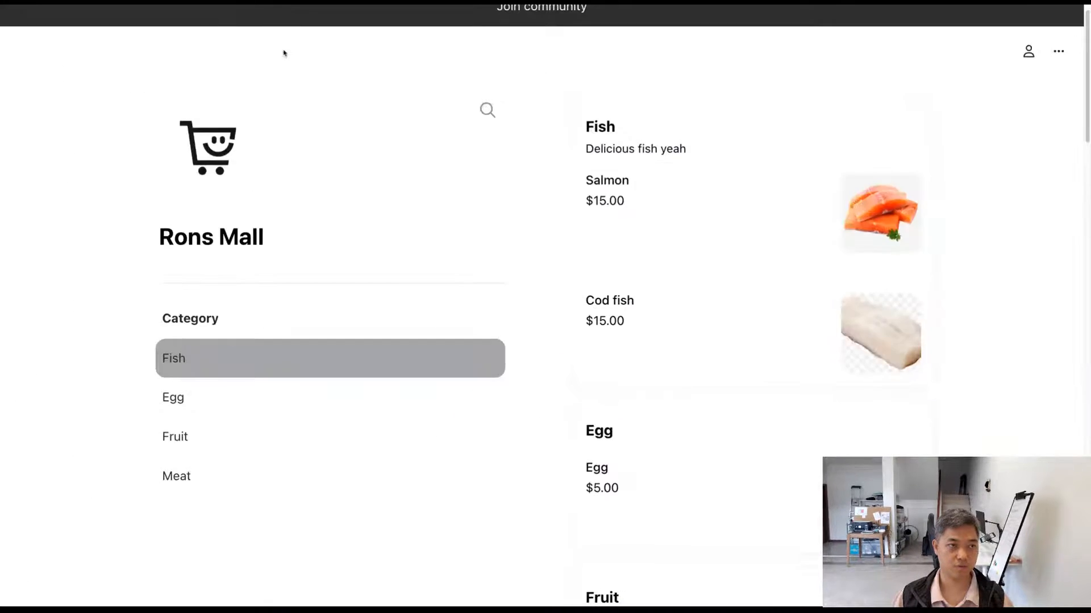
key(super+r)
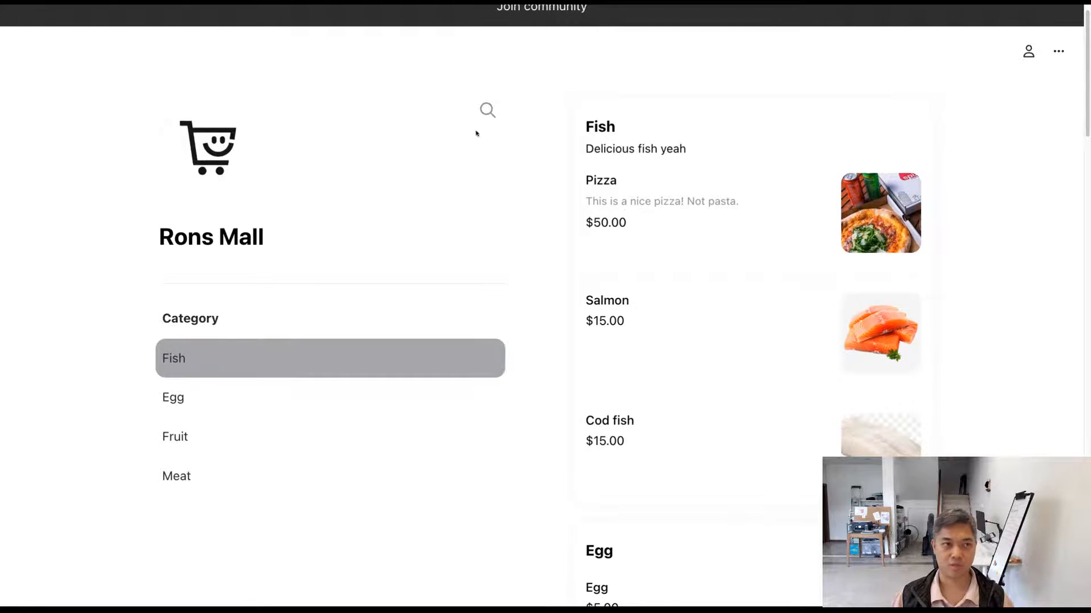
click(148, 2)
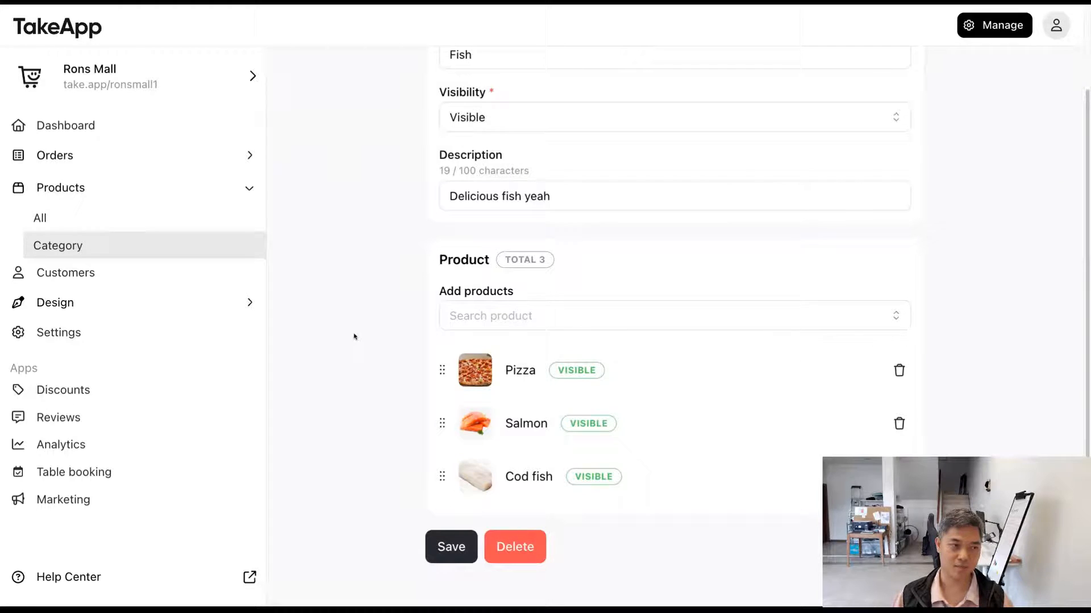
Step: Open the list of all products and look through its names, prices and categories
click(188, 222)
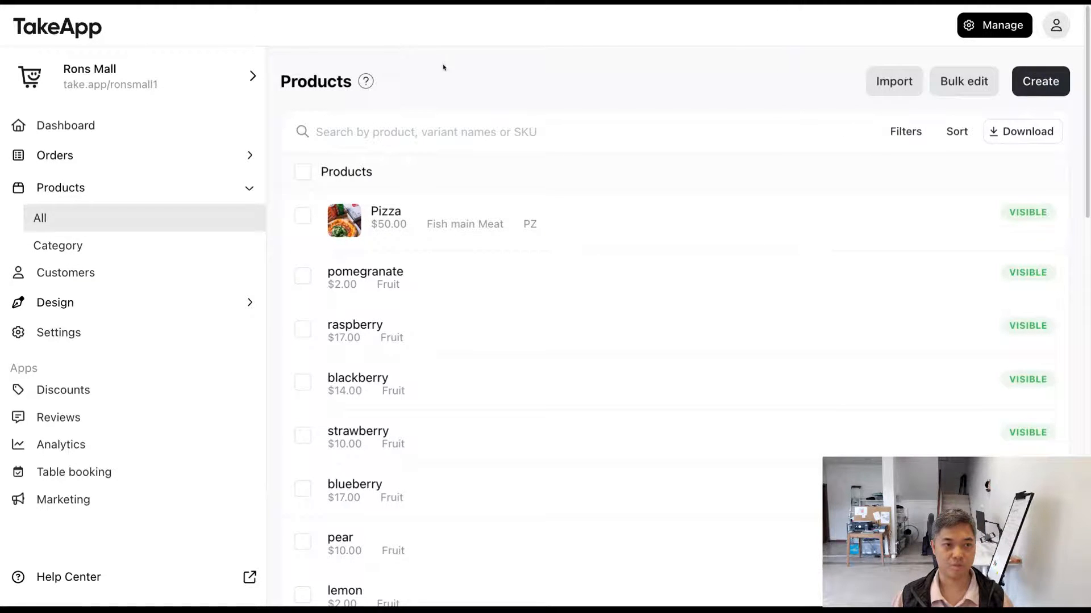
scroll(568, 189, down, 12)
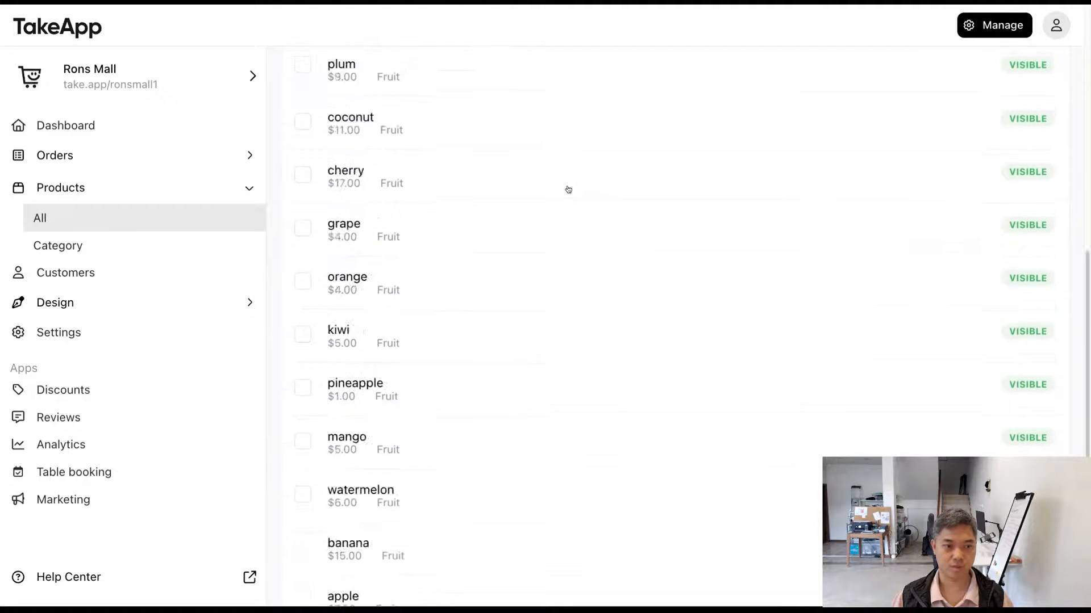
scroll(568, 189, up, 12)
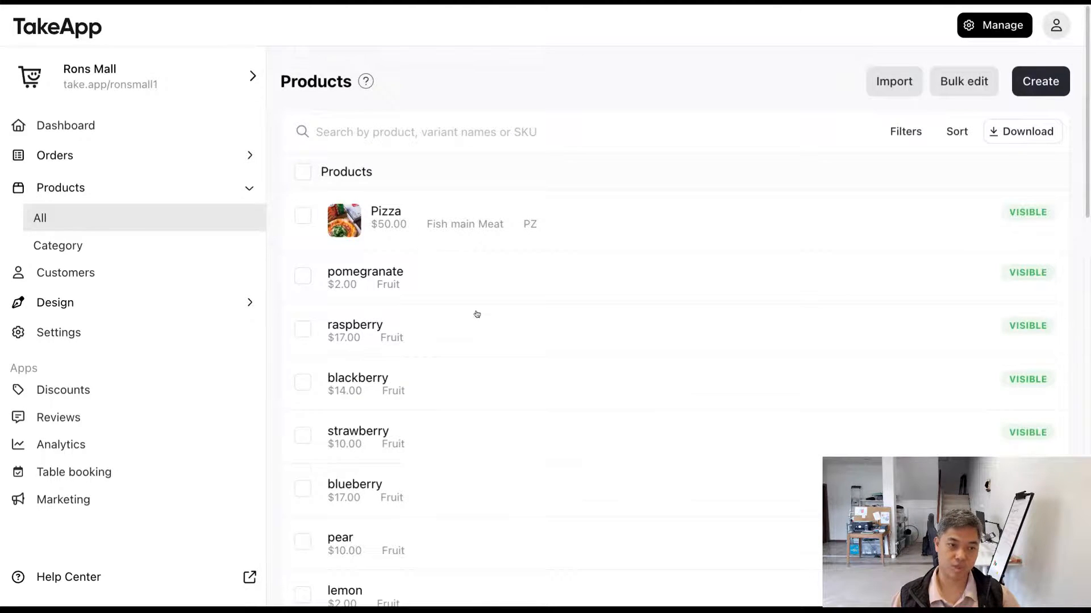
scroll(476, 314, down, 12)
scroll(479, 315, up, 11)
scroll(479, 315, up, 2)
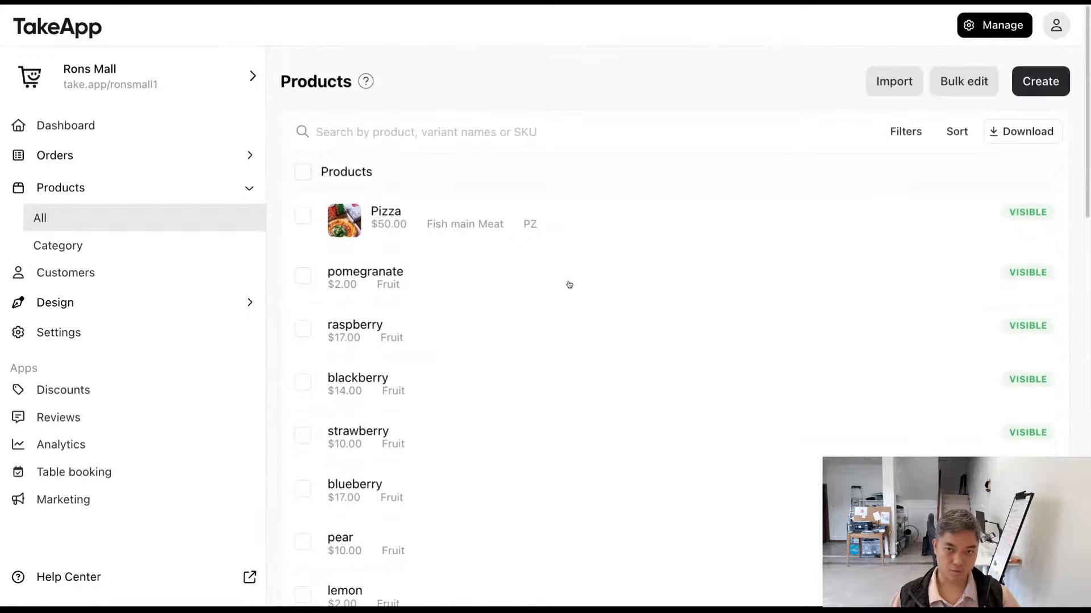
Step: Search the product list for "pizz" and clear the search
click(500, 132)
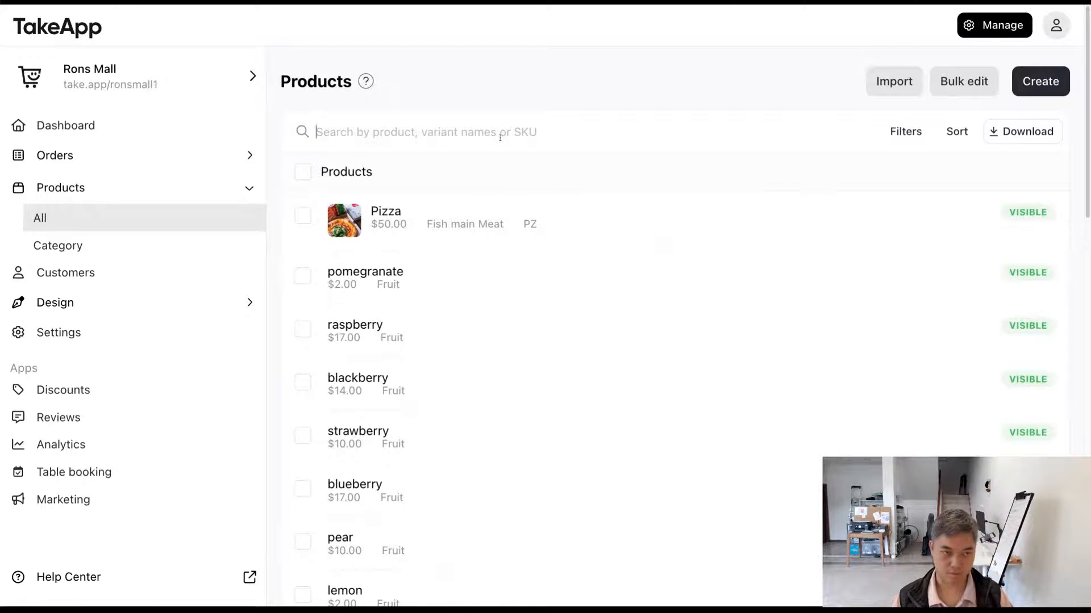
text(pizz)
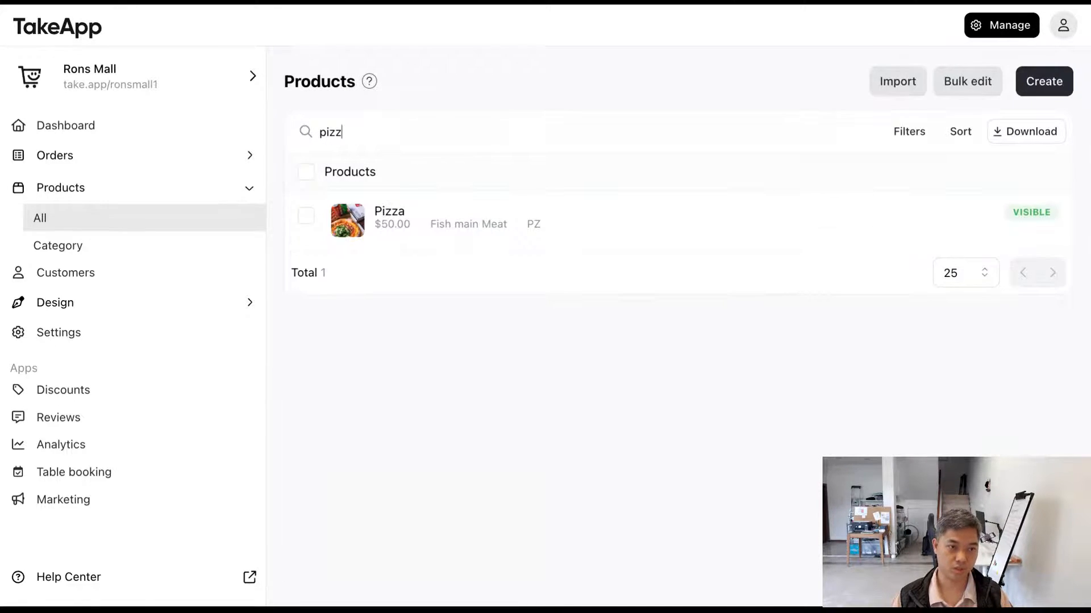
key(BackSpace)
key(BackSpace)
key(BackSpace)
key(BackSpace)
Step: Filter the product list by the Fish category only
click(906, 131)
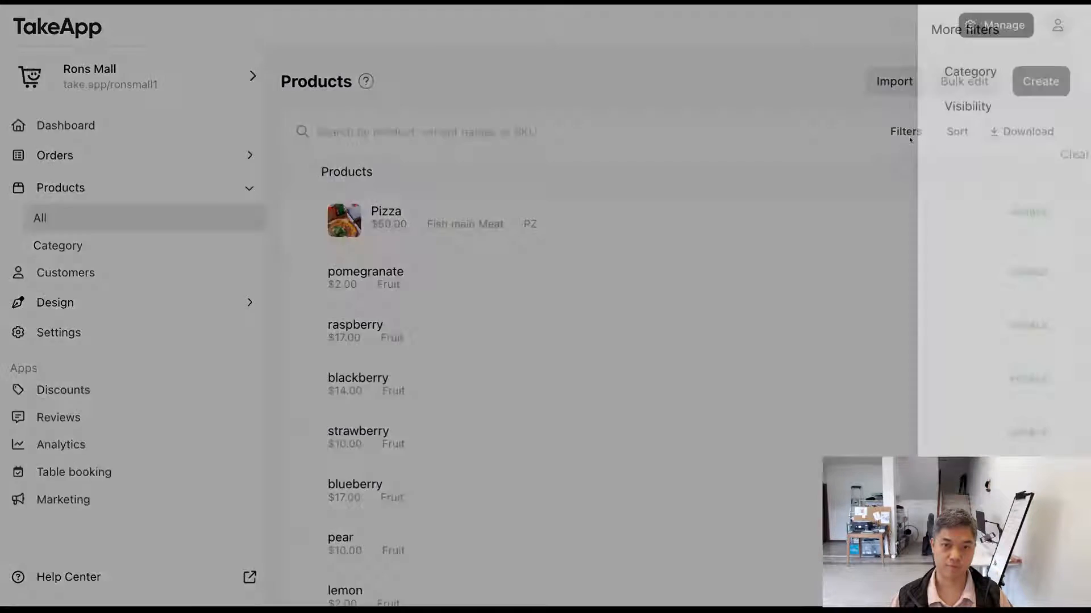
click(869, 78)
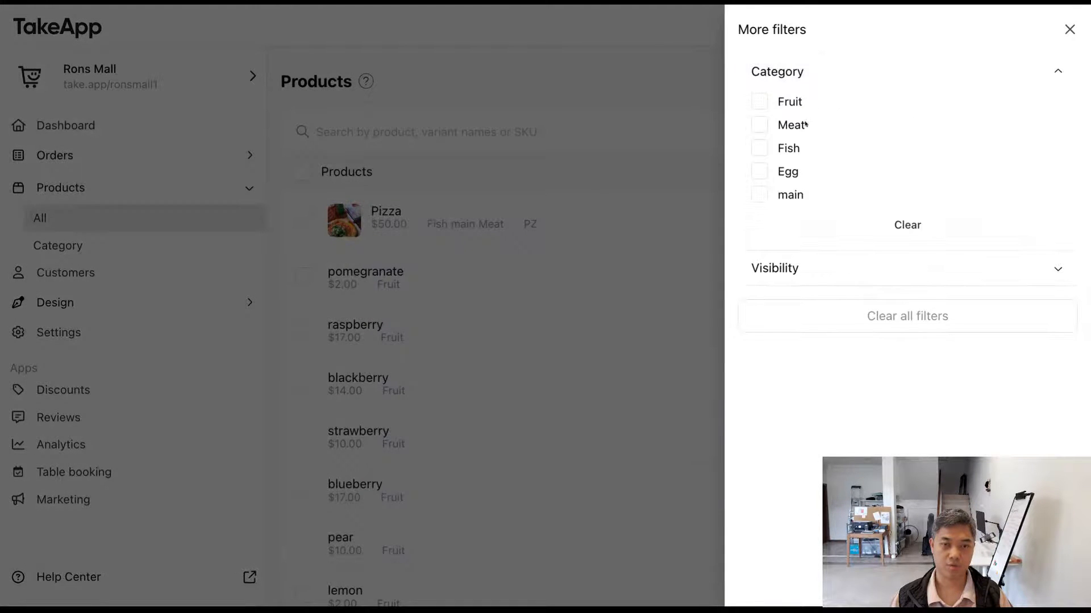
click(761, 104)
click(760, 103)
click(760, 148)
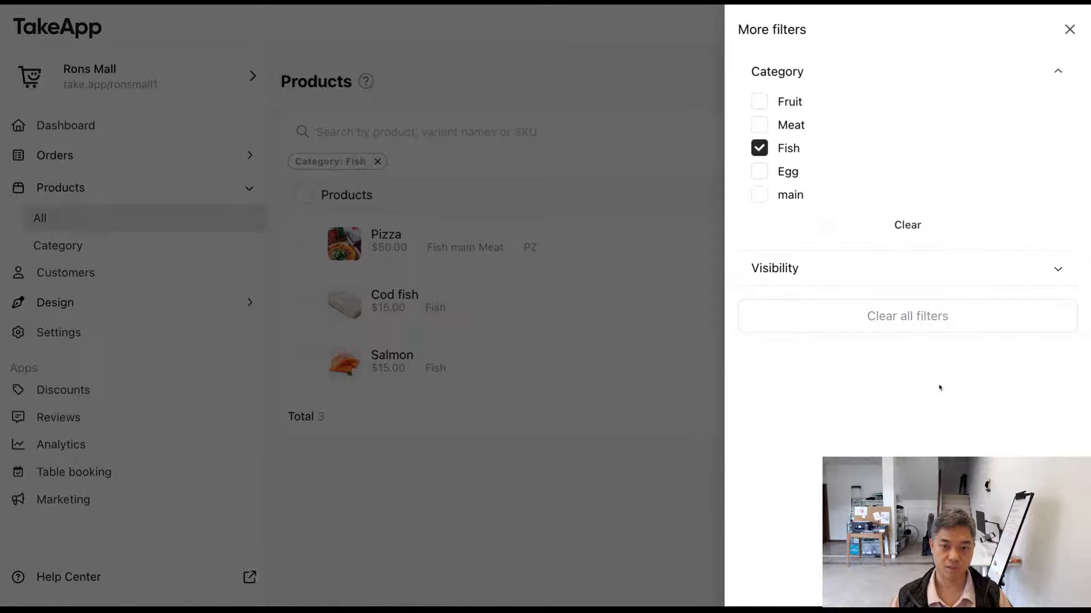
click(616, 360)
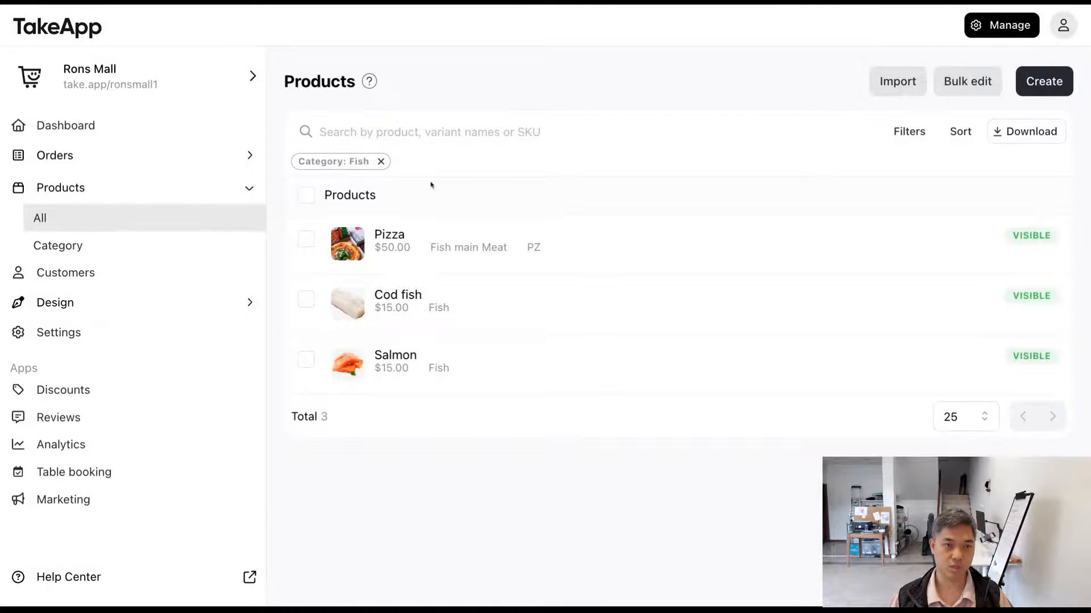
Step: Add a visibility filter of Visible to the product list and review the category filter
click(909, 131)
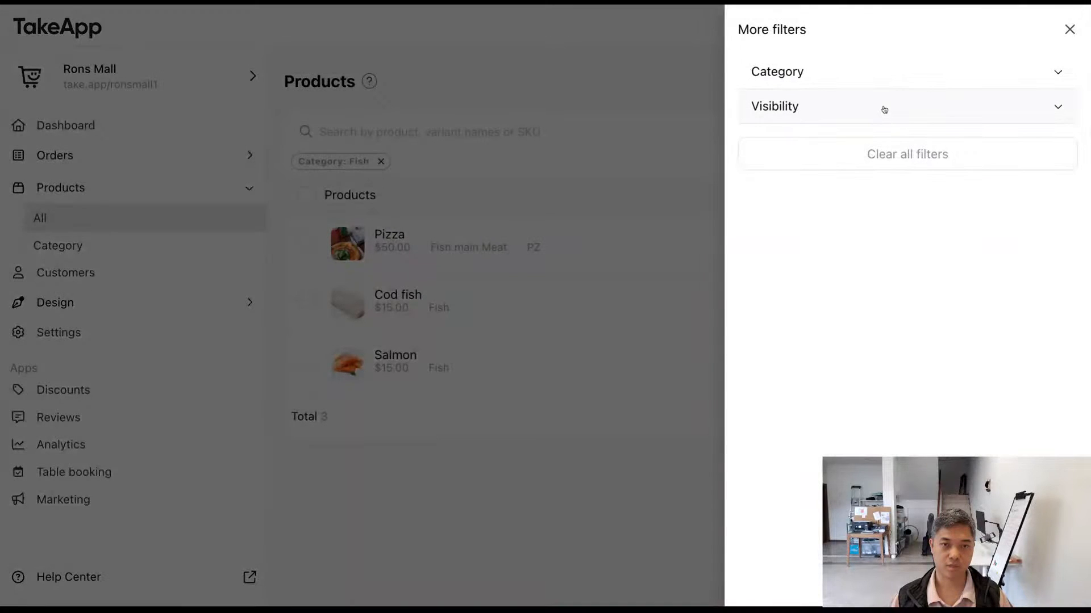
click(884, 108)
click(779, 139)
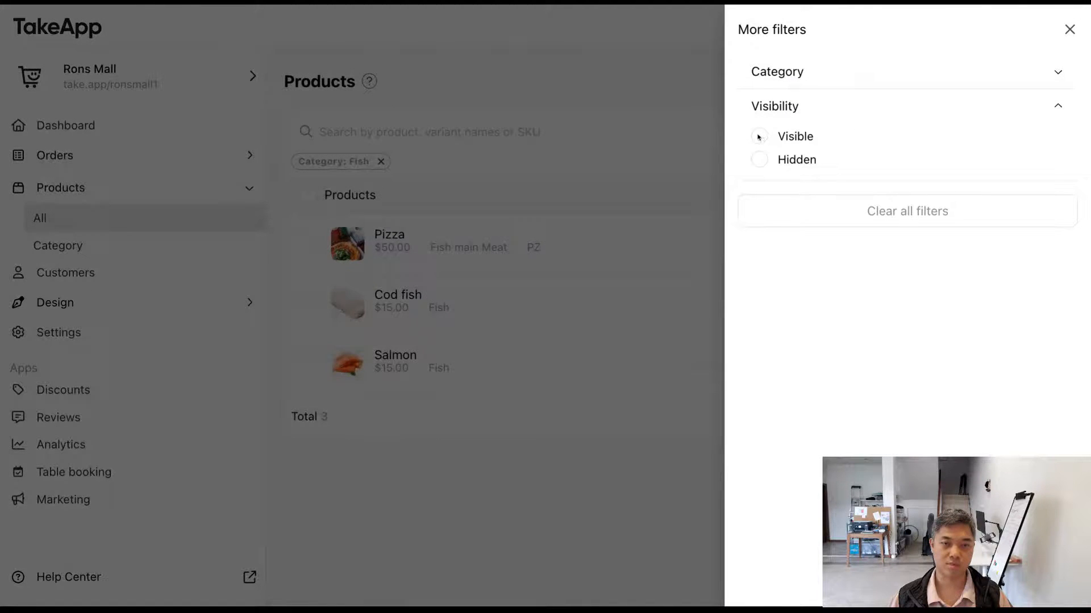
click(823, 71)
click(823, 71)
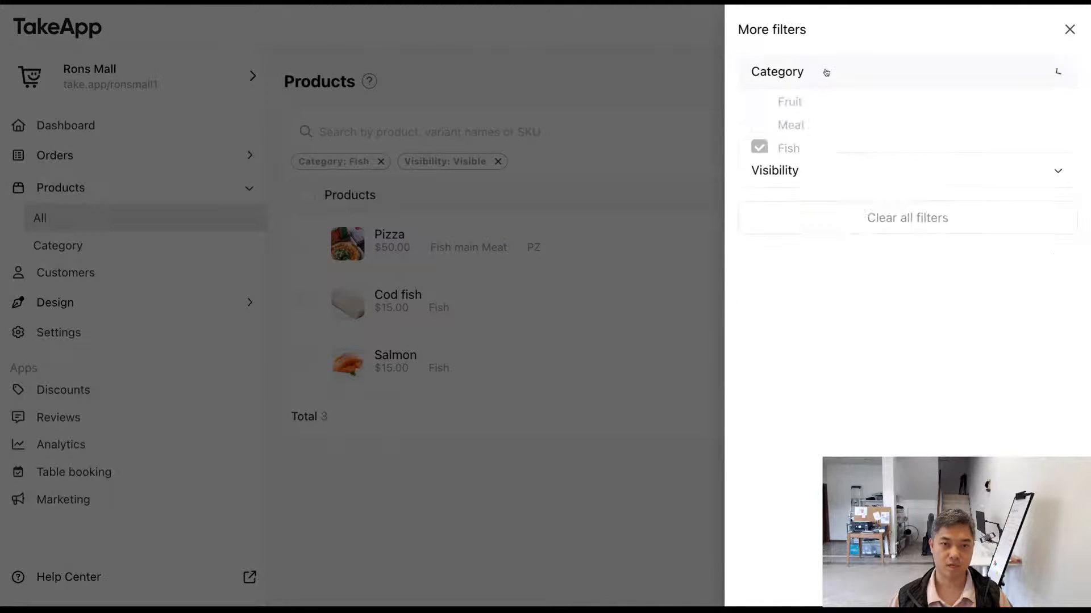
click(637, 224)
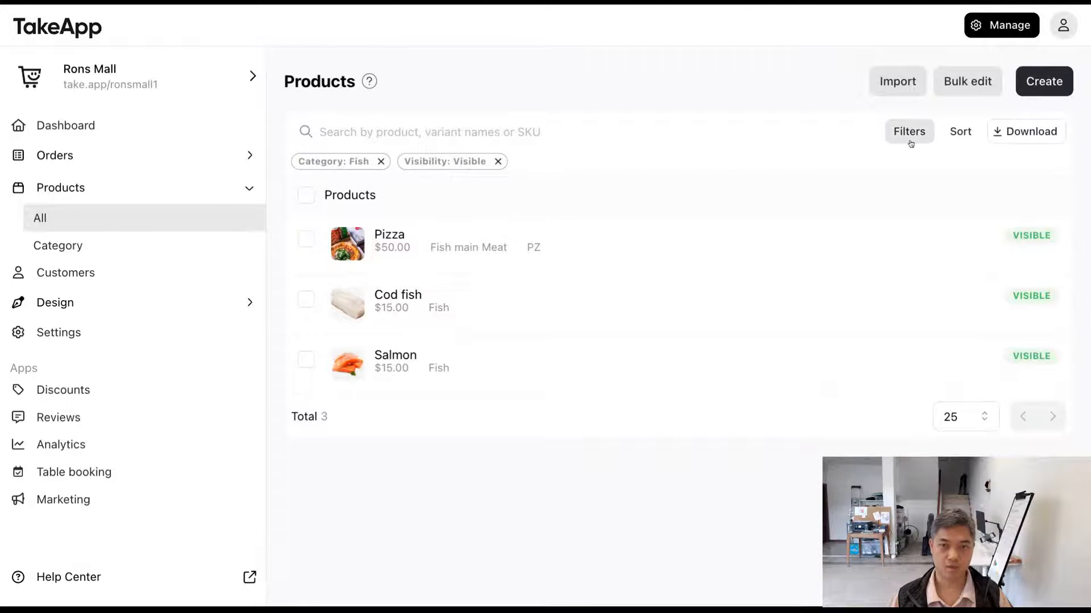
Step: Sort the product list by title, switch the sorting to Updated, and take a brief look at the Pizza product's details
click(960, 131)
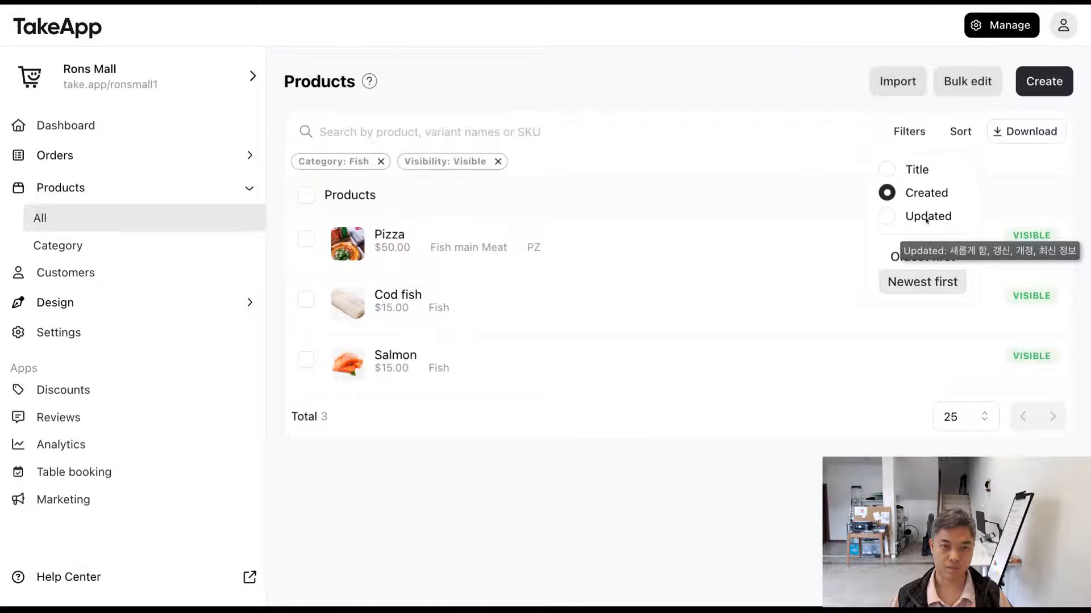
click(914, 169)
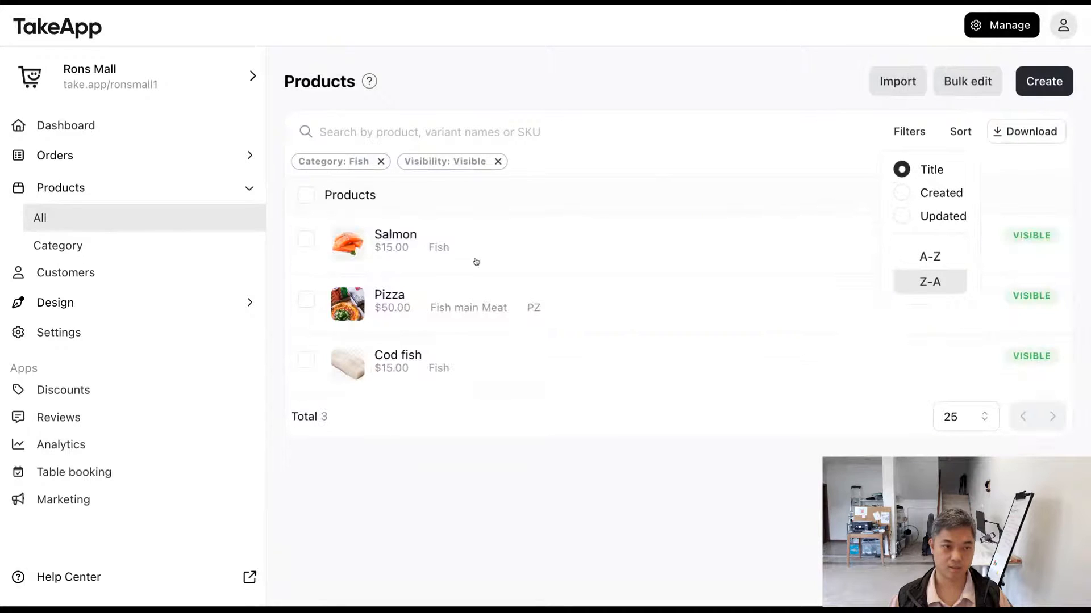
click(903, 217)
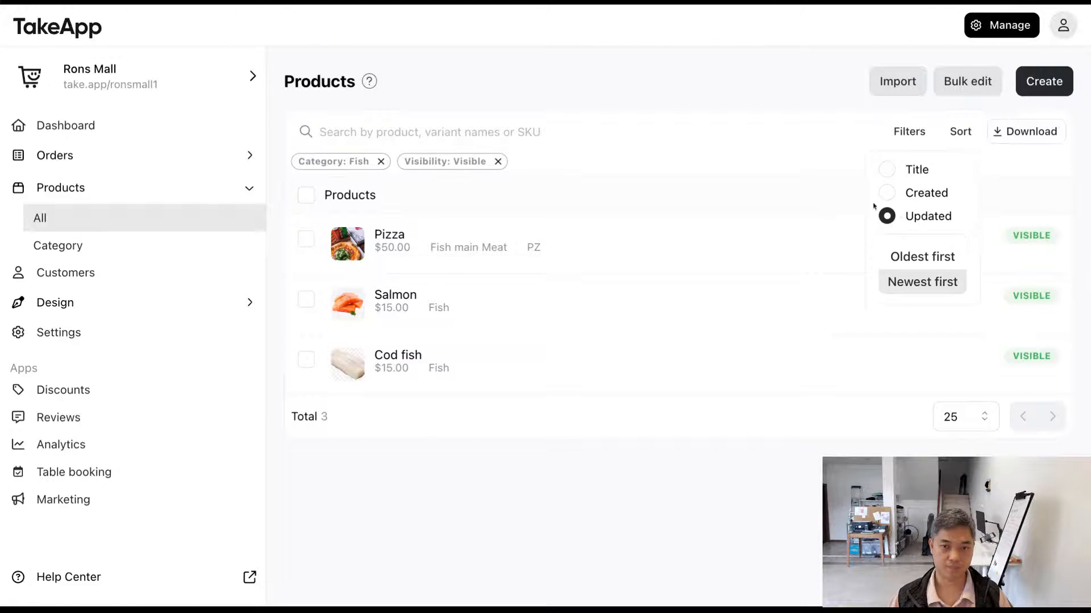
click(804, 144)
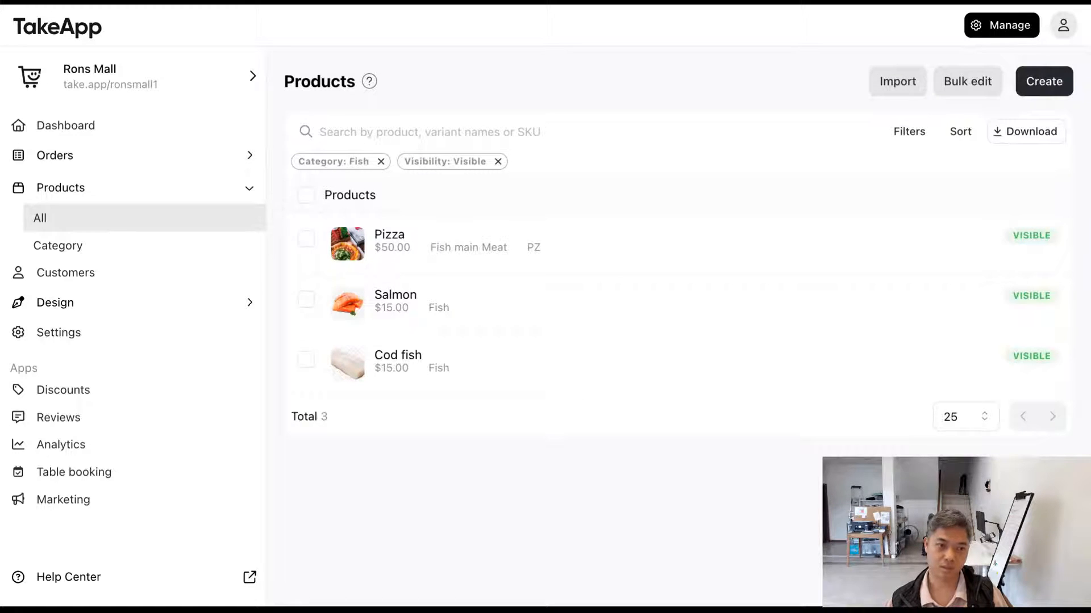
click(576, 248)
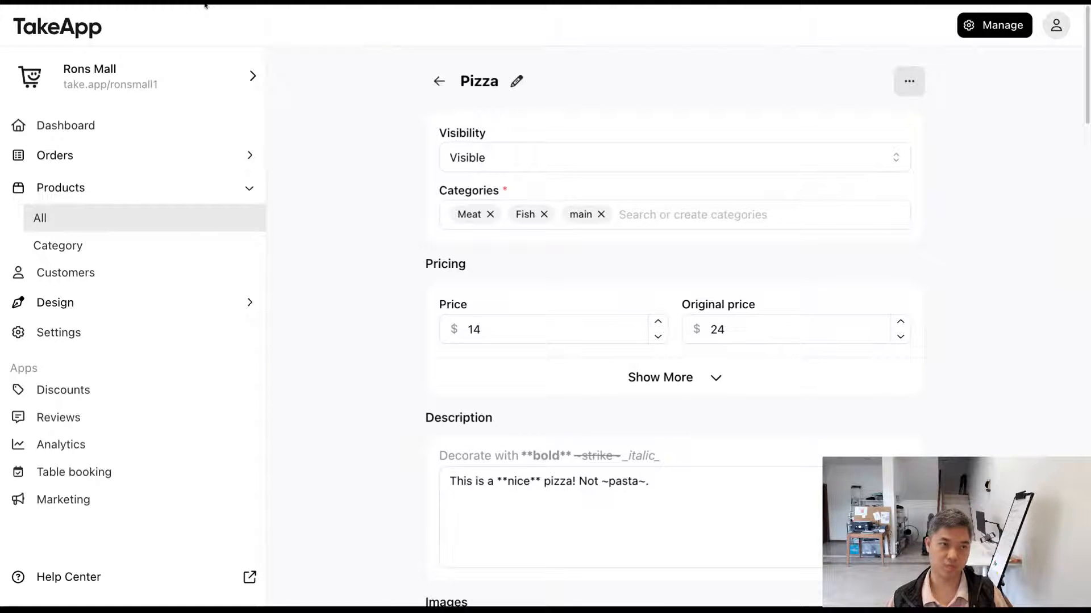
click(439, 80)
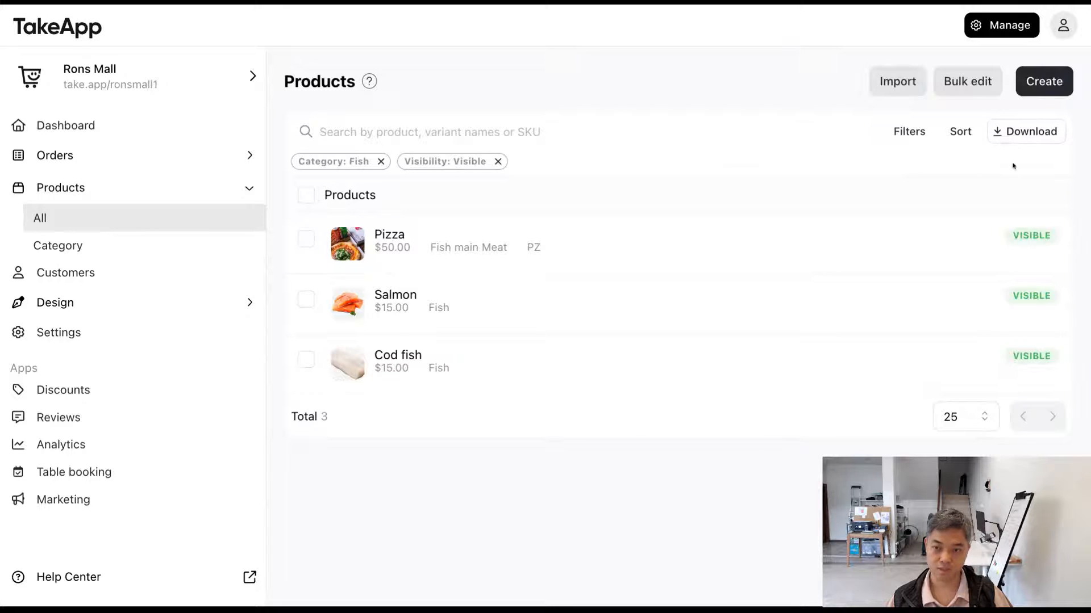
Step: Export all products as a CSV file
click(1027, 134)
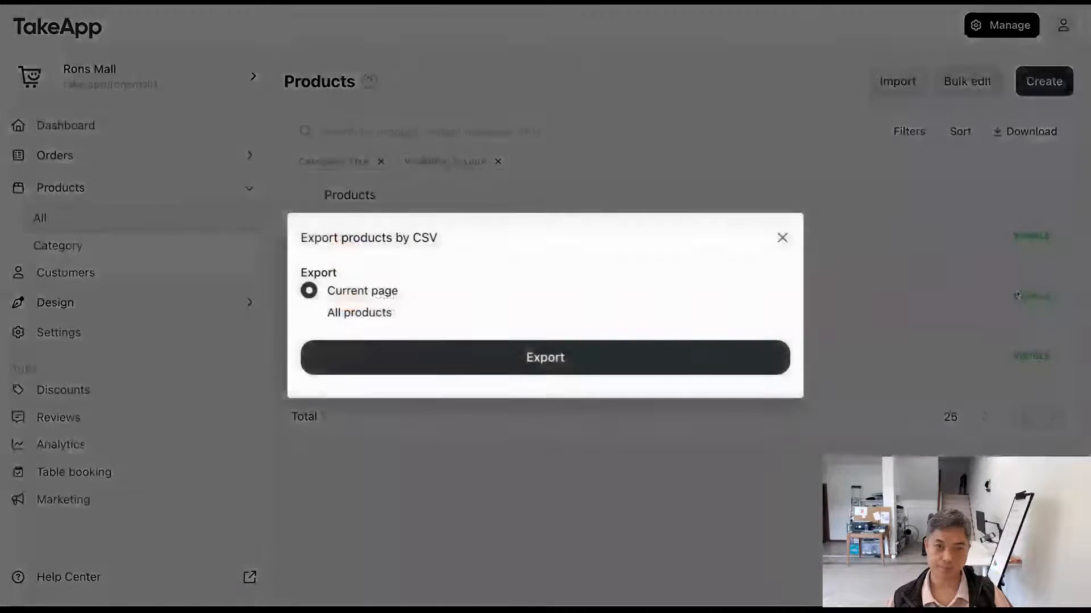
click(364, 313)
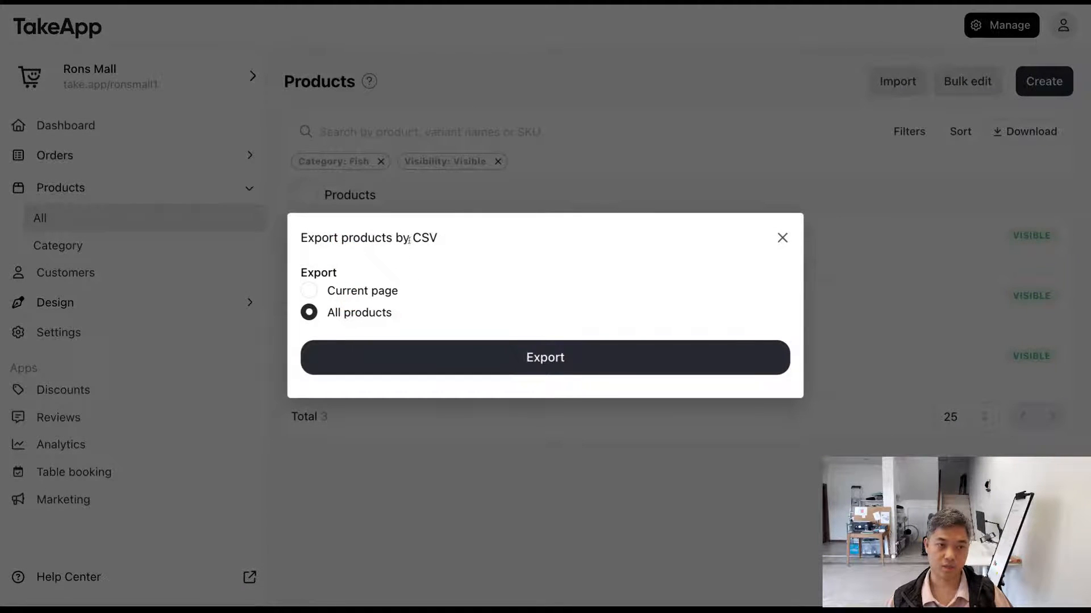
drag(405, 239, 505, 279)
click(474, 360)
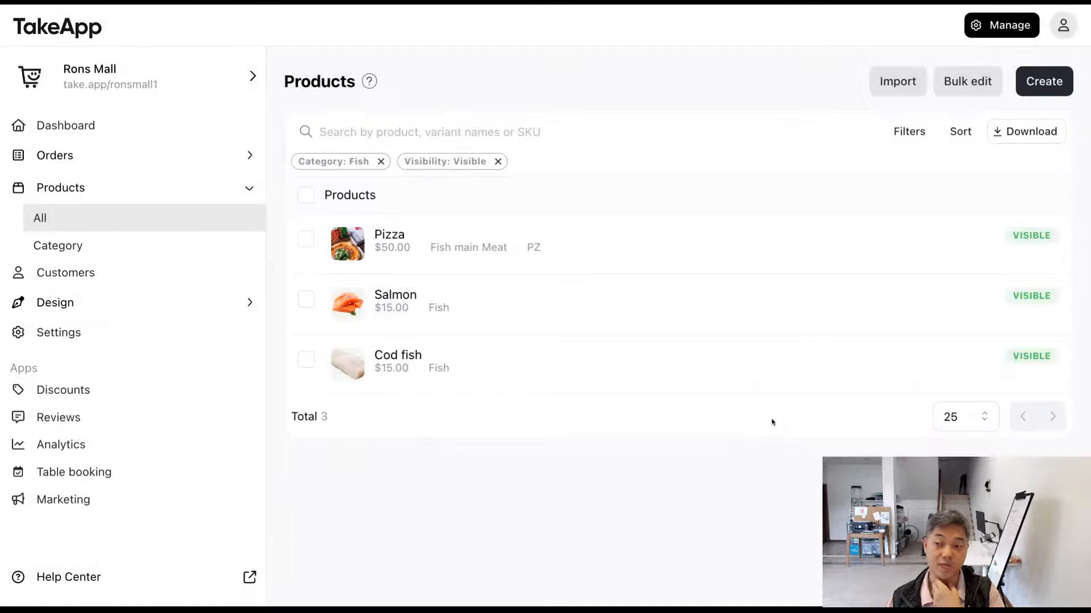
Step: Open the CSV product import, examine its expected columns, and close it without uploading a file
click(896, 83)
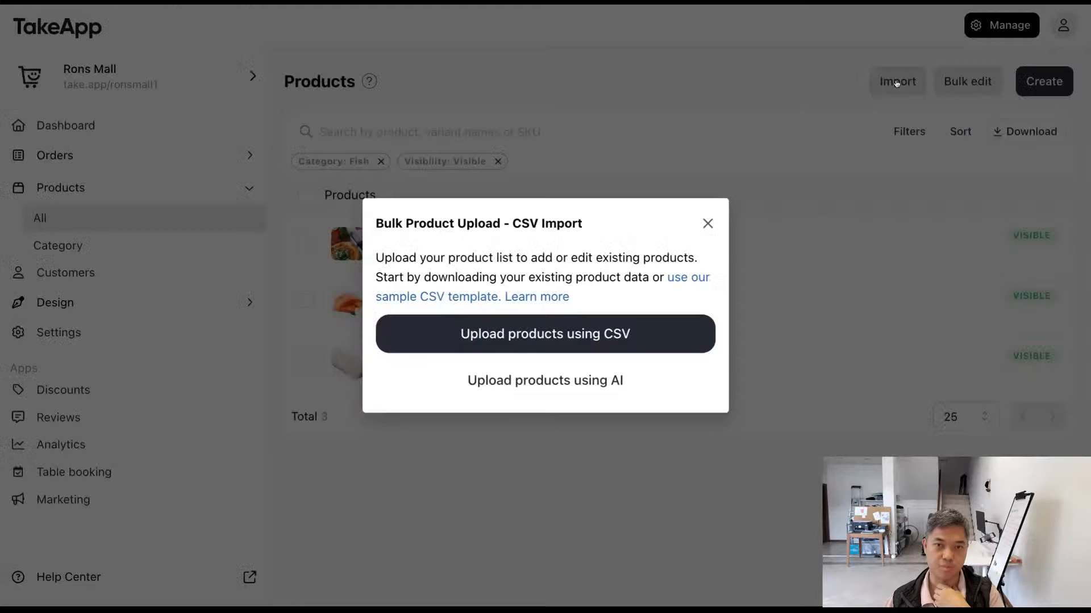
click(714, 338)
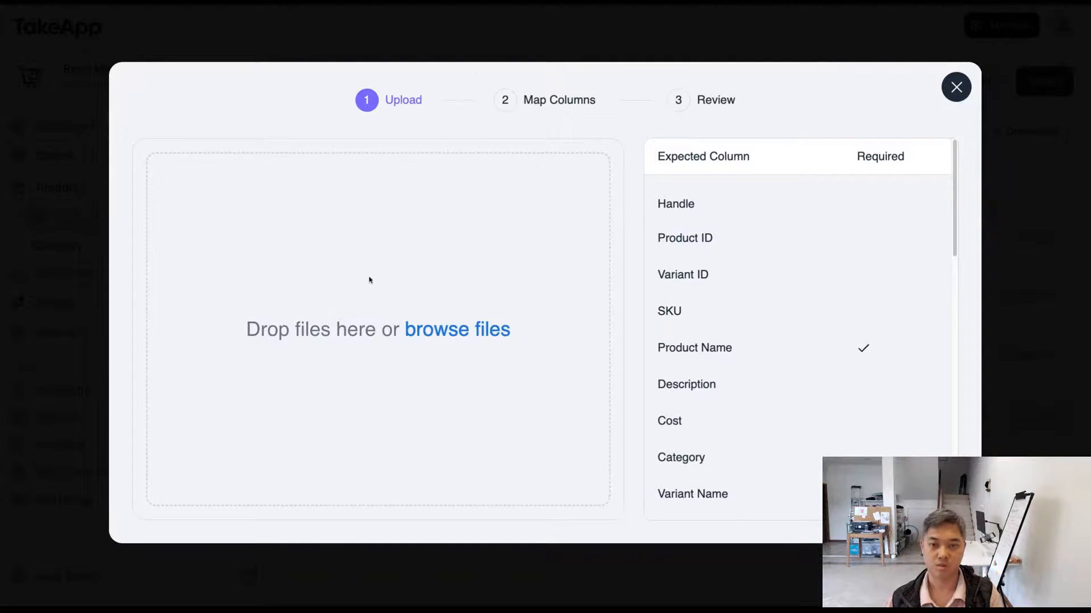
click(966, 94)
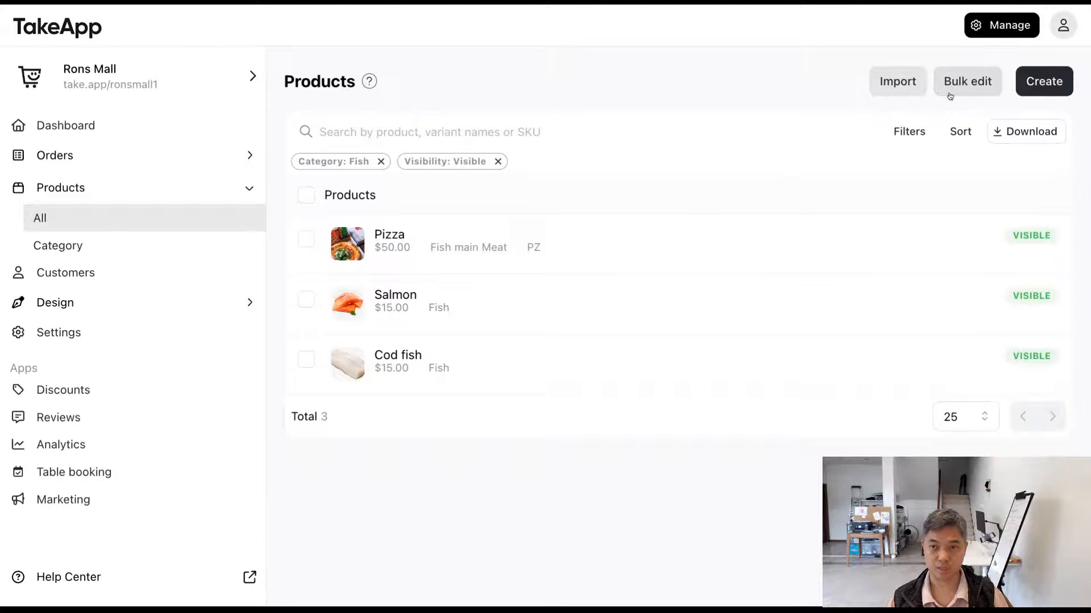
Step: Open the bulk edit table and examine the products' inventory, SKU, price, cost and visibility columns down to the Pizza variants
click(967, 91)
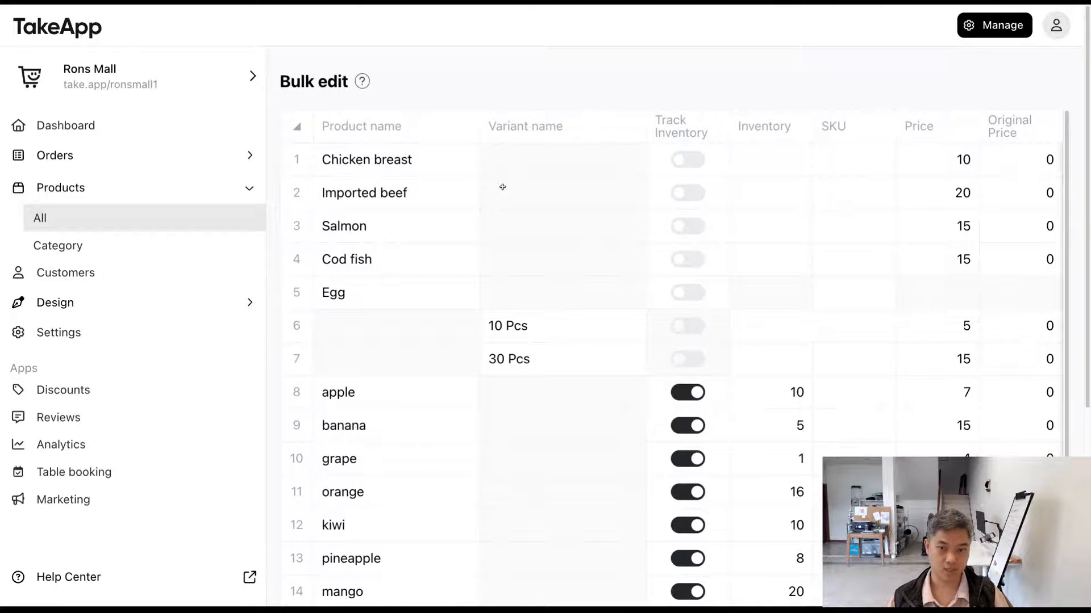
key(ctrl+minus)
key(ctrl+minus)
key(ctrl+minus)
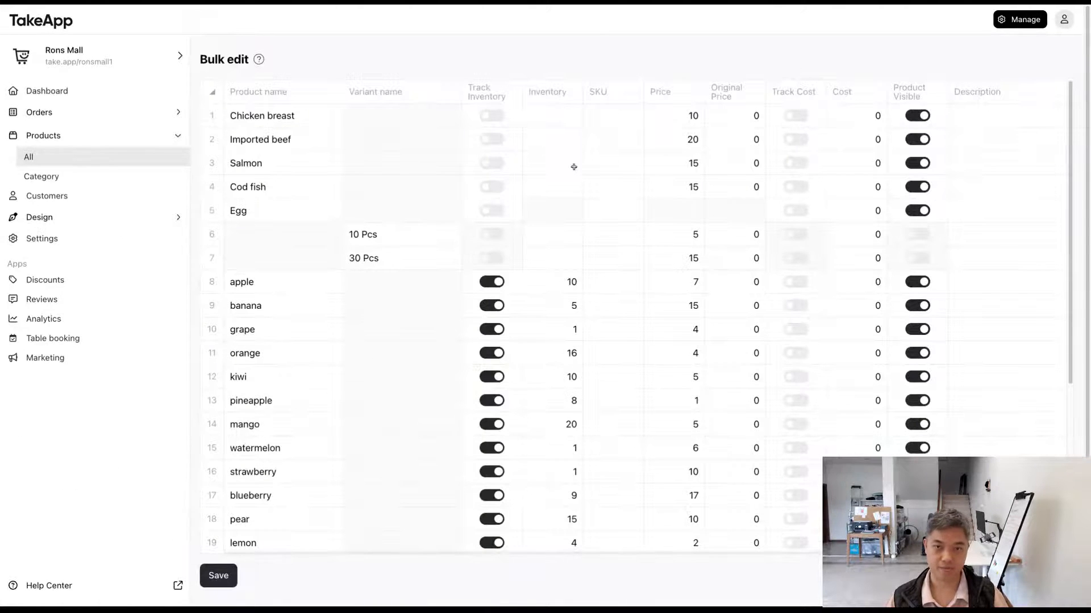
scroll(563, 207, down, 3)
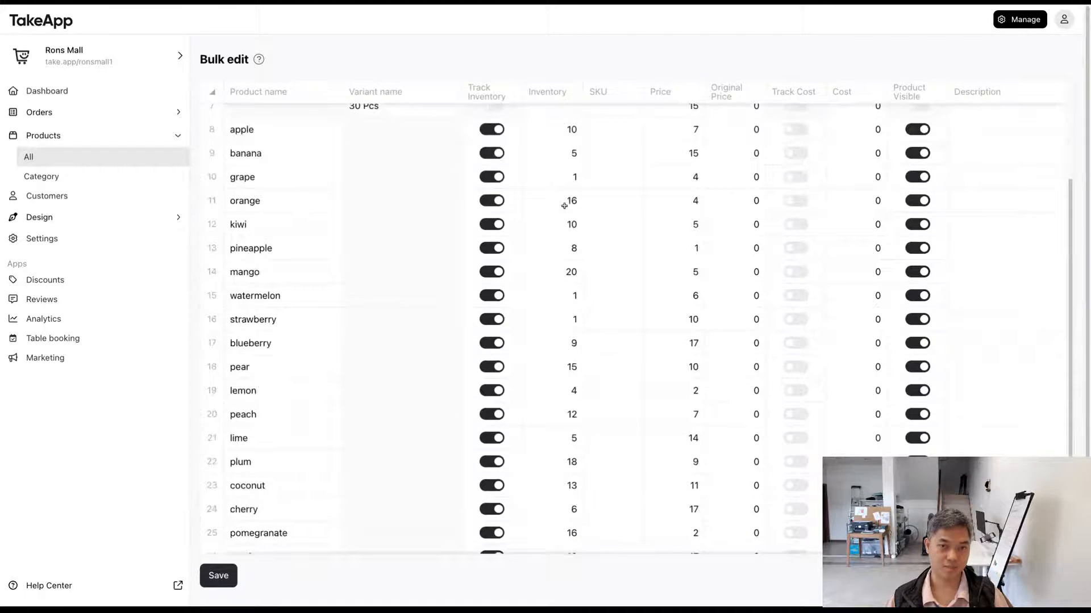
scroll(564, 205, up, 3)
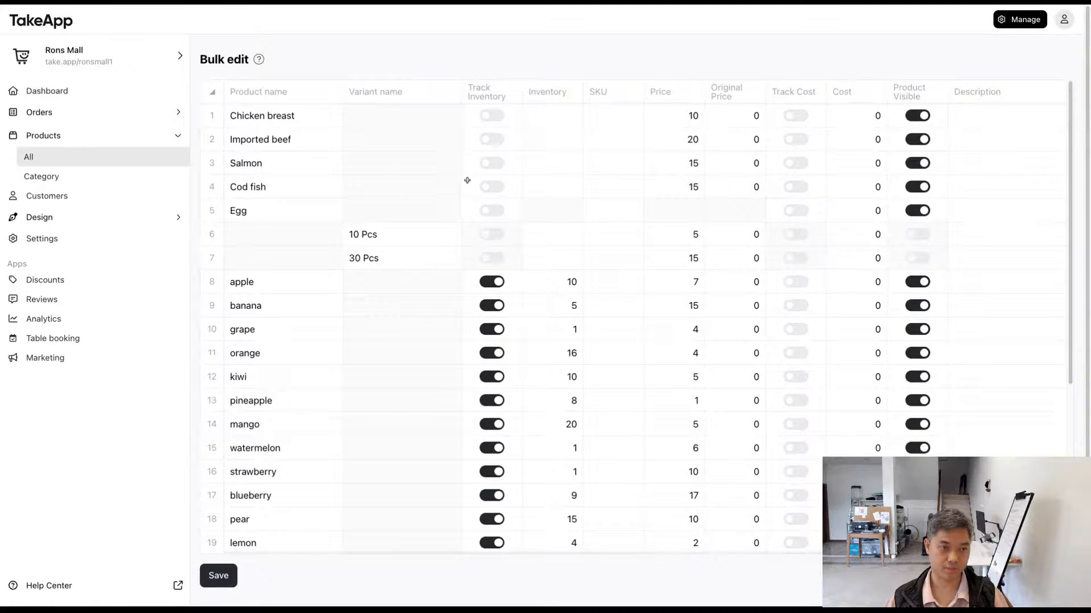
scroll(446, 205, down, 2)
scroll(447, 206, down, 3)
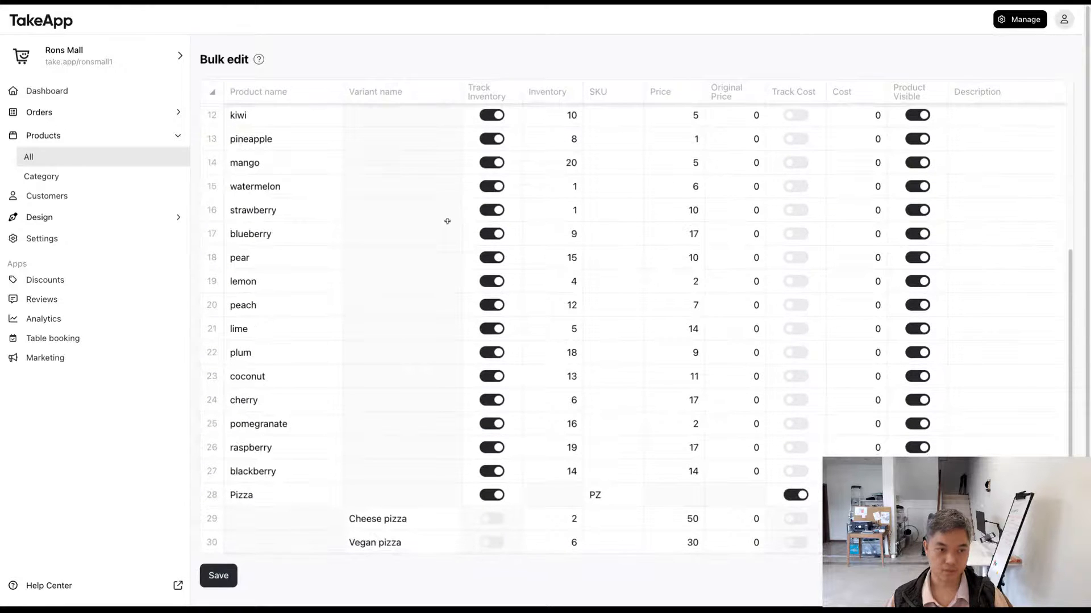
scroll(448, 248, down, 1)
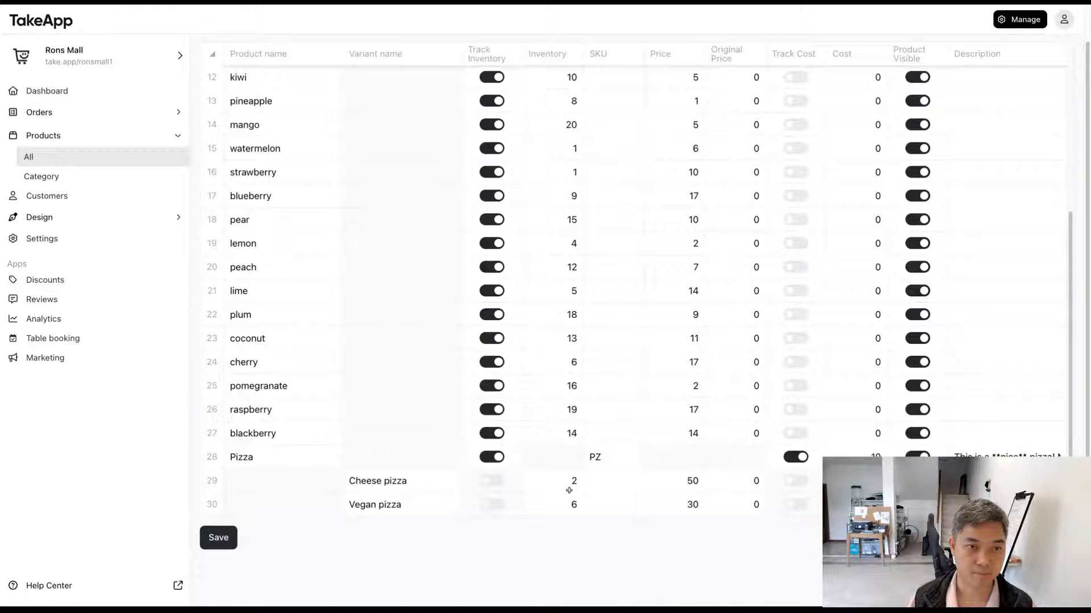
Step: Set the inventory of the Cheese pizza variant to 300 and the Vegan pizza variant to 200
double_click(547, 482)
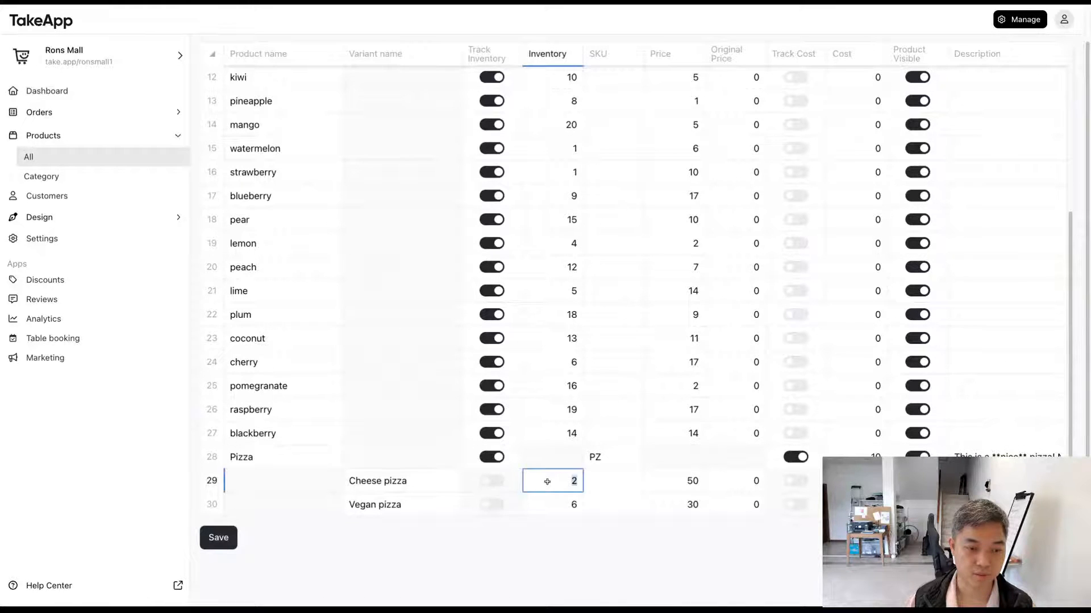
click(556, 503)
click(563, 524)
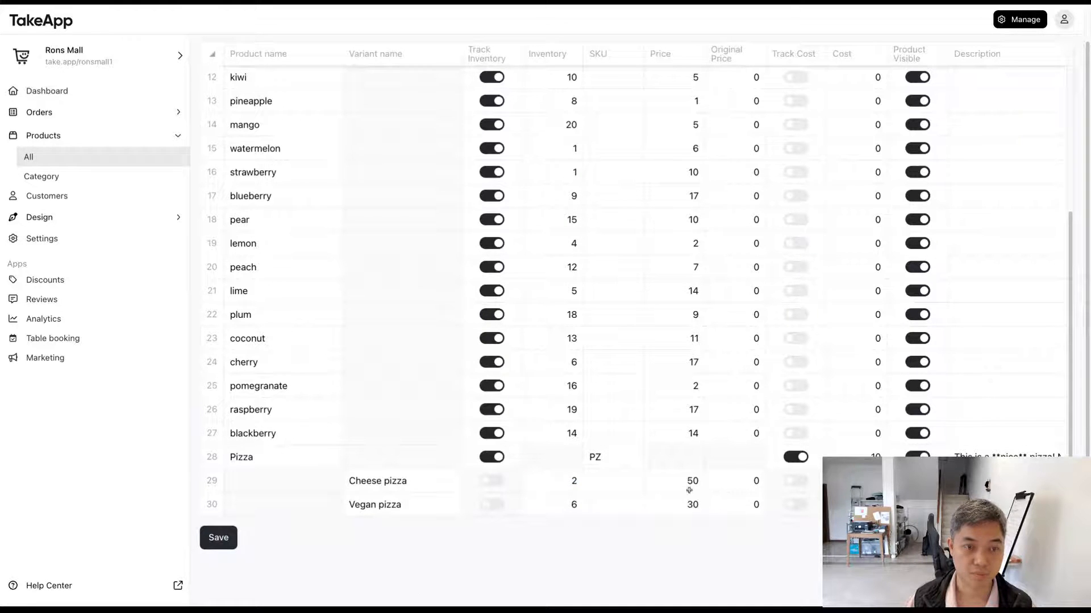
double_click(547, 484)
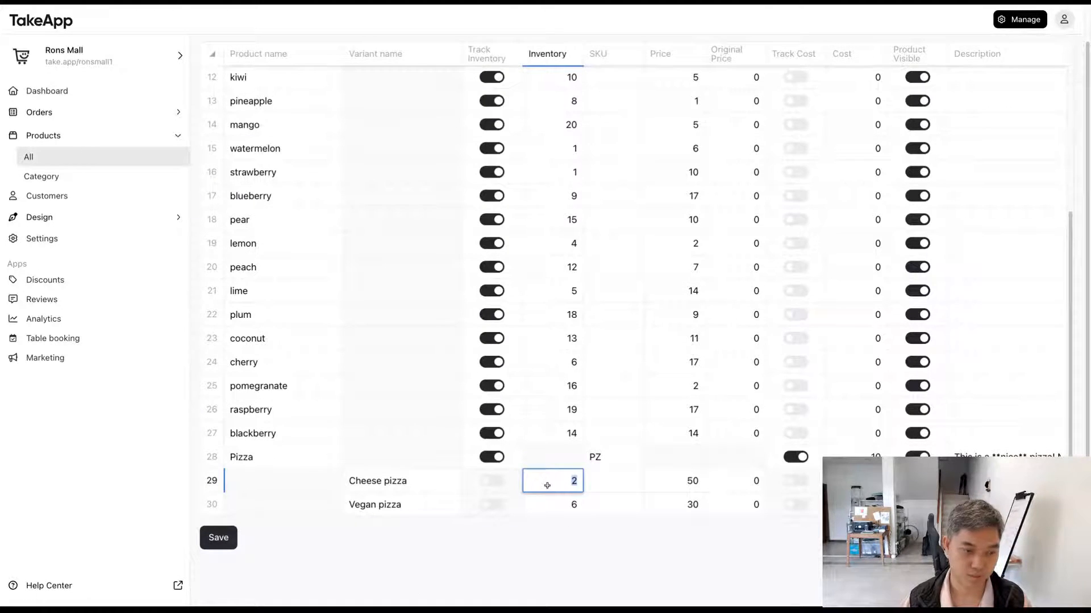
text(300)
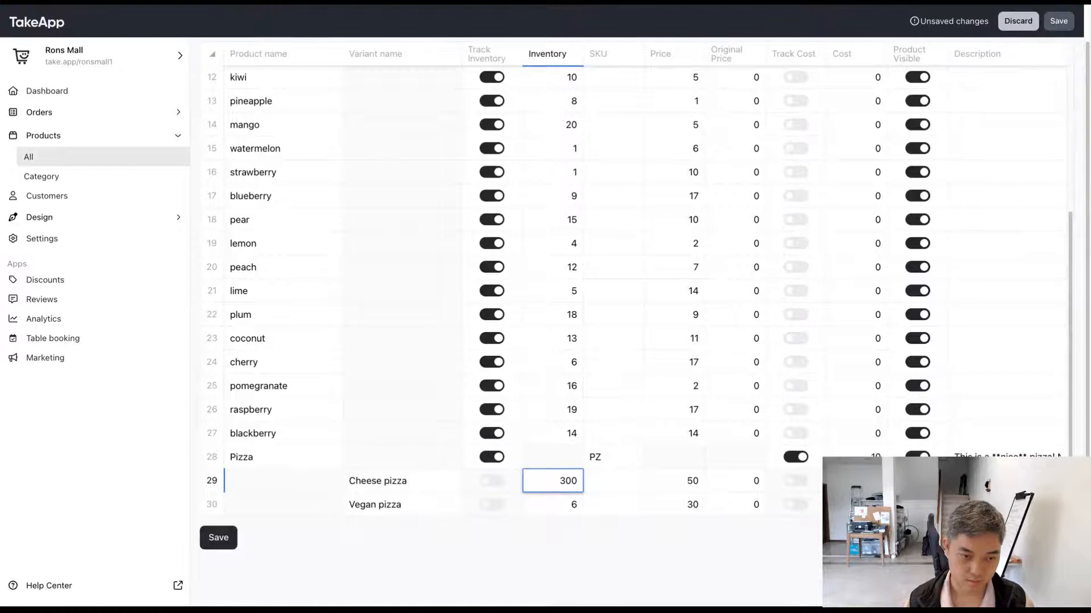
double_click(556, 504)
text(200)
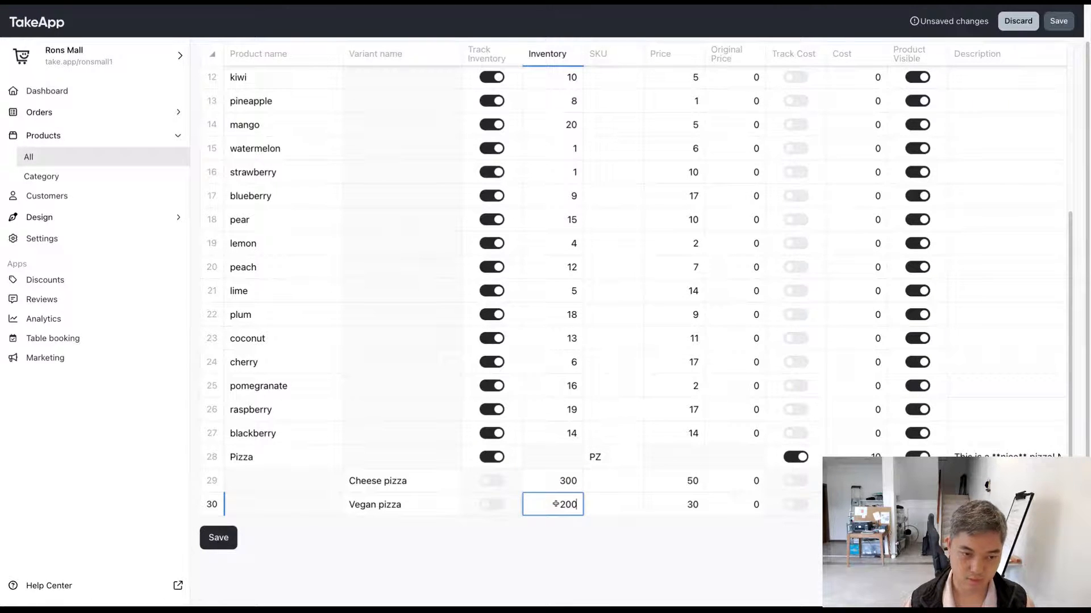
click(638, 550)
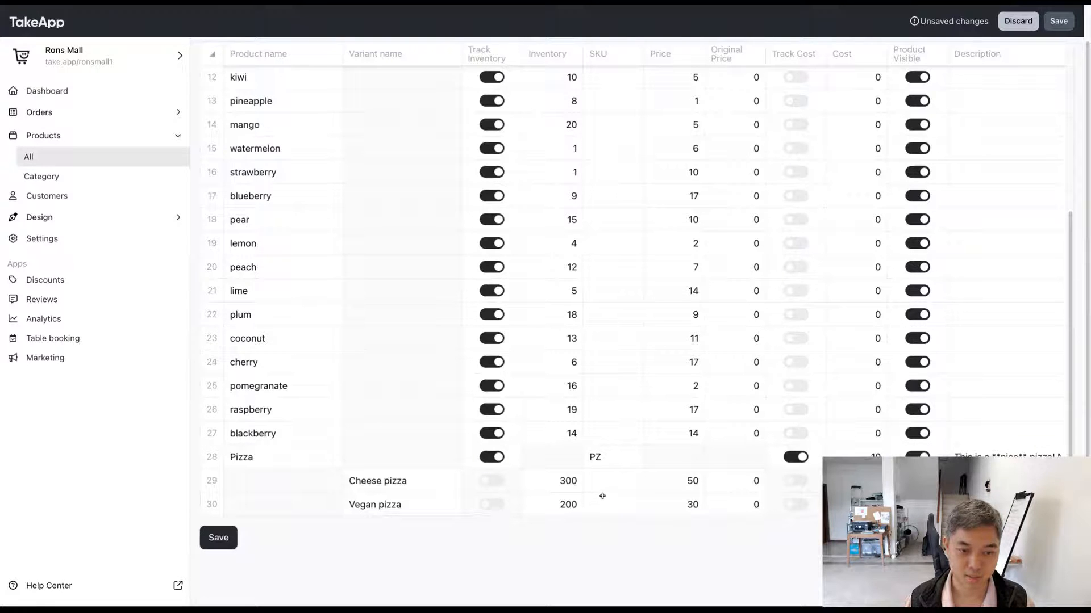
Step: Enter the SKU PZ_C for the Cheese pizza variant and PZ_V for the Vegan pizza variant
click(628, 487)
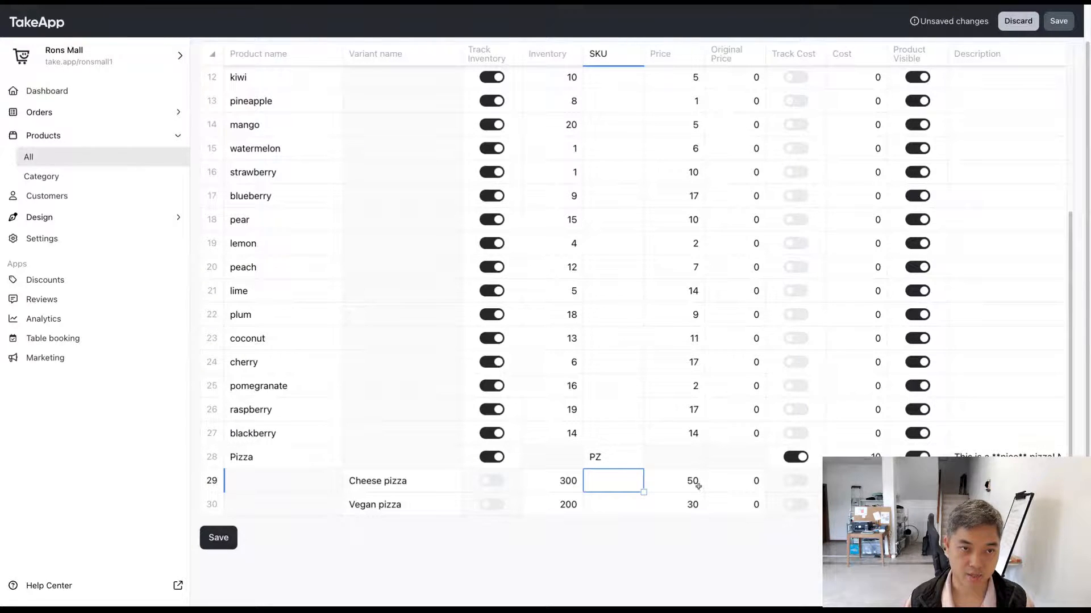
text(PZ_C)
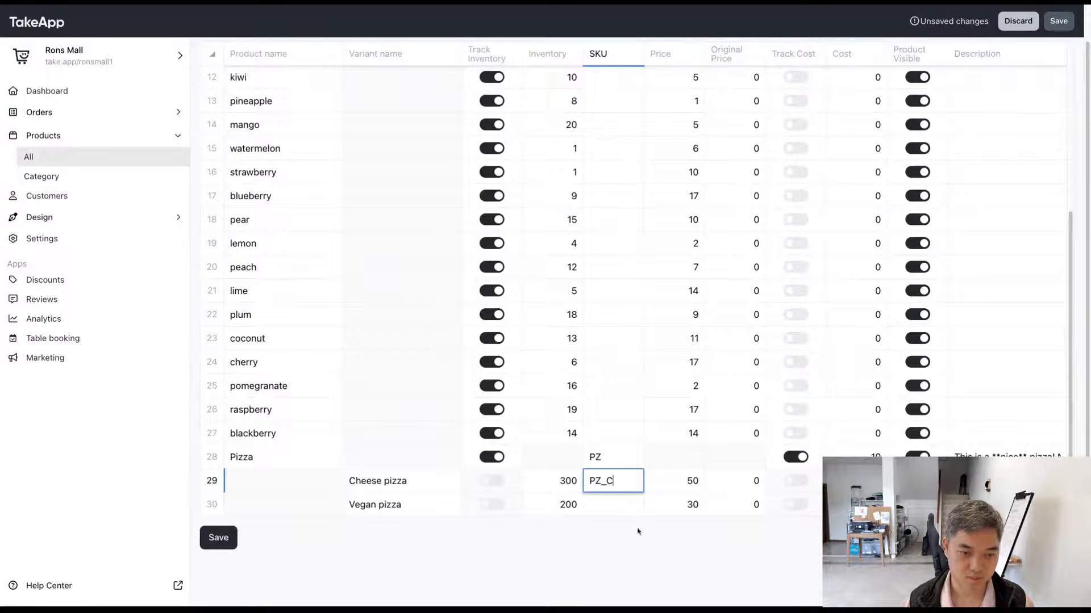
click(625, 507)
text(PZ_V)
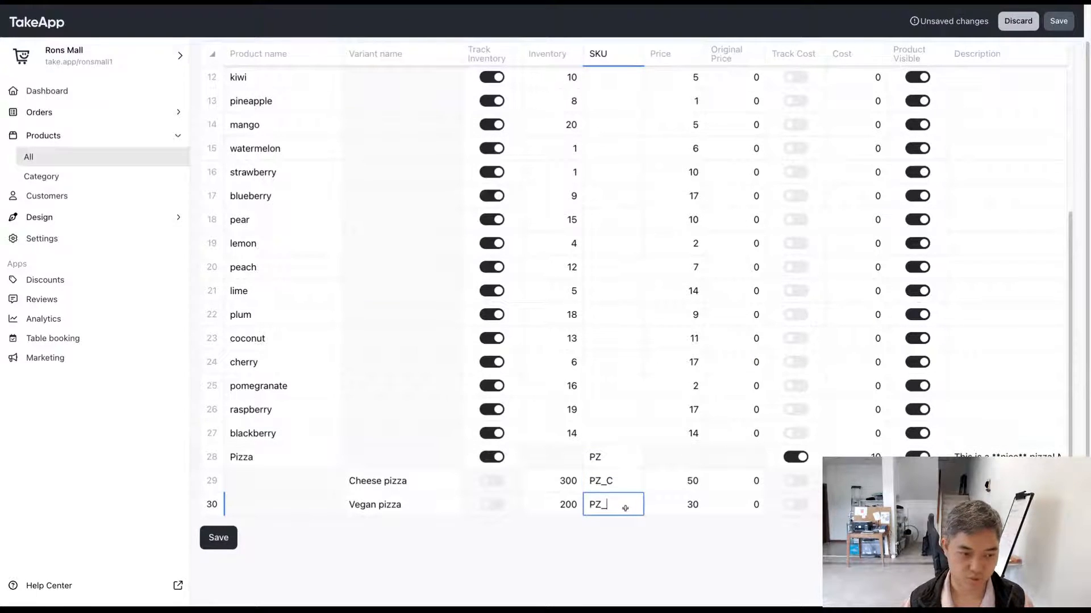
click(664, 523)
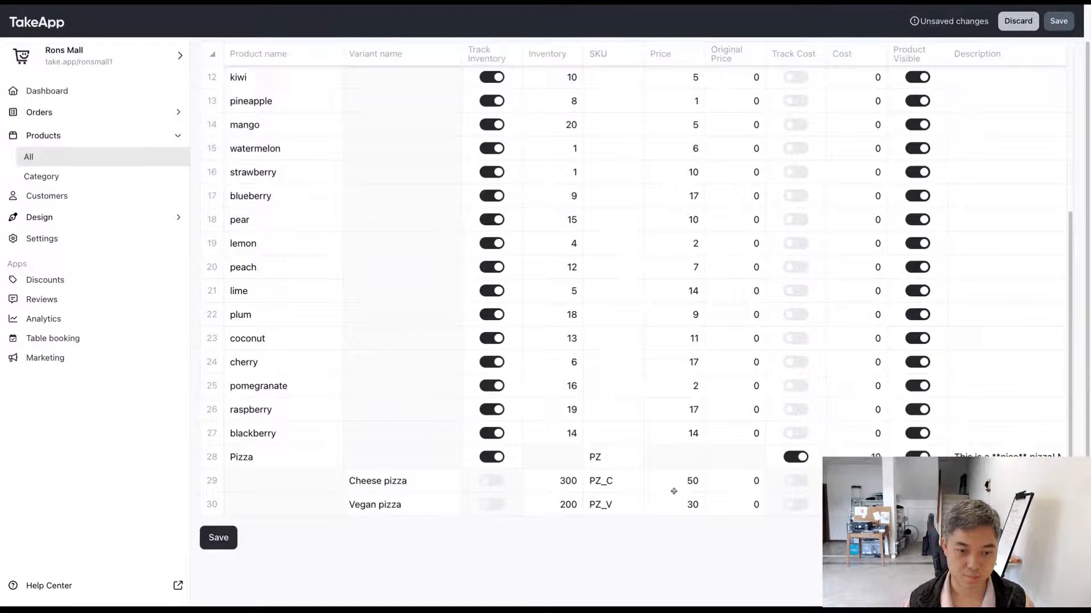
Step: Set the price of the Cheese pizza variant to 20 and the Vegan pizza variant to 25
click(678, 487)
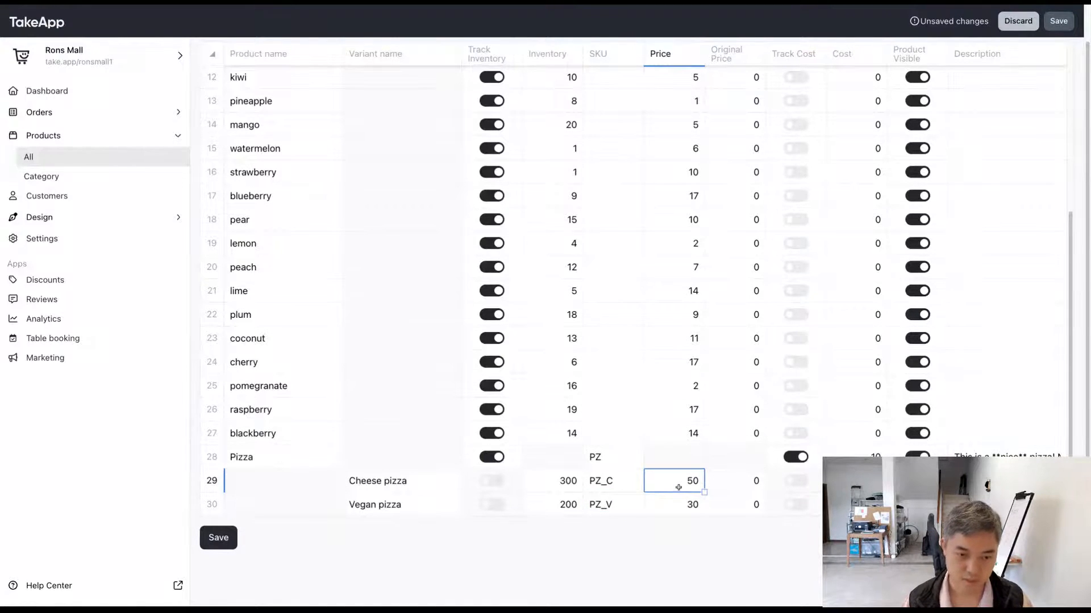
text(20)
click(652, 505)
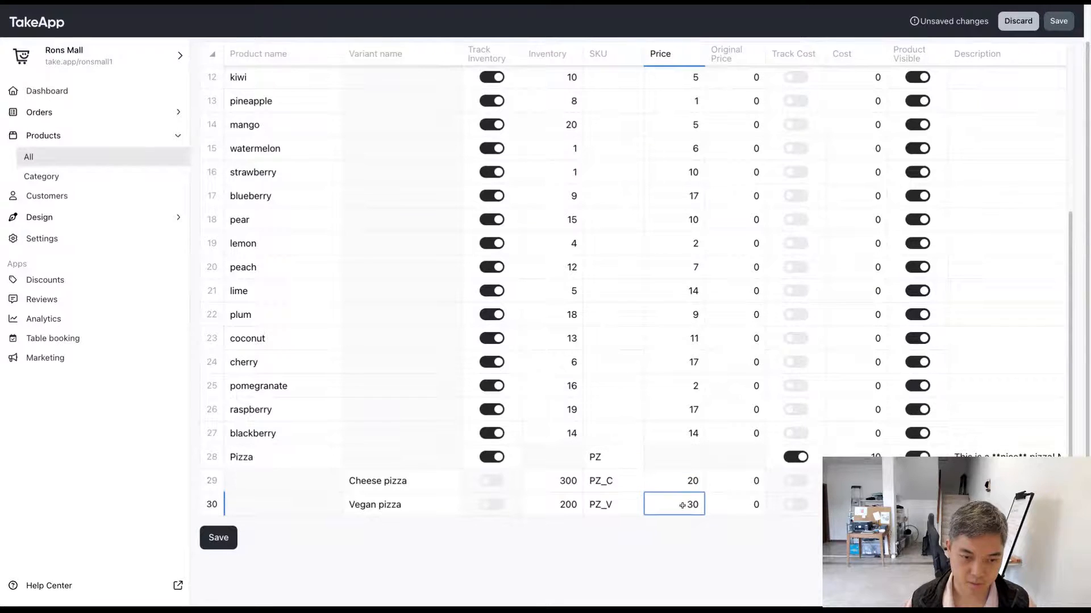
text(25)
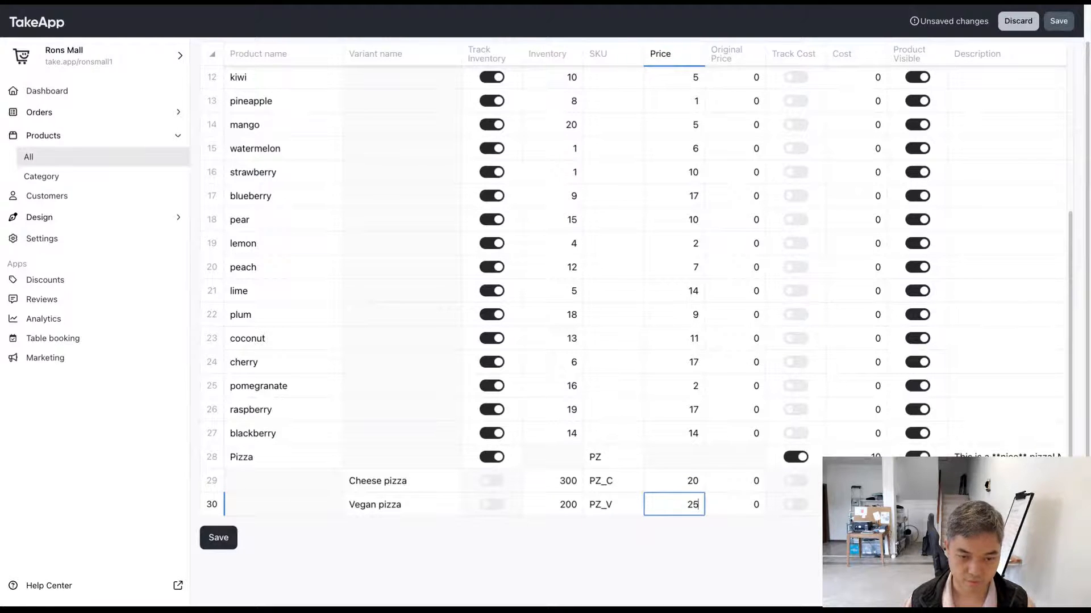
click(741, 542)
Step: Set the original price of the Cheese pizza variant to 26 and the Vegan pizza variant to 30
click(748, 486)
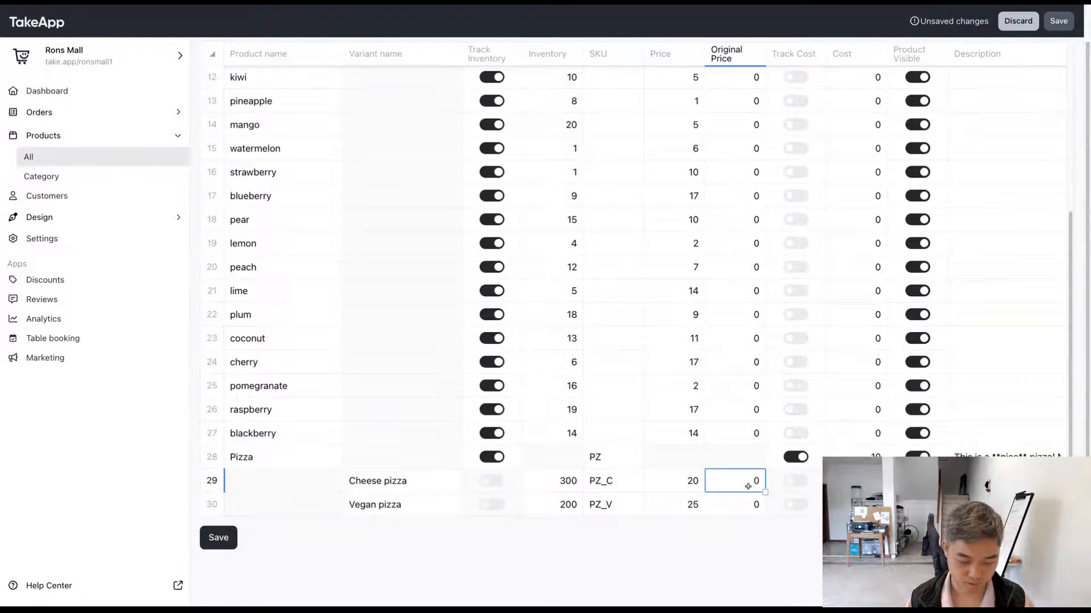
text(26)
click(747, 504)
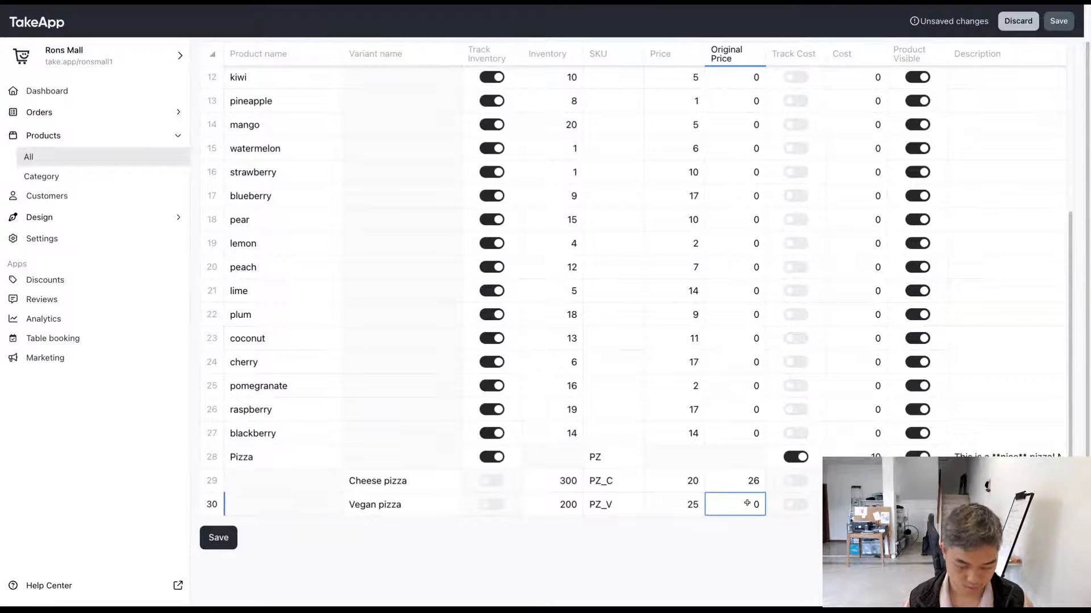
text(30)
click(772, 549)
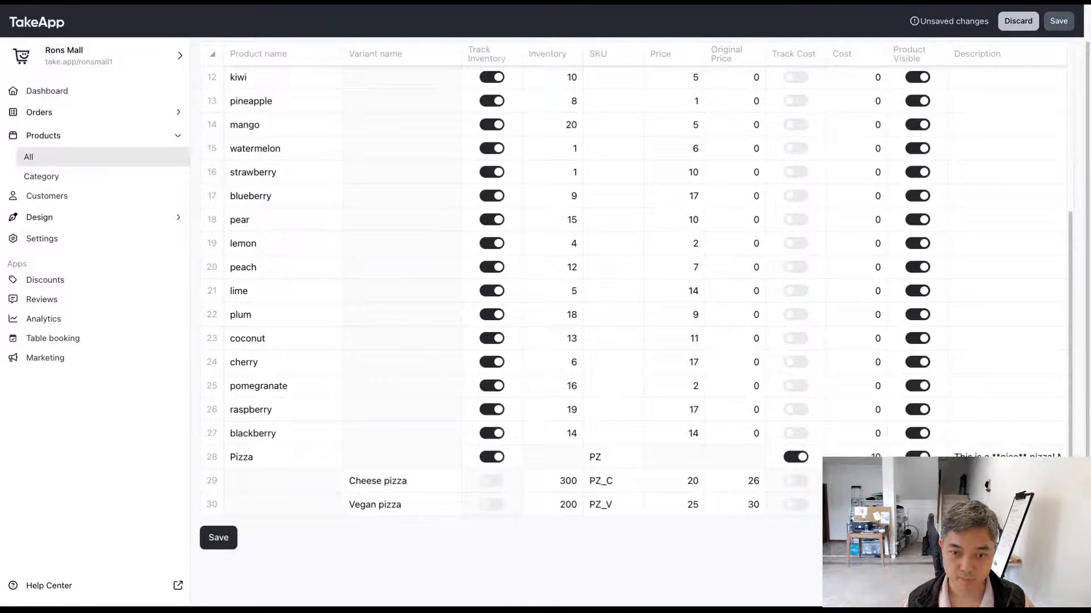
Step: Check the cost and cost tracking cells of the Cheese pizza and Vegan pizza variants
click(855, 481)
click(795, 483)
click(852, 482)
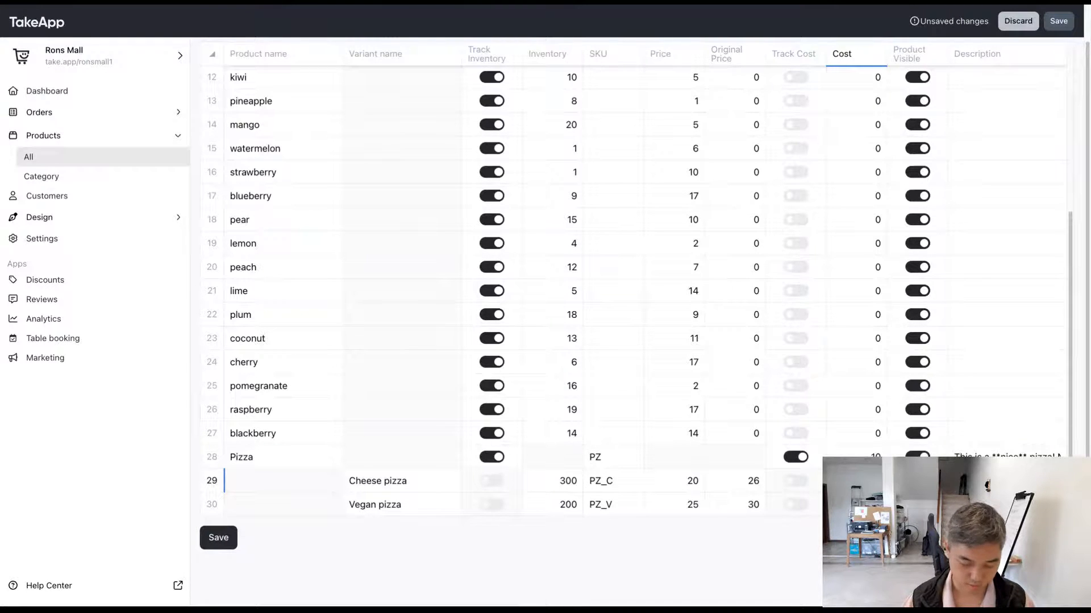
click(855, 505)
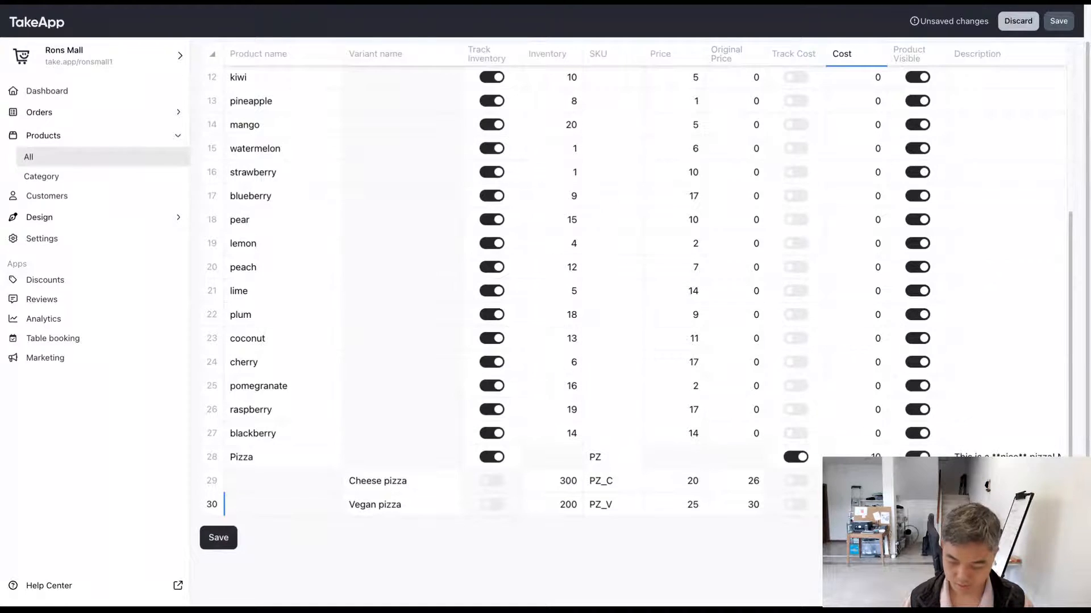
key(Escape)
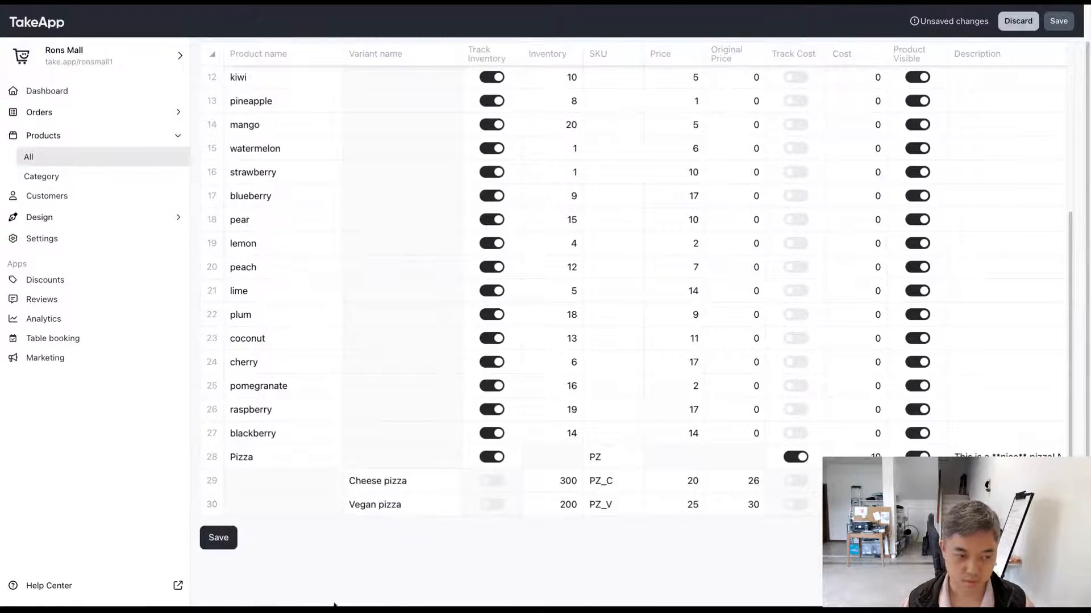
Step: Replace the Pizza product's description with "Very nice"
click(1007, 482)
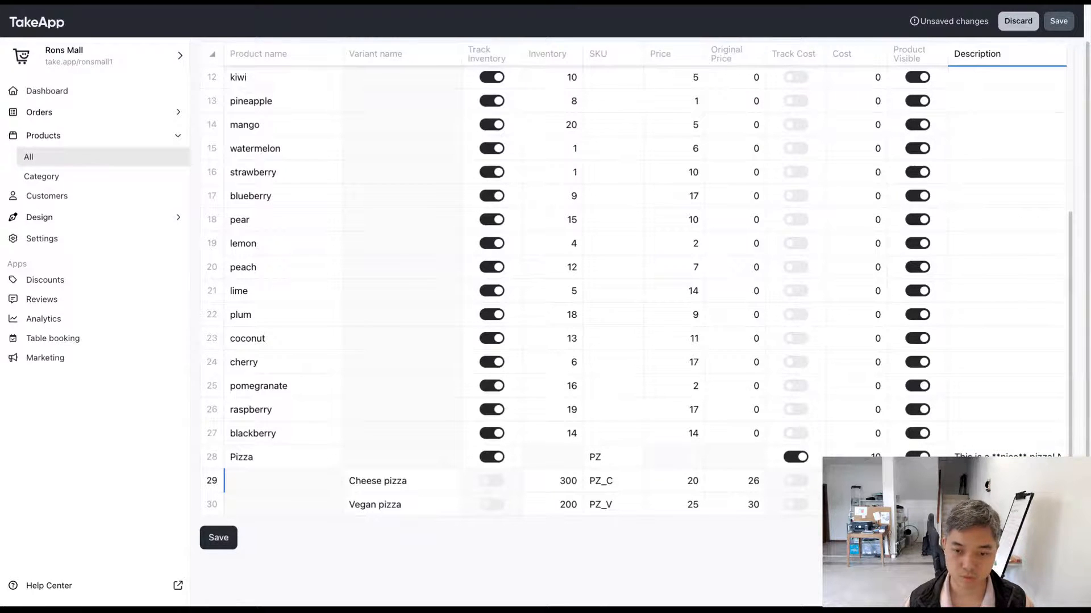
key(Up)
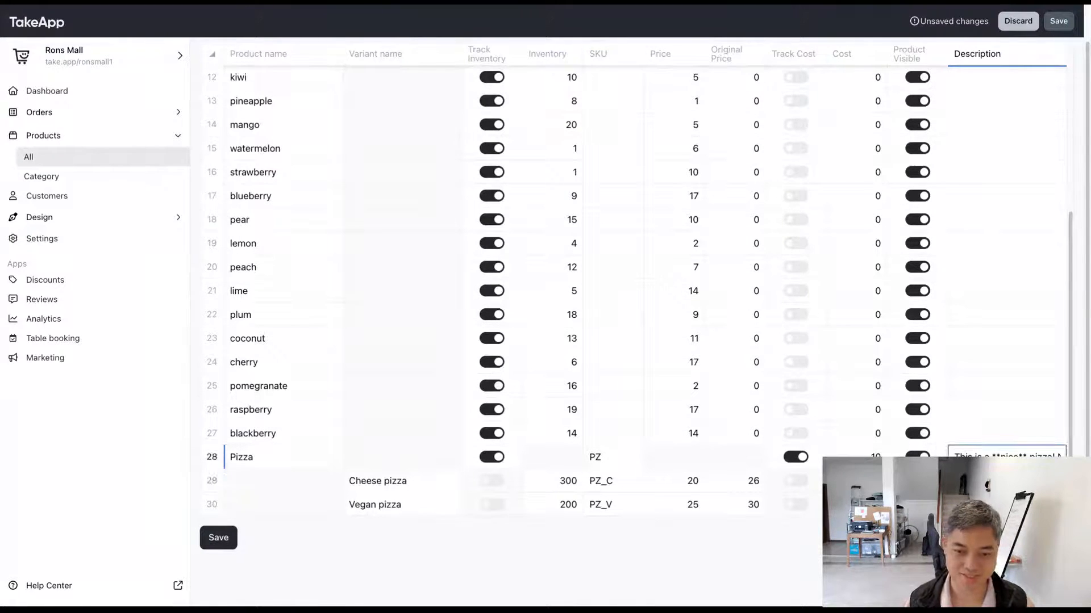
click(212, 458)
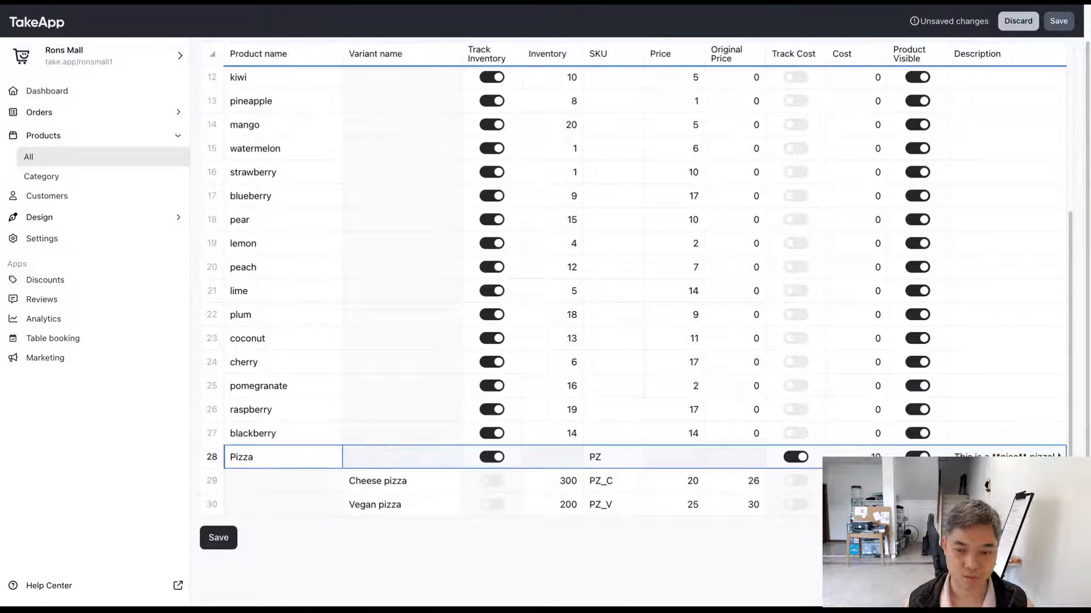
double_click(984, 456)
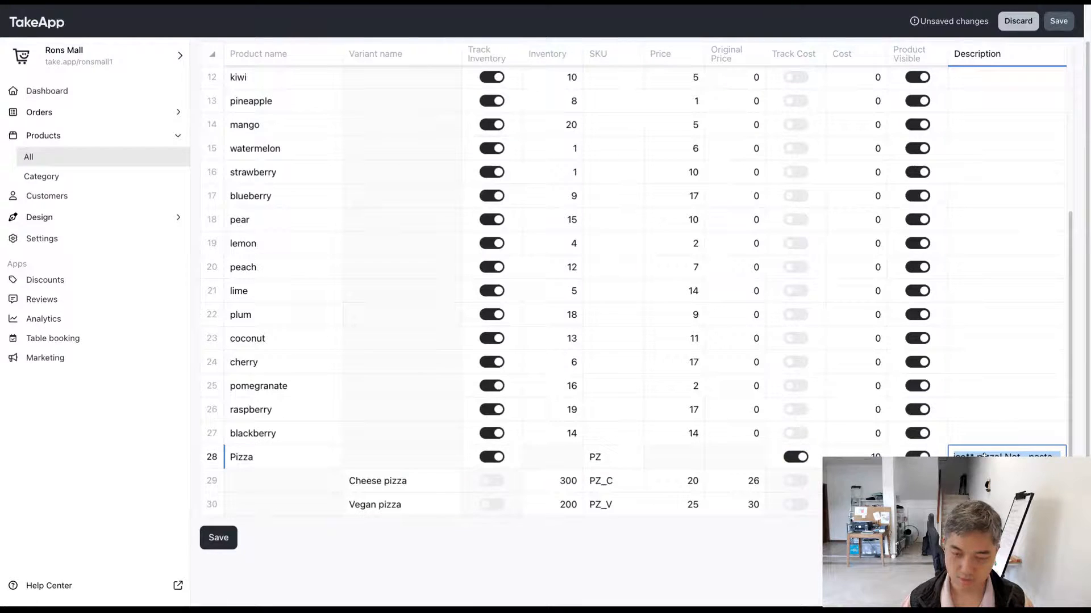
text(Very nice)
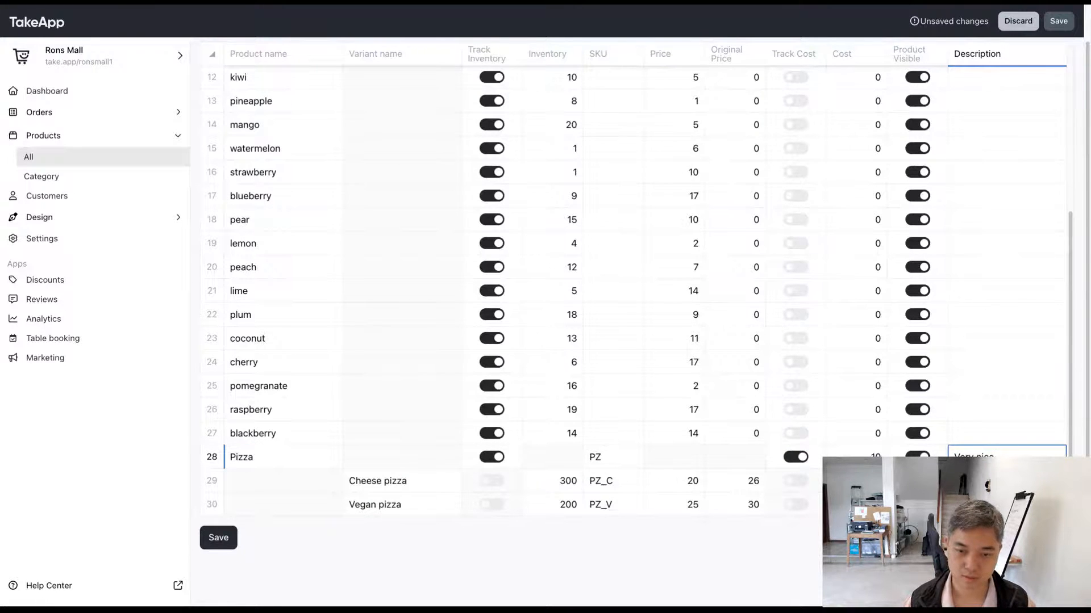
key(Escape)
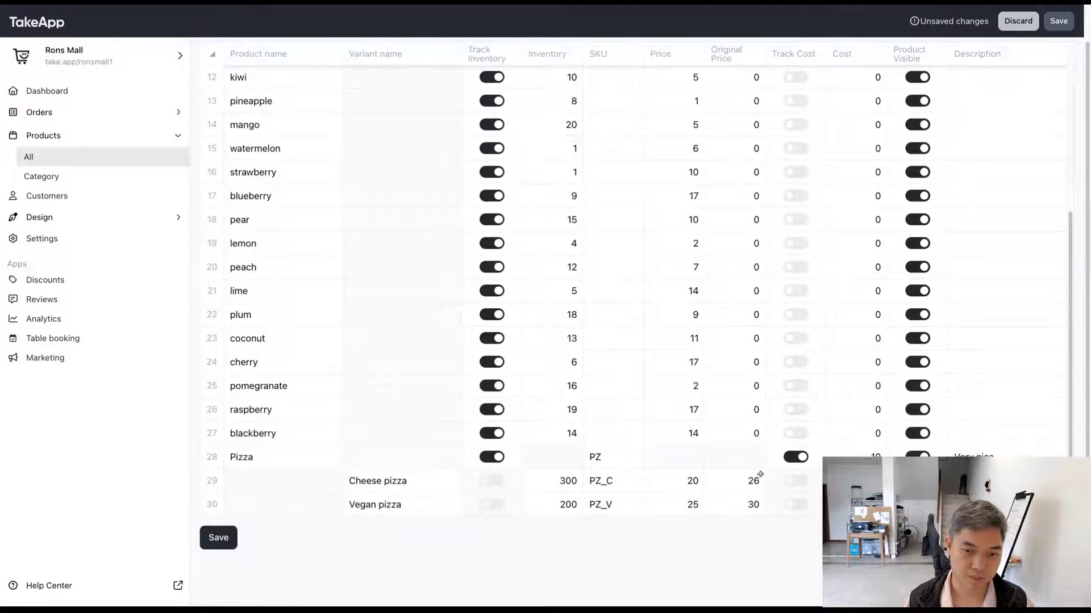
Step: Review the bulk edit table and save the changes
scroll(750, 454, up, 10)
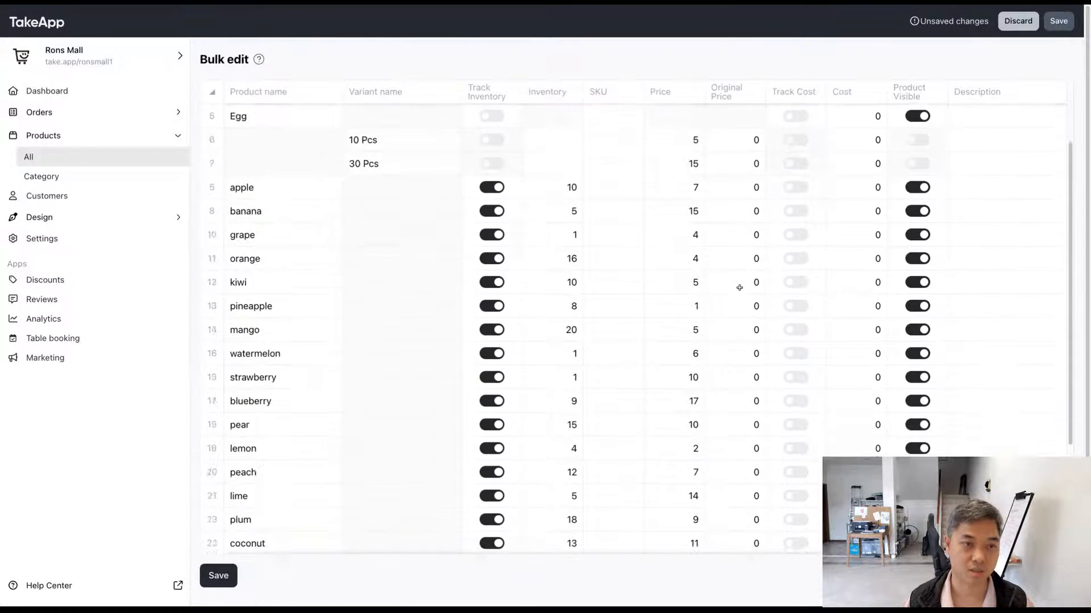
scroll(739, 287, down, 5)
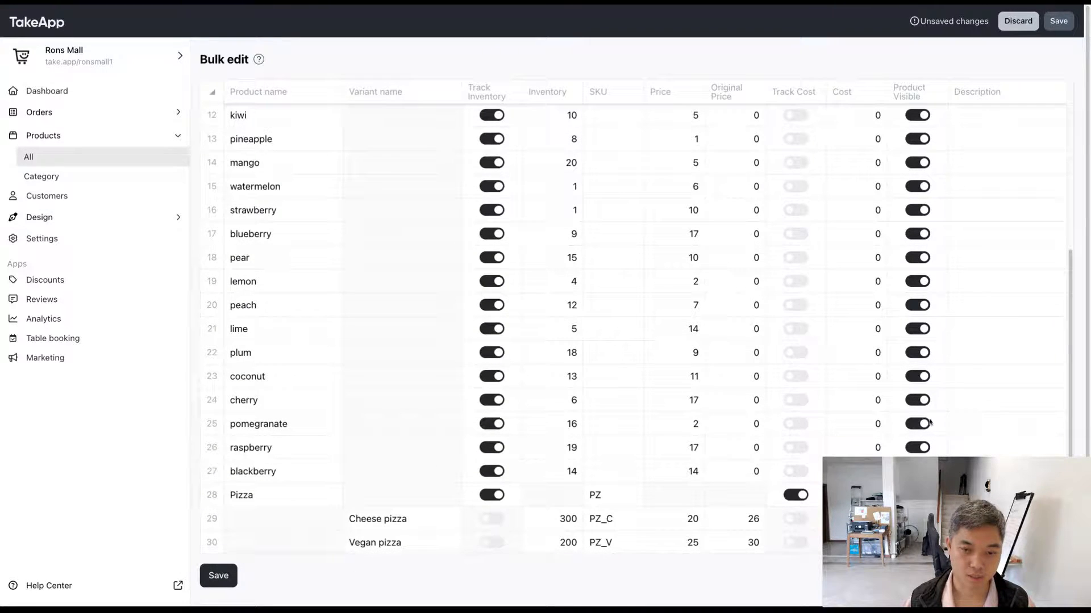
click(1058, 22)
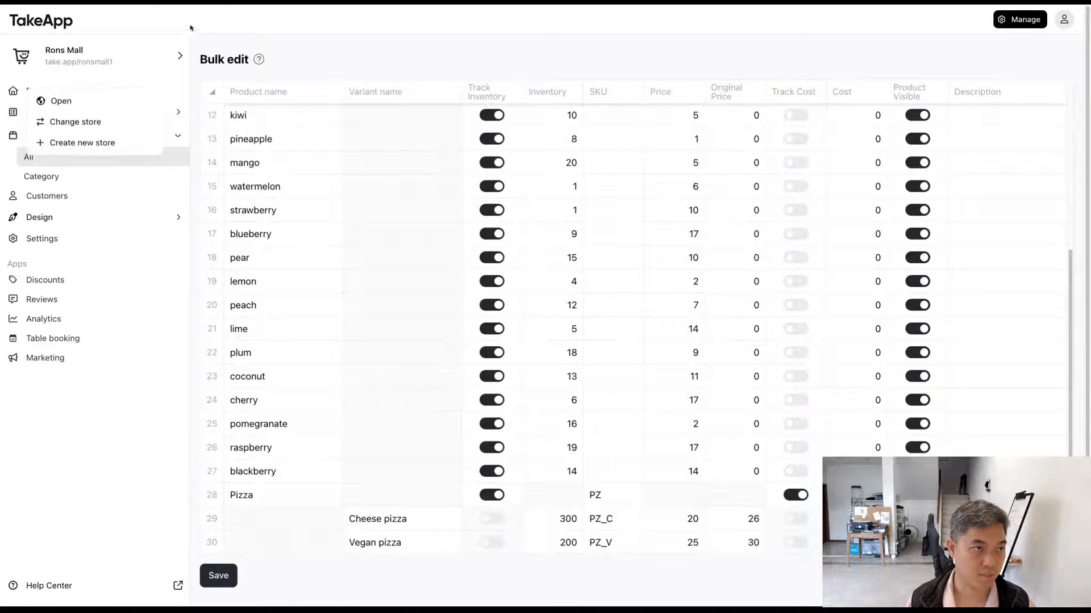
Step: Return to the product list, open the Pizza product and check its description
click(111, 159)
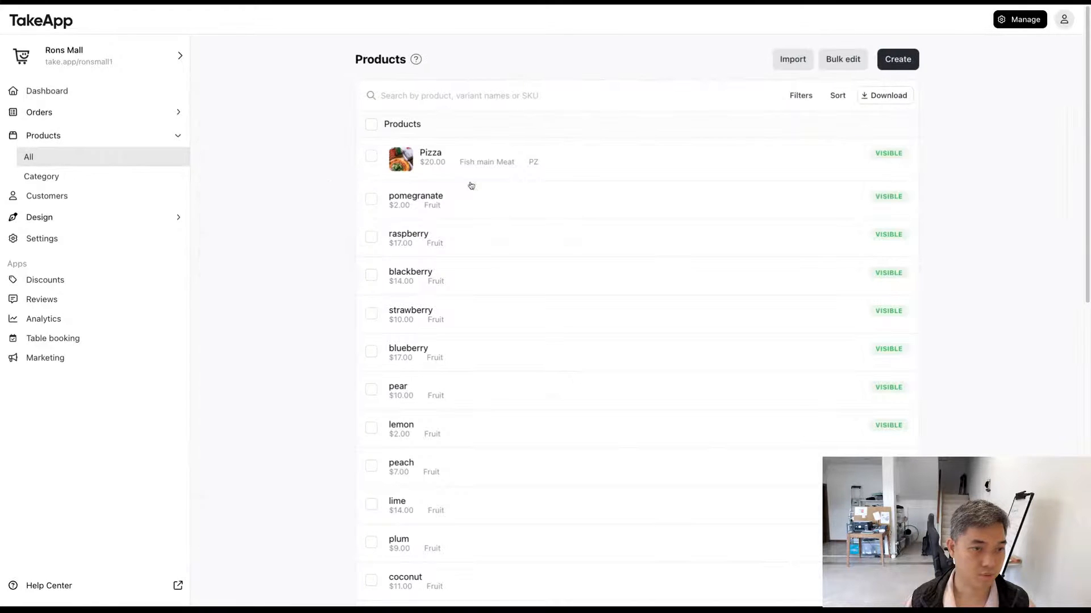
click(550, 167)
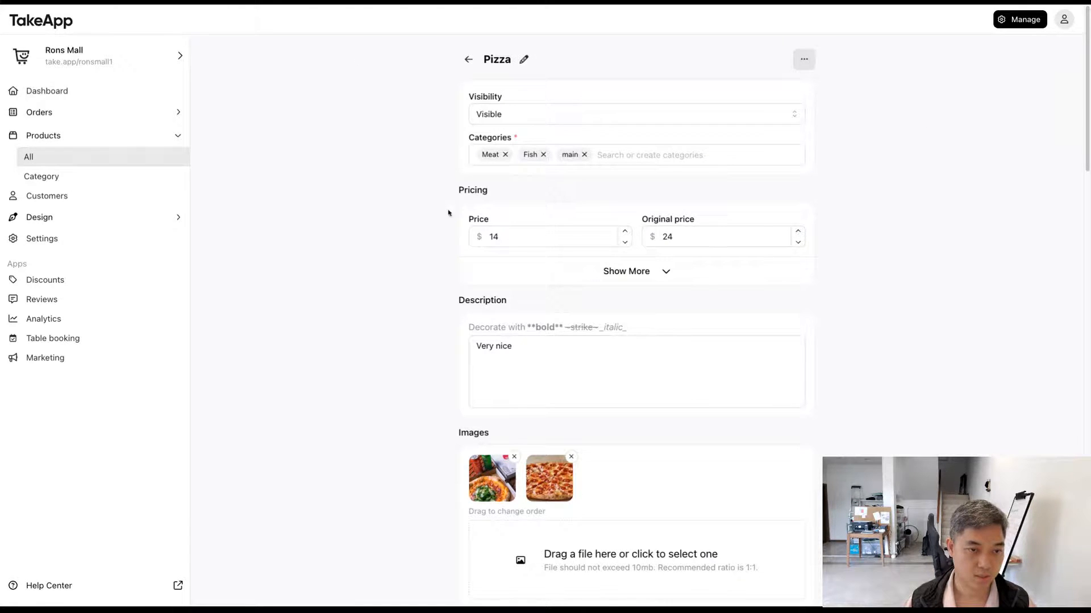
drag(538, 376, 355, 345)
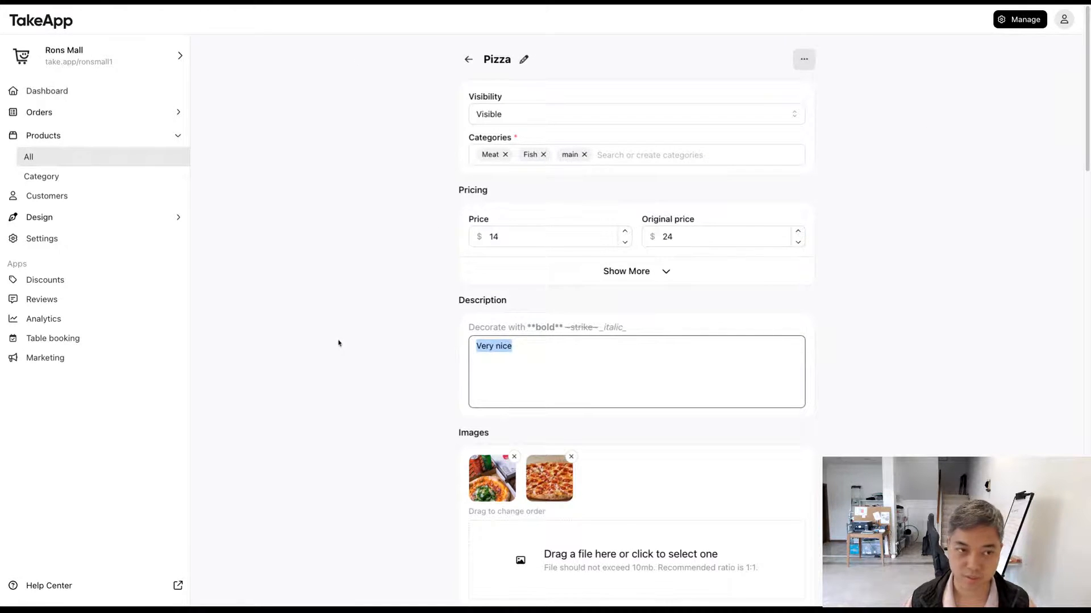
click(335, 343)
Step: Examine the Pizza variants' prices and original prices, then the options, inventory quantities and SKU further down
scroll(414, 360, down, 4)
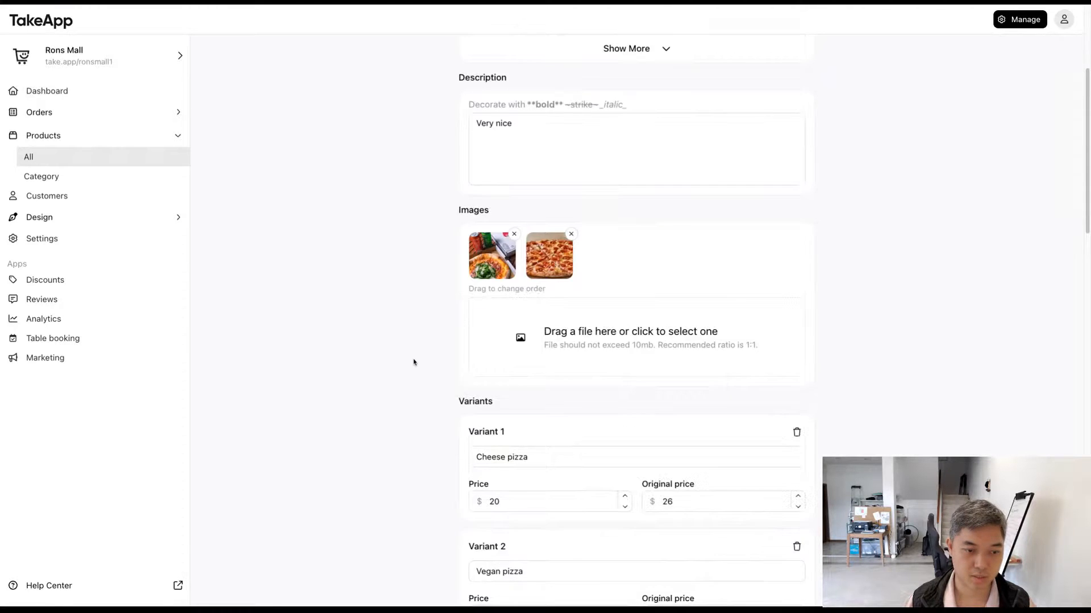
scroll(415, 363, down, 3)
click(527, 328)
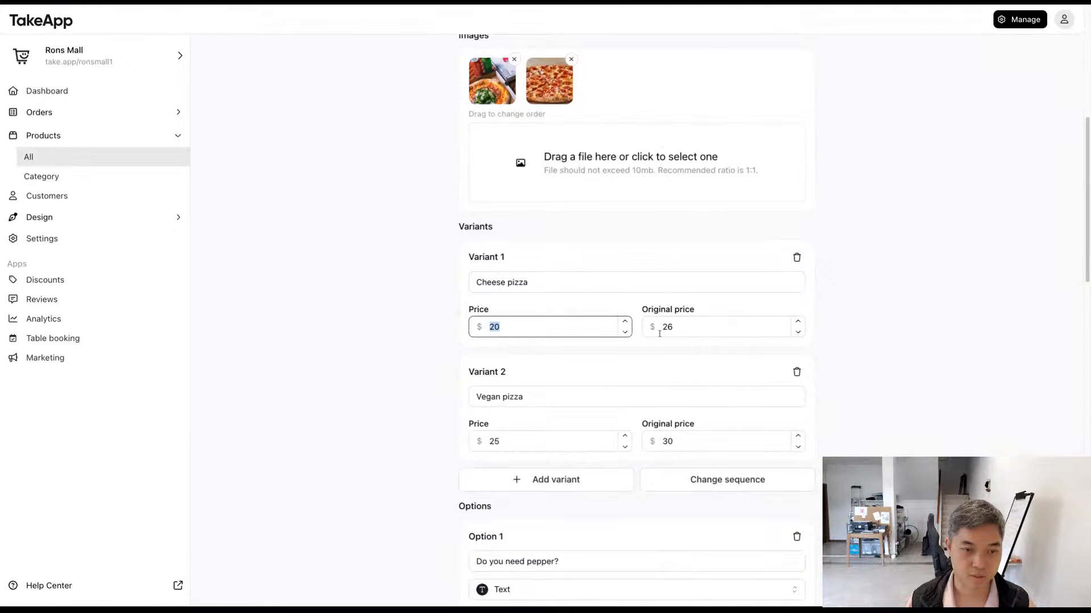
click(551, 440)
mouse_move(457, 314)
mouse_down()
mouse_move(505, 329)
mouse_move(447, 303)
mouse_up()
click(440, 304)
scroll(430, 330, down, 10)
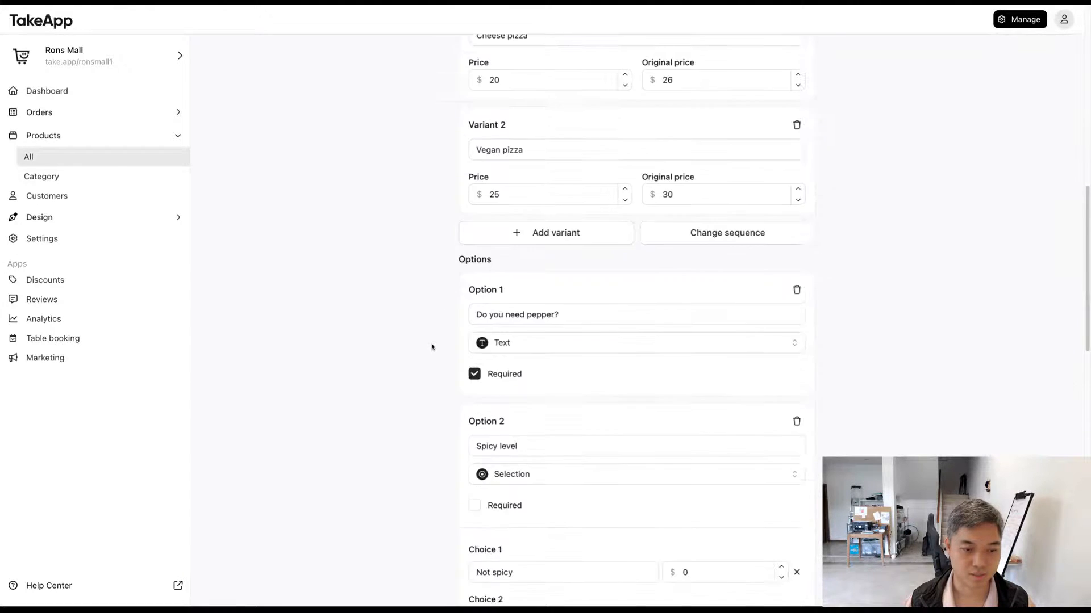
scroll(430, 347, down, 9)
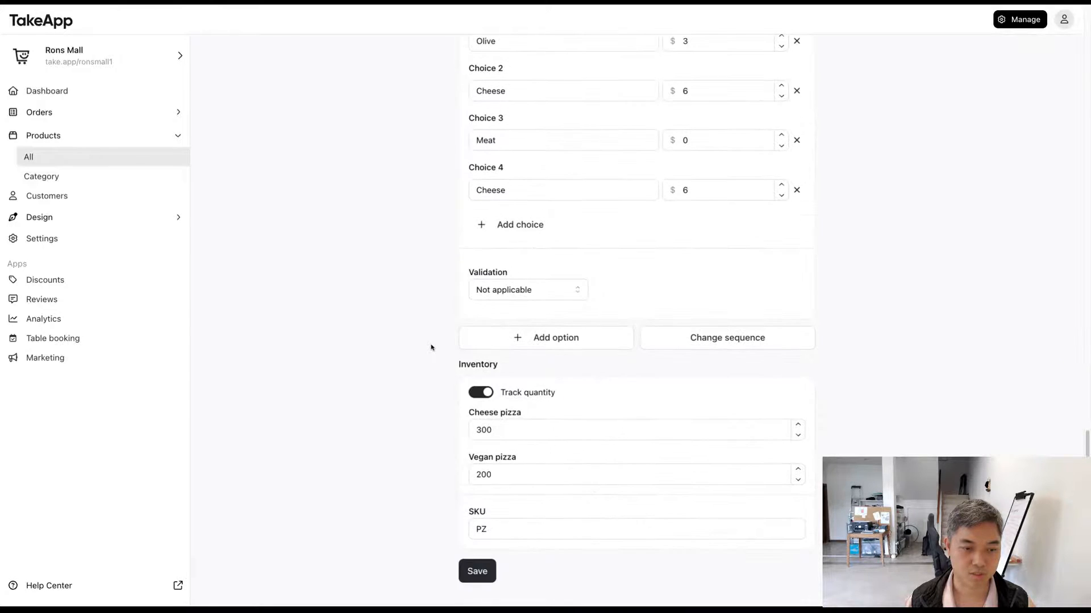
Step: Check the inventory quantities of the Cheese pizza and Vegan pizza variants
scroll(430, 348, down, 2)
double_click(502, 396)
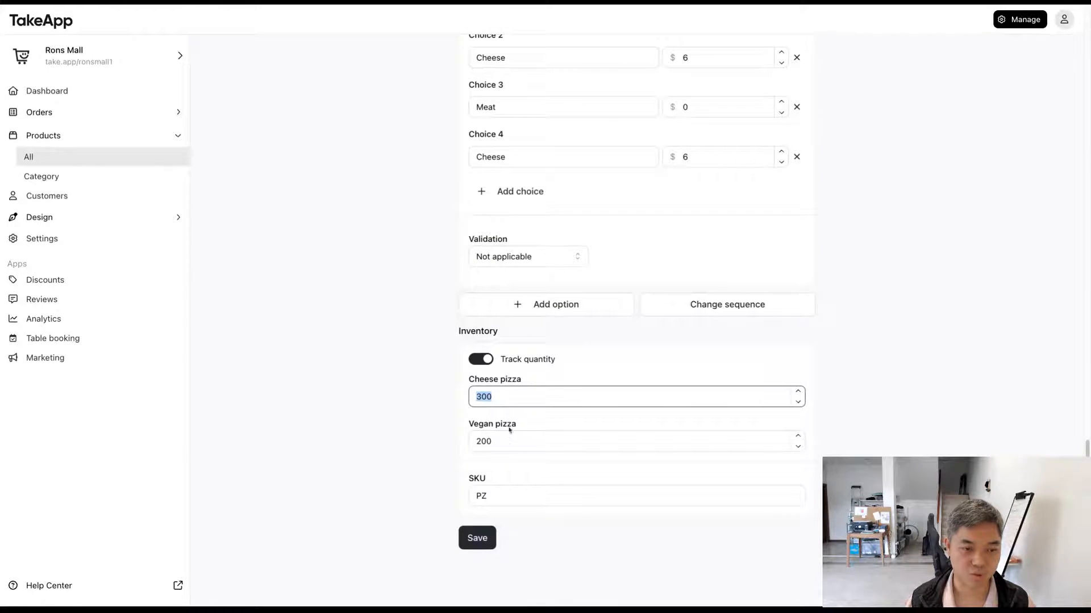
double_click(504, 441)
click(416, 445)
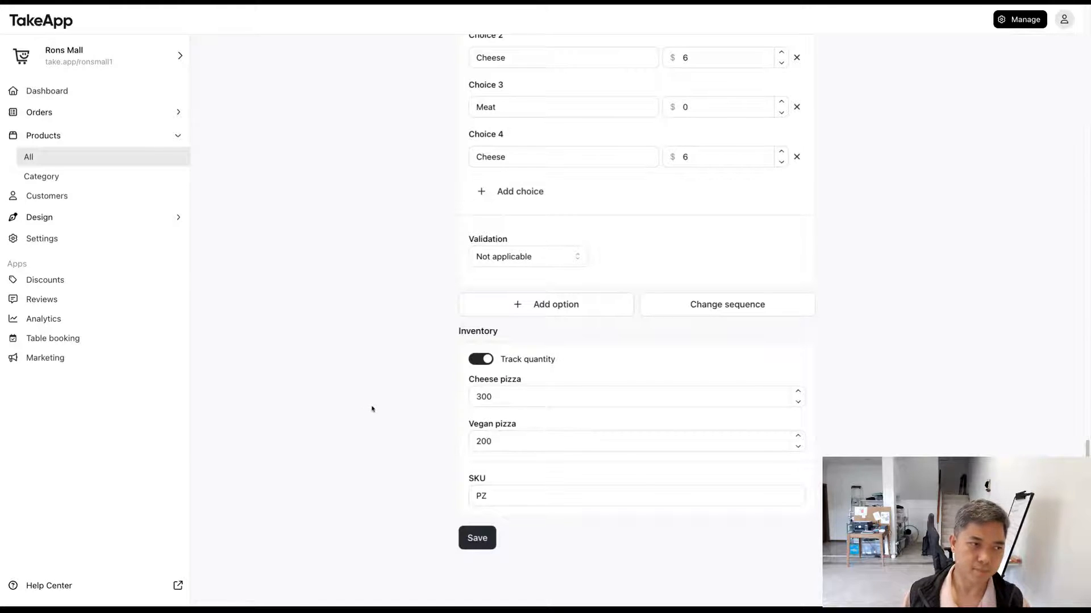
Step: Return to the product list, select all products to look over the available bulk actions, and clear the selection
click(135, 161)
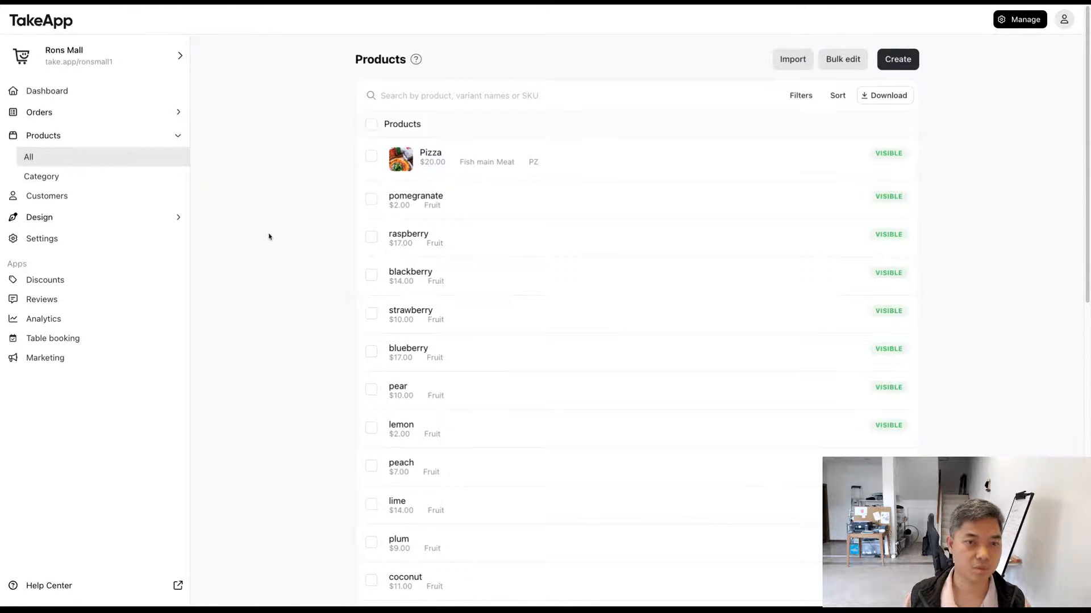
click(371, 124)
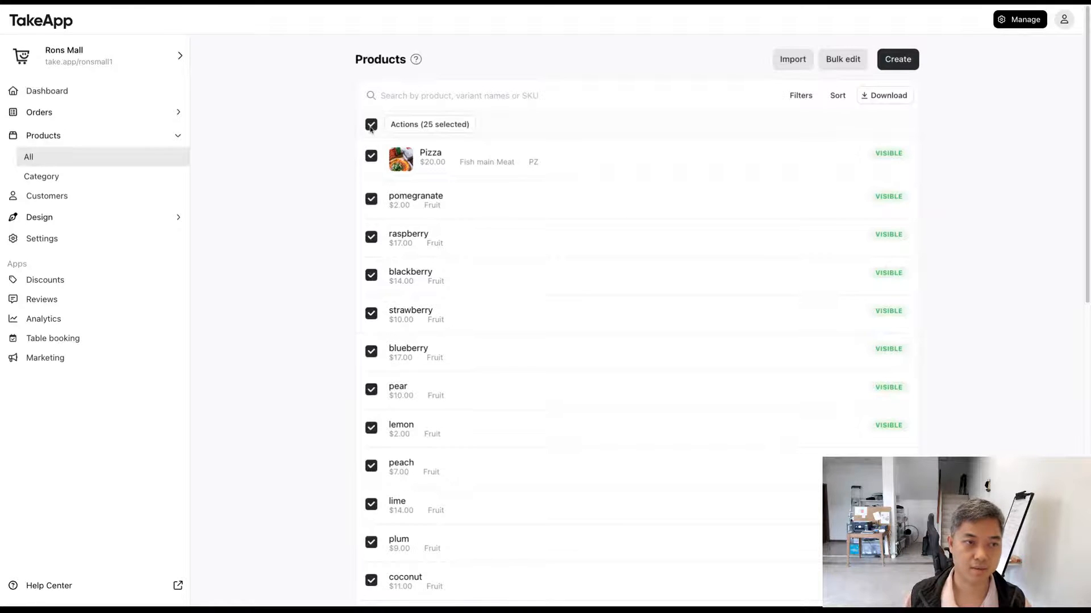
click(426, 124)
click(331, 133)
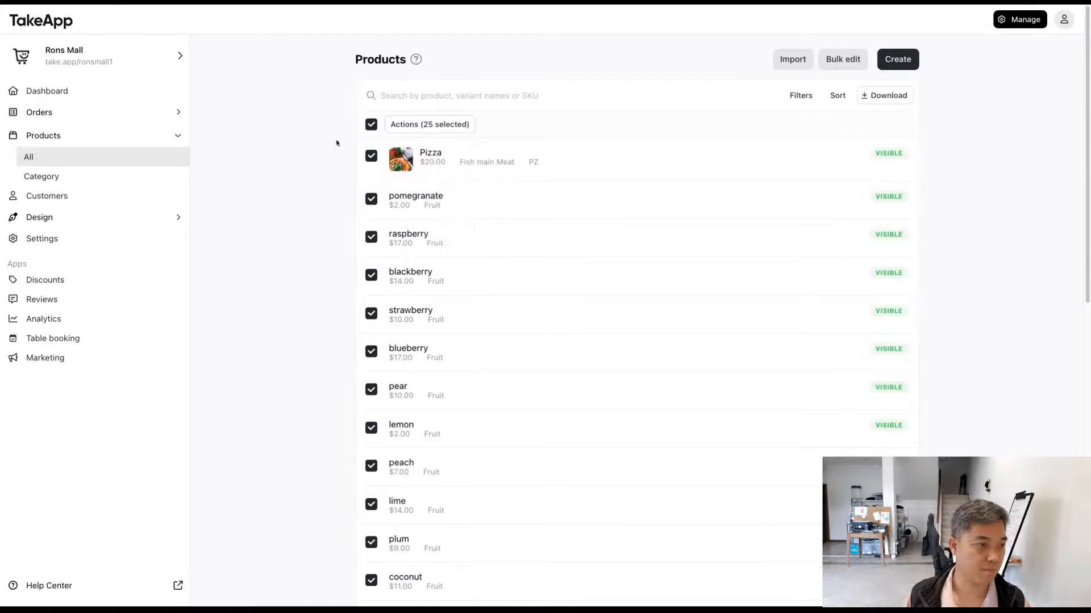
click(367, 128)
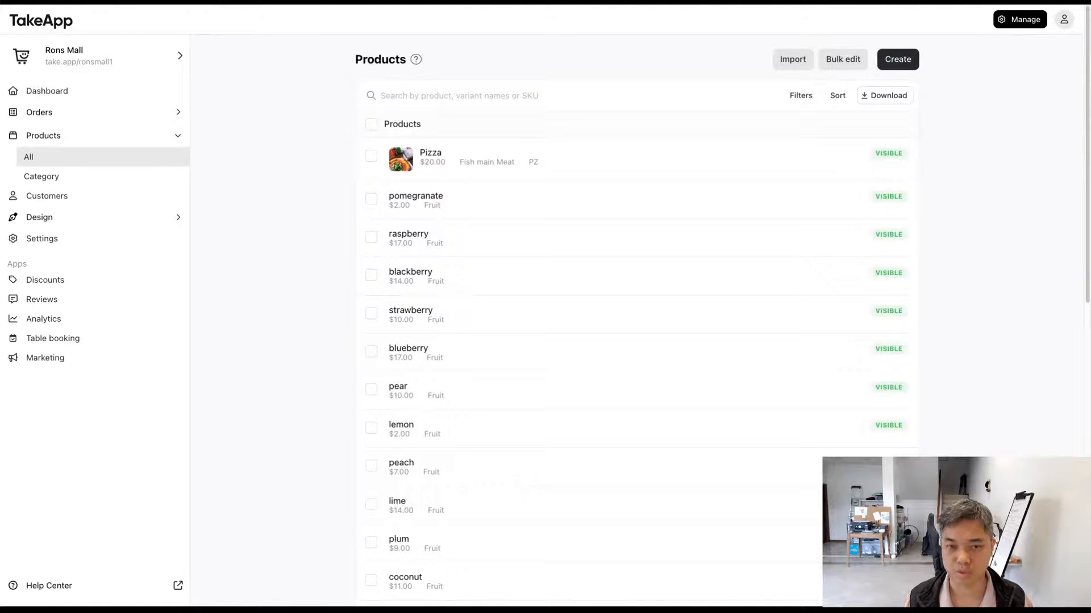
Step: Reopen the Pizza product and review its pricing, description, images and variants
click(470, 159)
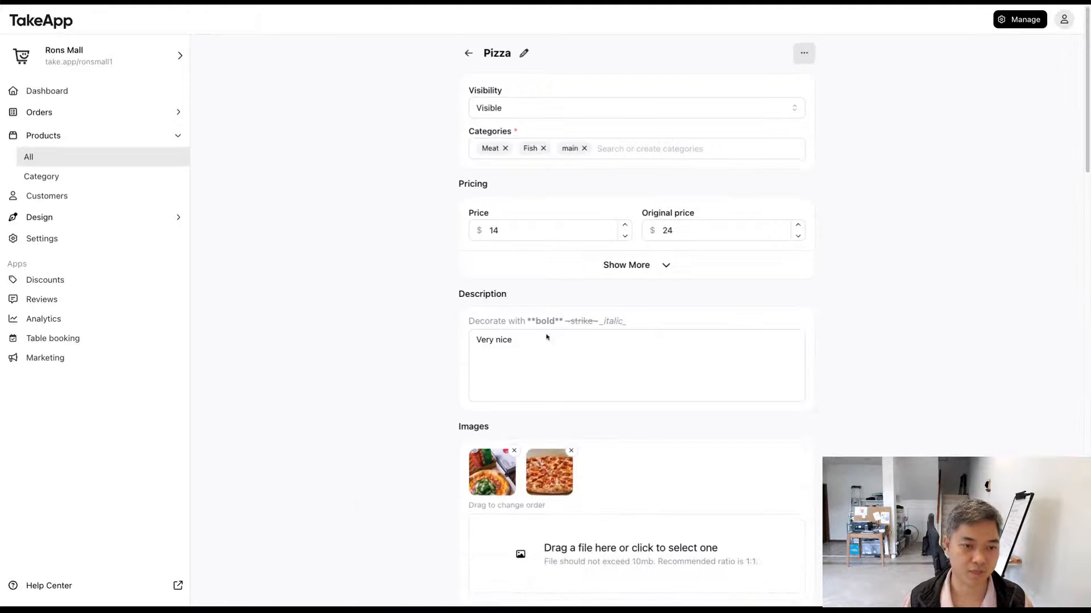
scroll(547, 339, down, 5)
scroll(548, 339, down, 2)
scroll(506, 329, up, 3)
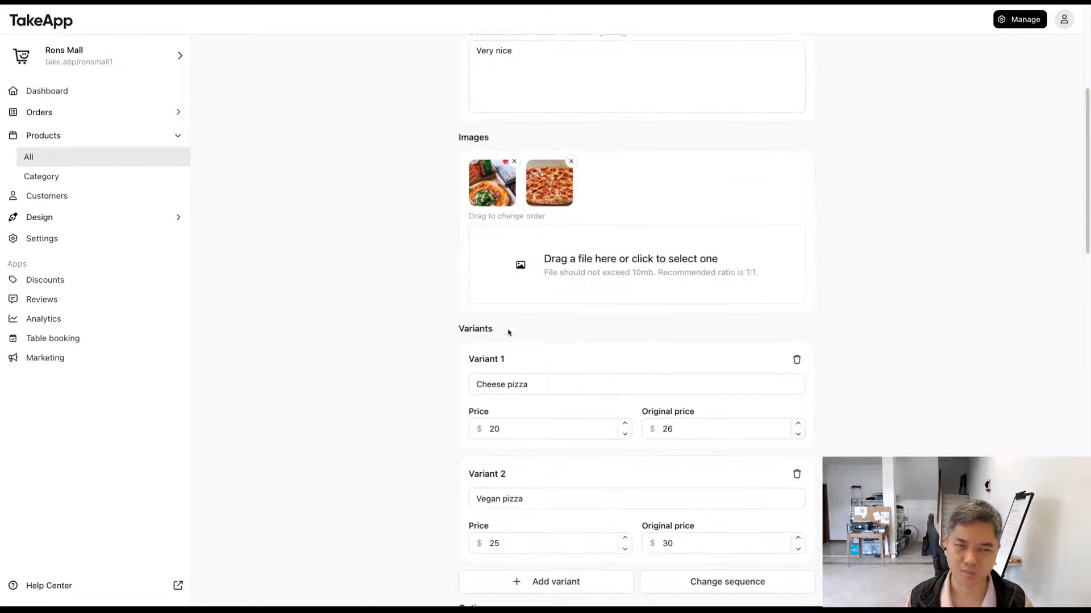
scroll(537, 347, down, 6)
scroll(587, 447, up, 12)
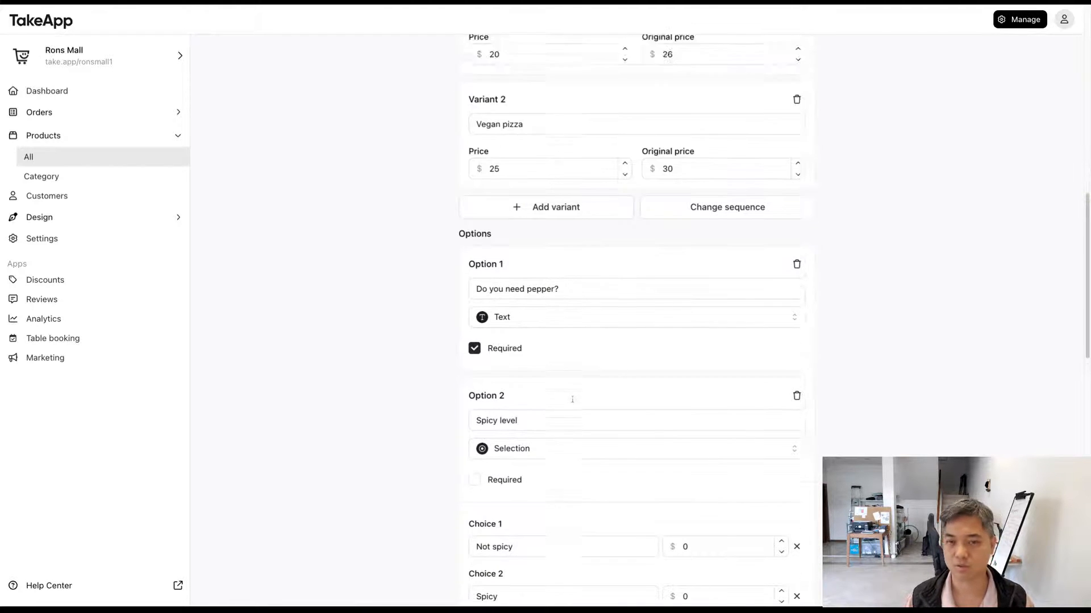
Step: Return to the product list and add raspberry, blackberry and strawberry to the main category in bulk
click(68, 158)
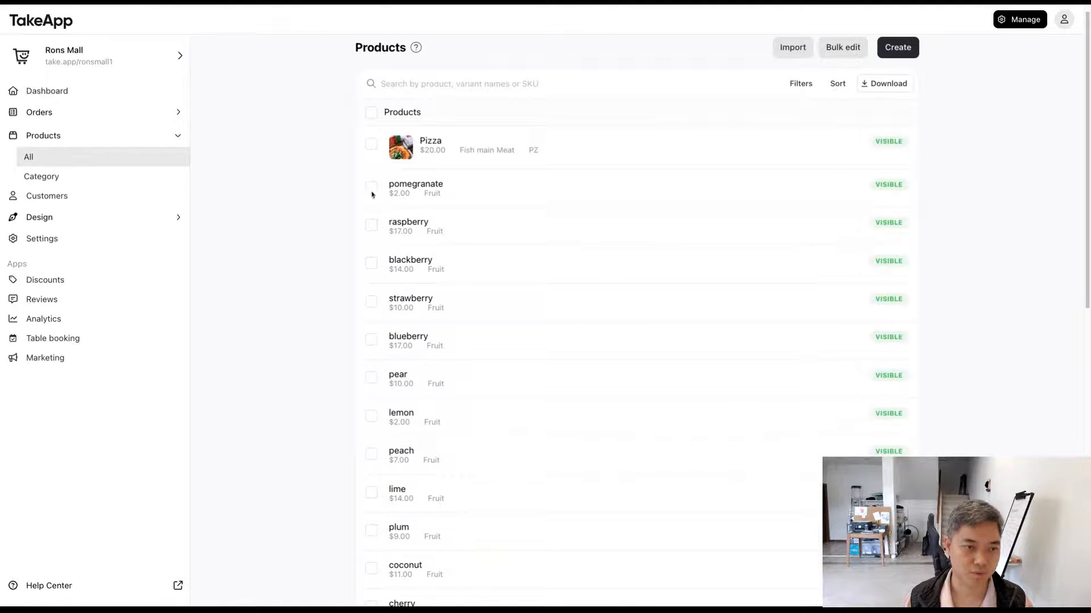
click(371, 226)
click(372, 262)
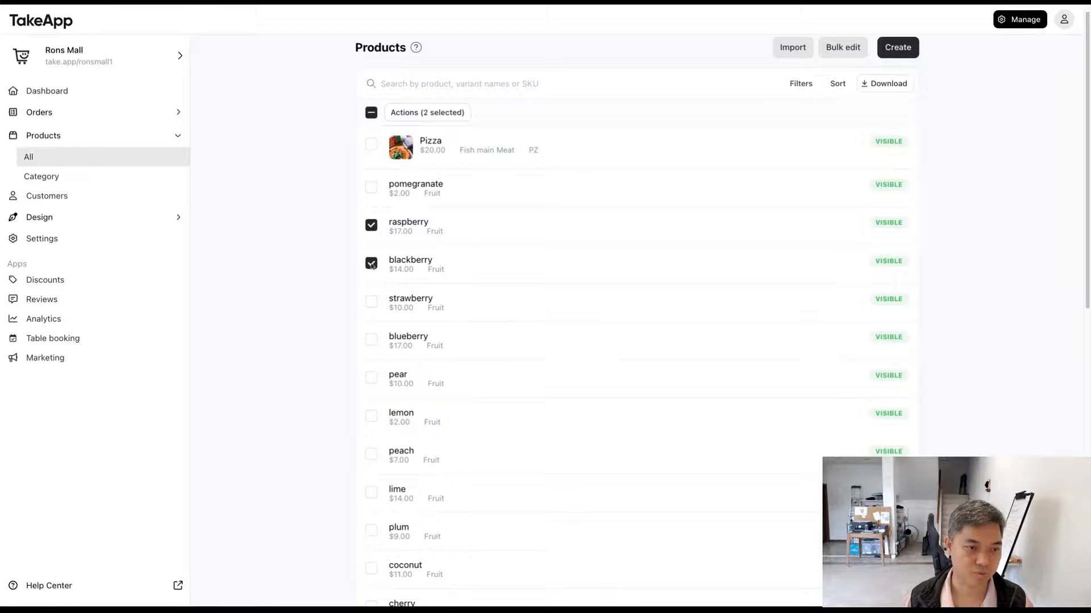
click(371, 302)
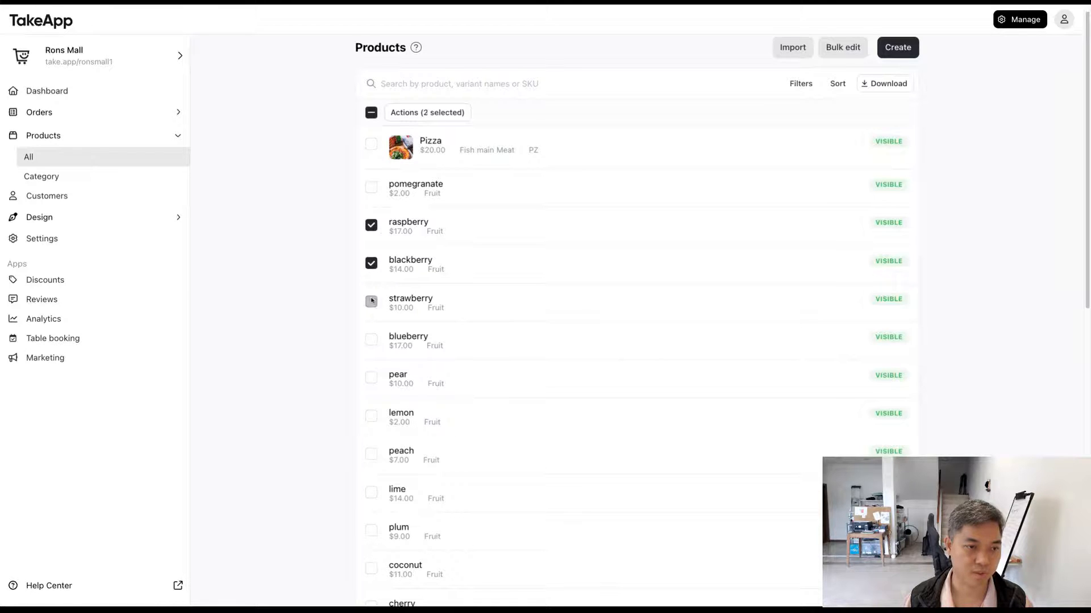
click(427, 113)
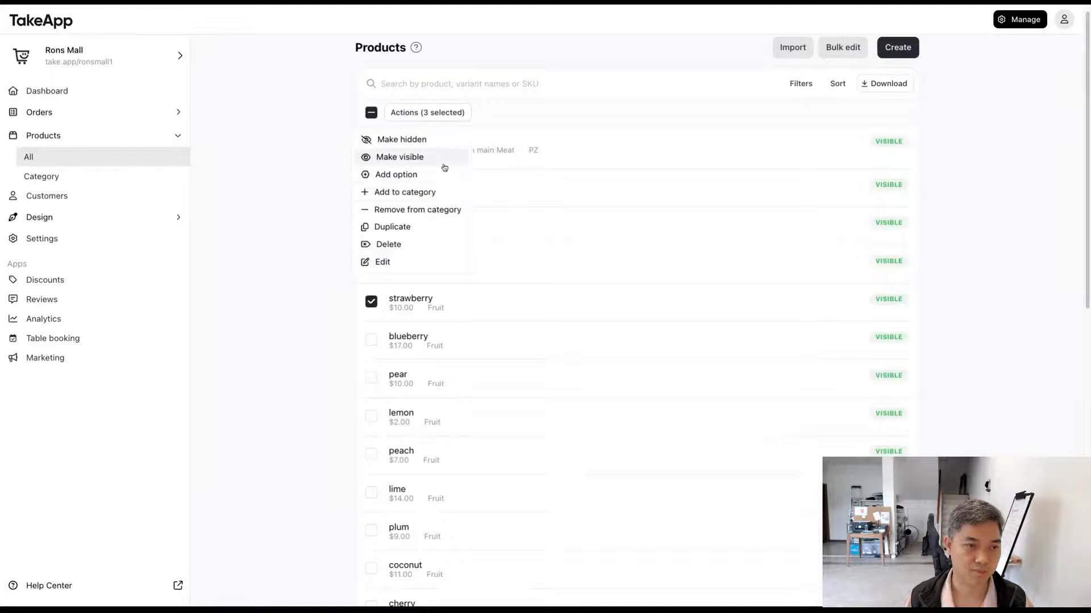
click(448, 191)
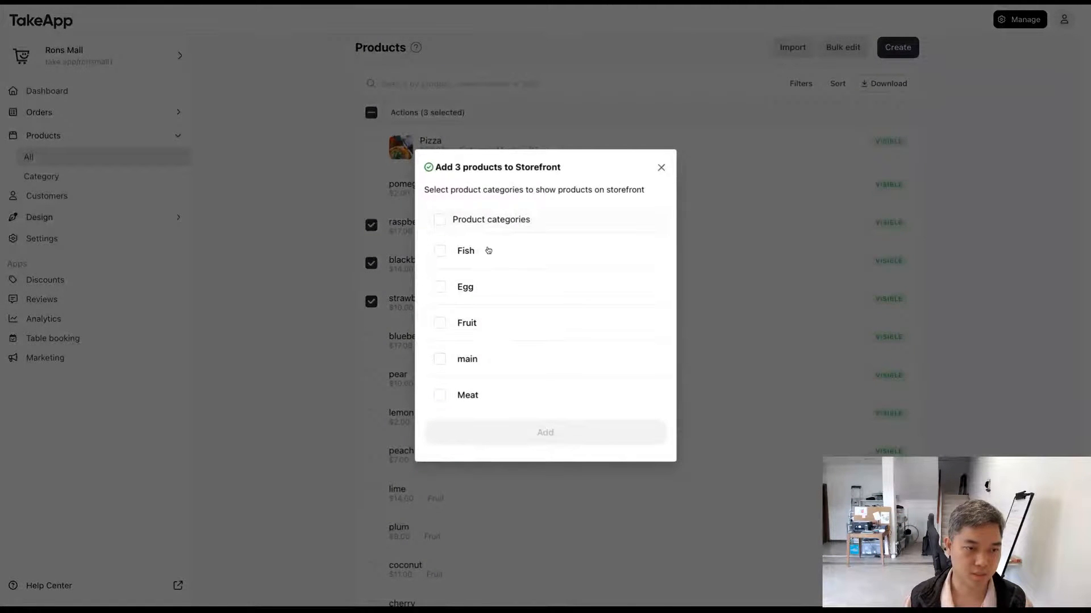
click(476, 322)
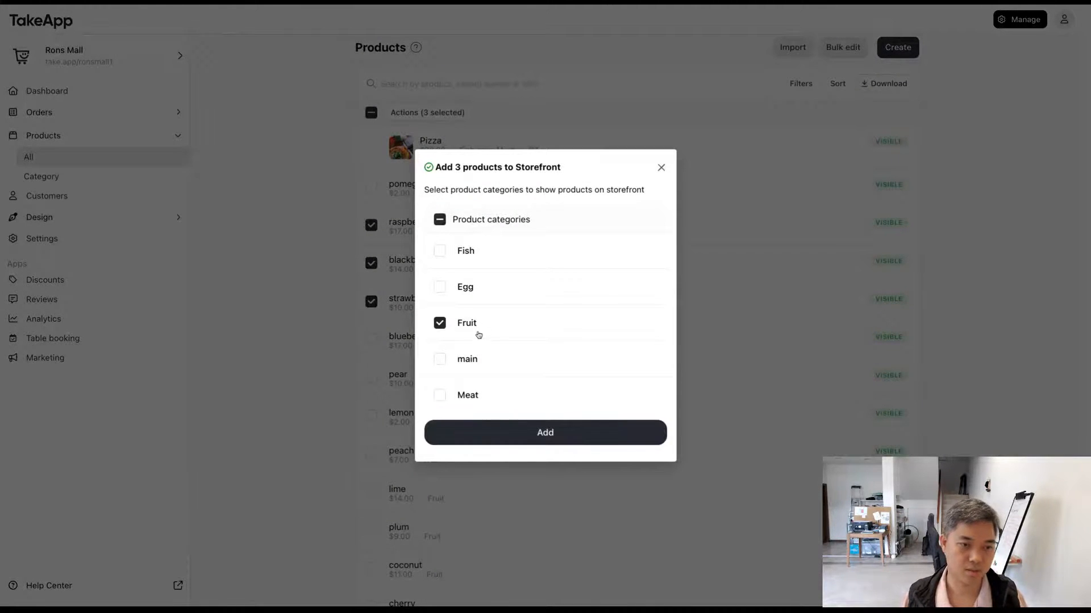
click(478, 334)
click(469, 353)
click(572, 434)
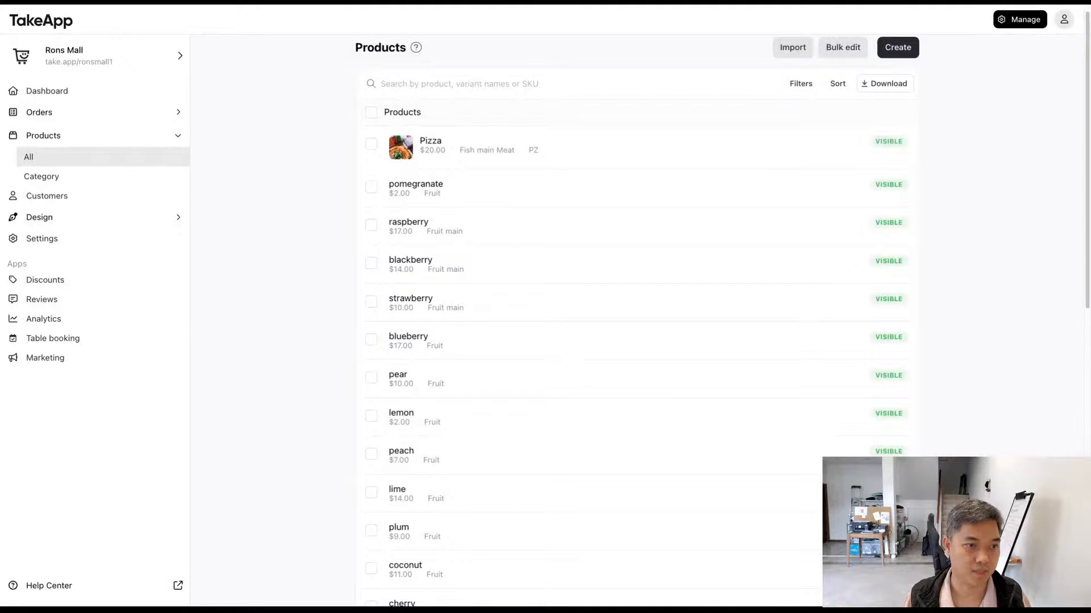
Step: Select raspberry and blackberry and start a shared product option named "Frozen?" for both
click(372, 187)
click(372, 226)
click(372, 263)
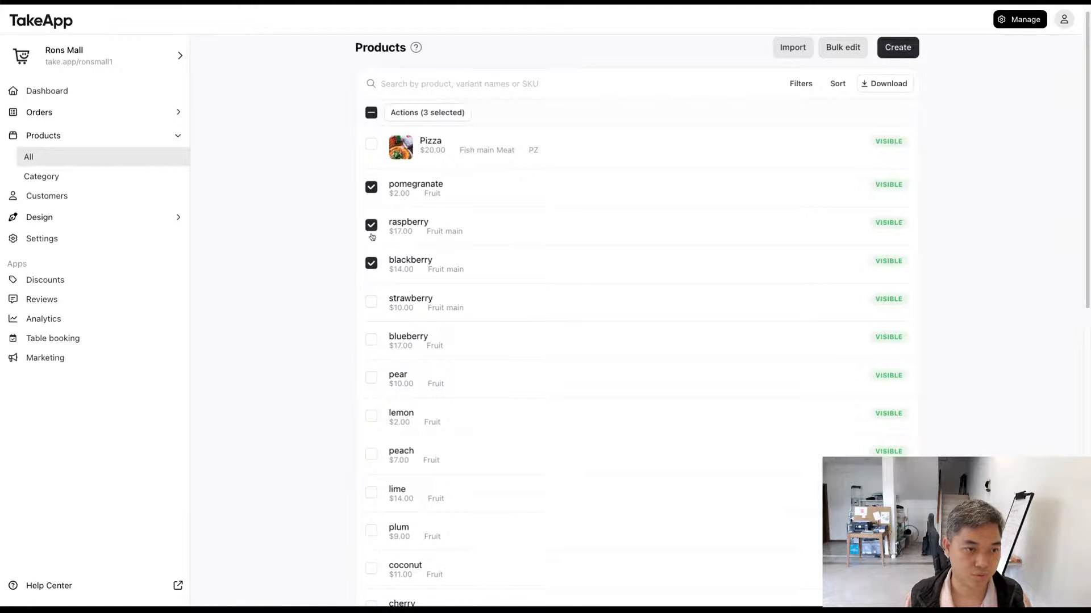
click(370, 189)
click(427, 112)
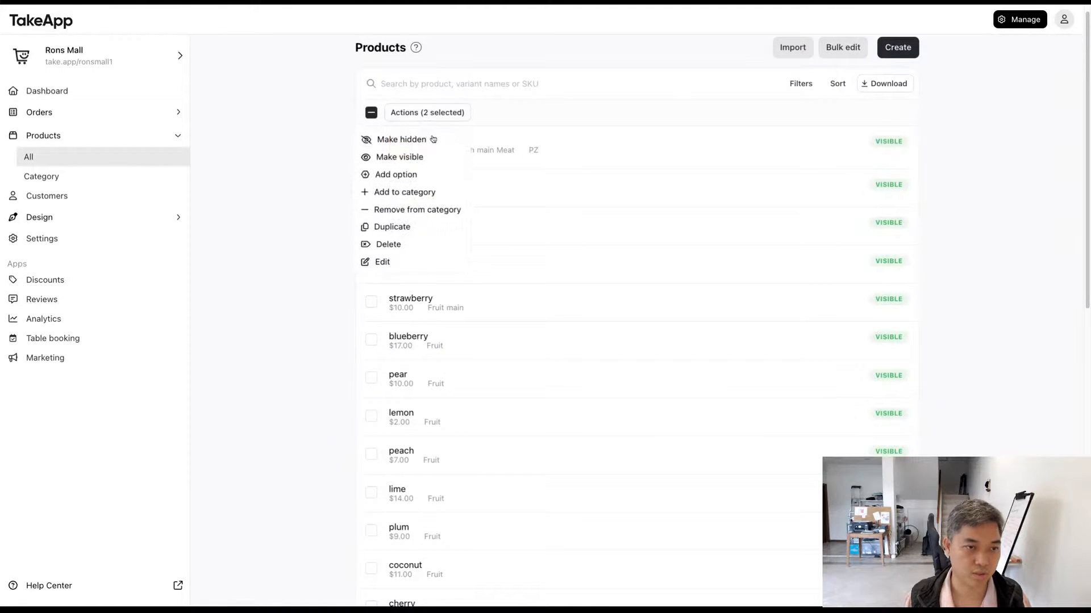
click(430, 176)
click(504, 280)
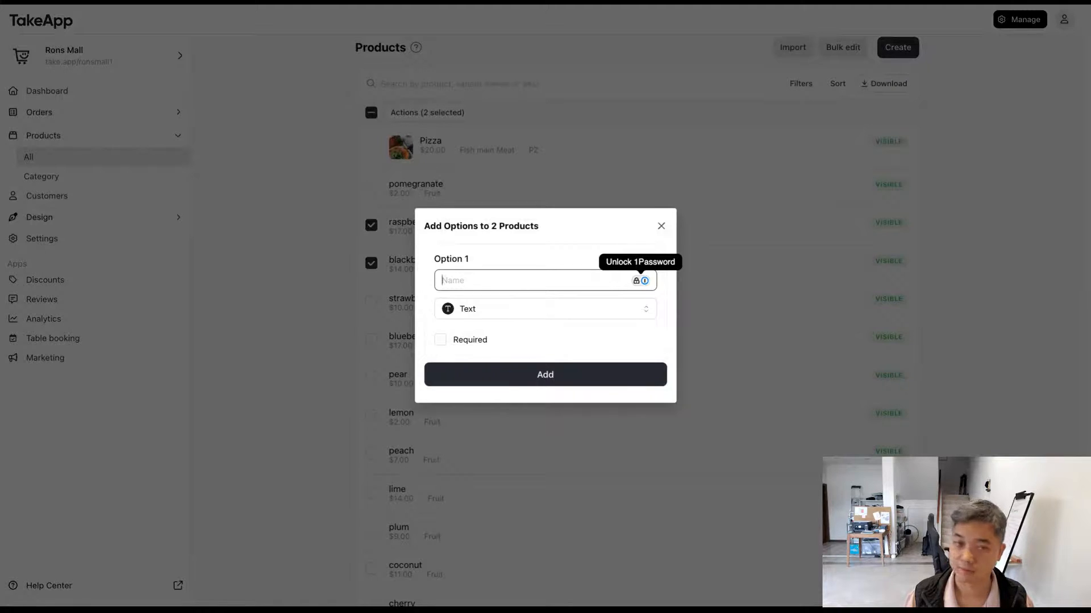
text(Frozen)
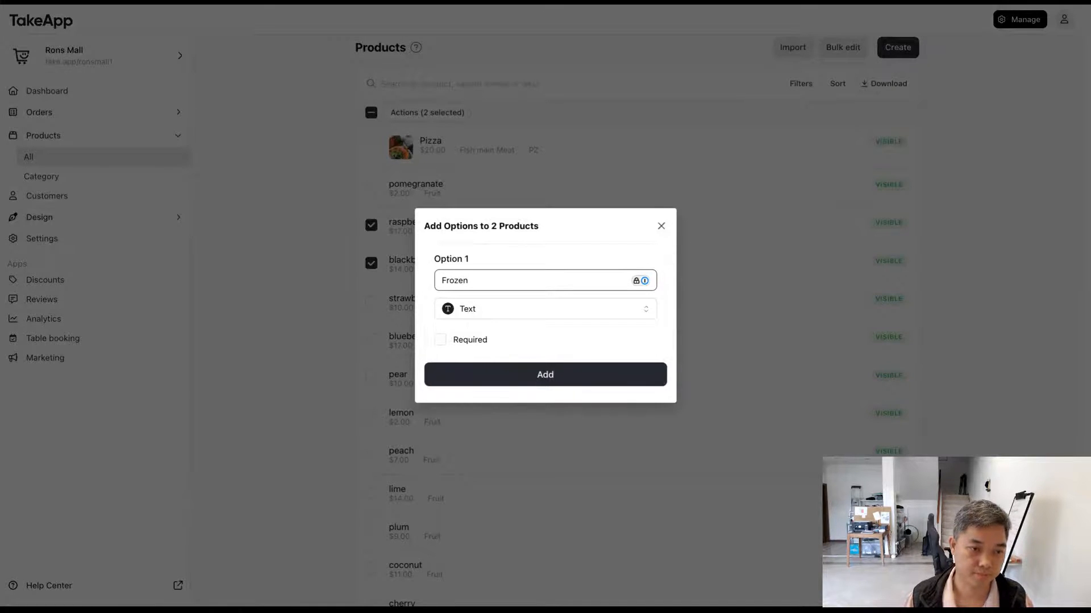
text(?)
Step: Set the Frozen? option's type to Selection
click(537, 308)
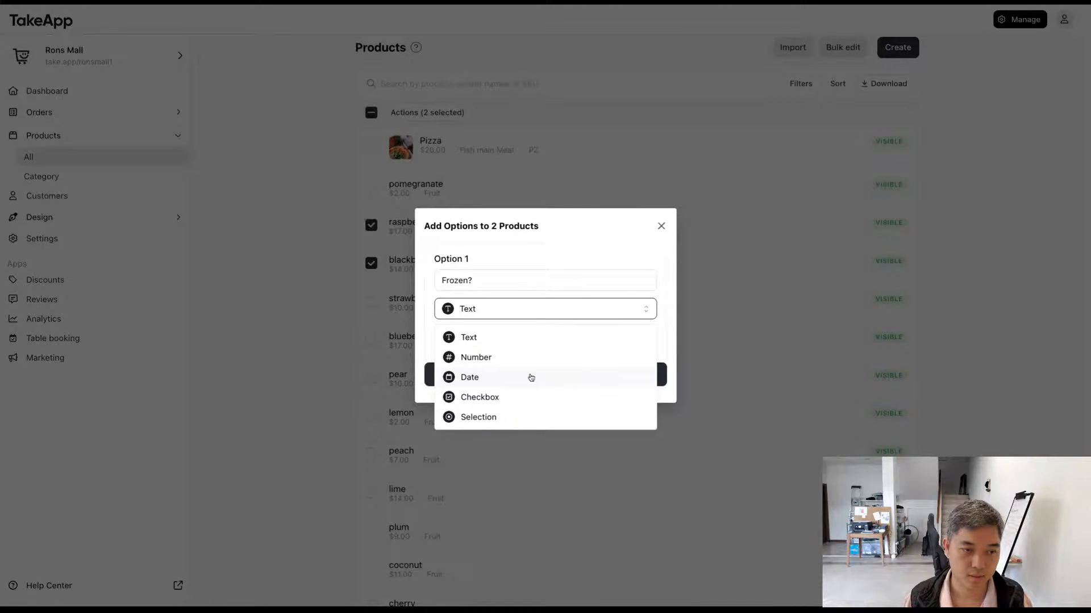
click(531, 399)
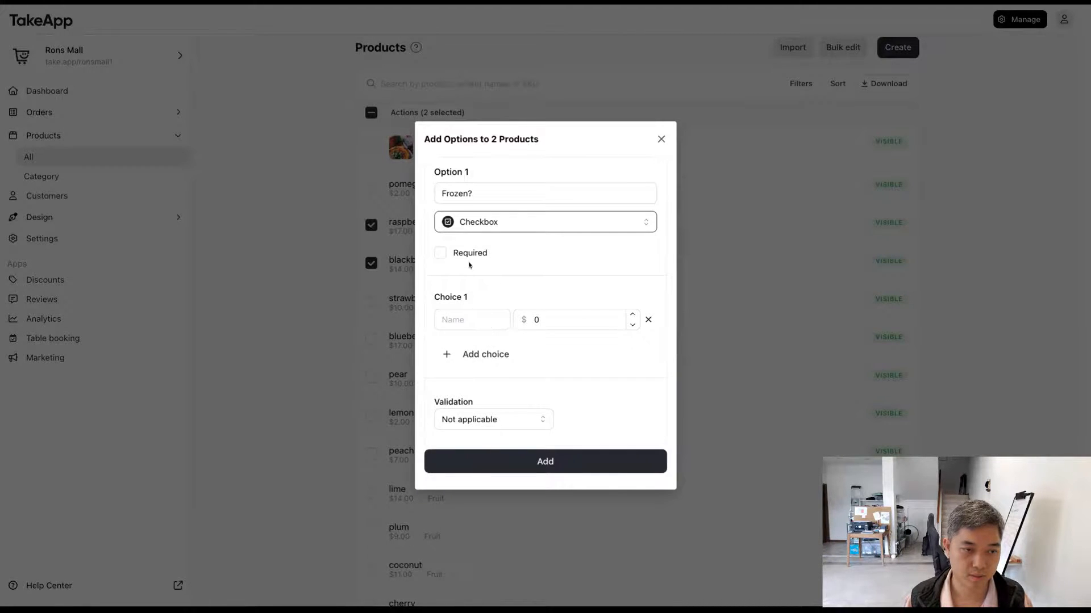
click(483, 230)
click(487, 330)
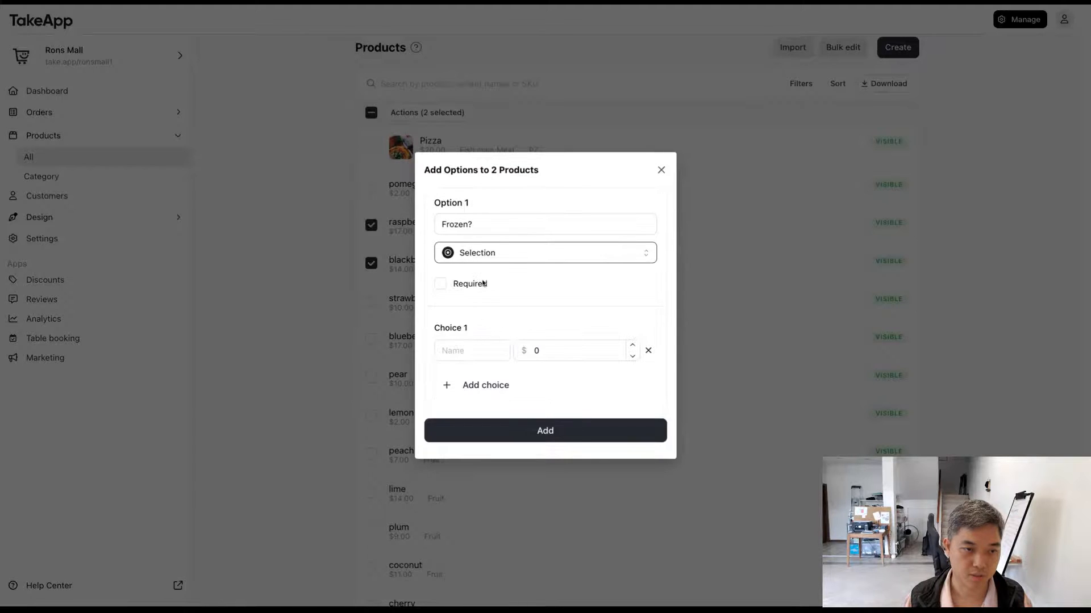
Step: Give the Frozen? option the choices Yes for $10 and No, and add it to the two products
click(471, 345)
text(Yes)
click(473, 385)
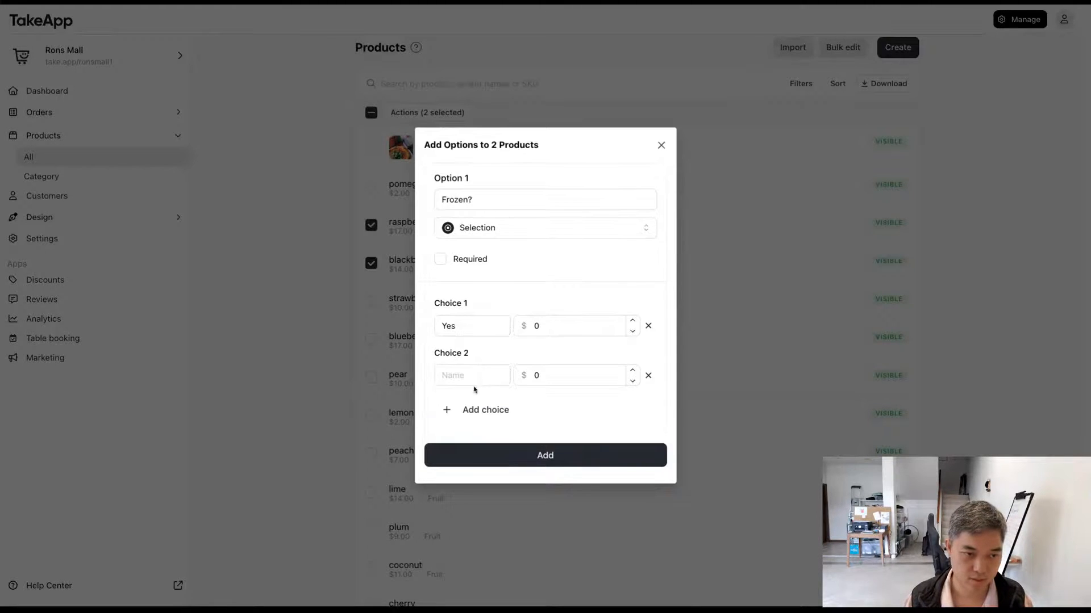
click(468, 371)
text(No)
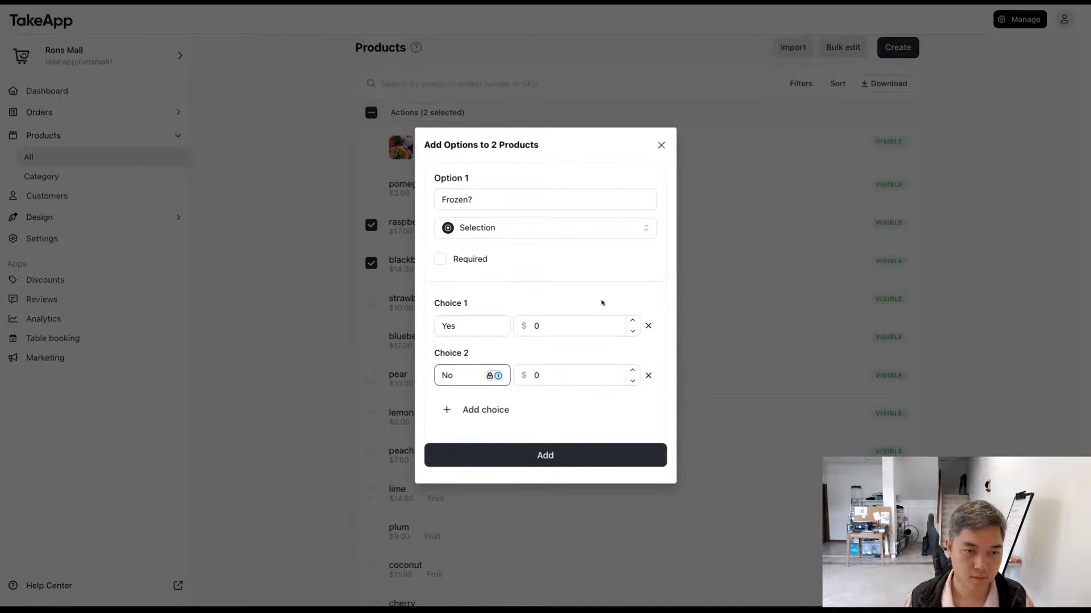
click(560, 325)
text(10)
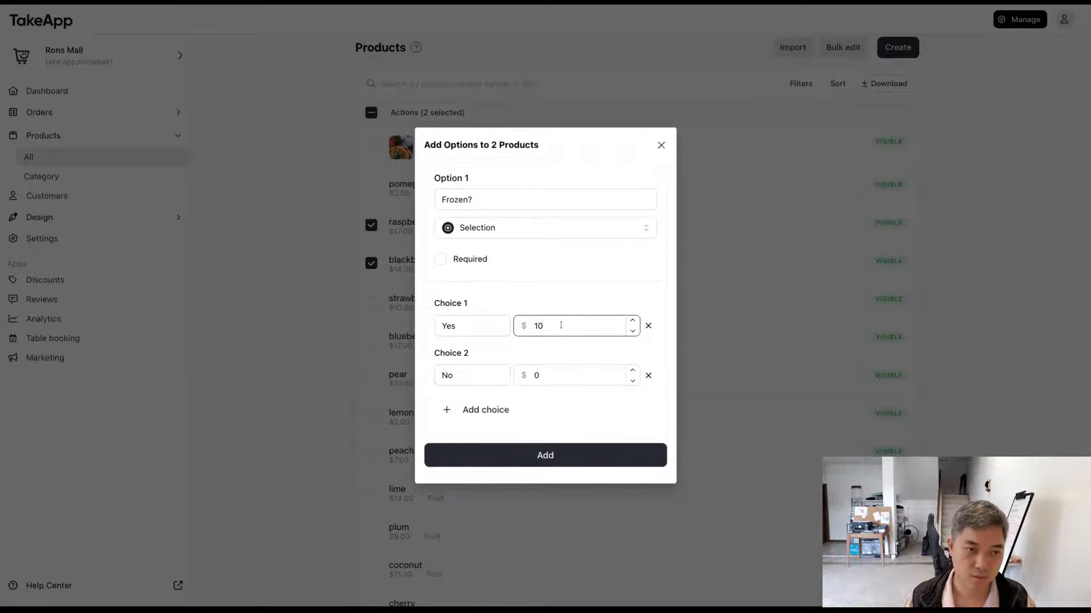
click(563, 300)
click(599, 446)
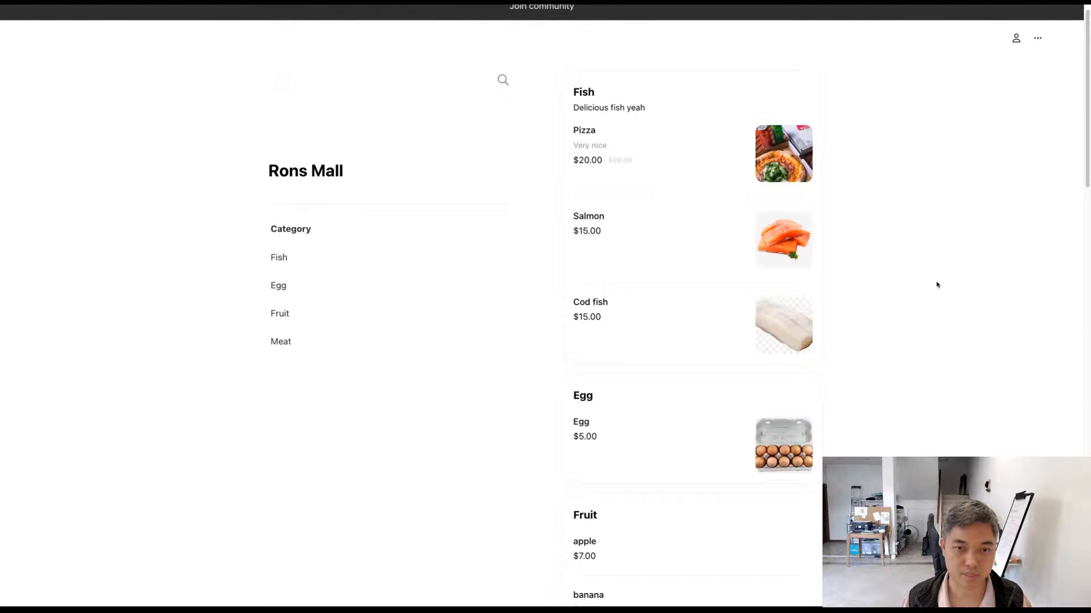
Step: Browse the Rons Mall storefront down to the fruit products and check strawberry's product details
scroll(871, 311, down, 1)
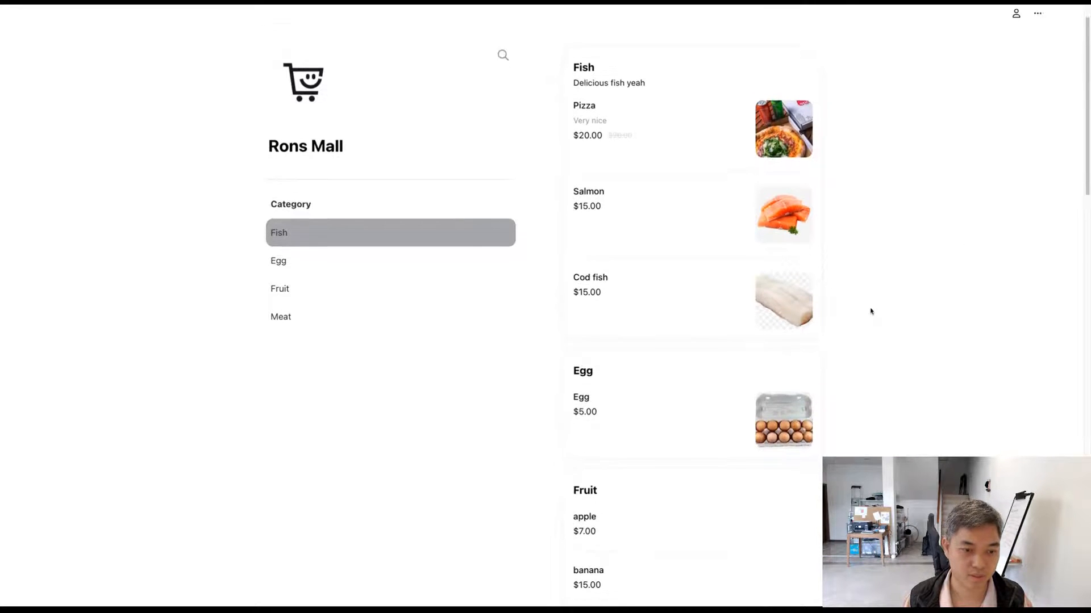
scroll(871, 311, down, 10)
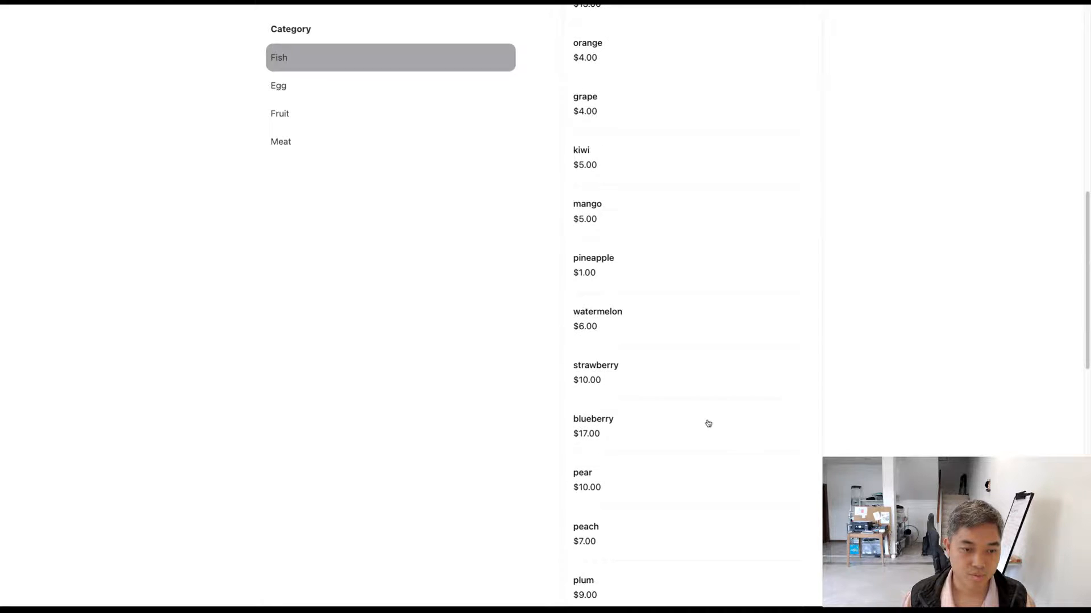
click(708, 423)
click(755, 396)
click(602, 373)
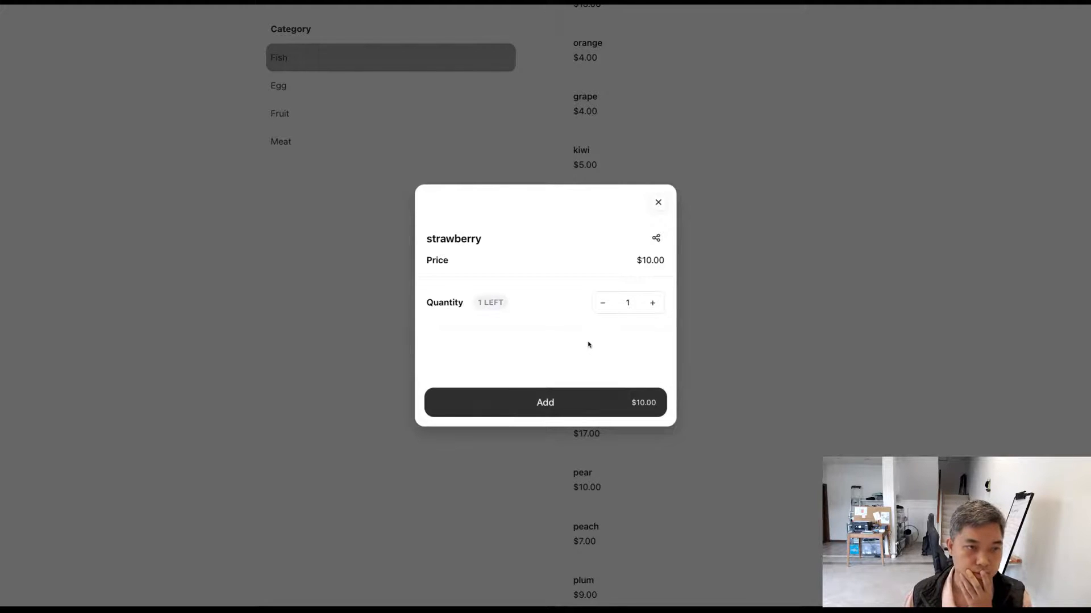
click(657, 204)
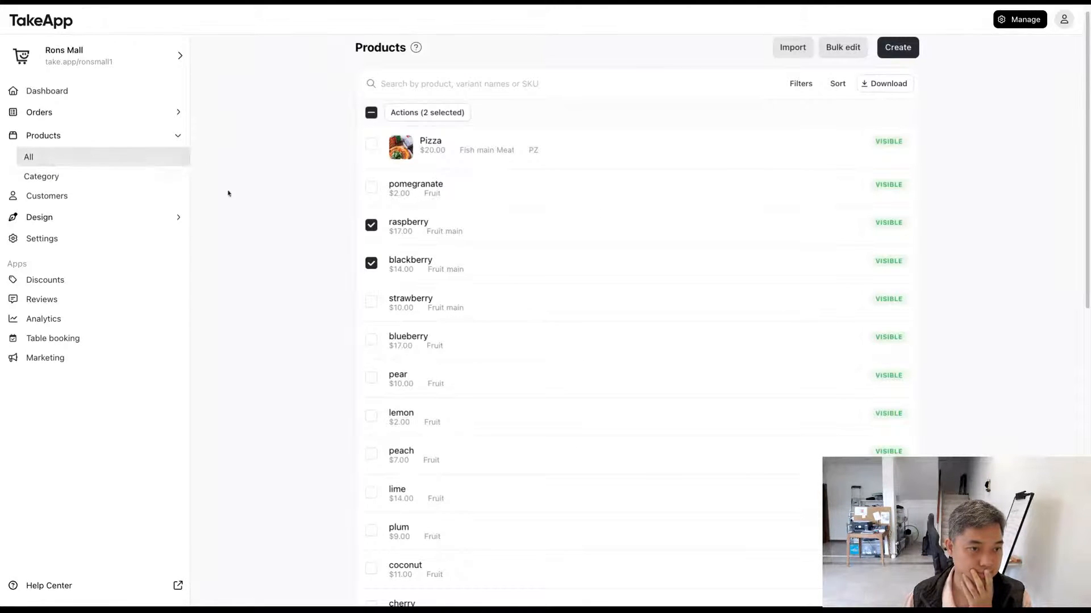
Step: Open the raspberry product in the TakeApp dashboard and check its options and choices
click(421, 228)
scroll(418, 277, down, 8)
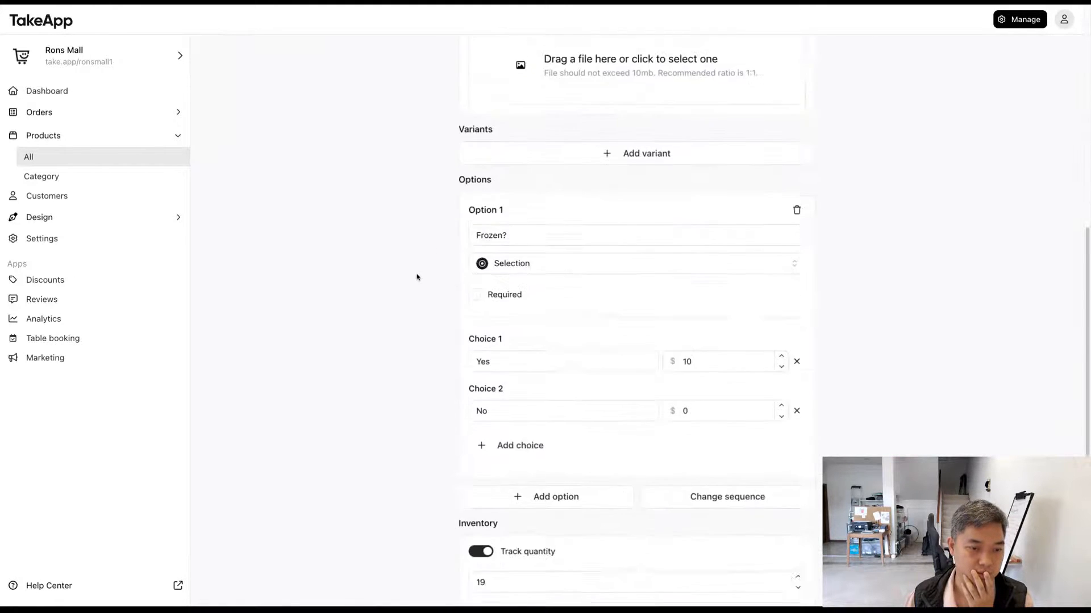
scroll(416, 277, down, 2)
drag(424, 282, 393, 219)
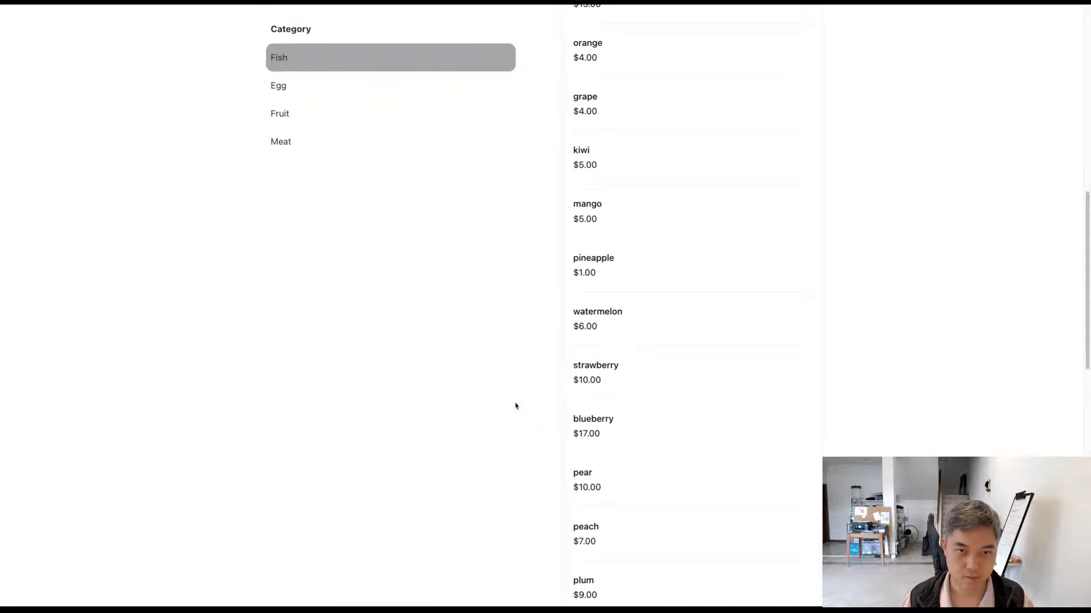
Step: Find raspberry on the storefront by searching for "ras", open it and choose Yes for Frozen?
text(ras)
click(596, 317)
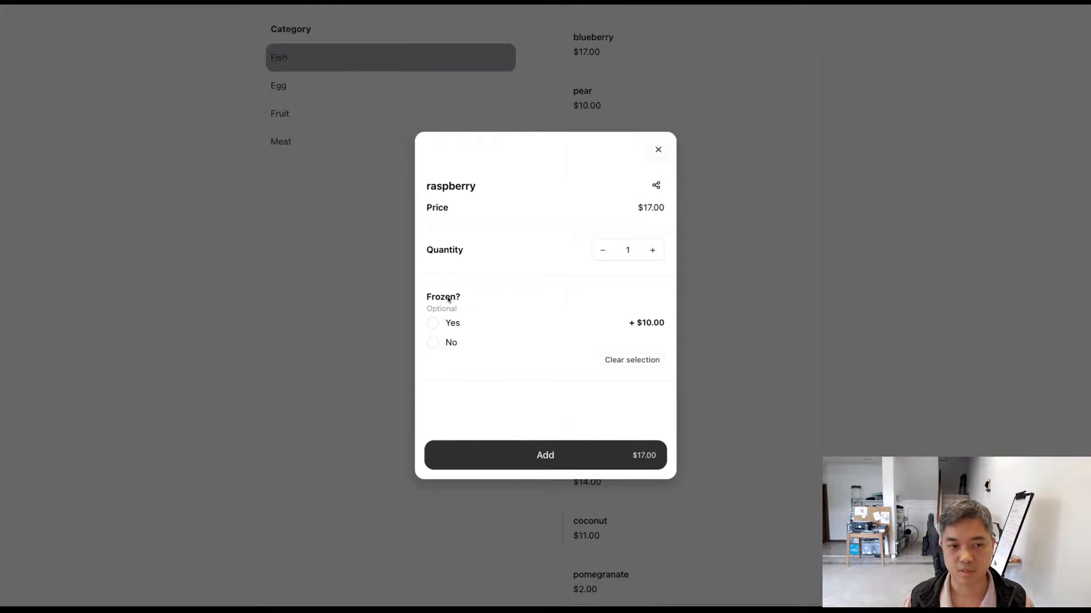
click(452, 324)
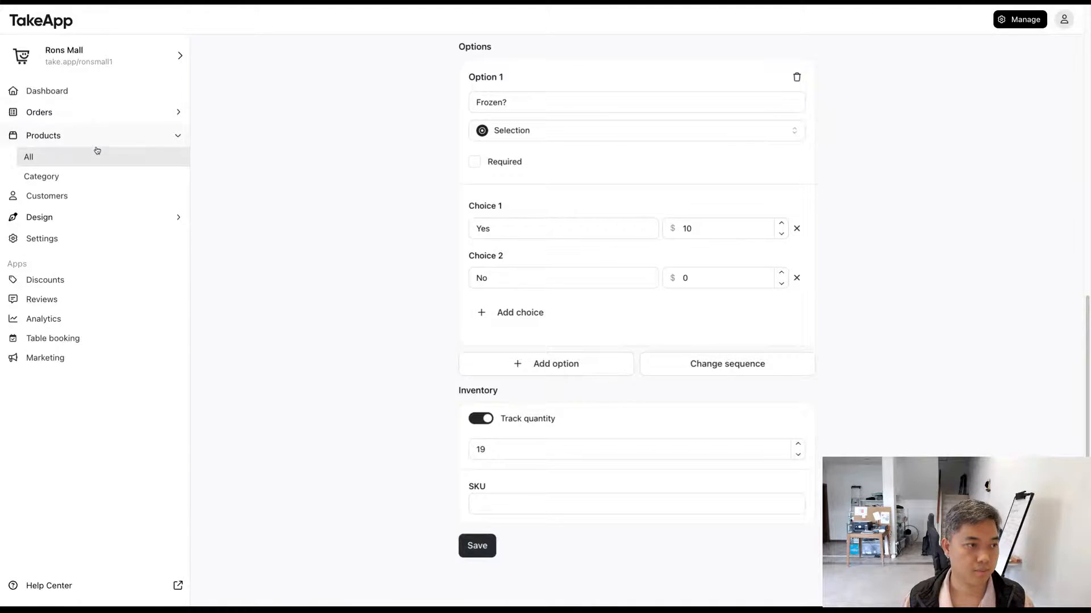
Step: Return to the TakeApp dashboard and show the list of all products
click(97, 151)
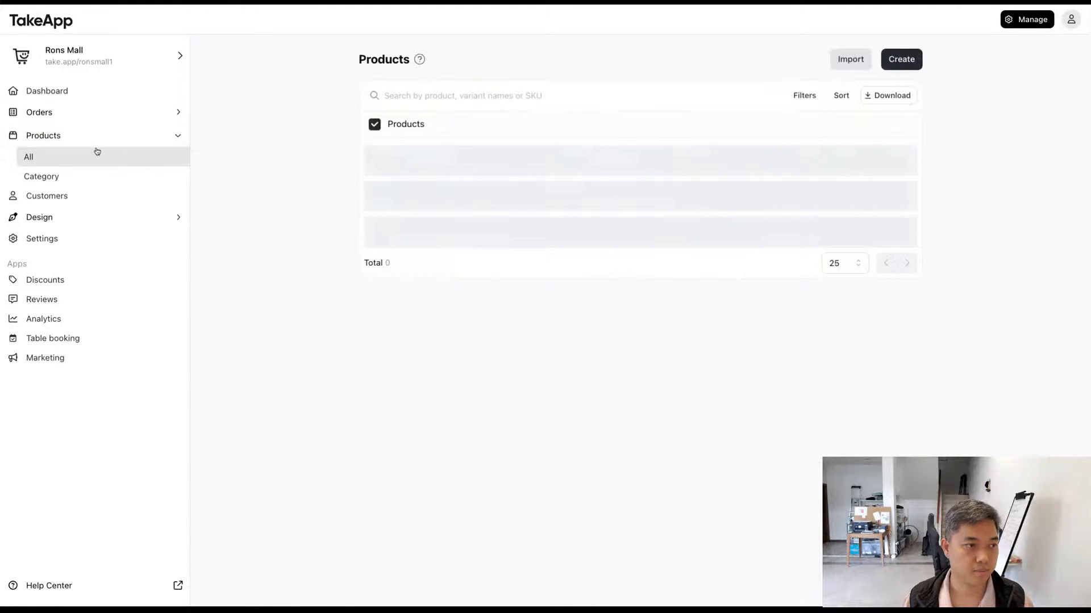
click(372, 198)
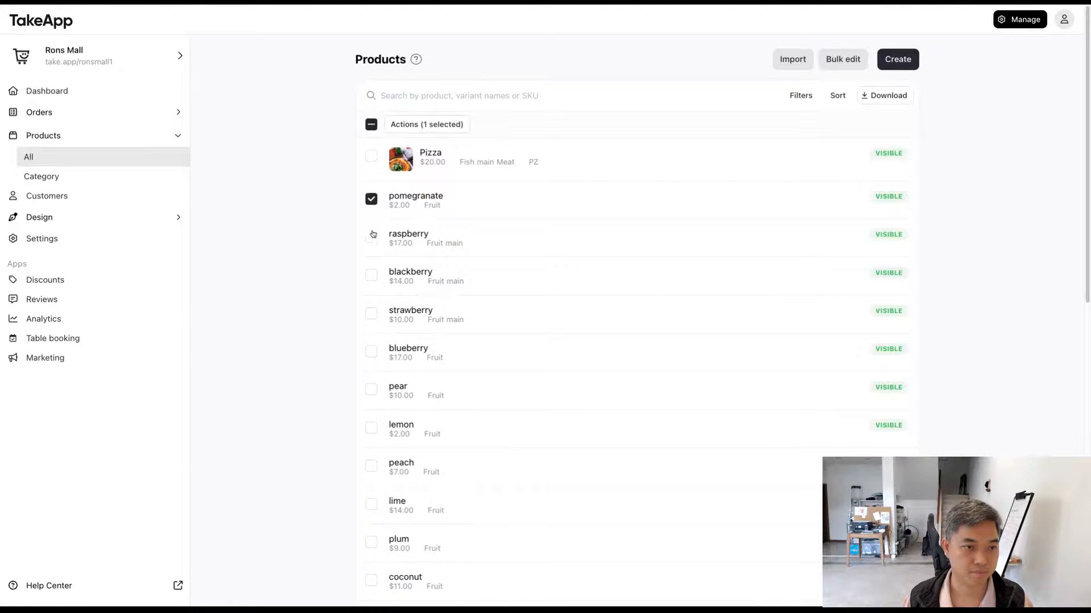
click(372, 236)
click(411, 126)
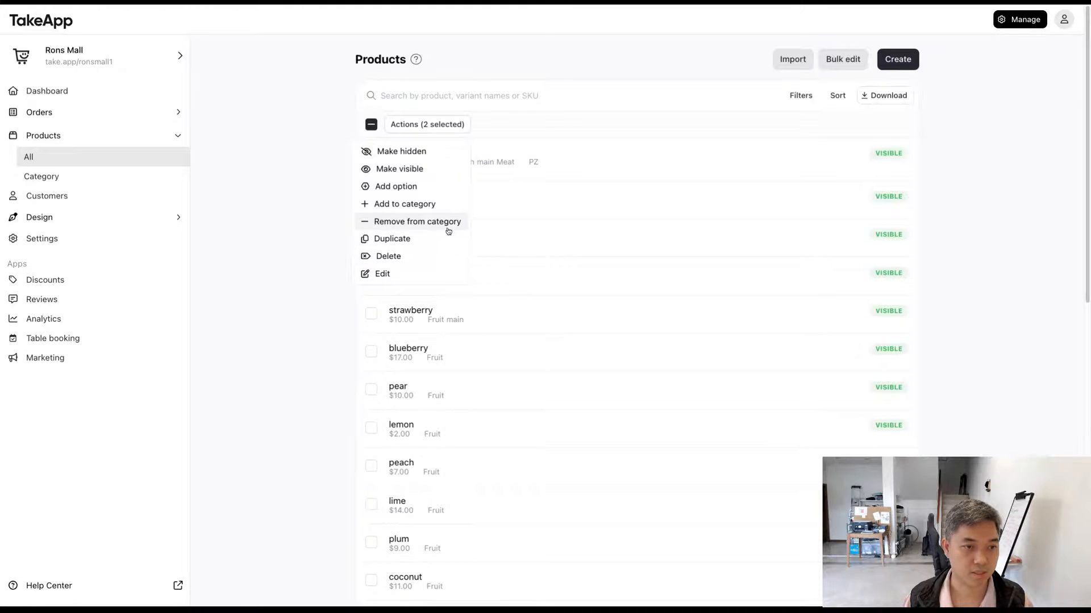
click(270, 263)
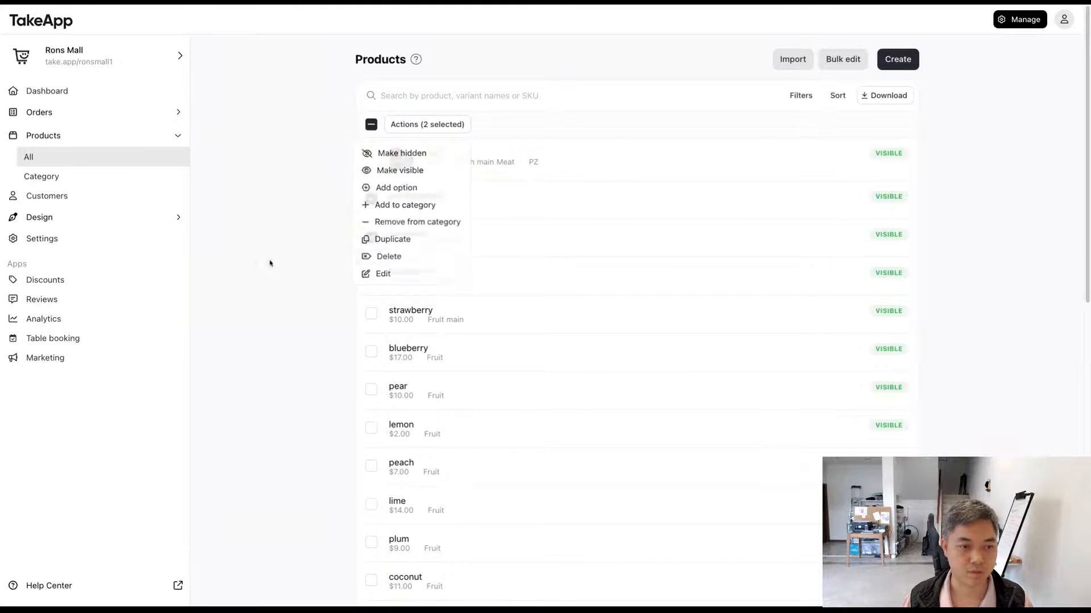
click(370, 236)
click(372, 200)
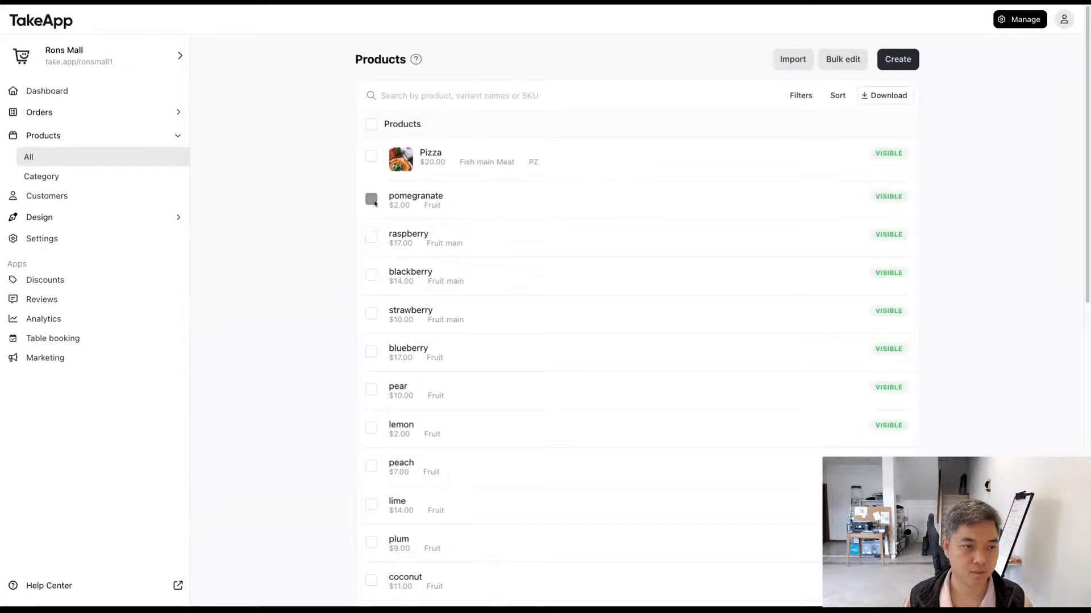
Step: Remove raspberry, blackberry and strawberry from the main category in one bulk action
click(371, 237)
click(371, 275)
click(372, 311)
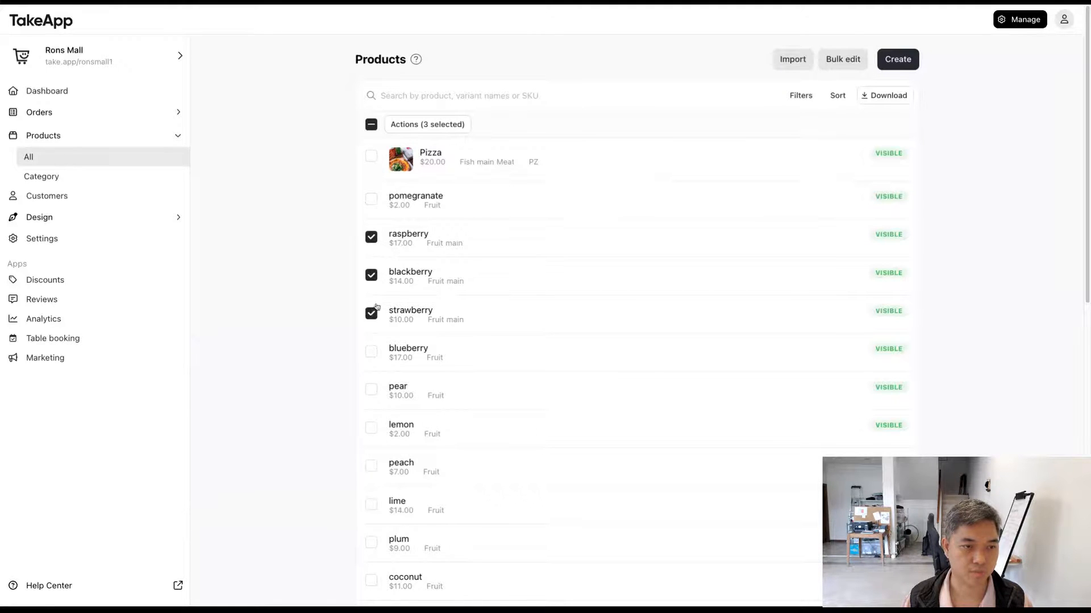
click(447, 126)
click(427, 220)
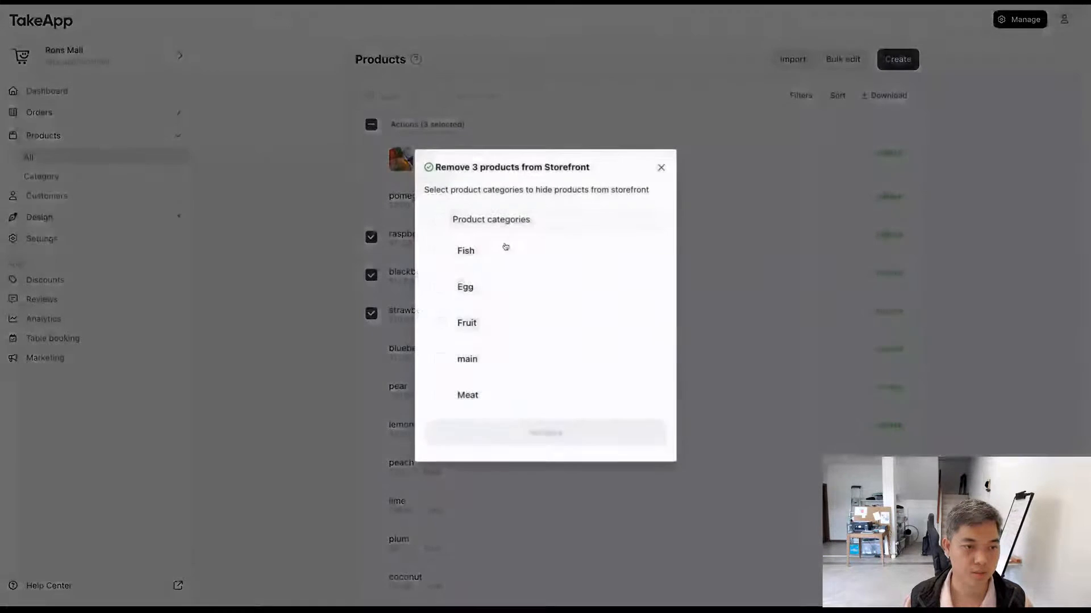
click(506, 359)
click(517, 432)
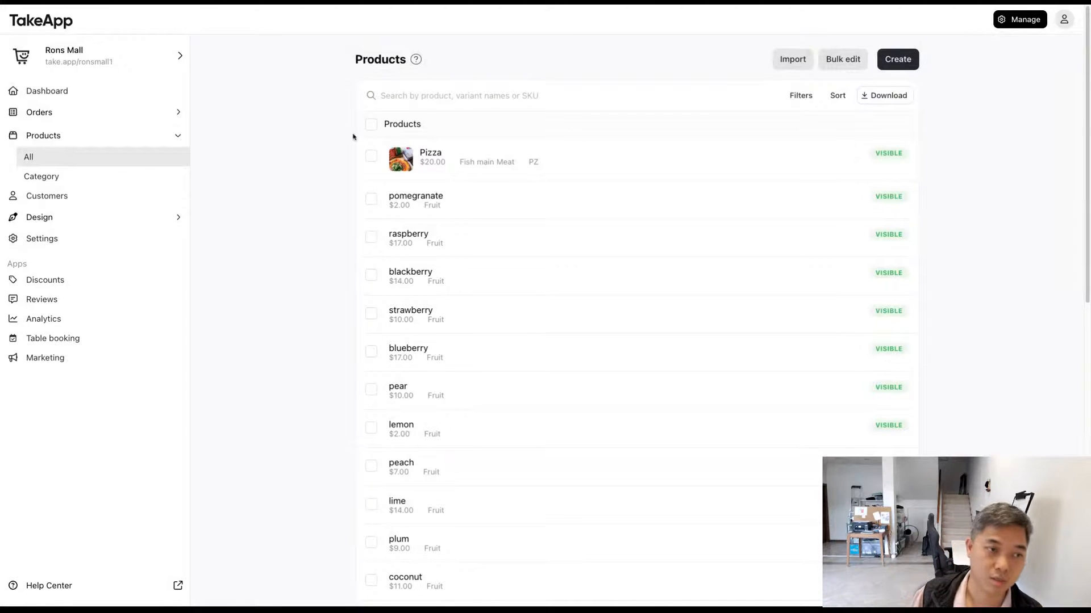
Step: Open all products on the page in the bulk editor, review their inventory, SKU, price and visibility columns, and return to the product list
click(371, 123)
click(421, 124)
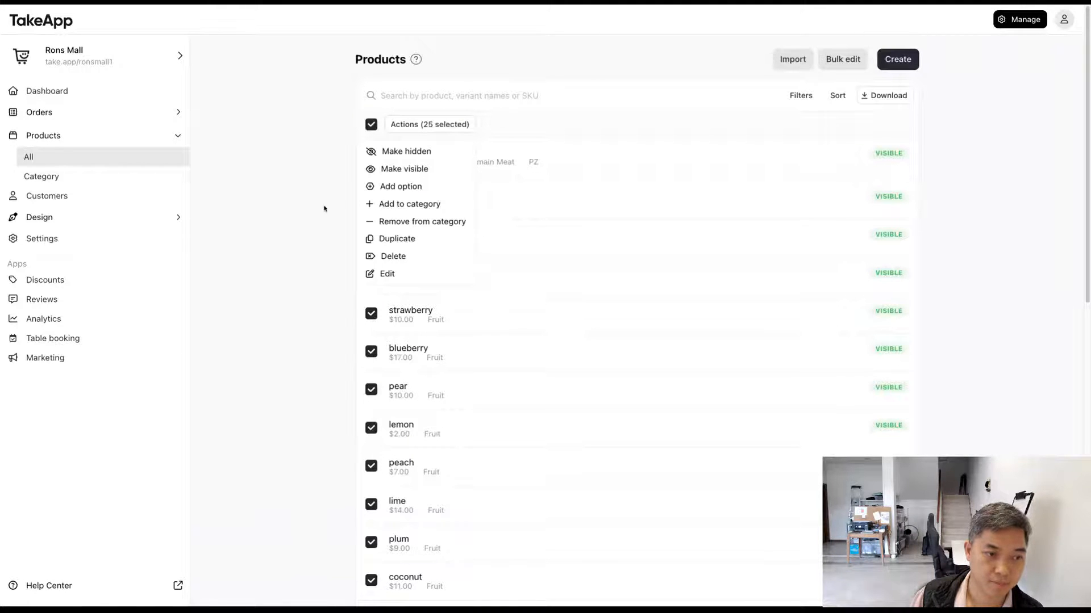
click(420, 274)
scroll(478, 324, down, 1)
scroll(478, 325, down, 5)
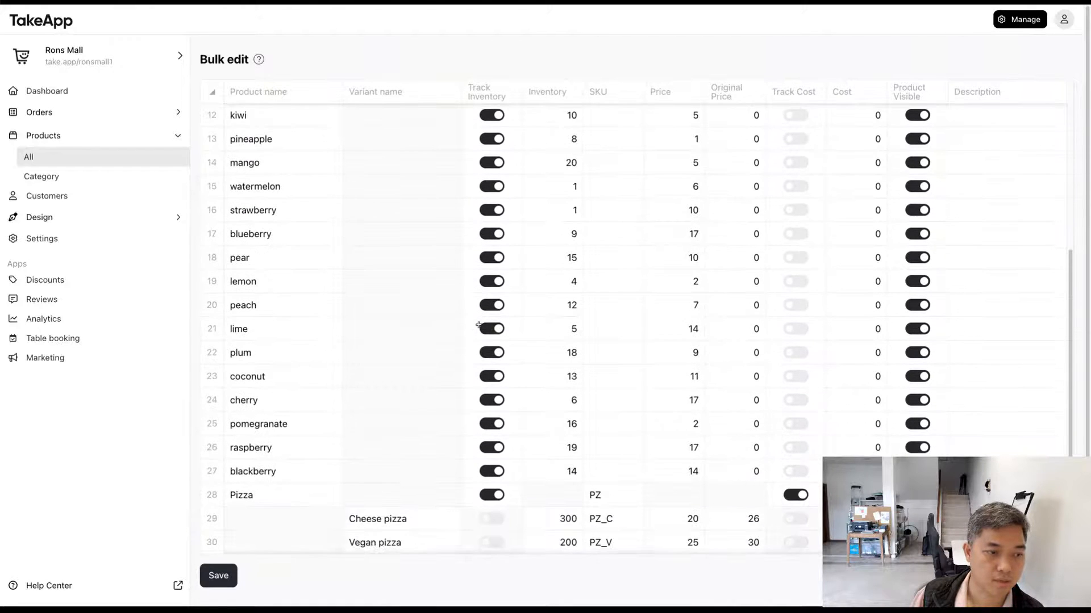
scroll(479, 325, up, 5)
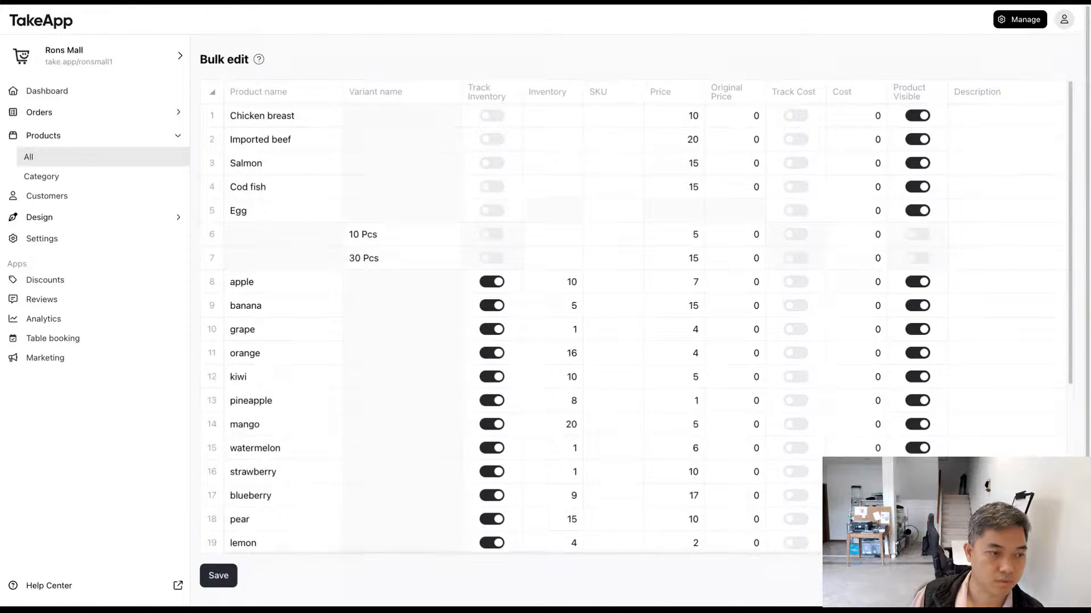
scroll(478, 325, down, 5)
scroll(478, 324, up, 5)
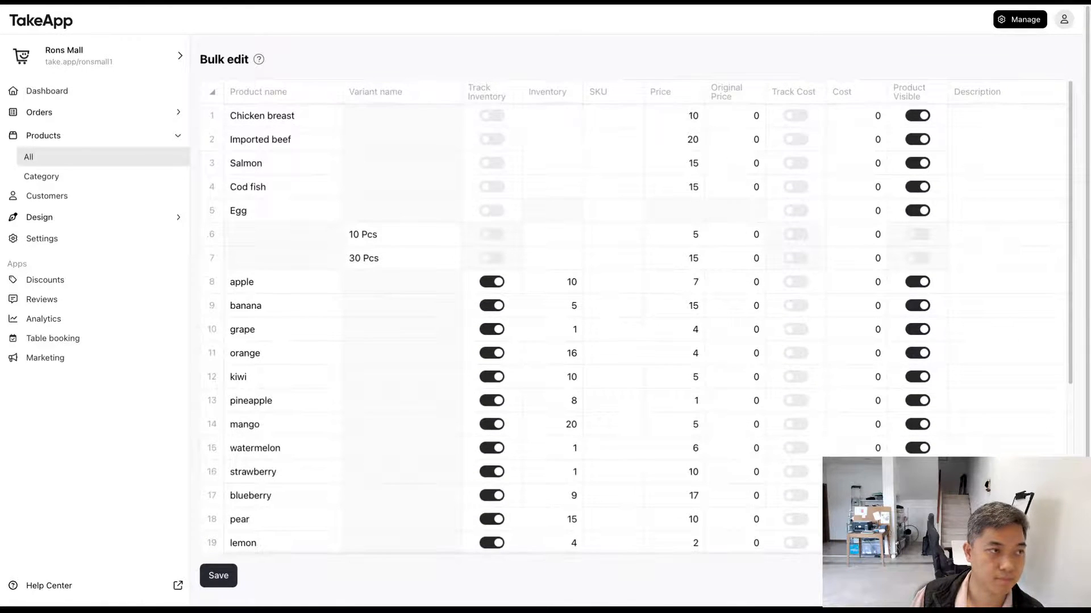
key(alt+Left)
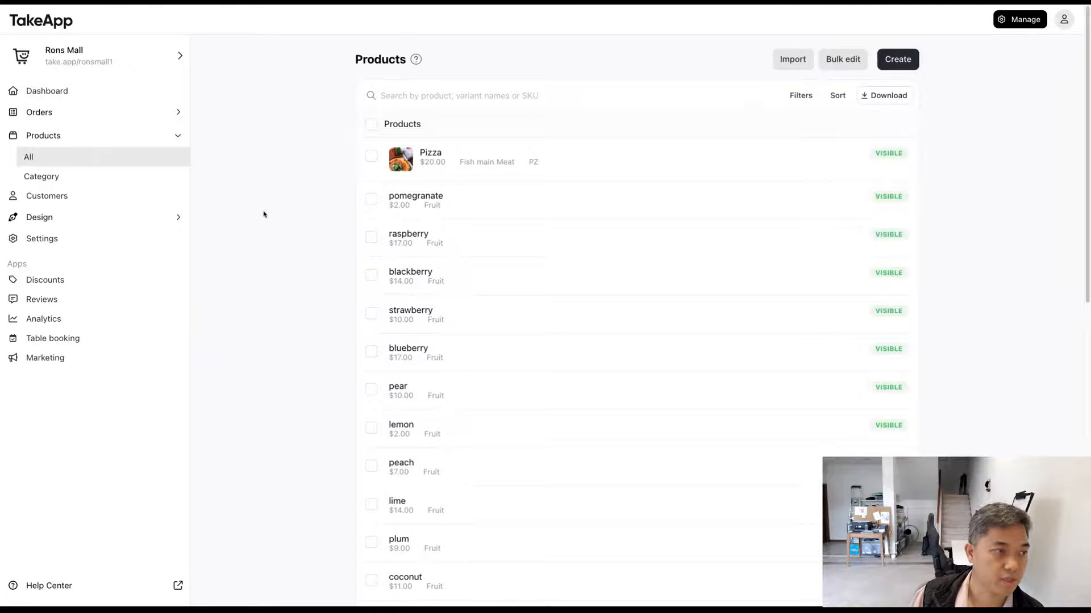
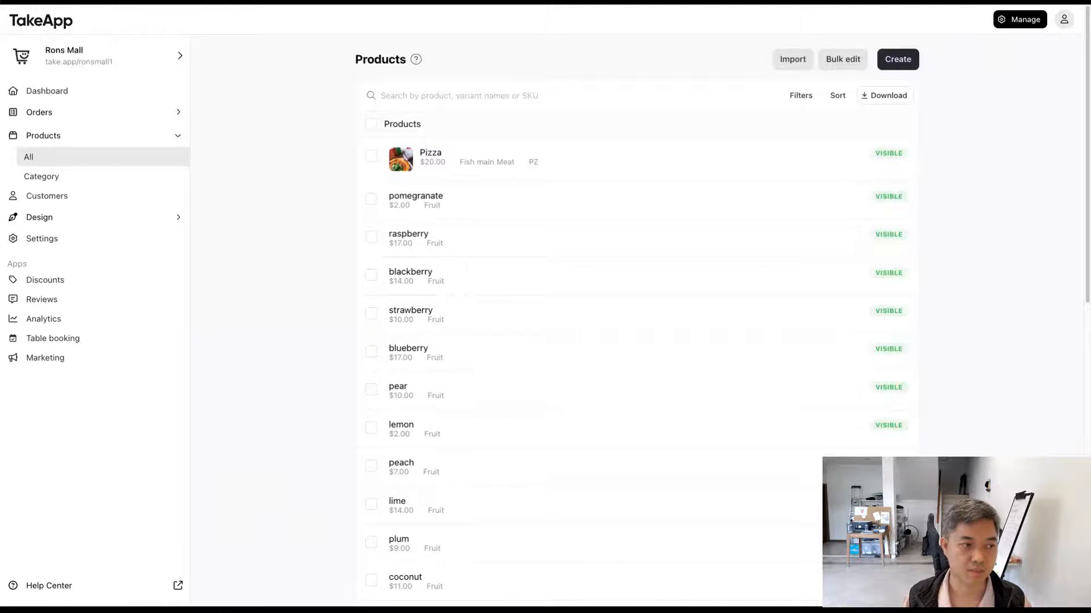
Step: Open the storefront design page and review its product category cards and the phone preview
click(162, 221)
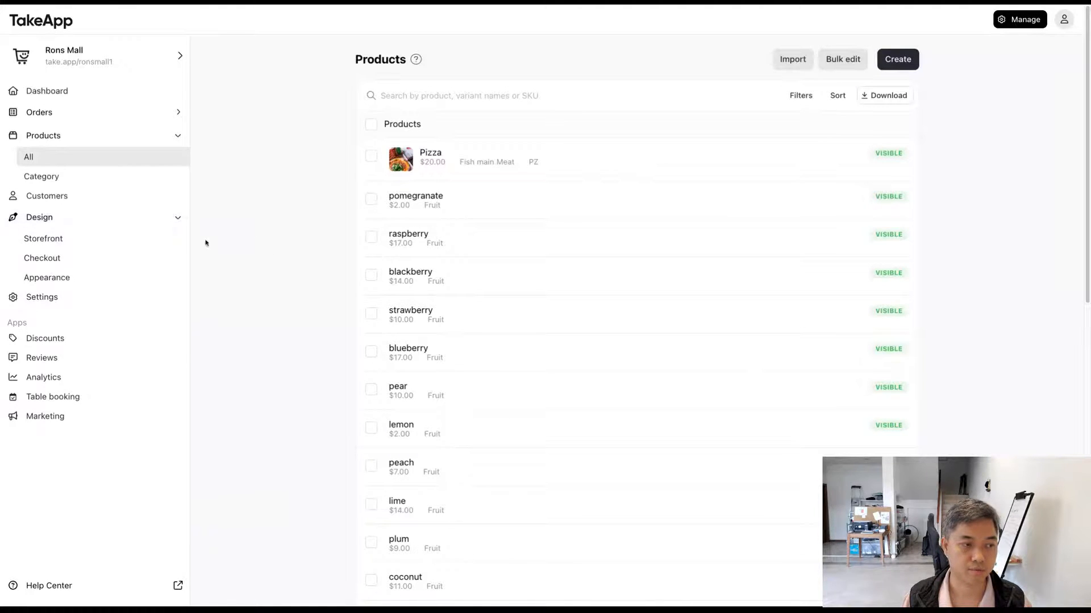
click(119, 239)
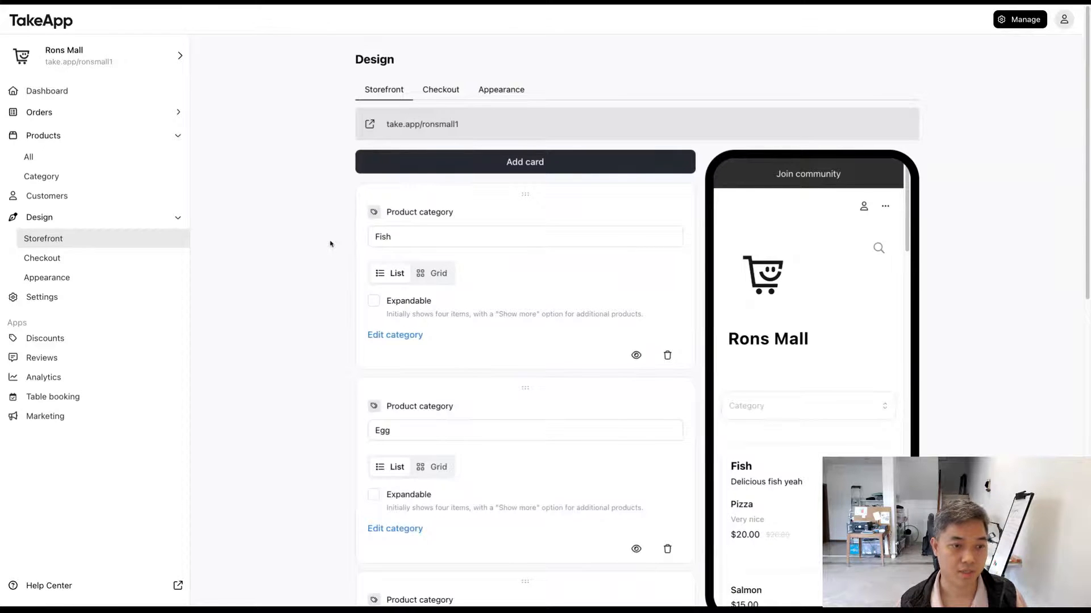
scroll(330, 244, down, 2)
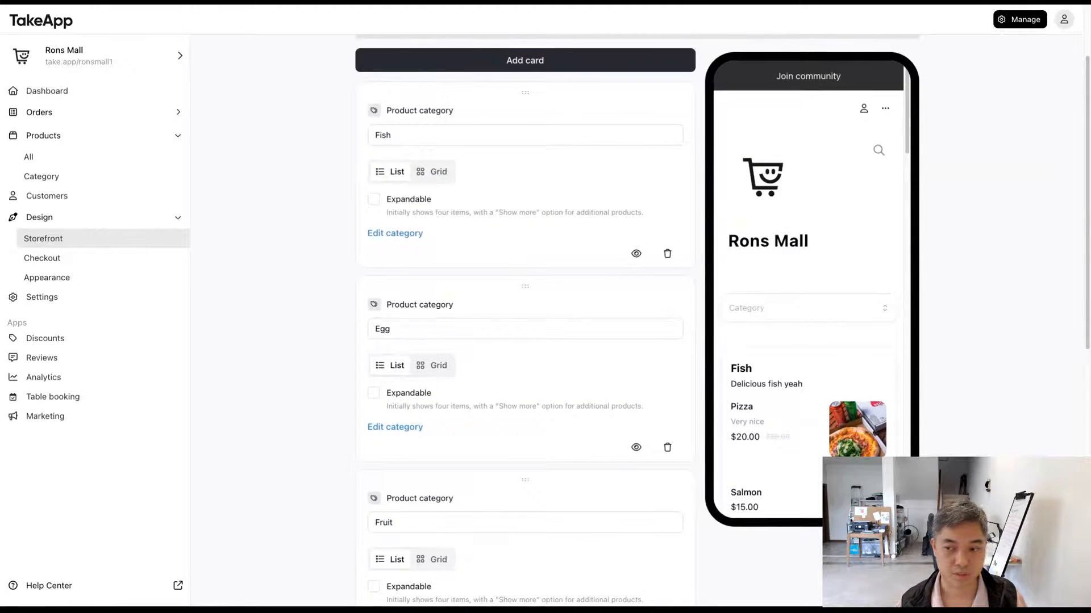
scroll(525, 284, down, 10)
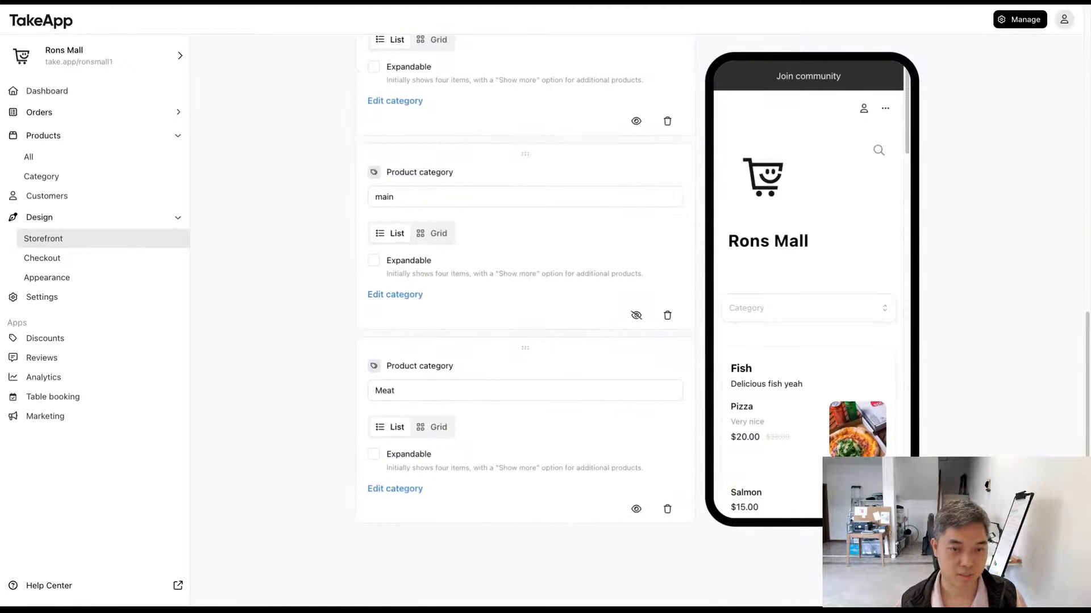
scroll(525, 284, up, 10)
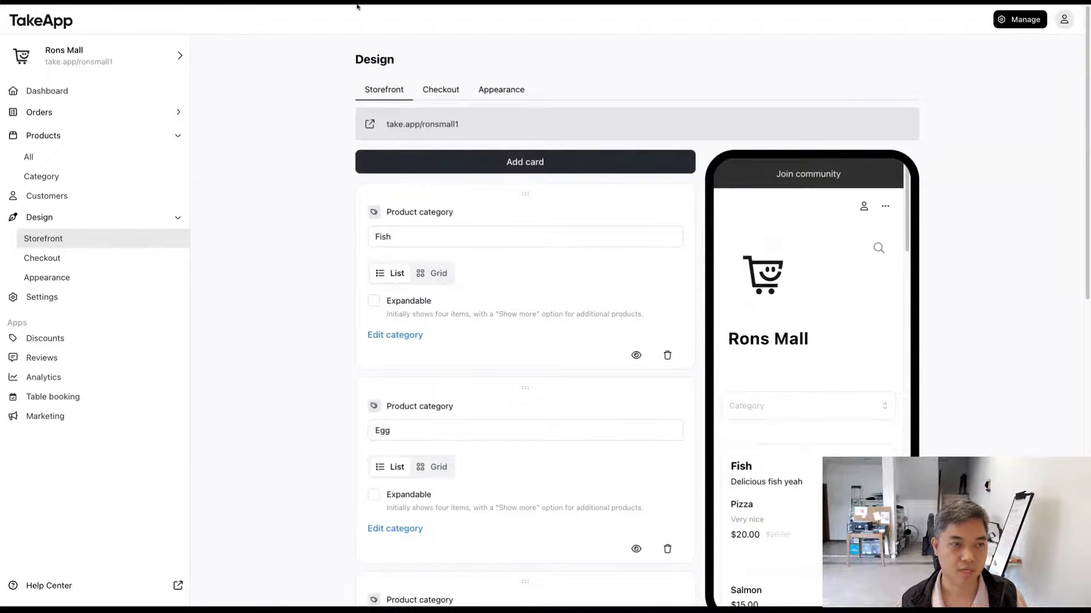
scroll(821, 281, down, 3)
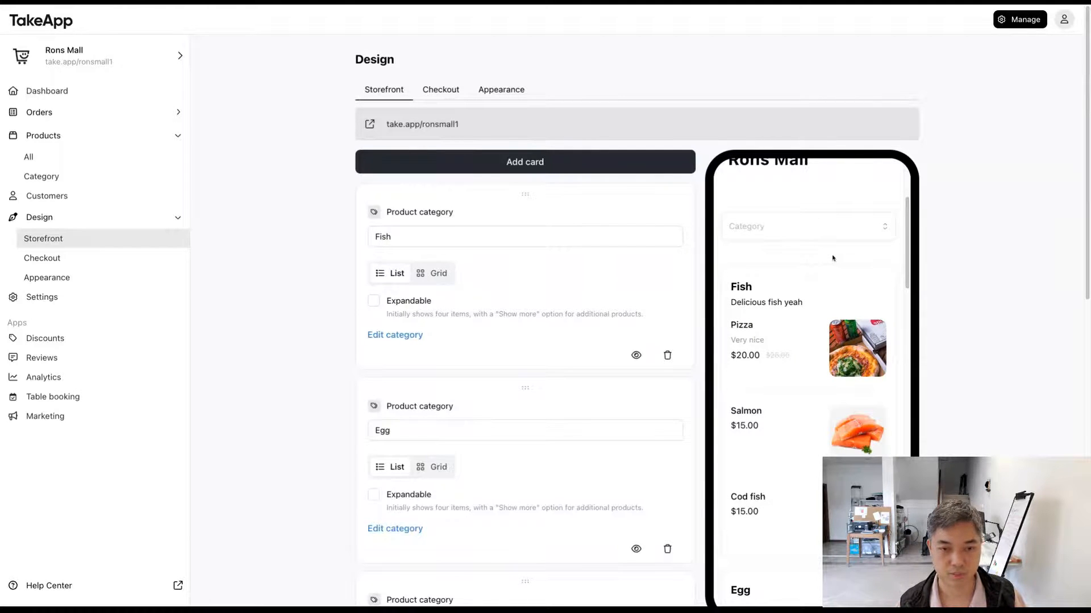
scroll(833, 258, up, 3)
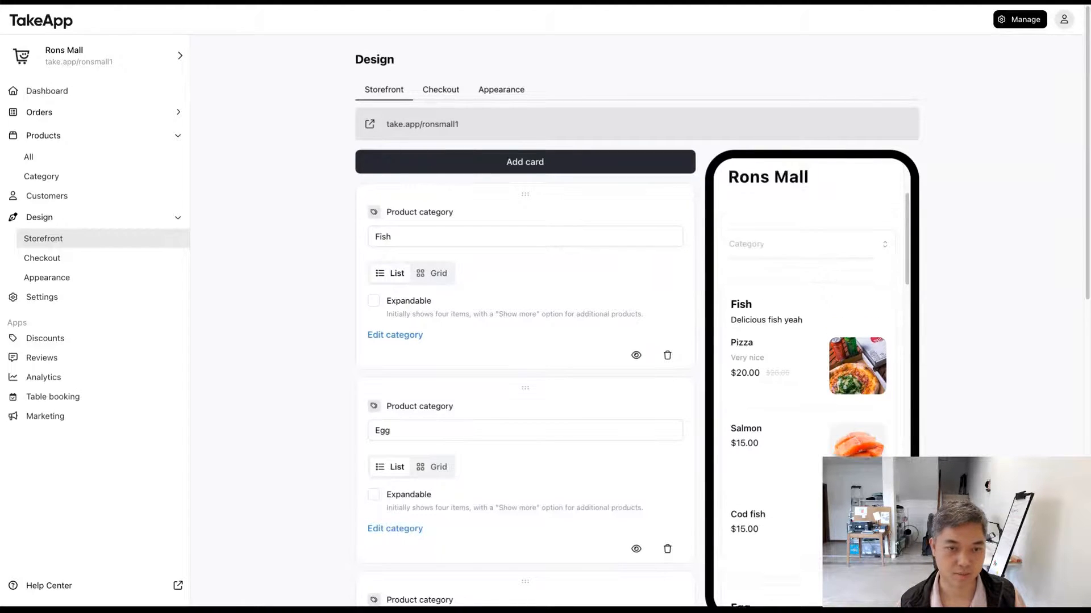
Step: Add a link card to the storefront with the title "Join our WhatsApp group"
click(404, 165)
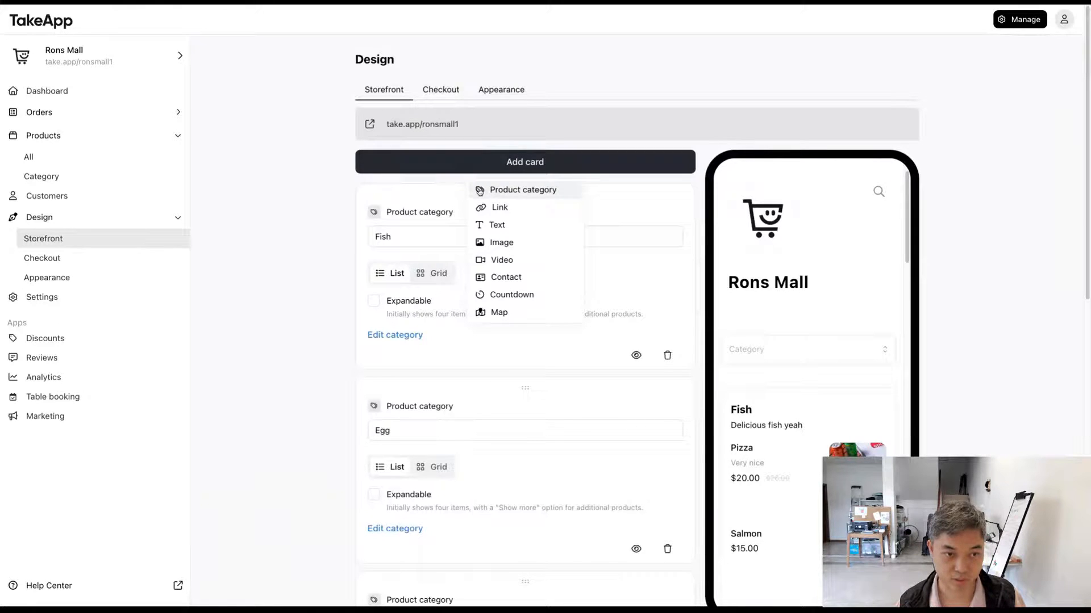
click(550, 212)
click(507, 234)
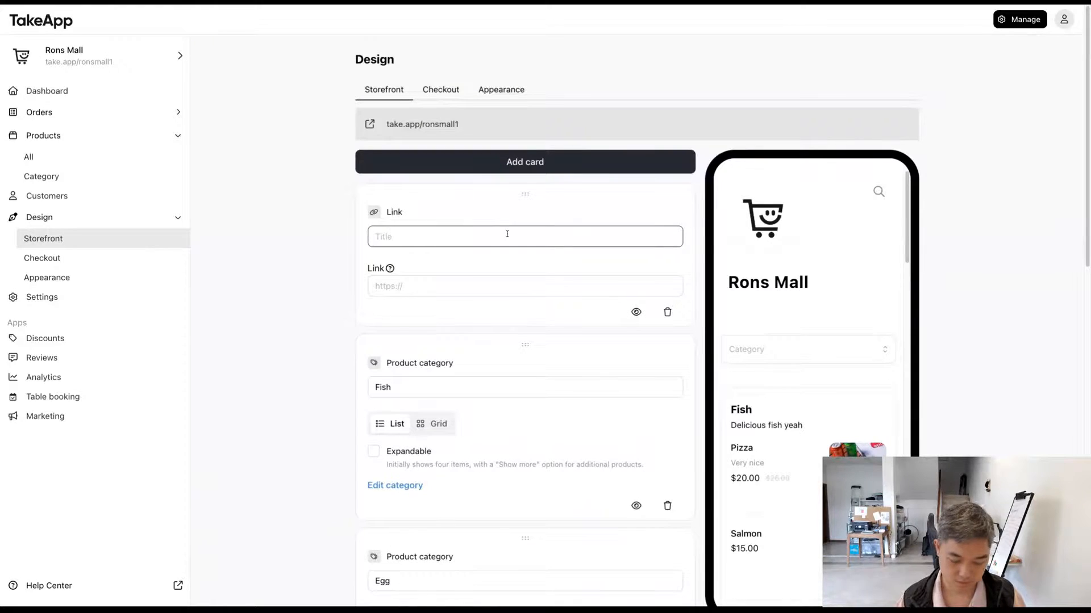
text(Joi )
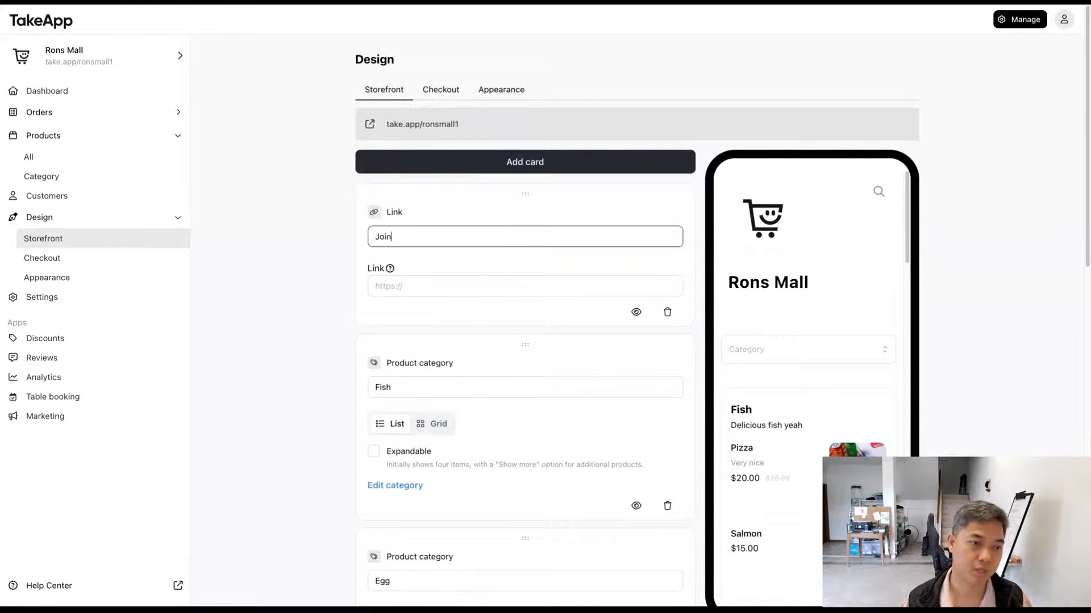
text( our WhatsApp )
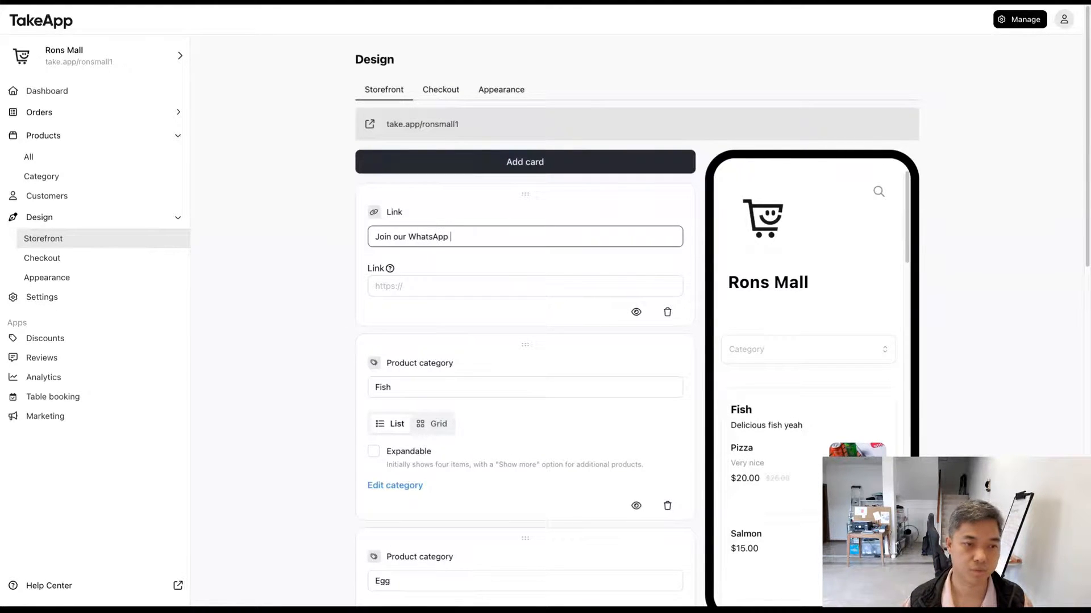
text(group)
key(Tab)
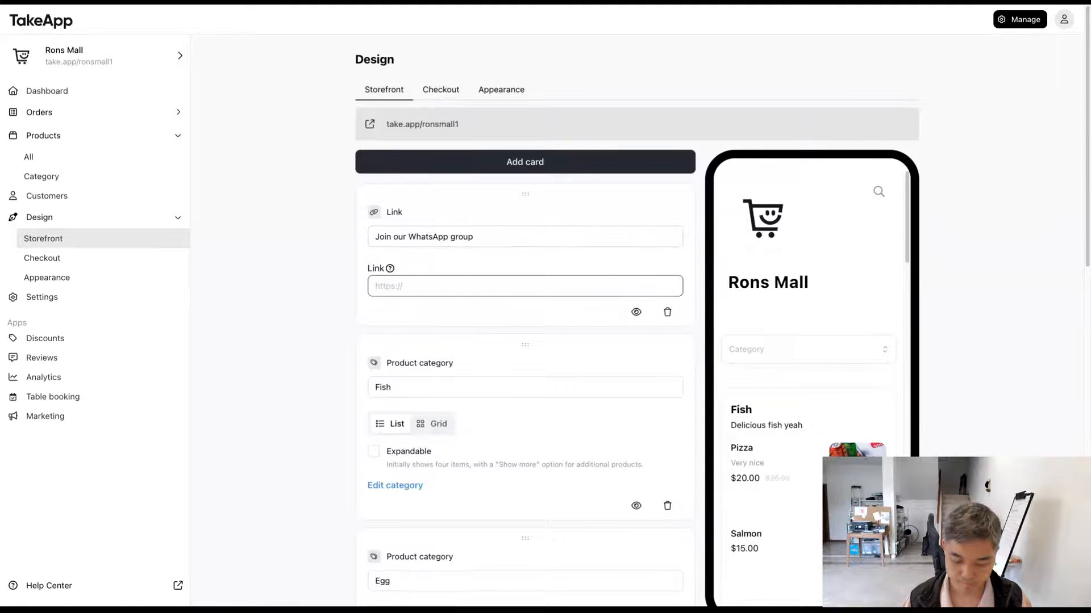
key(BackSpace)
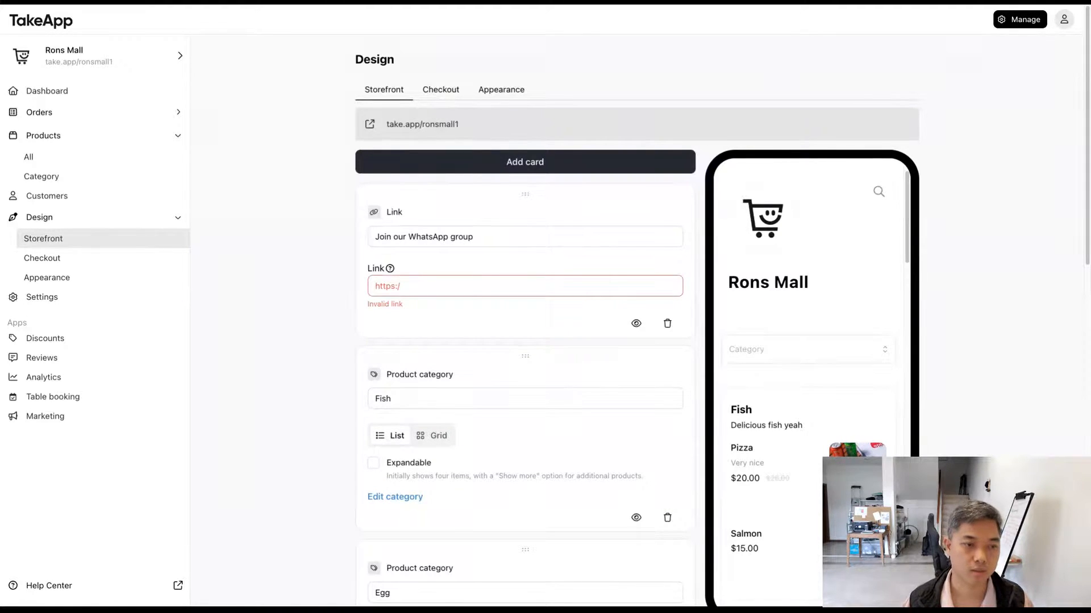
text(/take.)
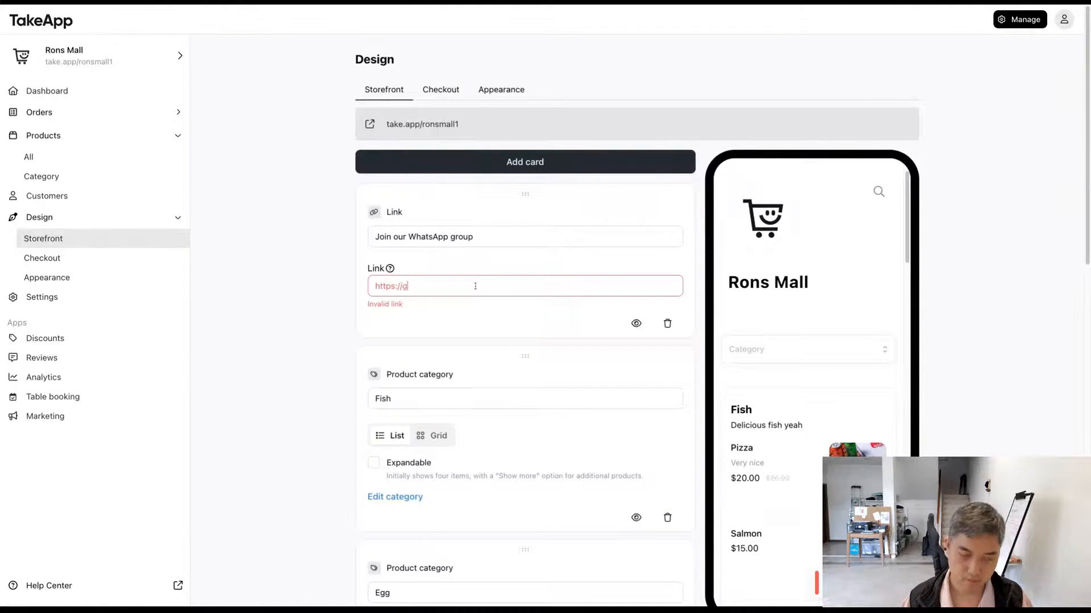
text(app)
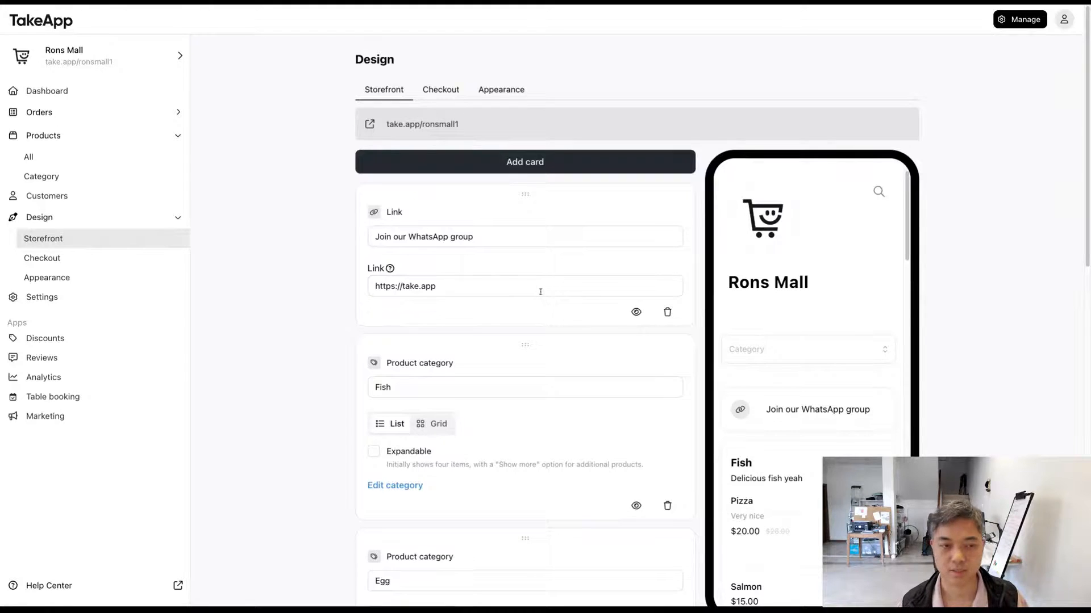
drag(475, 293, 349, 285)
click(385, 304)
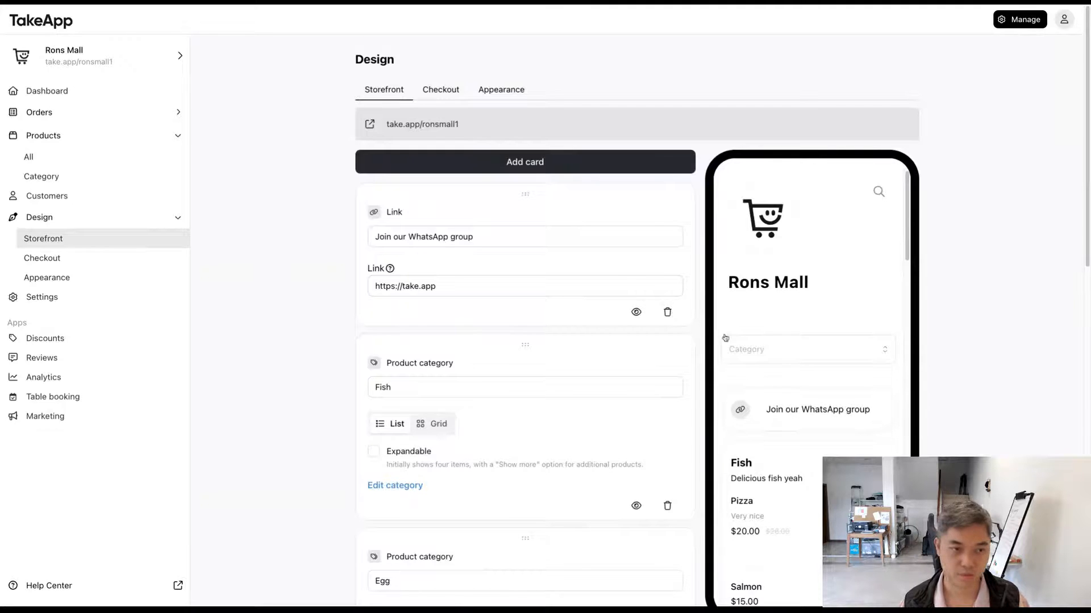
Step: Add an image card to the storefront with the title "Our amazing pizza"
click(415, 164)
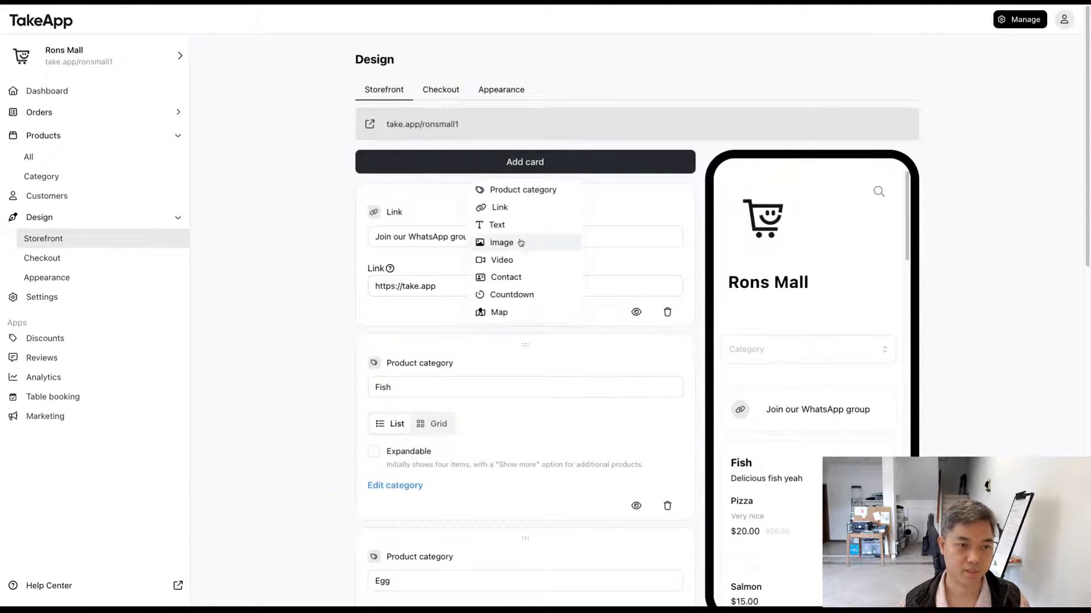
click(561, 245)
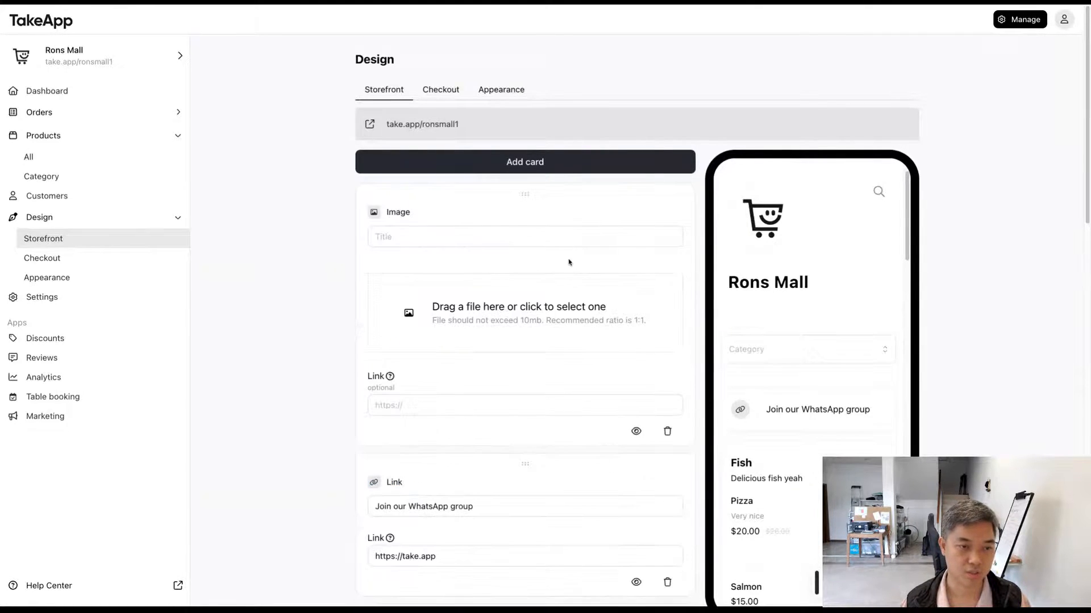
click(518, 239)
text(C)
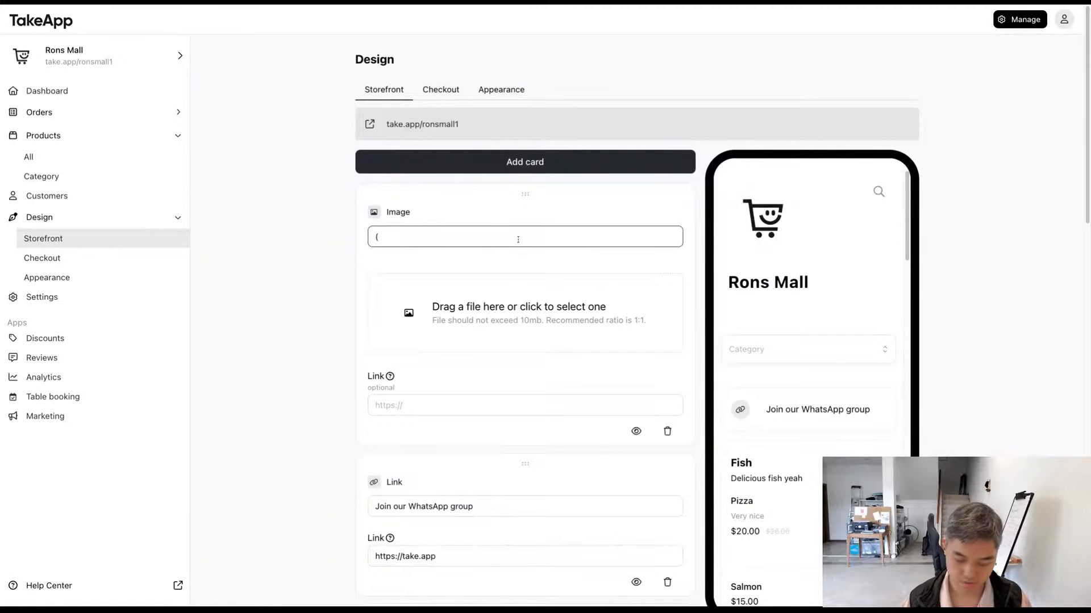
text(ur amaz)
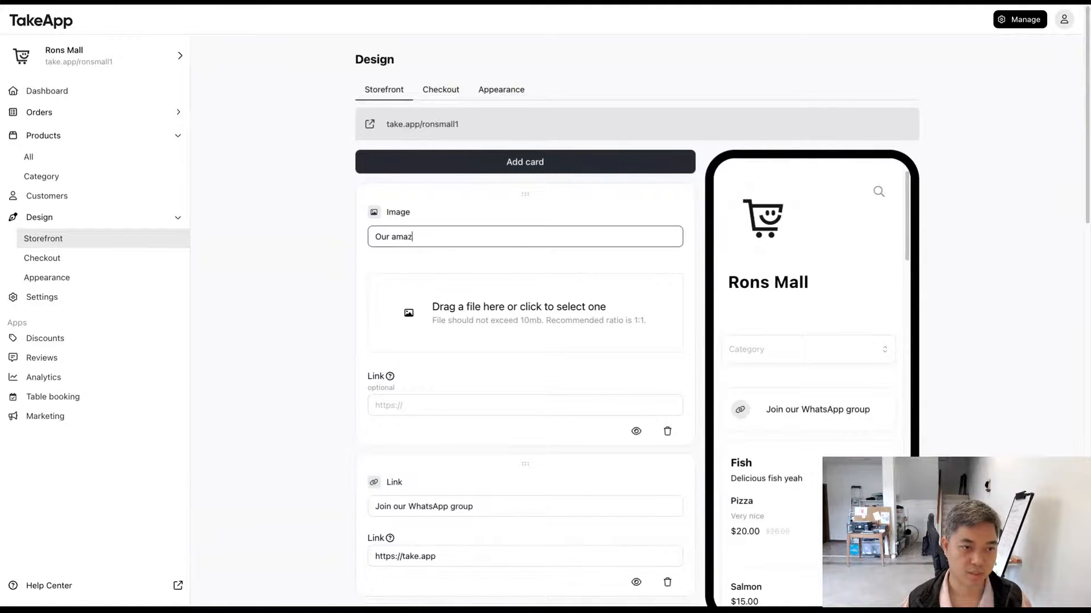
text(ing pizza)
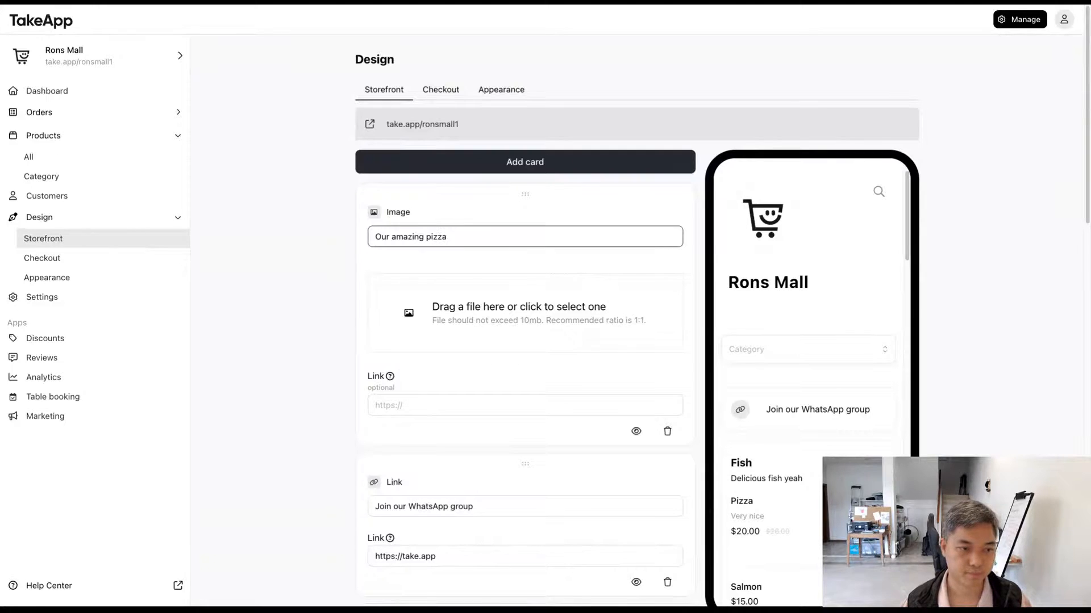
Step: Upload the pizza photo to the "Our amazing pizza" card and check it in the storefront preview
click(520, 322)
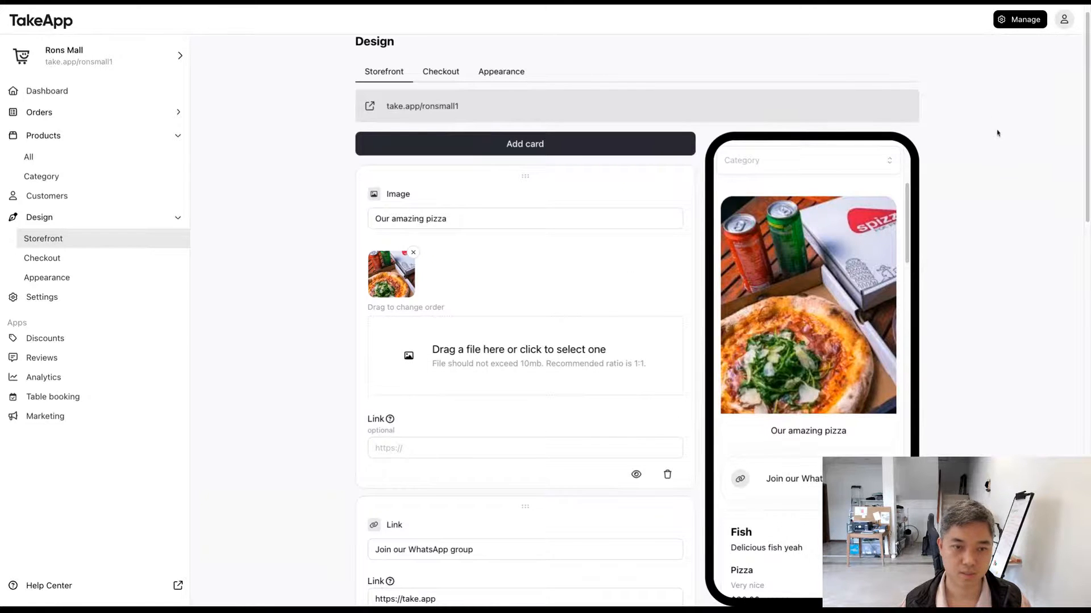
scroll(877, 275, up, 2)
scroll(877, 273, down, 2)
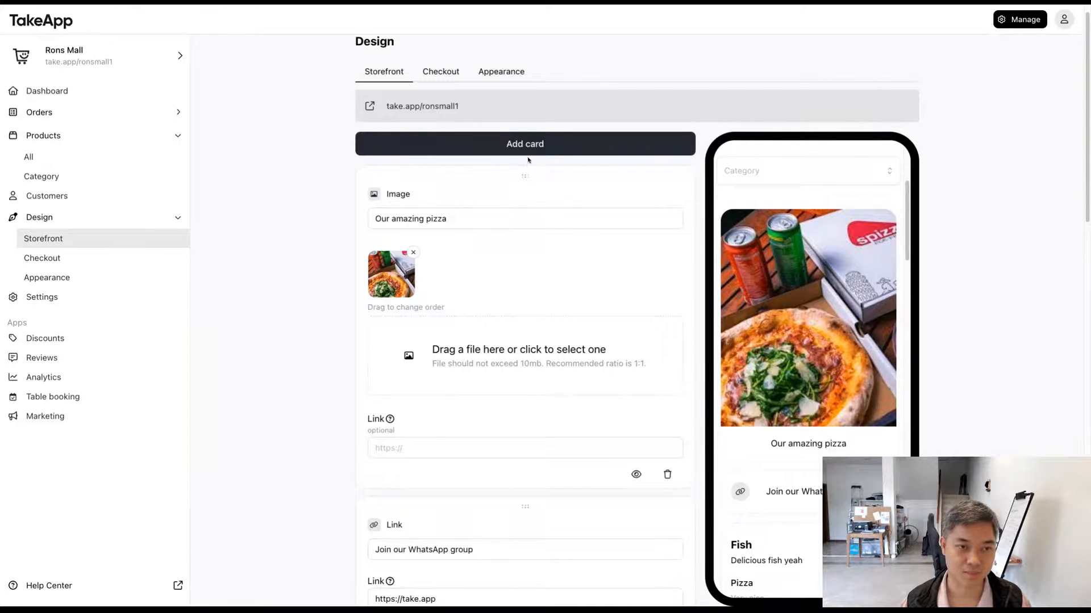
Step: Add a map card, search for "raffles hotel", choose the Raffles Hotel in Jakarta as its location and check the preview
click(573, 144)
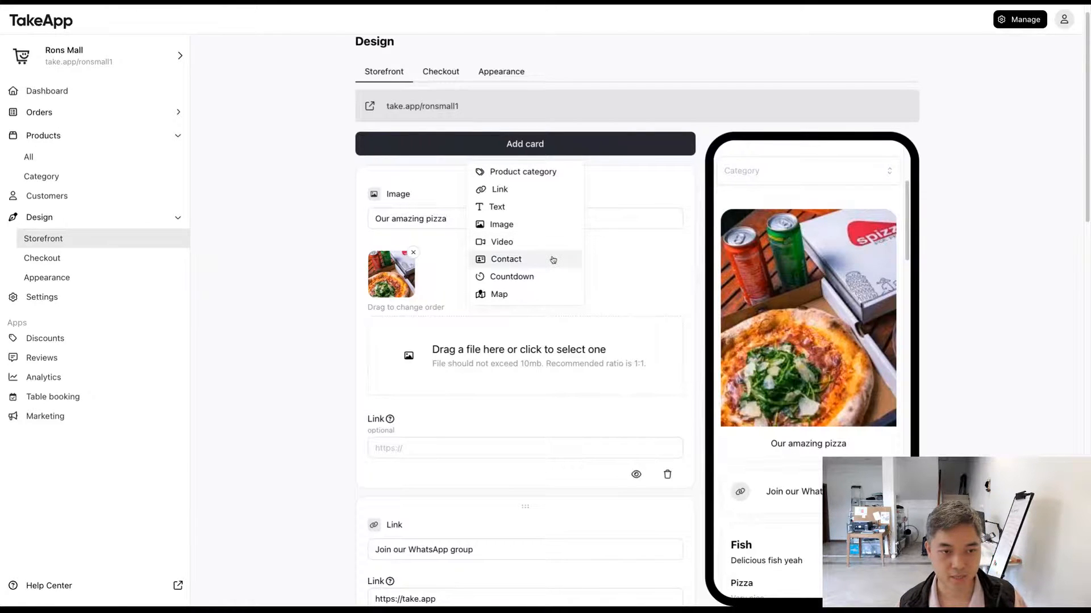
click(549, 295)
click(492, 221)
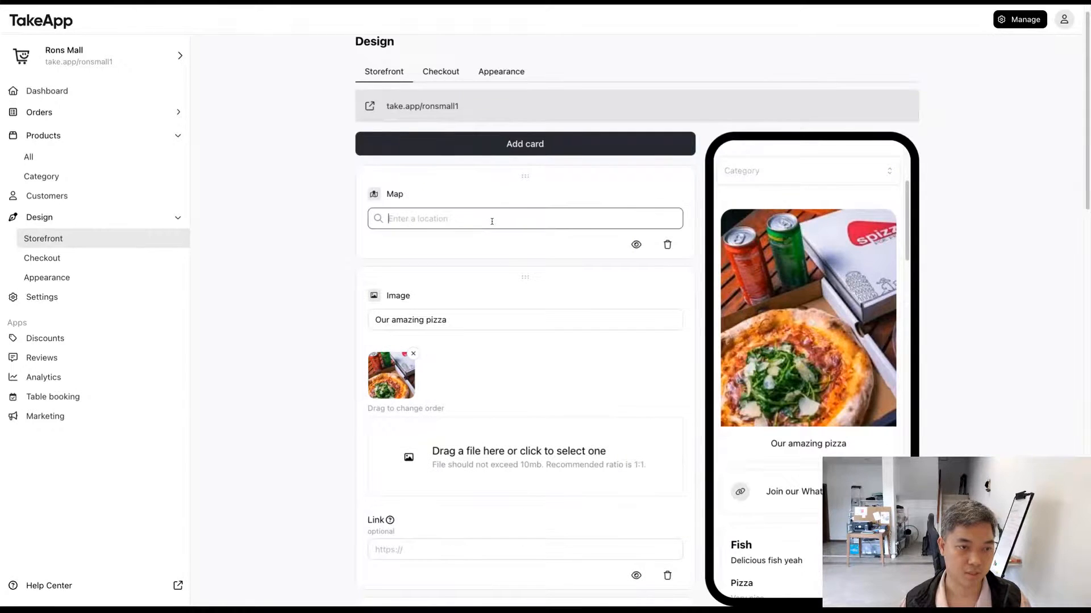
text(ra)
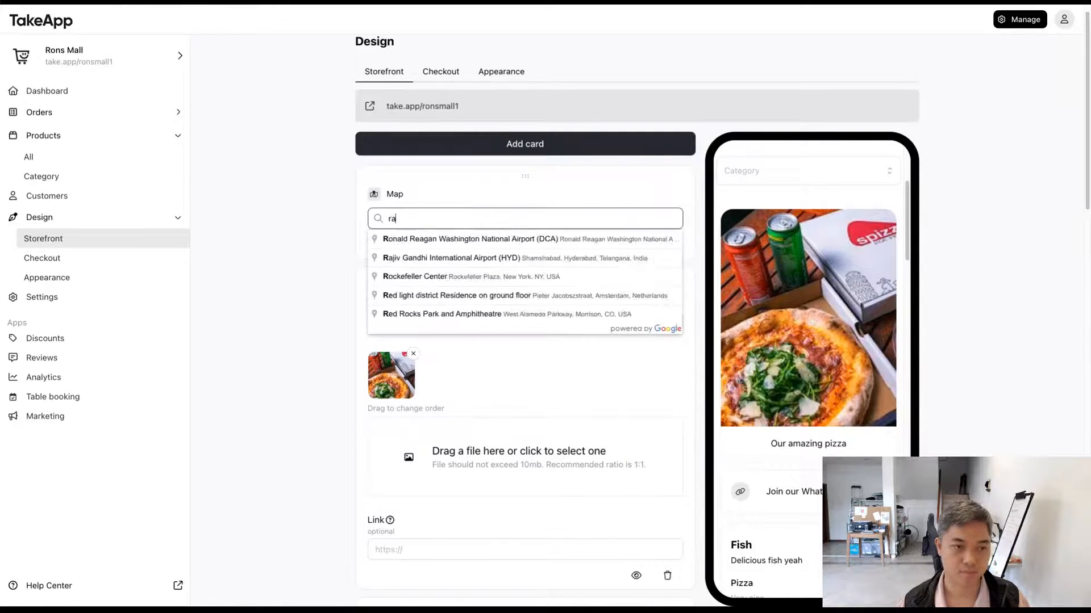
text(ffles)
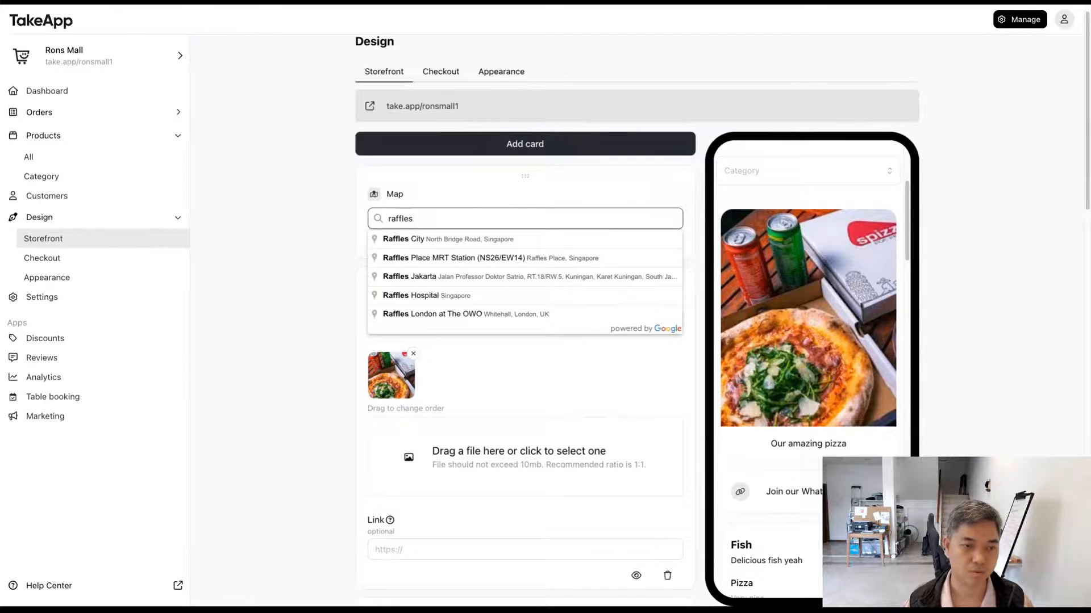
text( hotel)
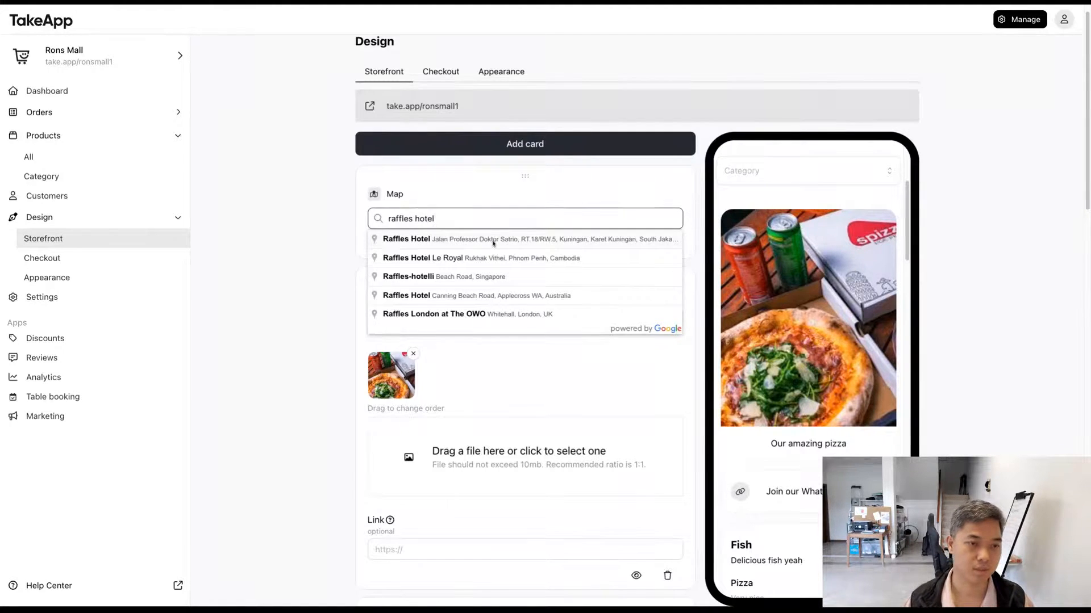
click(493, 243)
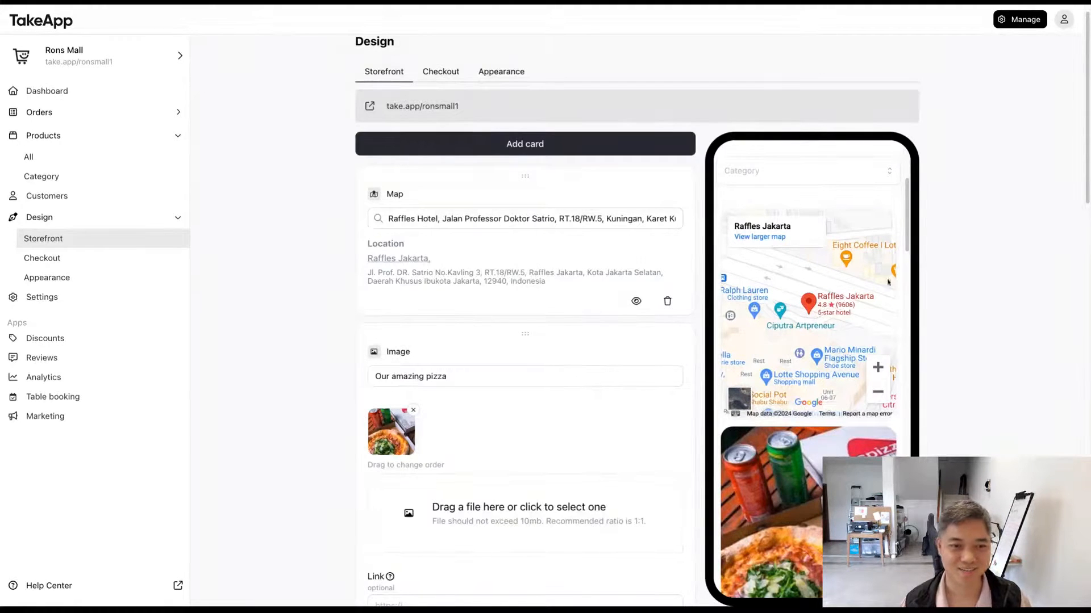
scroll(834, 307, up, 2)
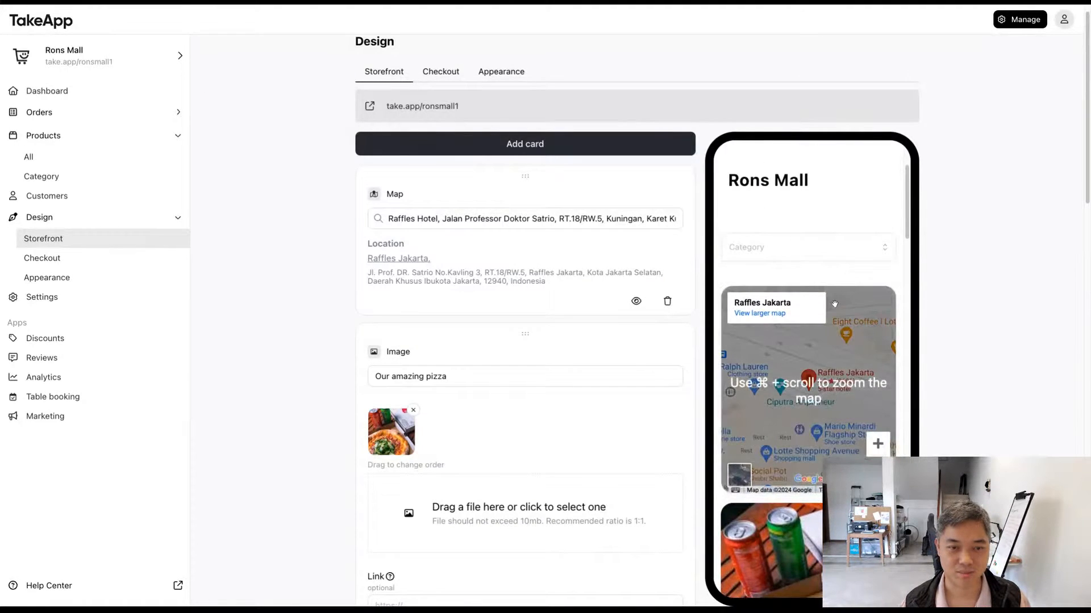
scroll(835, 302, down, 2)
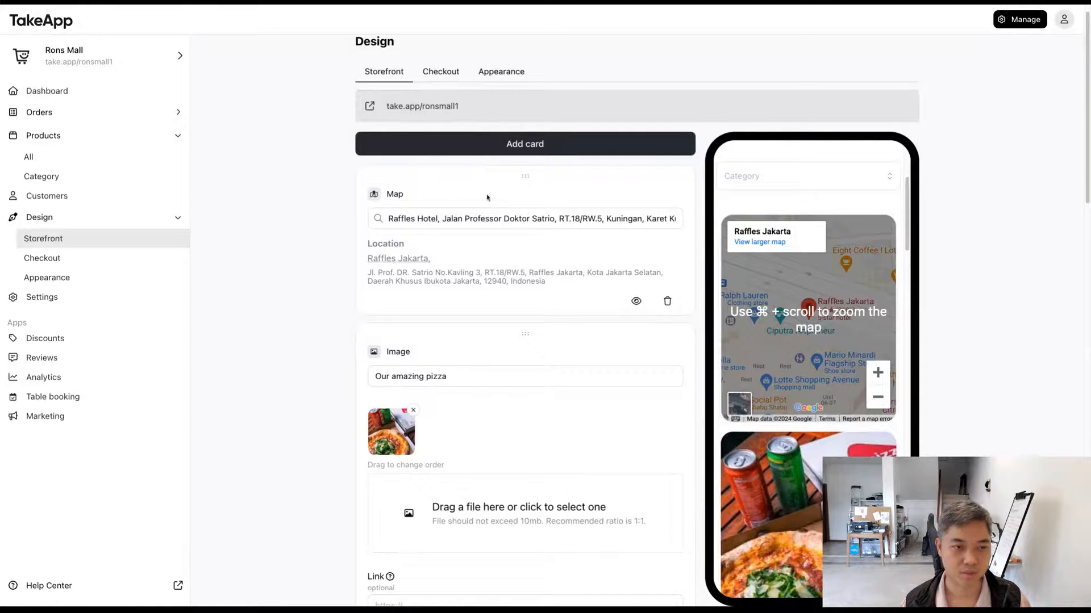
Step: Move the map card directly below the "Our amazing pizza" image card and check the card order in the storefront preview
drag(534, 166, 541, 399)
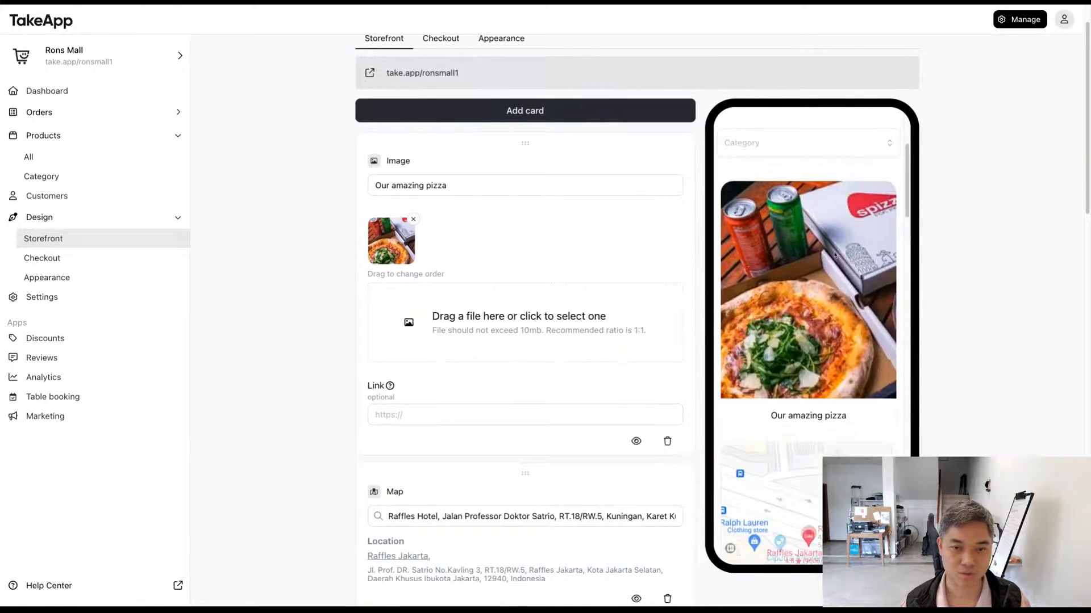
scroll(825, 246, down, 5)
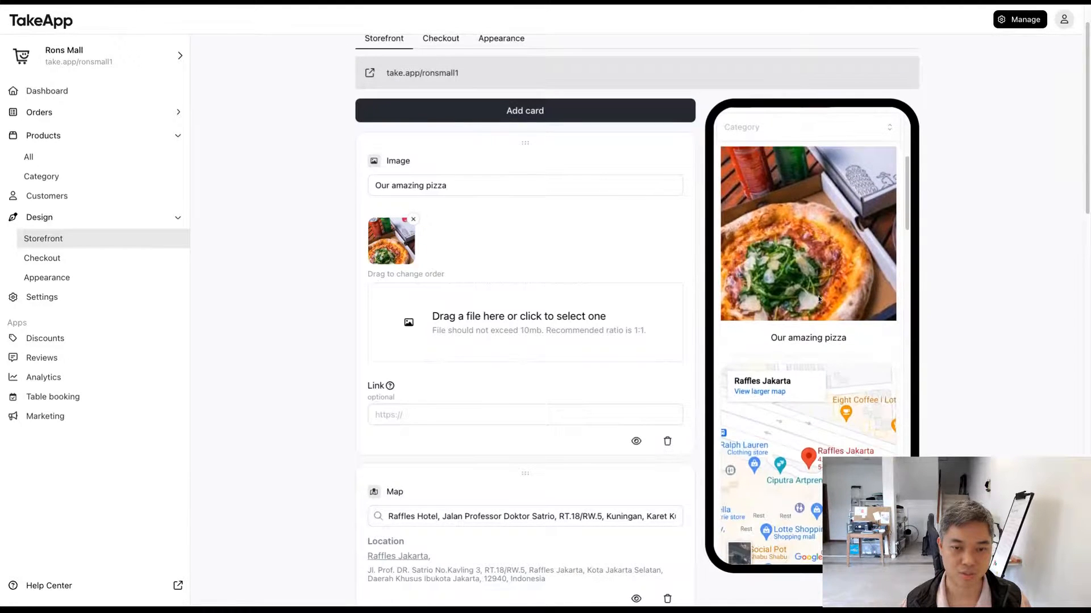
scroll(821, 308, down, 4)
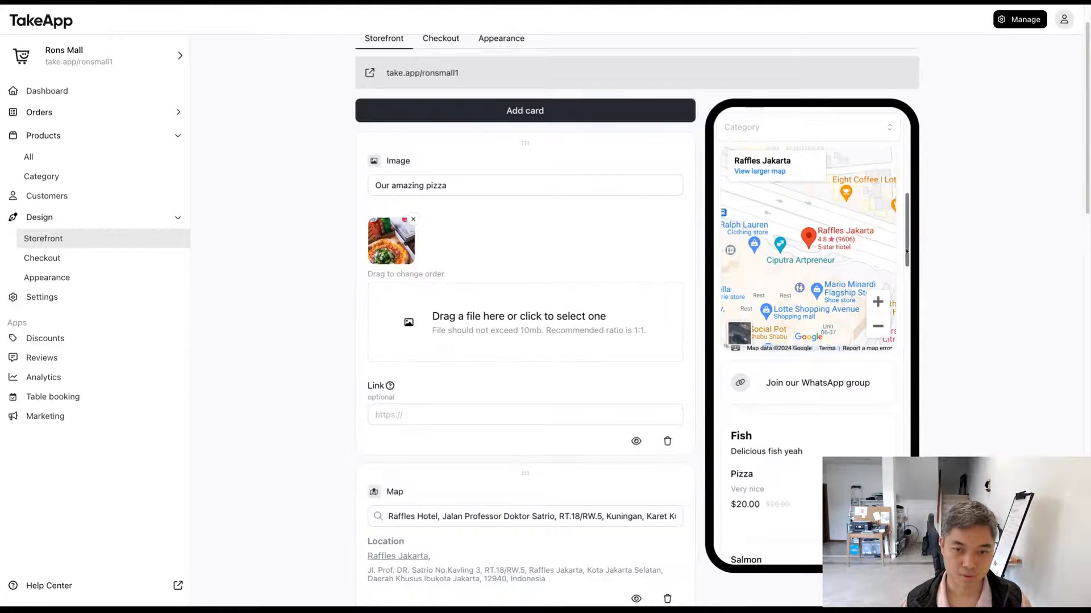
drag(908, 250, 914, 167)
scroll(578, 342, up, 1)
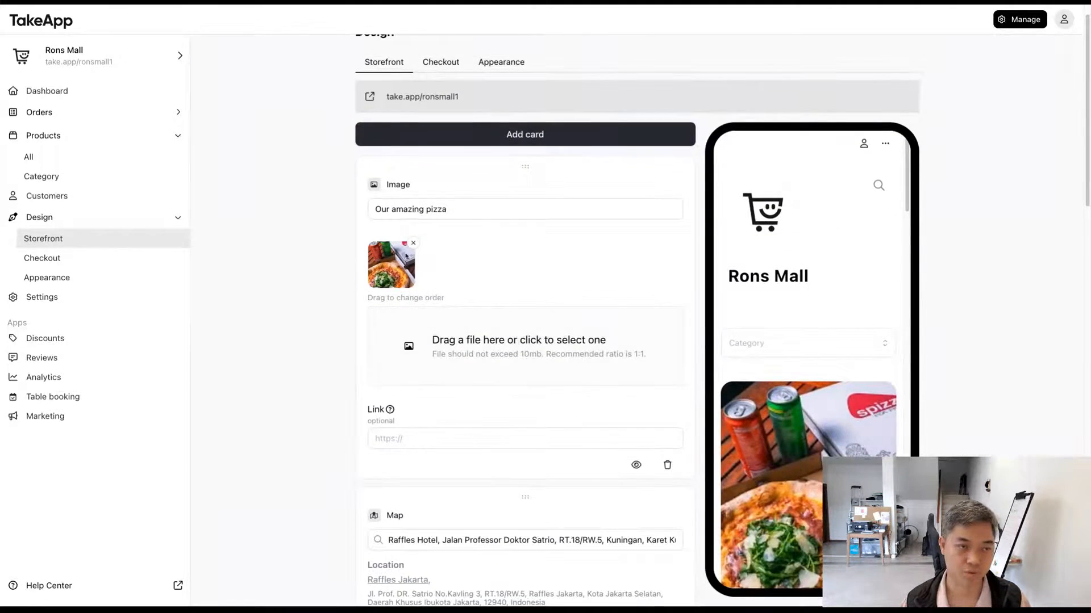
Step: Set the store profile's description to "This is great pizza place" in the appearance settings and save it
scroll(369, 269, up, 1)
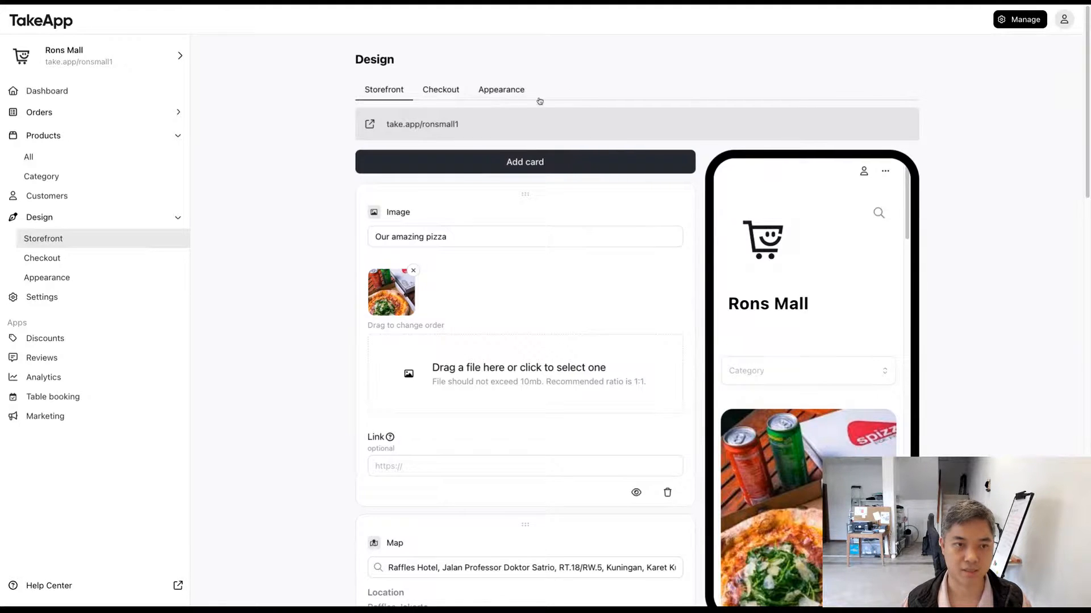
click(511, 91)
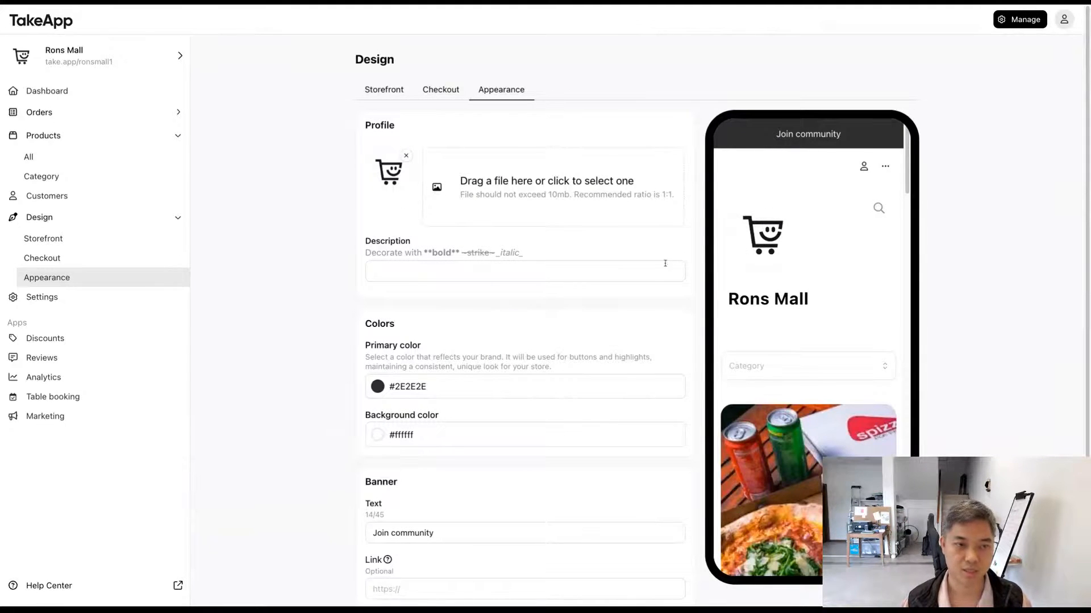
click(611, 274)
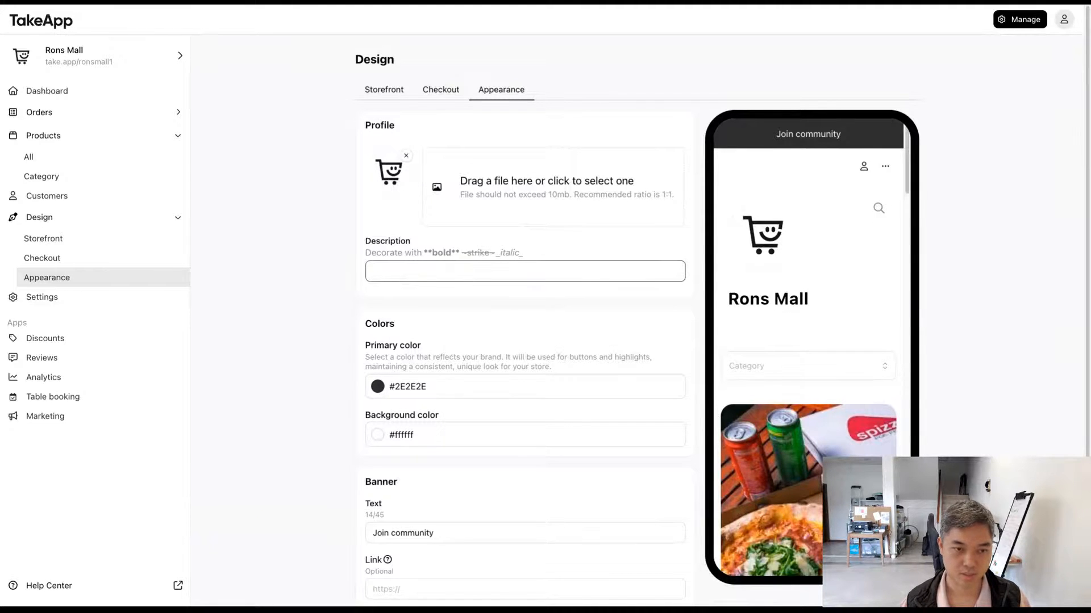
text(This is great re)
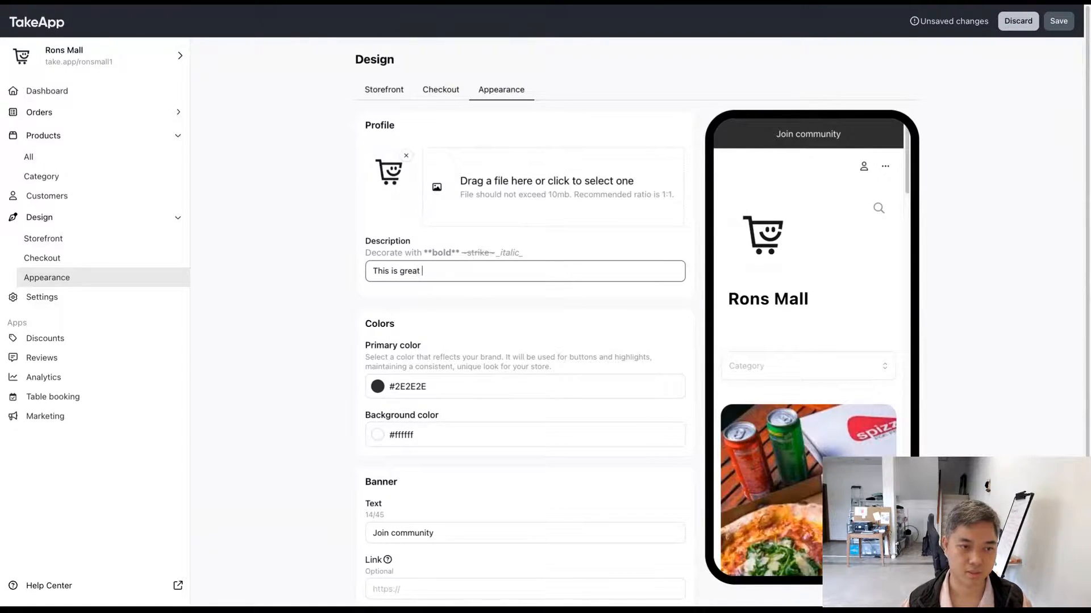
key(BackSpace)
key(BackSpace)
text(v)
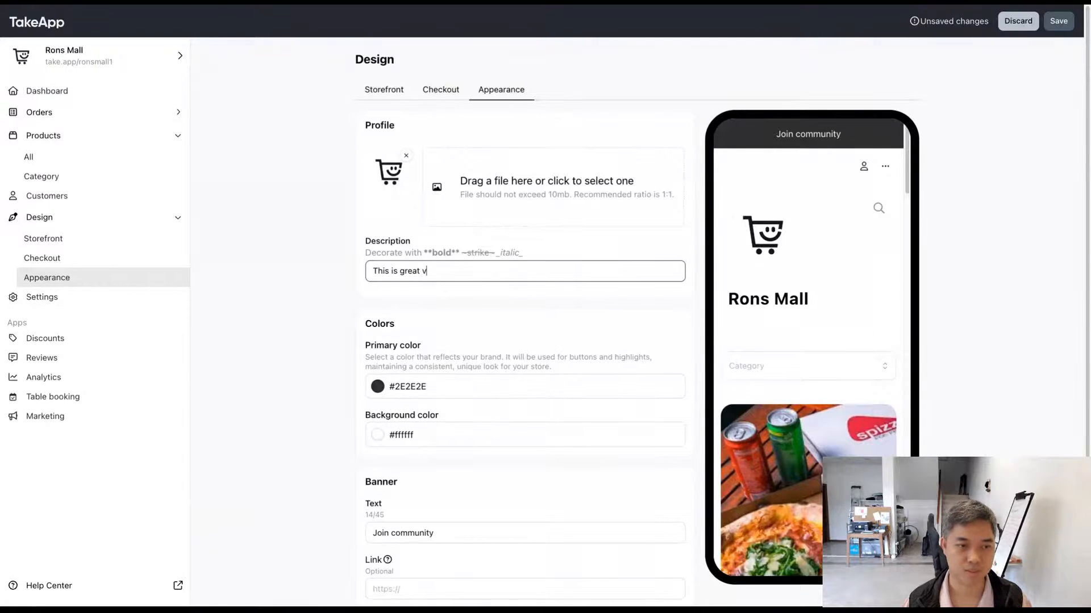
key(BackSpace)
text(pa)
text(izza place)
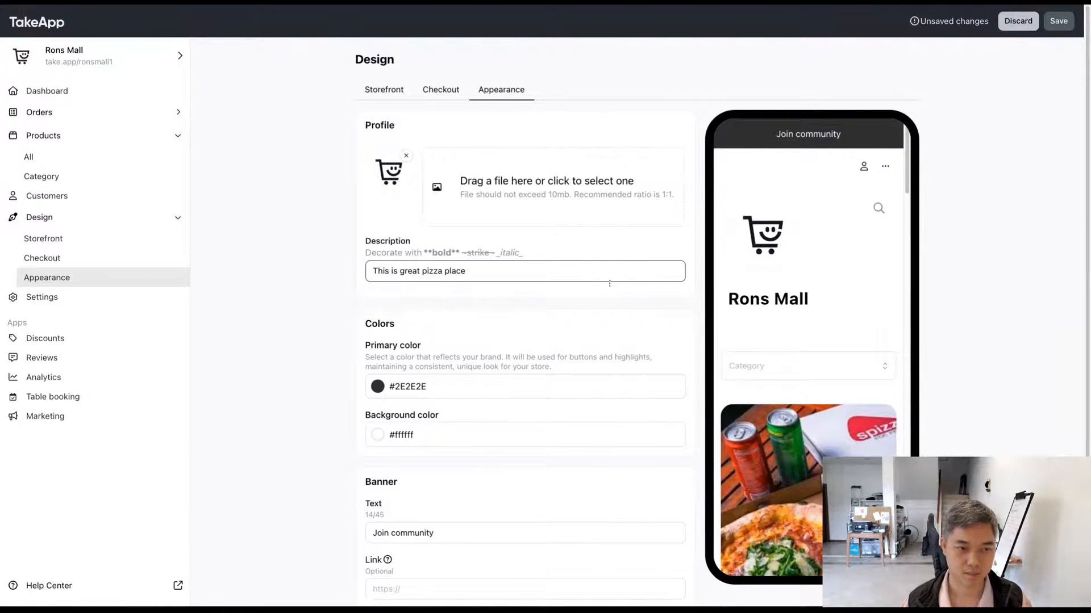
click(577, 292)
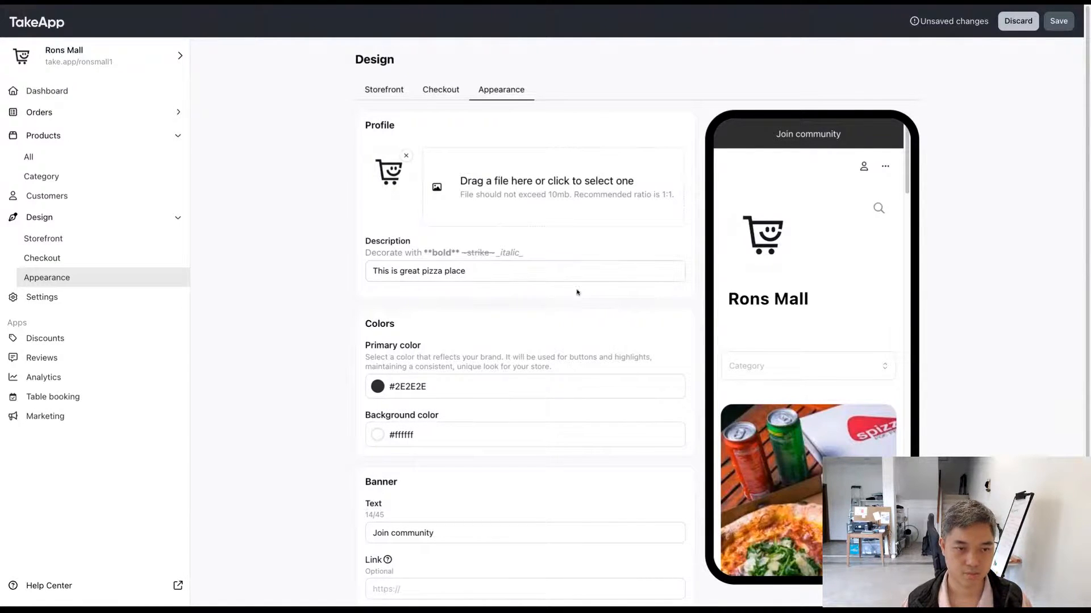
scroll(574, 293, down, 1)
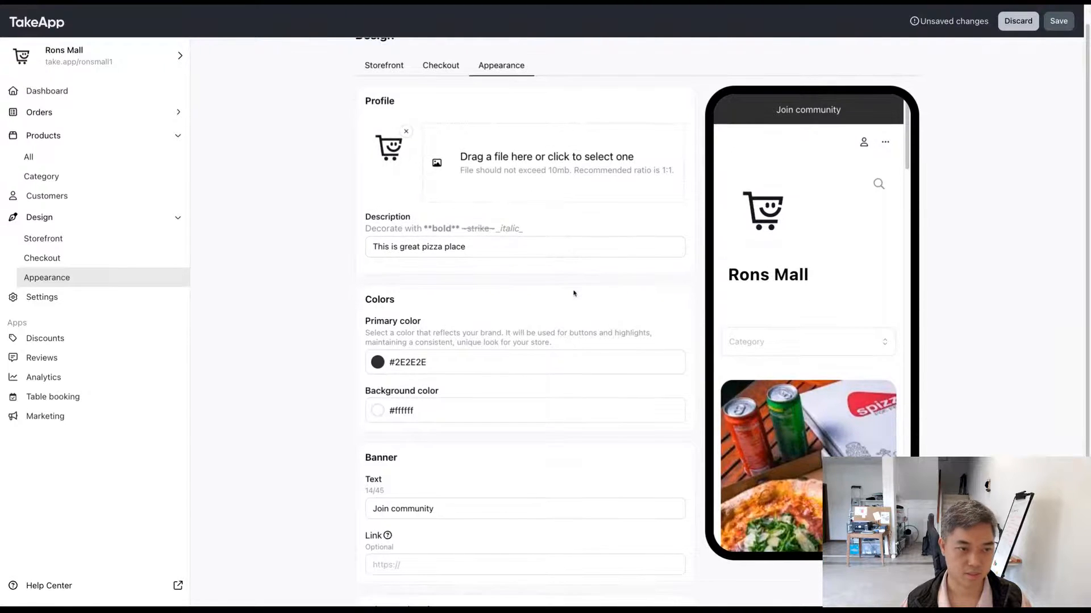
click(1058, 21)
Step: Check the new description in the storefront preview and open the Pizza product there
double_click(767, 299)
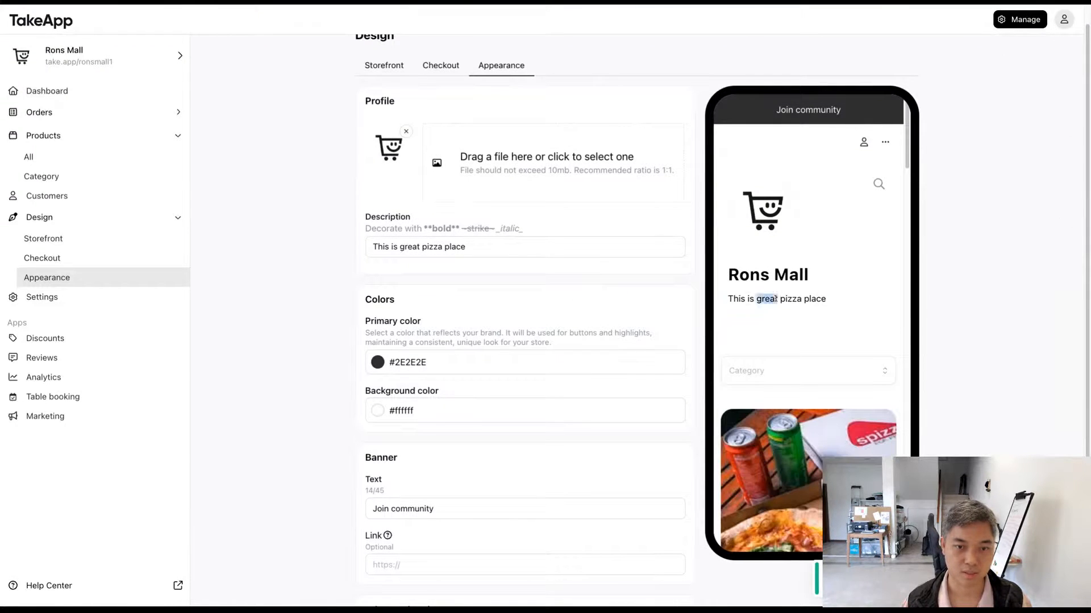
drag(766, 299, 762, 265)
click(387, 297)
scroll(386, 297, down, 1)
scroll(762, 265, down, 10)
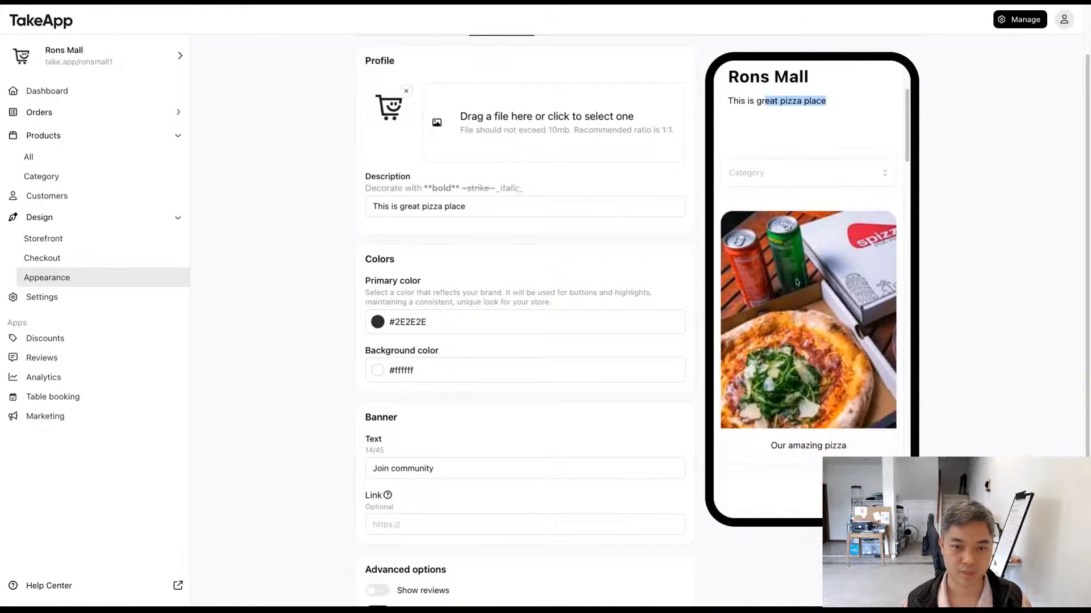
click(762, 284)
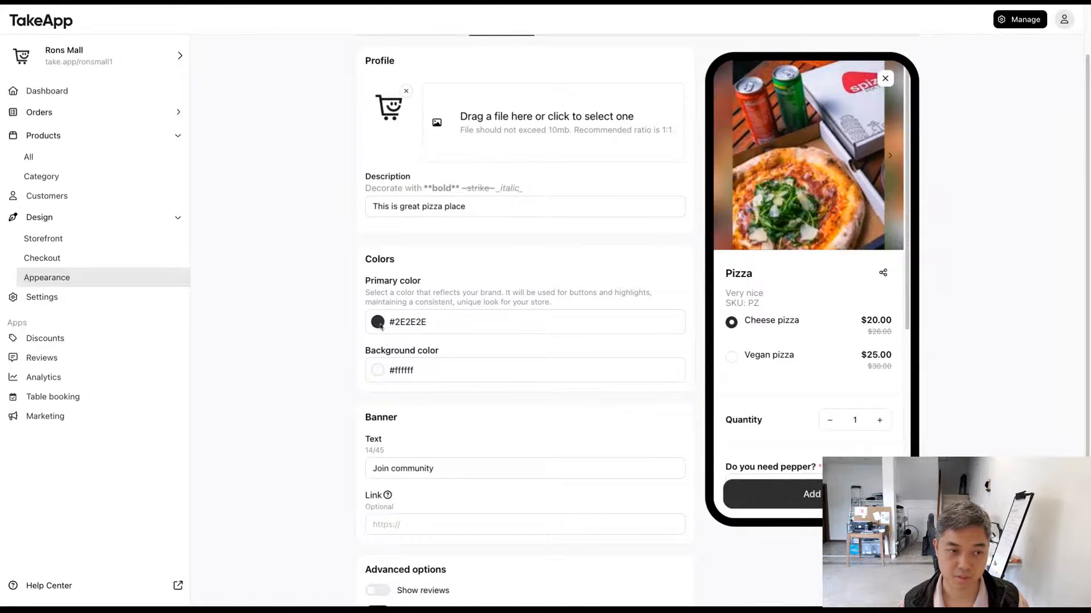
Step: Set the primary color to #ff0000 and the background color to #f2f2f2, save, and check the storefront preview
click(425, 322)
drag(500, 353, 523, 344)
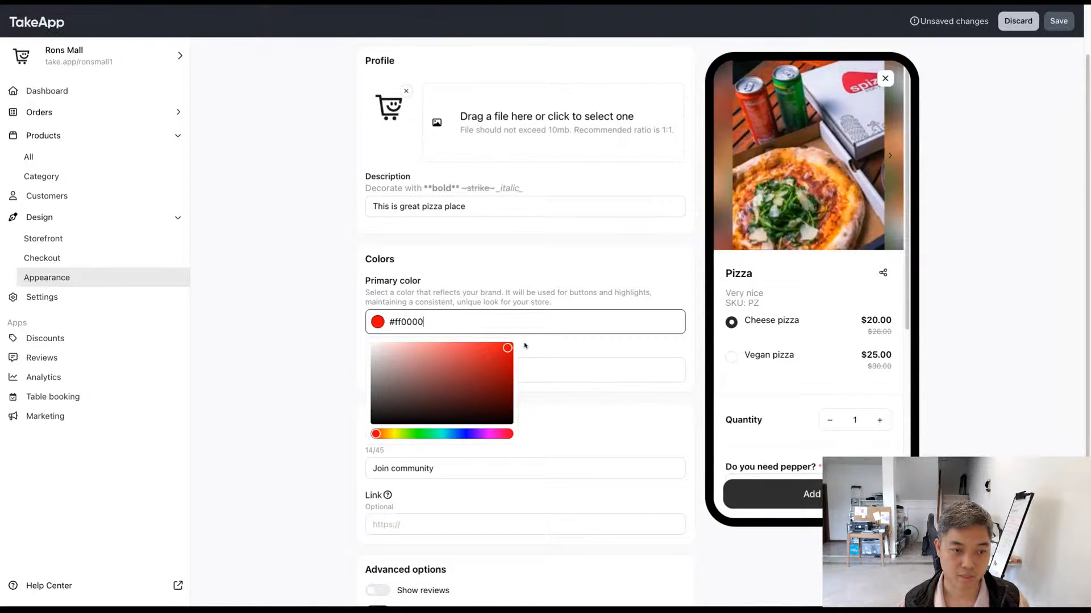
click(335, 351)
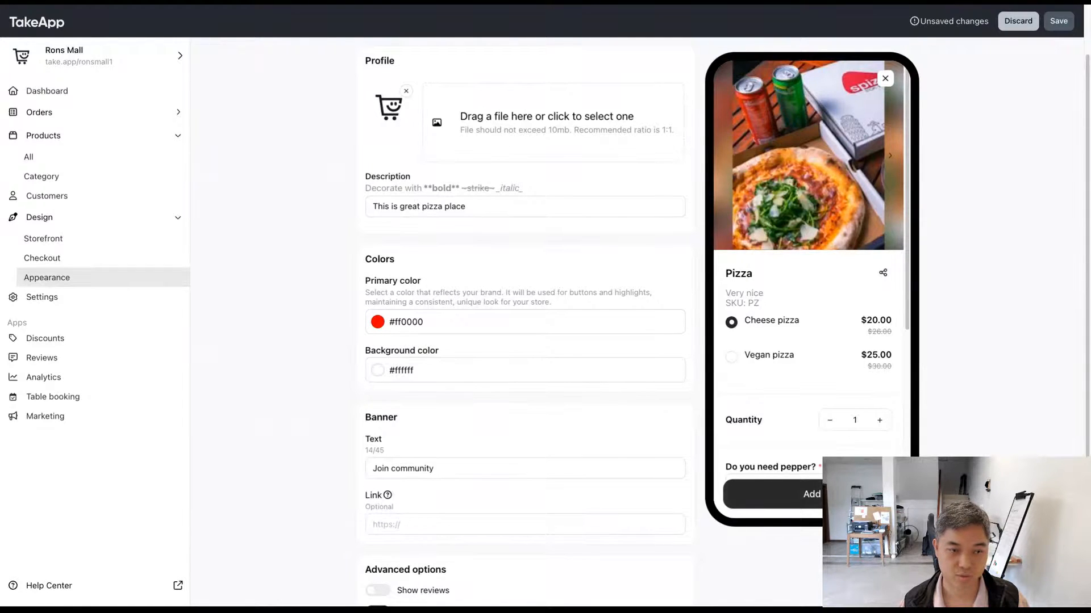
click(468, 366)
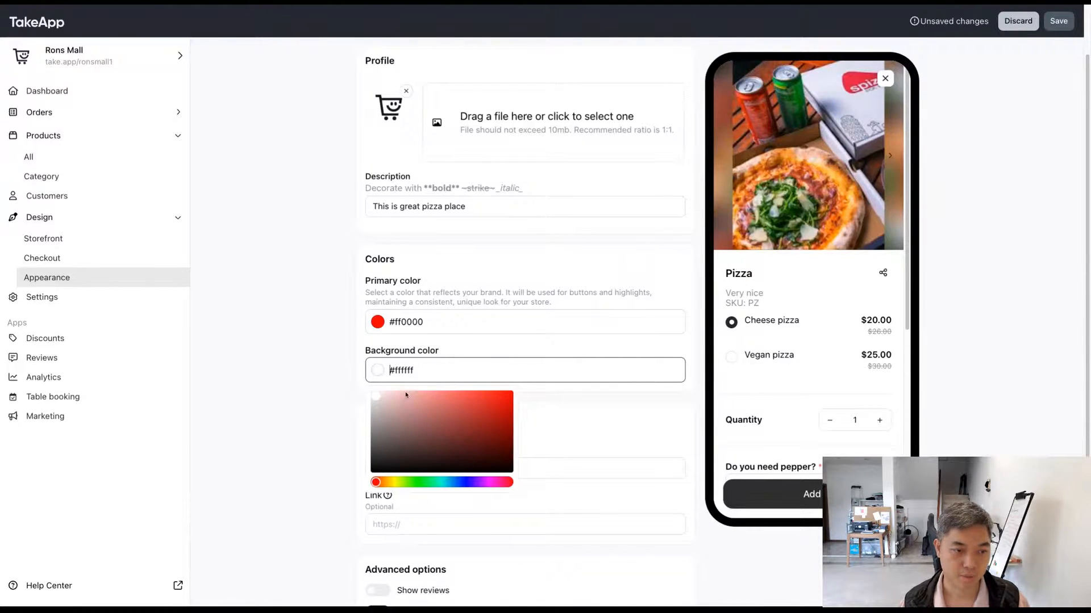
drag(385, 405, 363, 403)
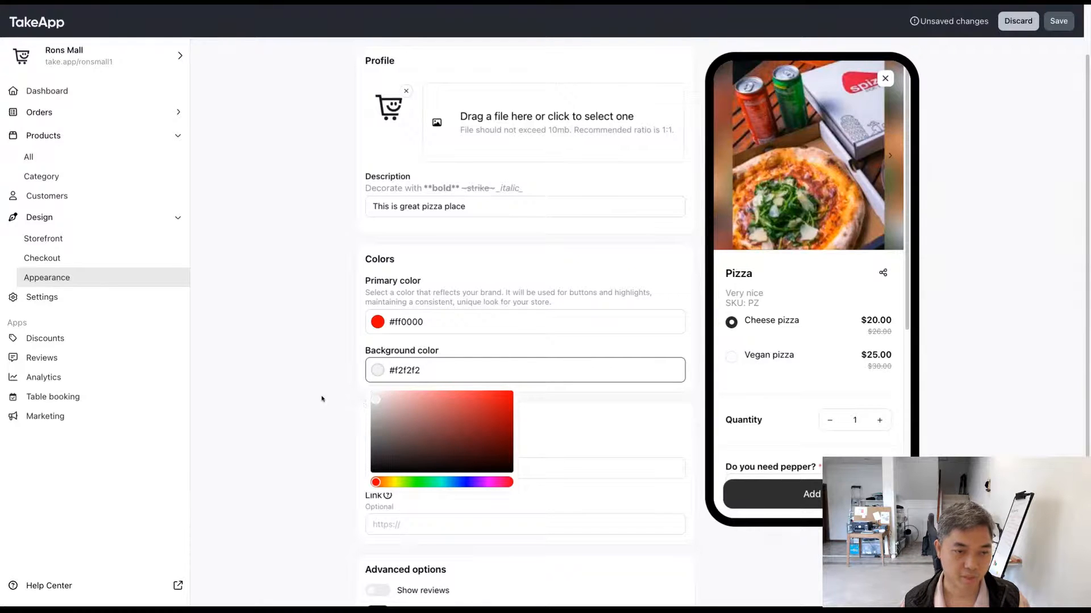
click(323, 399)
click(1058, 21)
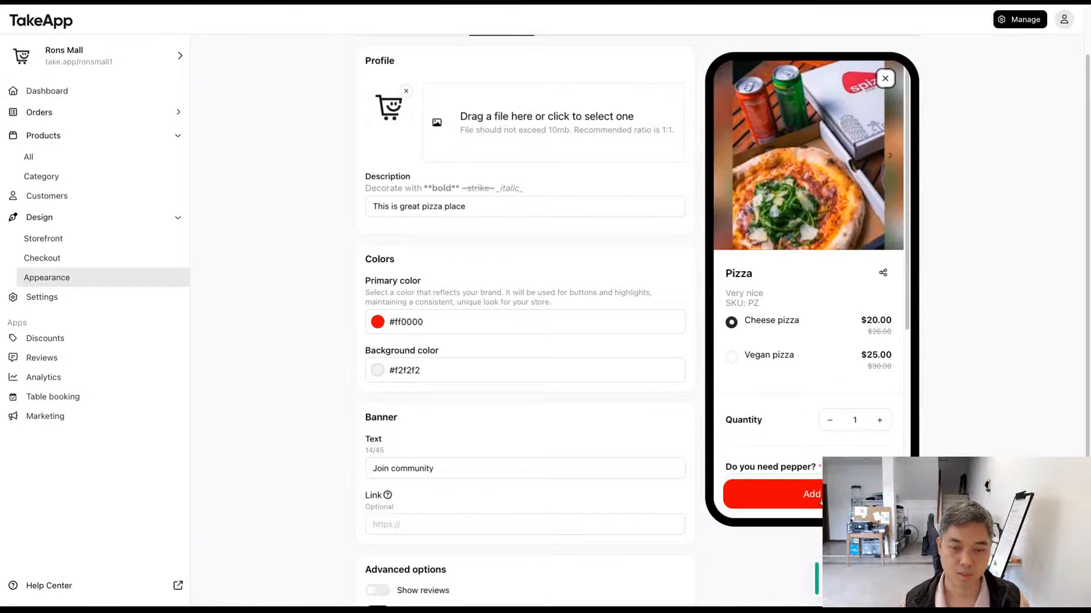
click(885, 78)
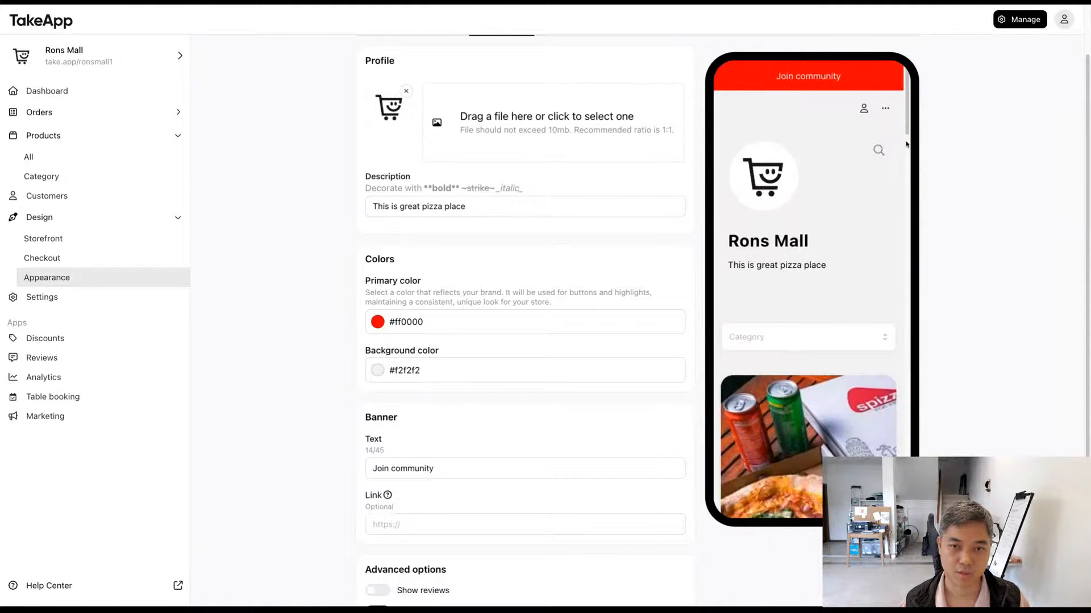
drag(907, 142, 922, 105)
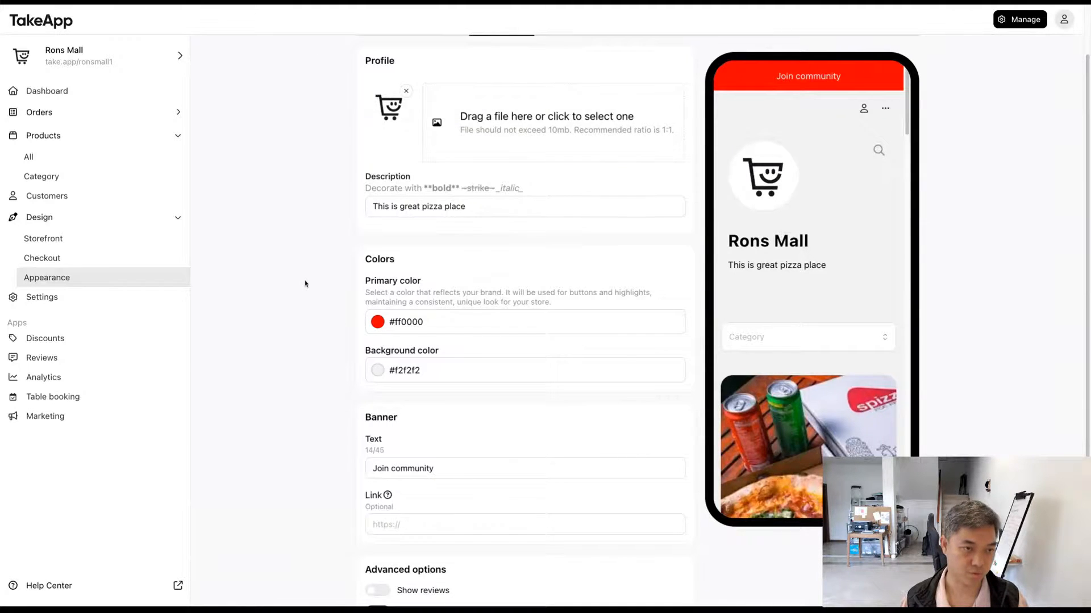
scroll(305, 283, up, 1)
scroll(307, 286, down, 4)
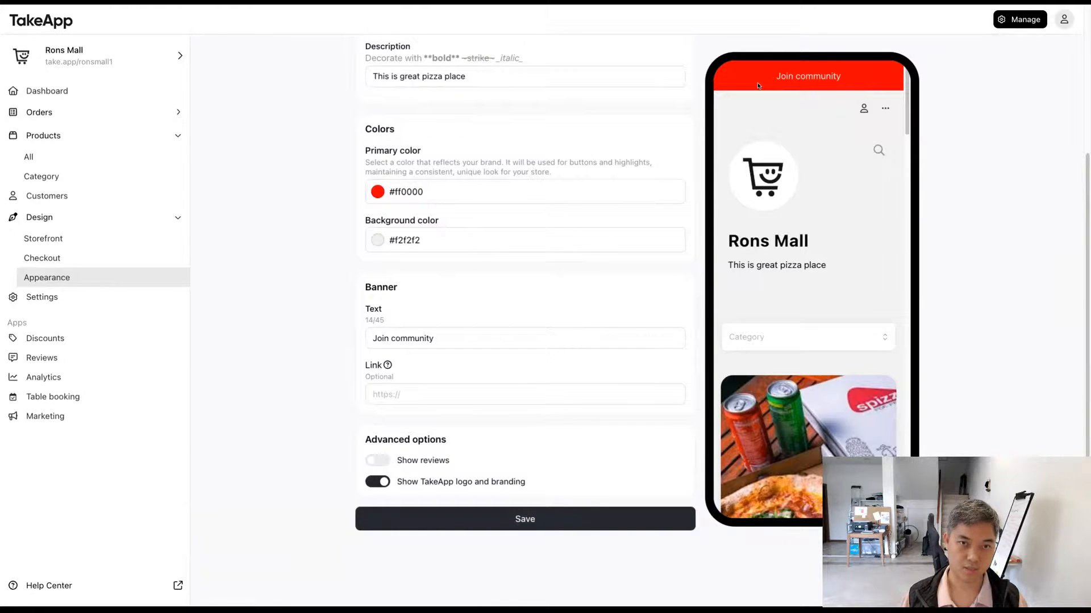
click(437, 340)
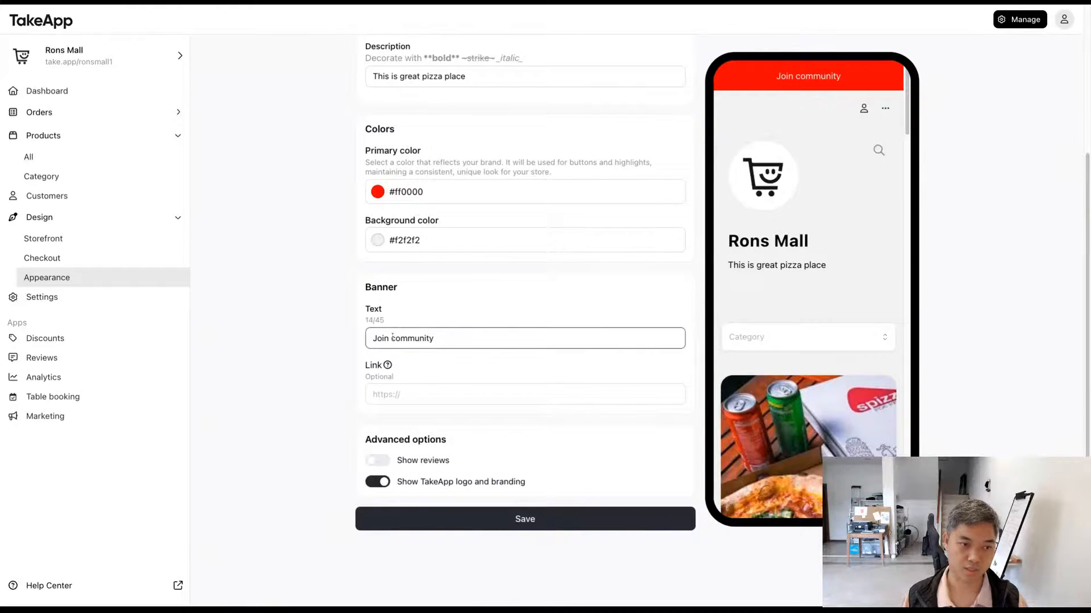
click(439, 395)
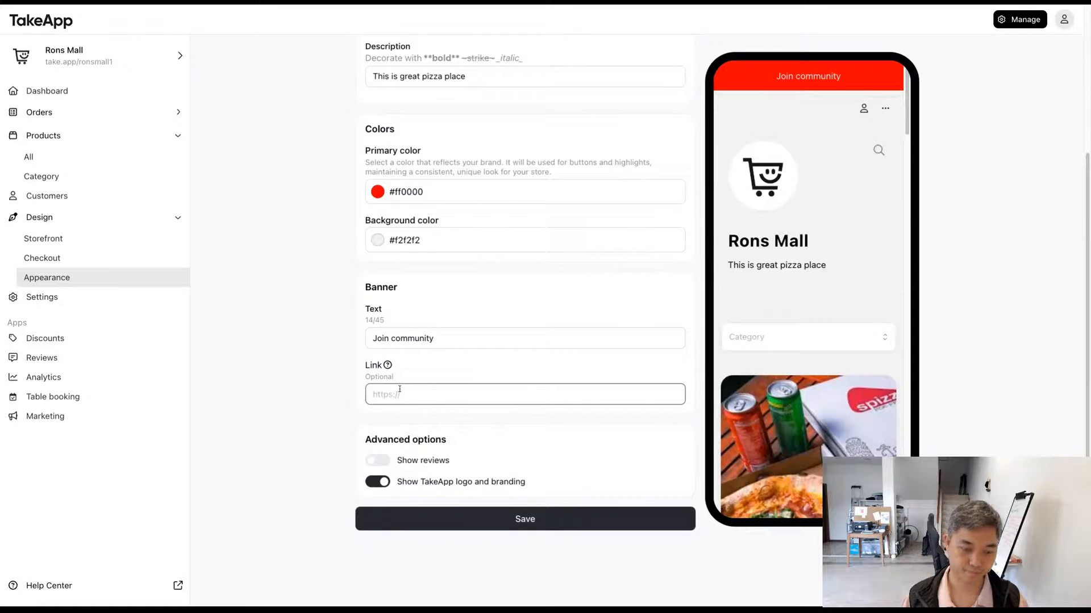
text(https:)
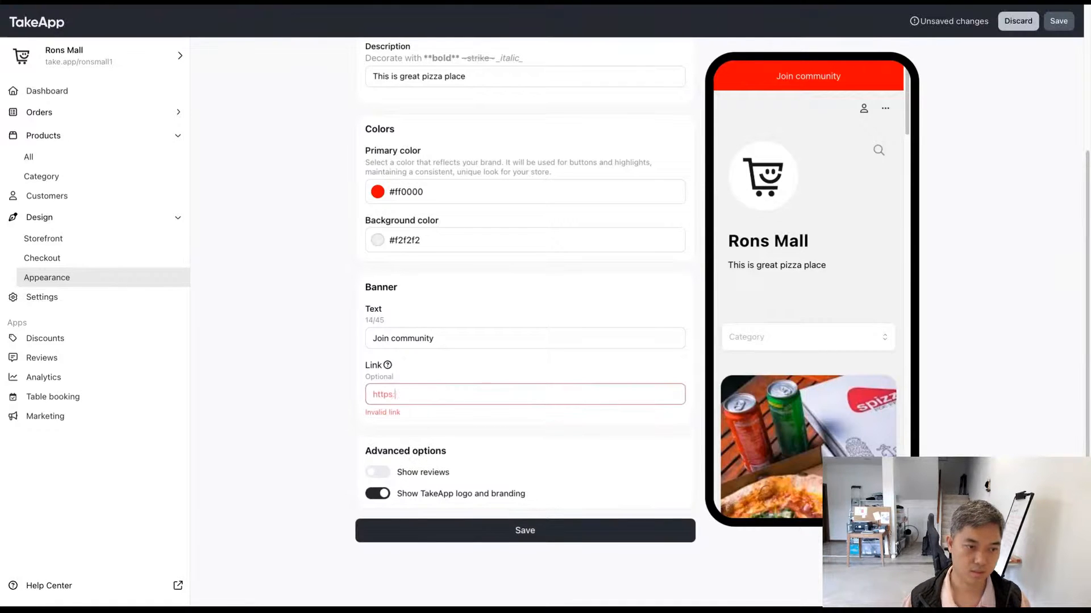
text(//google.com)
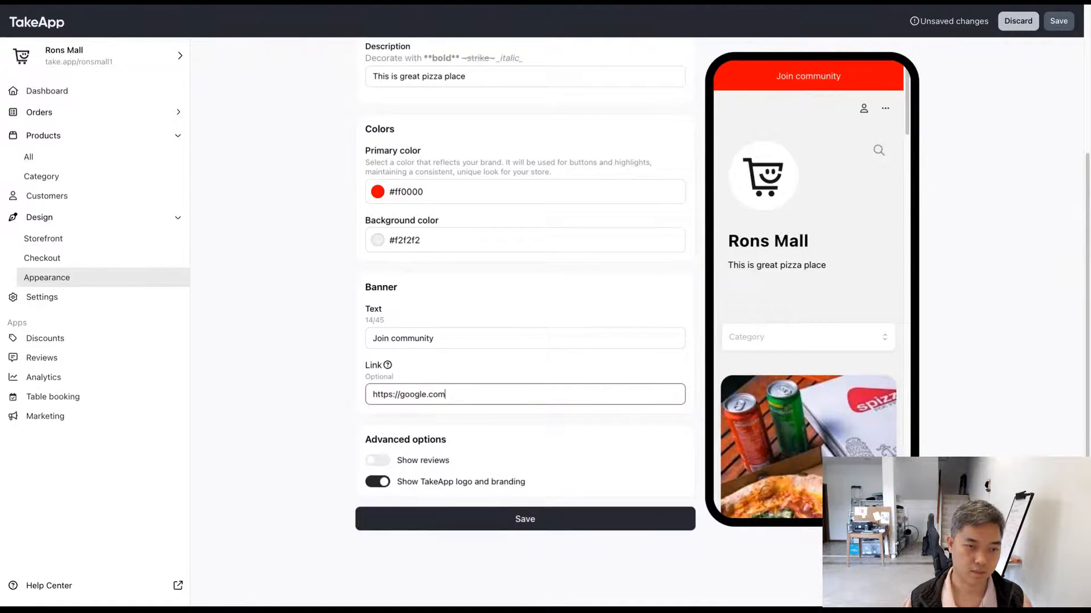
click(827, 94)
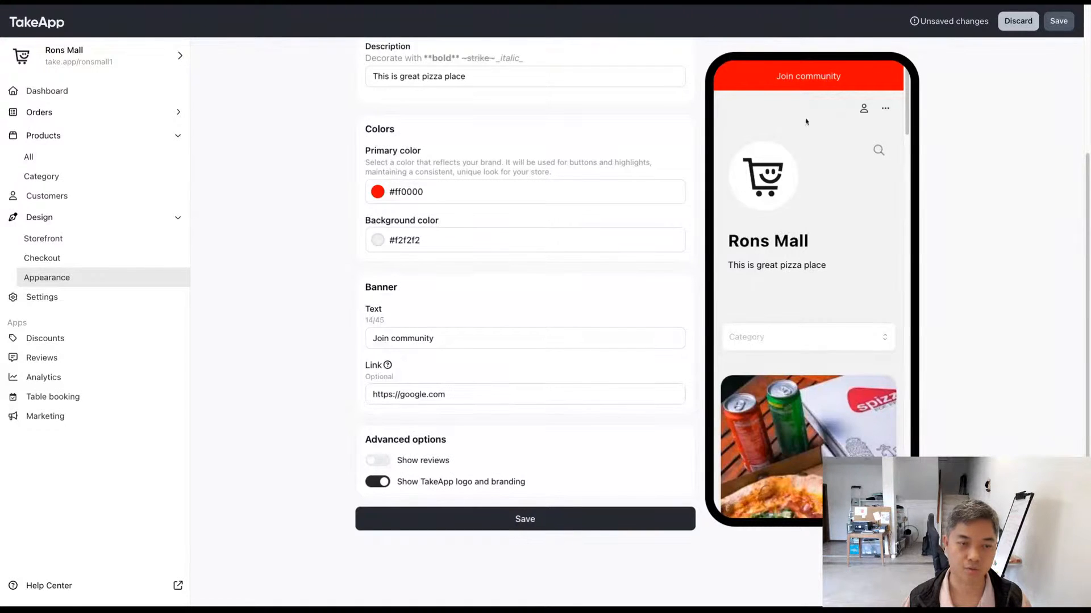
click(1057, 21)
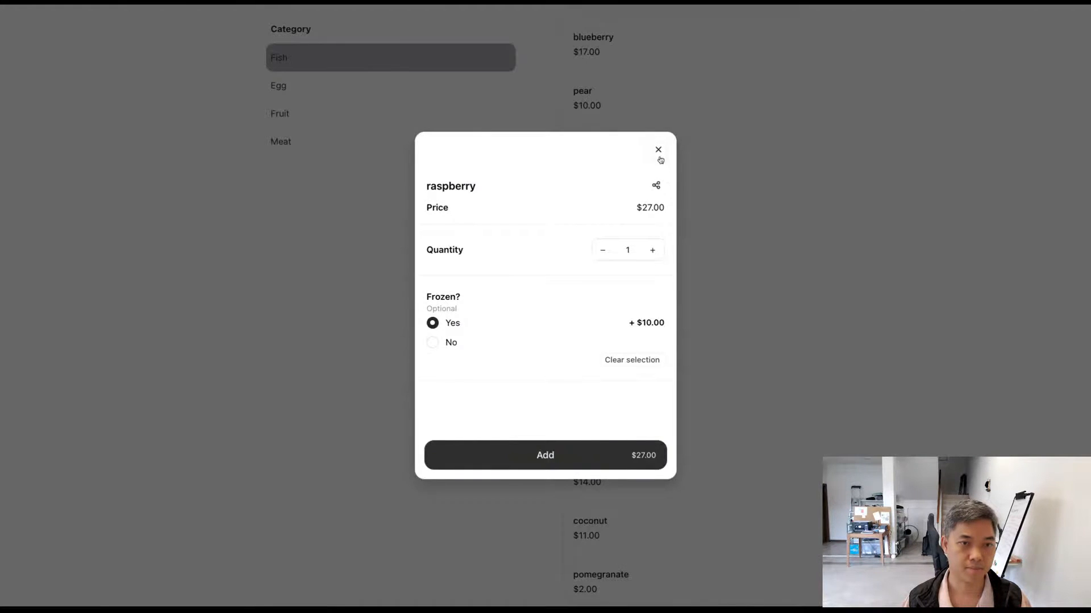
Step: Close the raspberry product in the live storefront, review the banner, cards and colors, and open the Pizza product
click(659, 151)
click(862, 239)
scroll(862, 330, up, 20)
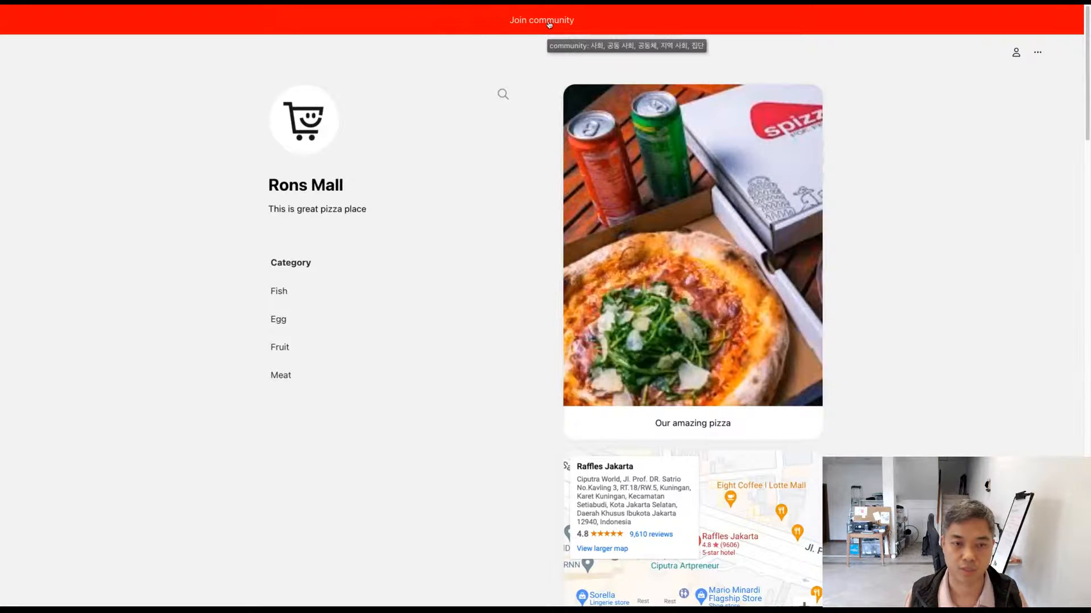
scroll(755, 417, down, 4)
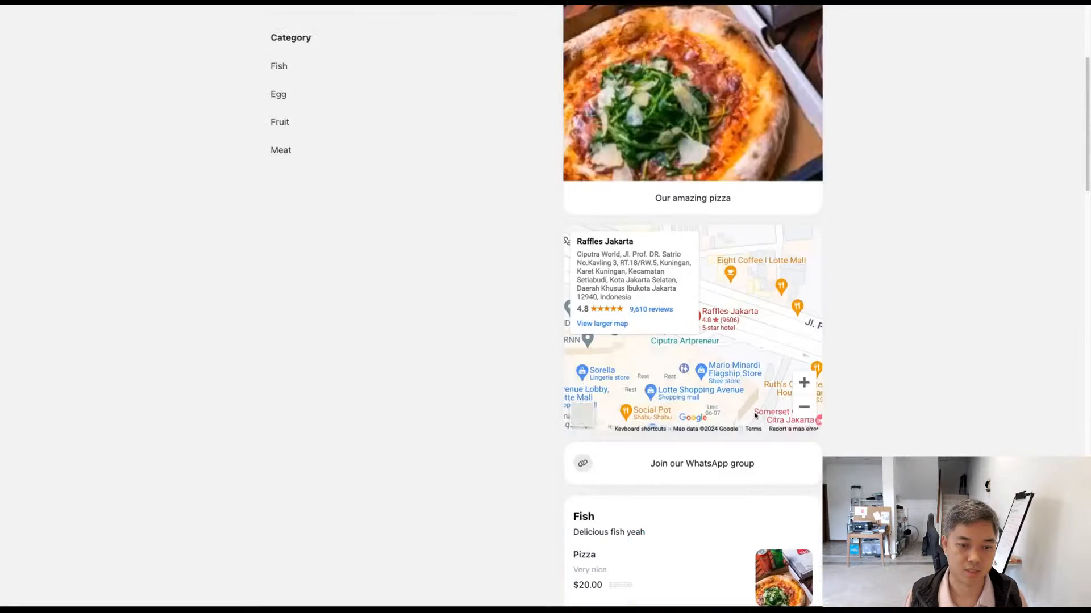
scroll(849, 426, down, 4)
scroll(850, 426, up, 3)
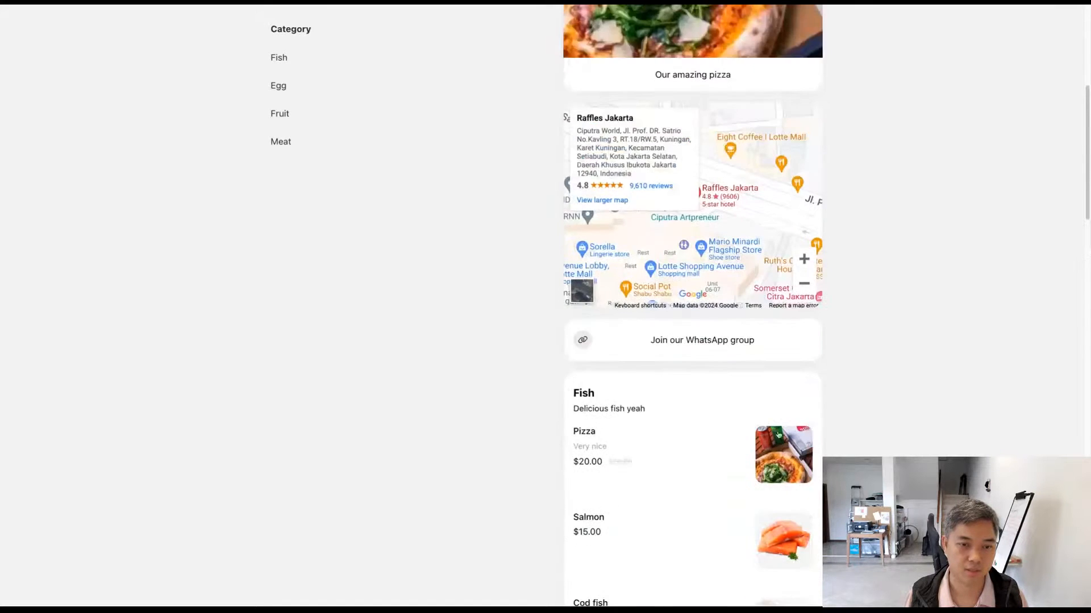
click(690, 465)
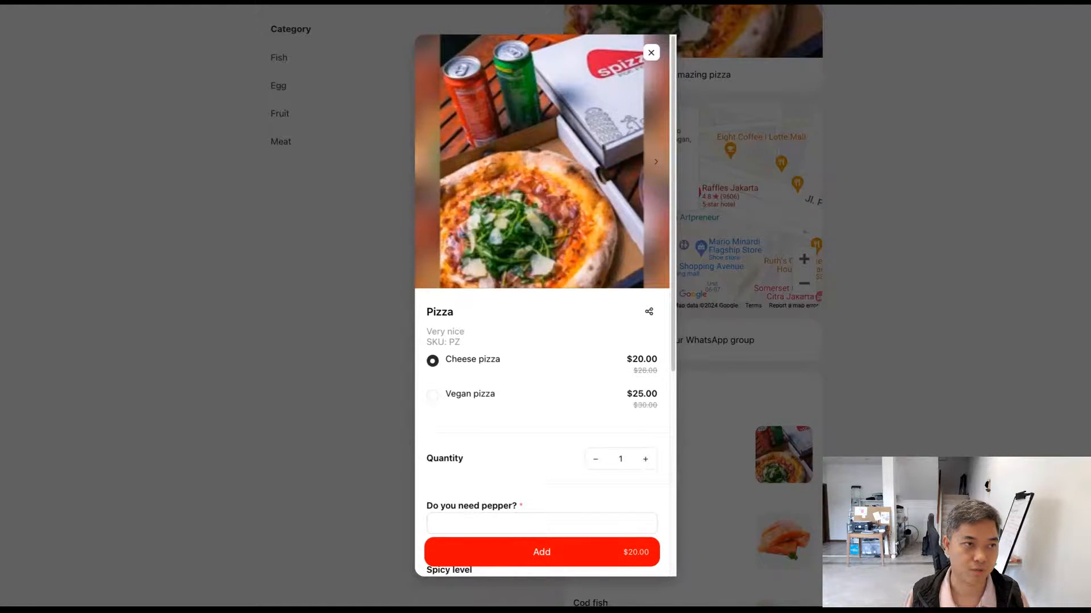
Step: Return to the store's design settings and examine the checkout design options and the checkout form link
click(248, 2)
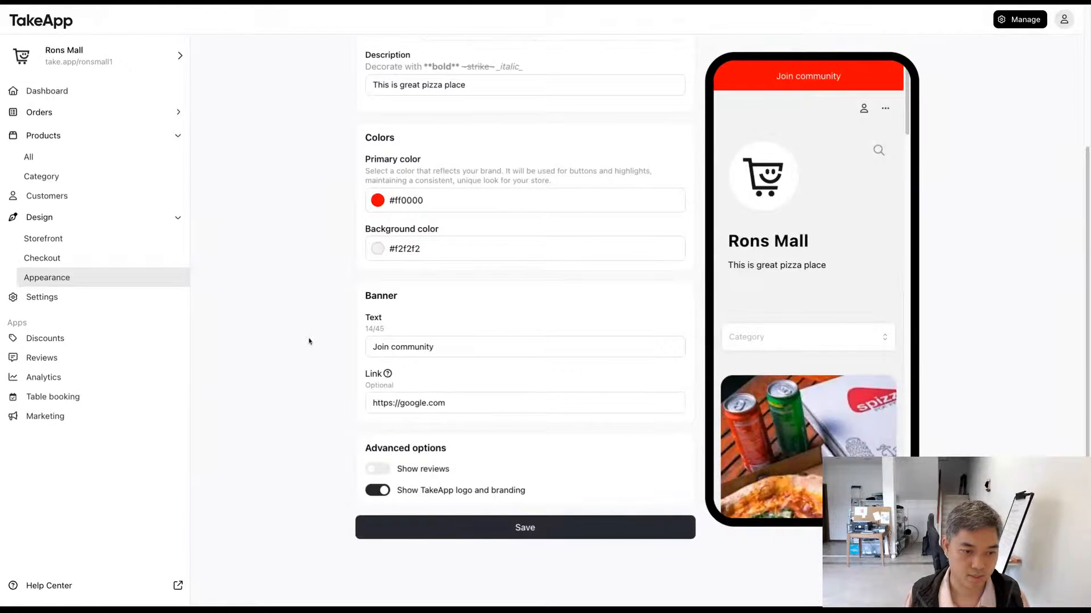
scroll(309, 340, up, 3)
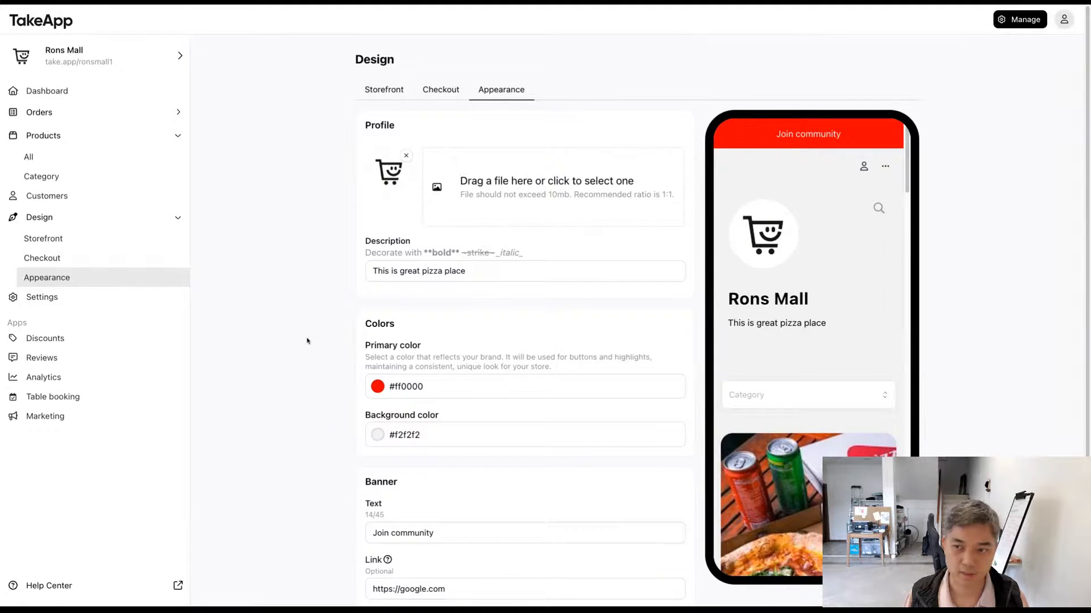
click(423, 93)
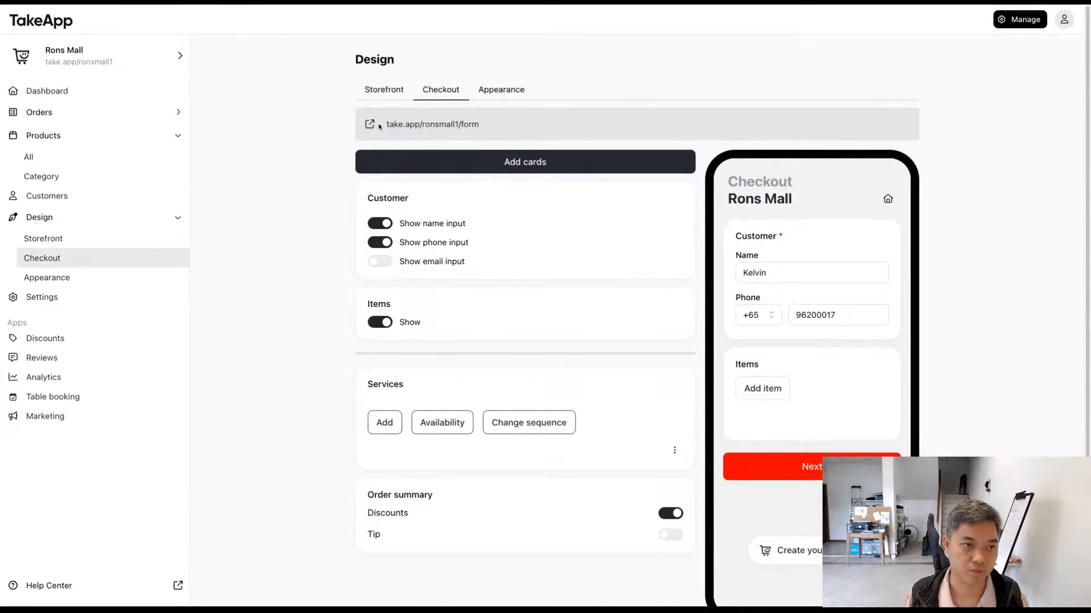
click(431, 124)
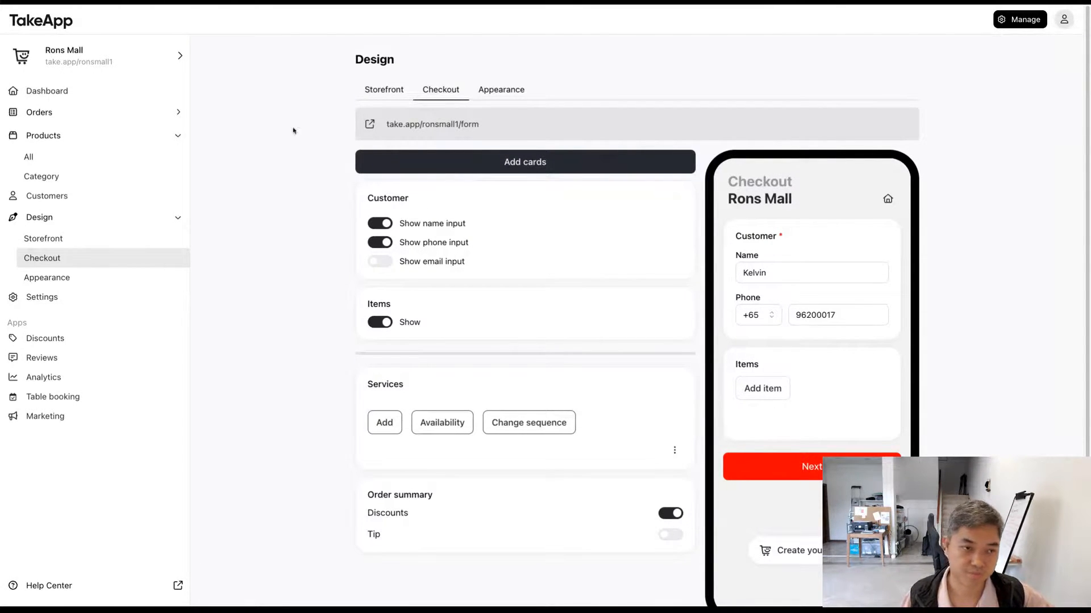
scroll(286, 218, down, 1)
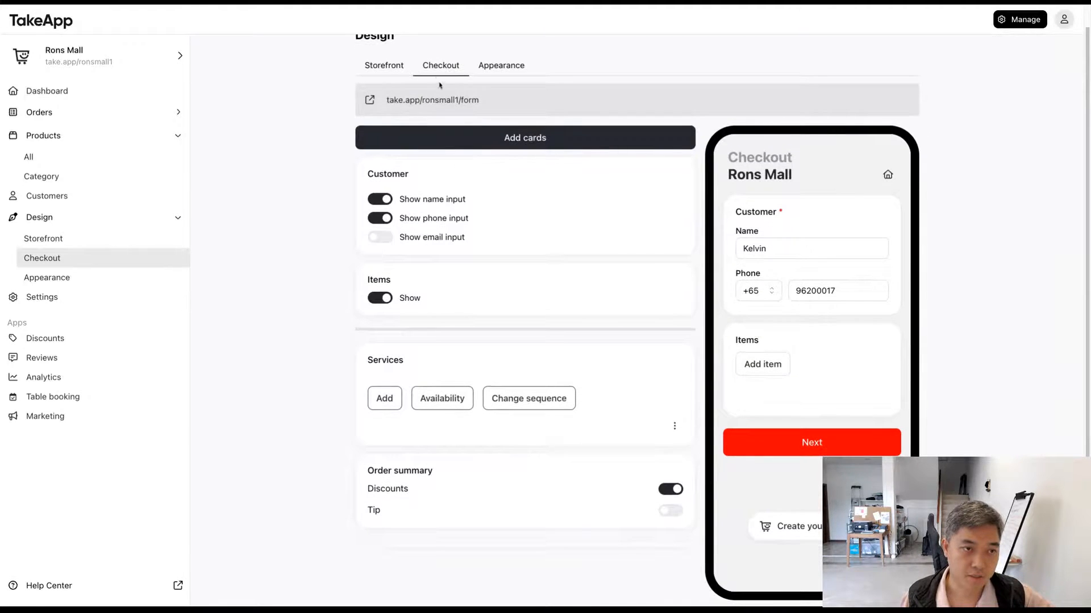
scroll(398, 74, up, 1)
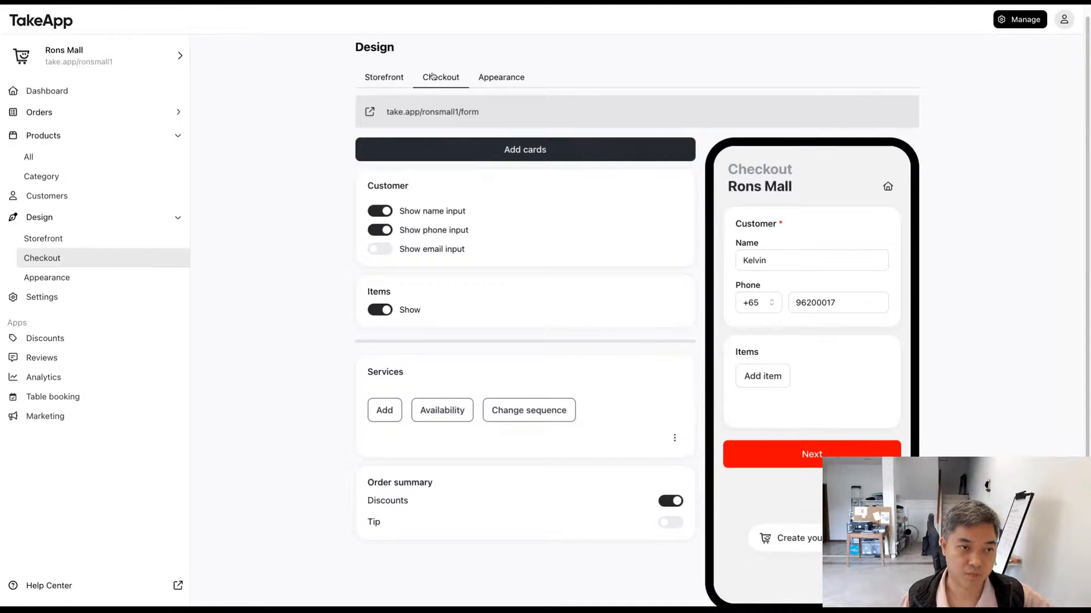
Step: Try showing the email input and hiding the name input in the Customer section, restoring each one
scroll(313, 227, down, 1)
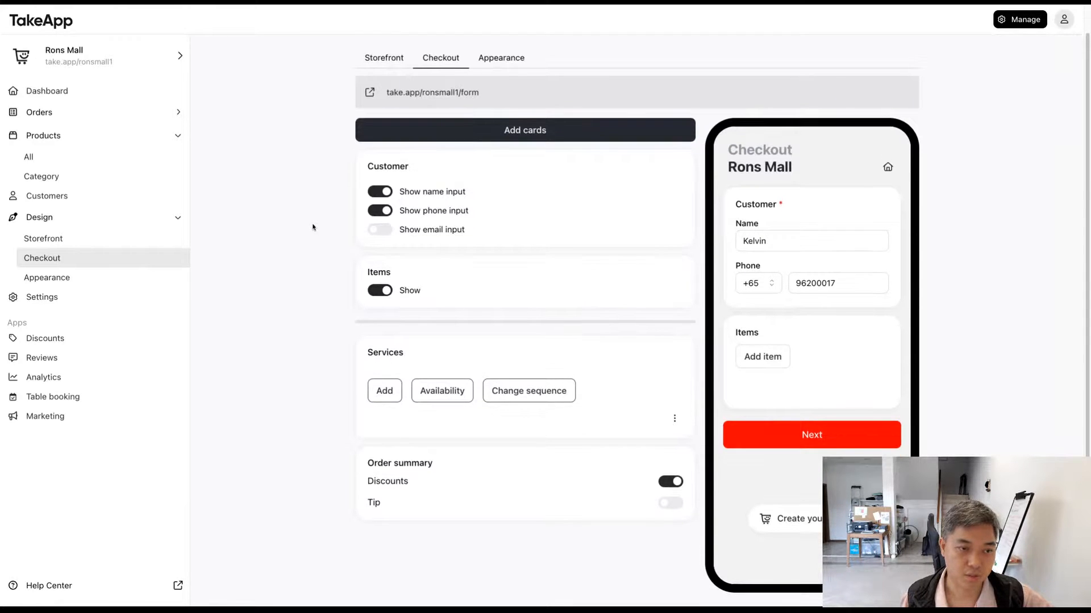
click(382, 232)
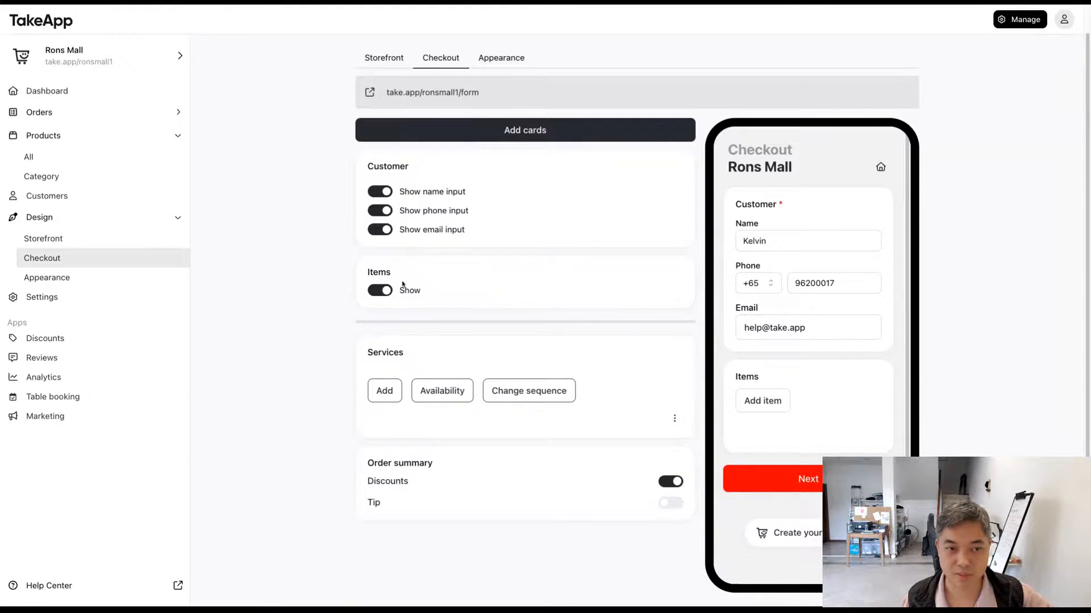
click(381, 232)
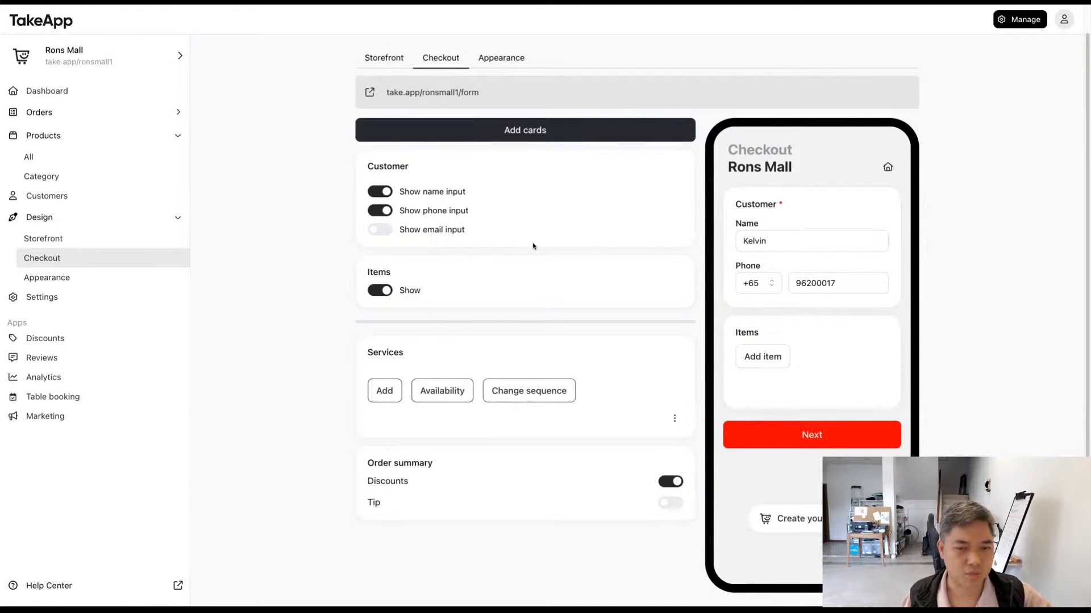
click(382, 192)
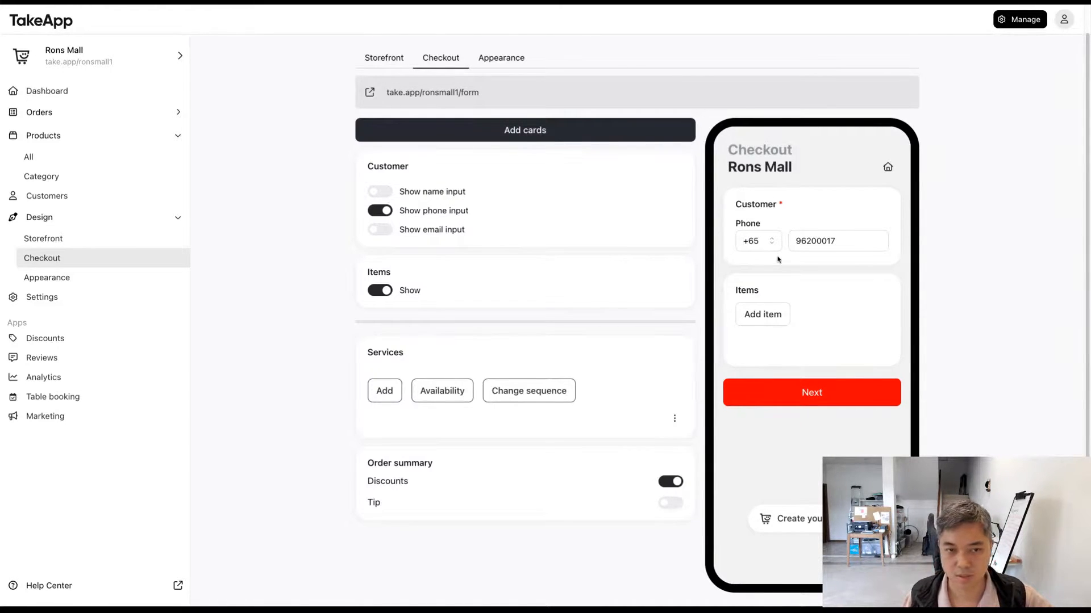
click(377, 192)
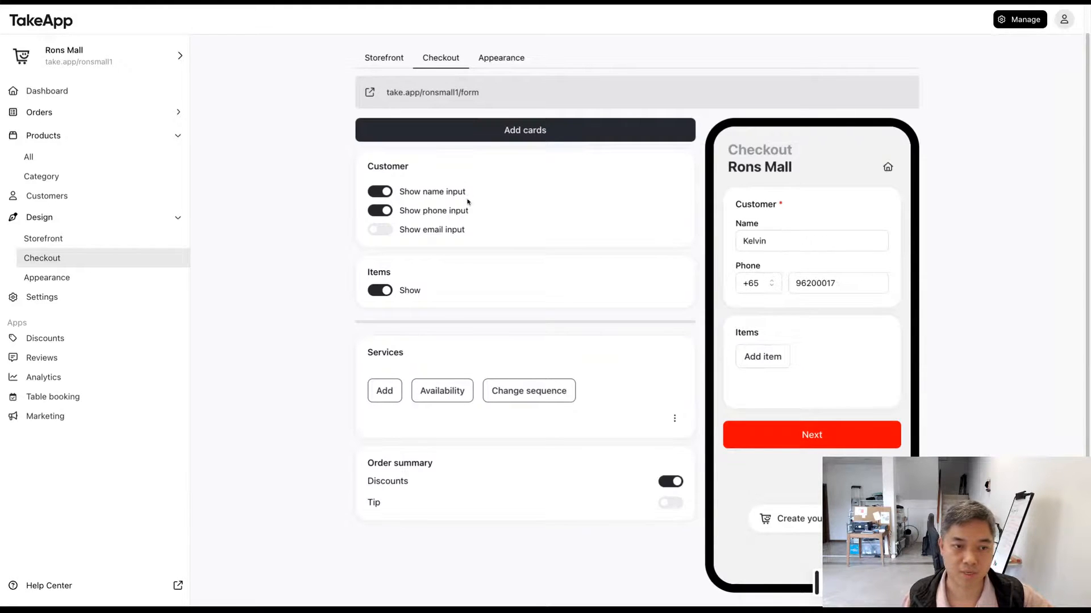
drag(485, 203, 413, 192)
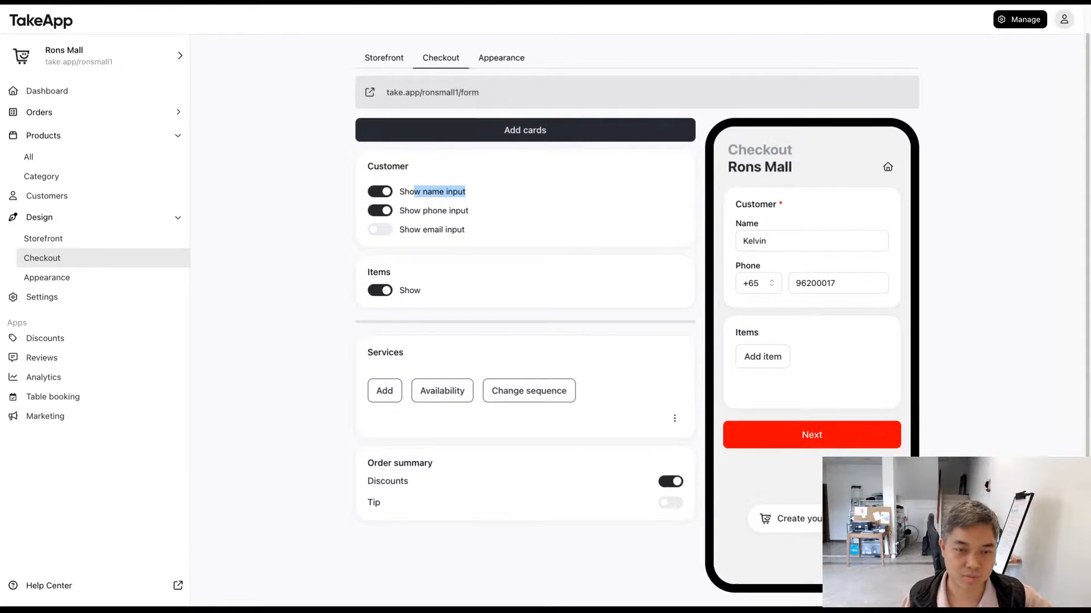
click(344, 285)
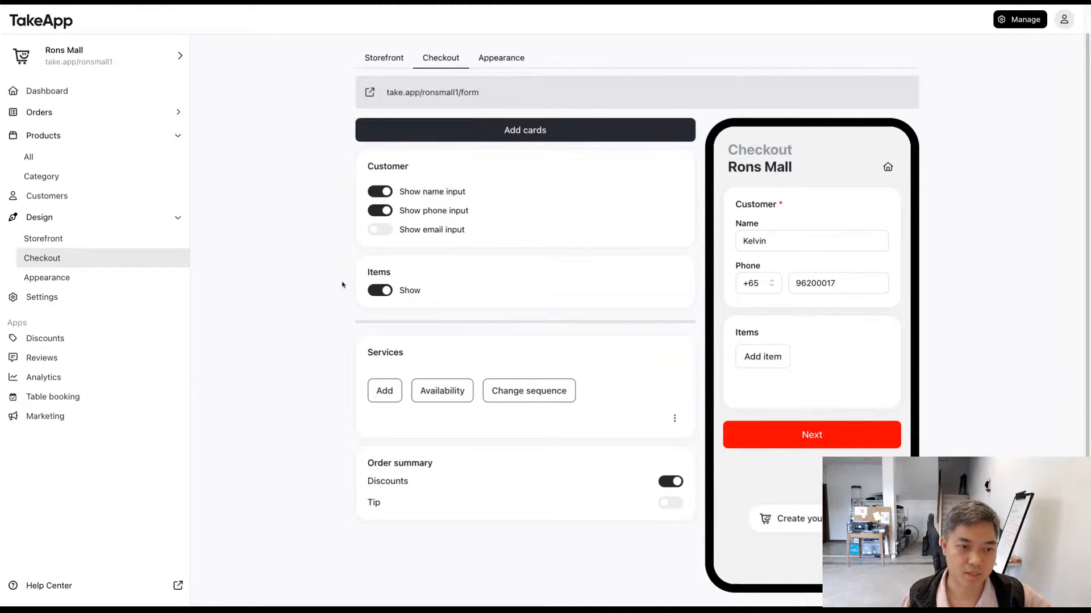
Step: Review the Services section and enable the Tip option in the order summary, checking it in the checkout preview
scroll(450, 288, down, 1)
scroll(451, 288, down, 2)
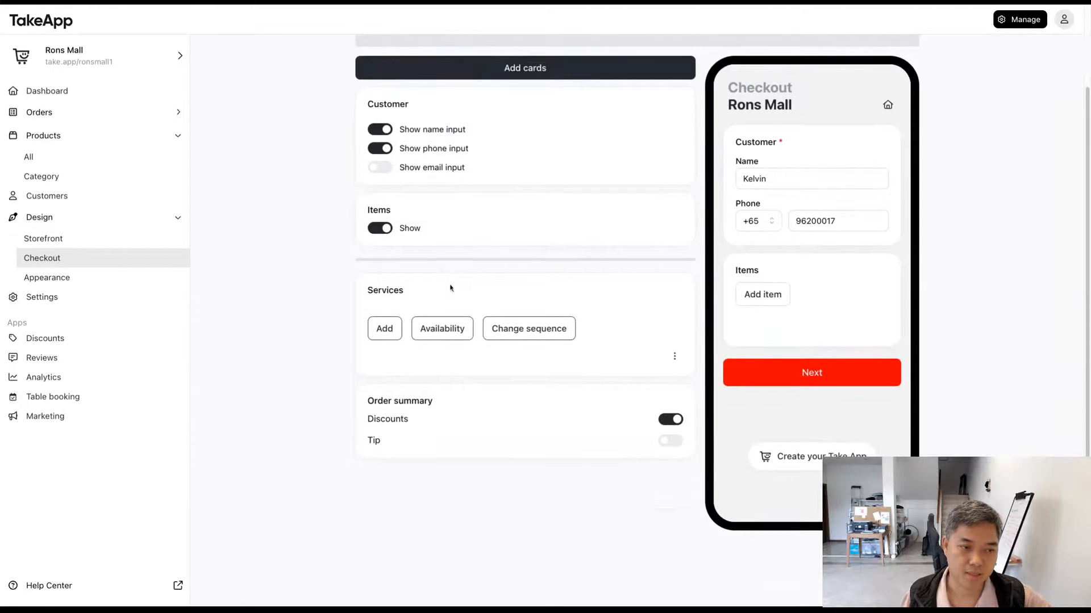
drag(328, 289, 463, 290)
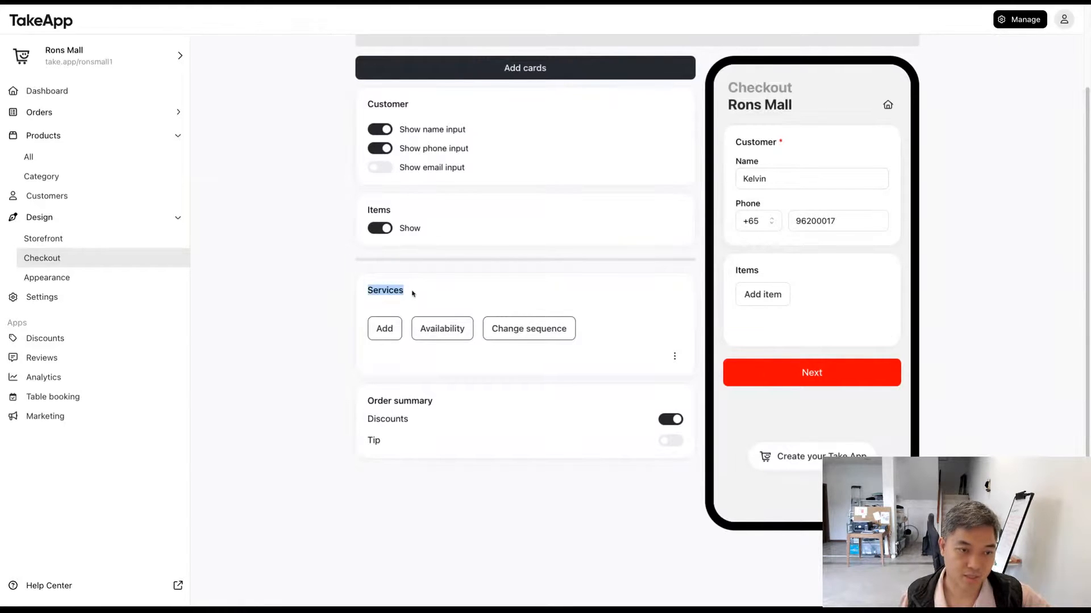
click(315, 300)
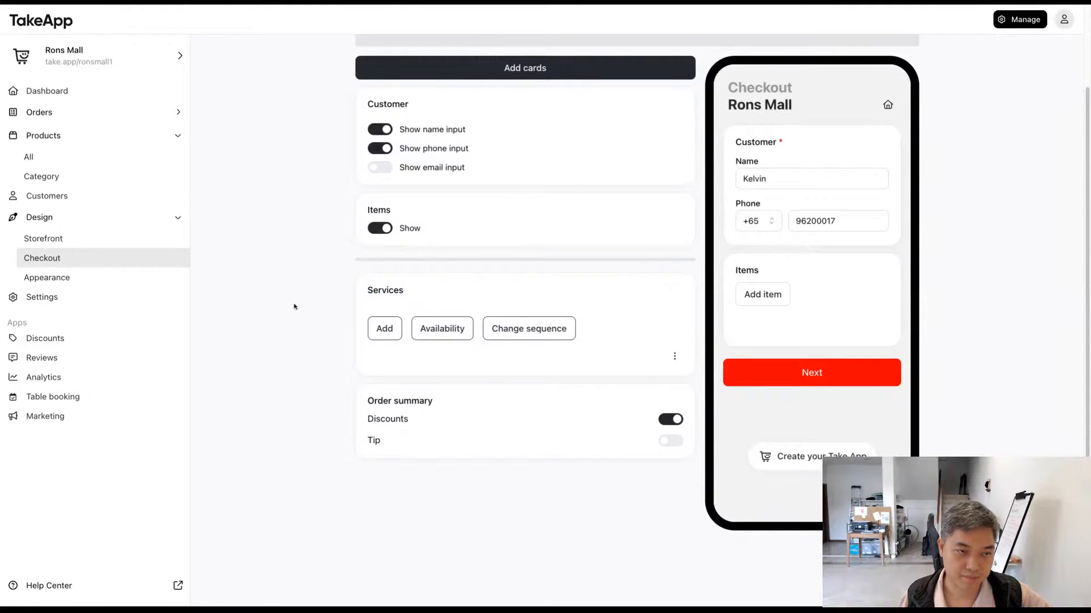
scroll(295, 309, up, 2)
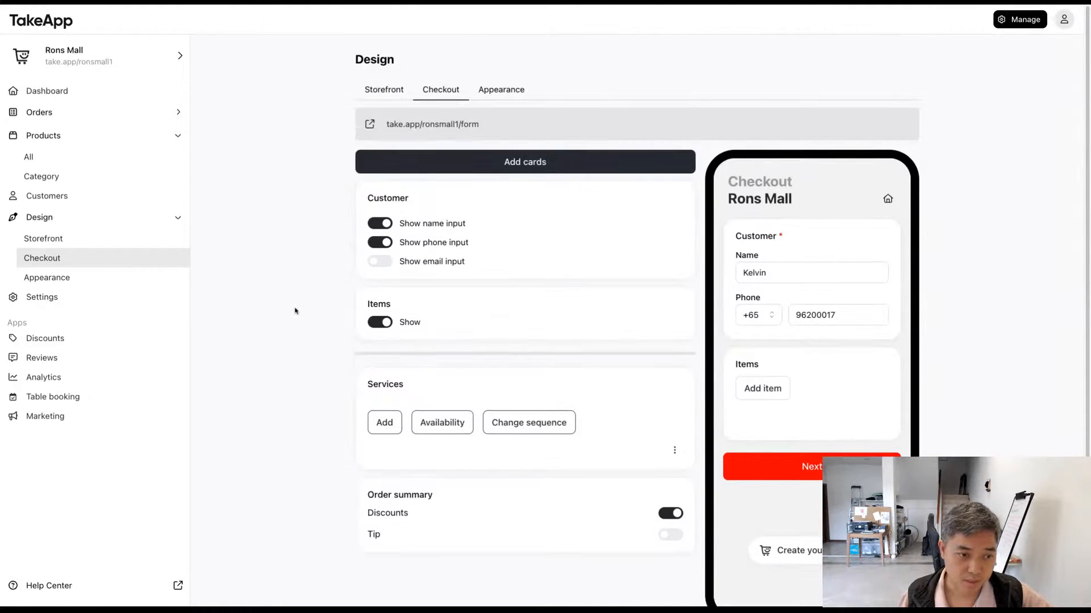
scroll(295, 311, down, 1)
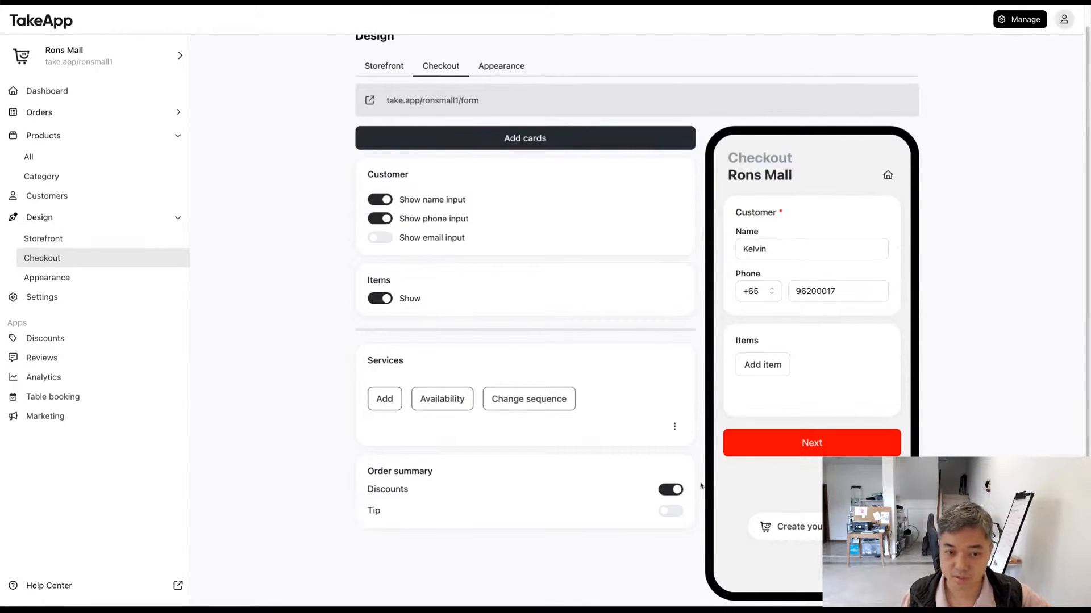
click(671, 510)
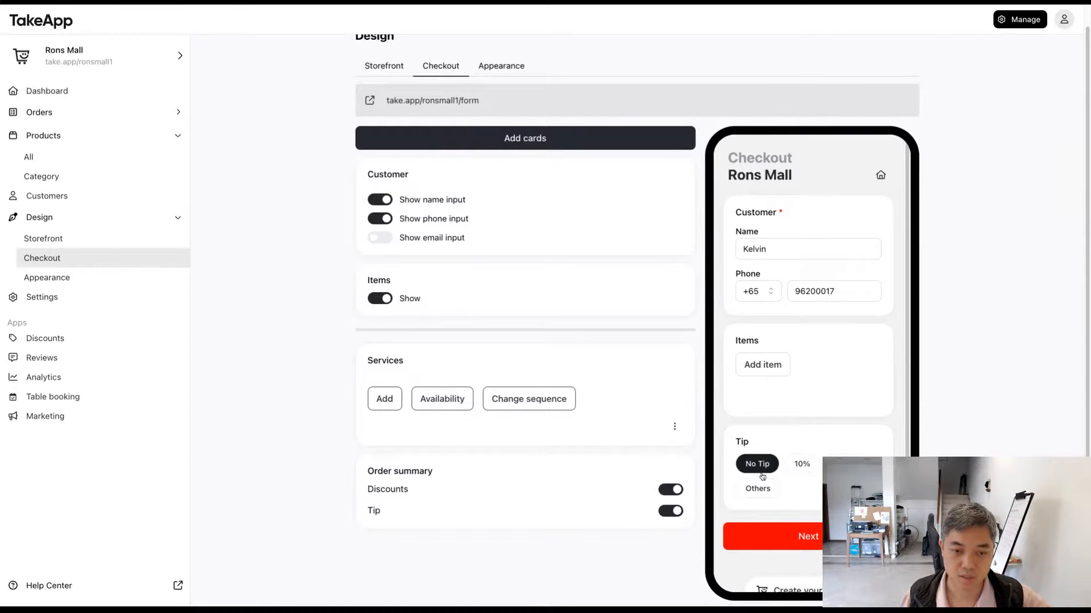
scroll(762, 477, down, 1)
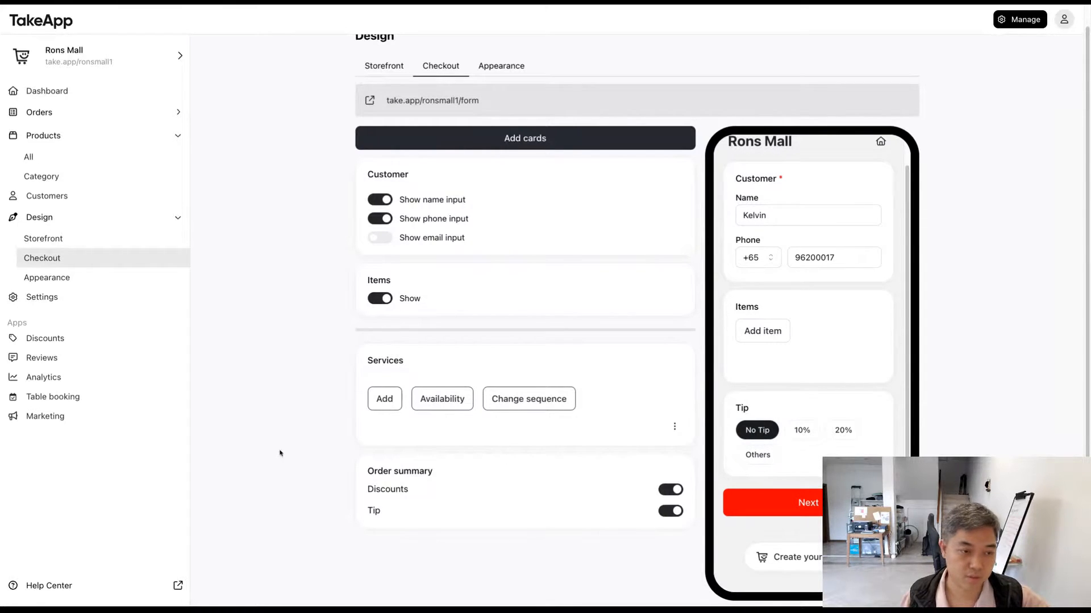
Step: Add a short answer card to the checkout form with the question "Do you have elevator?"
scroll(292, 452, up, 1)
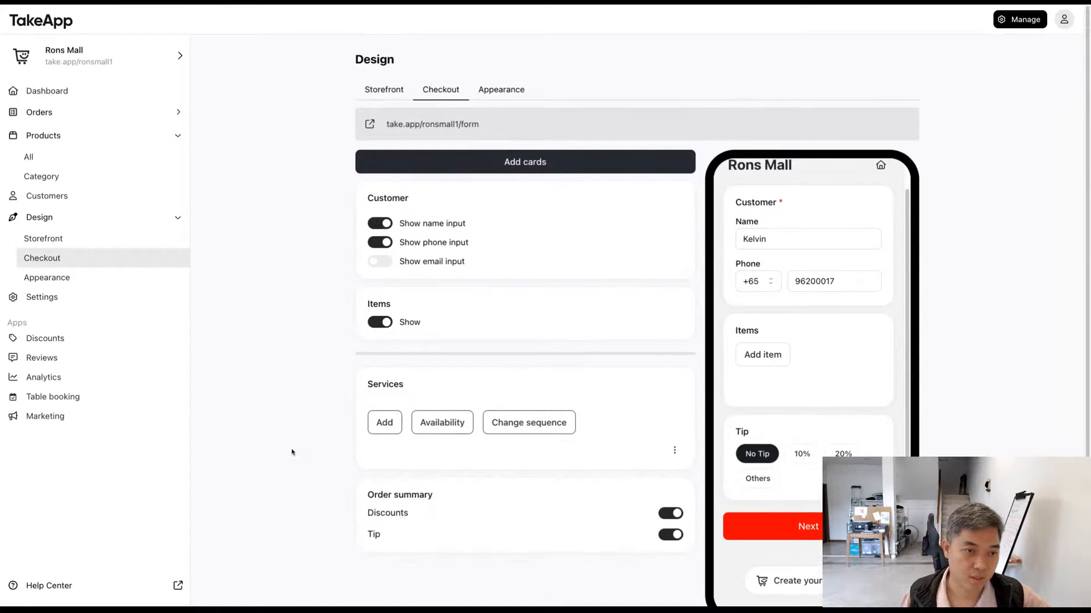
click(473, 168)
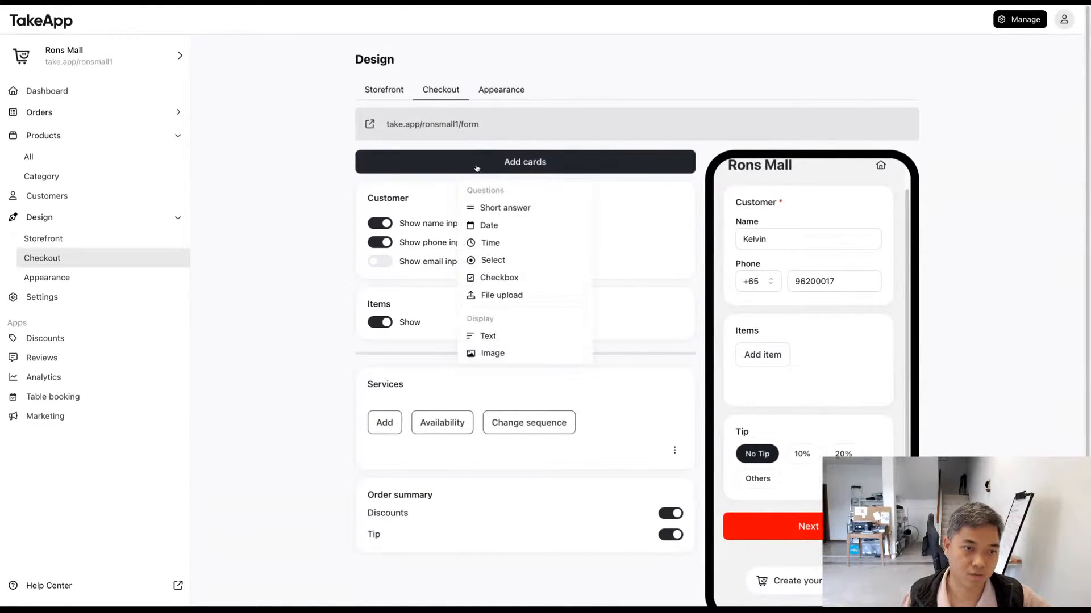
click(542, 215)
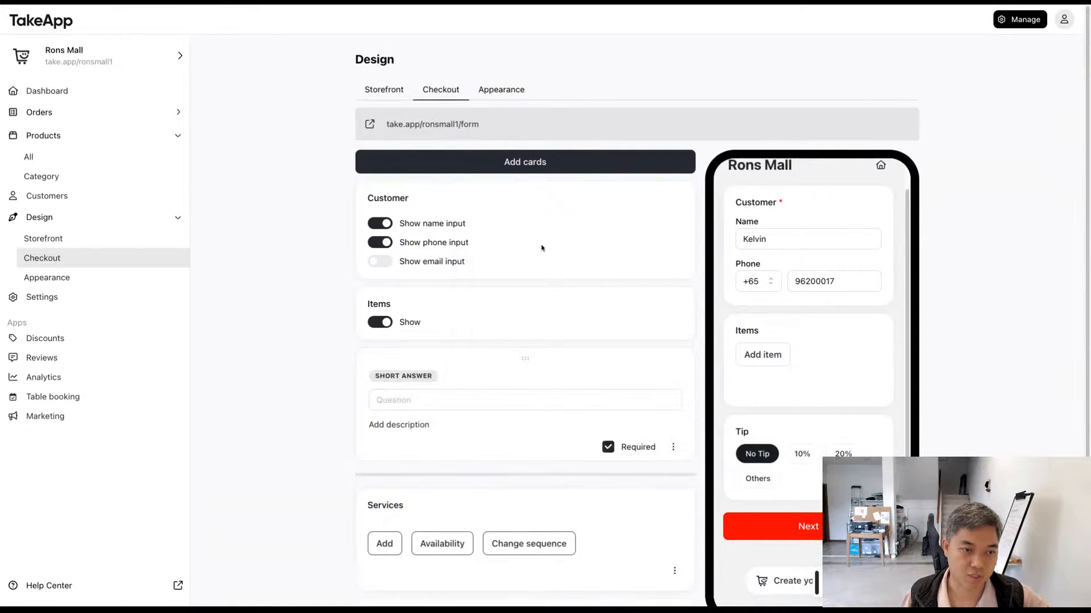
click(480, 397)
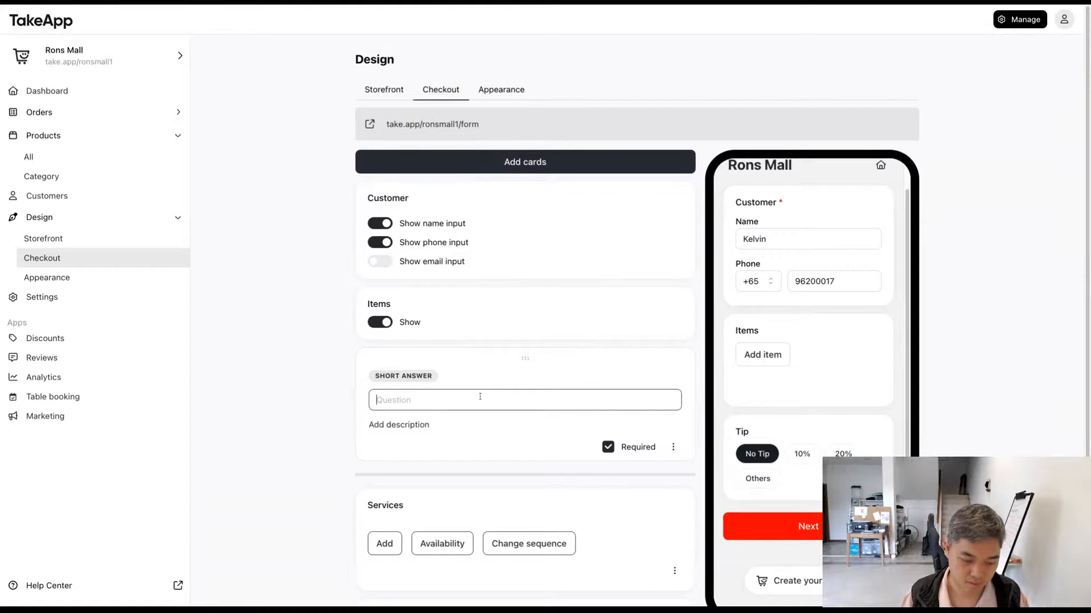
text(Do you)
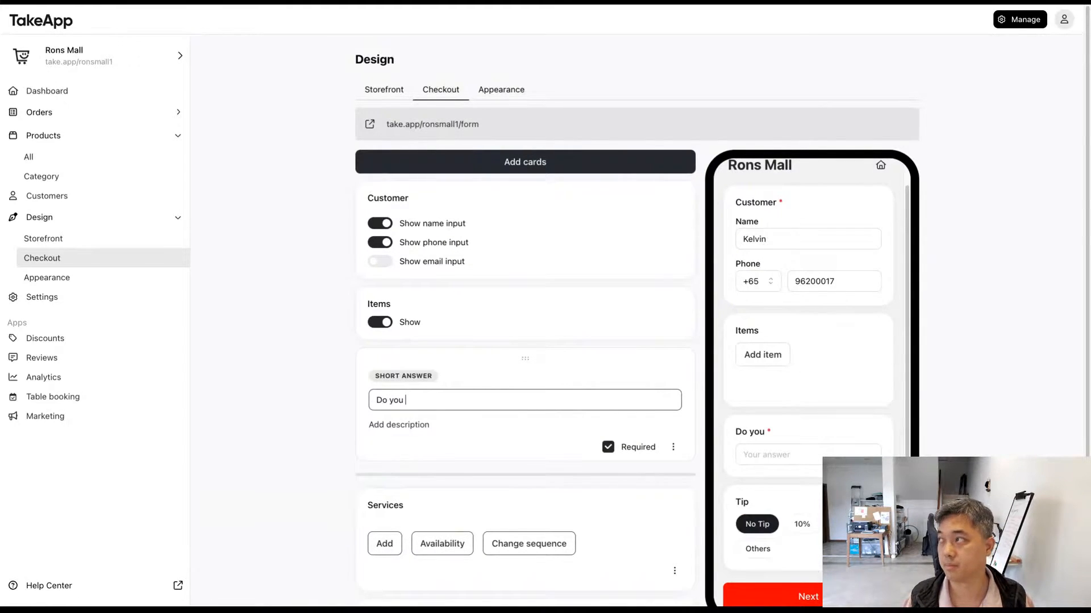
text( have elev)
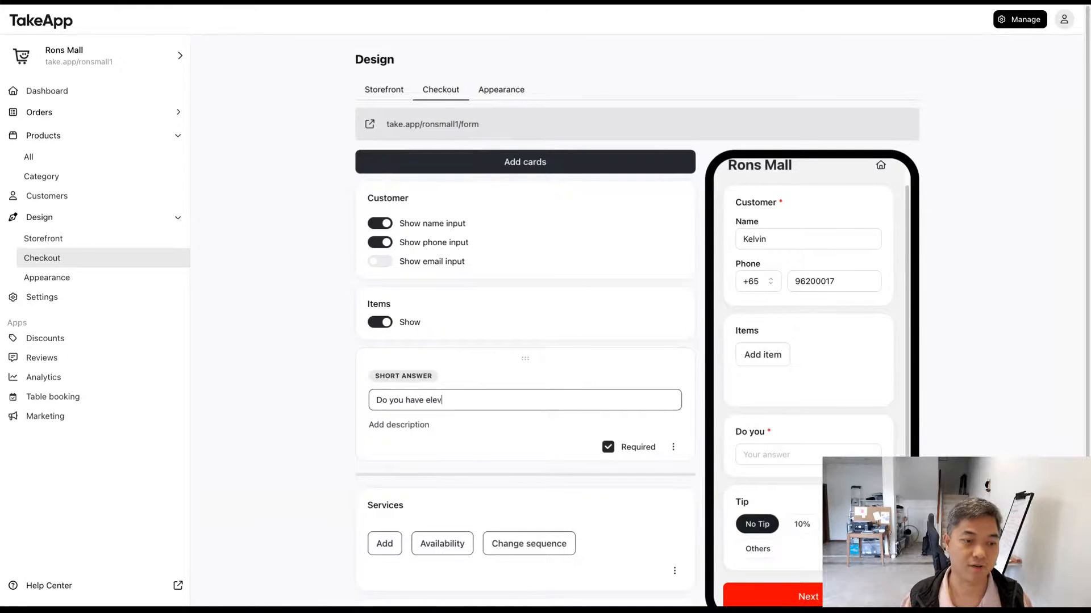
text(ator?)
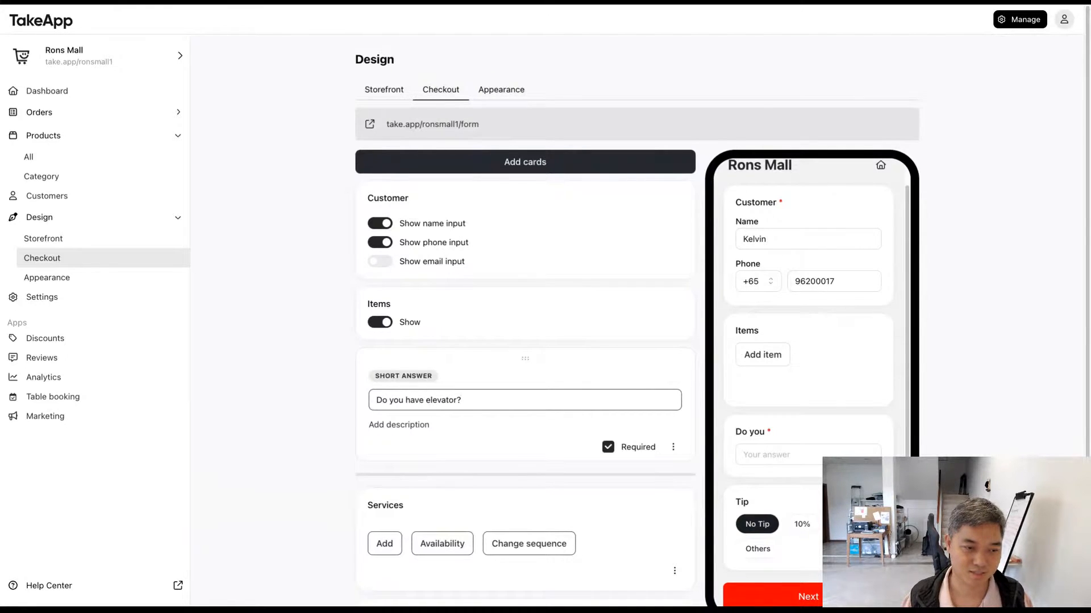
Step: Add a date card to the checkout form with the question "What date do you need this?"
scroll(455, 423, down, 1)
click(524, 149)
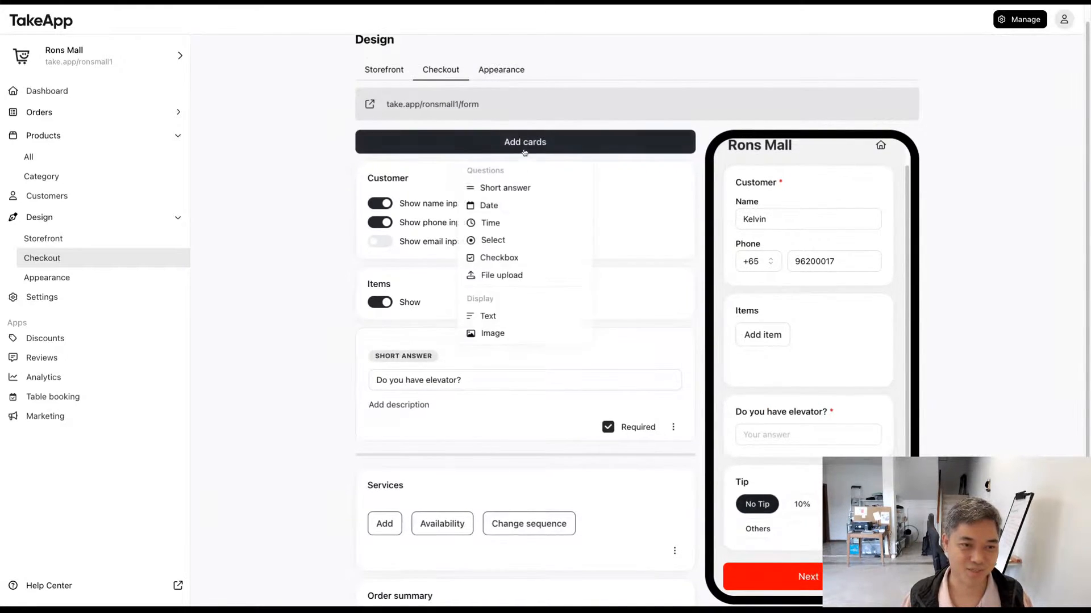
click(531, 198)
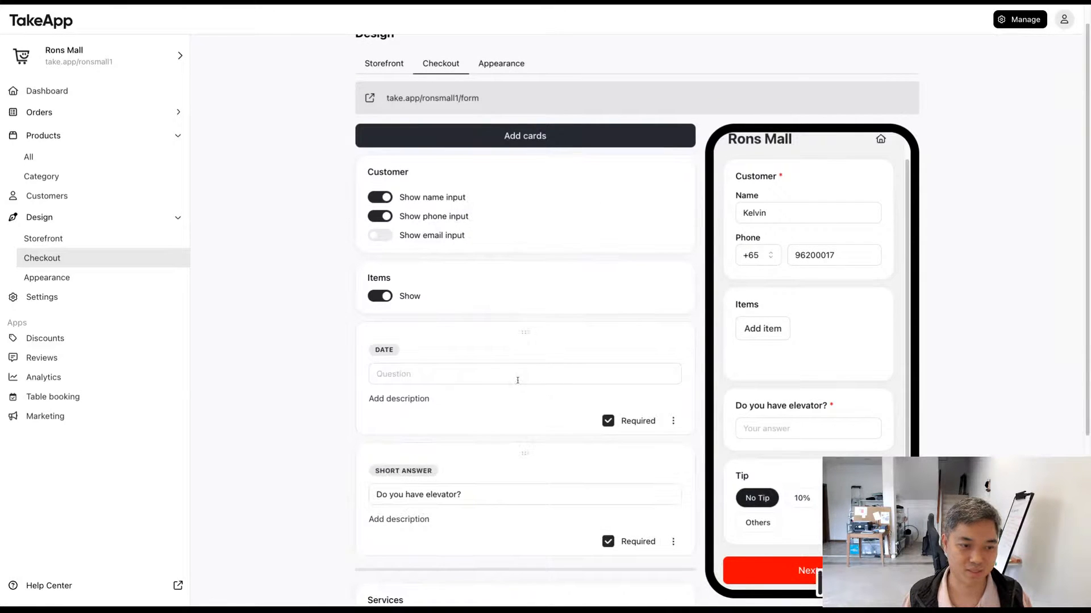
click(518, 380)
text(What date do )
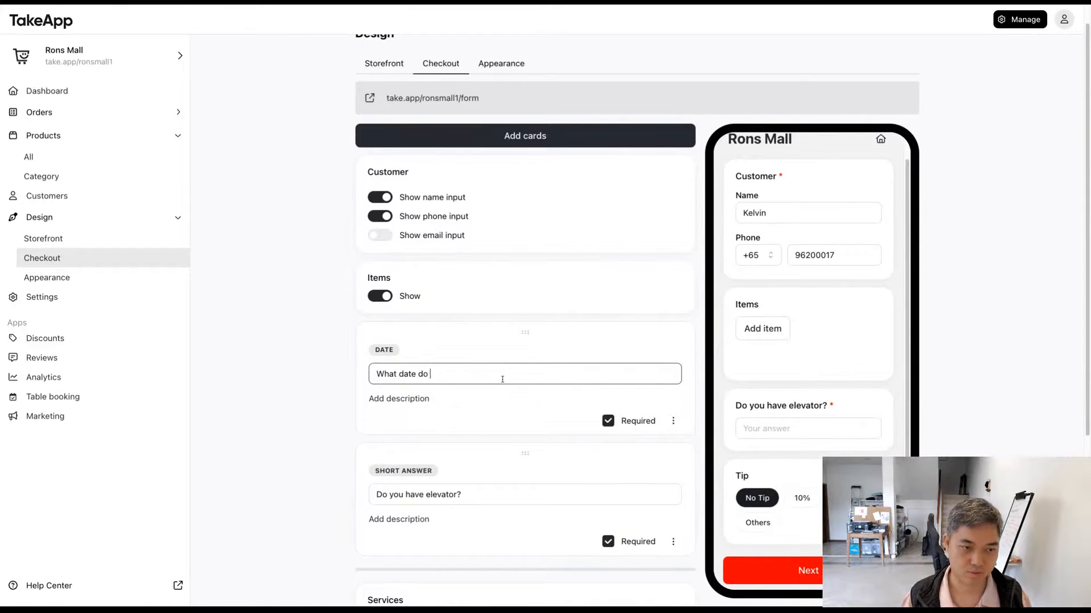
text(you need )
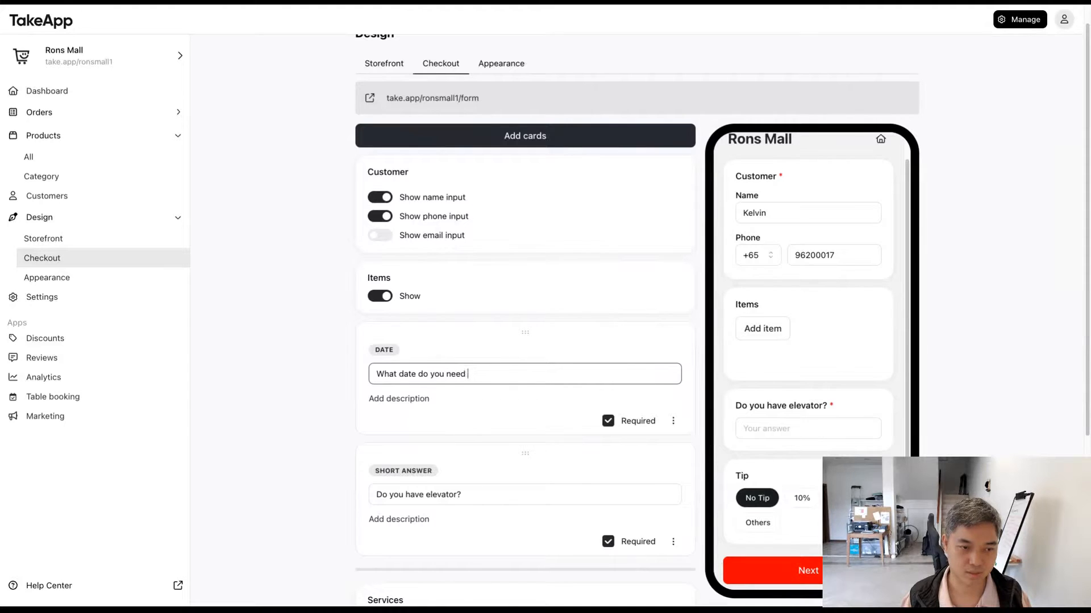
text(this?)
click(318, 428)
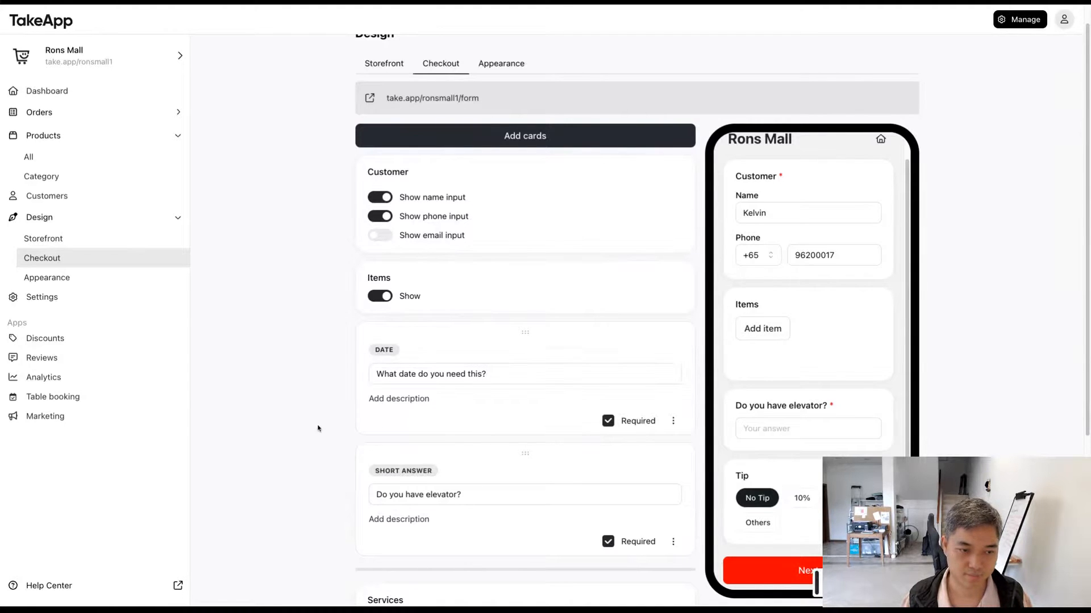
Step: Examine the date picker of the new date question in the checkout preview and close it
click(817, 417)
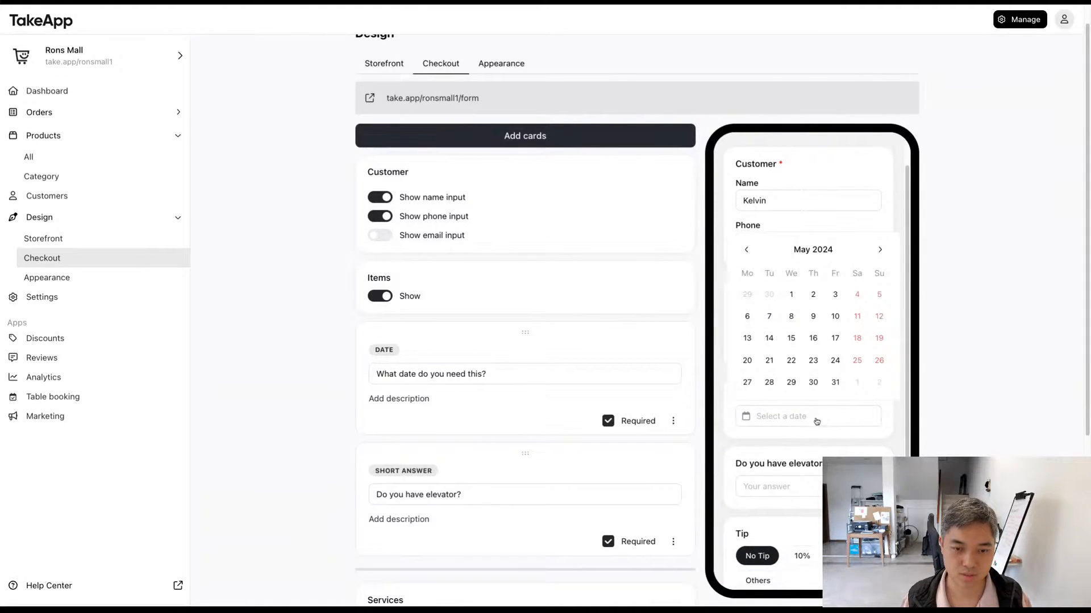
click(817, 421)
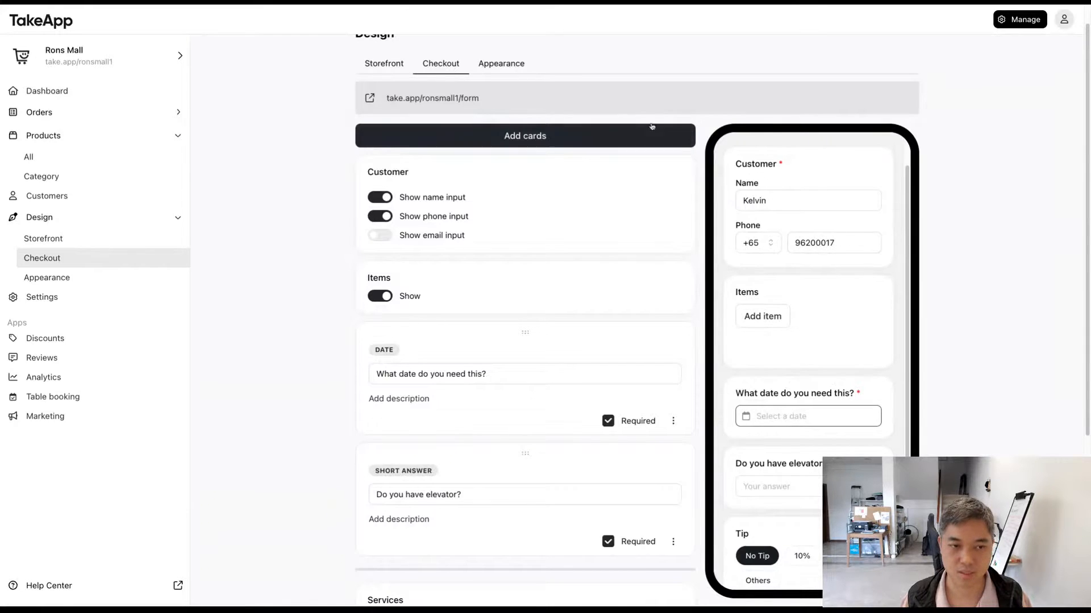
click(312, 338)
Step: Add a file upload card to the checkout form with the question "Upload your custom design"
scroll(314, 341, down, 2)
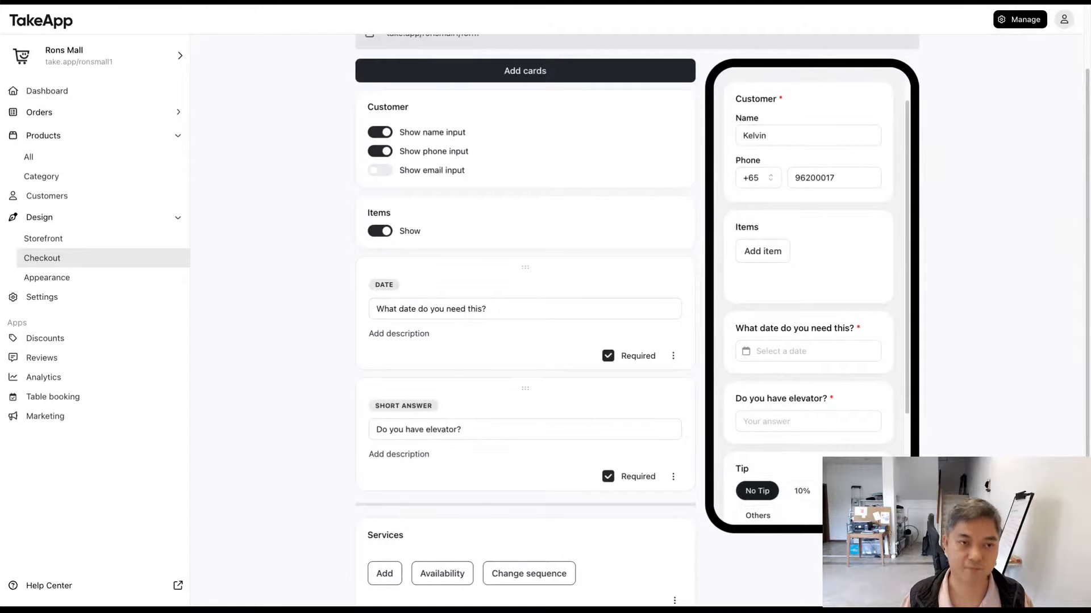
click(460, 72)
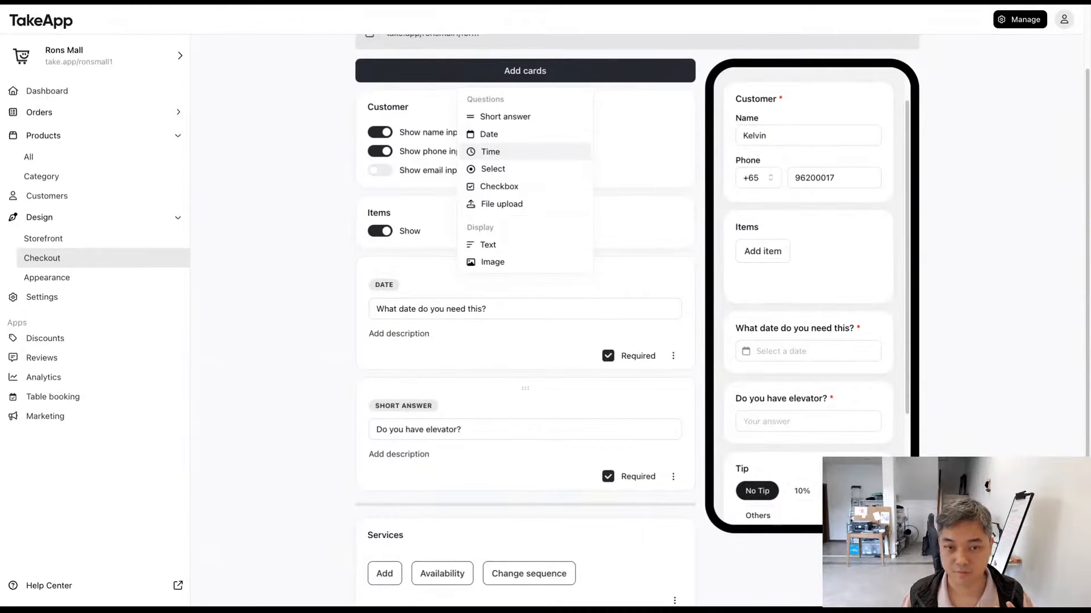
click(566, 205)
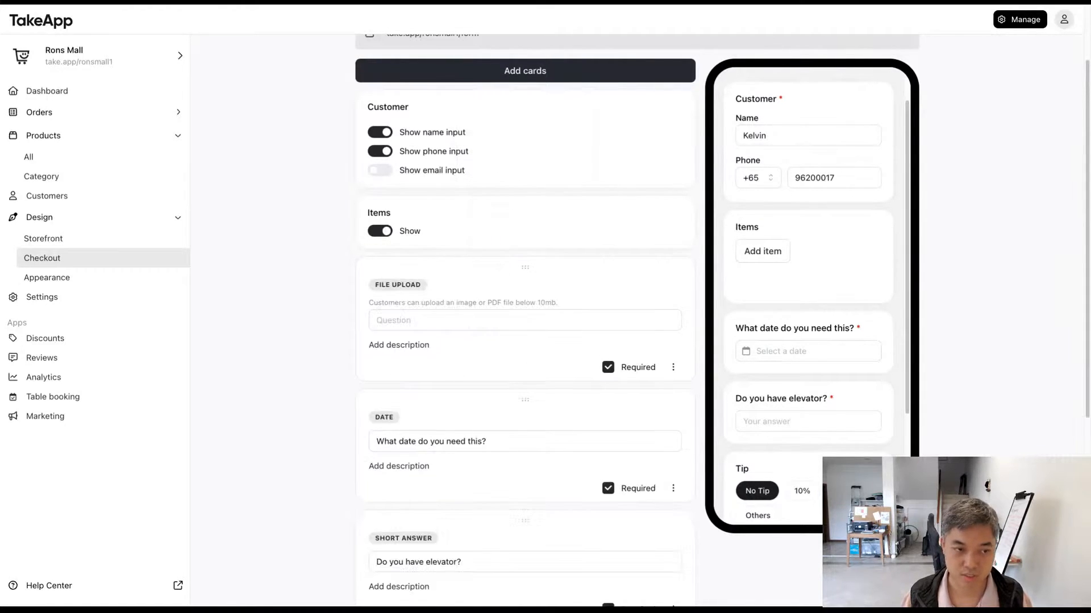
click(521, 328)
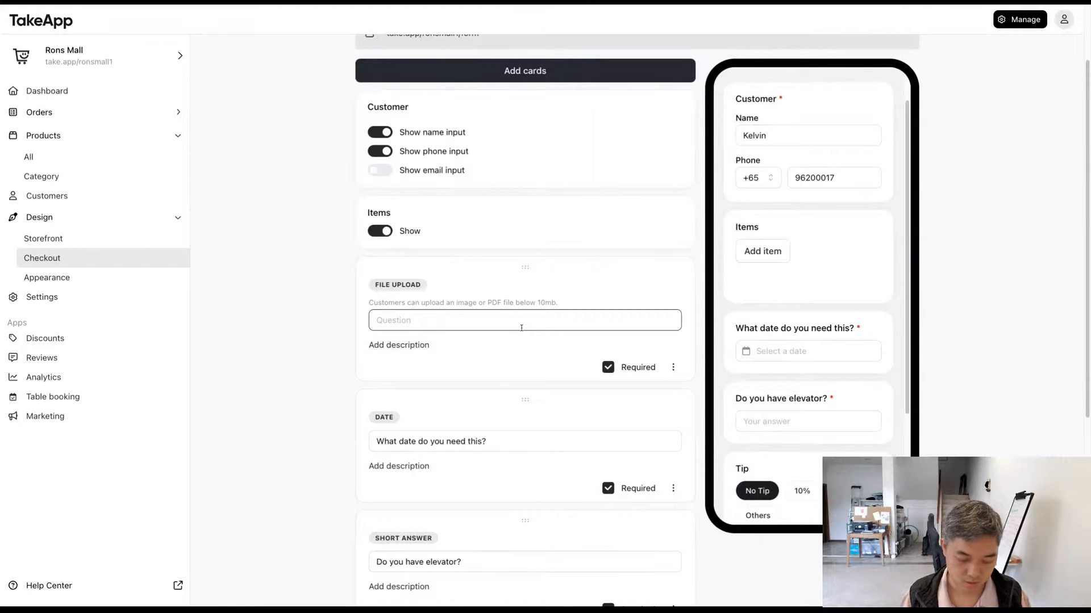
text(Upload )
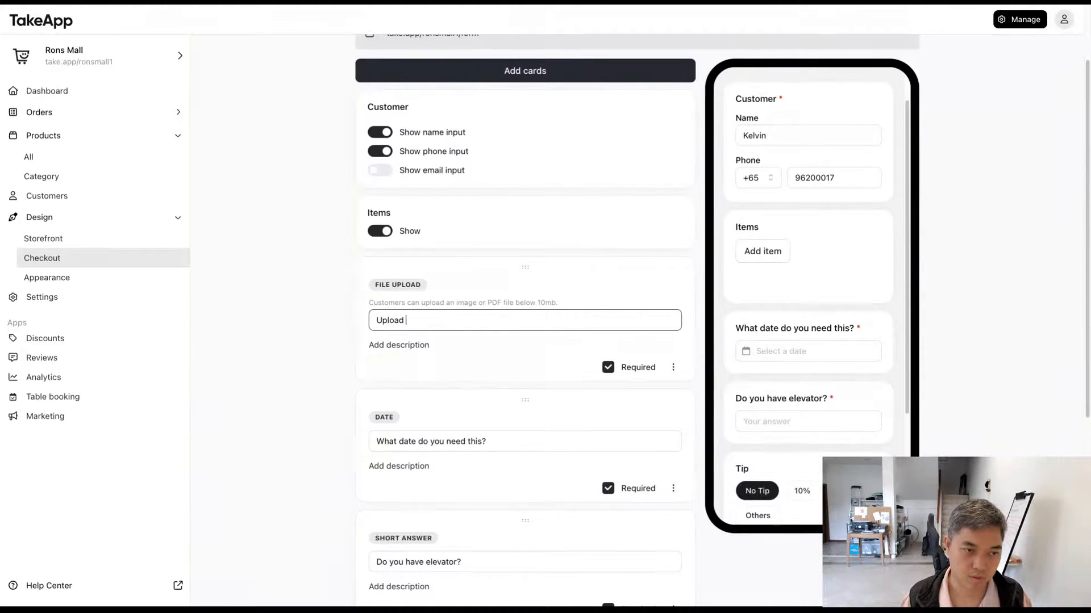
text(your cusom de)
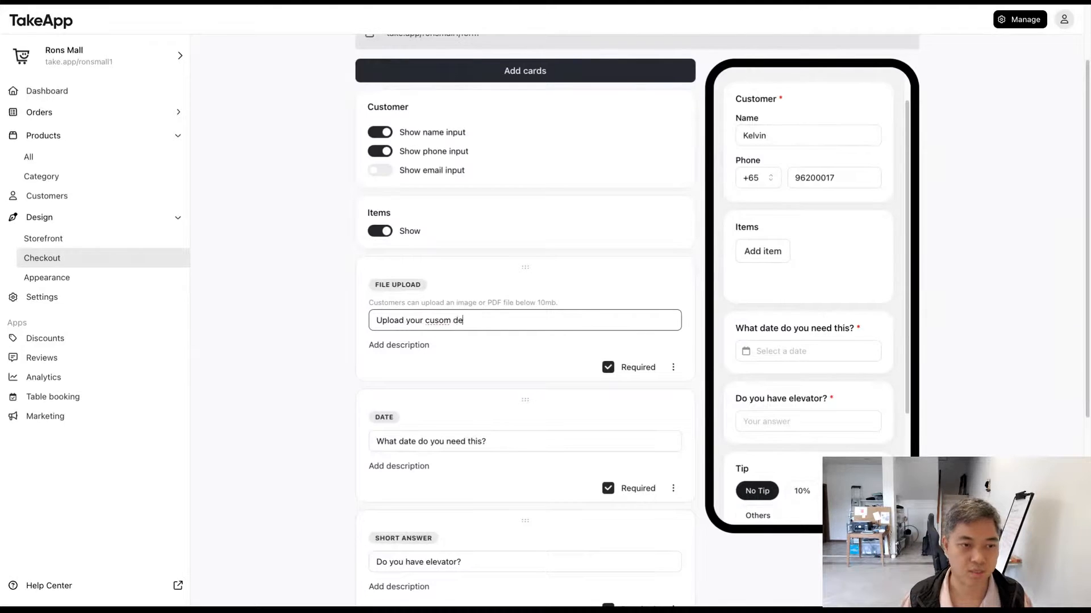
key(BackSpace)
key(BackSpace)
key(BackSpace)
key(BackSpace)
key(BackSpace)
text(tom design)
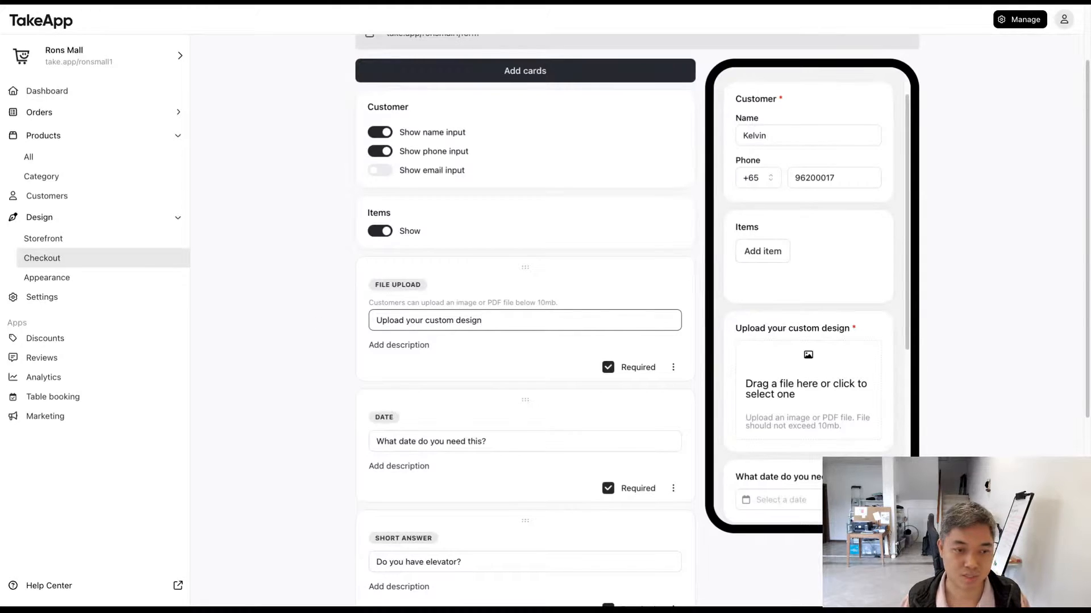
Step: Examine the new file upload card in the form editor and in the checkout preview
scroll(784, 394, down, 1)
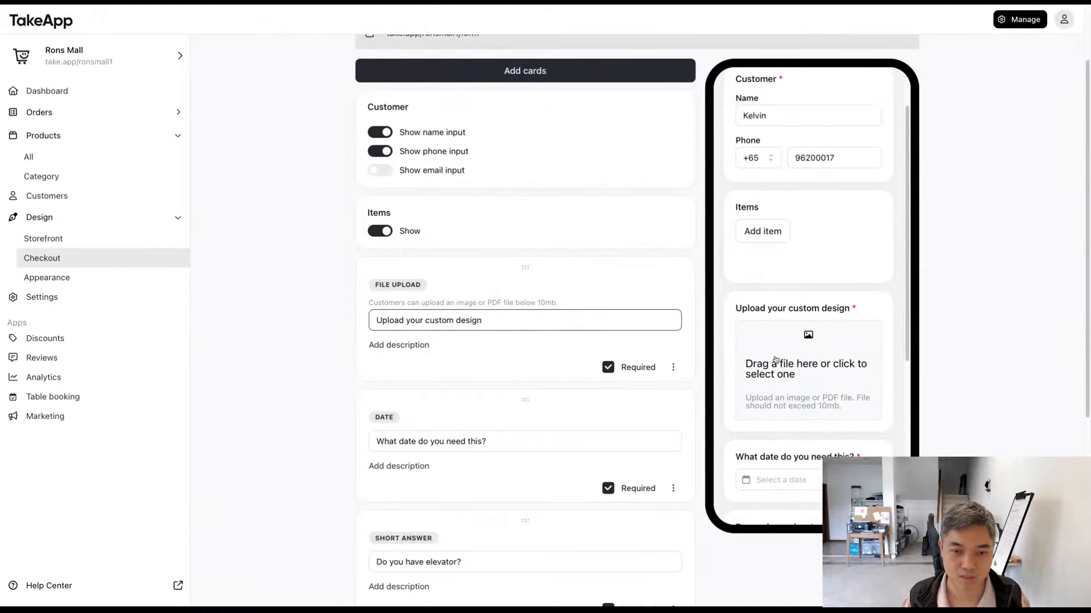
scroll(810, 274, up, 1)
scroll(811, 275, down, 2)
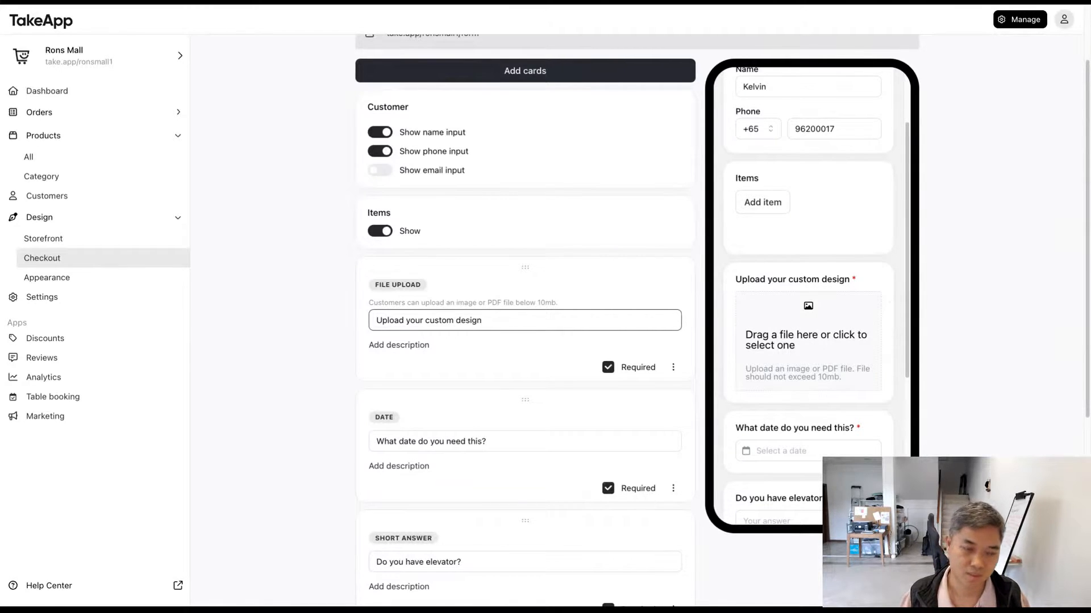
scroll(518, 375, up, 1)
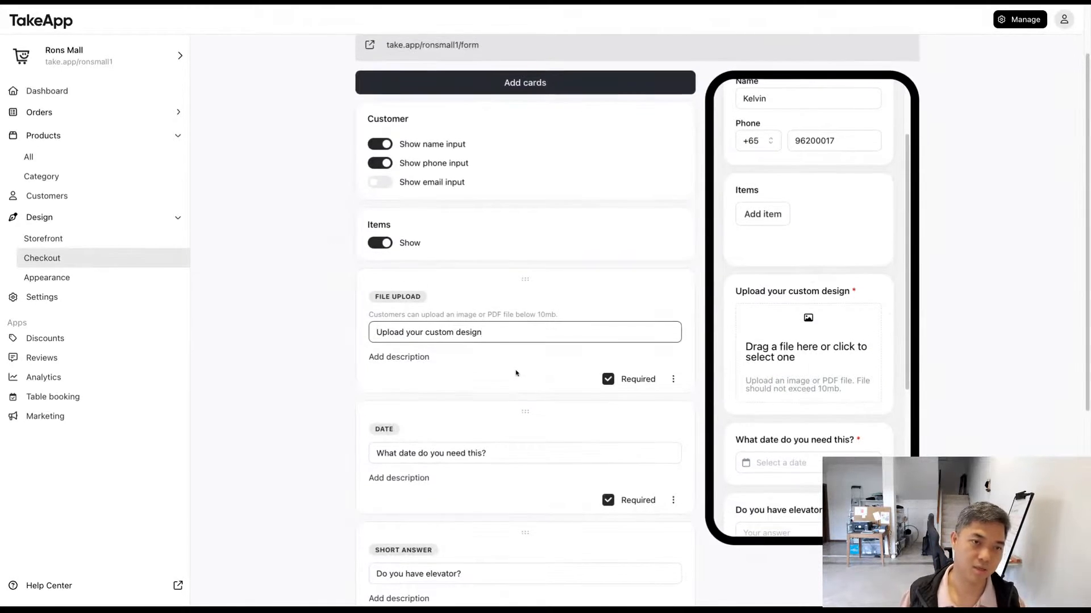
drag(351, 308, 560, 362)
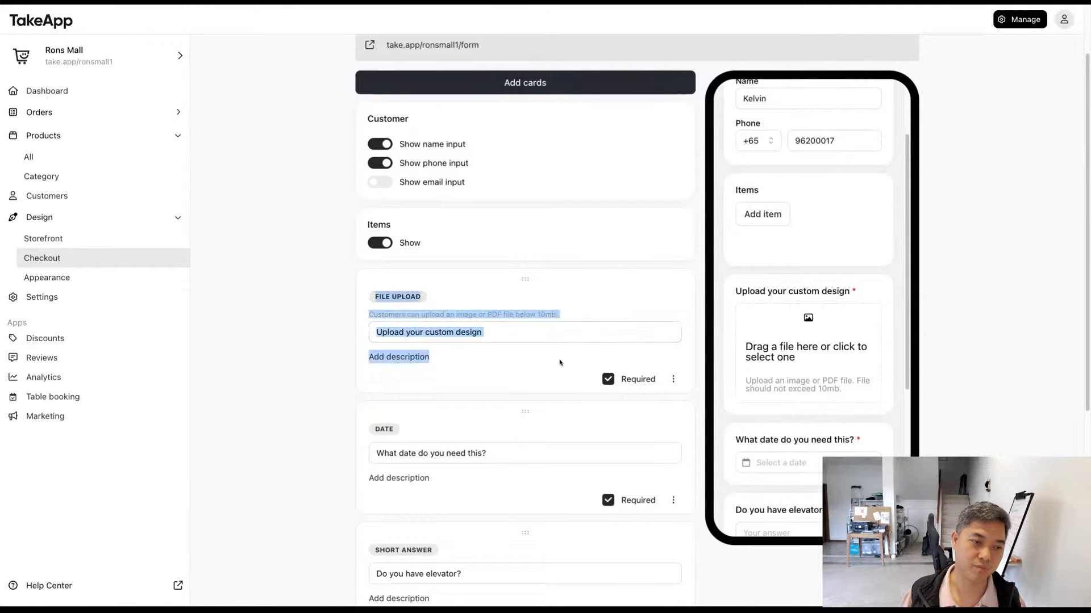
click(457, 384)
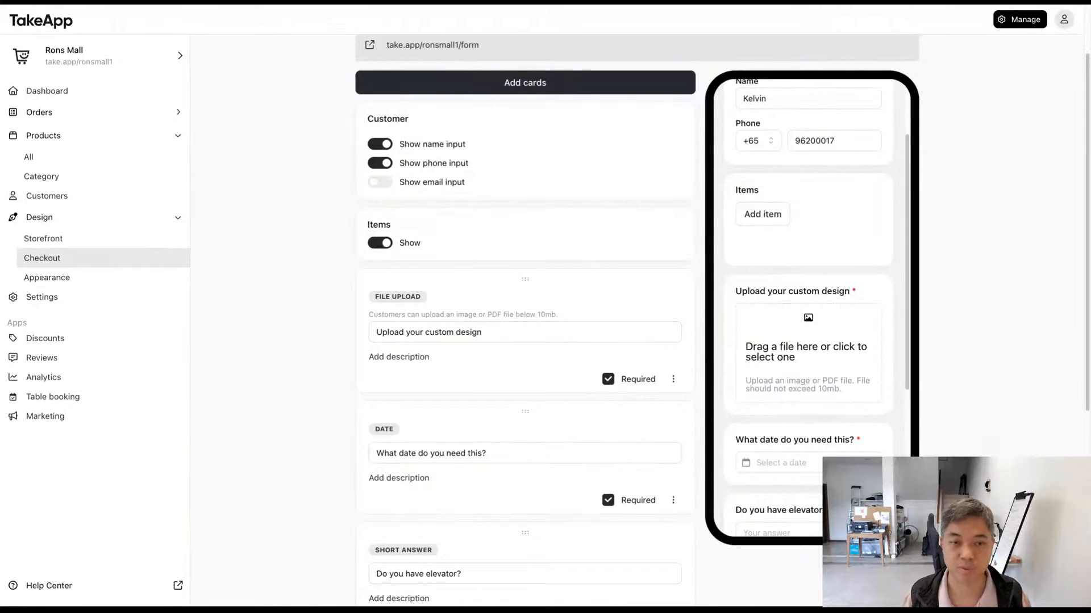
drag(348, 283, 456, 372)
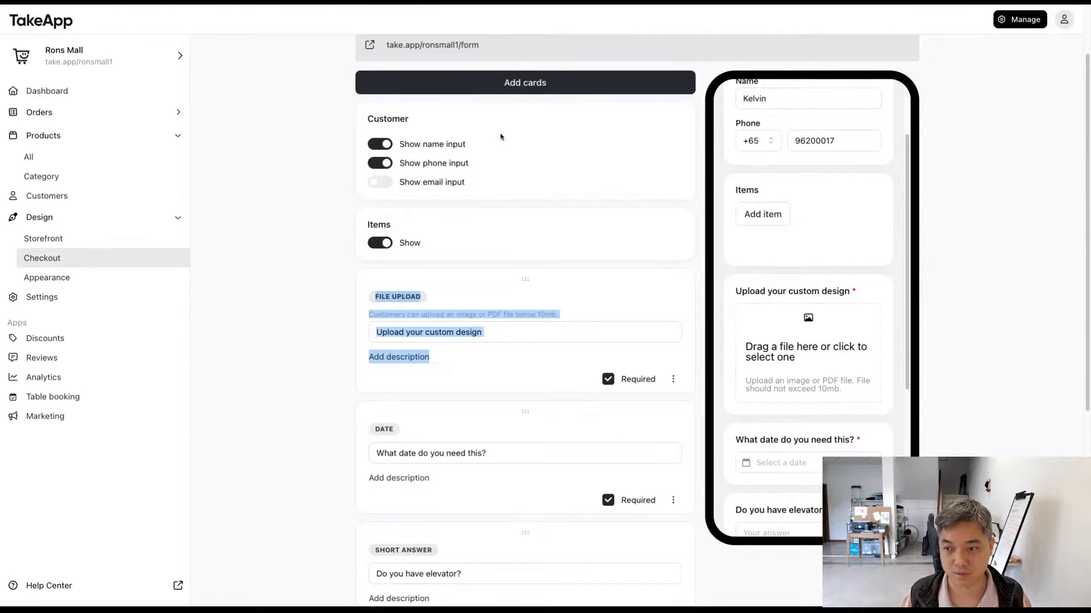
Step: Add a text card to the checkout form reading "Terms of service" with "blah blah" on a second line
click(482, 88)
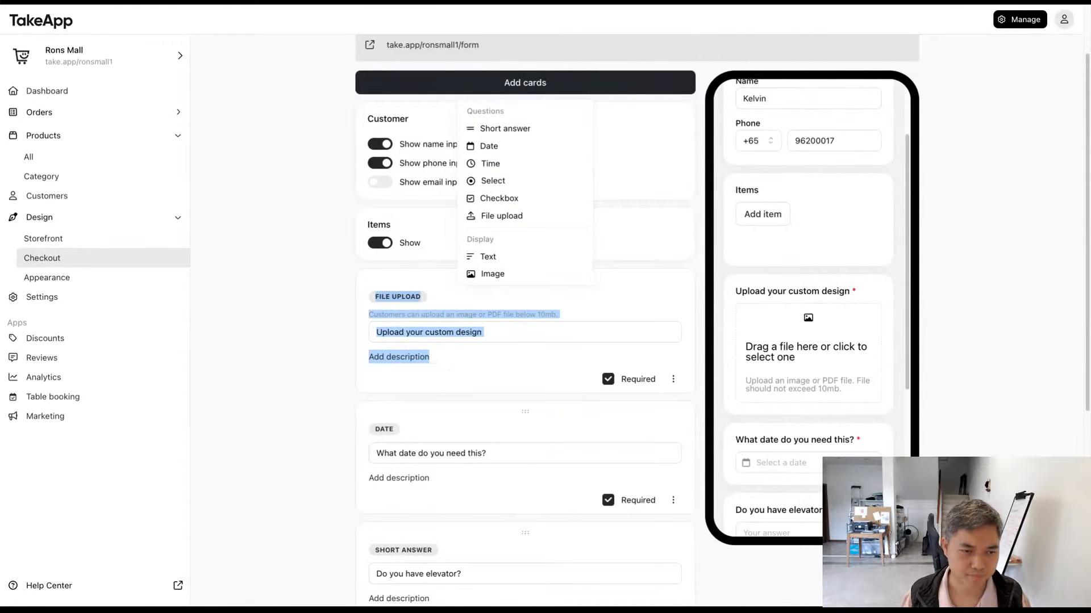
click(480, 88)
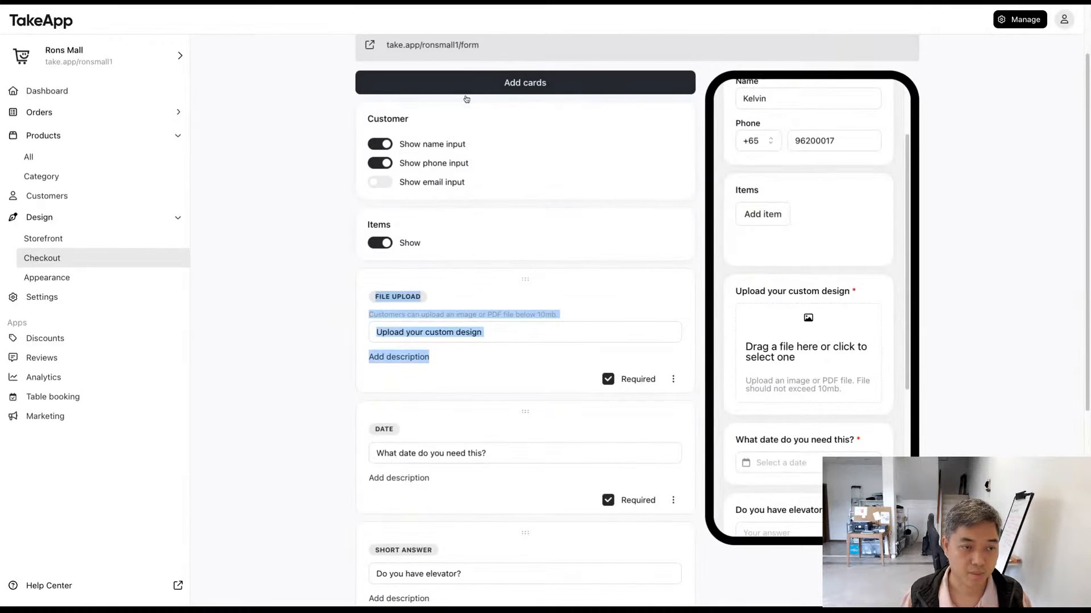
click(297, 172)
click(500, 85)
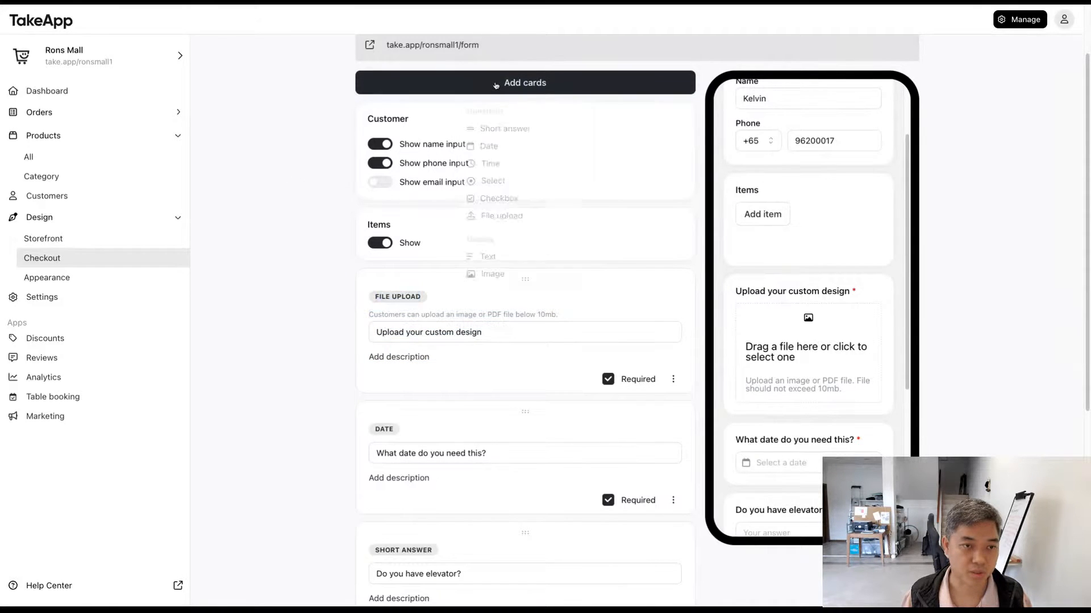
click(538, 256)
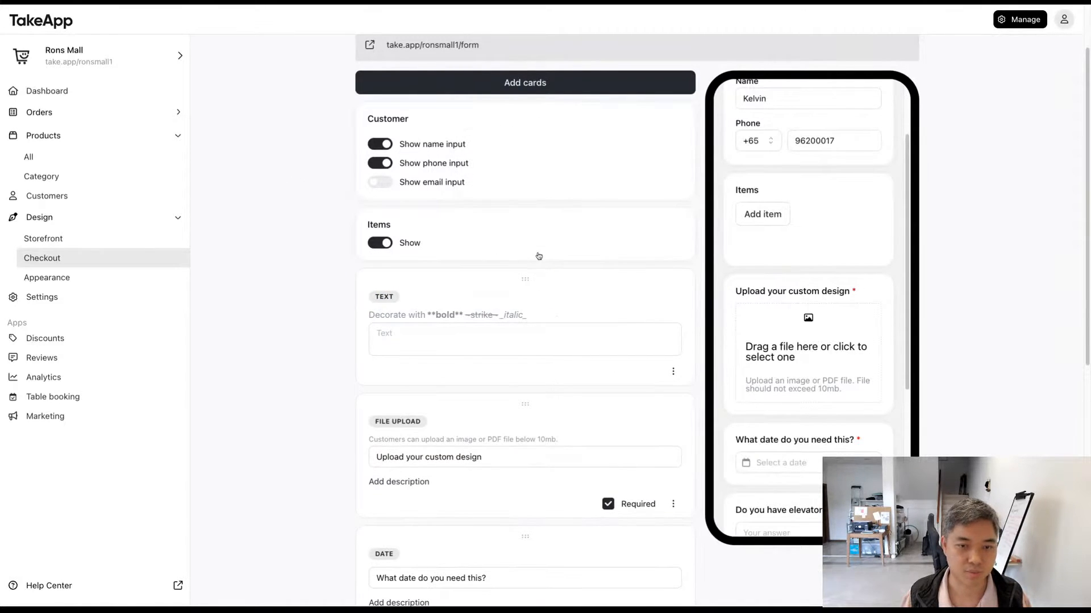
click(473, 324)
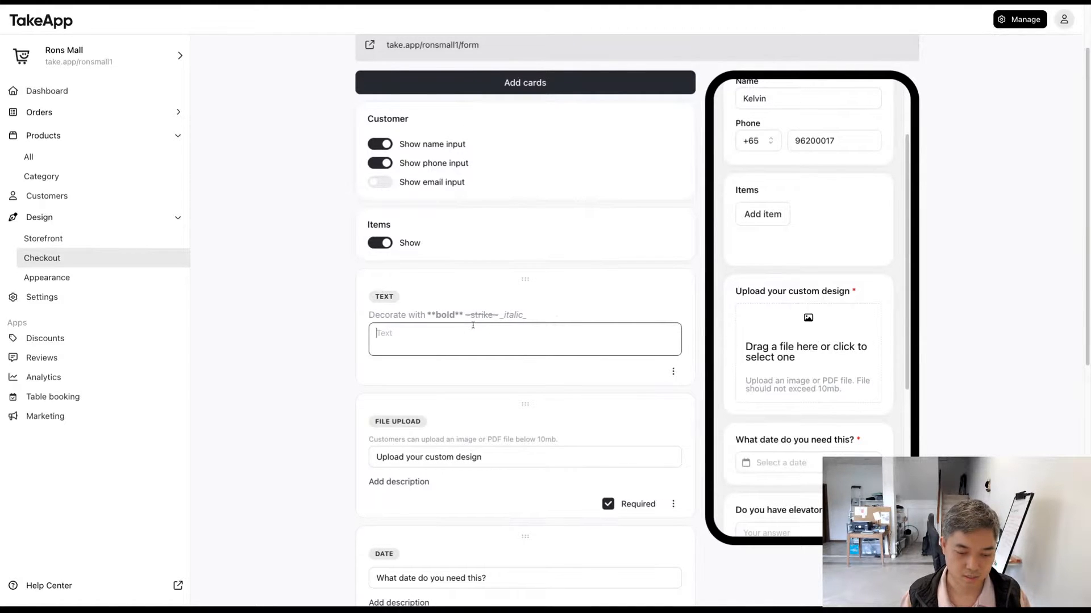
text(Terms of ser)
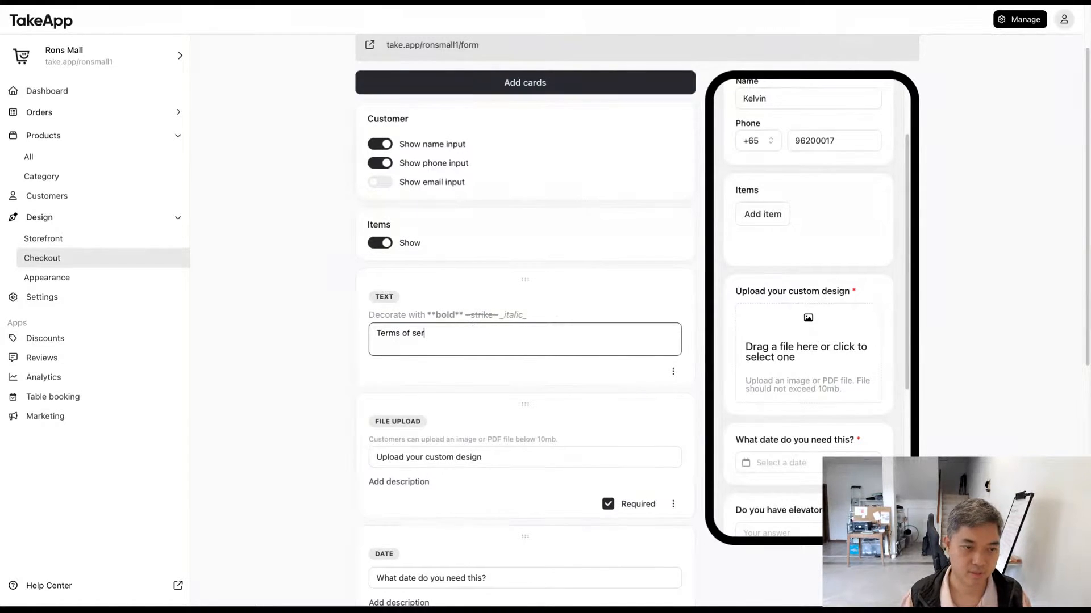
text(vice)
key(Return)
text(bla)
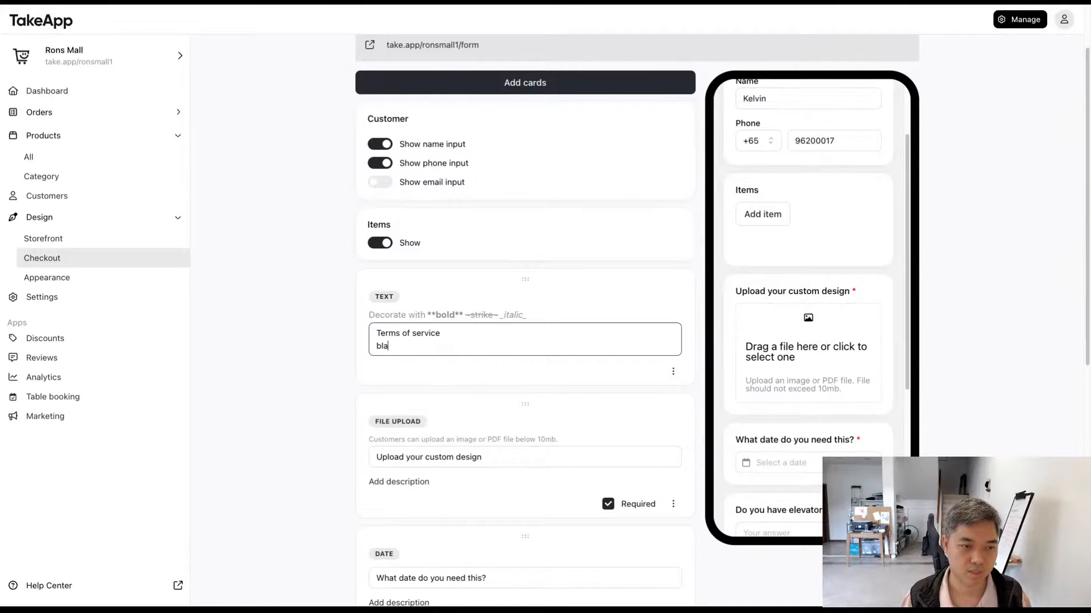
text(h blah)
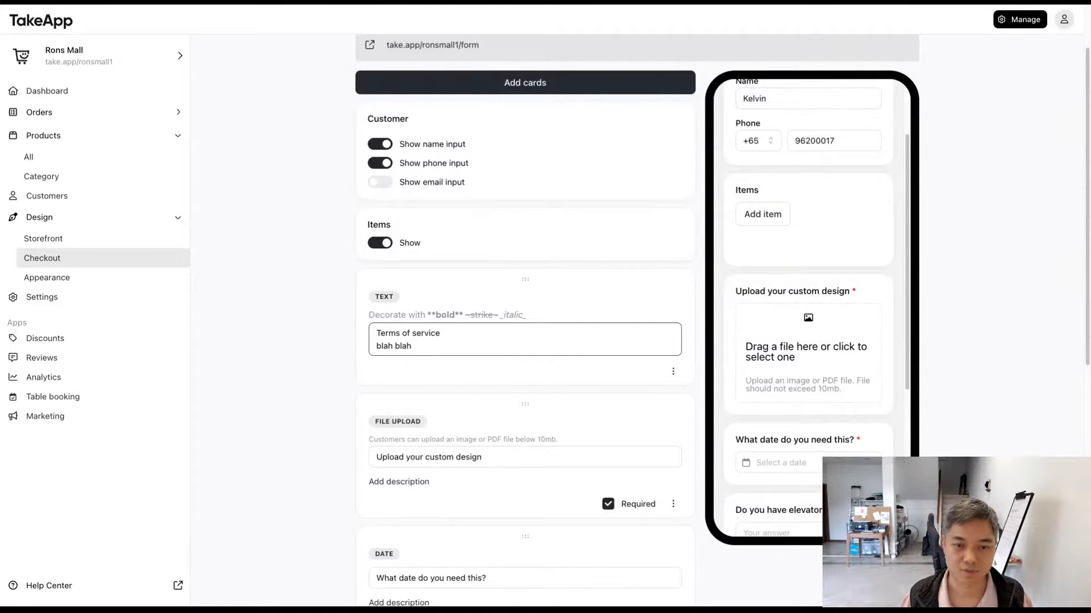
Step: Enclose the "Terms of service" line of the text card in single asterisks and update the preview
drag(789, 306, 757, 295)
click(739, 294)
click(518, 332)
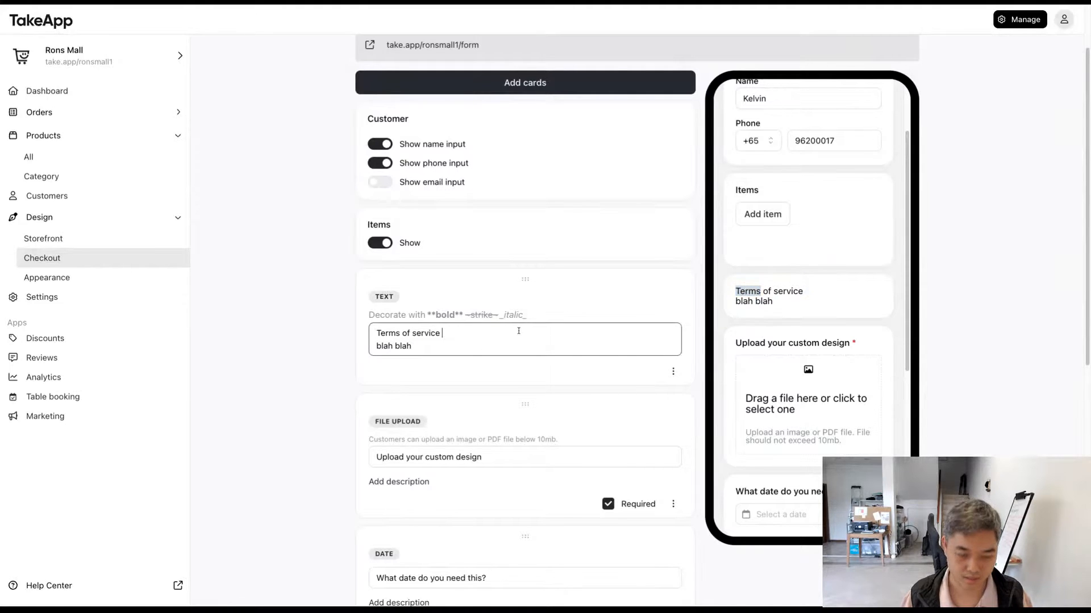
key(super+Left)
text(*)
key(super+Right)
text(*)
key(BackSpace)
key(BackSpace)
text(*)
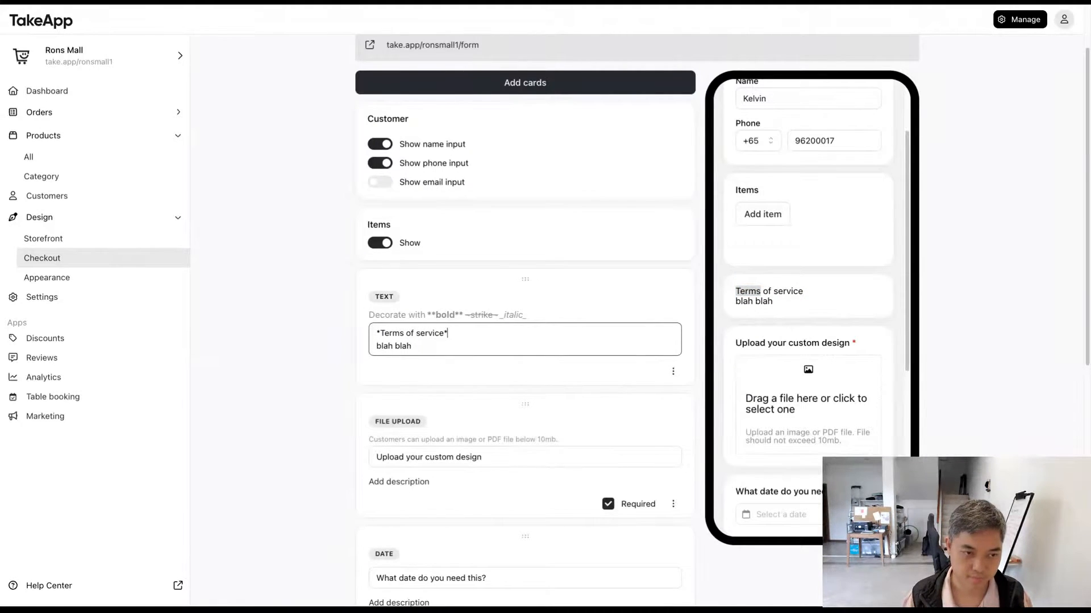
click(835, 303)
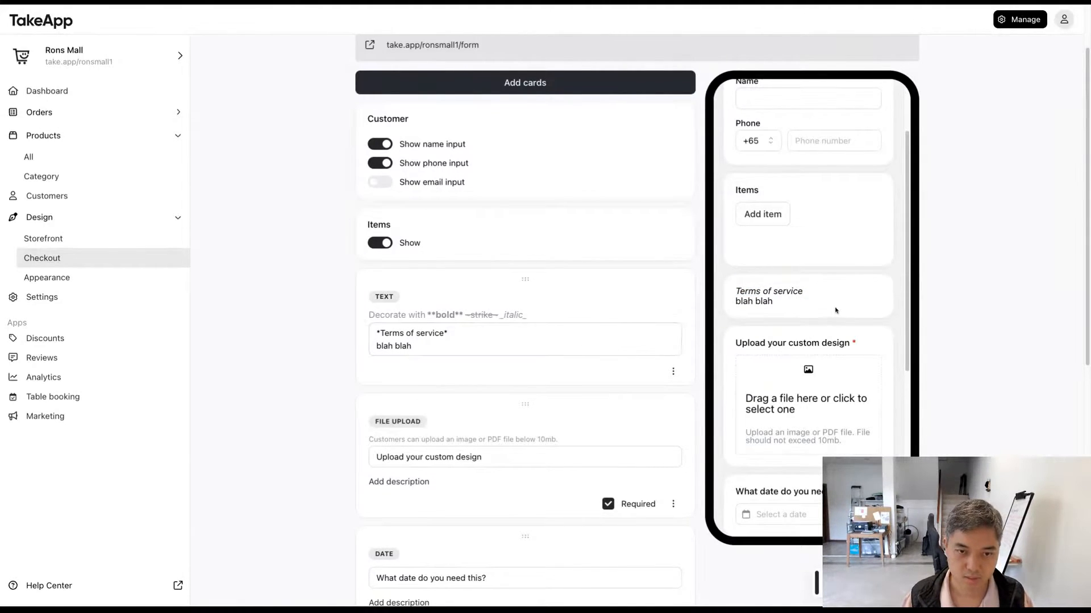
Step: Make the "Terms of service" line bold by extending the markup to double asterisks on both ends
click(564, 325)
click(562, 327)
text(*)
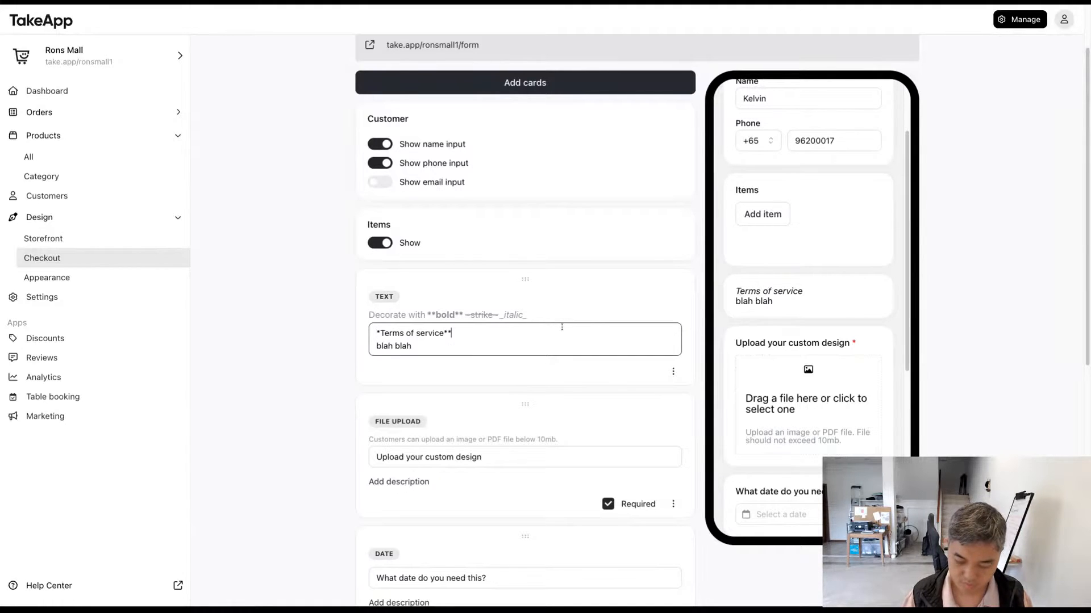
key(Home)
text(*)
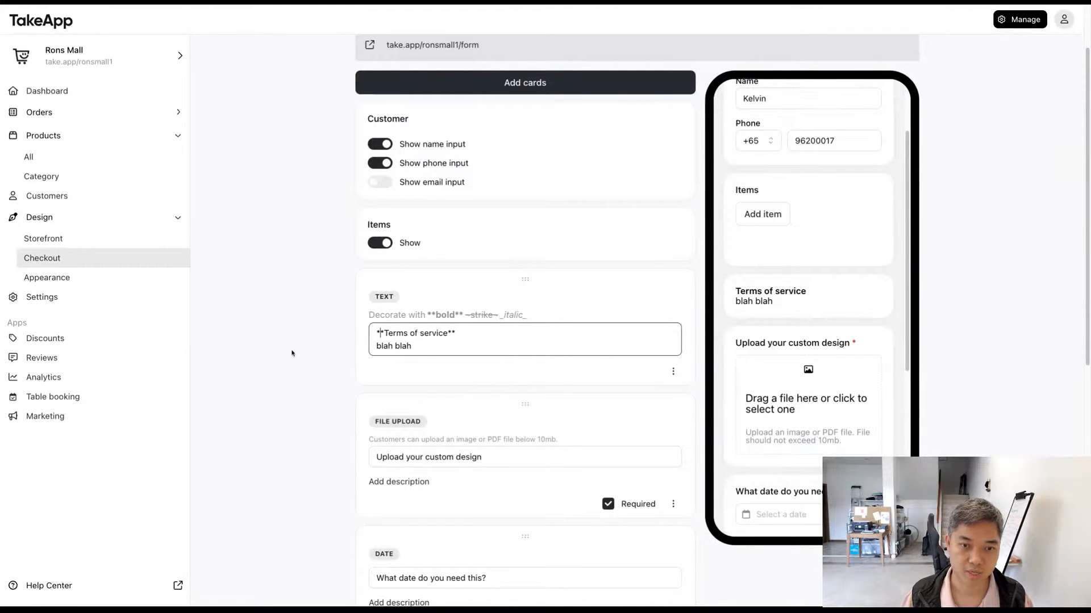
scroll(808, 305, down, 6)
scroll(811, 306, up, 8)
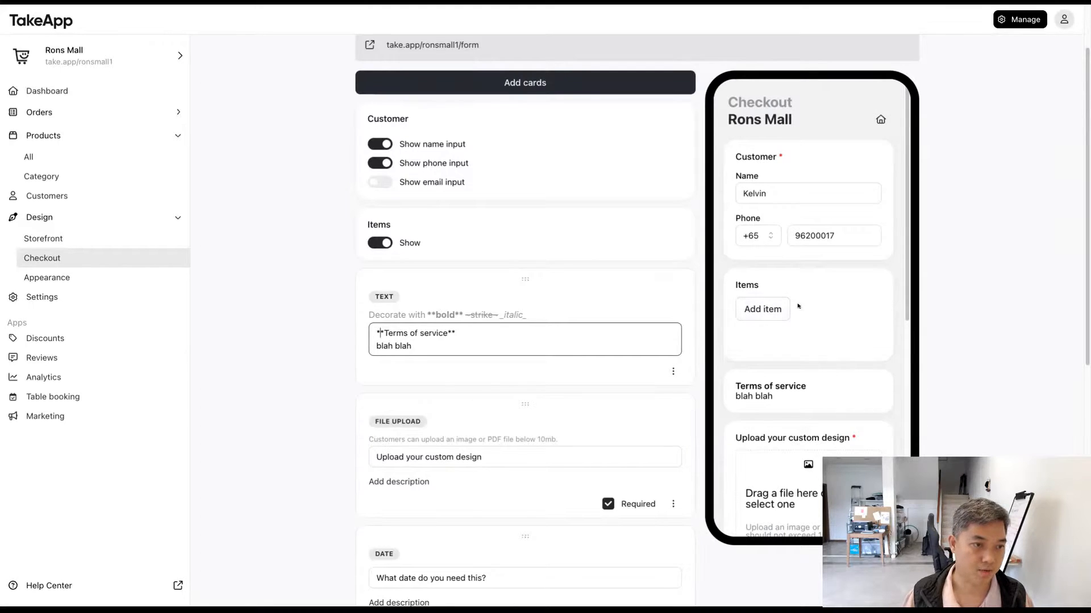
Step: Open the live checkout form and go from it to the Rons Mall storefront home page
click(322, 292)
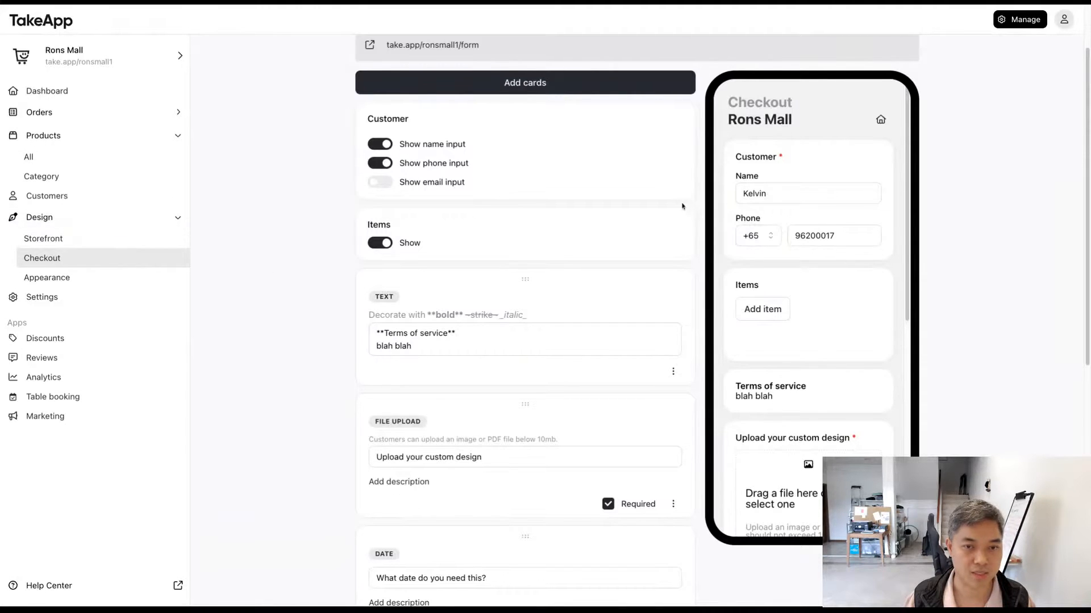
scroll(857, 230, up, 3)
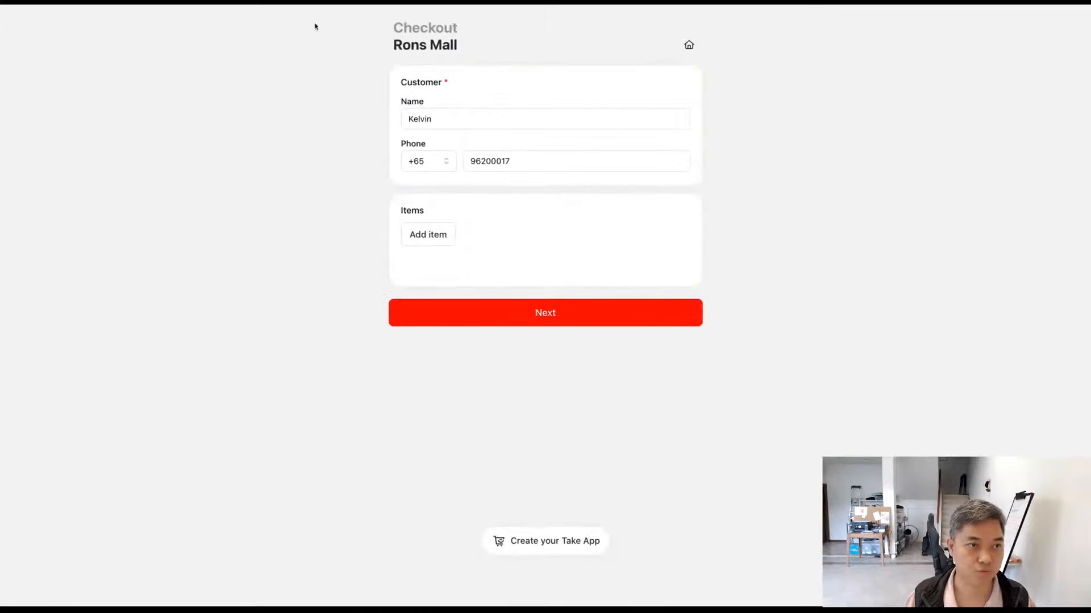
click(688, 45)
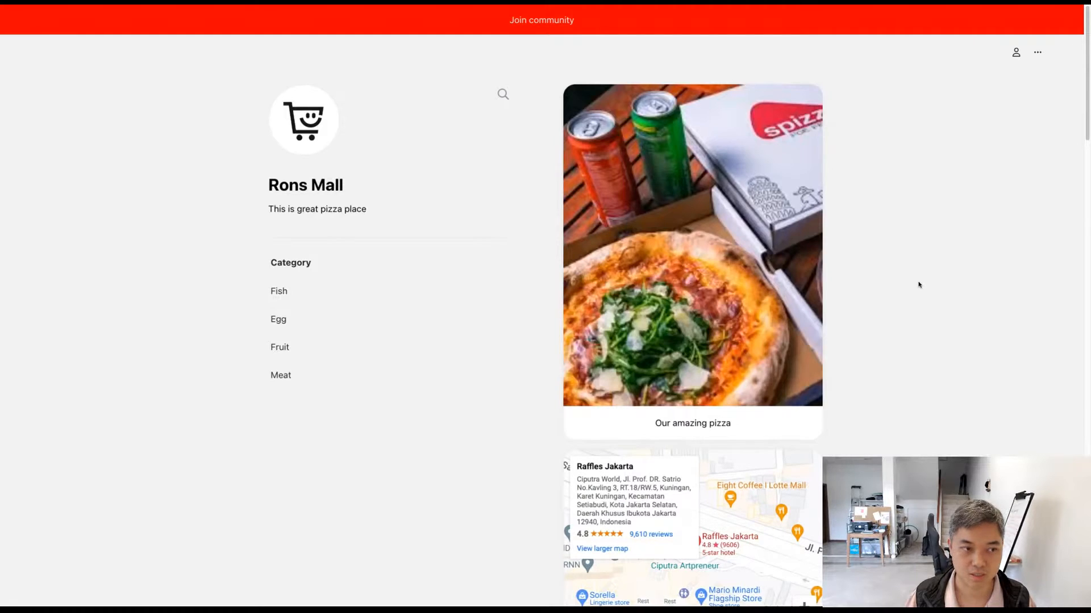
Step: Review the live storefront's description, category list, image, map, group link and Fish product listing
scroll(920, 287, down, 1)
drag(396, 416, 263, 227)
click(245, 180)
drag(245, 180, 407, 181)
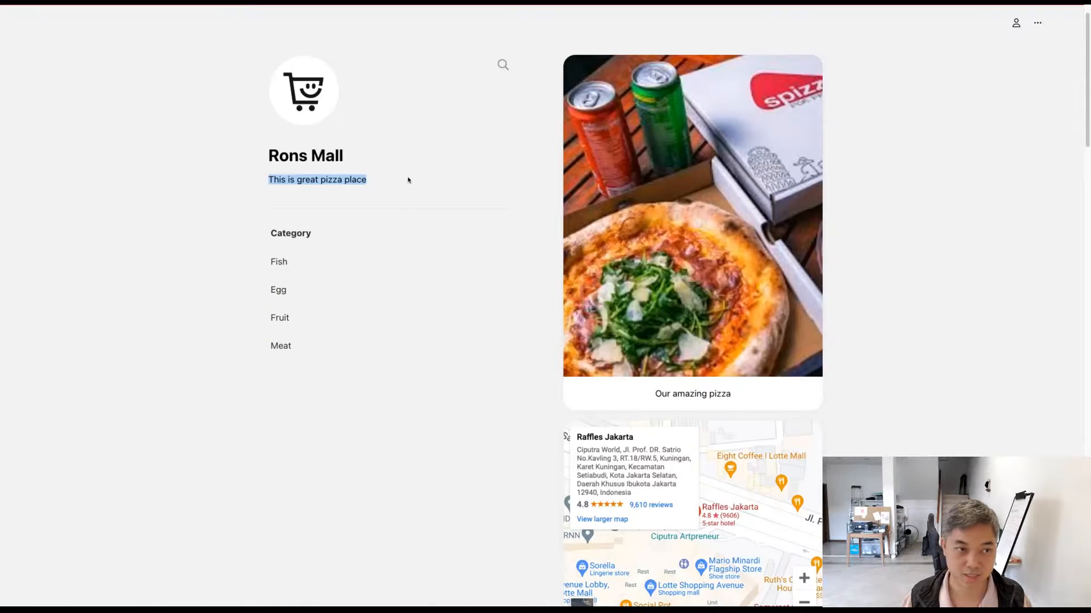
click(864, 207)
scroll(923, 217, down, 1)
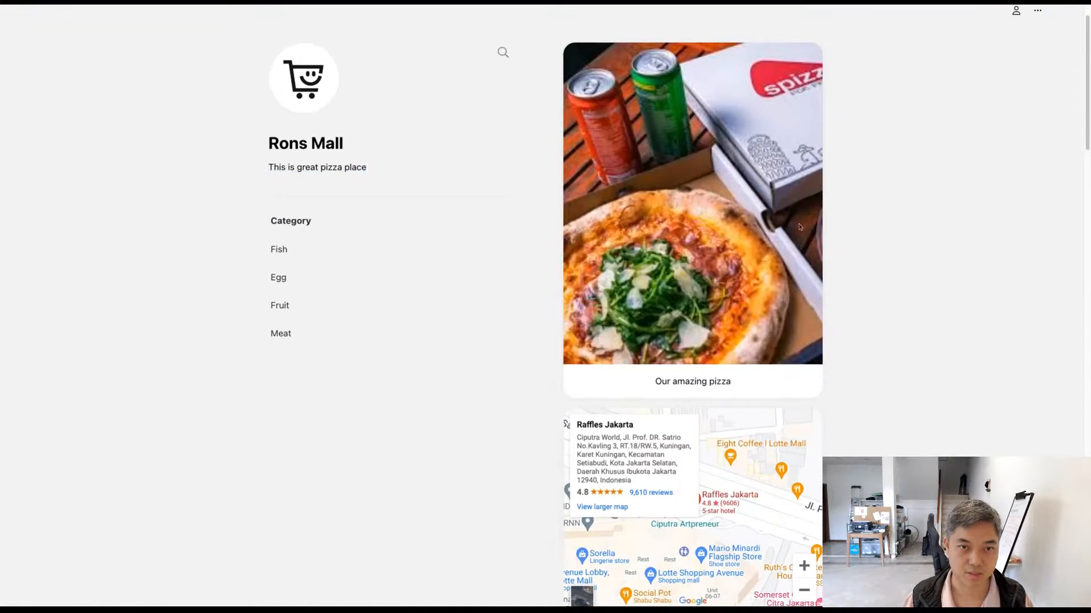
scroll(866, 258, down, 6)
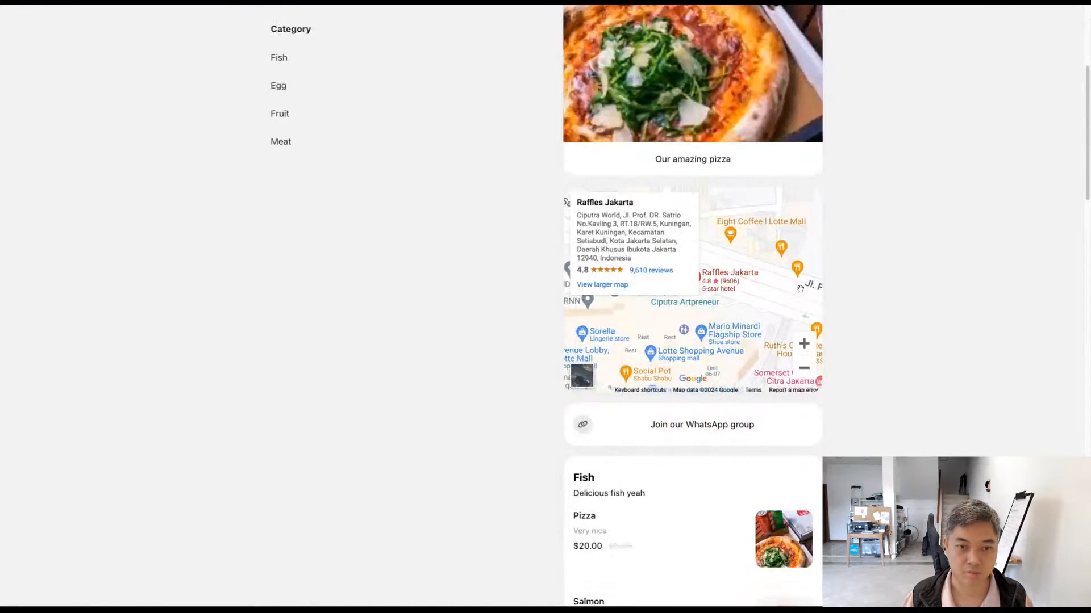
scroll(881, 309, down, 2)
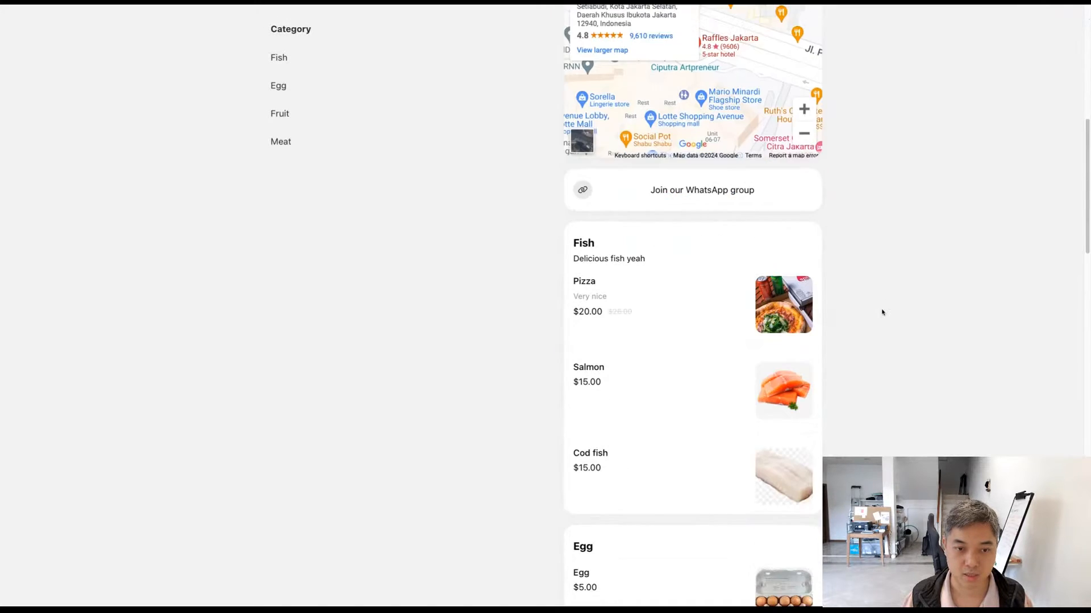
drag(499, 236, 841, 488)
scroll(841, 488, down, 1)
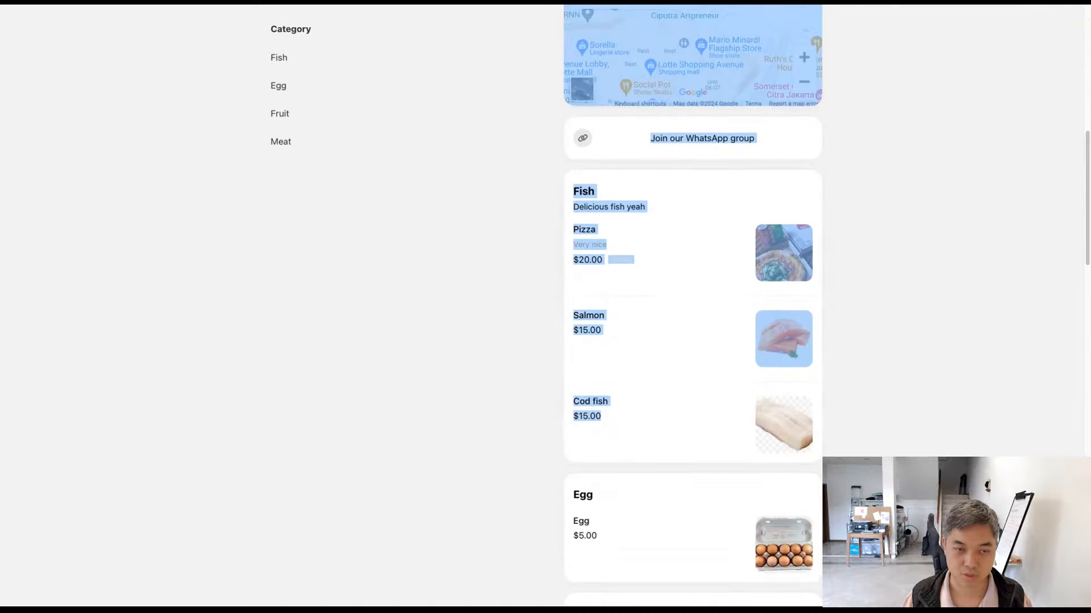
click(938, 454)
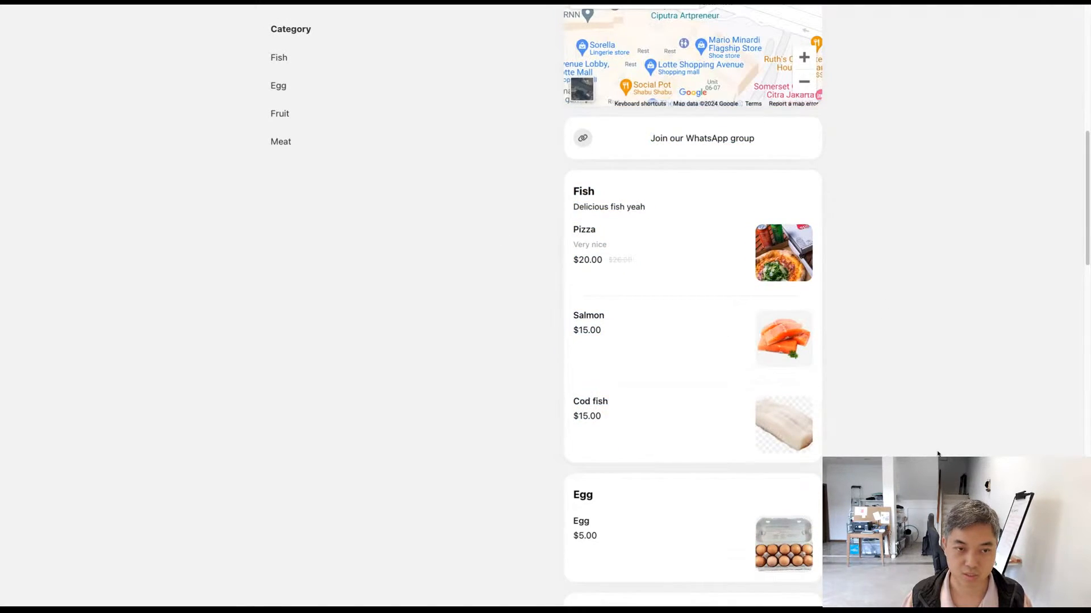
Step: Open the Pizza product from the Fish category and choose the Vegan pizza variant
click(700, 242)
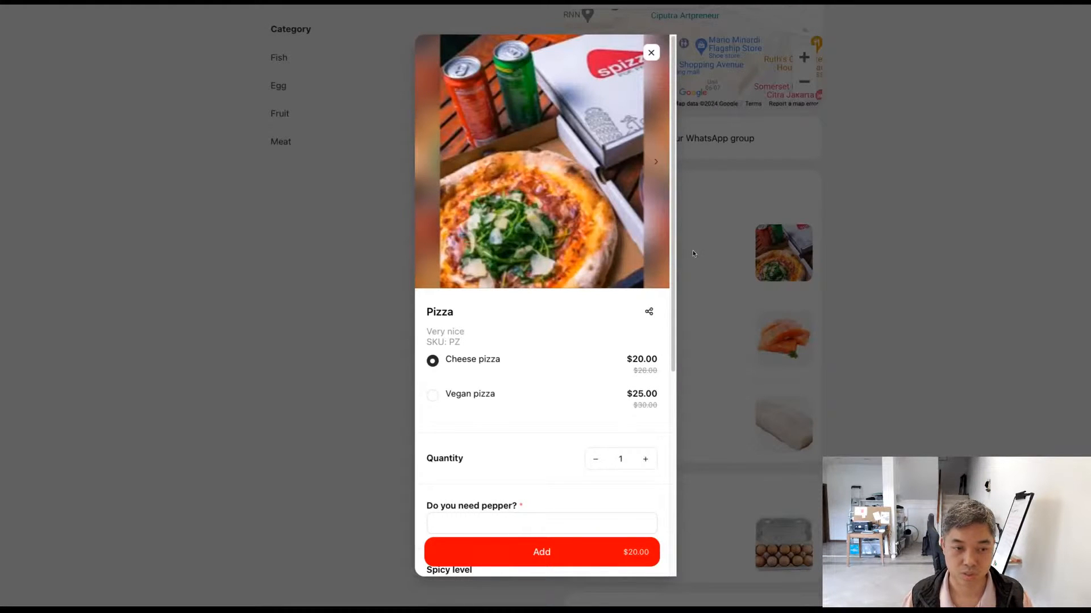
click(566, 401)
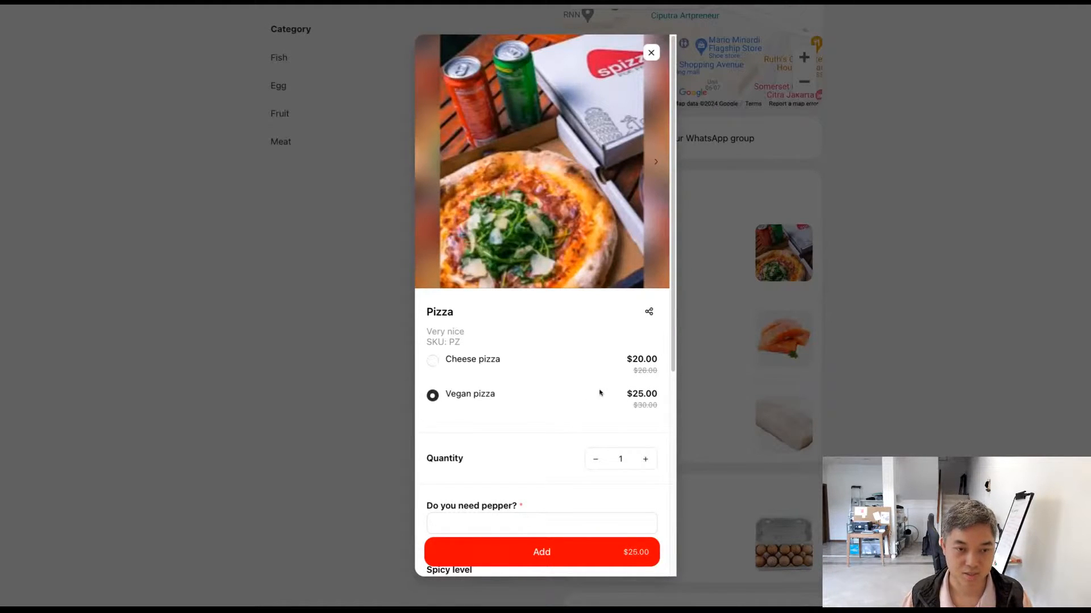
drag(658, 367, 605, 365)
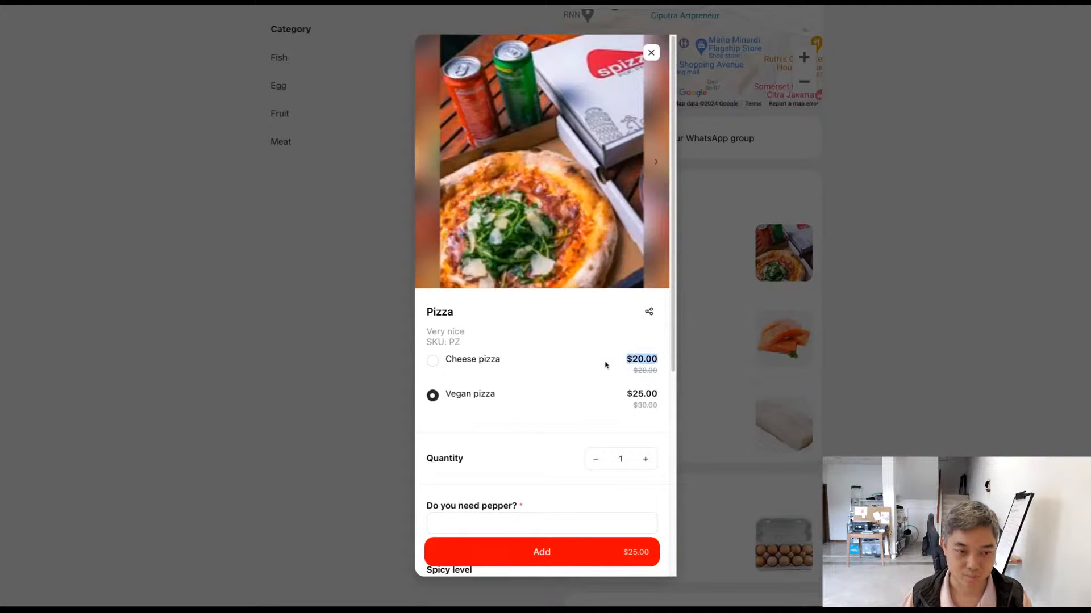
drag(471, 343, 519, 400)
Step: Set the pizza's spicy level to Spicy, leaving the pepper question blank
scroll(530, 360, down, 5)
scroll(529, 413, down, 2)
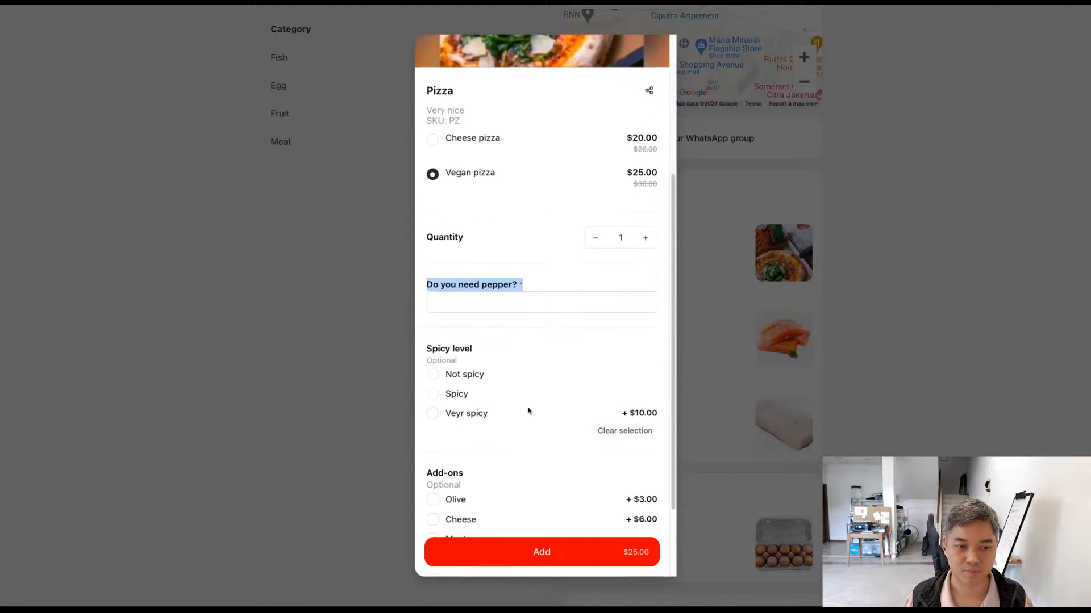
click(480, 307)
scroll(480, 307, down, 1)
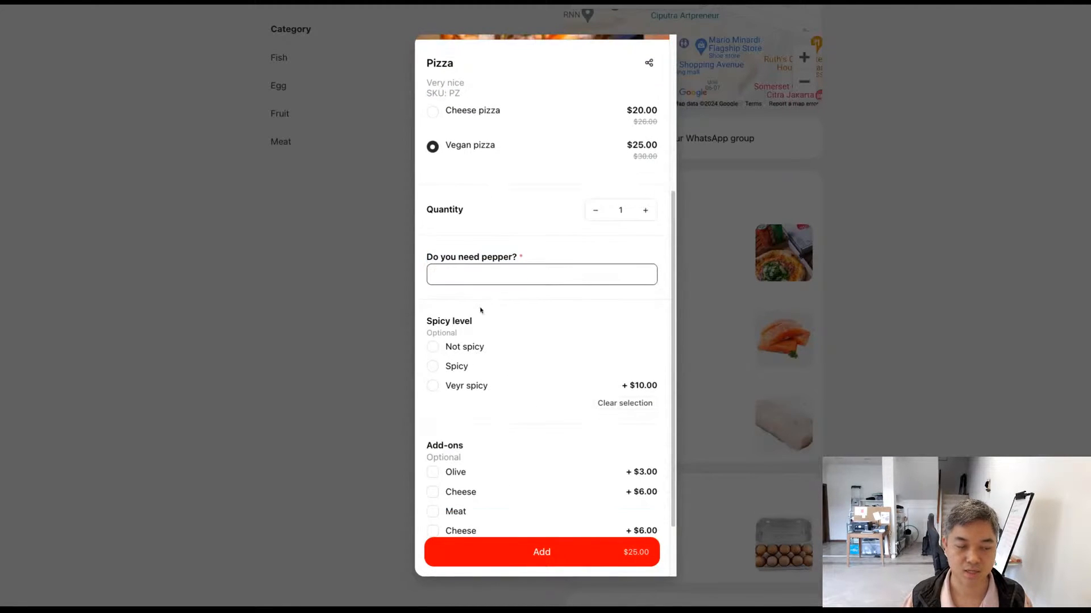
click(432, 347)
click(433, 368)
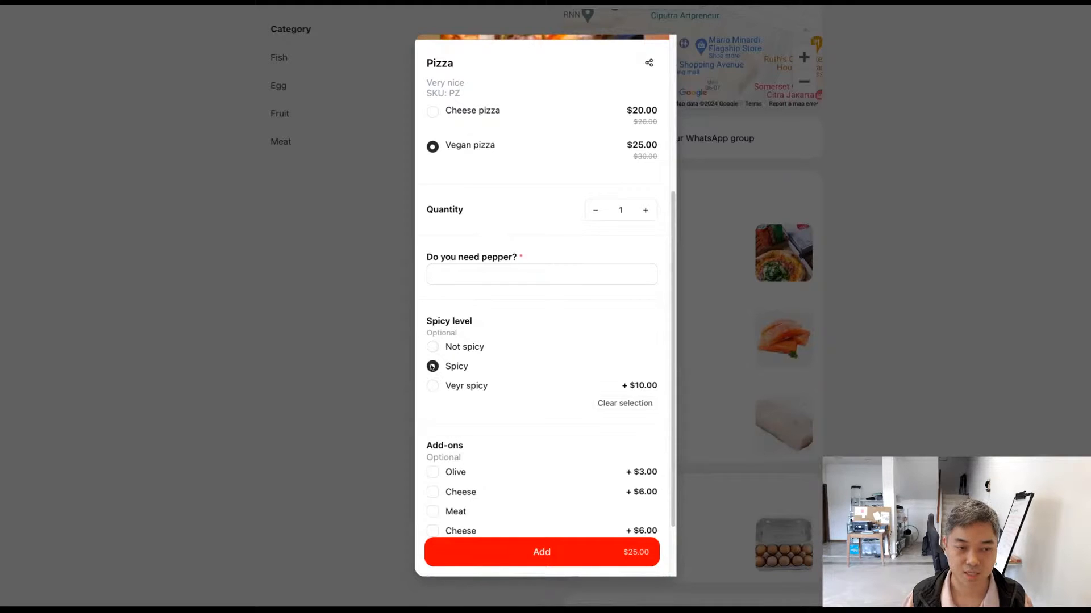
Step: Add the Olive, first Cheese and Meat add-ons to the pizza
scroll(433, 349, down, 3)
click(432, 415)
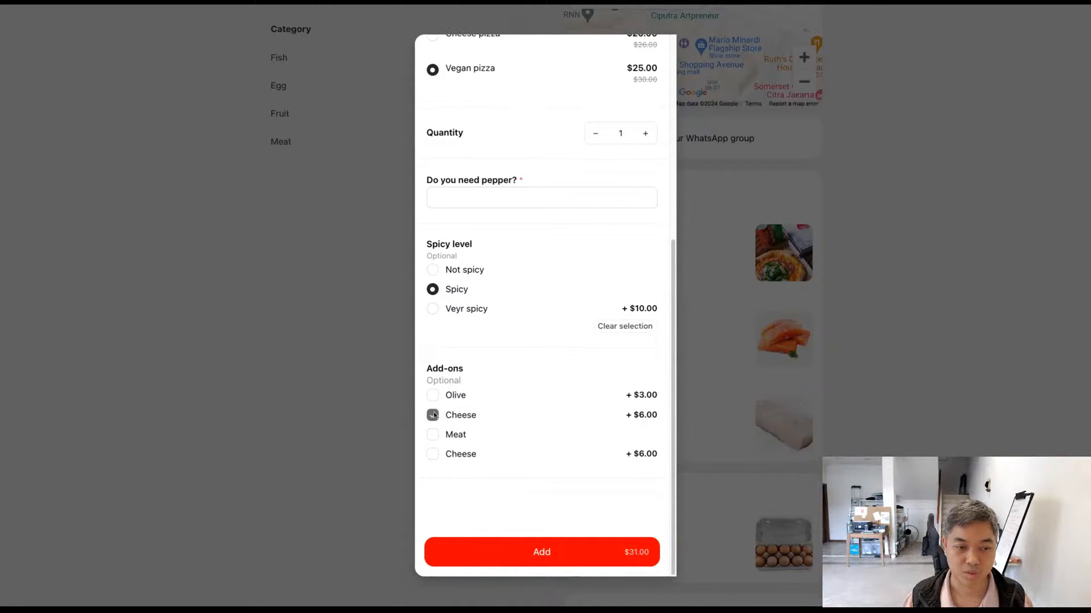
click(433, 396)
click(438, 435)
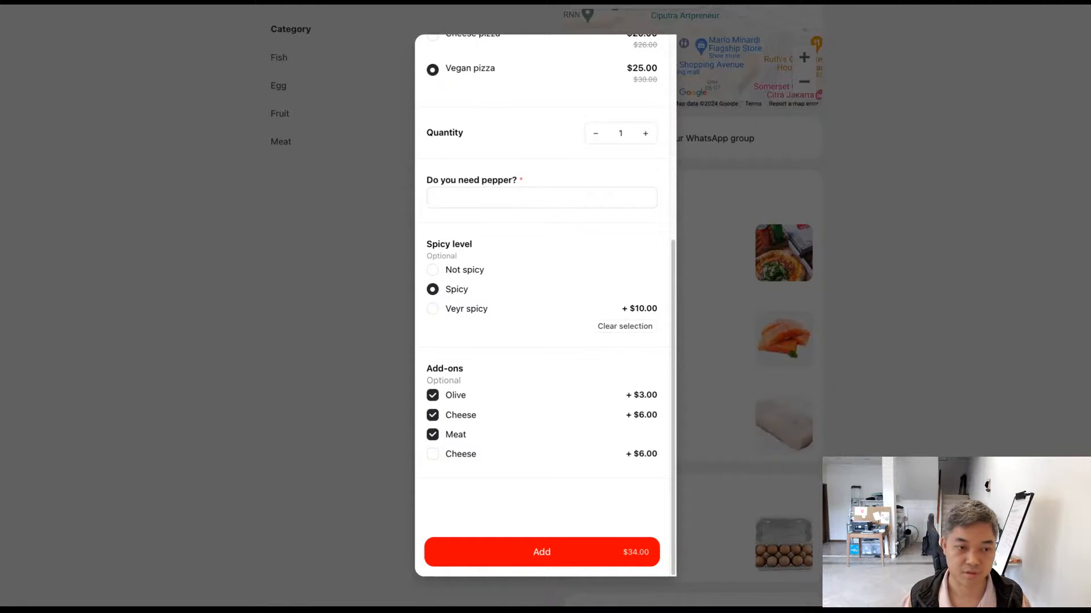
Step: Answer the required pepper question with 3 and add the vegan pizza to the cart
click(539, 546)
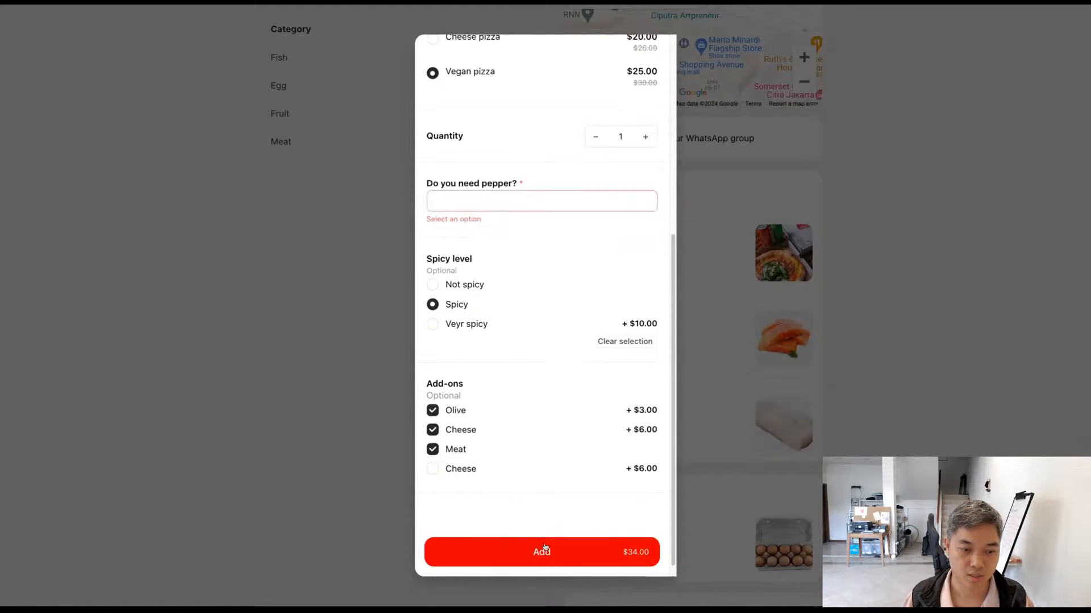
click(523, 307)
click(558, 555)
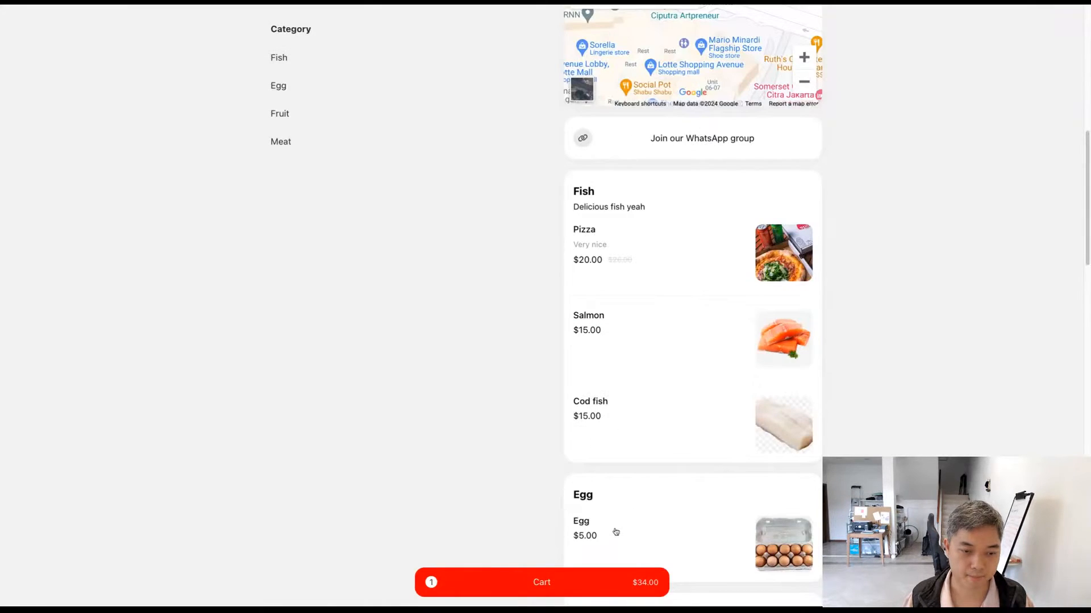
Step: Go from the cart to the checkout form and review the ordered pizza and the Terms of service text
scroll(616, 533, down, 12)
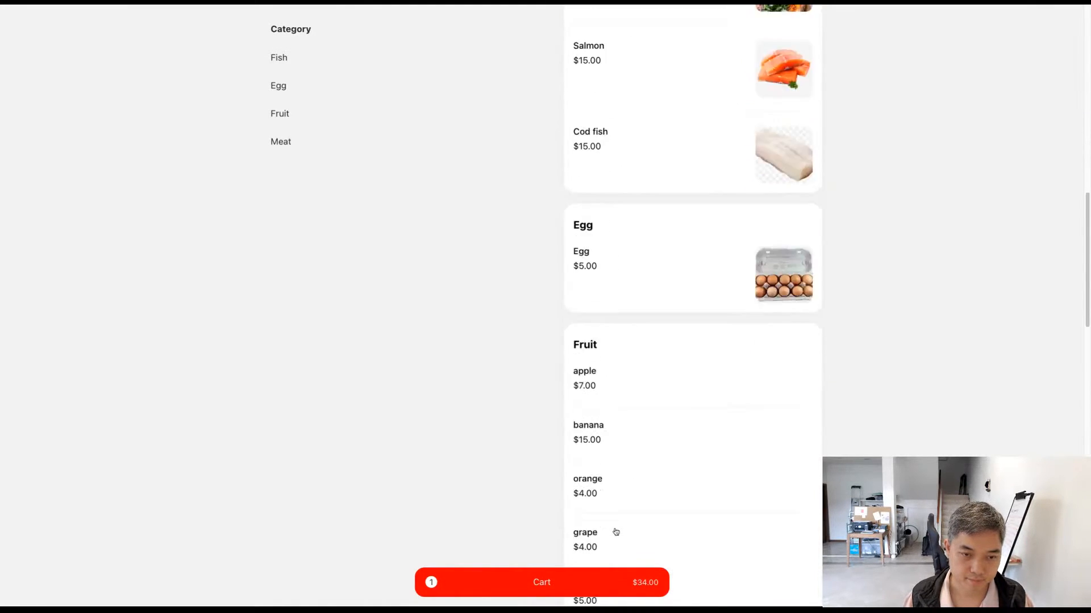
click(543, 589)
click(814, 582)
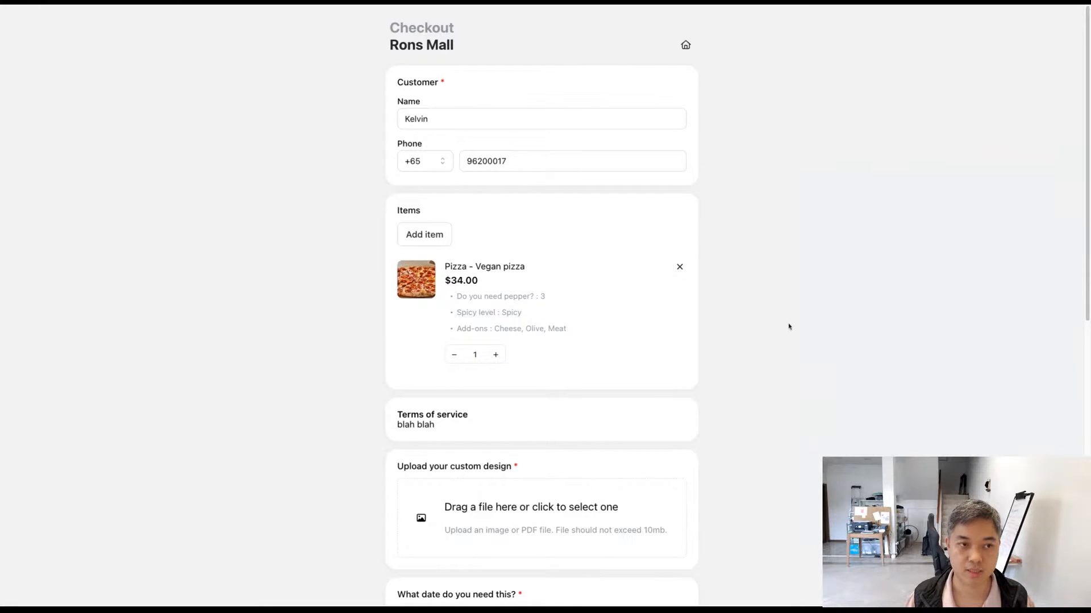
scroll(755, 295, down, 1)
scroll(755, 294, down, 3)
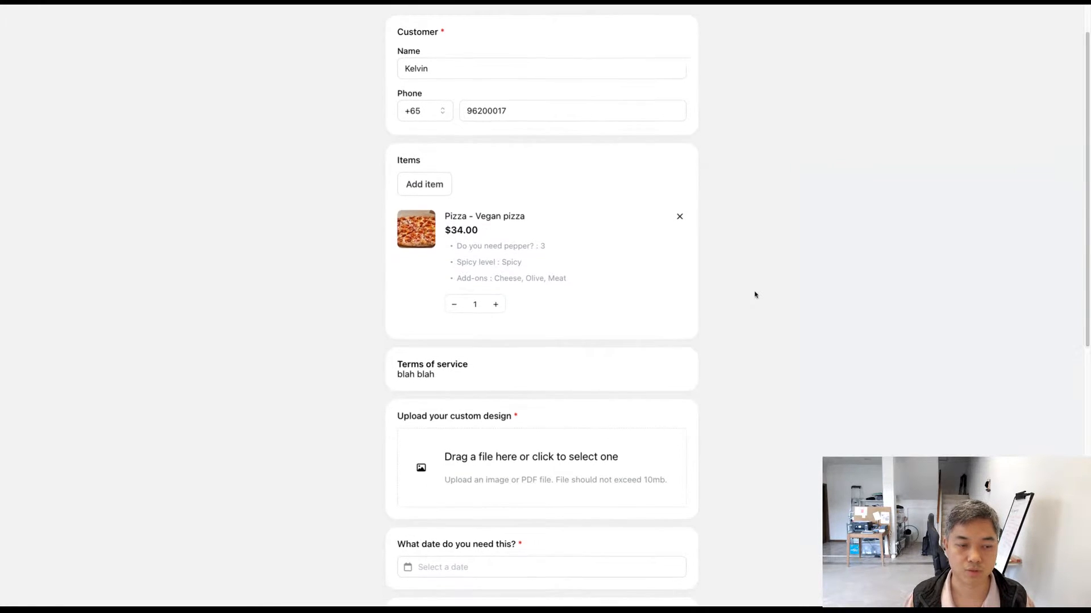
drag(518, 294, 351, 281)
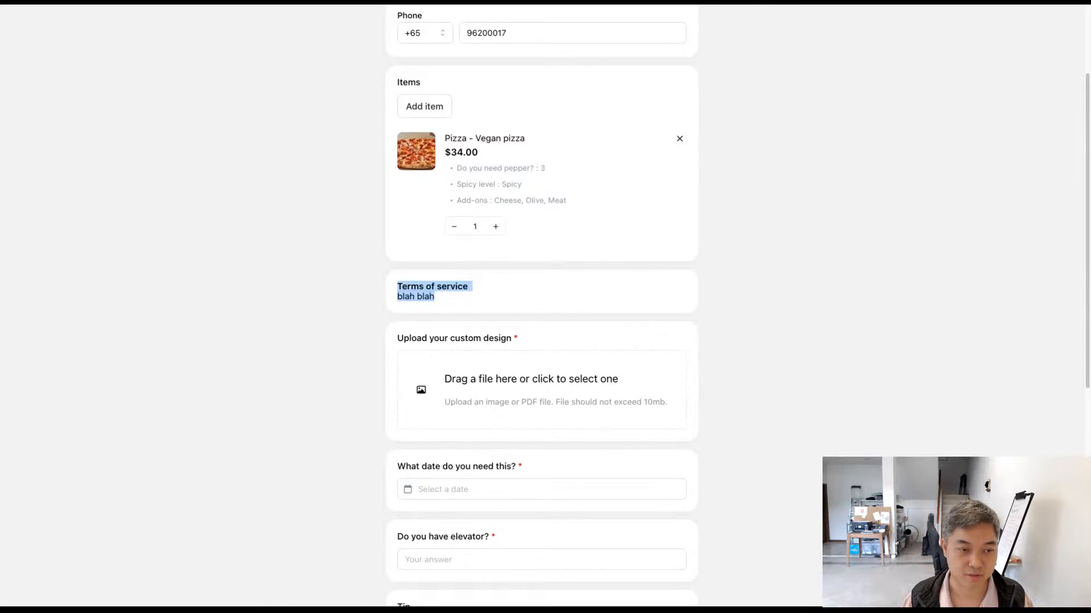
click(350, 294)
scroll(350, 299, down, 2)
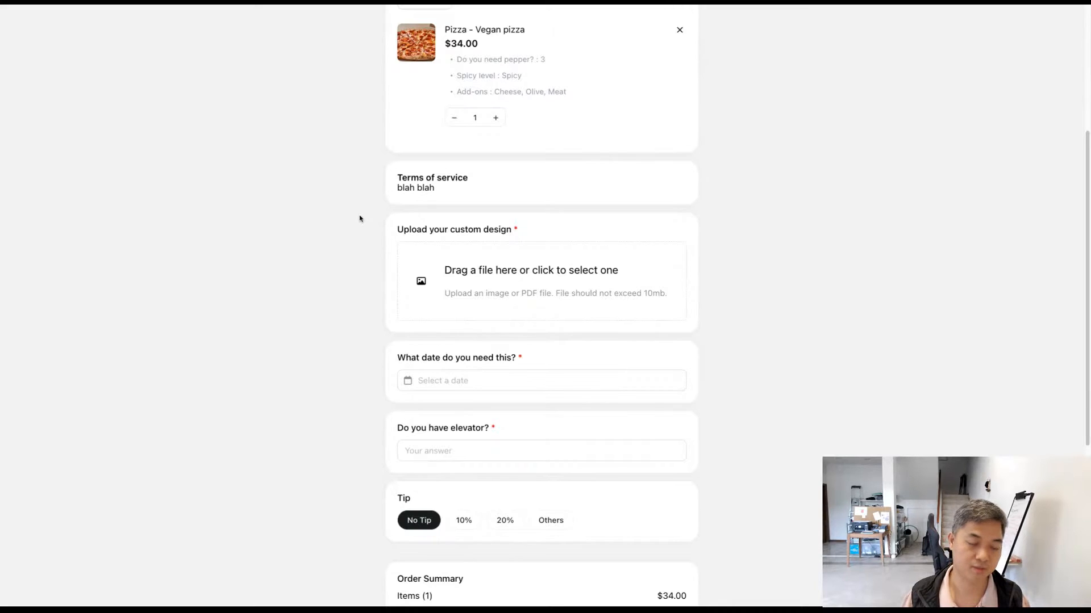
Step: Set the date the order is needed to May 9, 2024, leaving the elevator question blank
scroll(359, 219, down, 3)
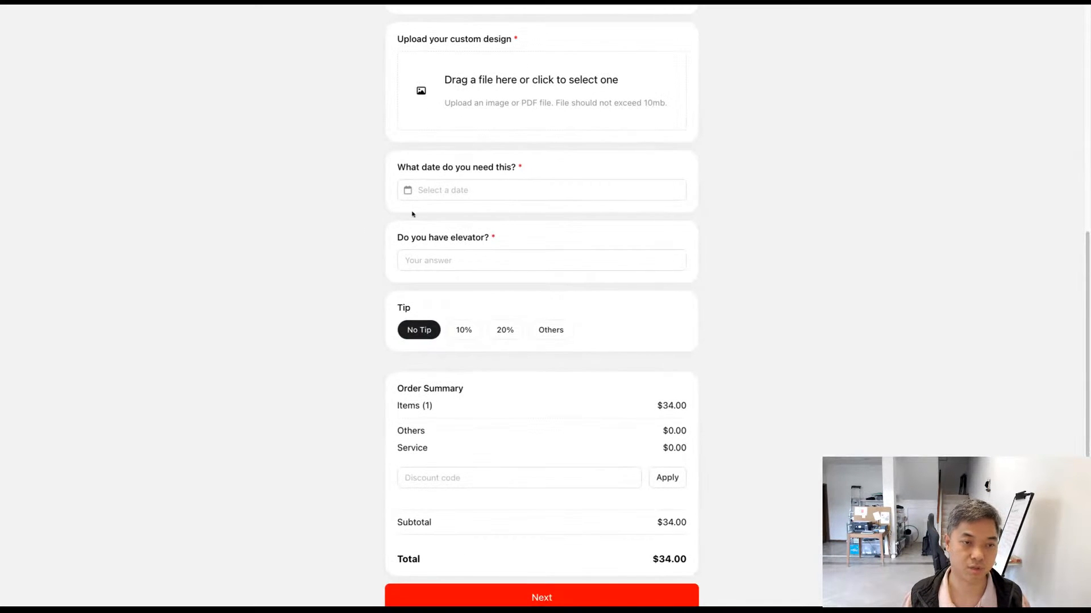
click(455, 192)
click(479, 284)
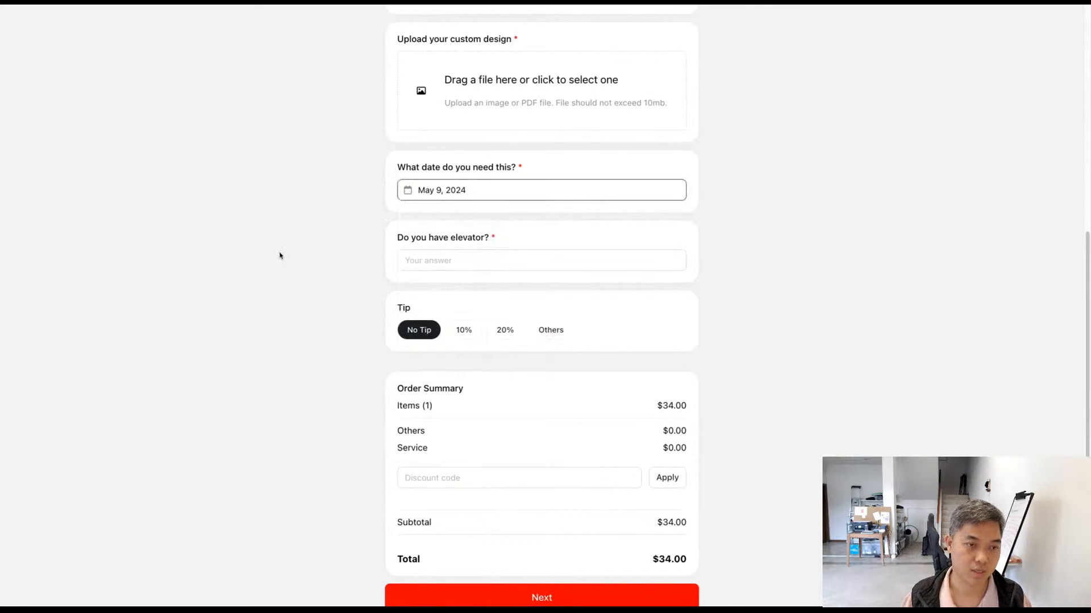
click(451, 261)
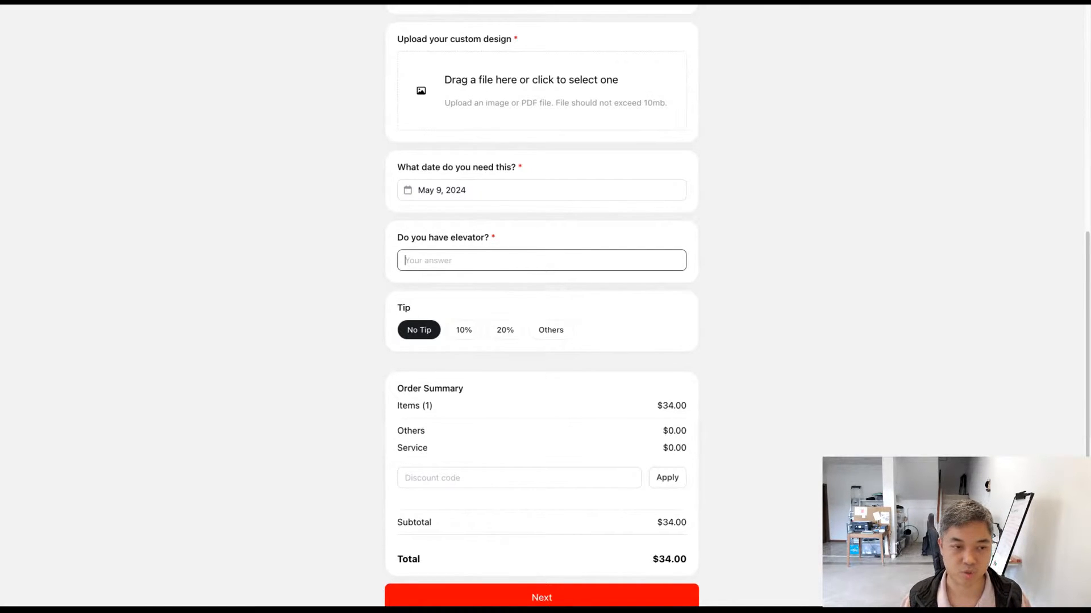
click(357, 319)
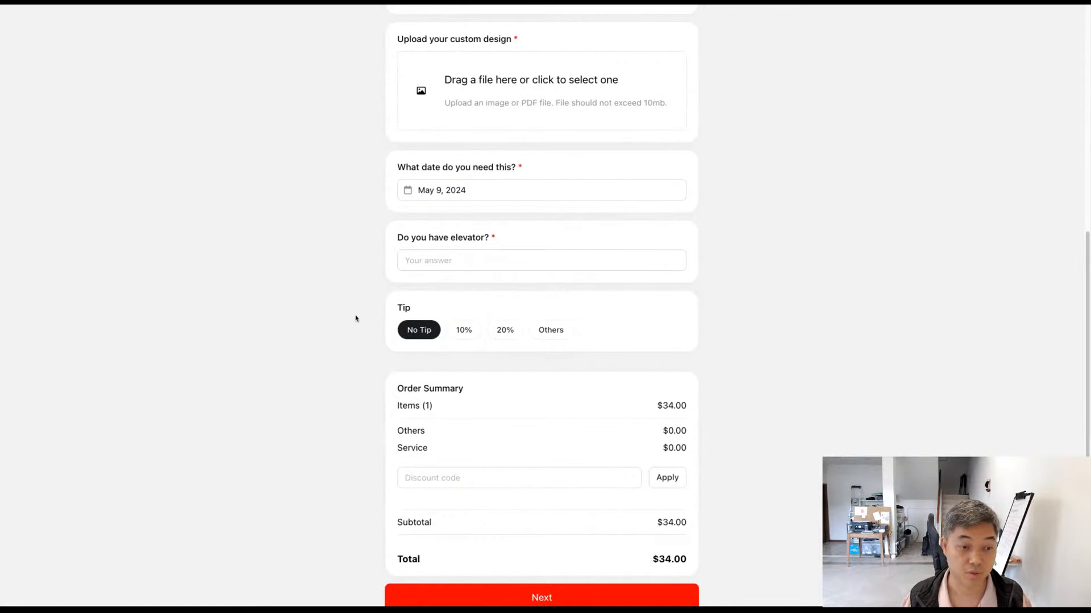
Step: Set the tip to 10% and check its effect on the total in the order summary
drag(368, 299, 753, 343)
click(752, 346)
scroll(751, 348, down, 1)
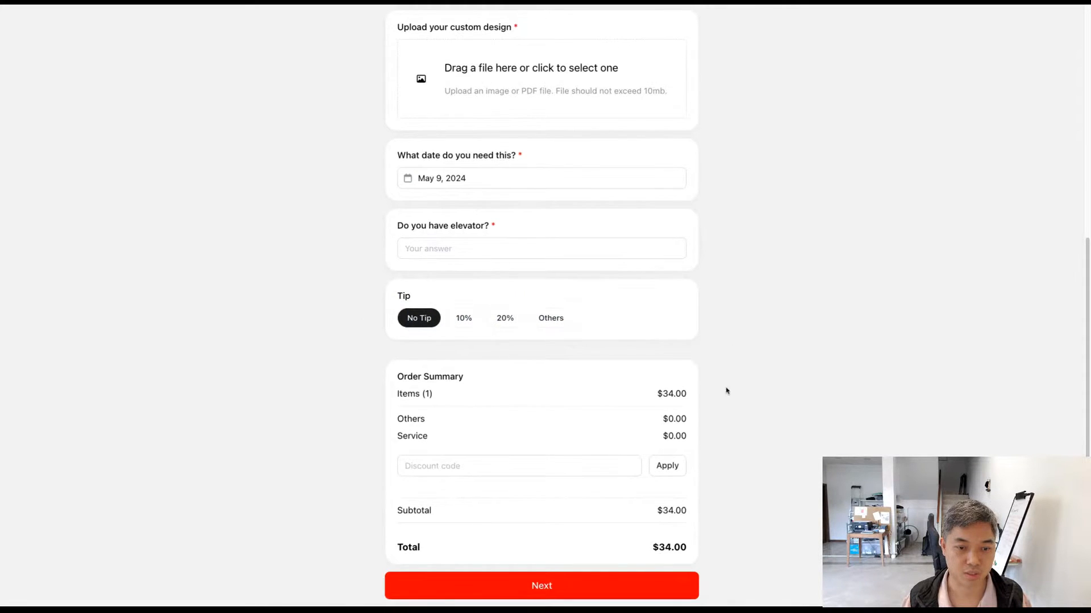
drag(657, 514, 790, 503)
click(790, 503)
click(463, 317)
scroll(781, 369, down, 1)
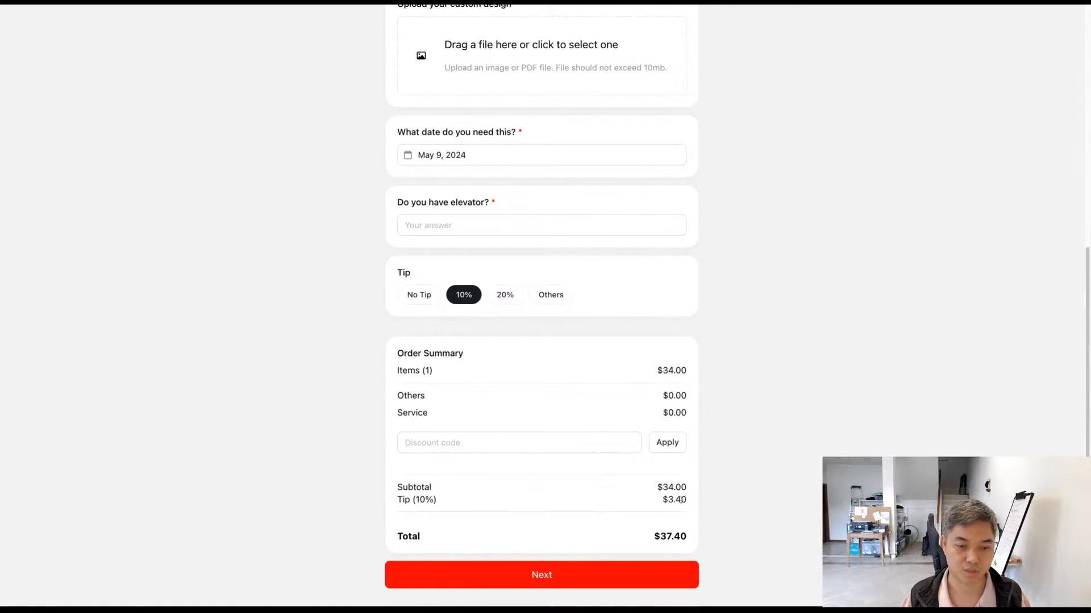
drag(647, 543, 764, 538)
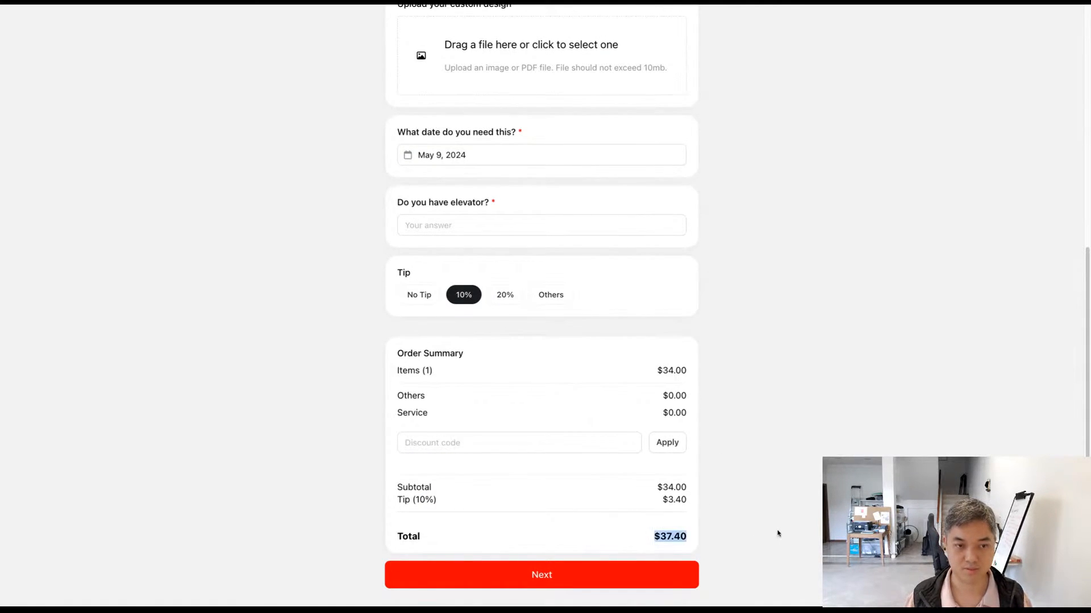
click(778, 534)
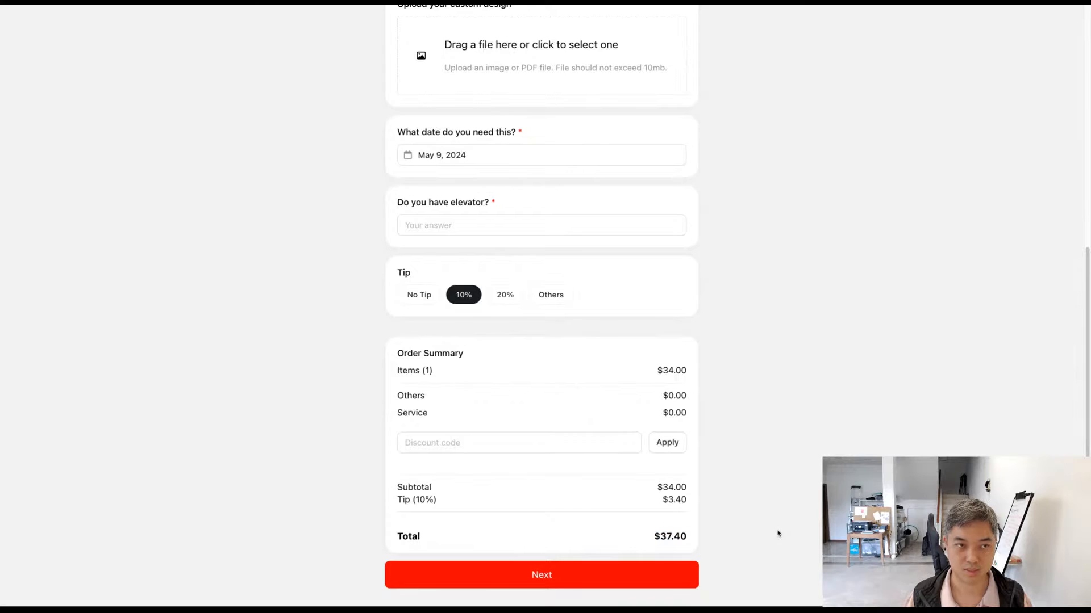
Step: Answer the required elevator question with 3 and submit the checkout form
click(578, 568)
click(584, 297)
text(3)
scroll(645, 377, down, 3)
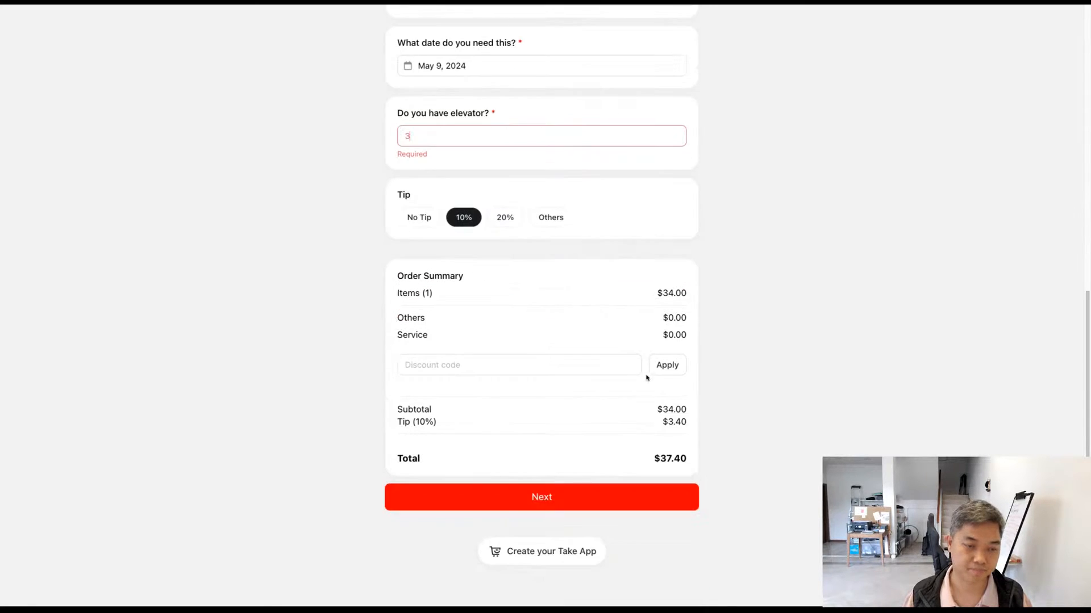
click(605, 493)
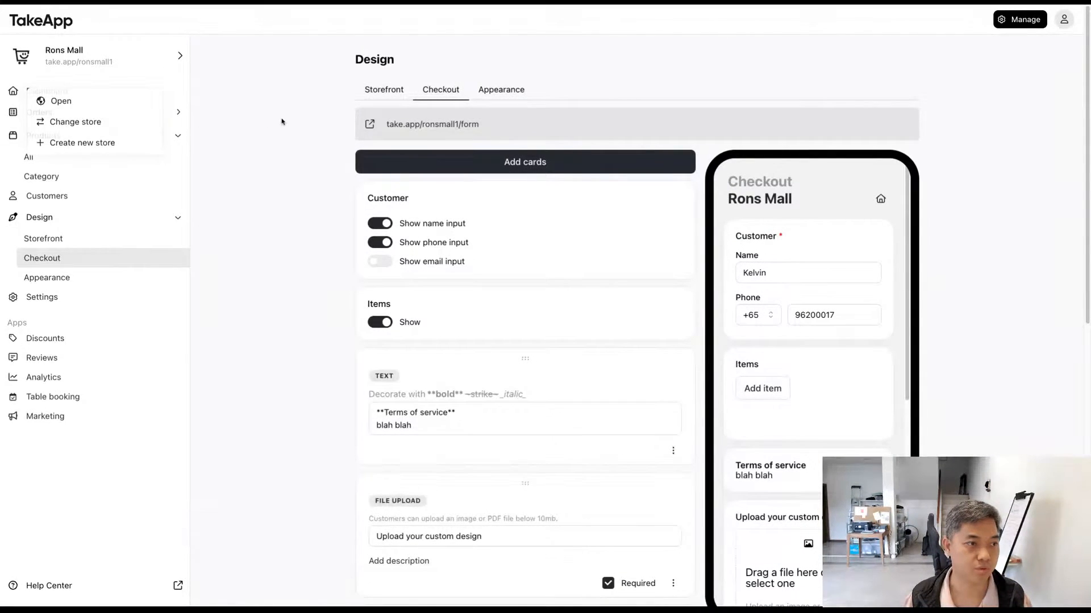
Step: Switch to the TakeApp dashboard and open the newly placed pizza order from the orders list
click(39, 112)
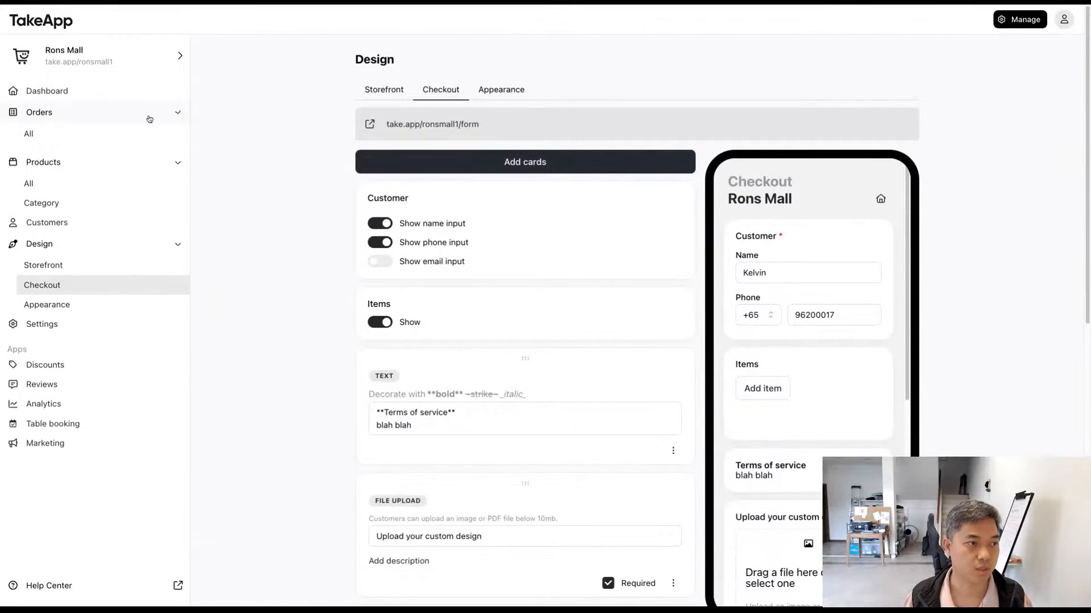
click(457, 156)
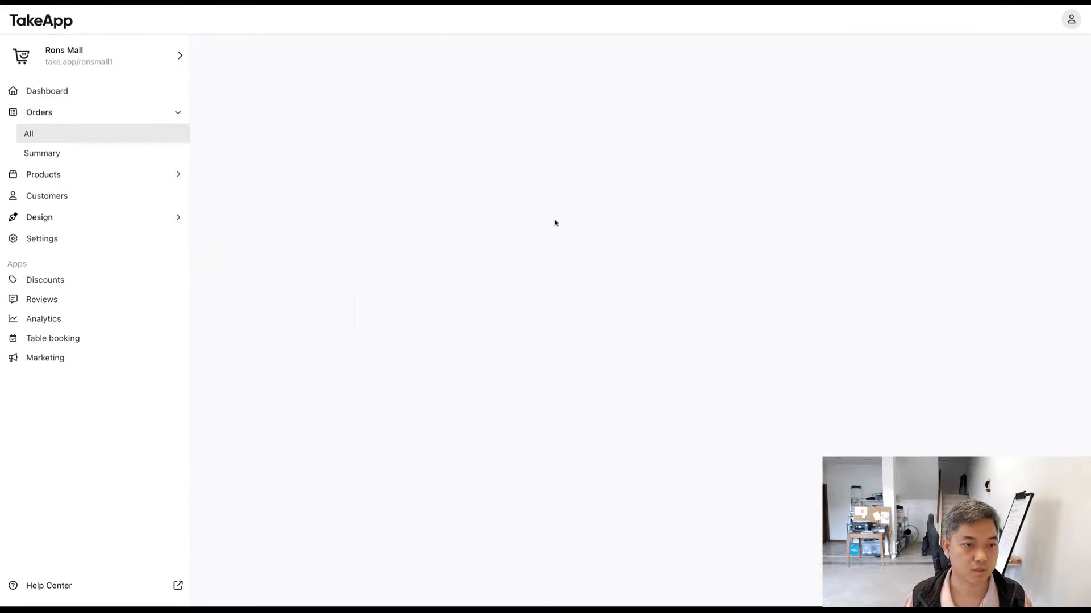
scroll(556, 221, down, 3)
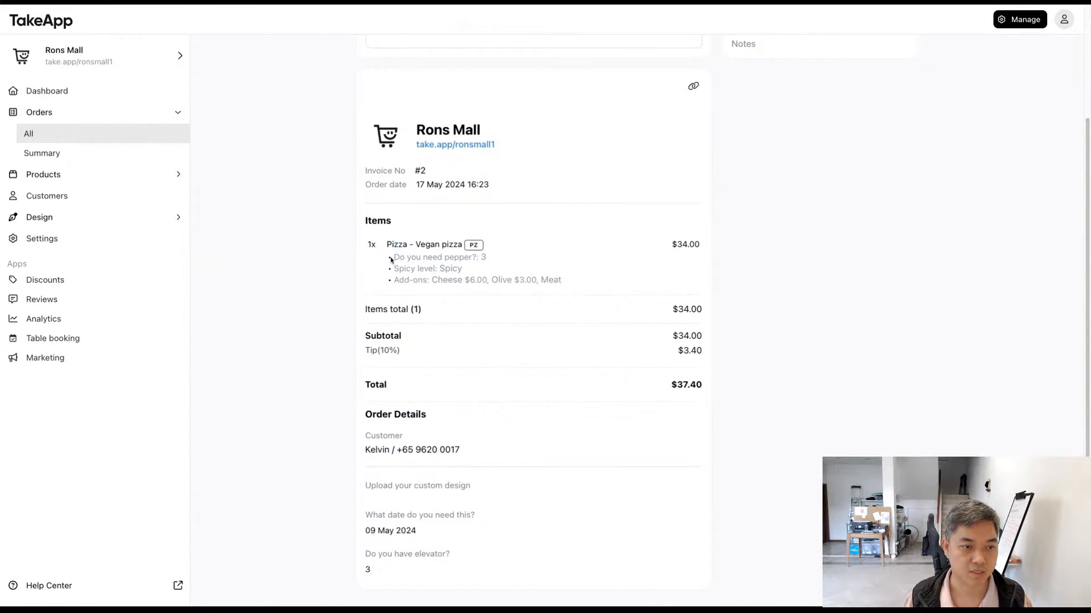
Step: Examine the order's pizza options, subtotal, tip and total on the invoice
drag(393, 257, 586, 281)
click(587, 281)
scroll(587, 280, down, 1)
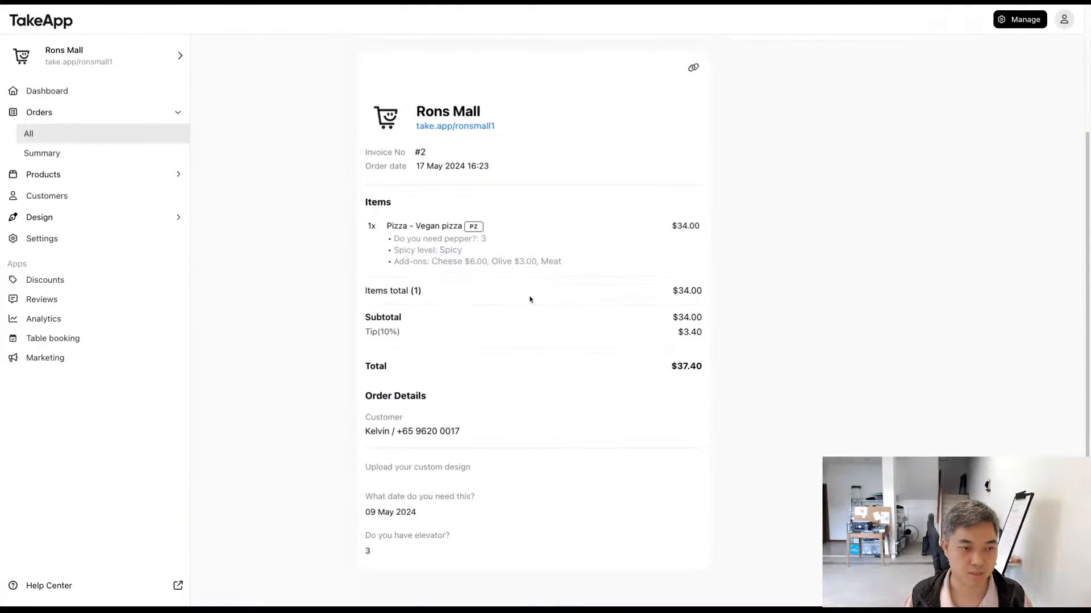
drag(646, 316, 668, 368)
click(603, 333)
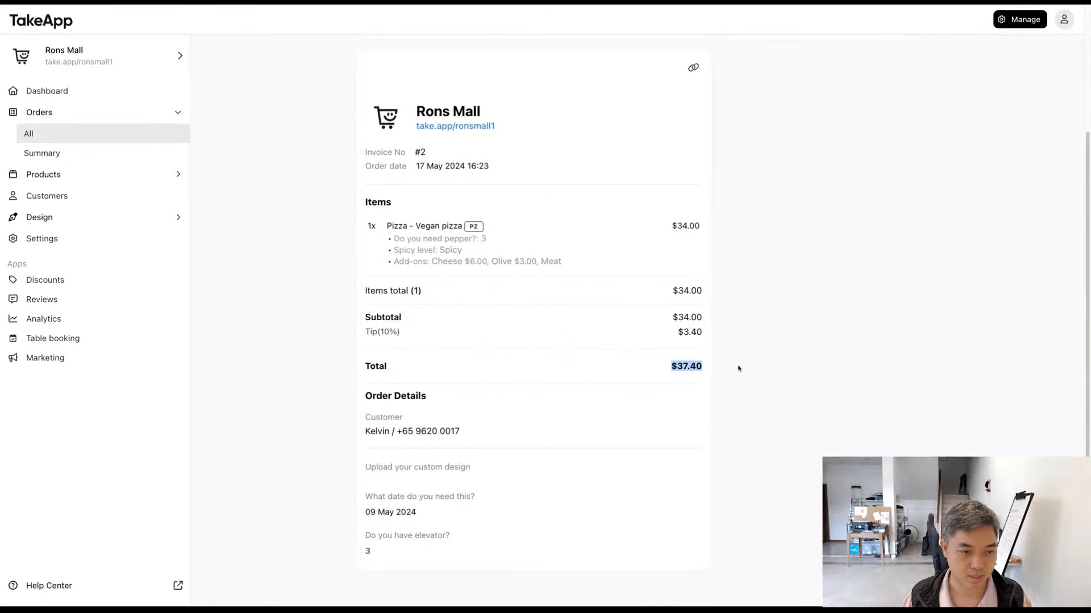
scroll(738, 368, down, 1)
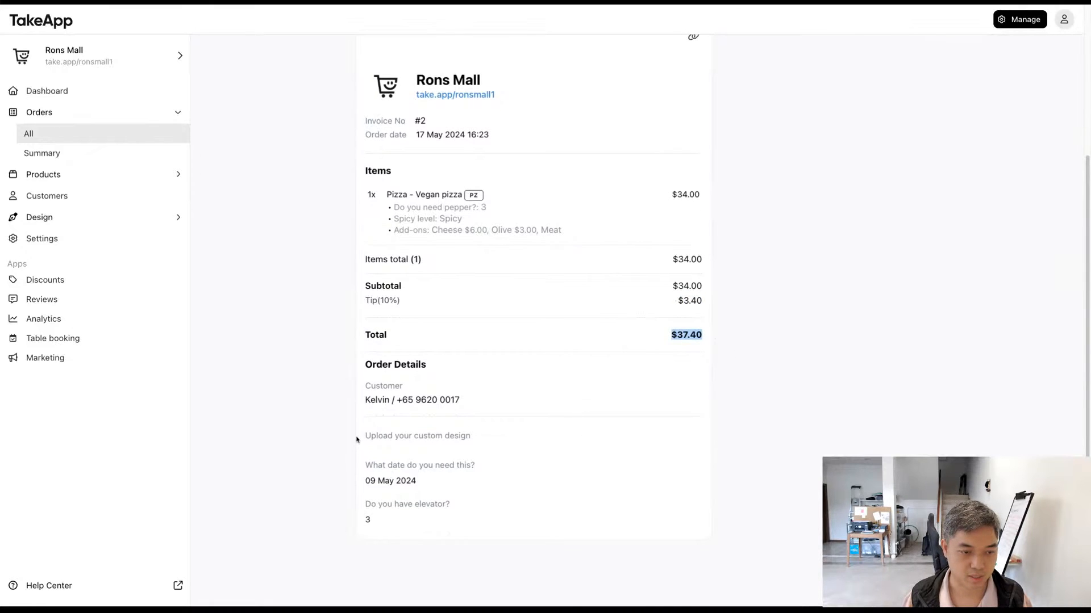
Step: Examine the order's answers to the custom design upload, needed date and elevator questions
drag(356, 440, 492, 447)
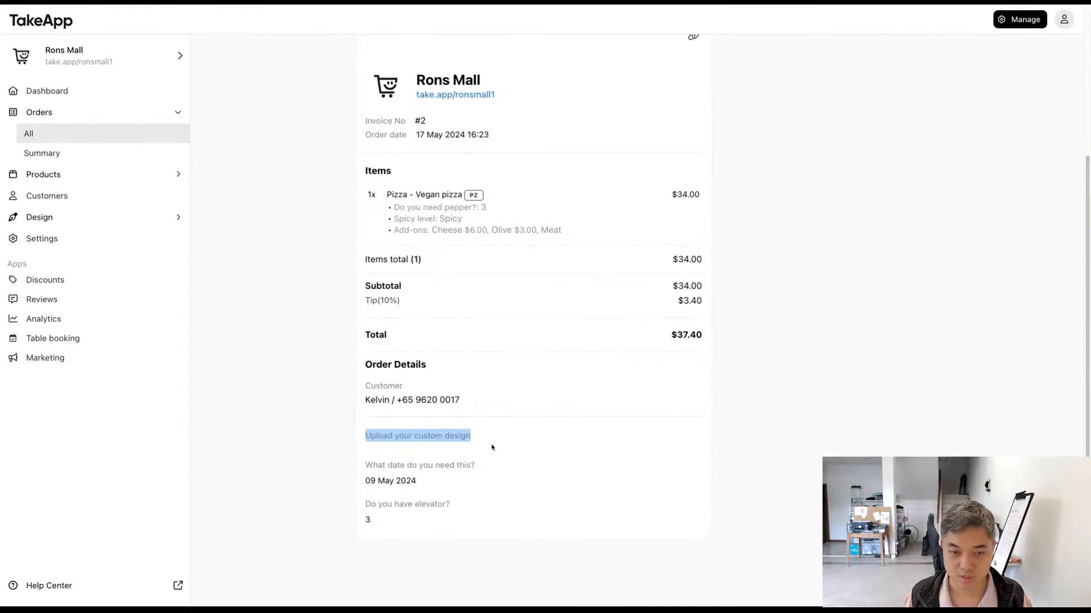
click(492, 447)
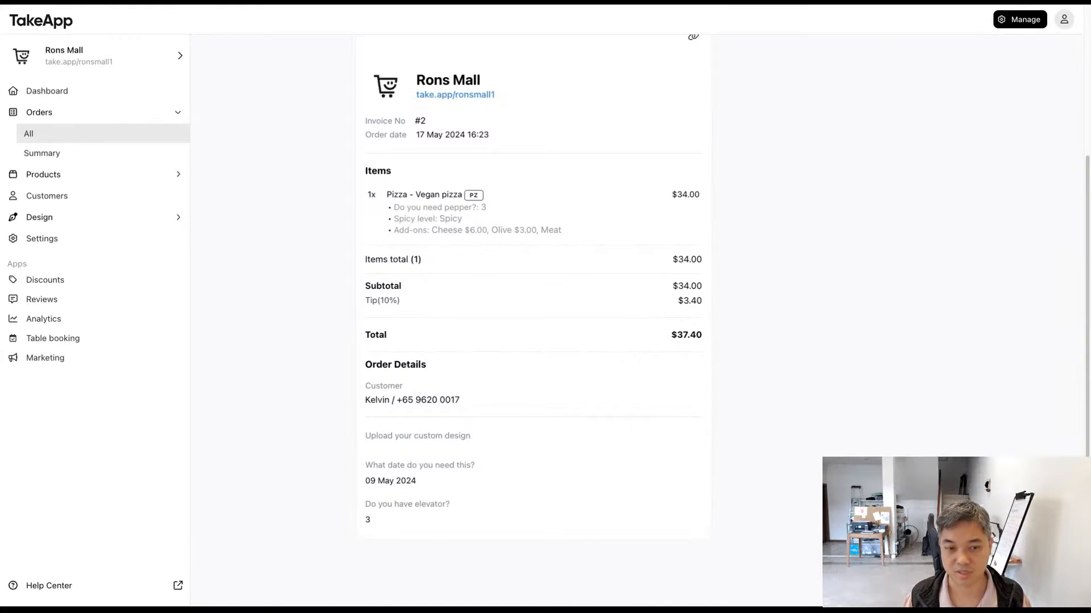
drag(492, 447, 457, 528)
click(319, 442)
click(441, 489)
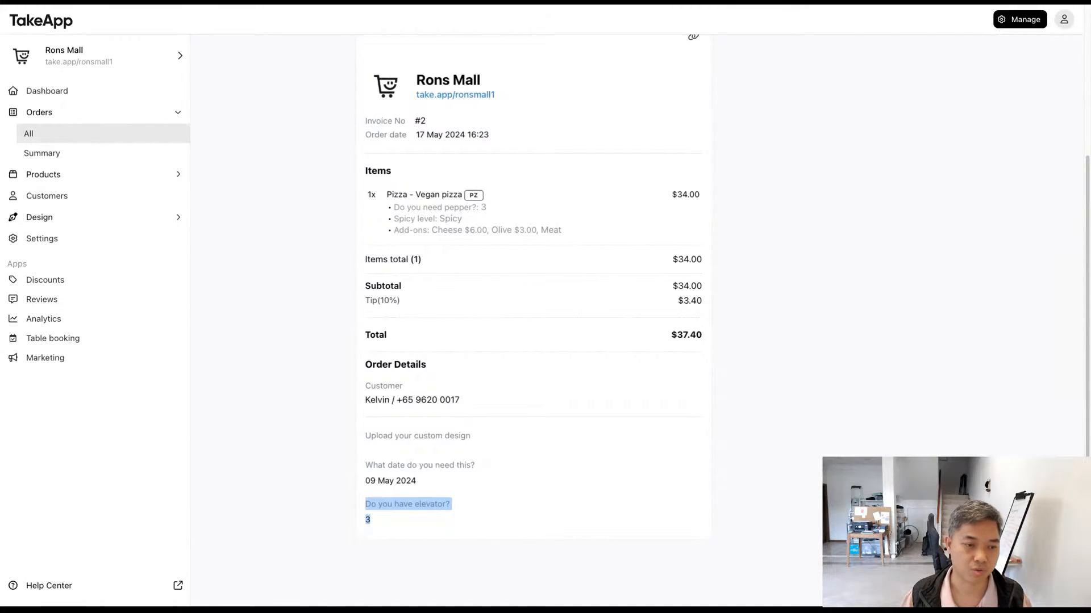
drag(457, 527, 375, 423)
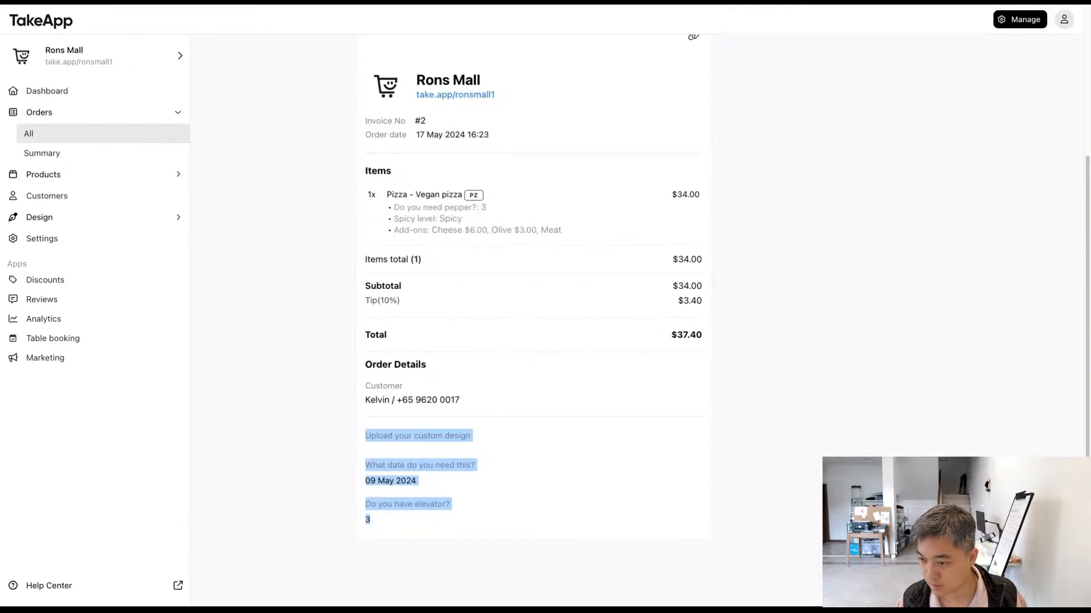
click(800, 392)
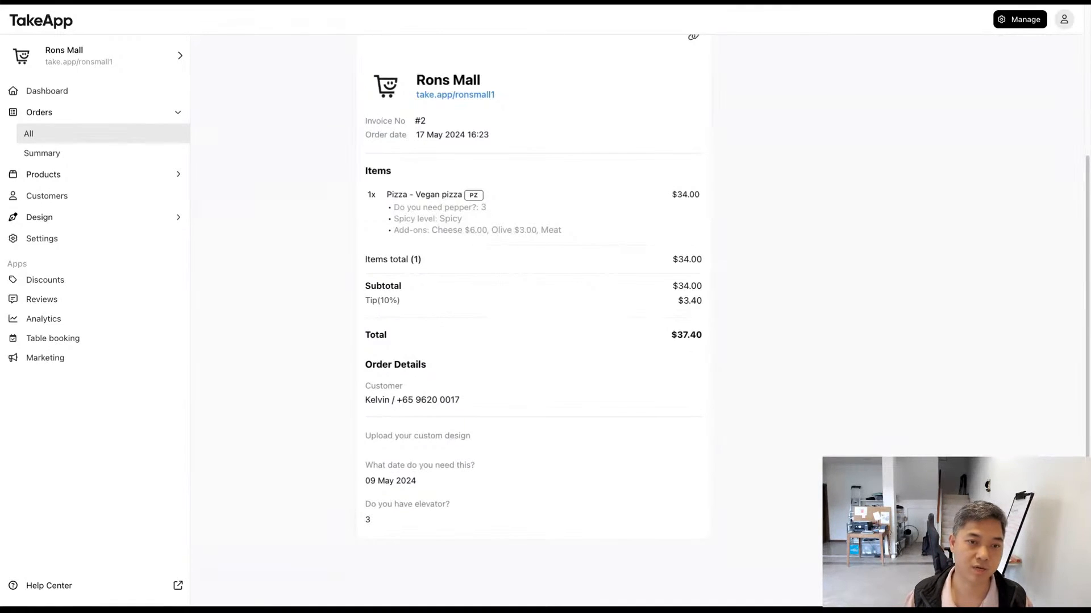
Step: Open the store details settings, set the regional currency to INR and save the change
drag(680, 196, 673, 195)
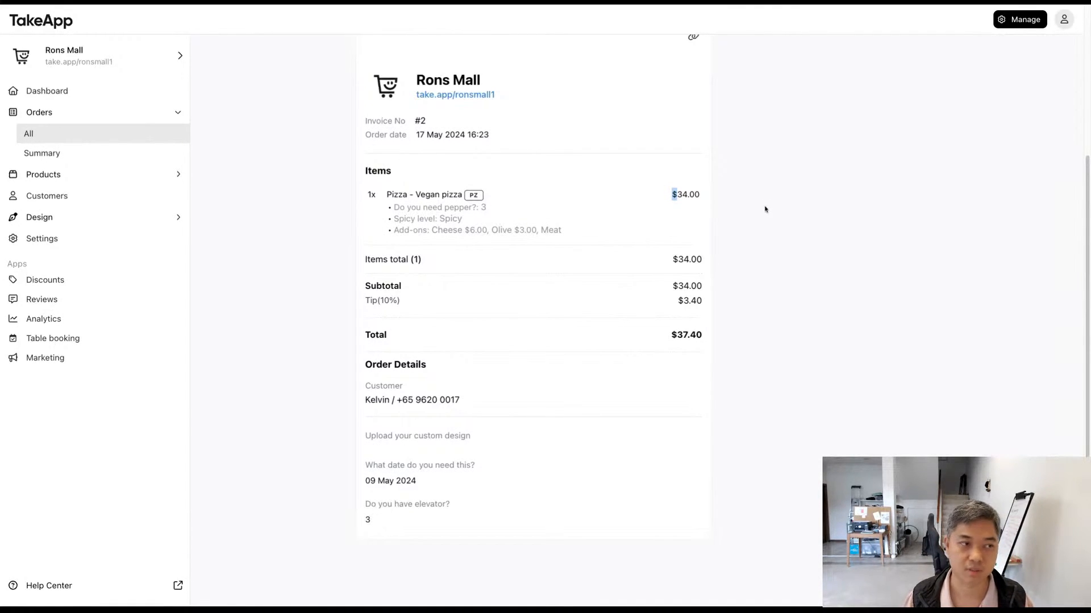
click(285, 219)
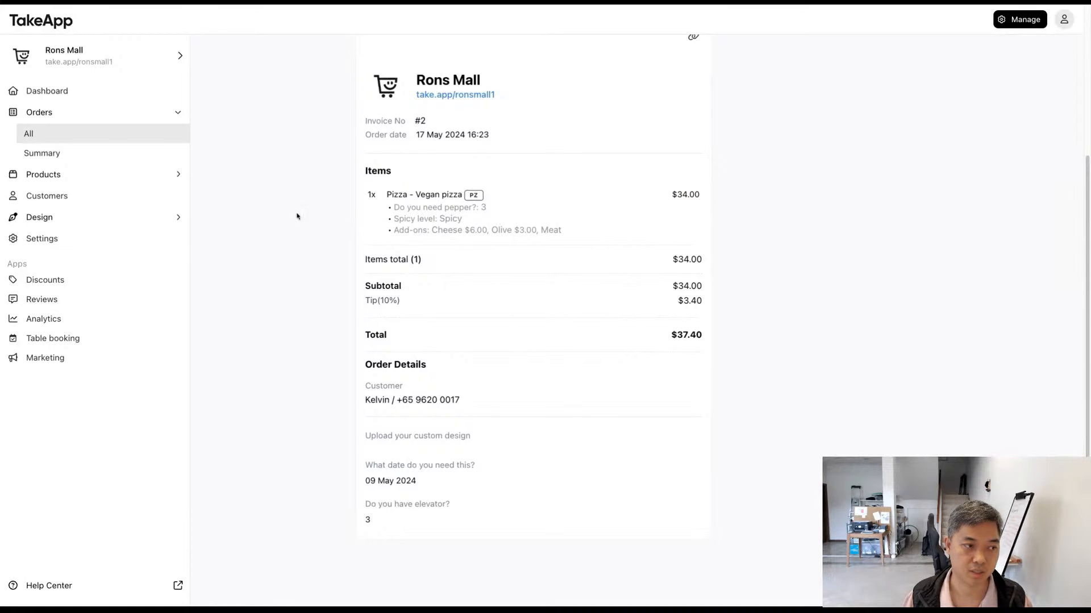
click(118, 241)
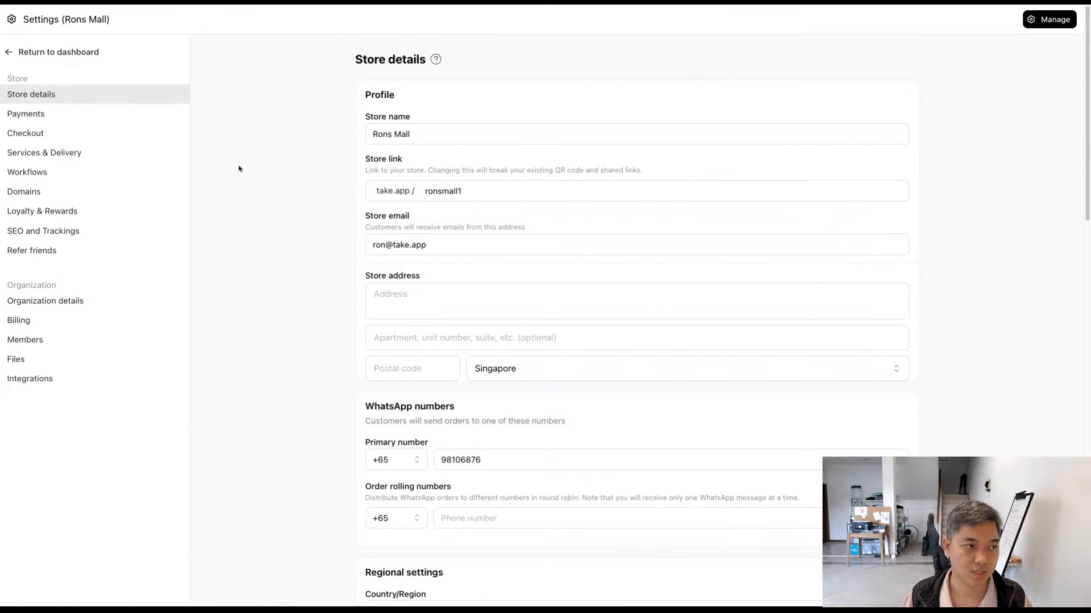
scroll(317, 280, down, 1)
scroll(317, 280, down, 5)
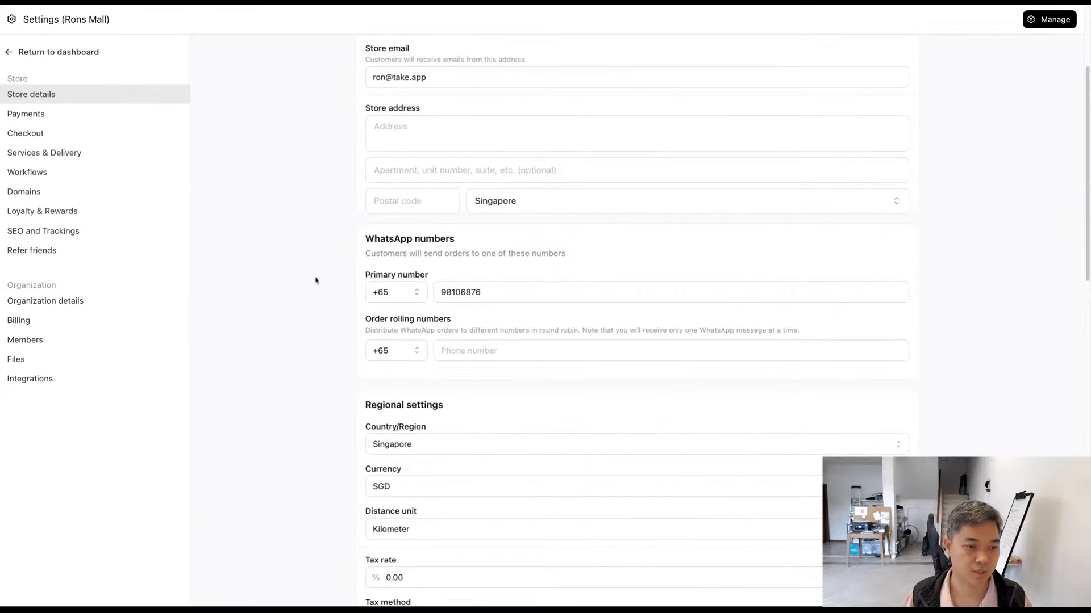
click(428, 353)
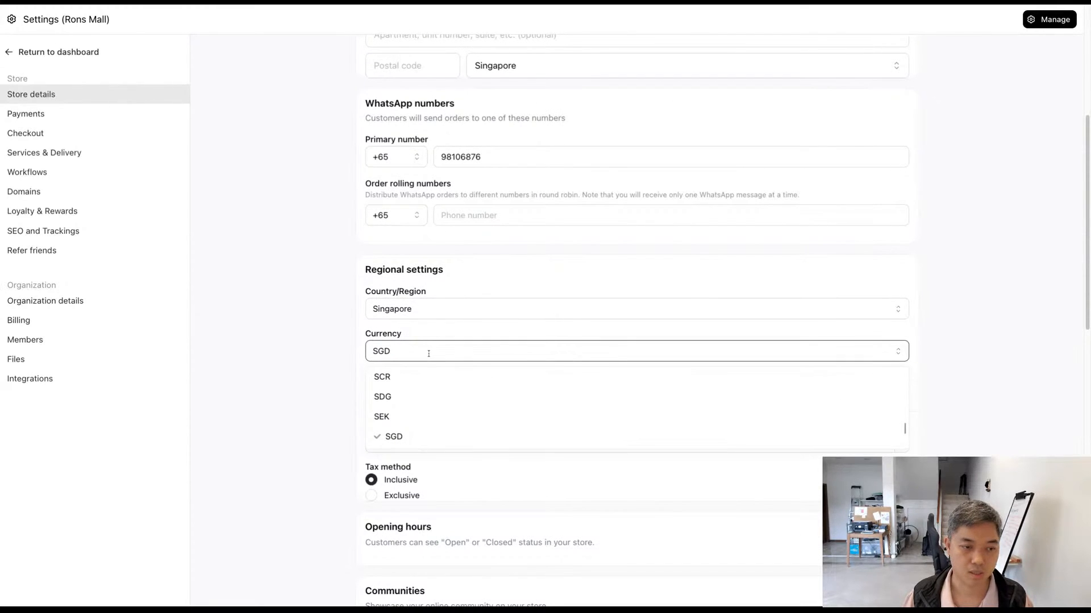
double_click(428, 353)
text(IN)
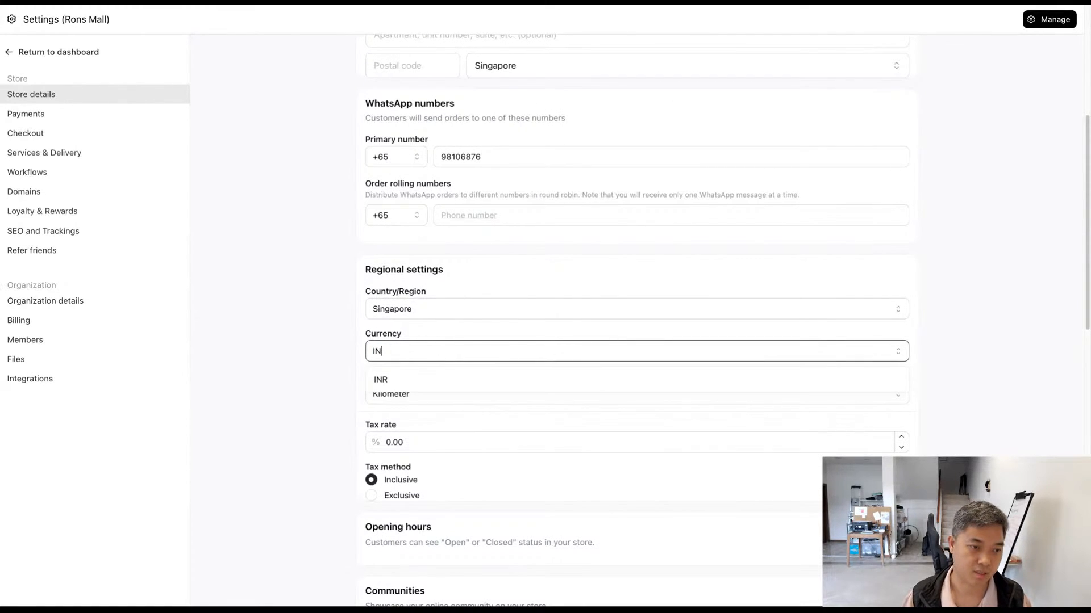
click(424, 381)
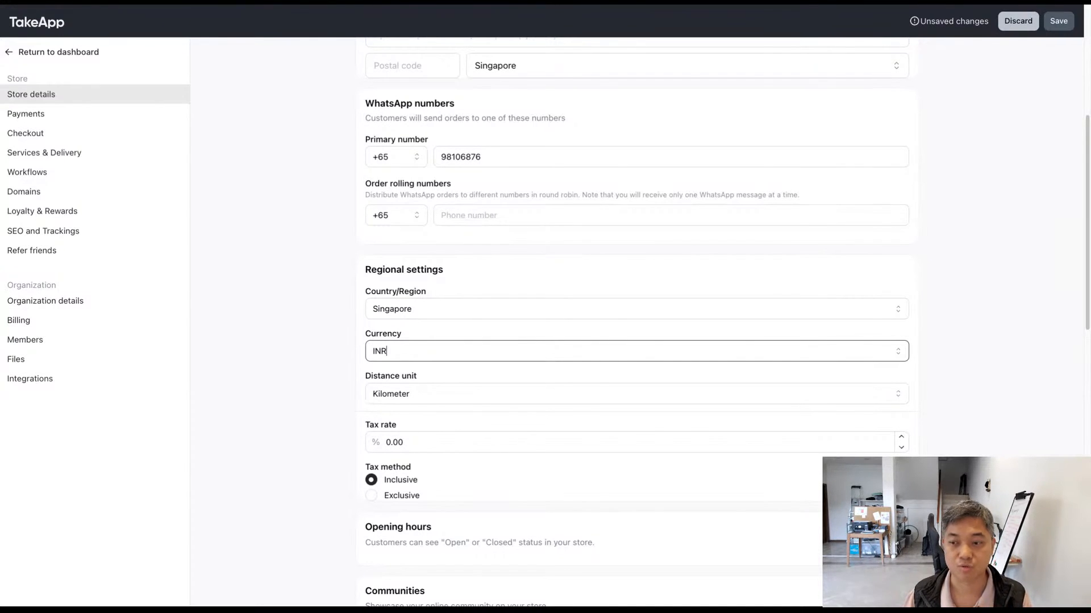
click(1059, 21)
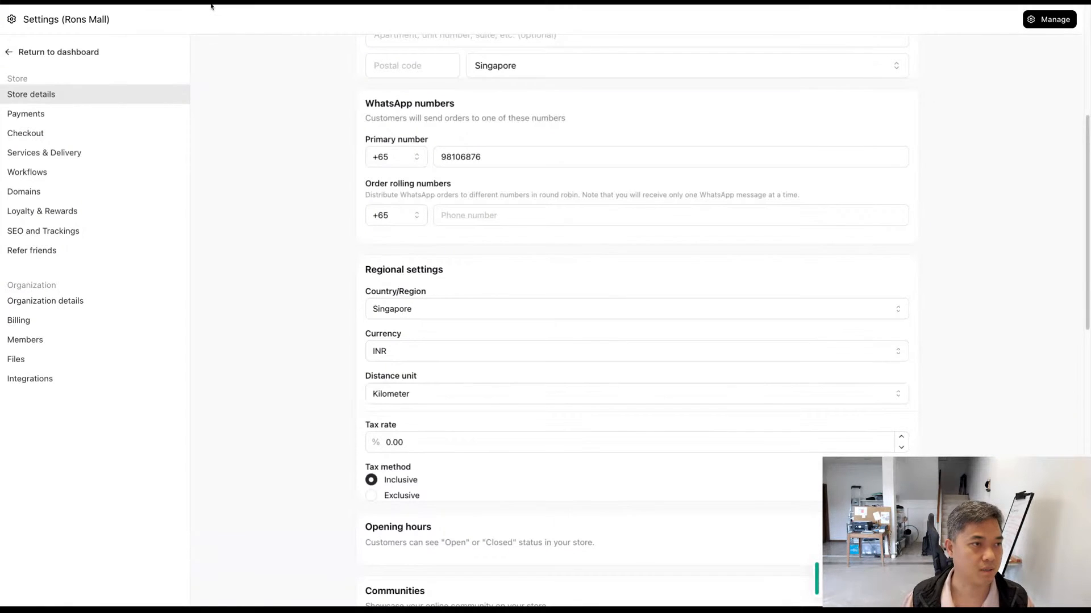
Step: Return to the dashboard, reopen the pizza order with invoice #2 from the orders list and check the currency on its invoice
click(39, 59)
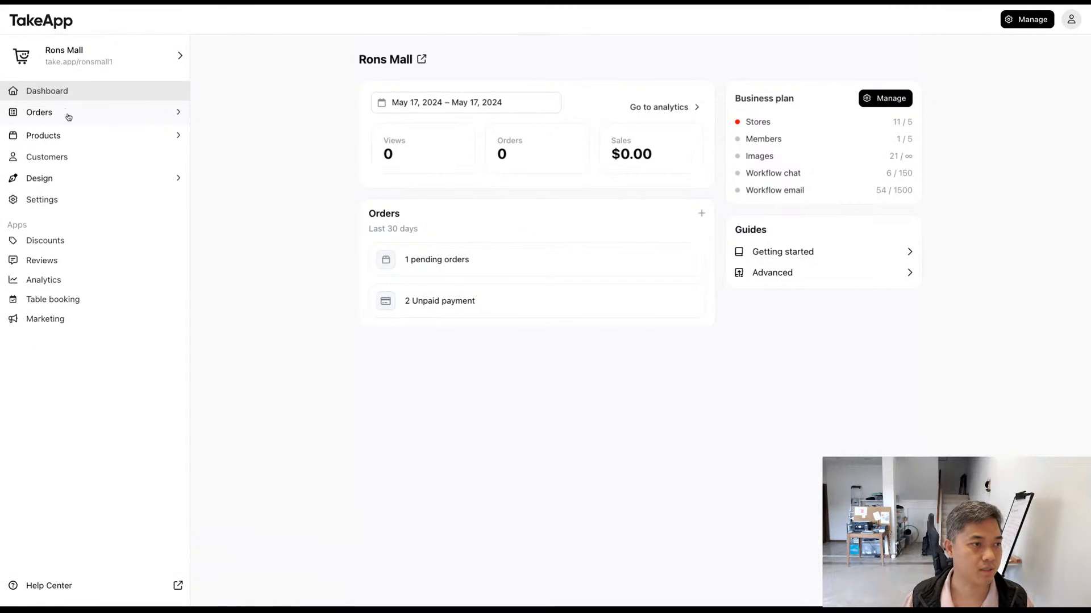
click(68, 113)
click(74, 134)
click(470, 156)
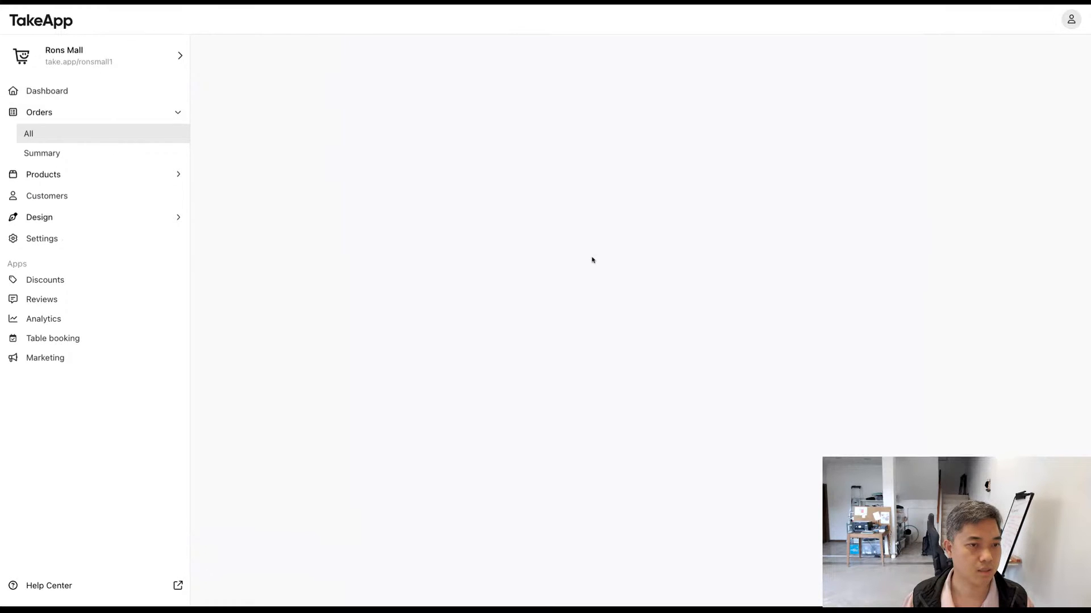
scroll(601, 301, down, 2)
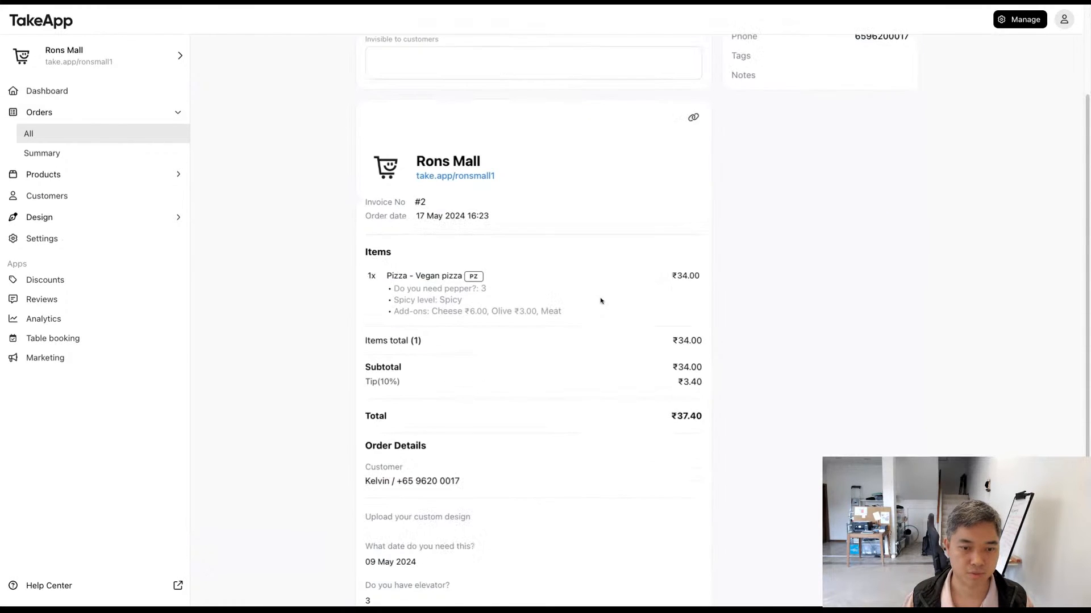